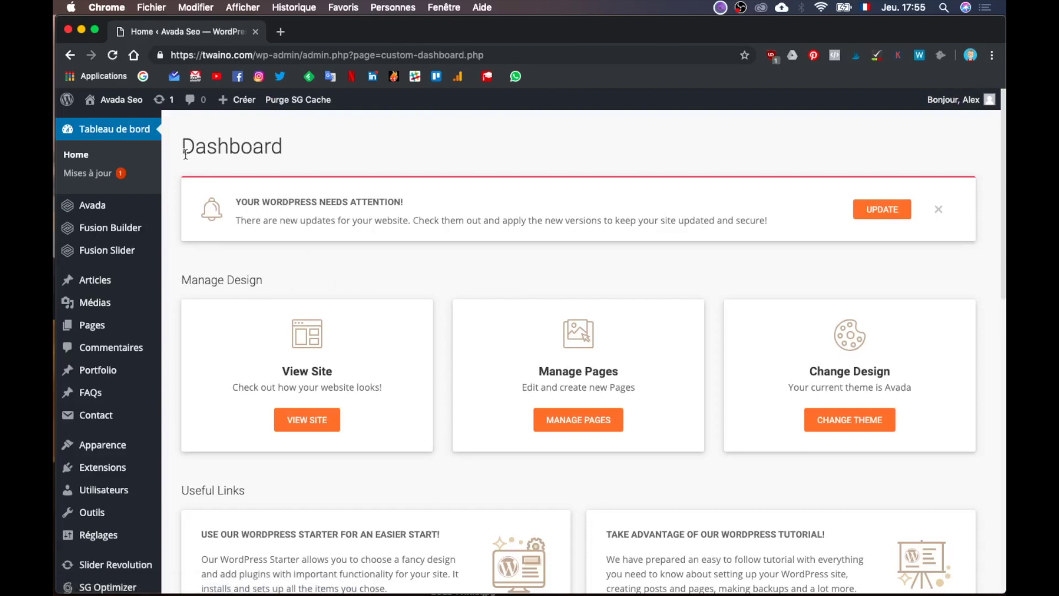
# Step: Open Avada Theme Options, then load twaino.com in a new tab and scroll its homepage
pyautogui.moveTo(105, 212)
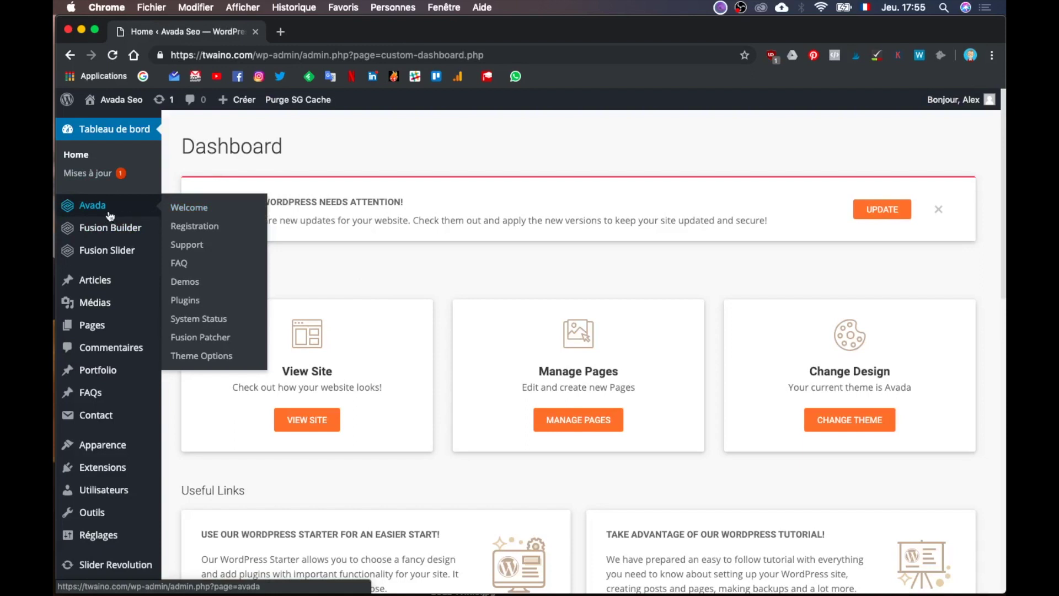
pyautogui.click(204, 360)
pyautogui.click(280, 31)
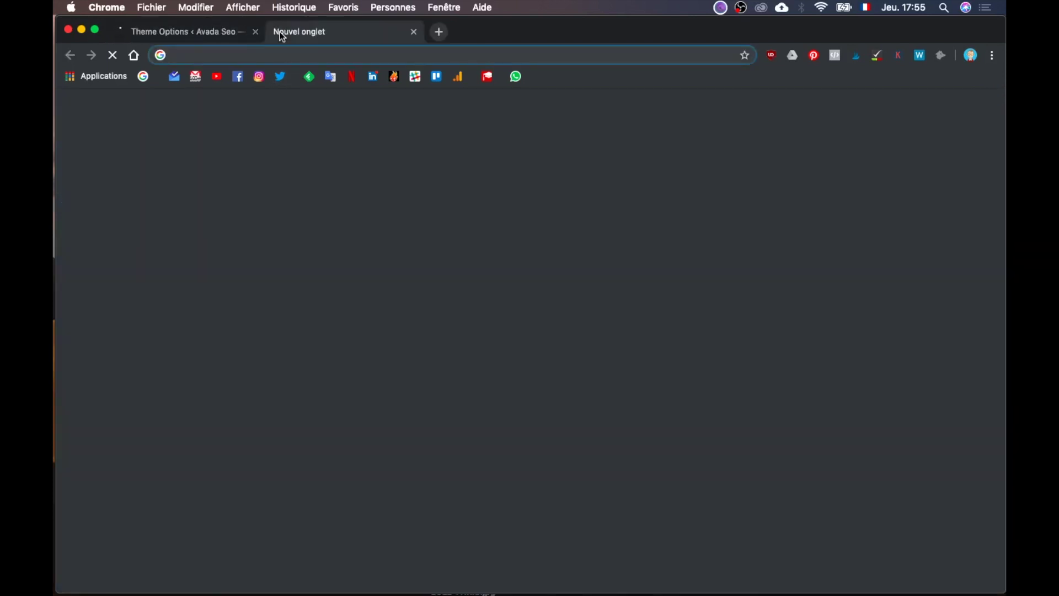
pyautogui.write('twaino.com')
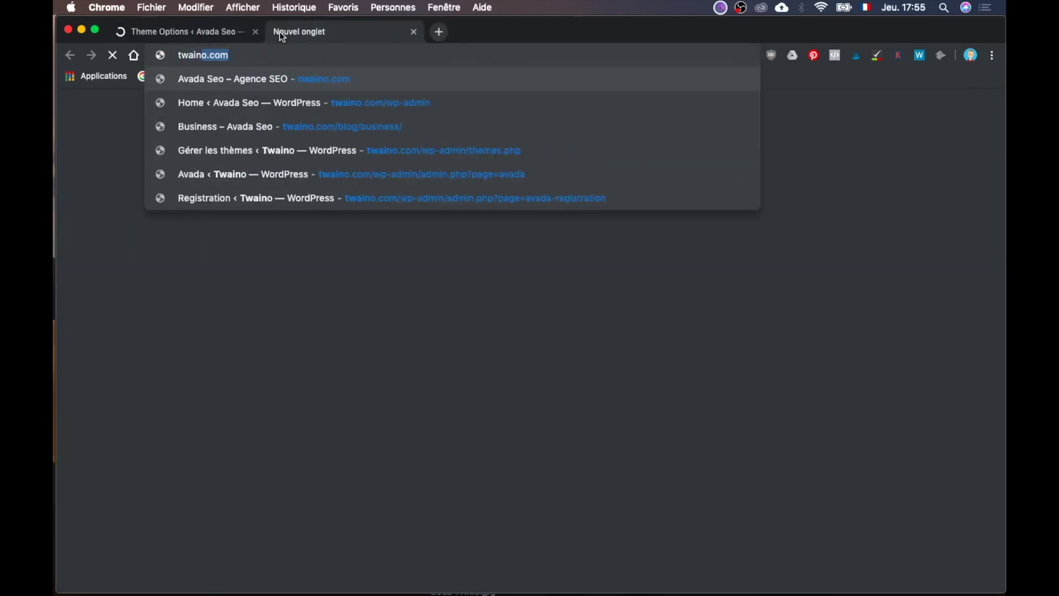
pyautogui.press('Return')
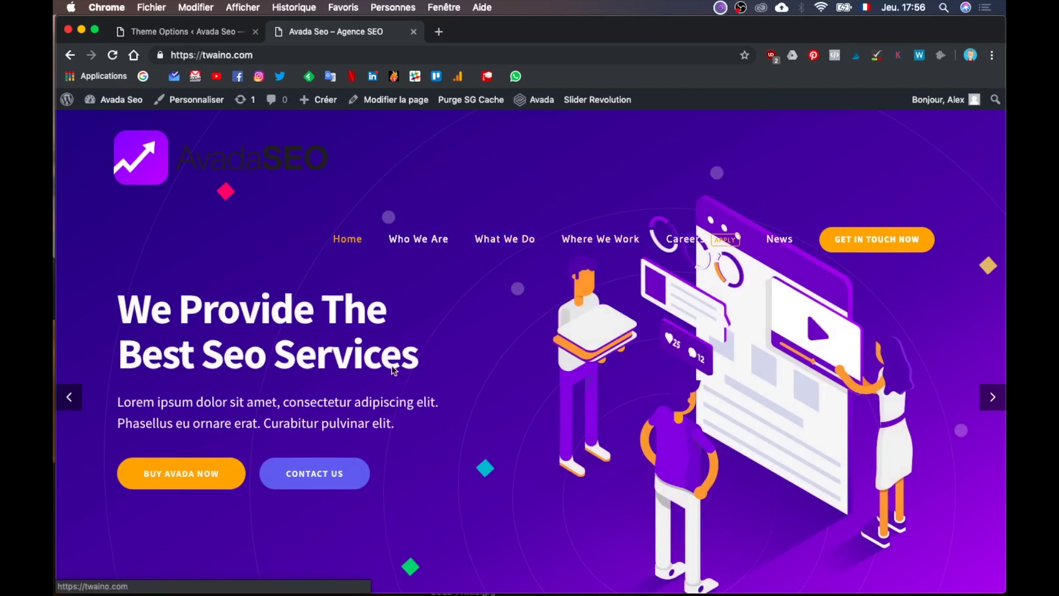
pyautogui.scroll(-10, 394, 369)
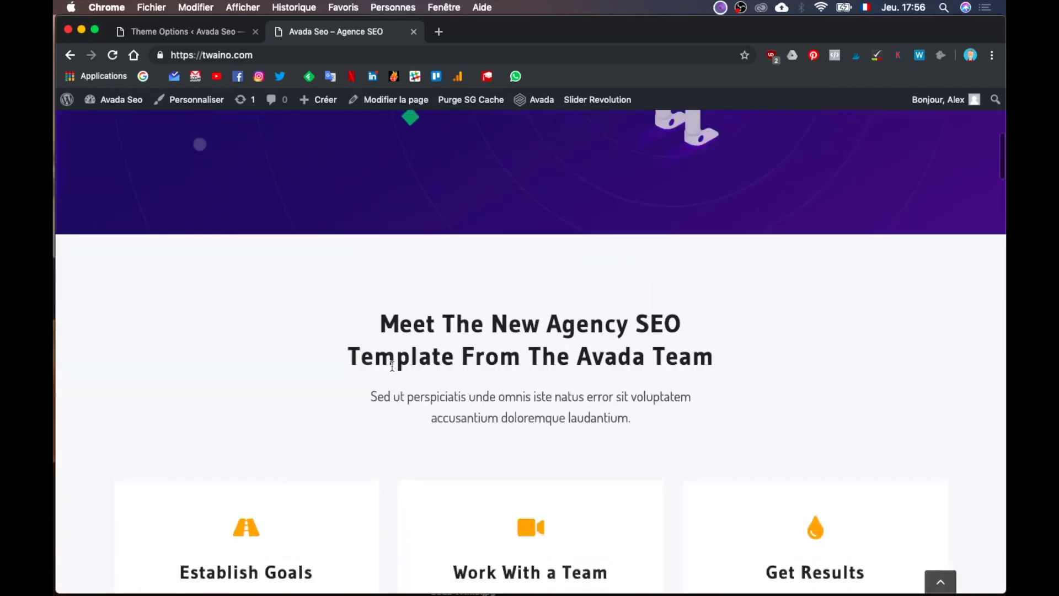
pyautogui.scroll(10, 393, 365)
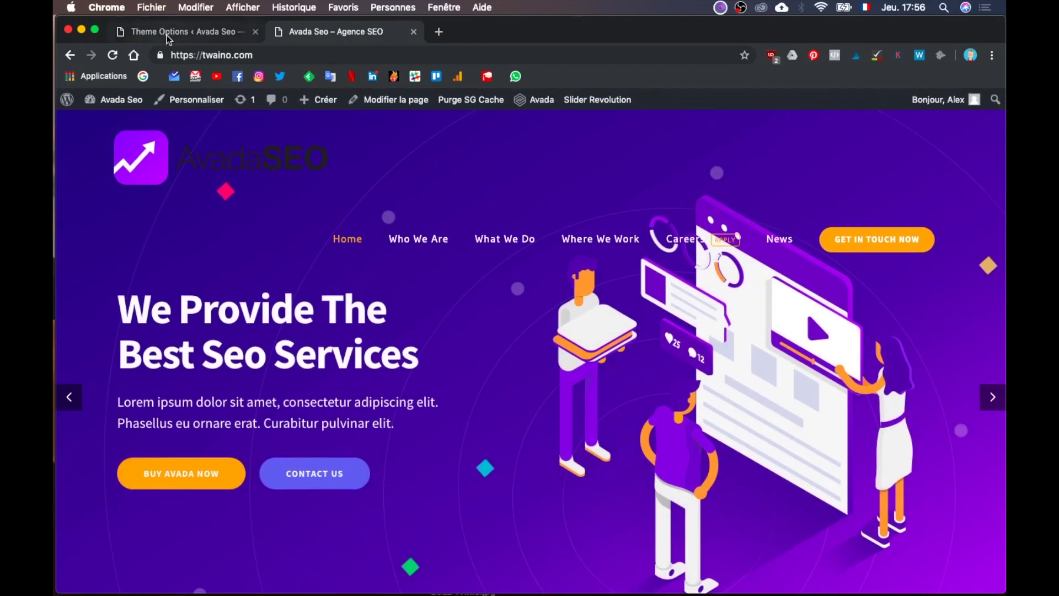
# Step: Return to the Theme Options tab and scroll down to the Logo > Default Logo setting
pyautogui.click(169, 33)
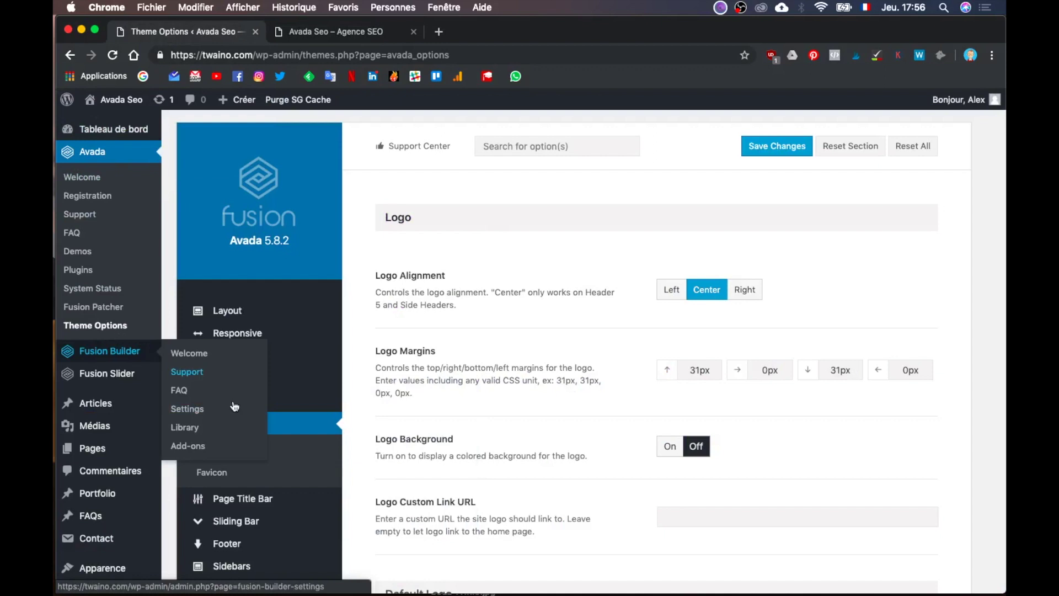
pyautogui.scroll(-2, 351, 502)
pyautogui.moveTo(247, 362)
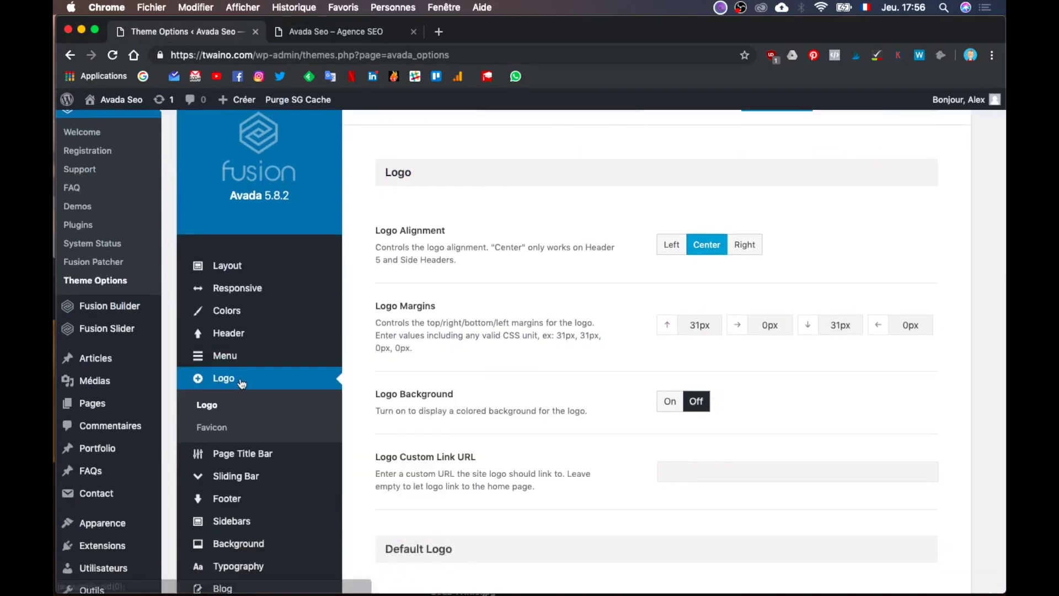
pyautogui.scroll(-4, 452, 379)
pyautogui.scroll(-4, 451, 379)
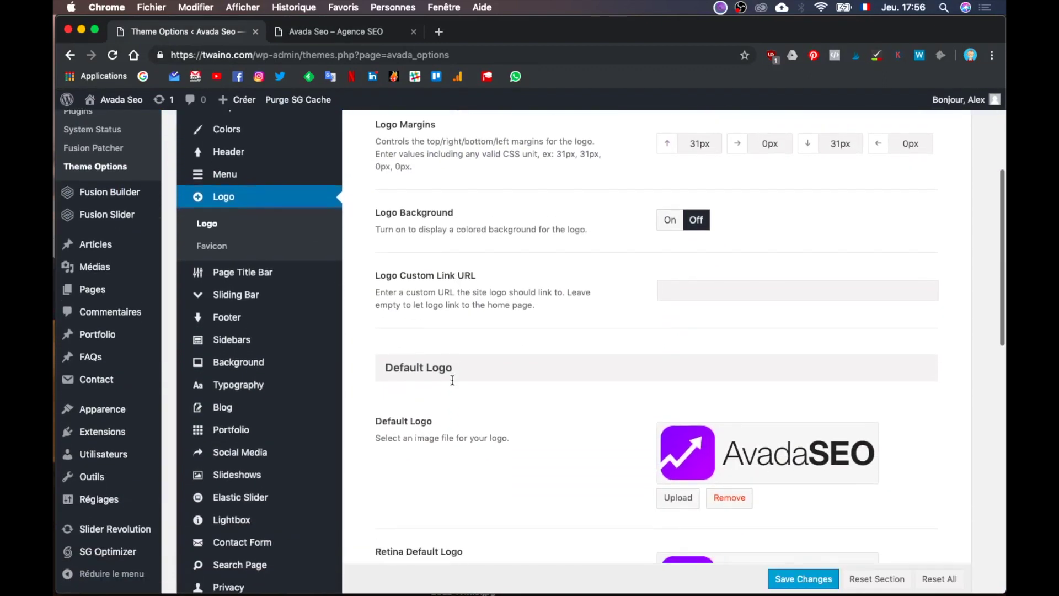
pyautogui.scroll(2, 452, 379)
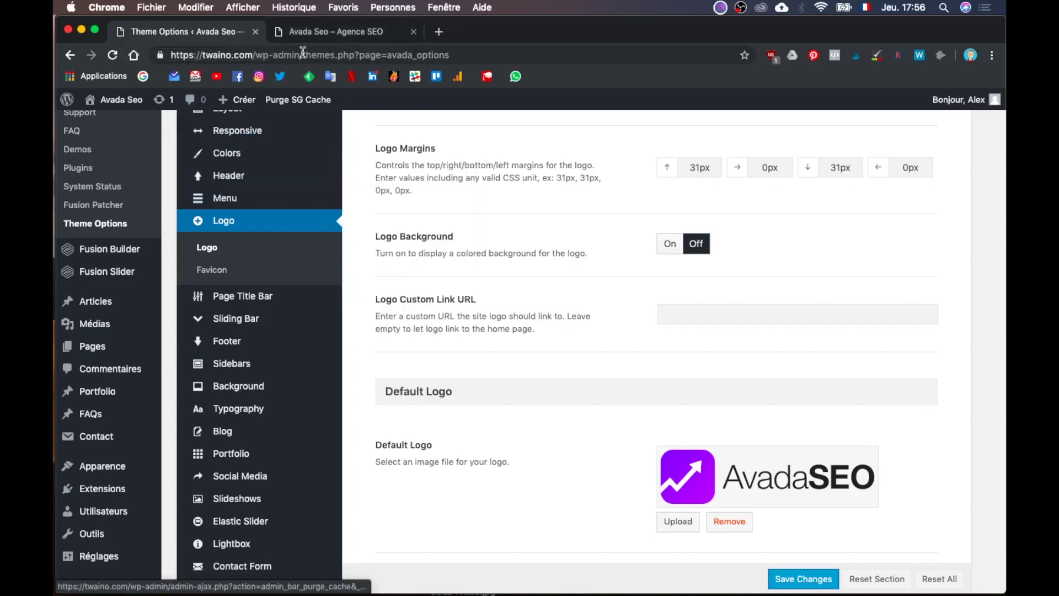
pyautogui.scroll(-5, 482, 223)
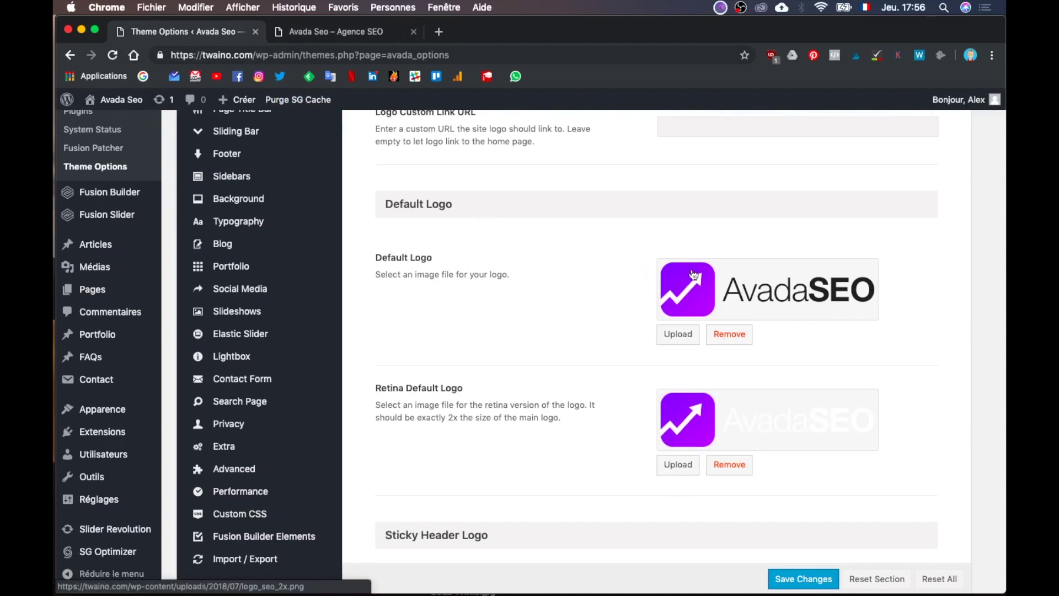
pyautogui.scroll(-1, 615, 328)
pyautogui.scroll(-2, 615, 328)
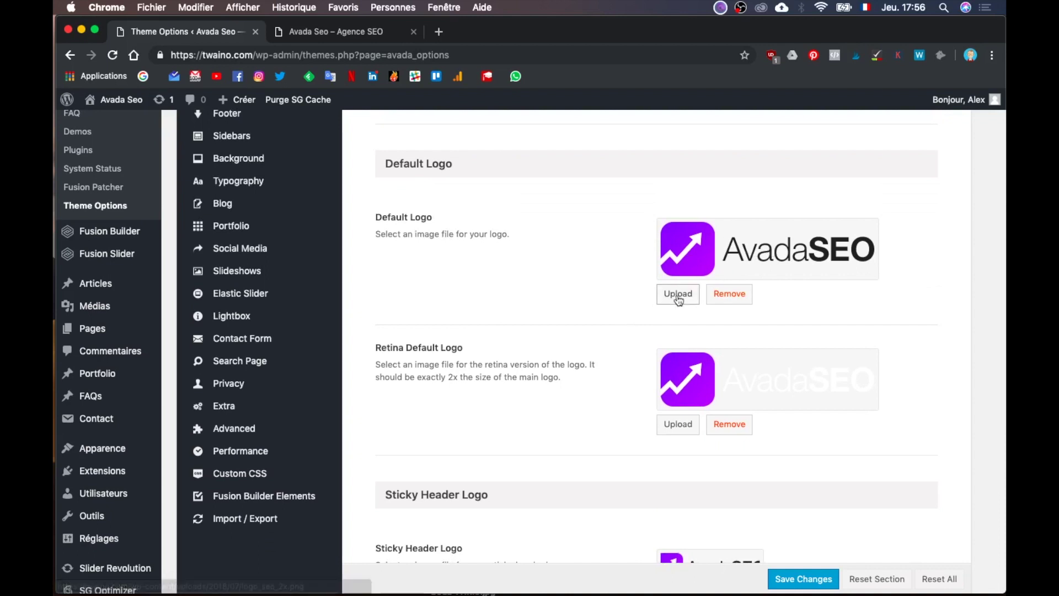
# Step: In the Default Logo media library, check that logo_seo_1x.png measures 165 × 41 pixels
pyautogui.click(678, 293)
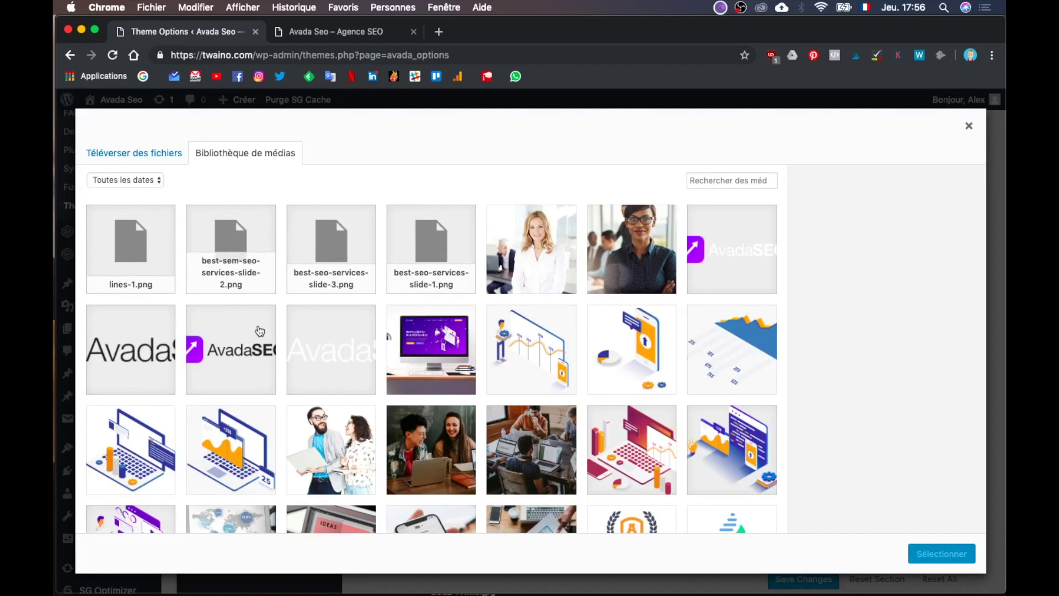
pyautogui.click(244, 338)
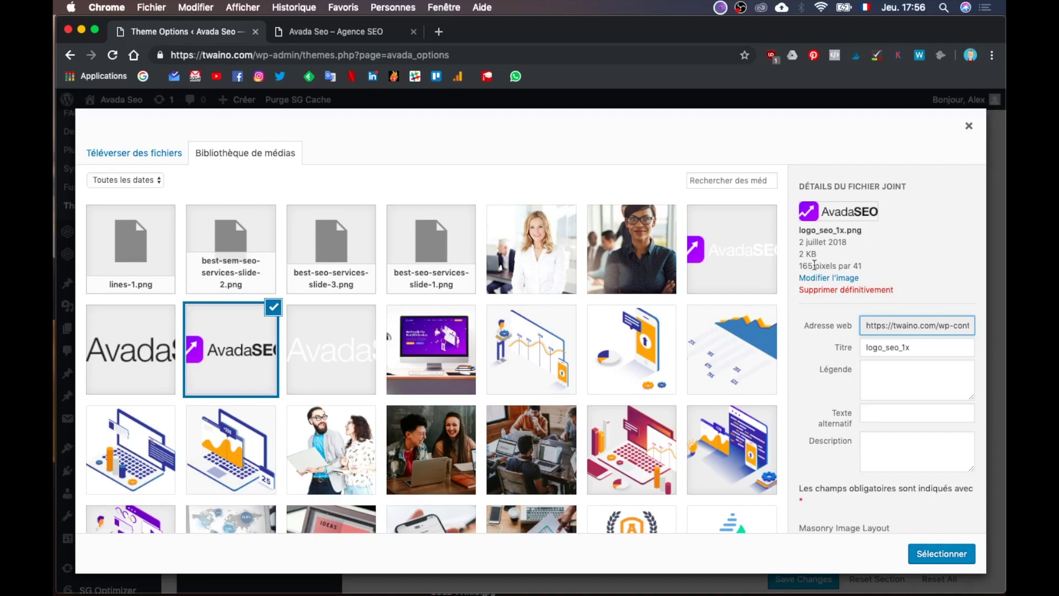
pyautogui.moveTo(798, 267); pyautogui.dragTo(857, 264)
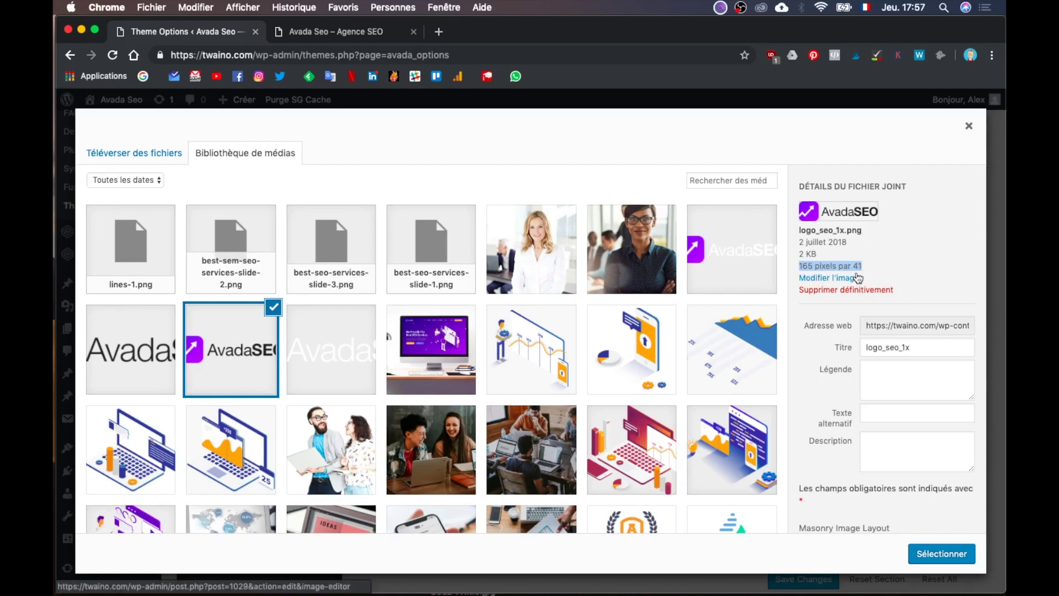
pyautogui.hotkey('ctrl', 'Up')
pyautogui.click(339, 402)
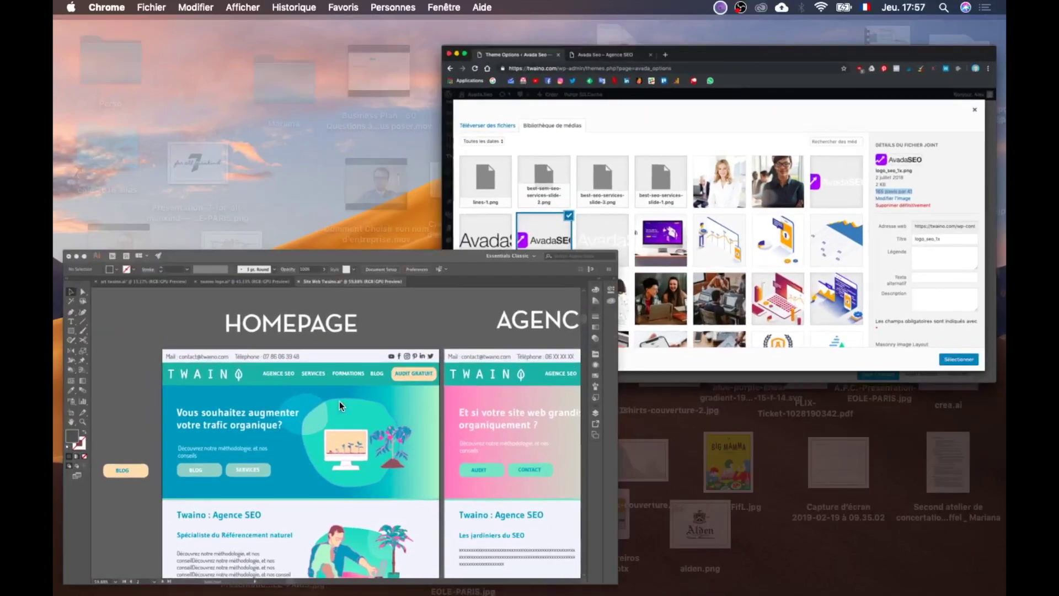
# Step: In twaino logo.ai, draw a new 165 × 41 px artboard right of the teal square
pyautogui.click(338, 71)
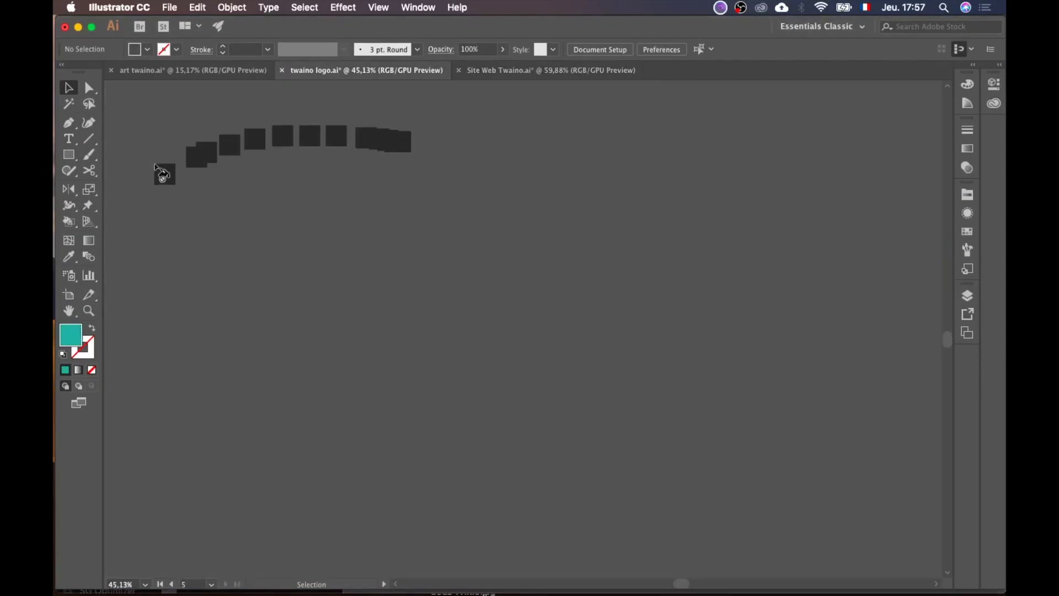
pyautogui.scroll(-3, 258, 307)
pyautogui.hscroll(3, 259, 307)
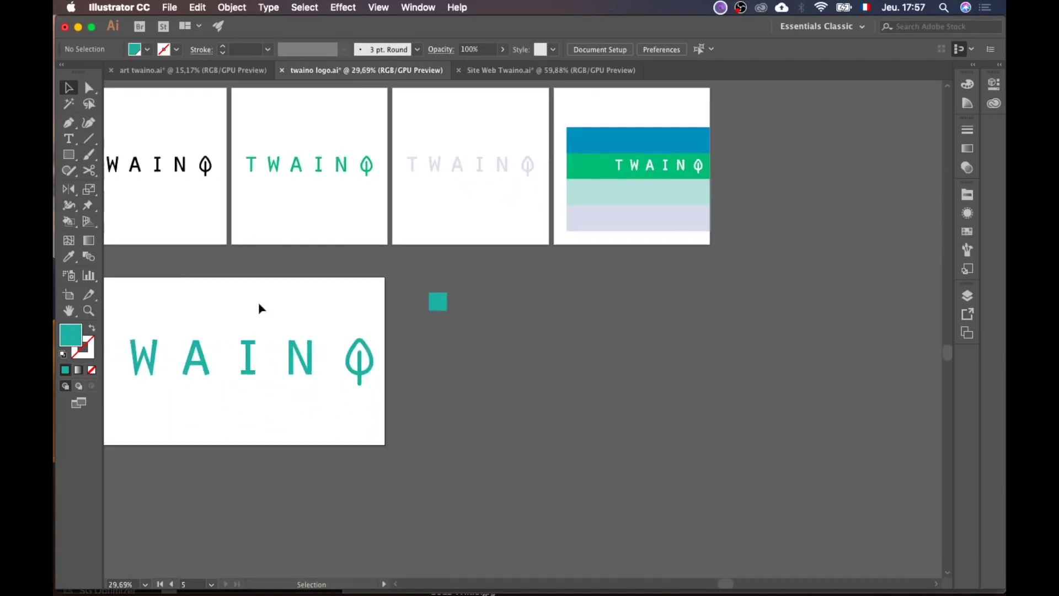
pyautogui.click(68, 295)
pyautogui.moveTo(528, 308); pyautogui.dragTo(646, 354)
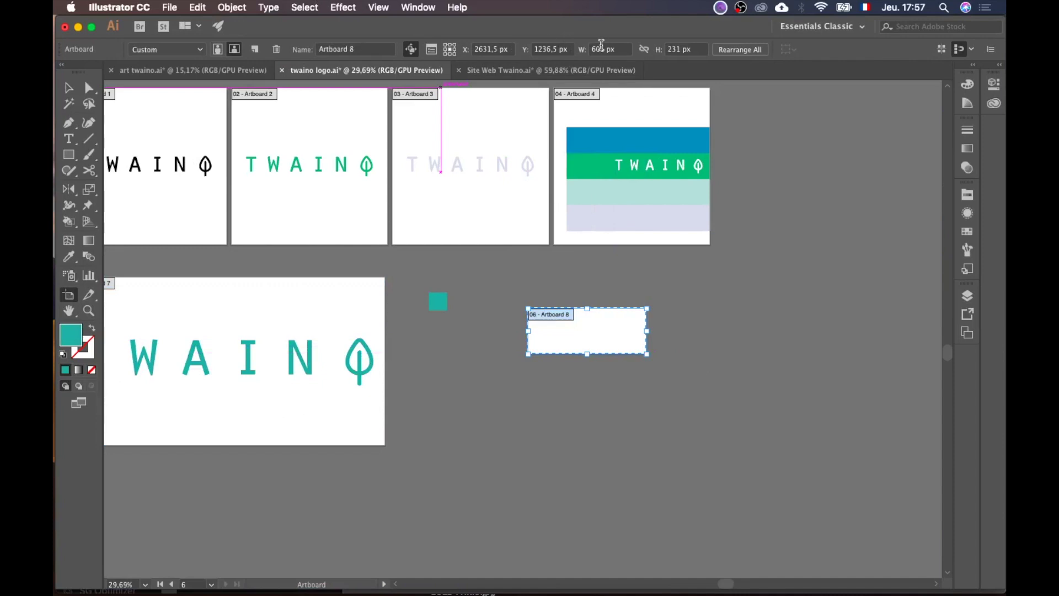
pyautogui.click(601, 46)
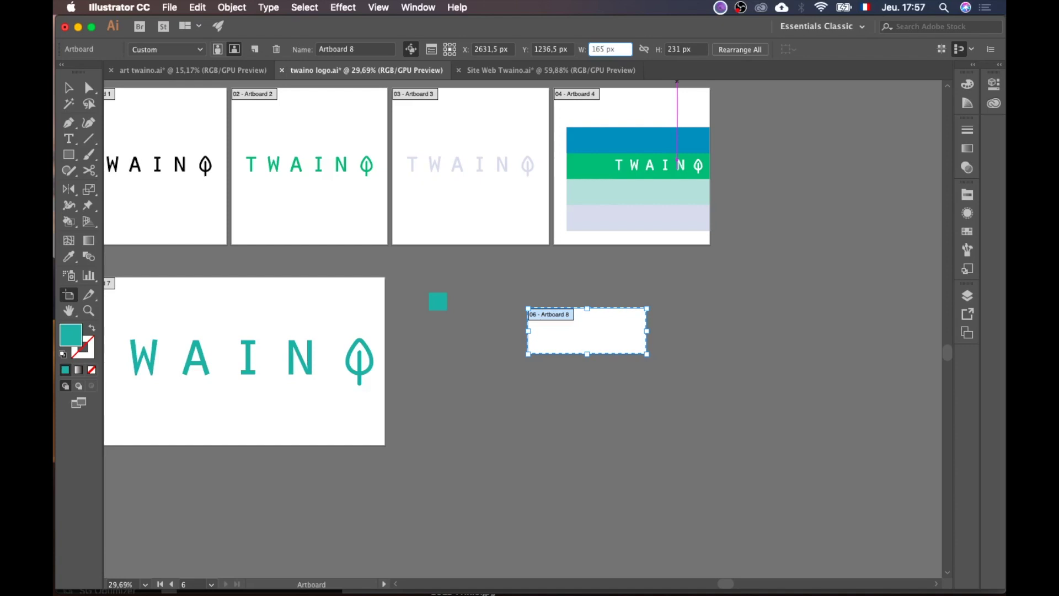
pyautogui.click(677, 49)
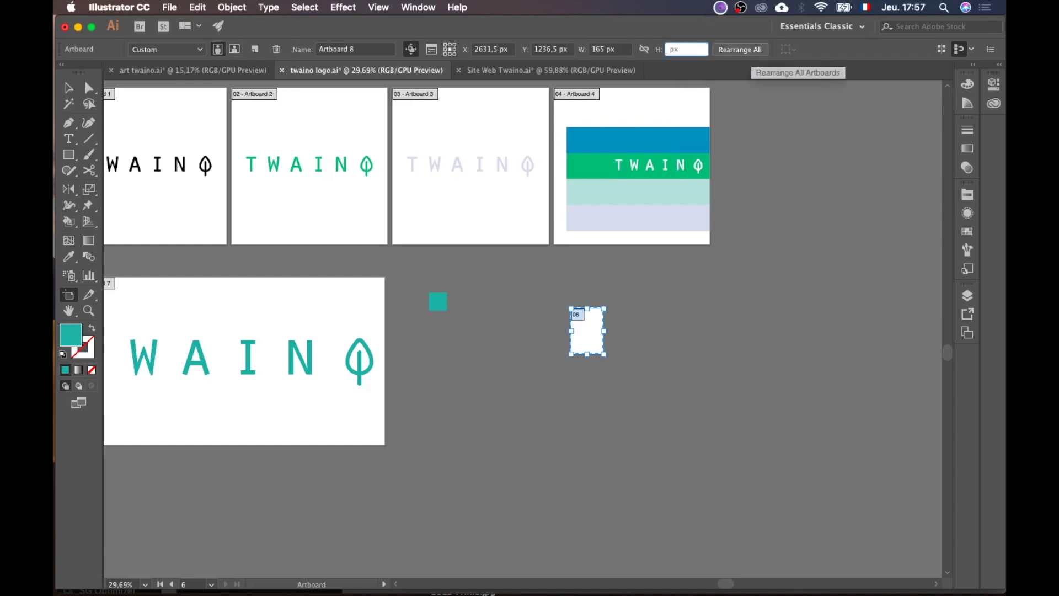
pyautogui.write('41')
pyautogui.click(779, 314)
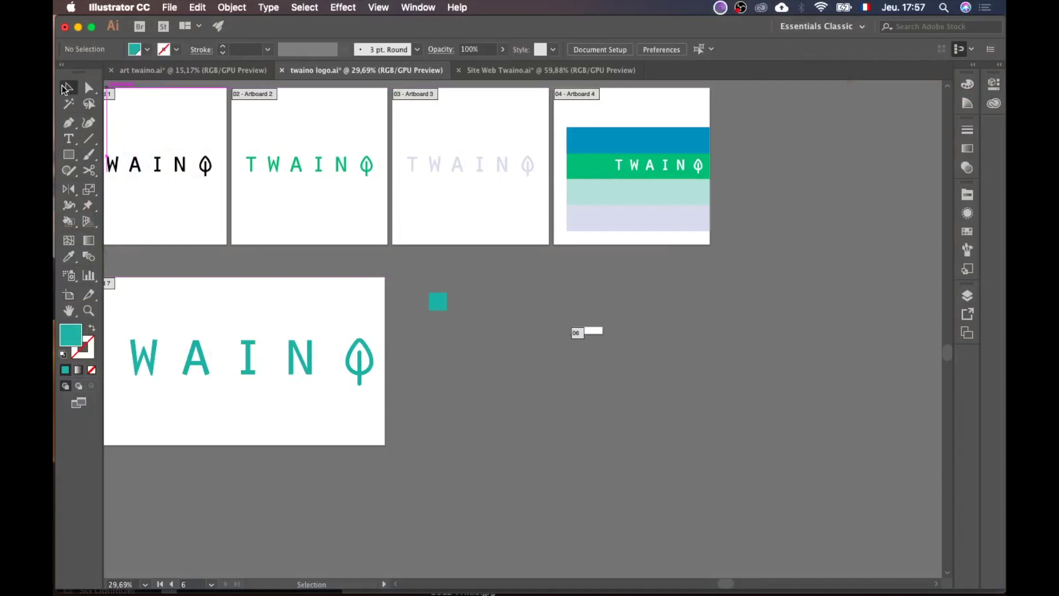
pyautogui.press('v')
# Step: Move the 165 × 41 artboard up and to the left, then finish editing artboards
pyautogui.scroll(3, 690, 454)
pyautogui.scroll(2, 690, 454)
pyautogui.scroll(2, 677, 421)
pyautogui.hscroll(-2, 676, 421)
pyautogui.hotkey('shift', 'o')
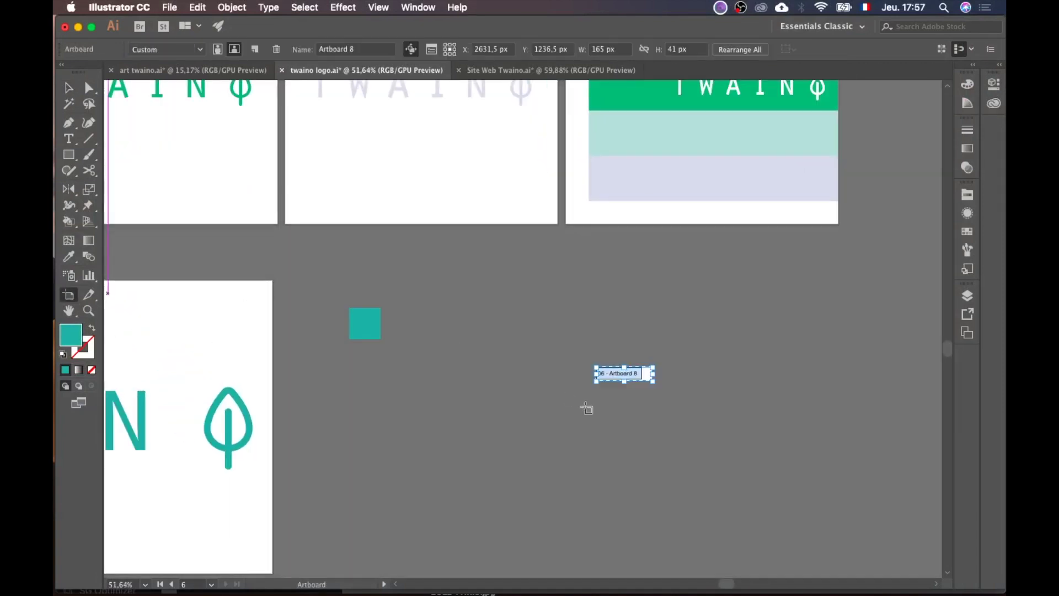
pyautogui.moveTo(645, 372); pyautogui.dragTo(484, 291)
pyautogui.scroll(4, 483, 273)
pyautogui.hscroll(-5, 482, 274)
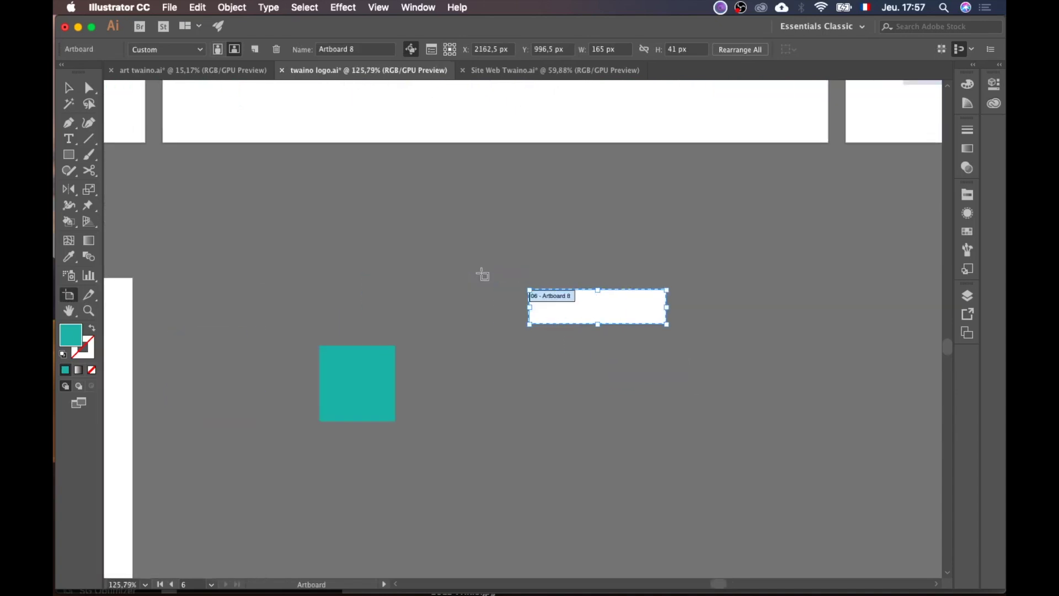
pyautogui.scroll(2, 482, 274)
pyautogui.click(68, 87)
# Step: Briefly bring Chrome forward, then return Illustrator to full screen
pyautogui.hotkey('ctrl', 'Up')
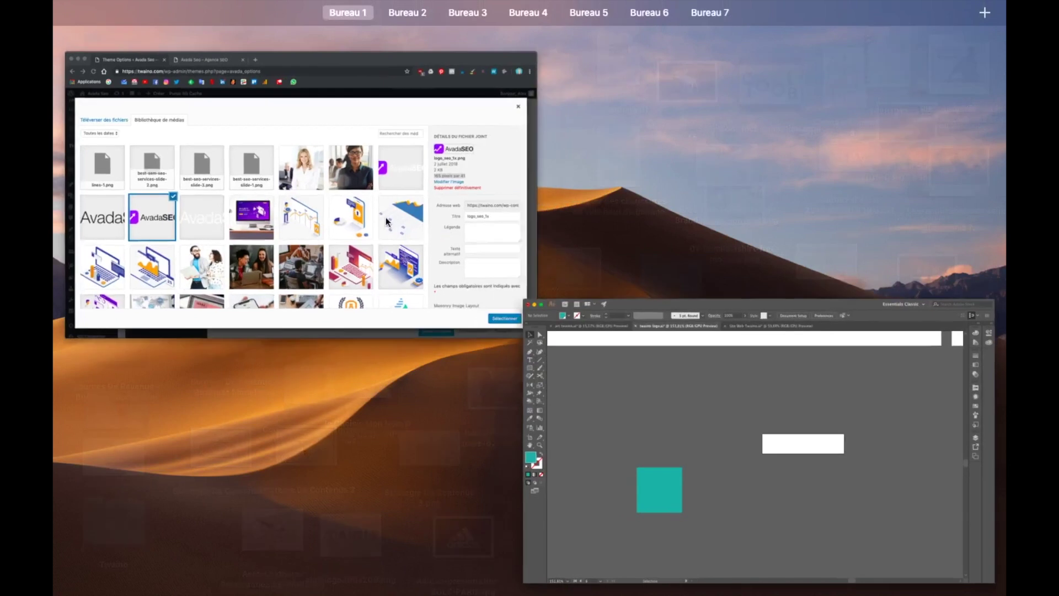
pyautogui.click(404, 223)
pyautogui.hotkey('ctrl', 'Up')
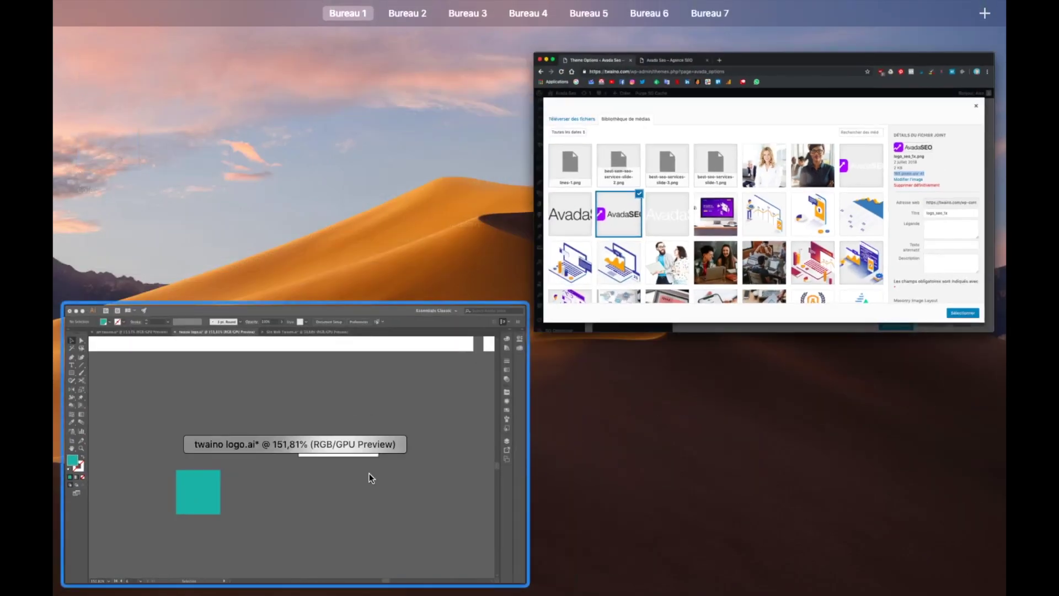
pyautogui.click(369, 473)
pyautogui.scroll(-4, 369, 478)
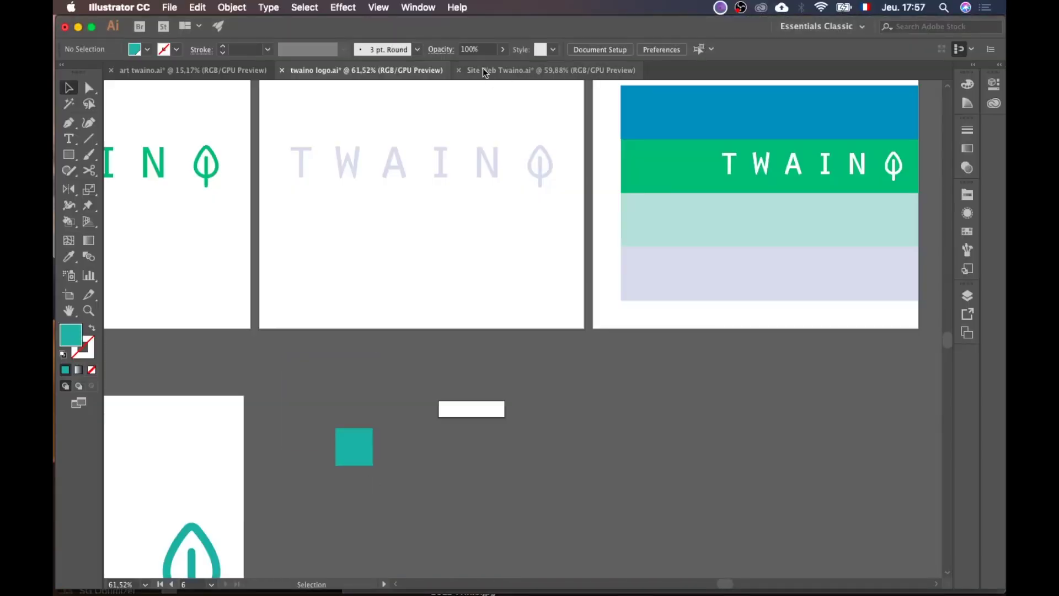
# Step: Glance at the Site Web Twaino.ai mockup, then return to the twaino logo document's artboards
pyautogui.click(499, 71)
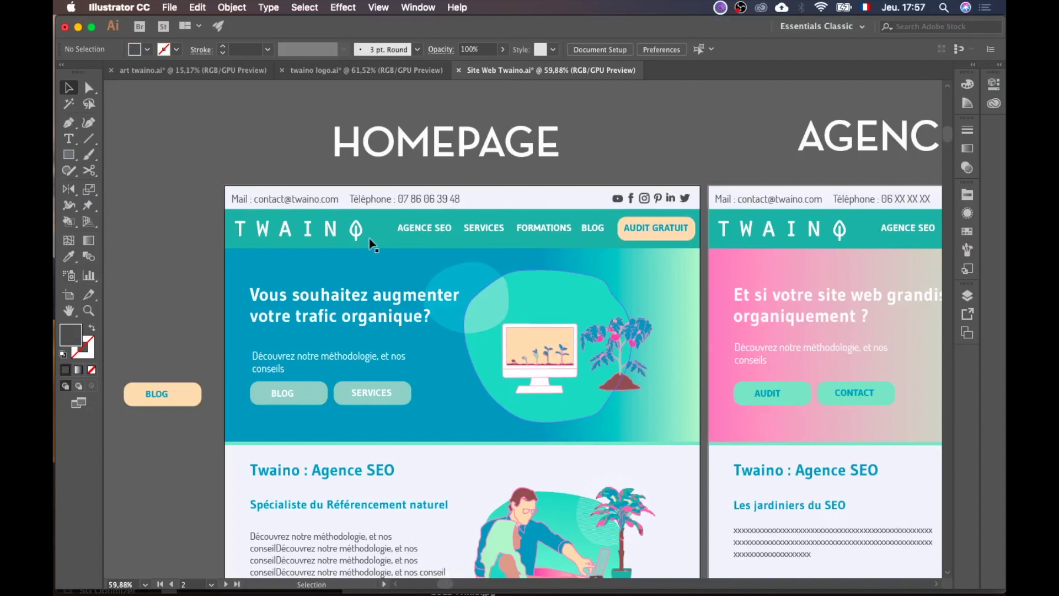
pyautogui.hscroll(-2, 362, 232)
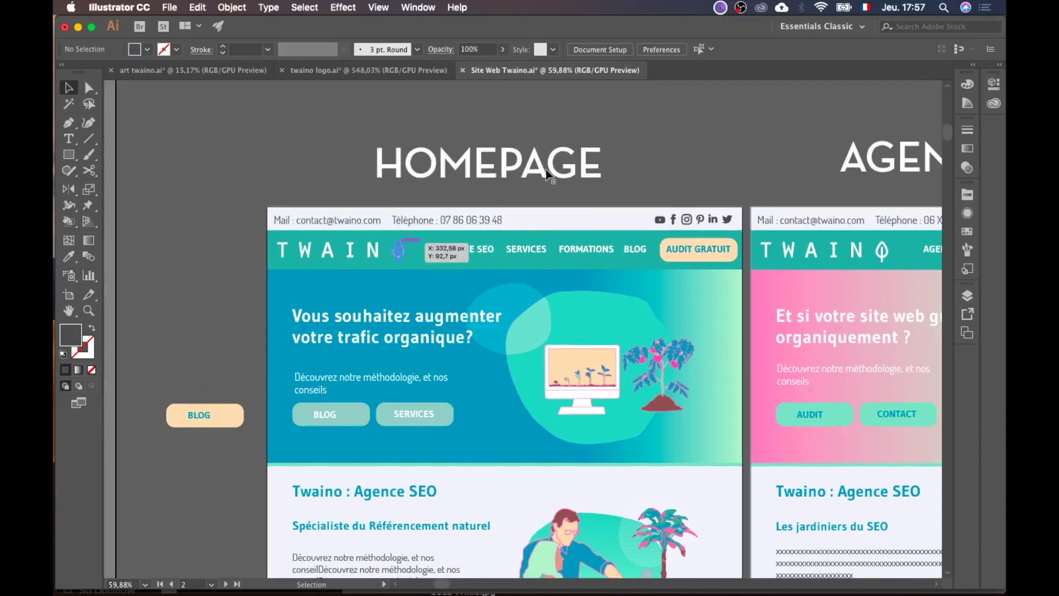
pyautogui.click(335, 70)
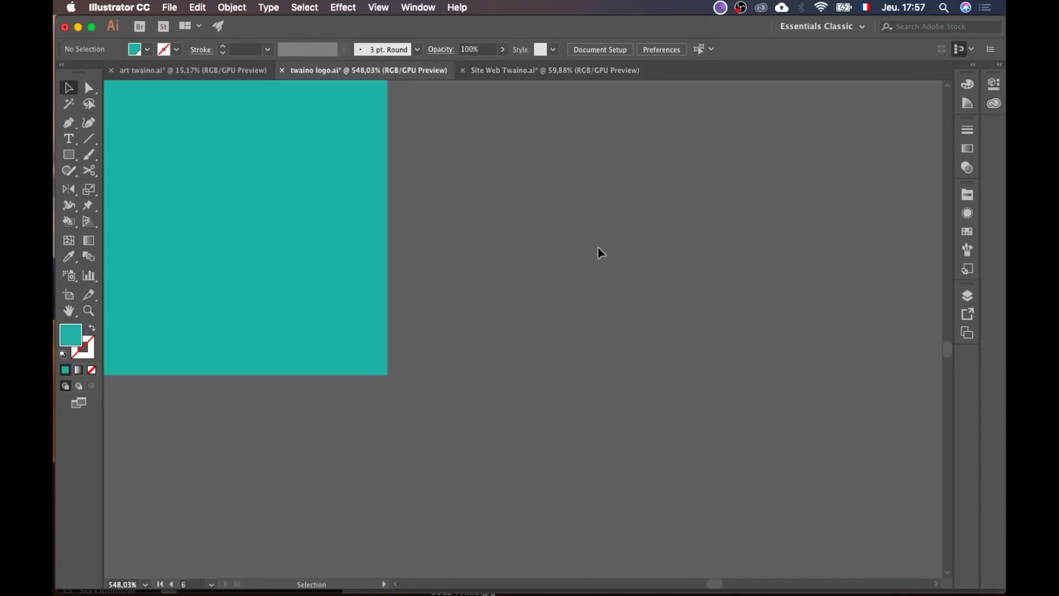
pyautogui.scroll(-5, 599, 251)
pyautogui.scroll(3, 599, 251)
pyautogui.scroll(-4, 626, 303)
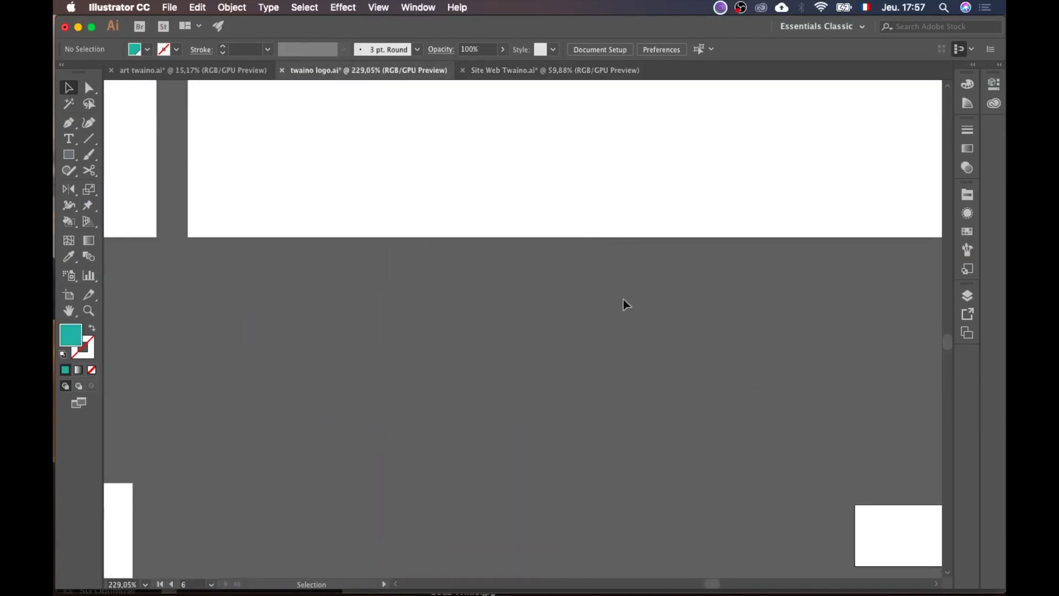
pyautogui.hscroll(5, 629, 314)
pyautogui.hscroll(-5, 629, 314)
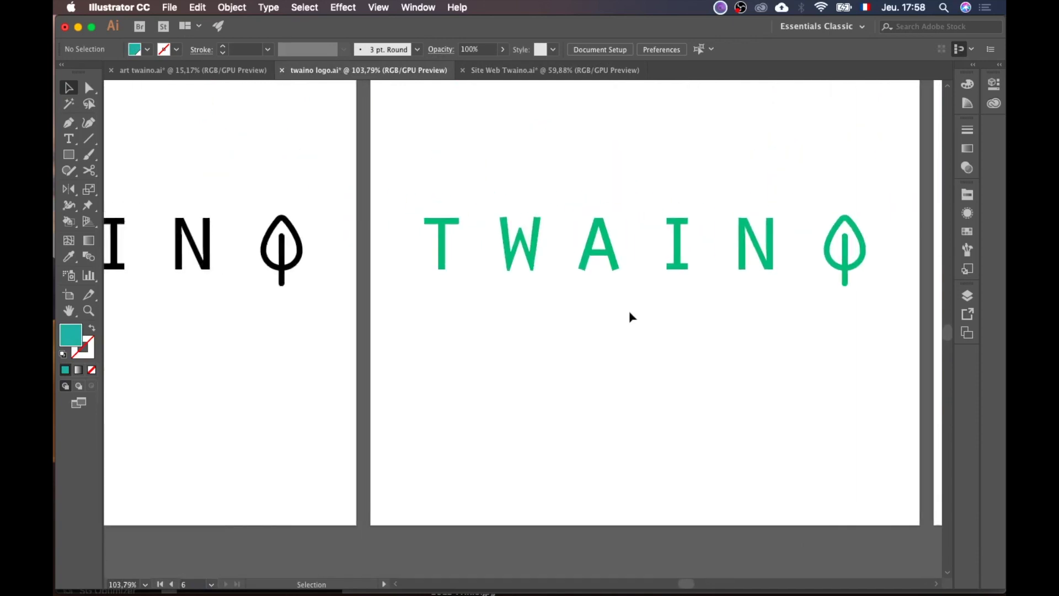
# Step: Scale the TWAINO letter group down onto the small artboard so it spans its width
pyautogui.click(683, 264)
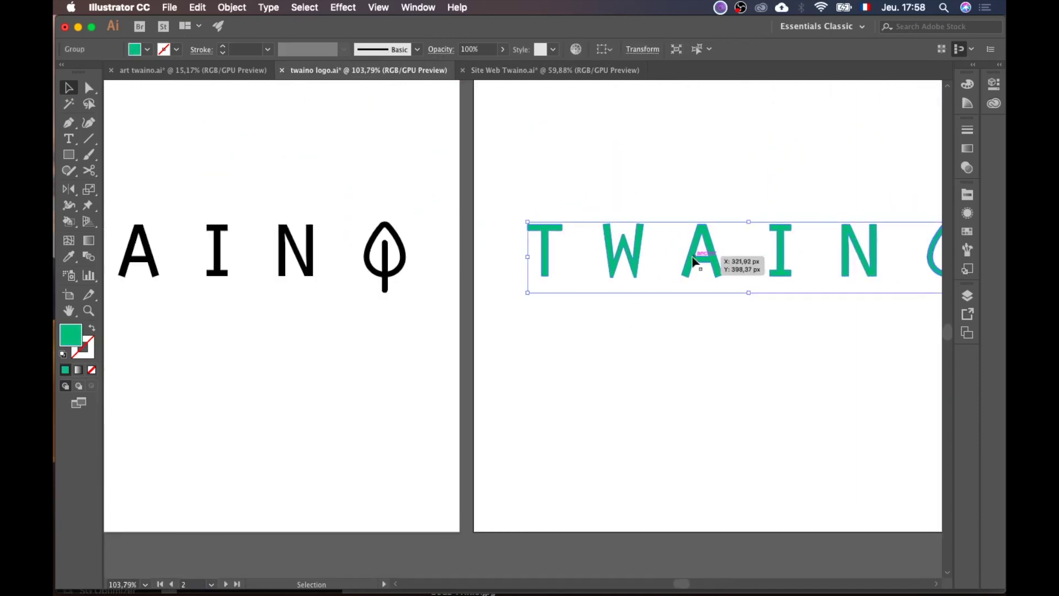
pyautogui.scroll(-6, 694, 262)
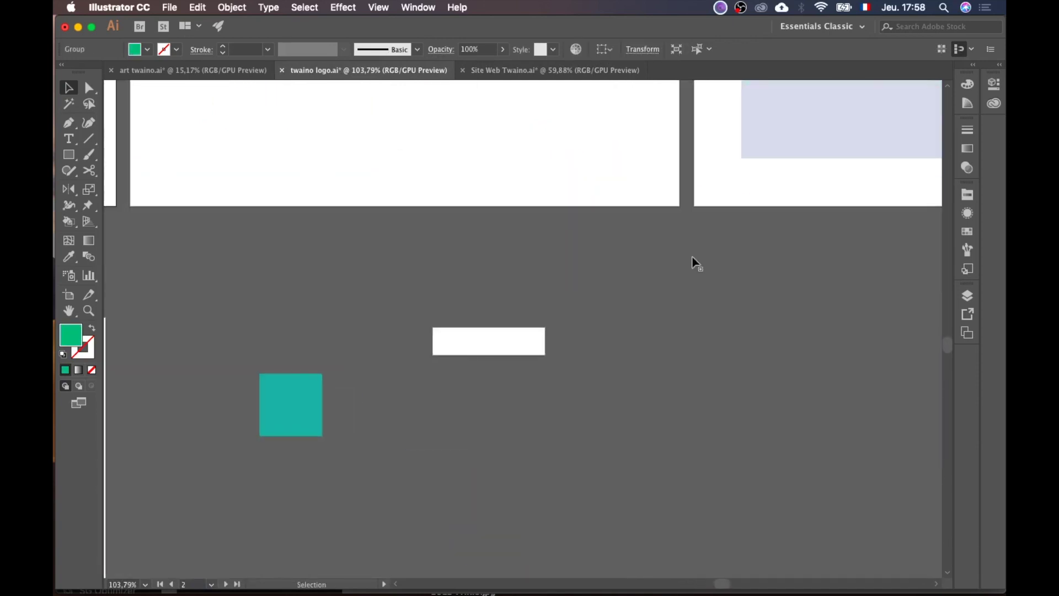
pyautogui.scroll(5, 605, 382)
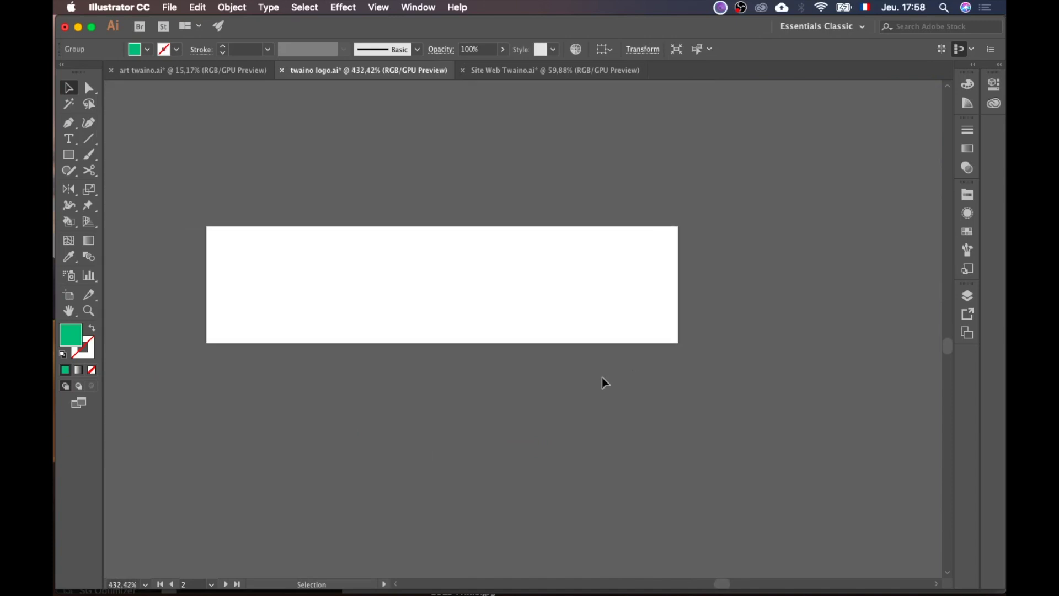
pyautogui.scroll(-5, 716, 310)
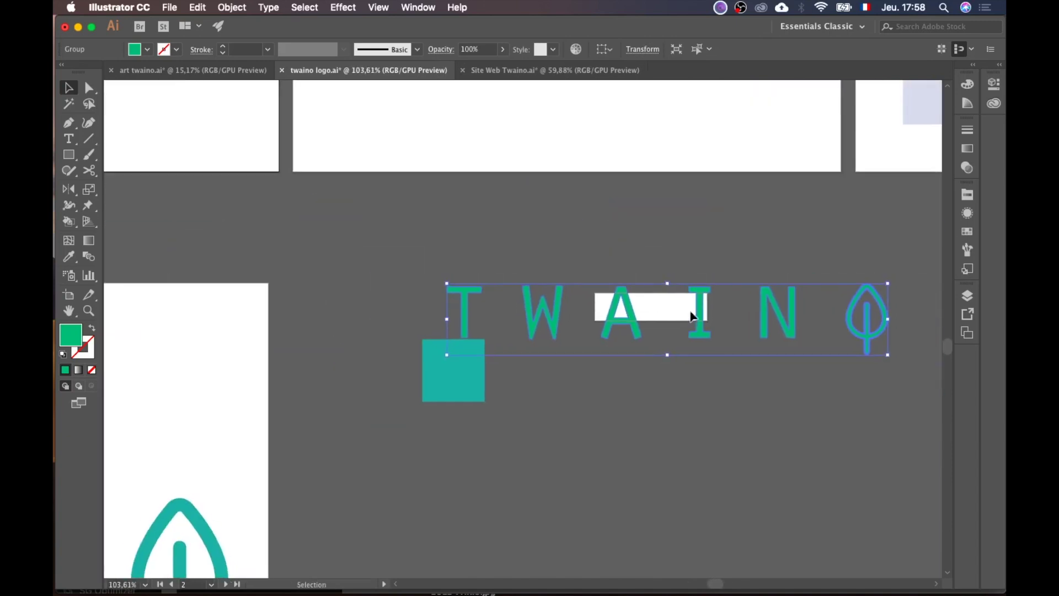
pyautogui.moveTo(787, 298); pyautogui.dragTo(554, 285)
pyautogui.scroll(6, 557, 325)
pyautogui.scroll(-2, 643, 374)
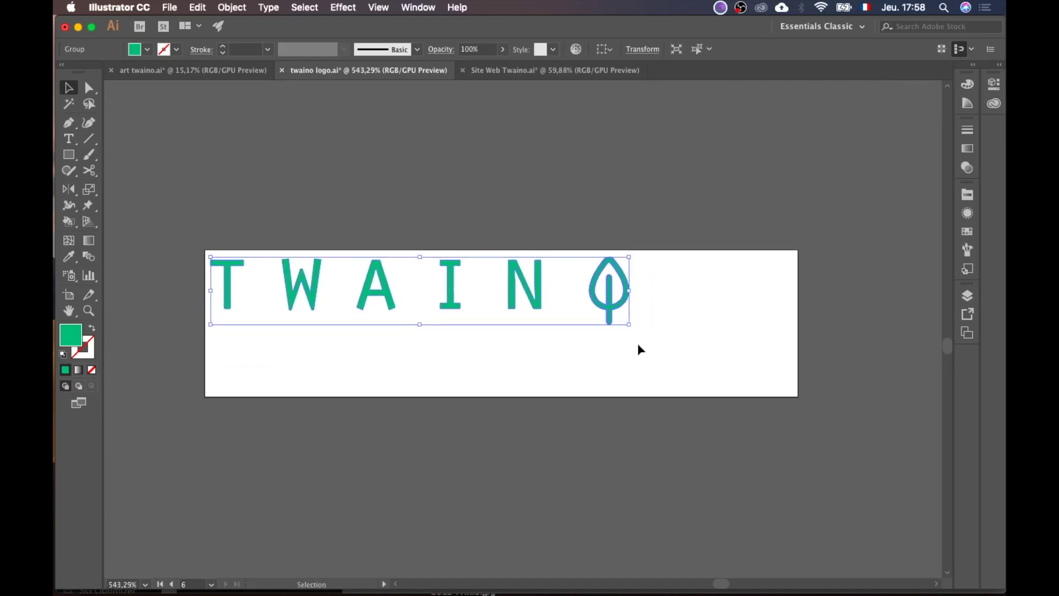
pyautogui.moveTo(630, 325); pyautogui.dragTo(794, 386)
pyautogui.click(663, 481)
# Step: Align the TWAINO group to the artboard, centred horizontally and vertically
pyautogui.click(746, 303)
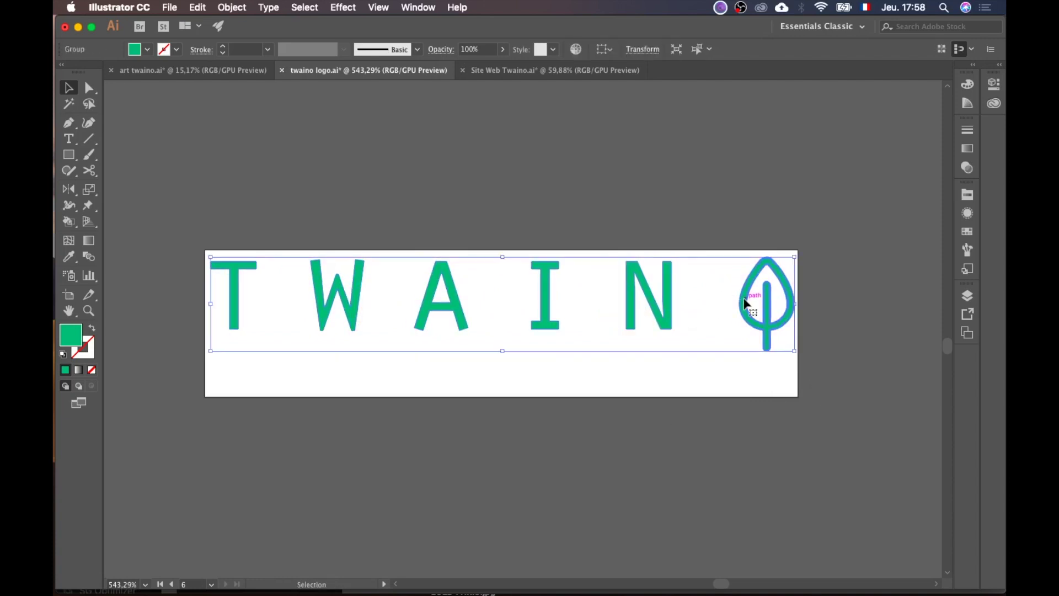
pyautogui.click(610, 51)
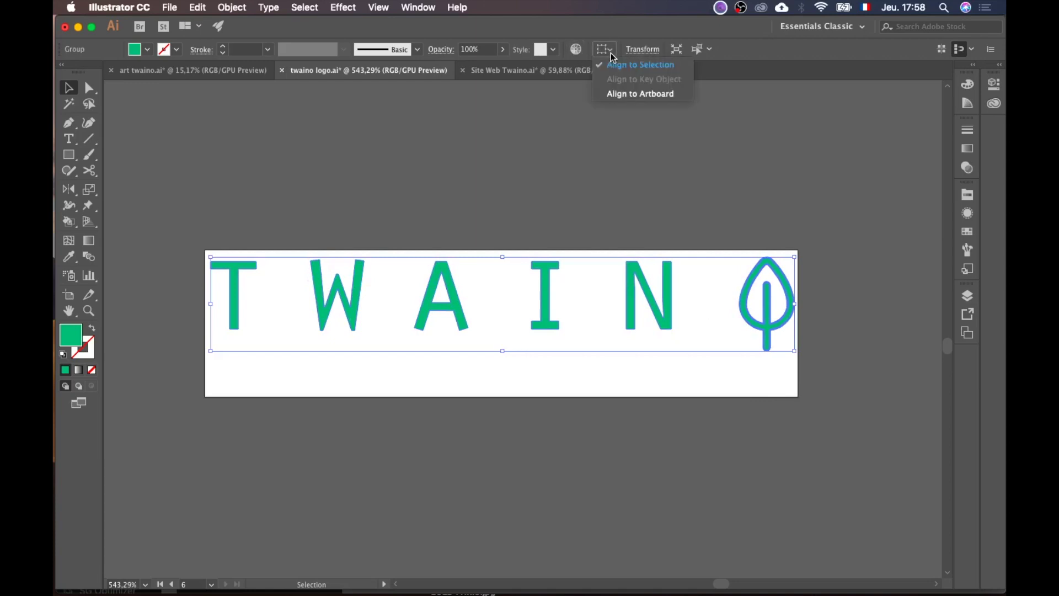
pyautogui.click(640, 94)
pyautogui.click(646, 49)
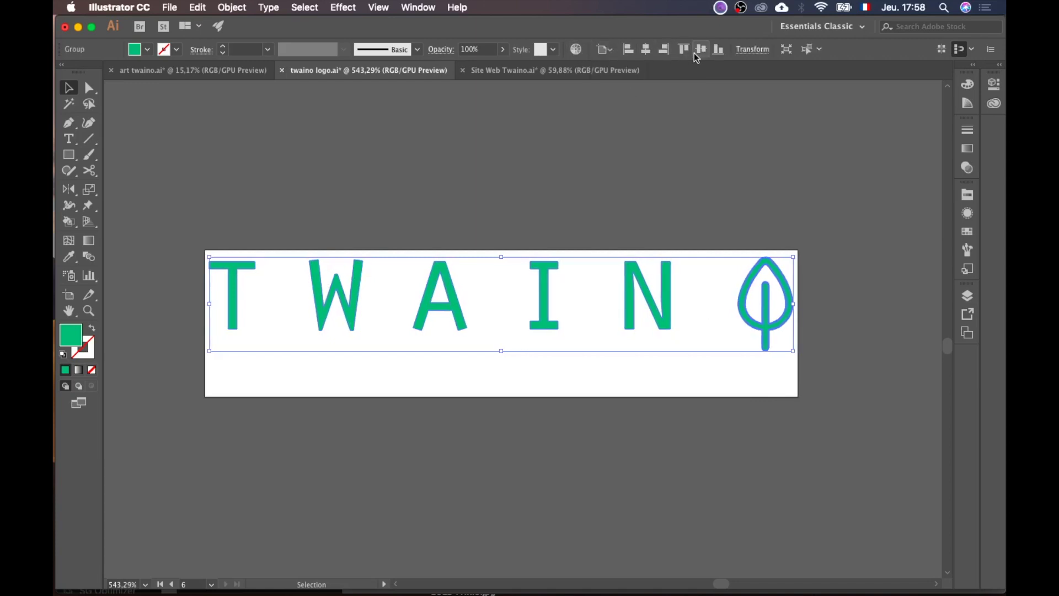
pyautogui.click(701, 49)
pyautogui.click(673, 230)
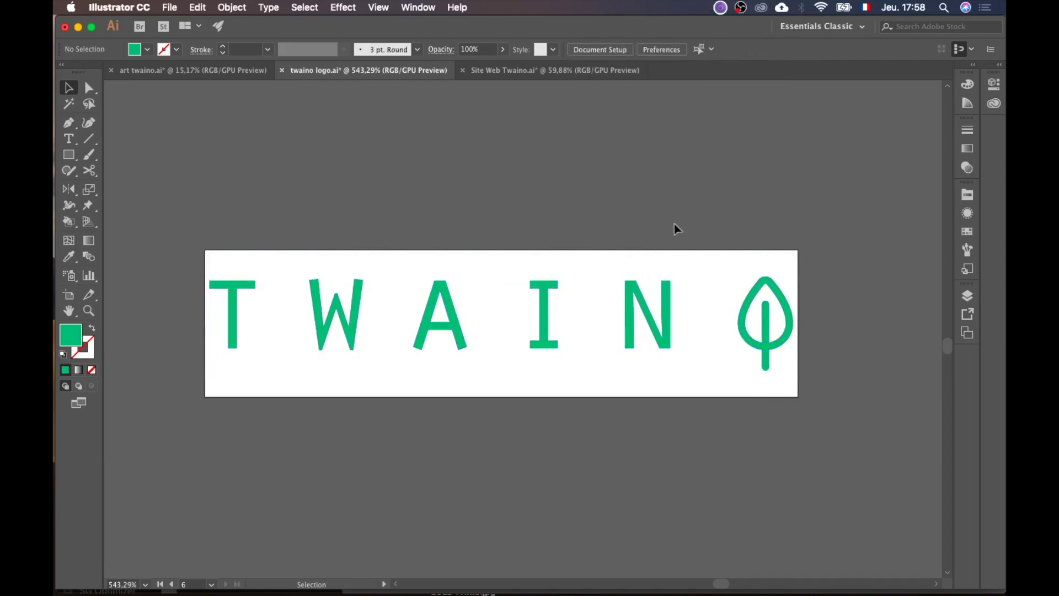
# Step: Set the TWAINO group's fill to white #FFFFFF in the Color Picker
pyautogui.click(636, 318)
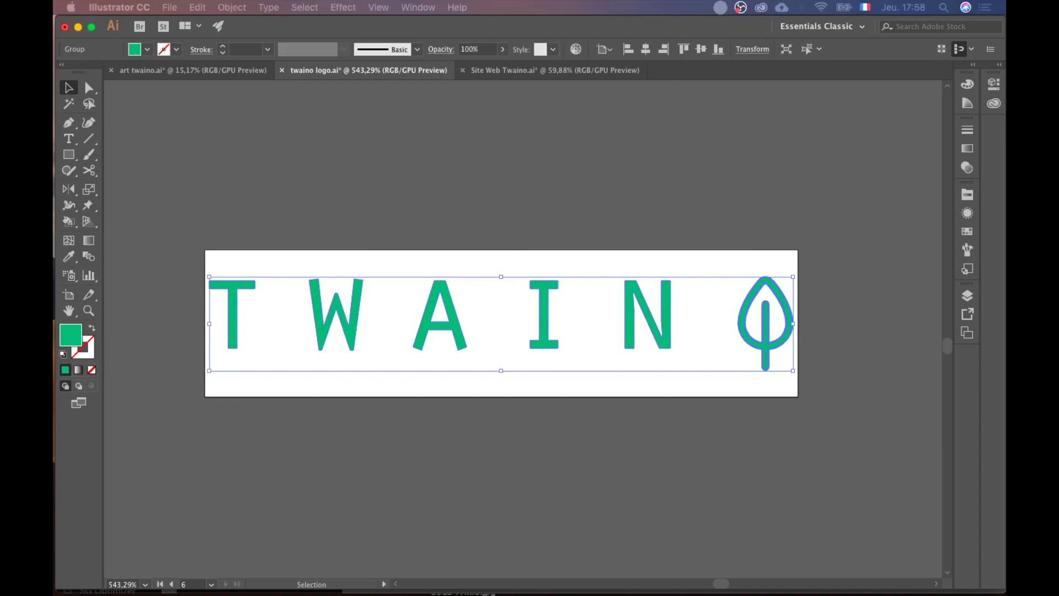
pyautogui.moveTo(1056, 286); pyautogui.dragTo(717, 64)
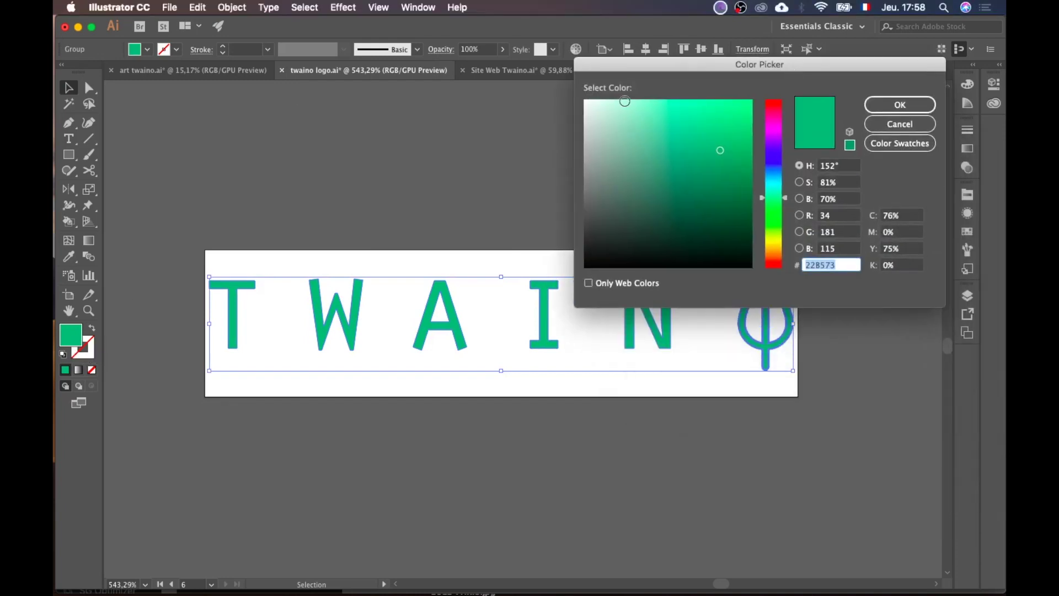
pyautogui.click(584, 101)
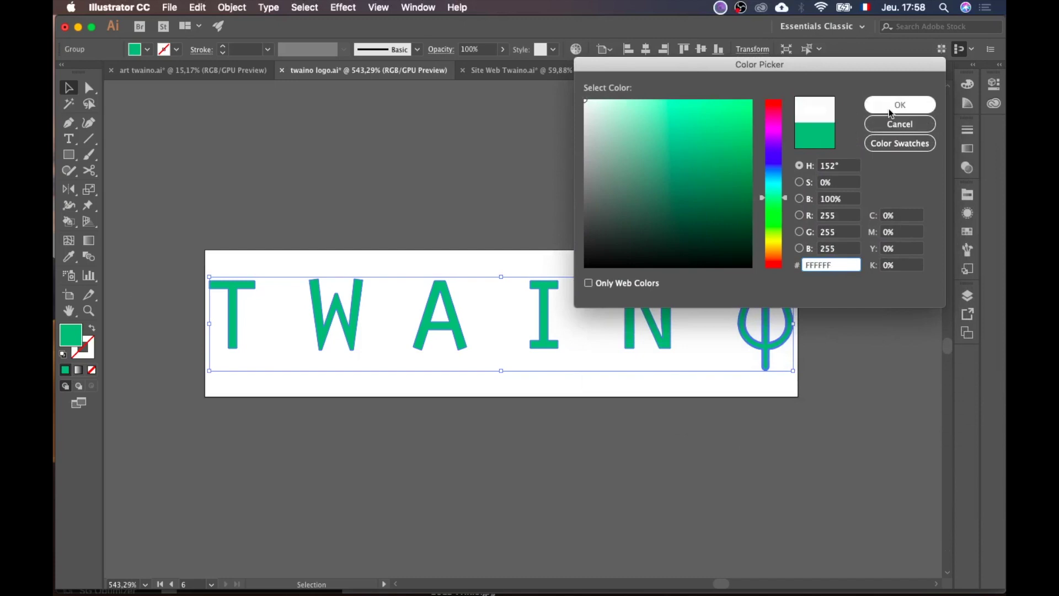
pyautogui.click(890, 110)
pyautogui.click(688, 435)
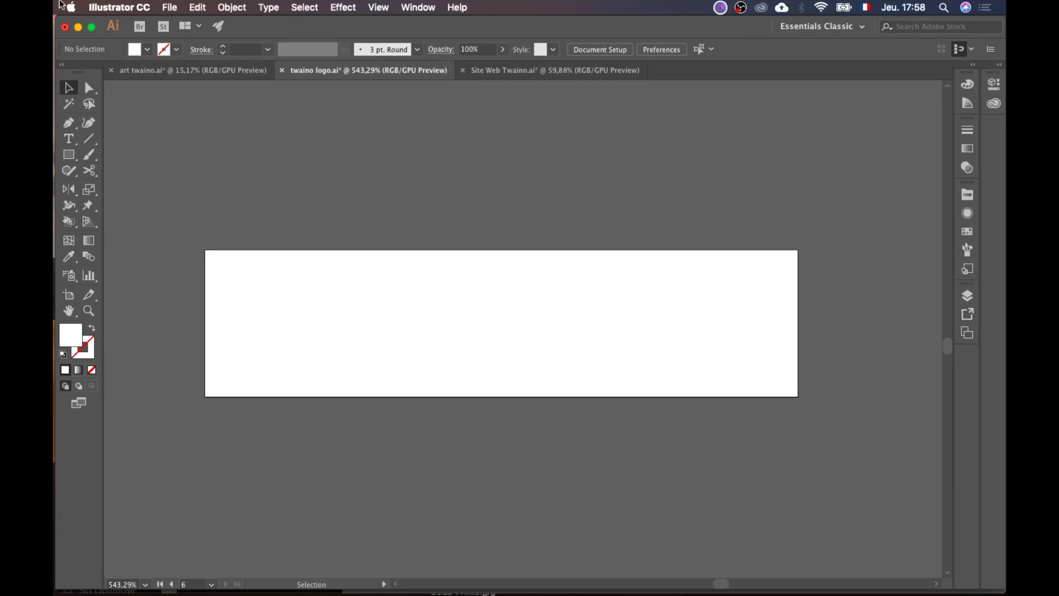
pyautogui.click(167, 7)
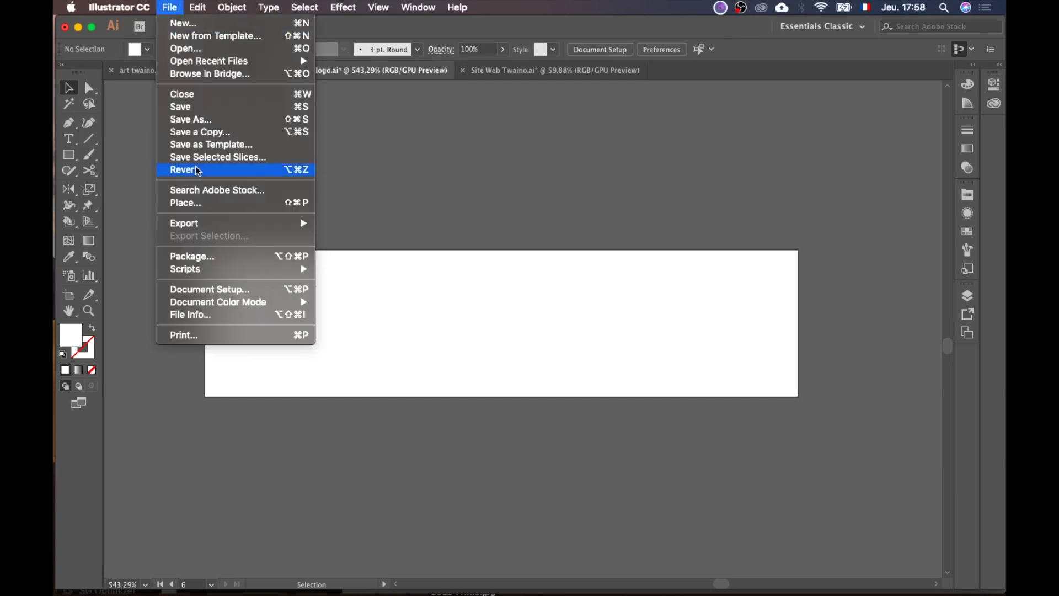
# Step: Save for Web as transparent PNG-24, named twaino-logo_1x, into the 0 - Twaino SEO folder
pyautogui.moveTo(253, 223)
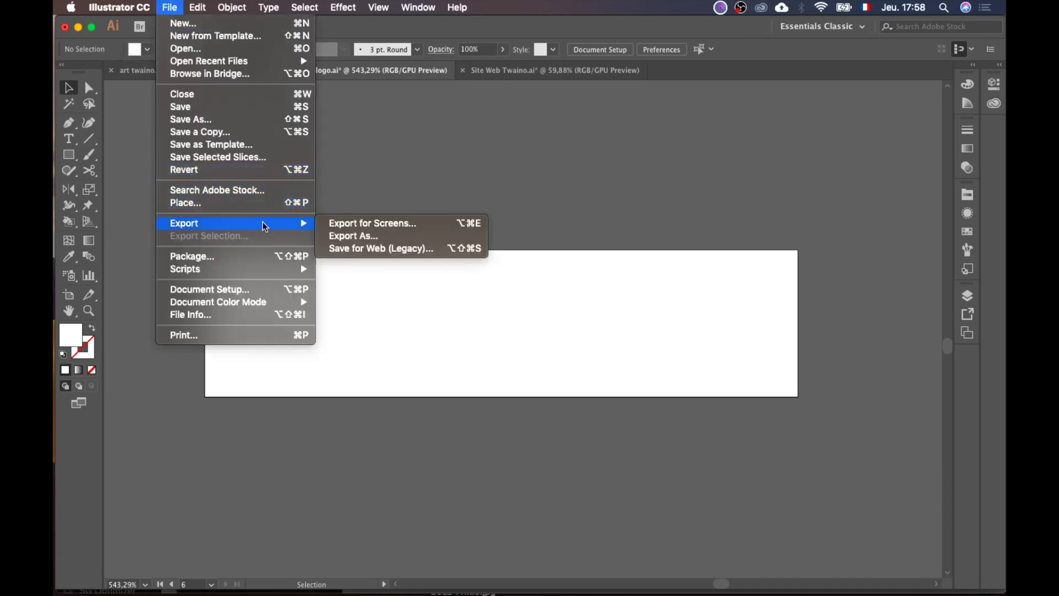
pyautogui.click(389, 248)
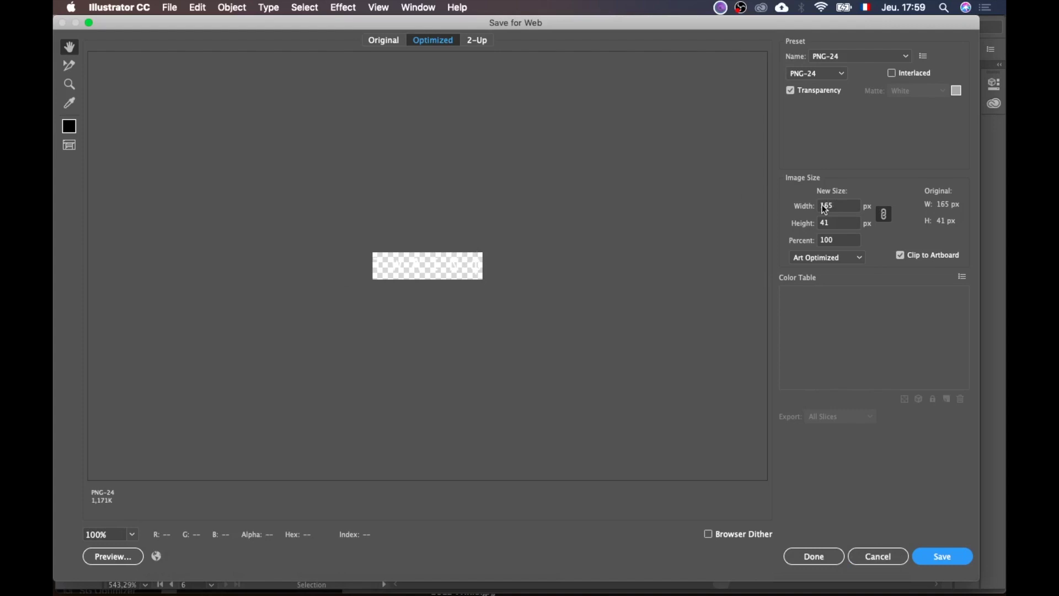
pyautogui.click(943, 558)
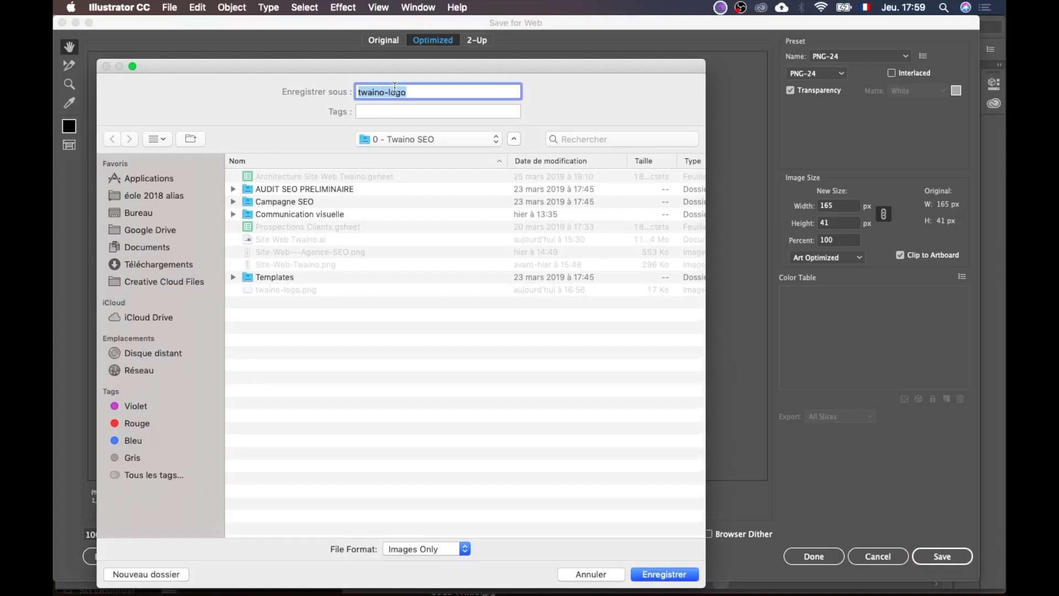
pyautogui.click(401, 90)
pyautogui.write('_1x')
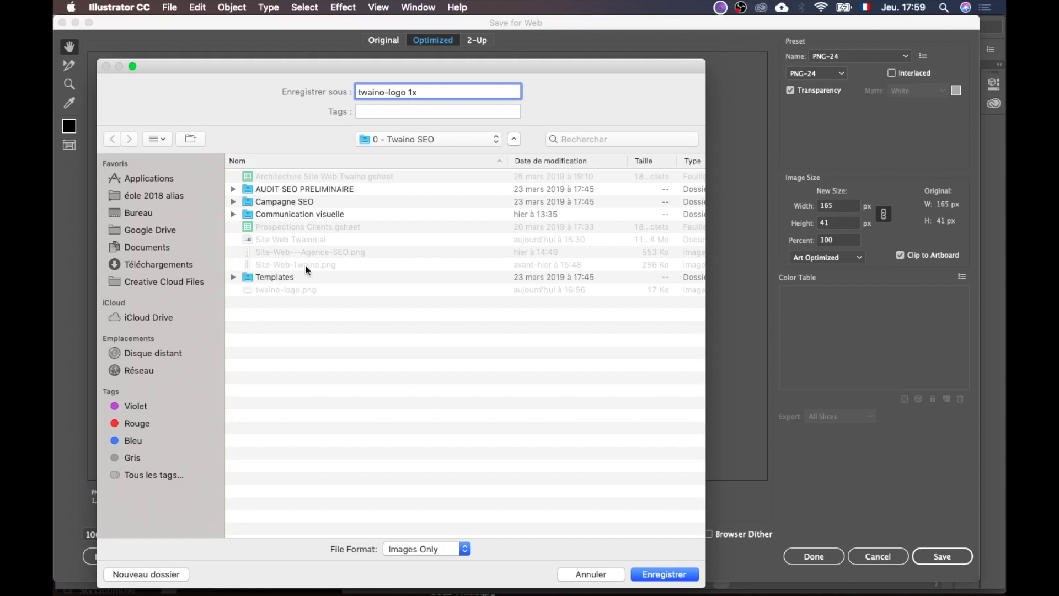
pyautogui.click(667, 574)
# Step: Back in the browser, switch the media dialog to Upload Files and open the Twaino desktop folder
pyautogui.moveTo(390, 580)
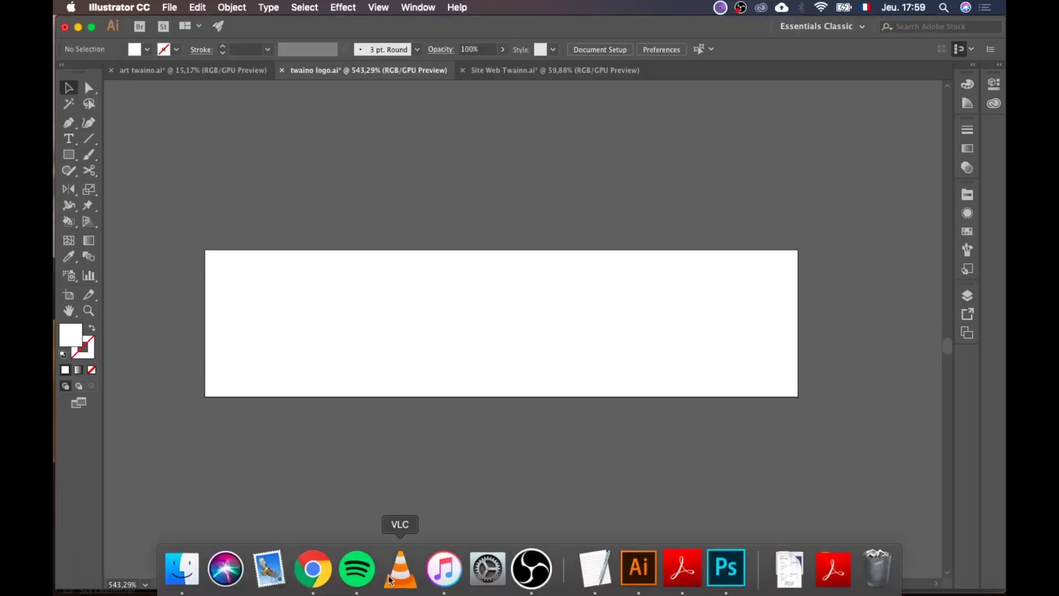
pyautogui.click(313, 574)
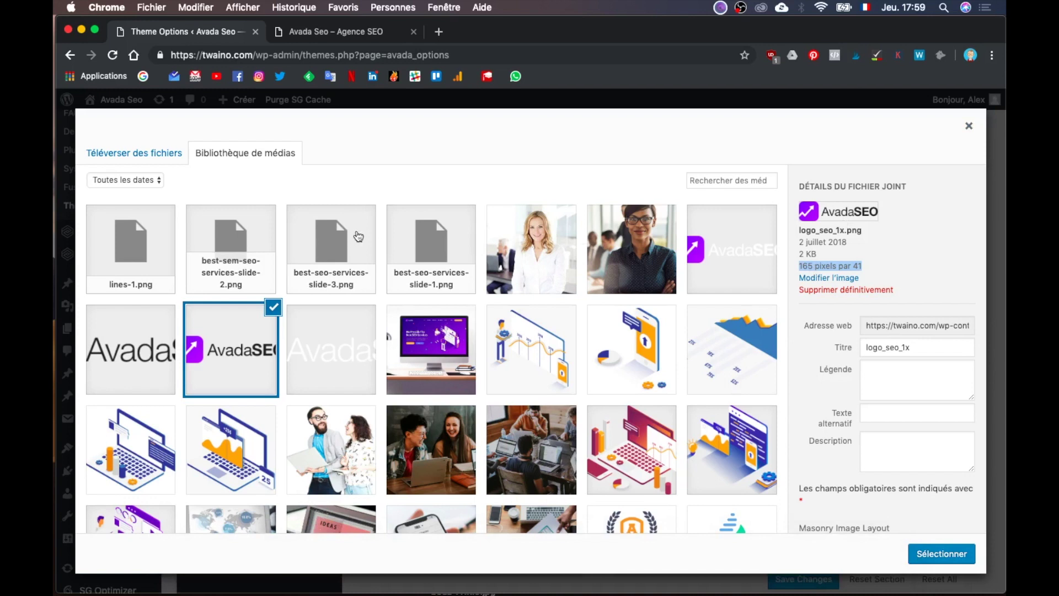
pyautogui.click(145, 159)
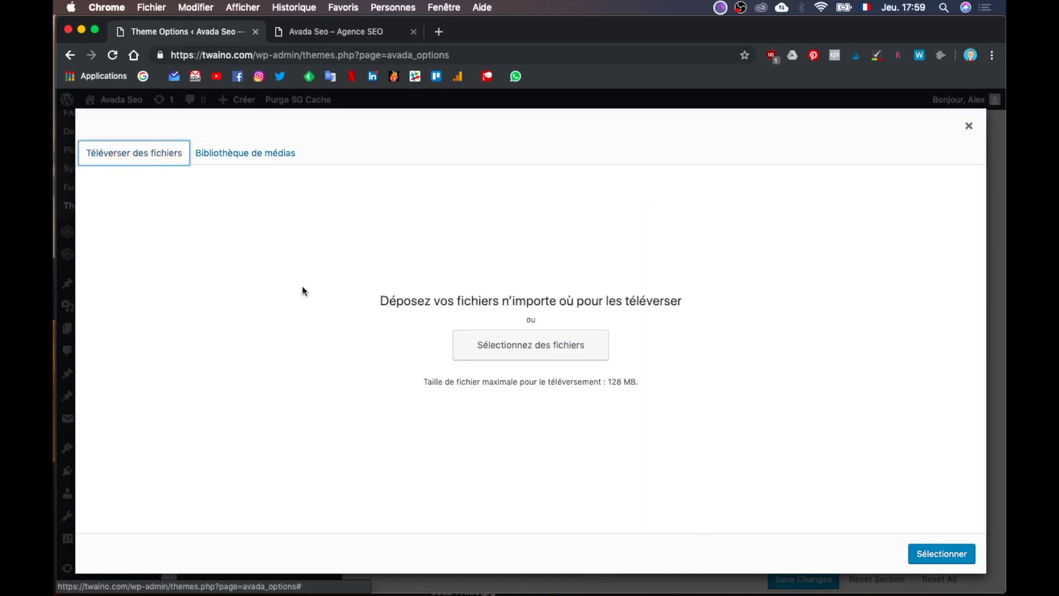
pyautogui.click(183, 587)
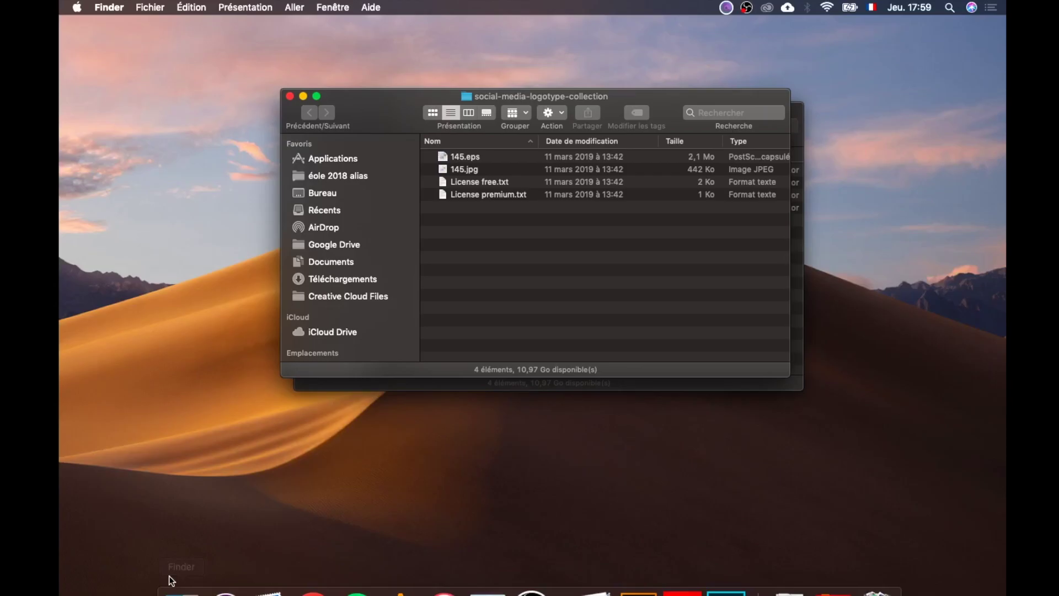
pyautogui.click(134, 528)
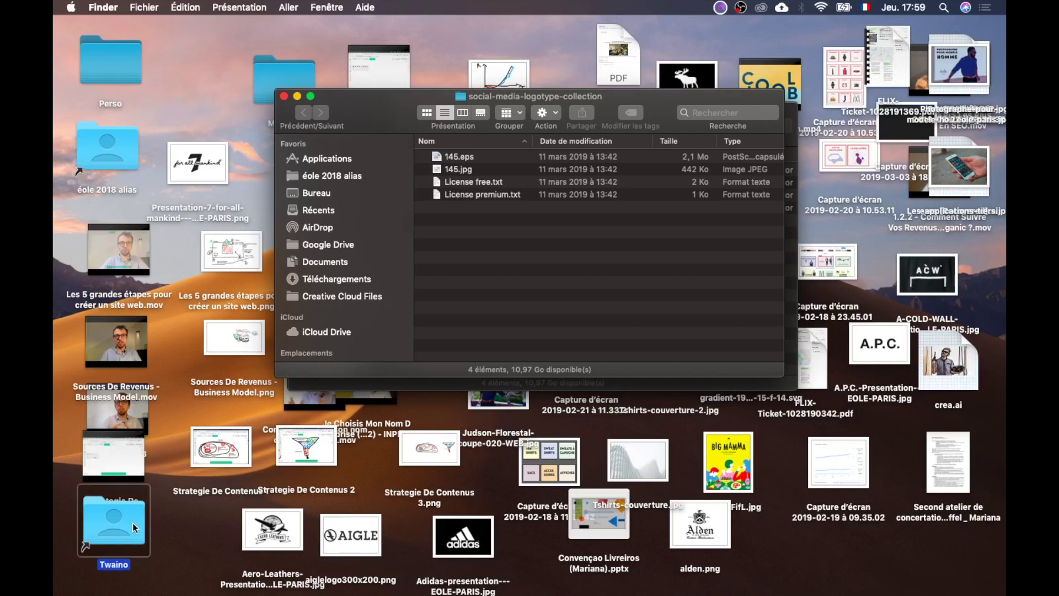
pyautogui.doubleClick(134, 528)
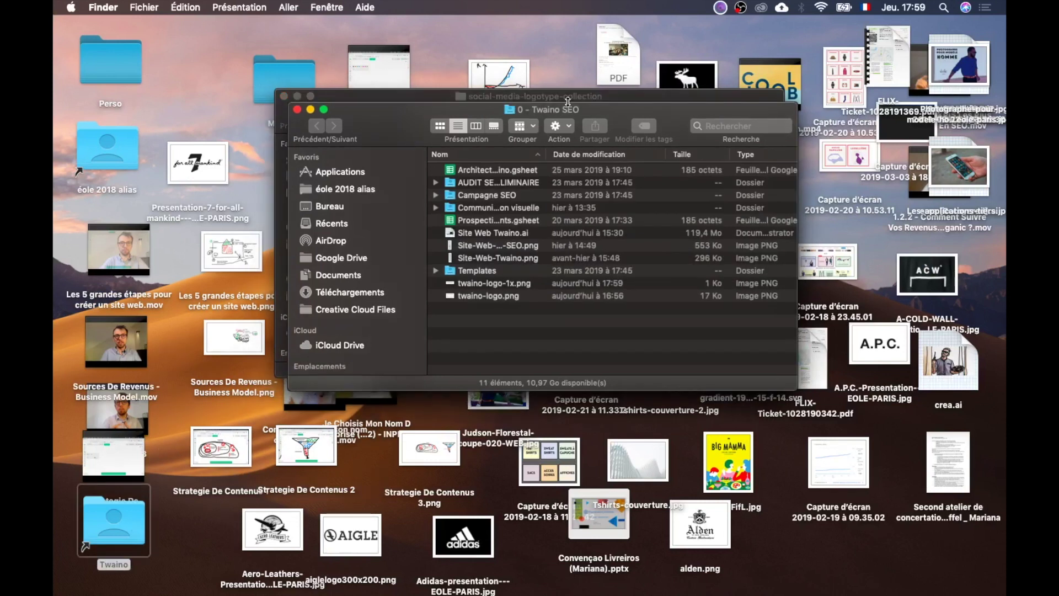
pyautogui.moveTo(660, 107); pyautogui.dragTo(55, 286)
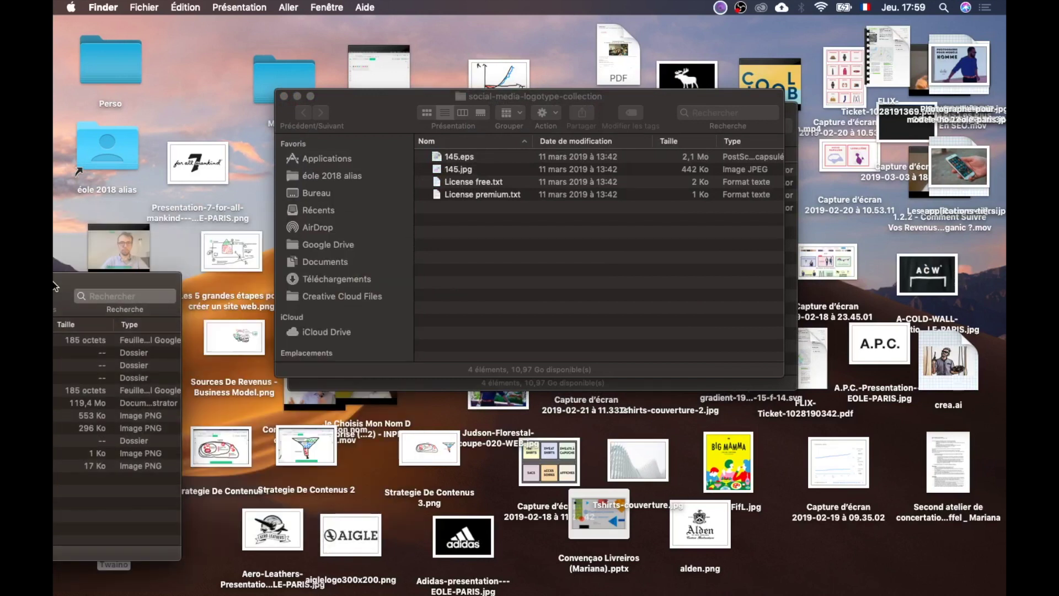
pyautogui.hotkey('ctrl', 'Left')
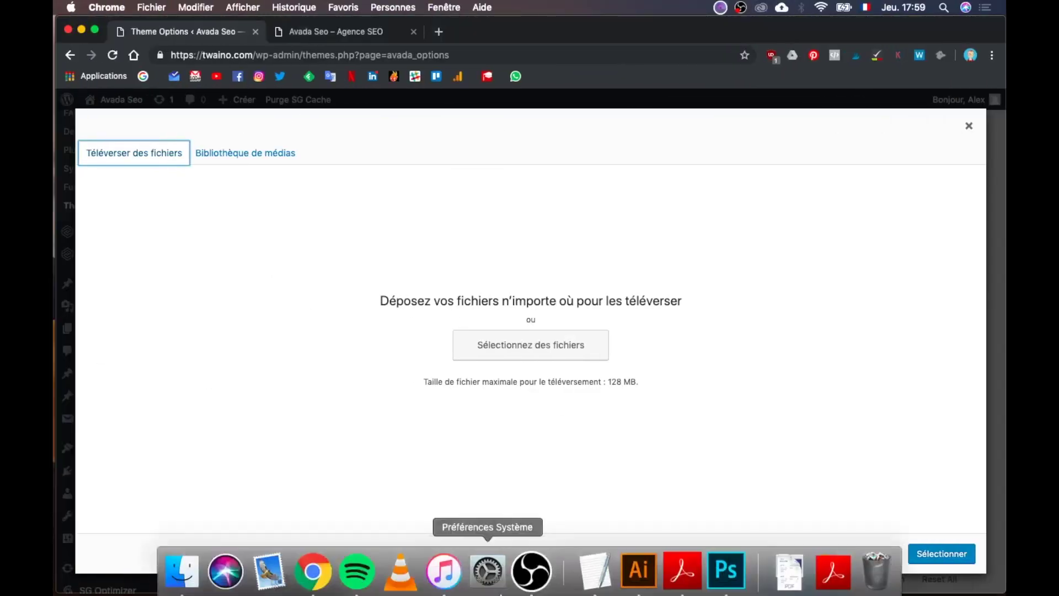
# Step: Upload twaino-logo-1x.png, give it alt text 'Twaino Logo 1x', and select it as Default Logo
pyautogui.click(503, 346)
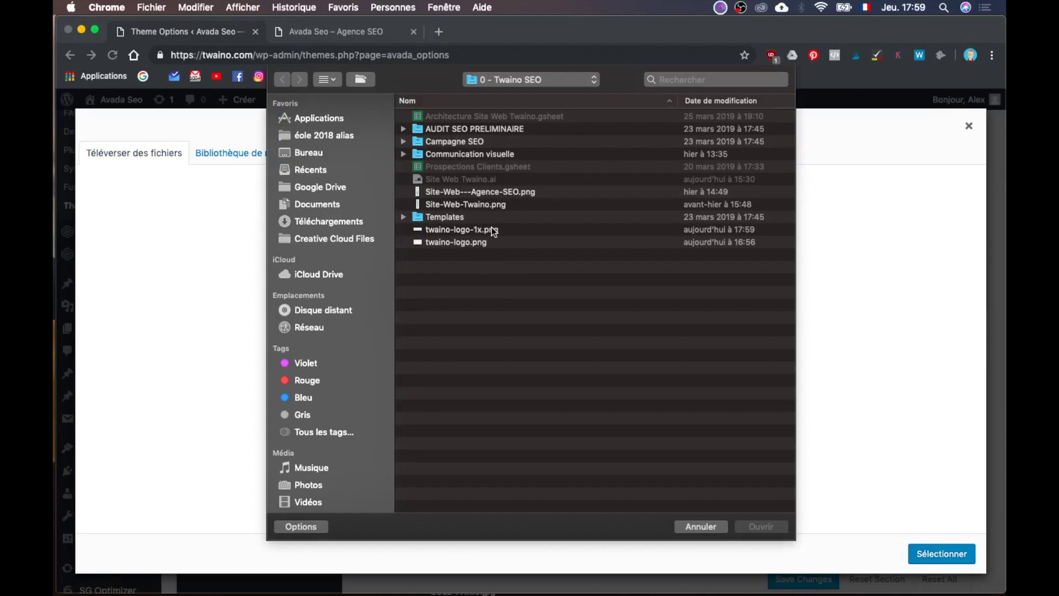
pyautogui.click(493, 230)
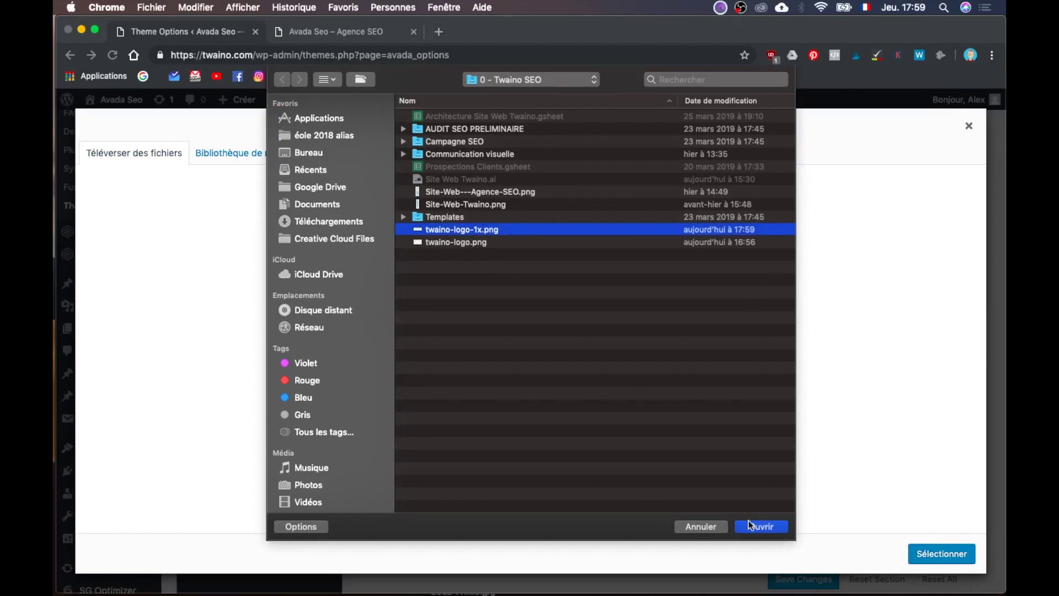
pyautogui.click(751, 526)
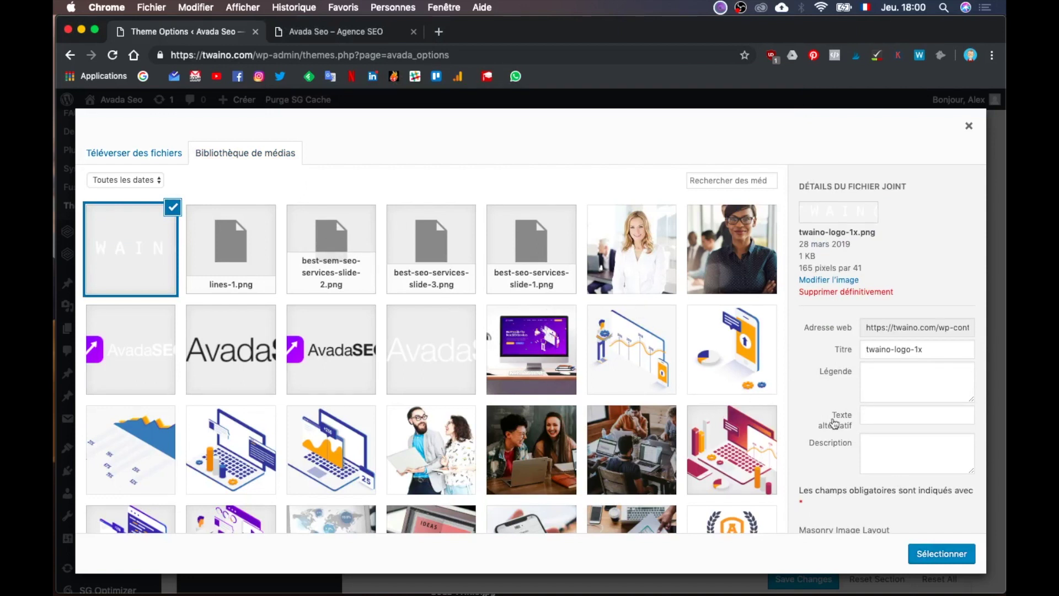
pyautogui.click(921, 414)
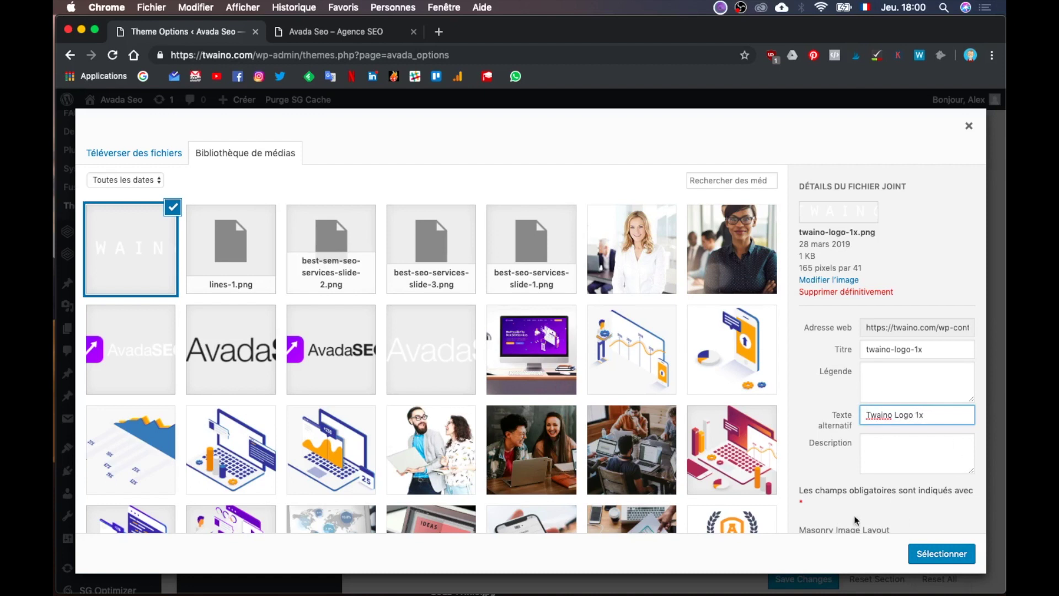
pyautogui.click(940, 554)
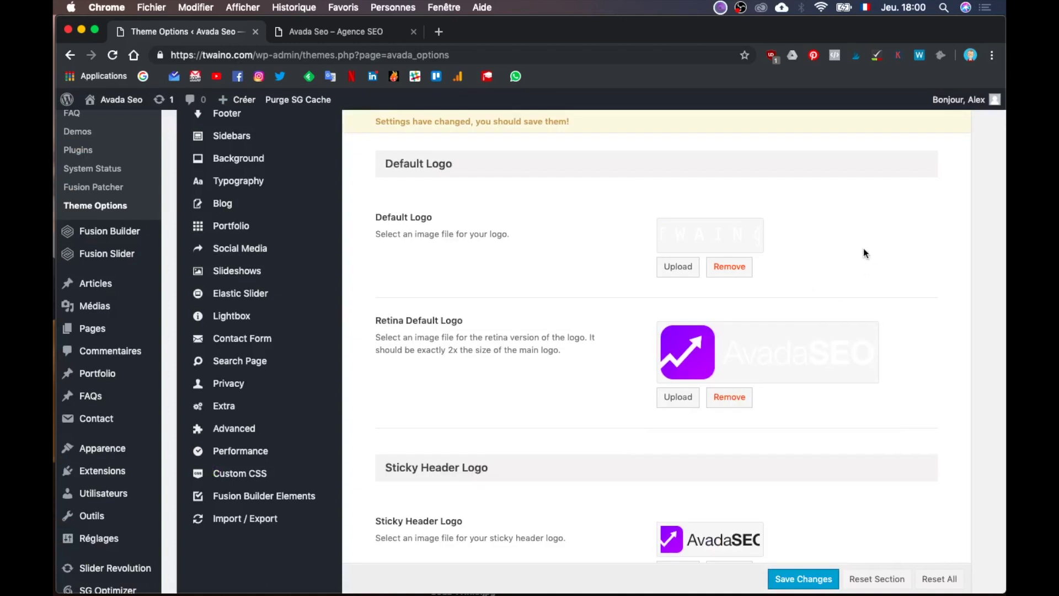
# Step: View the current Retina Default Logo image in a new tab, then return to Theme Options
pyautogui.scroll(-4, 864, 252)
pyautogui.scroll(1, 863, 253)
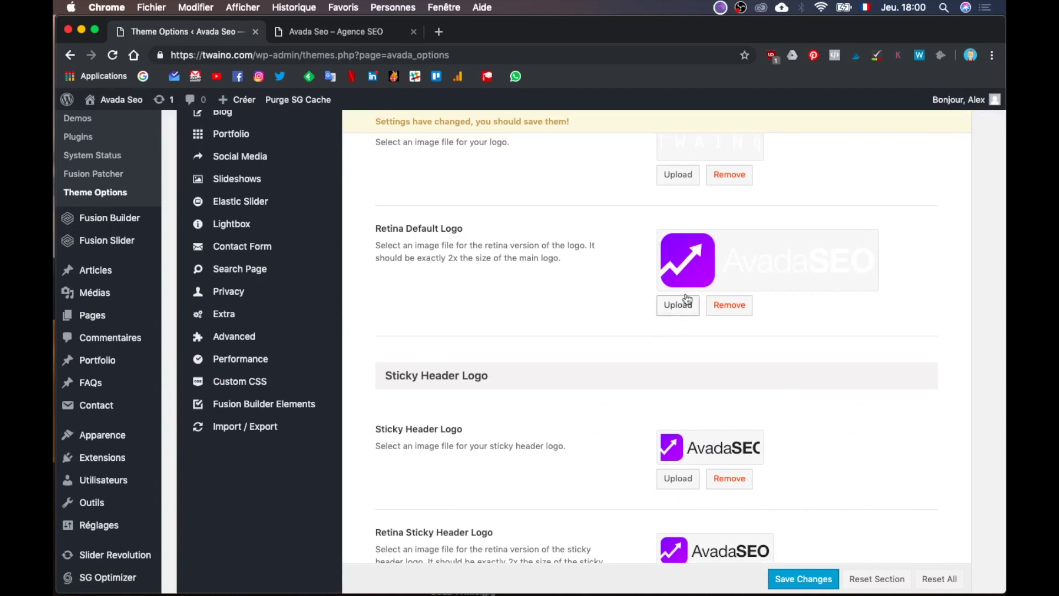
pyautogui.click(703, 268)
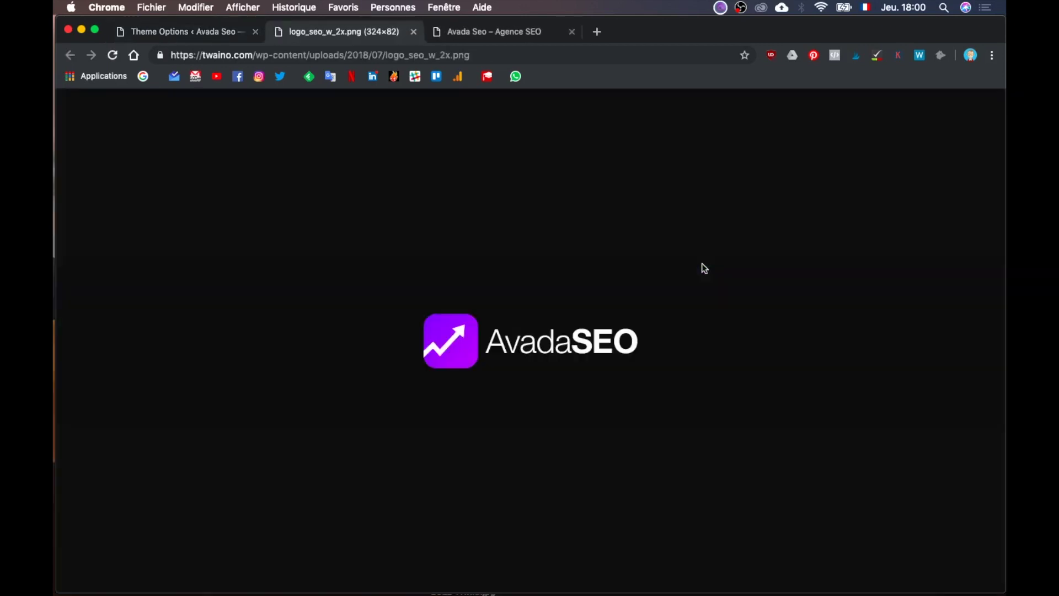
pyautogui.click(199, 34)
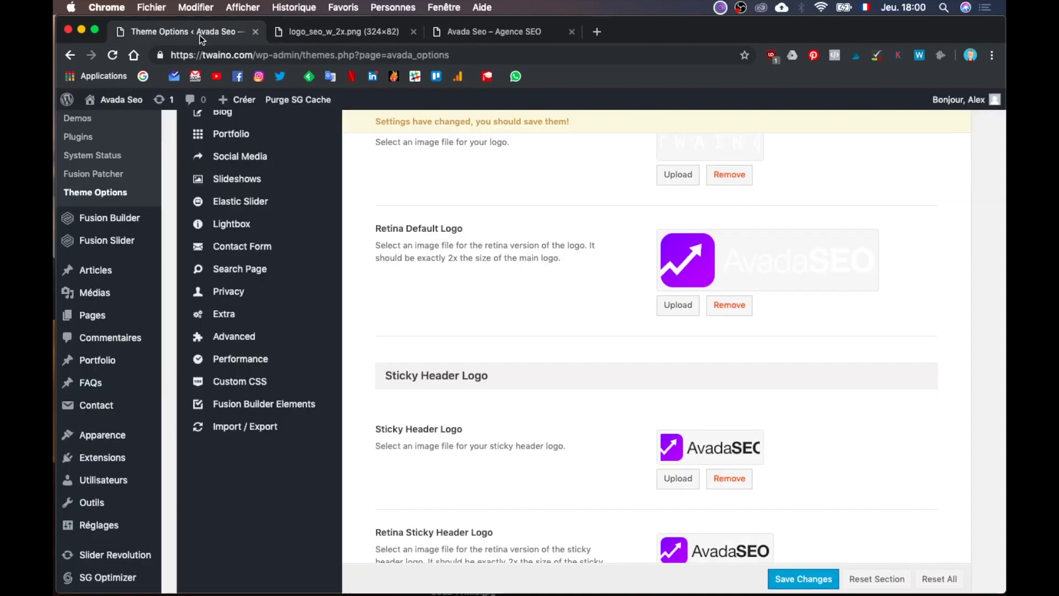
# Step: Check the white retina logo_seo_w_2x.png is 324 × 82 px, then return to Illustrator's artboards
pyautogui.click(676, 307)
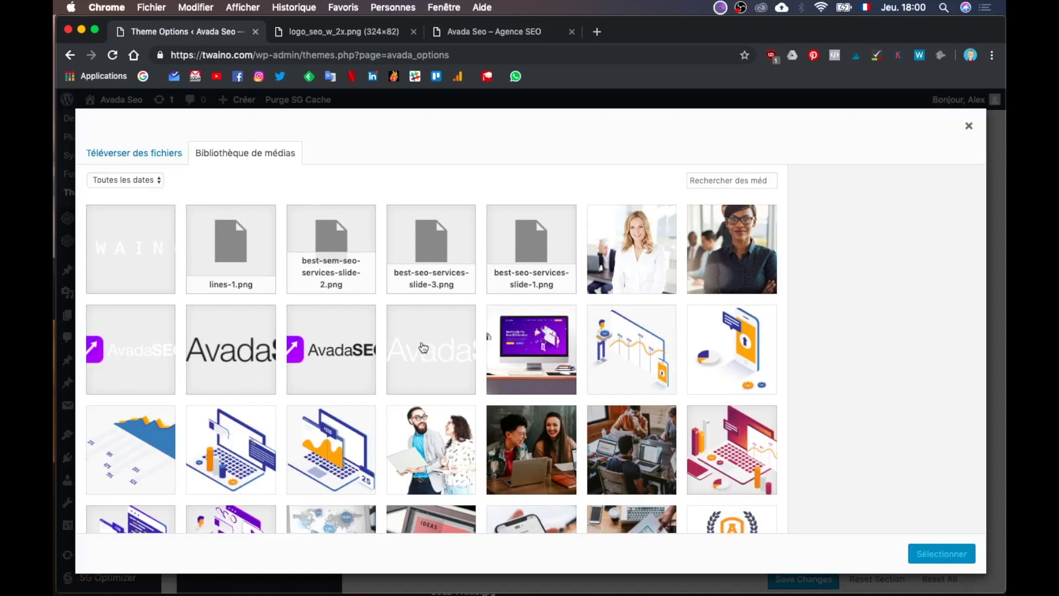
pyautogui.click(449, 371)
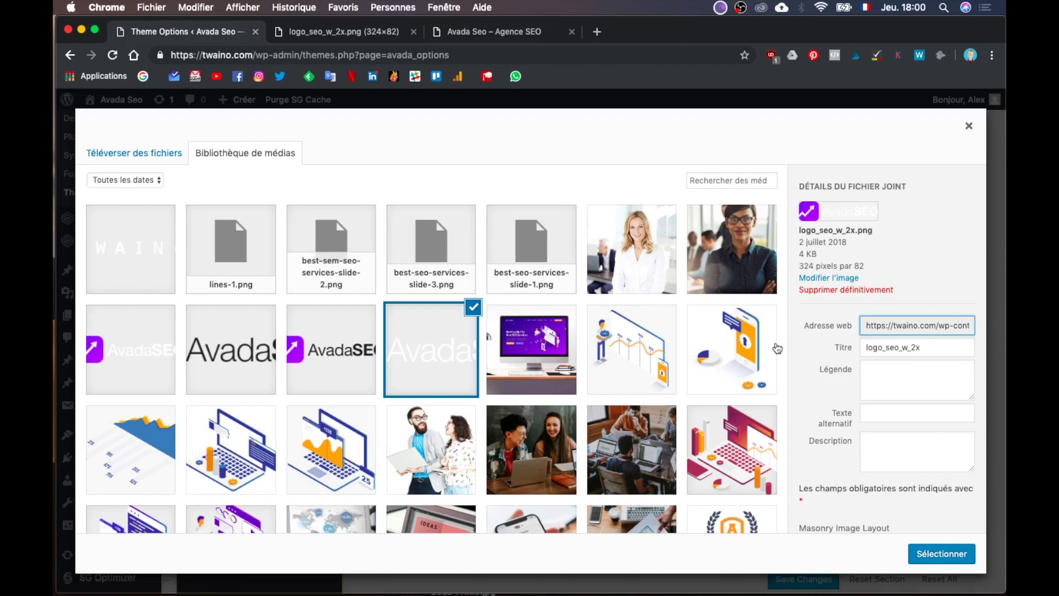
pyautogui.hotkey('ctrl', 'Up')
pyautogui.click(428, 449)
pyautogui.click(68, 294)
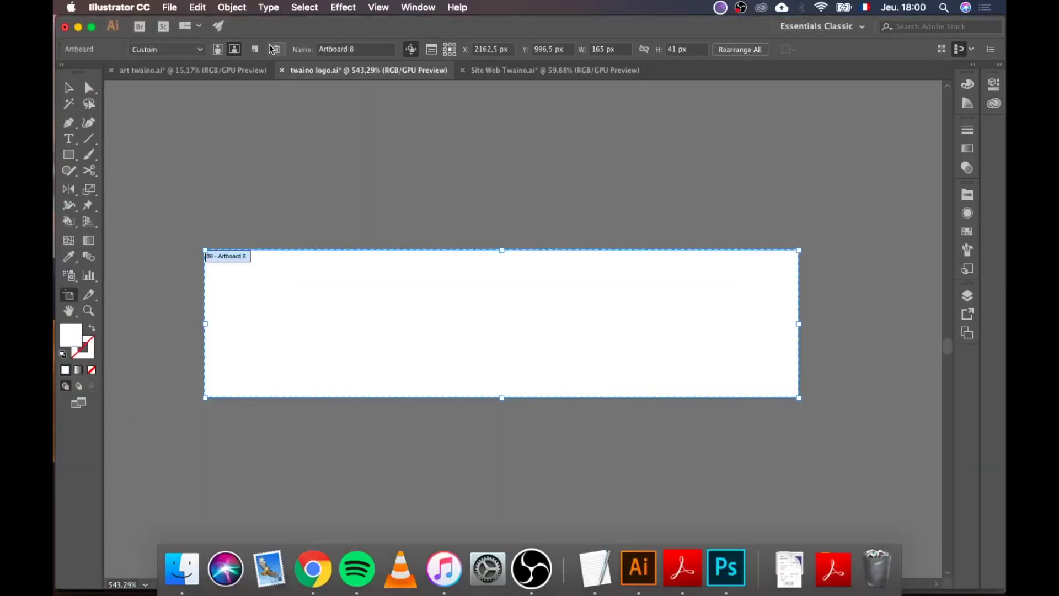
# Step: Go to Artboard 9 and resize it to 324 × 82 px in the control bar
pyautogui.hotkey('shift', 'pagedown')
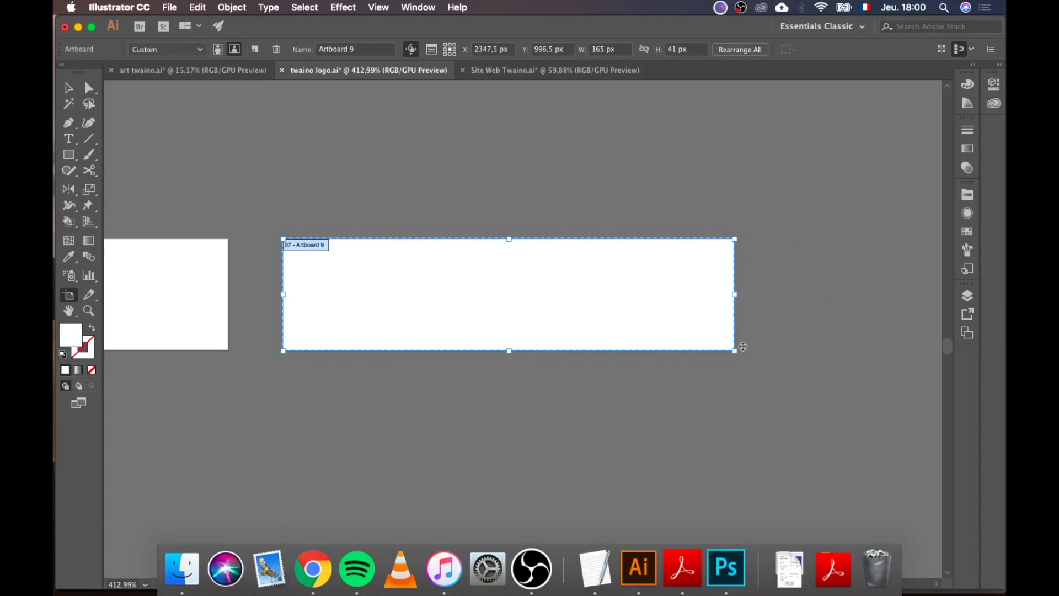
pyautogui.moveTo(735, 352); pyautogui.dragTo(776, 420)
pyautogui.hscroll(2, 776, 419)
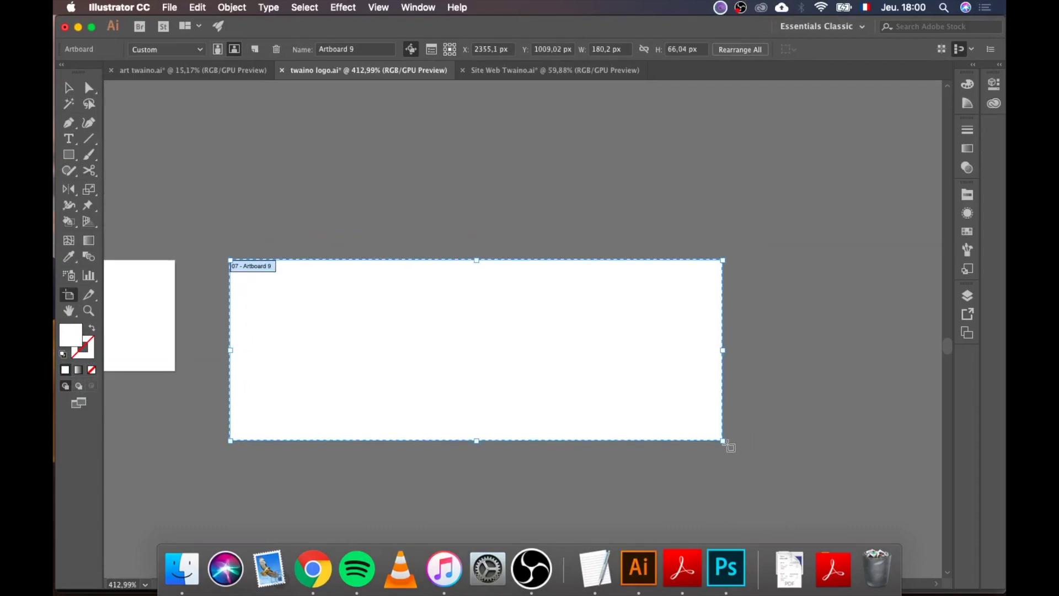
pyautogui.click(597, 48)
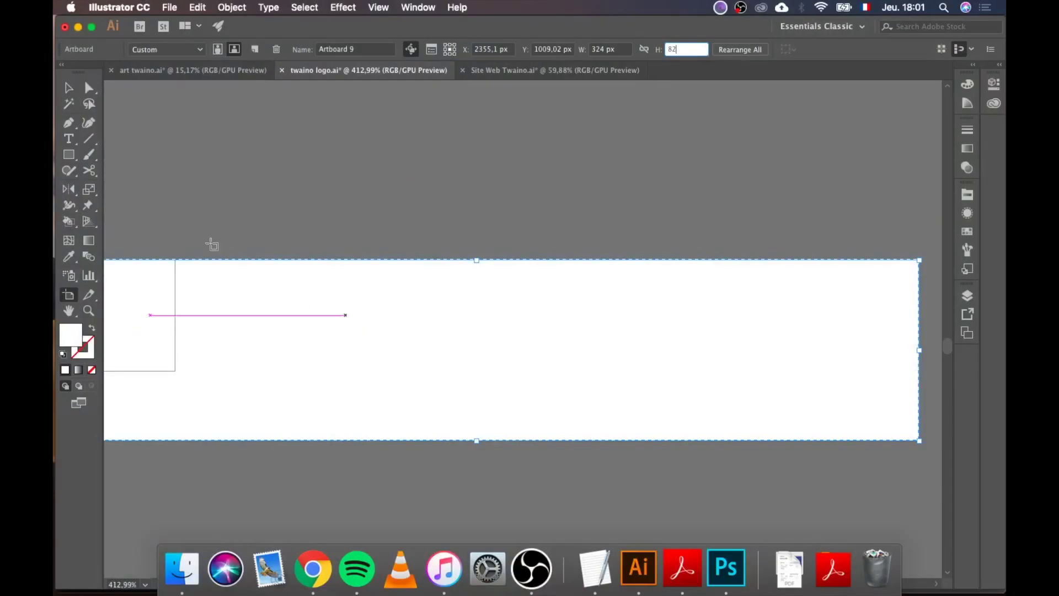
pyautogui.click(69, 88)
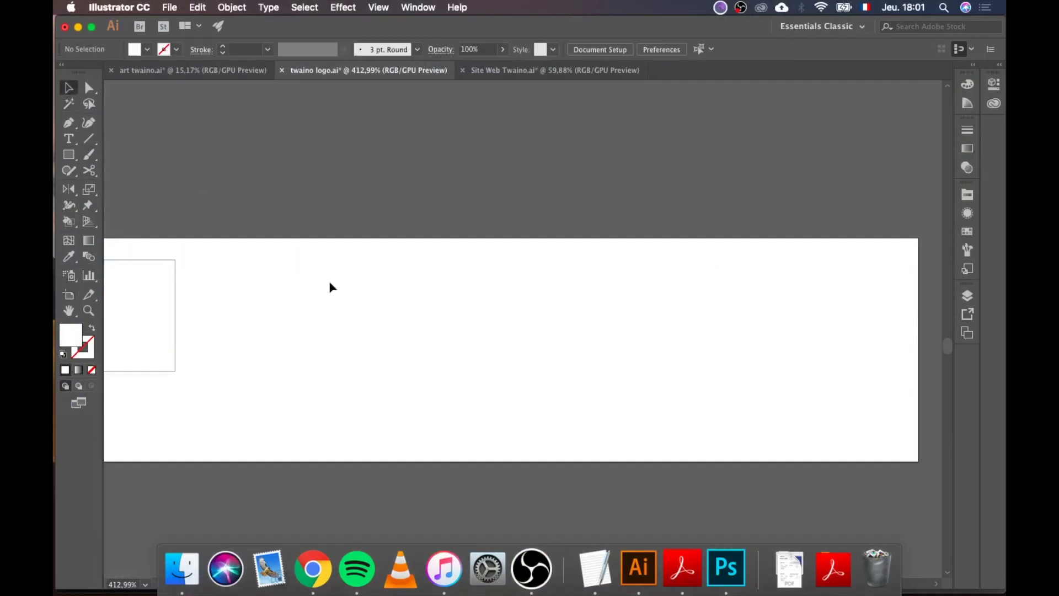
# Step: Move Artboard 9 to the right, clear of the TWAIN artwork
pyautogui.click(69, 296)
pyautogui.moveTo(387, 265); pyautogui.dragTo(671, 305)
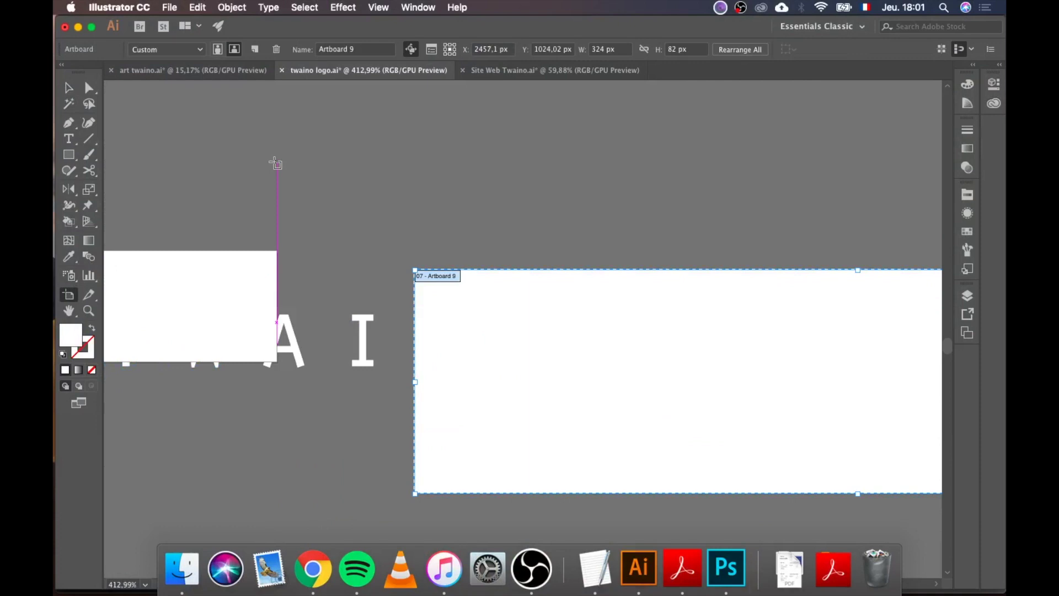
pyautogui.scroll(-2, 276, 164)
pyautogui.click(68, 88)
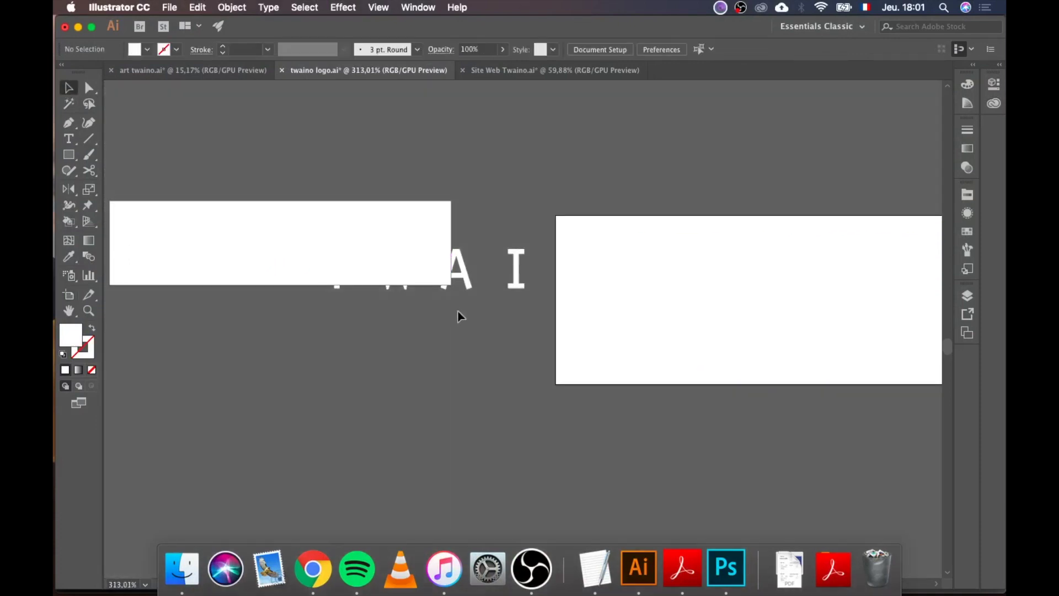
pyautogui.hscroll(-5, 458, 312)
pyautogui.moveTo(604, 276); pyautogui.dragTo(400, 259)
pyautogui.click(572, 418)
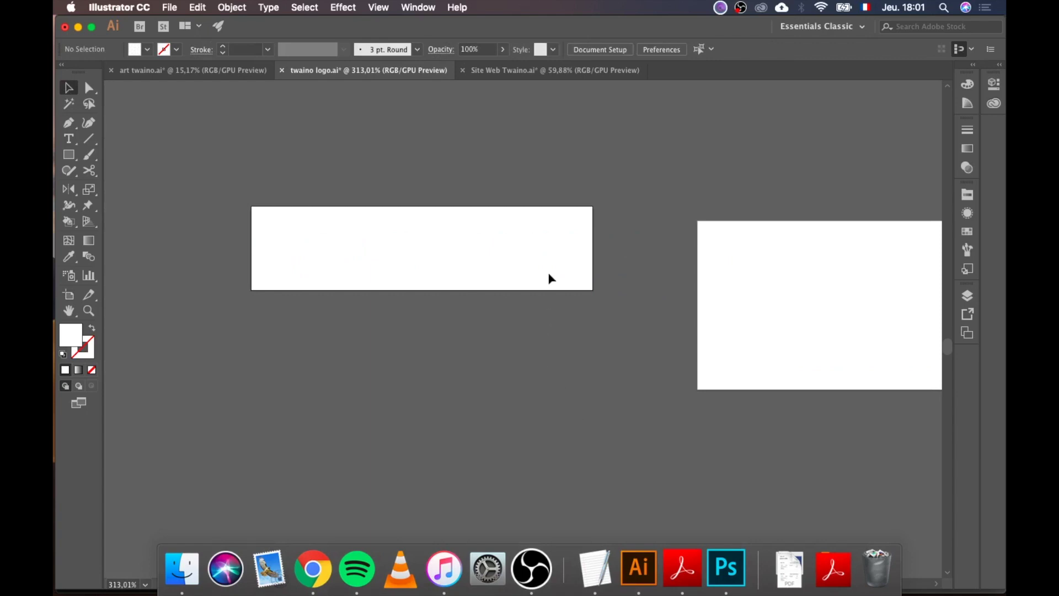
# Step: Select all the TWAIN artwork and centre it horizontally and vertically on its artboard
pyautogui.press('super+a')
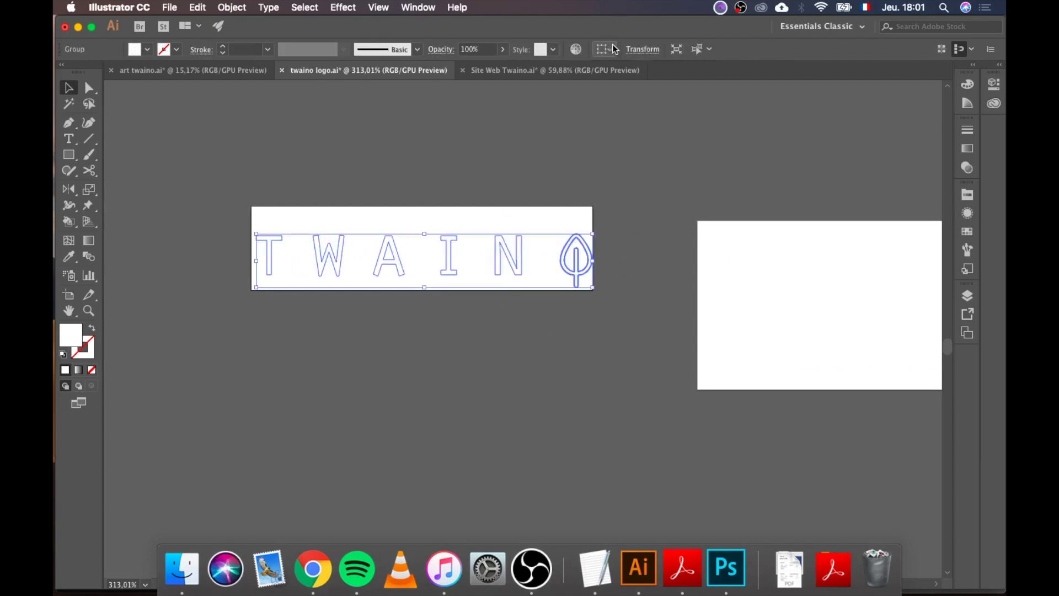
pyautogui.click(615, 50)
pyautogui.click(614, 91)
pyautogui.click(646, 49)
pyautogui.click(700, 49)
pyautogui.click(674, 314)
# Step: Cut and paste the TWAIN group onto the 324 × 82 artboard and scale it to its width
pyautogui.hscroll(5, 621, 302)
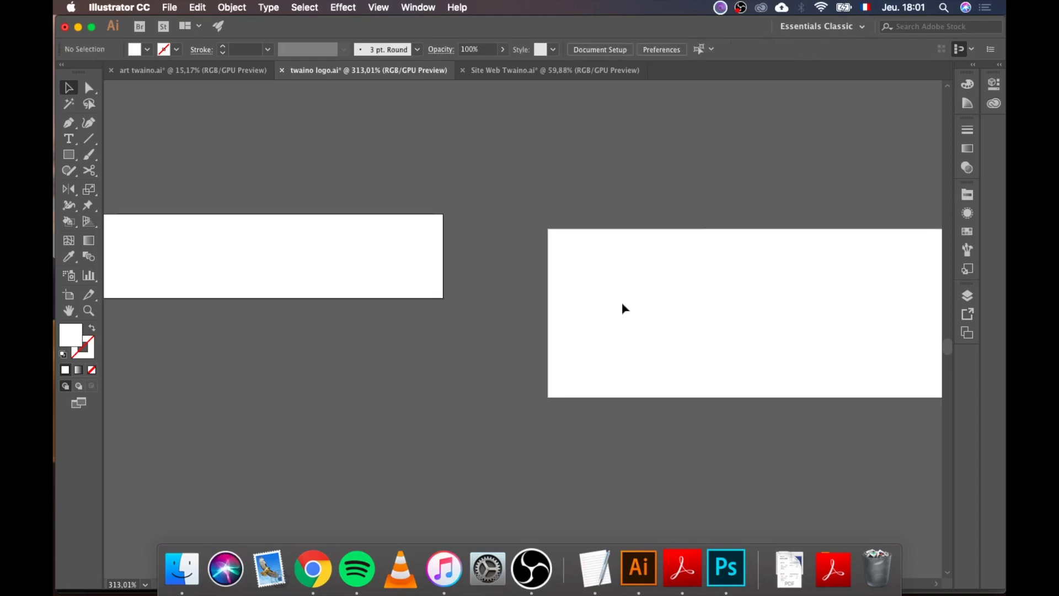
pyautogui.click(364, 263)
pyautogui.scroll(-2, 362, 260)
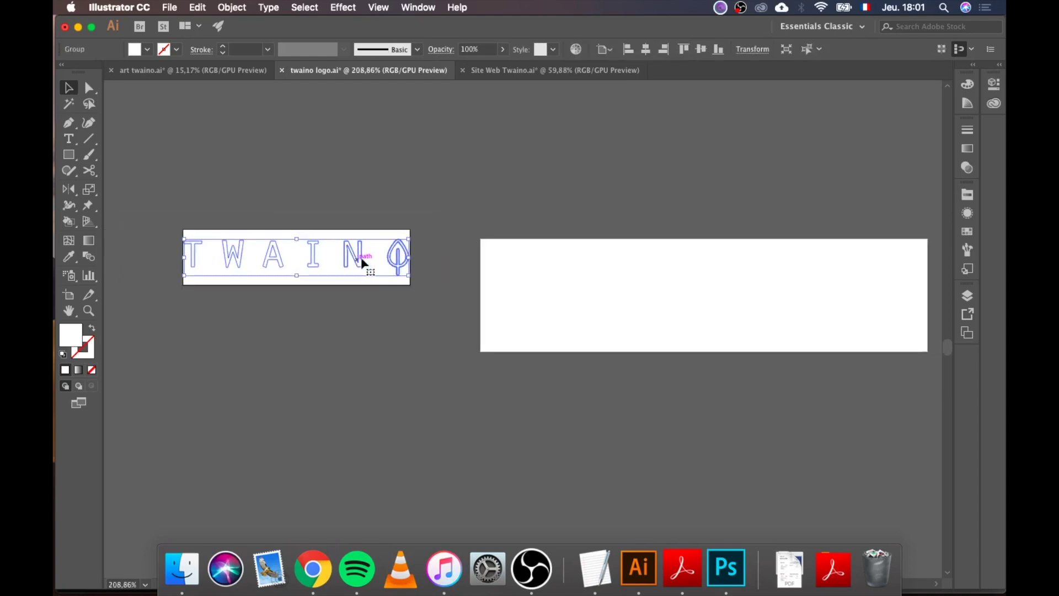
pyautogui.hscroll(3, 419, 287)
pyautogui.press('super+x')
pyautogui.press('super+v')
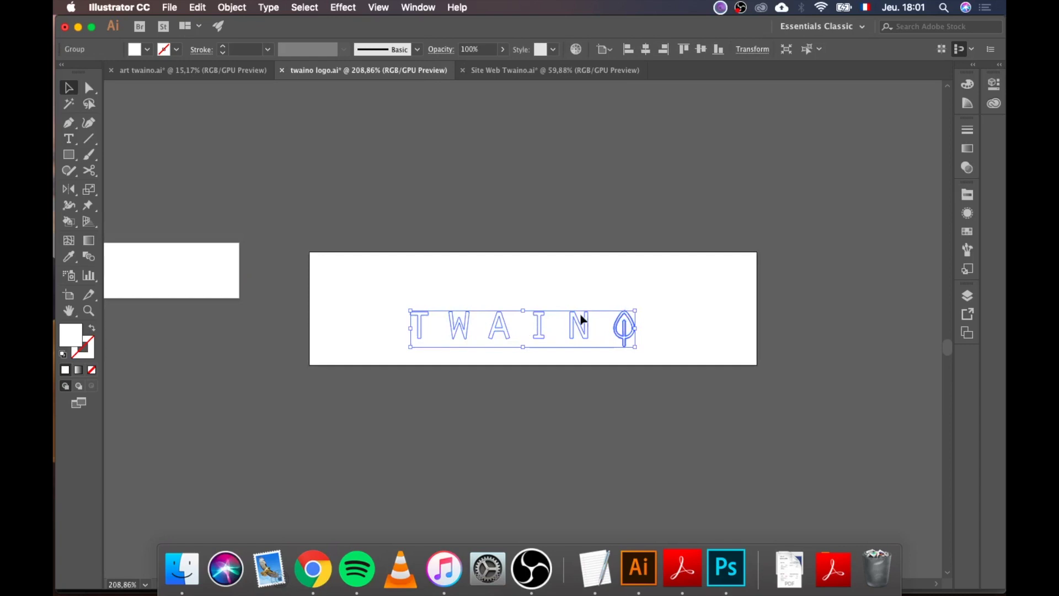
pyautogui.moveTo(575, 325); pyautogui.dragTo(480, 268)
pyautogui.moveTo(542, 292); pyautogui.dragTo(754, 392)
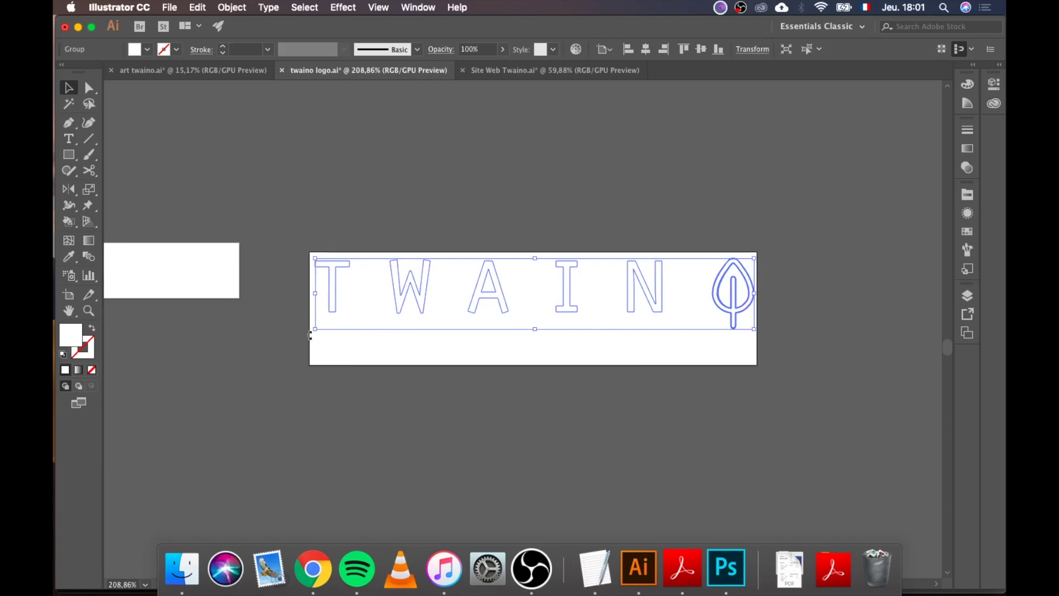
pyautogui.moveTo(315, 328); pyautogui.dragTo(312, 331)
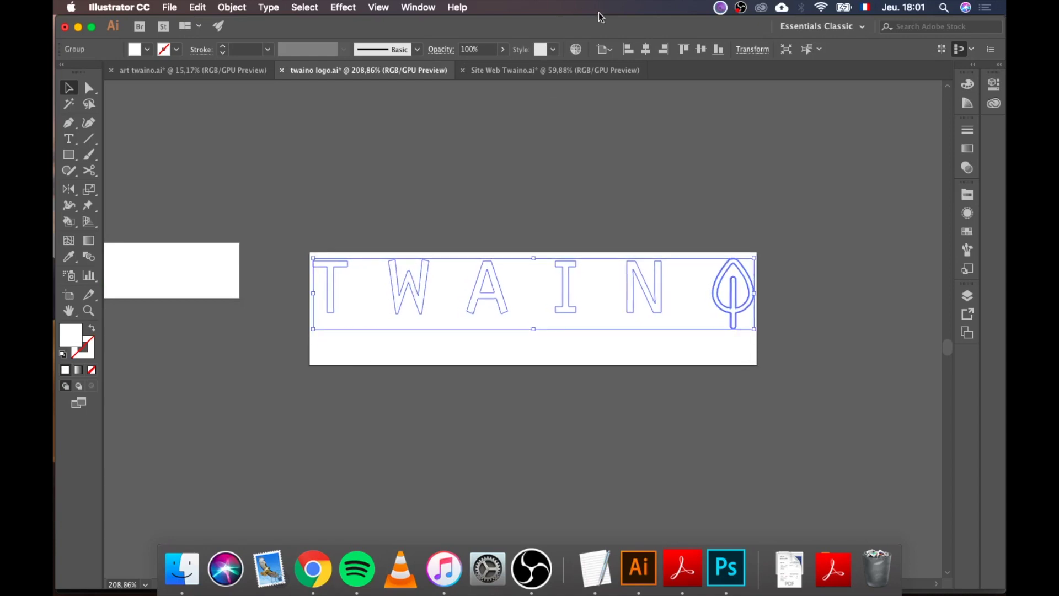
# Step: Centre the enlarged TWAIN group vertically and horizontally on the artboard
pyautogui.click(700, 50)
pyautogui.click(646, 50)
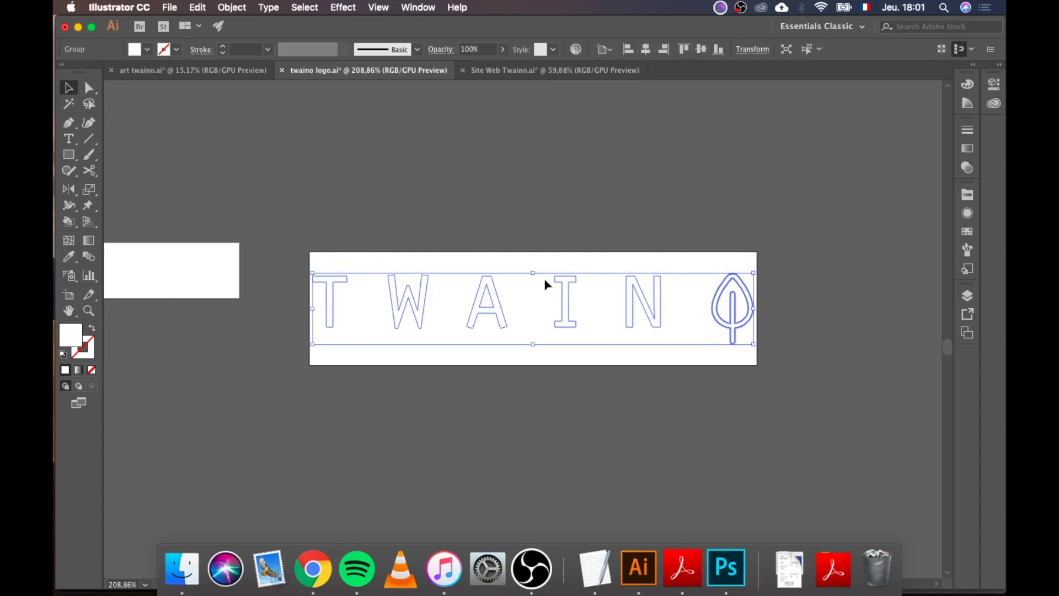
pyautogui.click(548, 268)
pyautogui.click(169, 8)
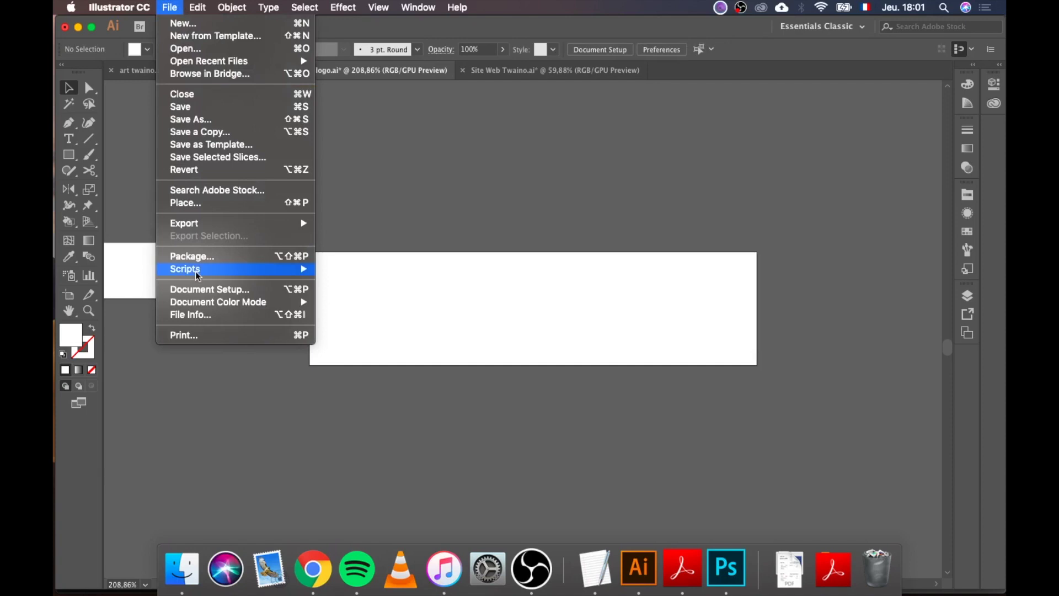
# Step: Save the logo from Save for Web as twaino-logo-2x.png in the 0 - Twaino SEO folder
pyautogui.moveTo(251, 221)
pyautogui.click(384, 247)
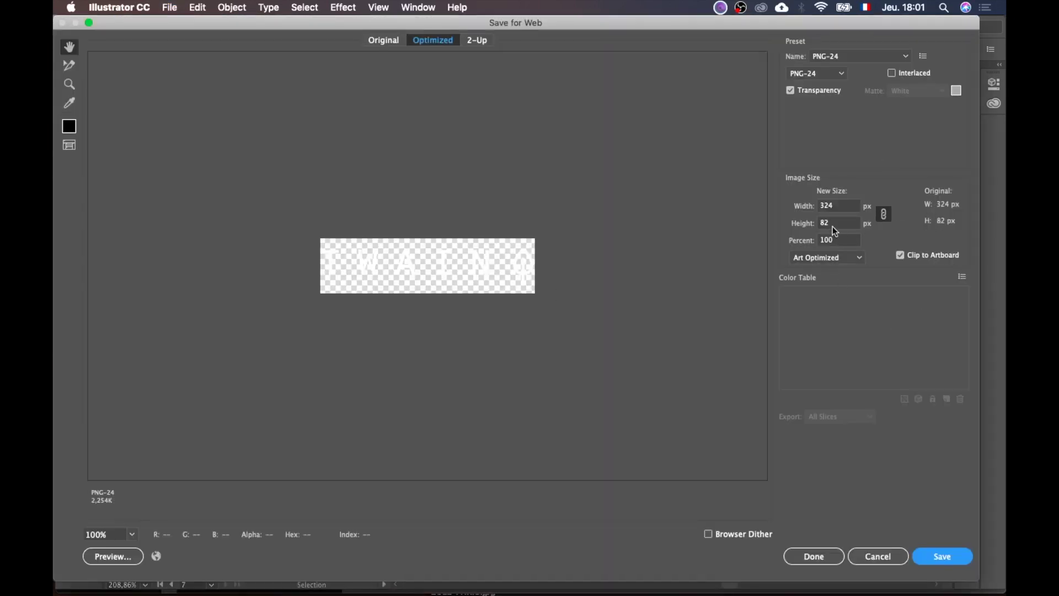
pyautogui.click(929, 556)
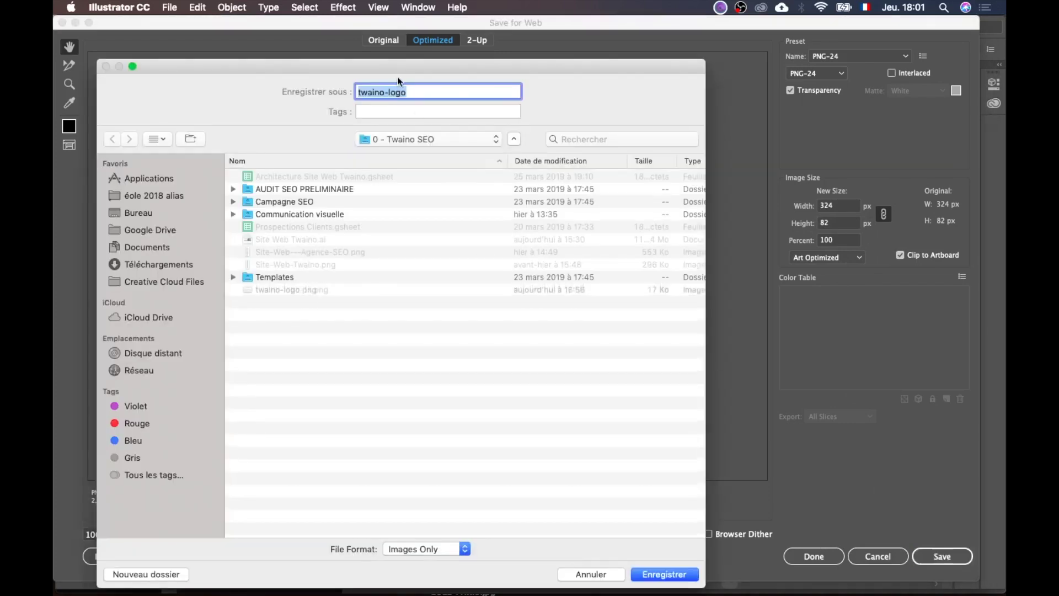
pyautogui.click(293, 289)
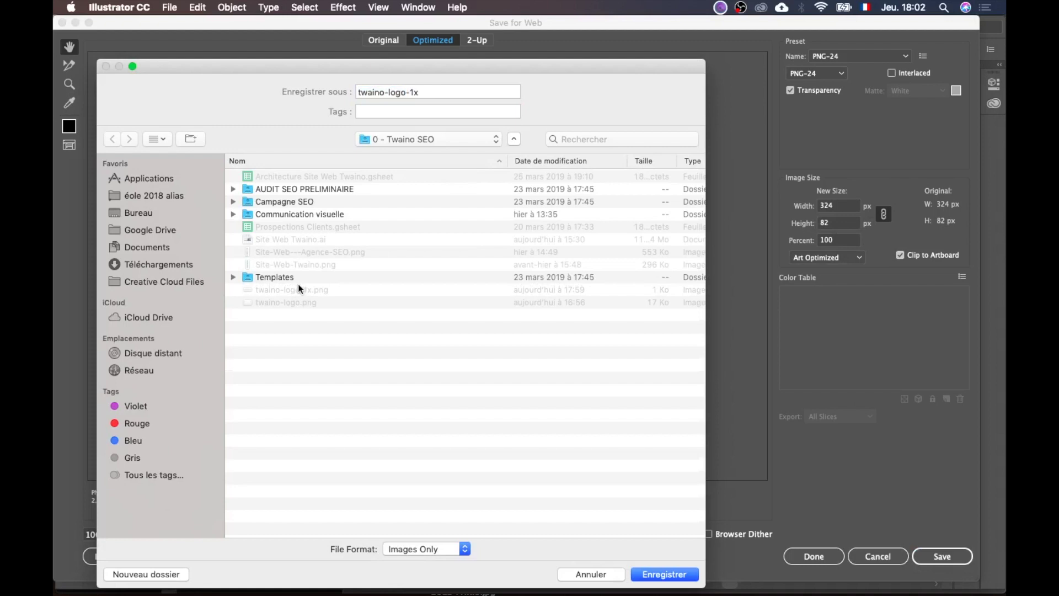
pyautogui.click(414, 92)
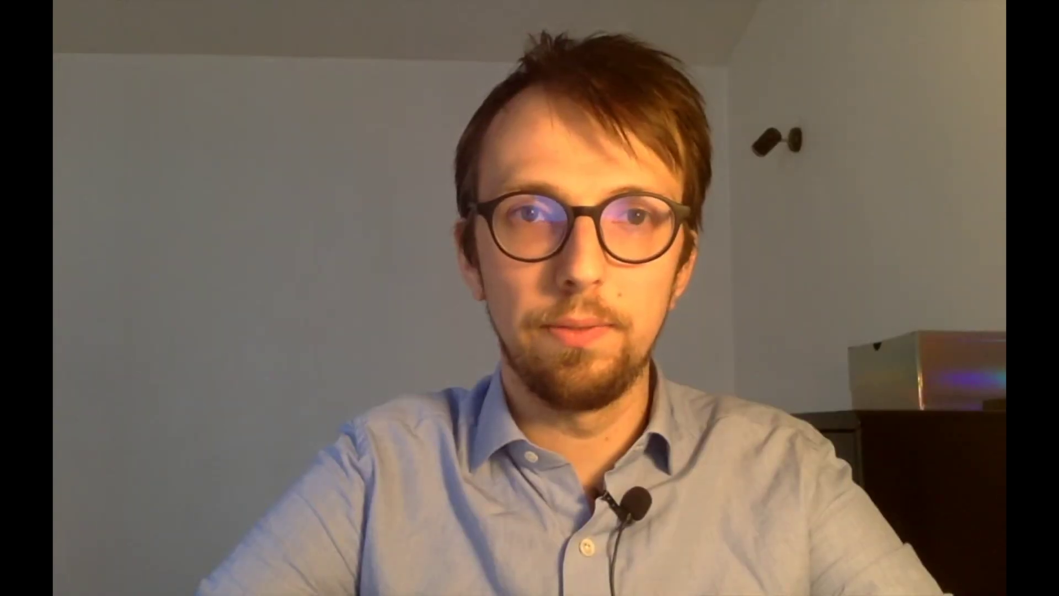
pyautogui.write('2x')
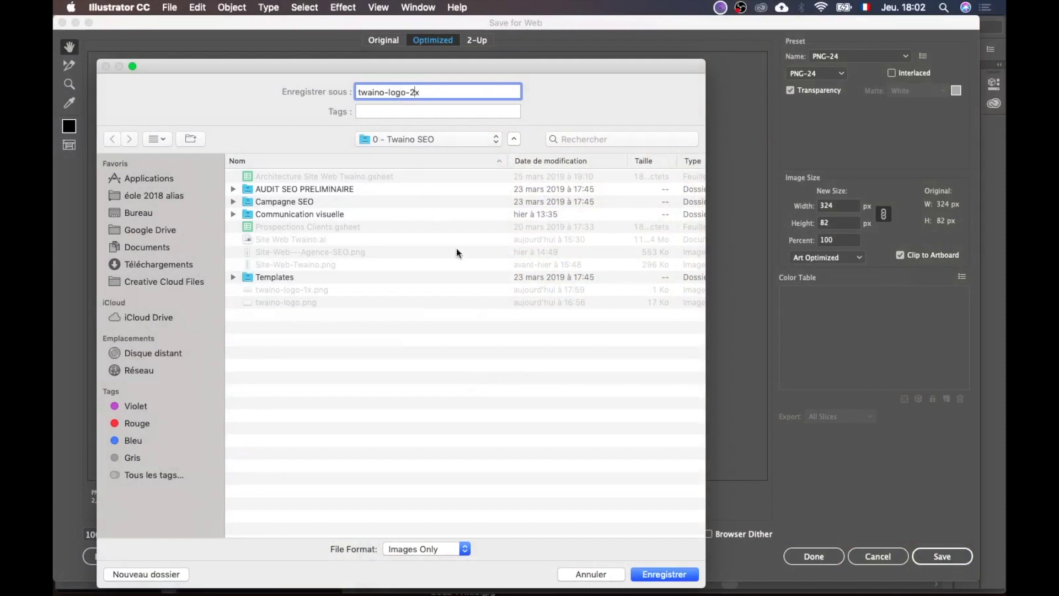
pyautogui.click(666, 575)
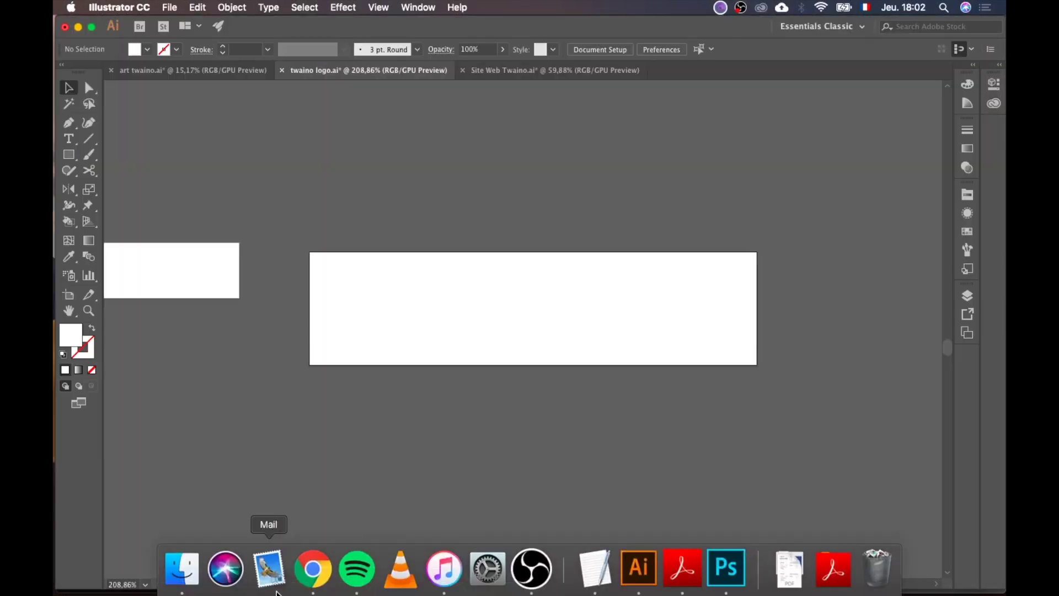
pyautogui.click(187, 577)
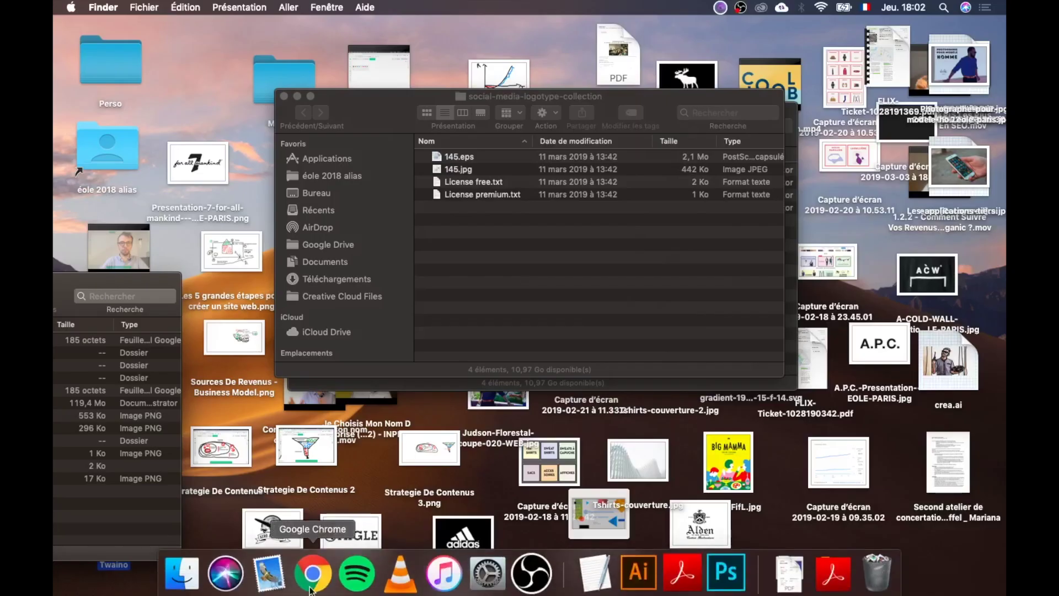
pyautogui.press('super+Tab')
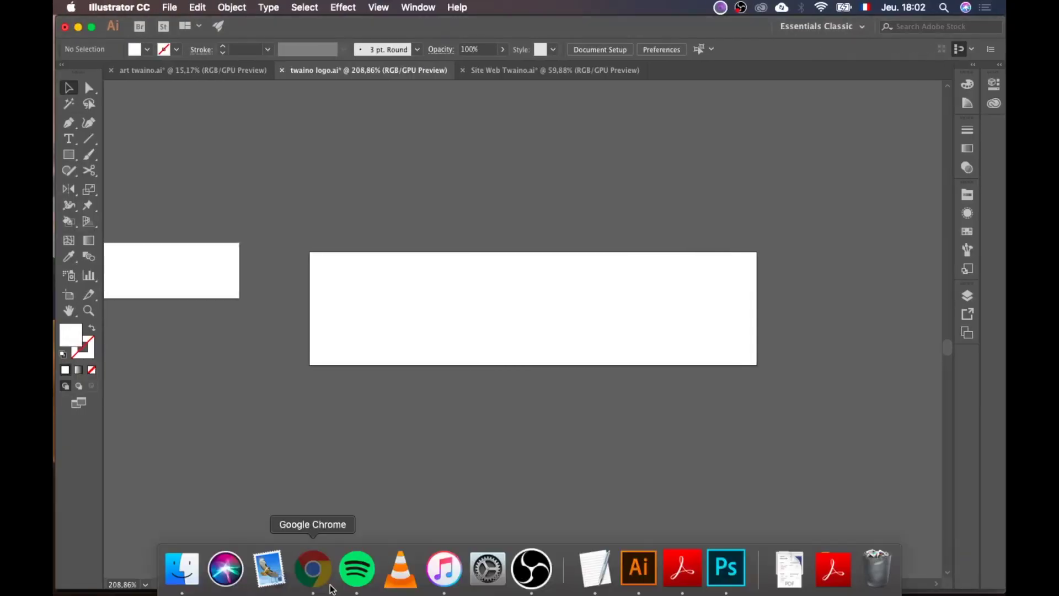
# Step: Upload twaino-logo-2x.png into the WordPress media library
pyautogui.click(312, 569)
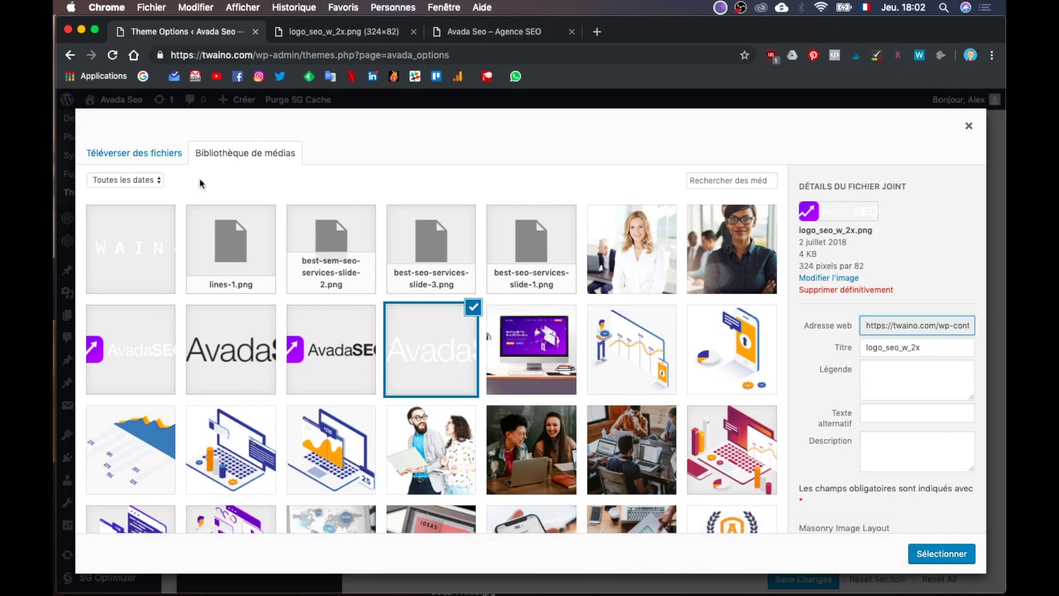
pyautogui.click(132, 153)
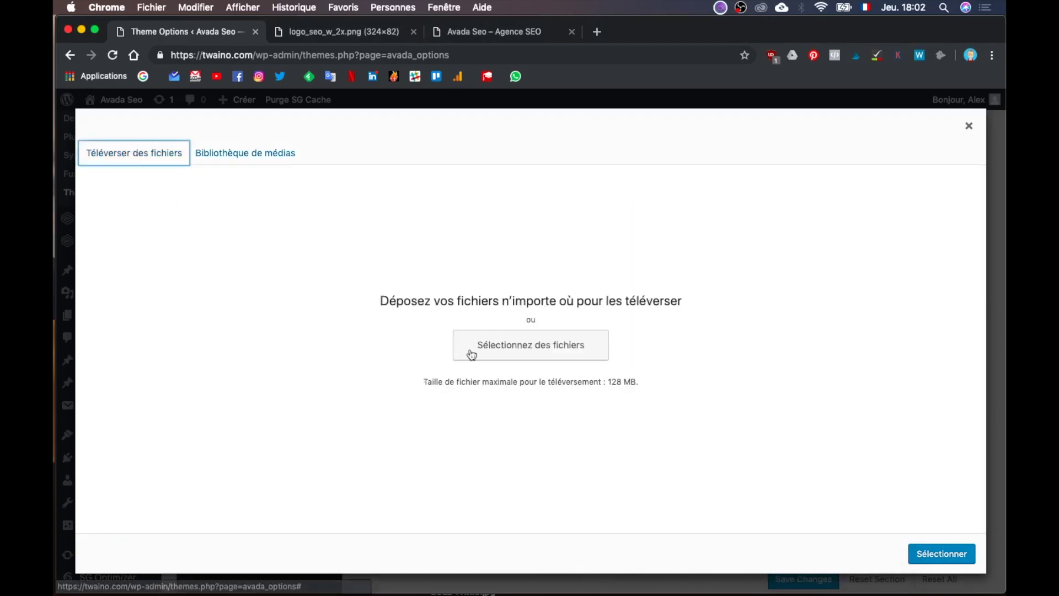
pyautogui.click(509, 349)
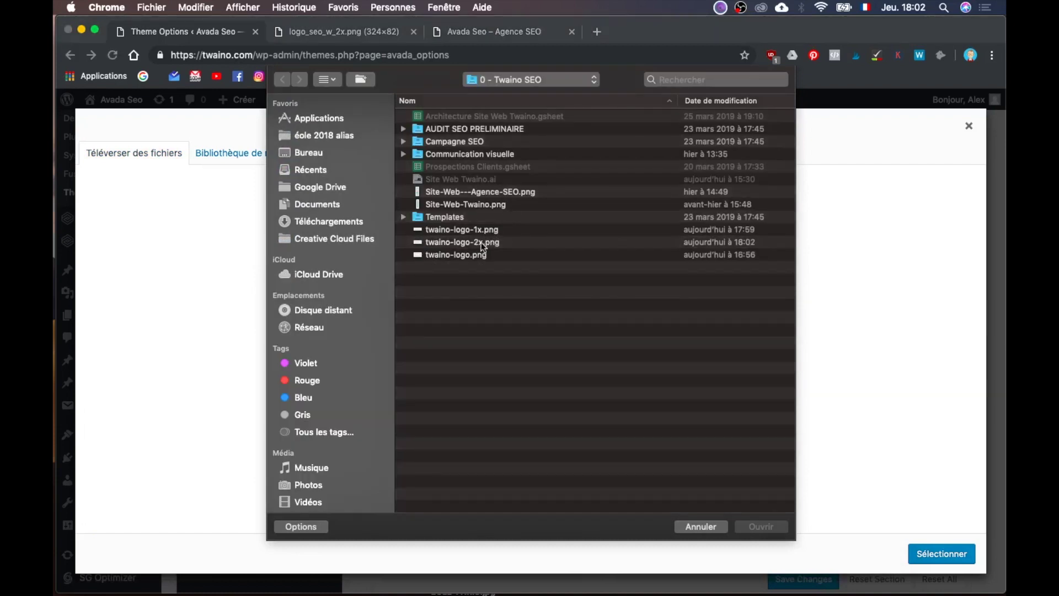
pyautogui.click(473, 246)
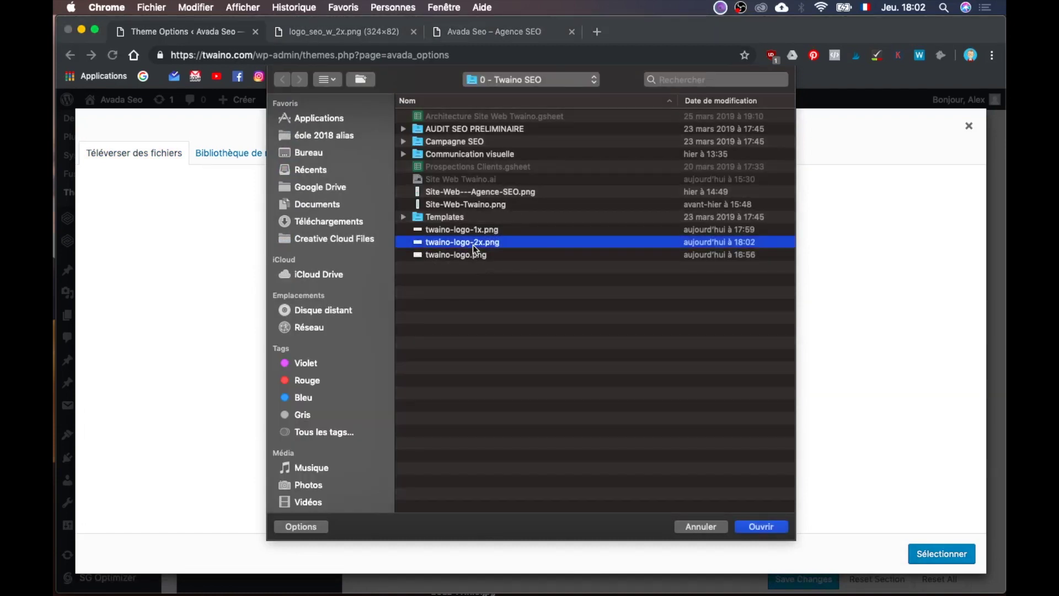
pyautogui.press('space')
pyautogui.press('space')
pyautogui.click(766, 525)
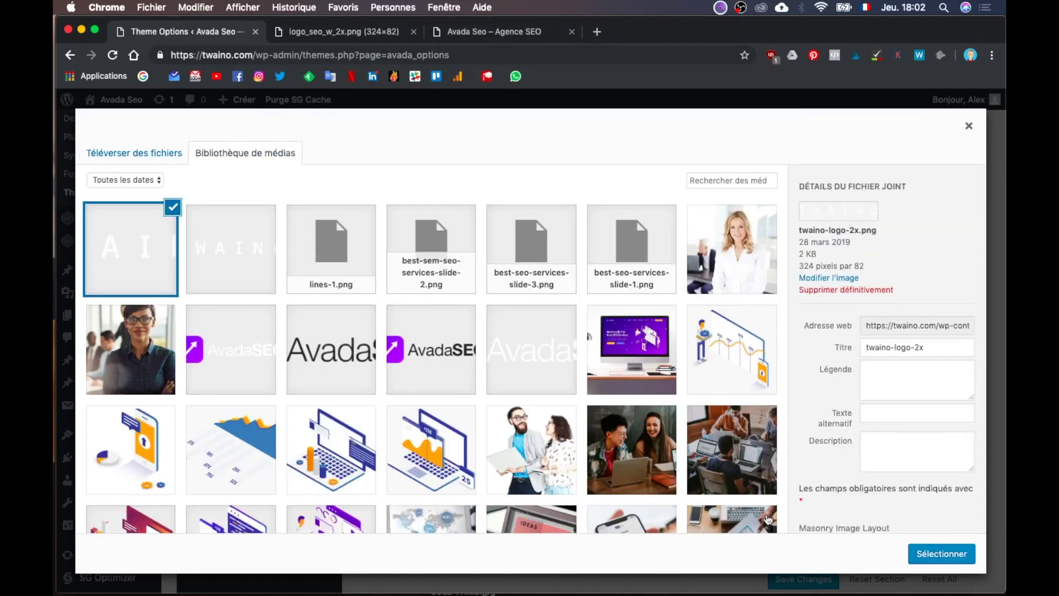
# Step: Set the image's alternative text to 'twaino logo 2x', based on its title
pyautogui.tripleClick(922, 348)
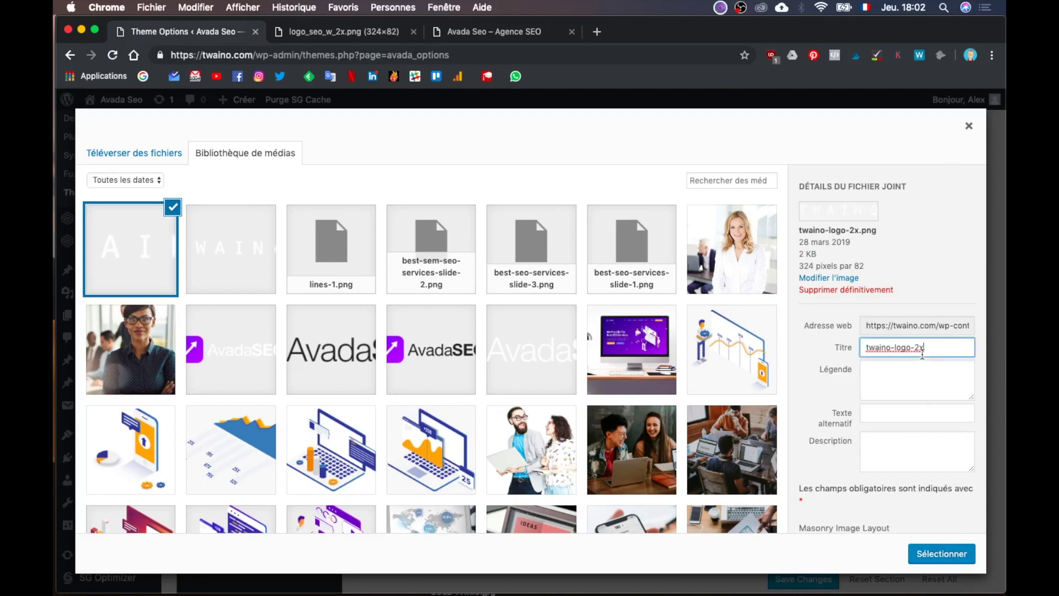
pyautogui.press('super+c')
pyautogui.click(896, 422)
pyautogui.press('super+v')
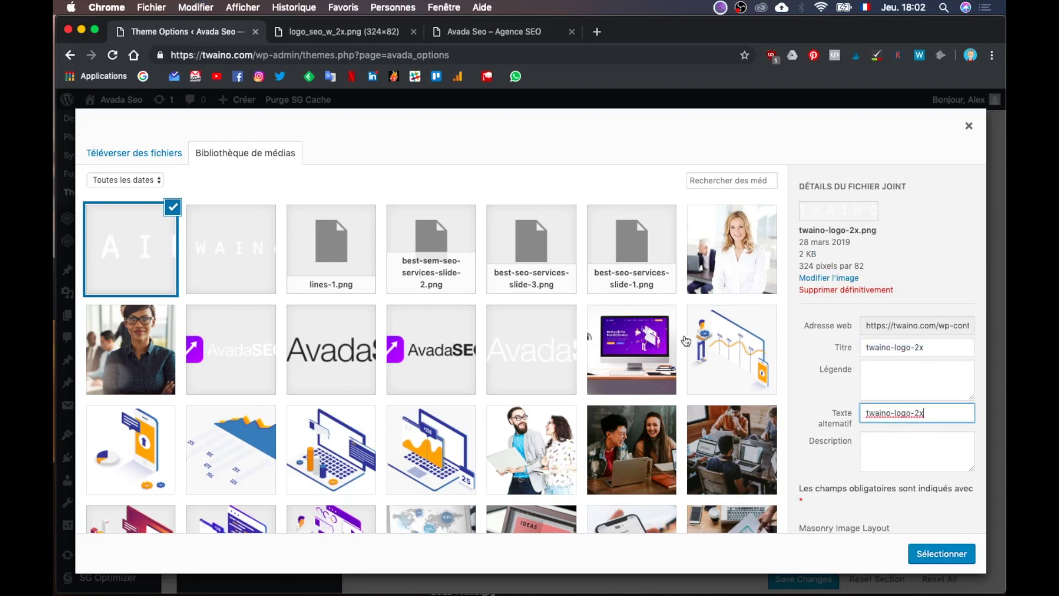
pyautogui.press('BackSpace')
pyautogui.press('Left')
pyautogui.press('Left')
pyautogui.press('Left')
pyautogui.press('Left')
pyautogui.press('Left')
pyautogui.press('BackSpace')
# Step: Use the image as the Retina Default Logo and save the theme options
pyautogui.click(915, 552)
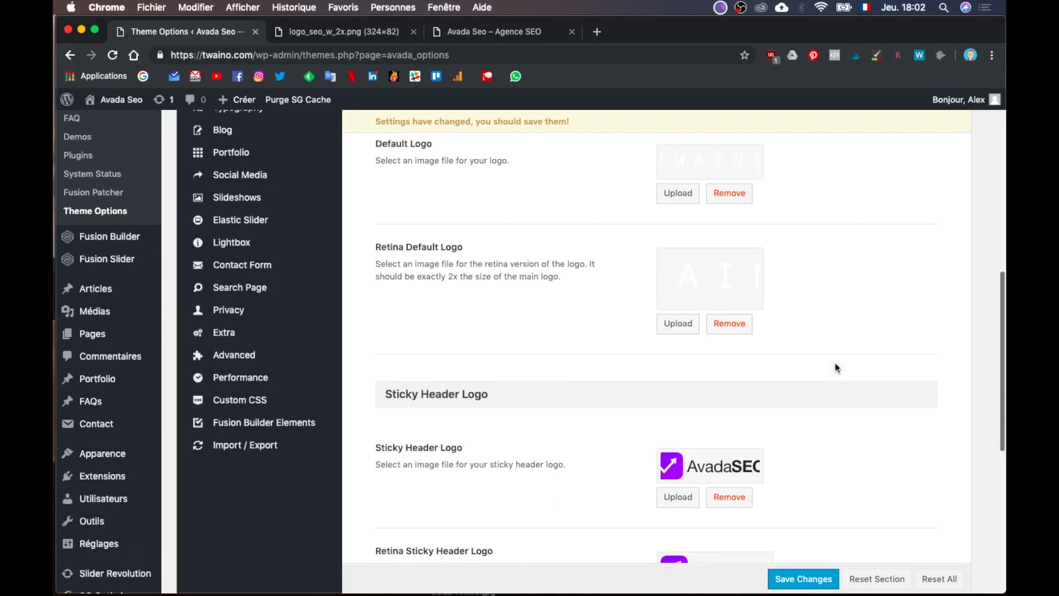
pyautogui.scroll(-1, 836, 368)
pyautogui.click(793, 580)
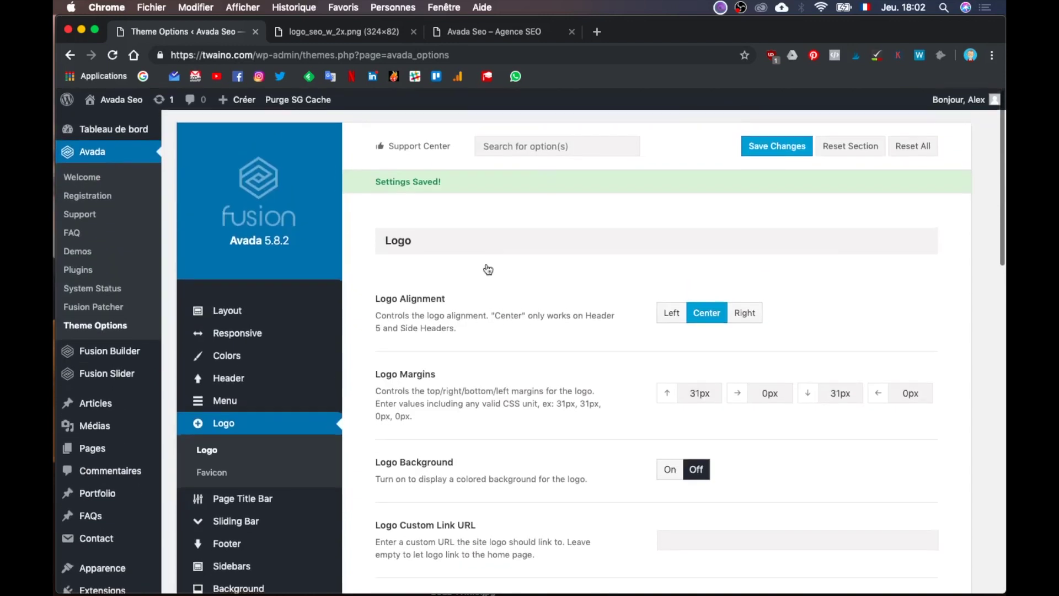
# Step: Open the live twaino.com homepage in a new tab via Aller sur le site, then return to Theme Options
pyautogui.moveTo(115, 99)
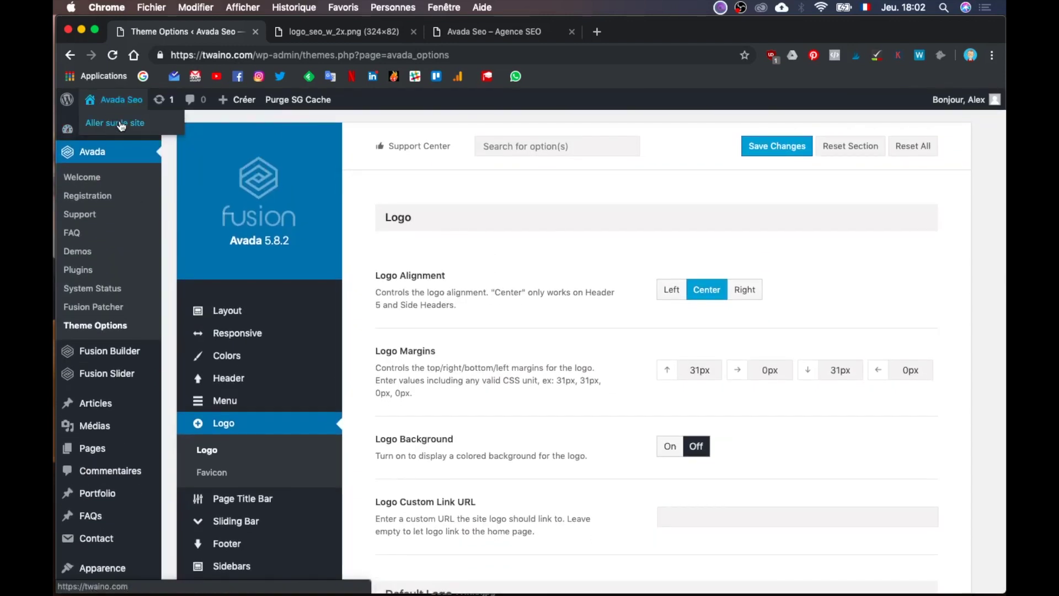
pyautogui.keyDown('super'); pyautogui.click(121, 125); pyautogui.keyUp('super')
pyautogui.click(502, 31)
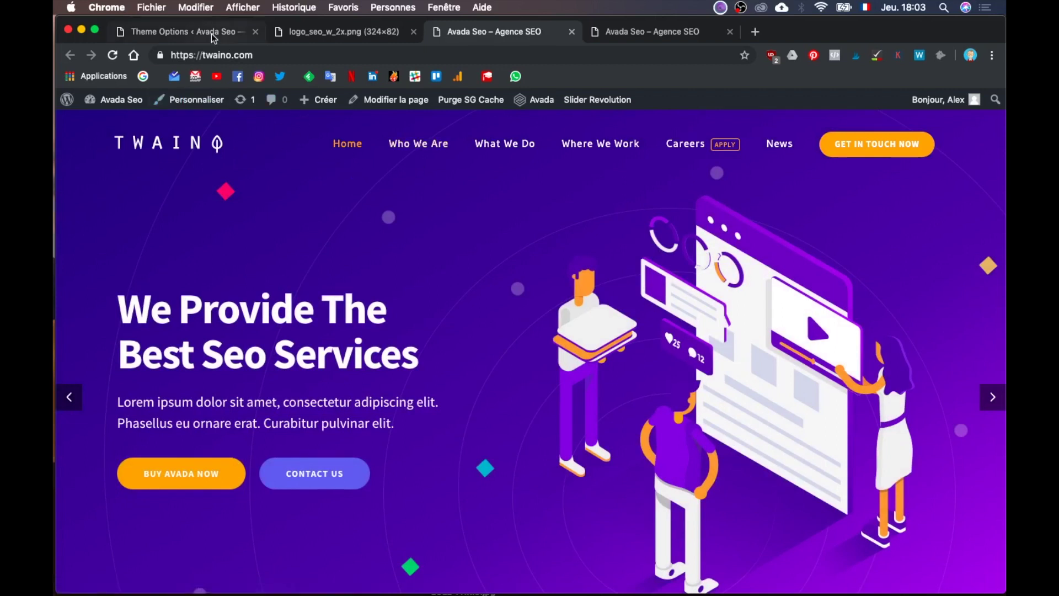
pyautogui.click(204, 32)
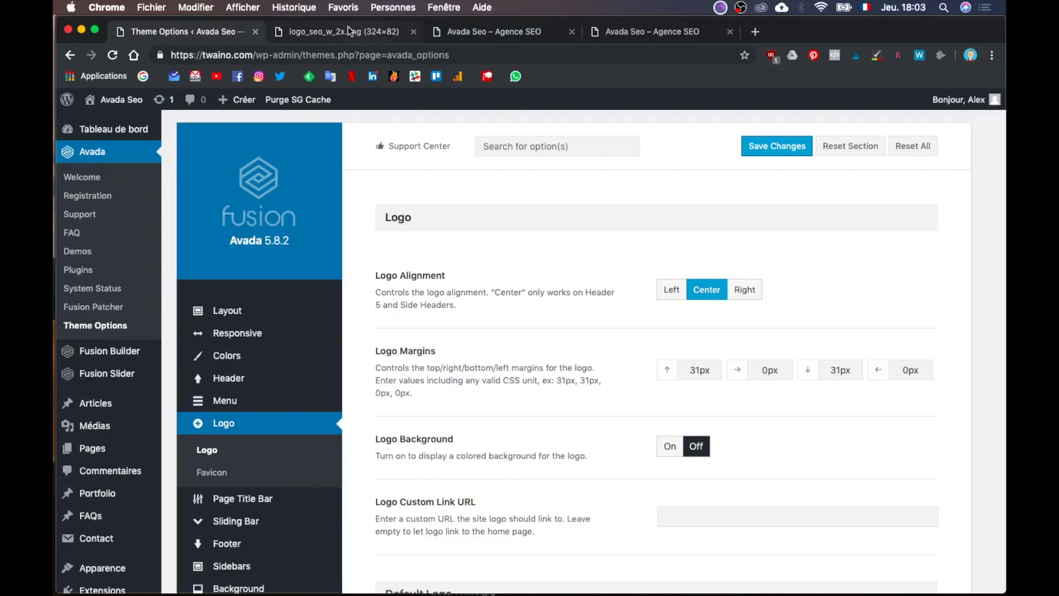
# Step: Reload the live homepage in the fourth tab and check its header logo
pyautogui.scroll(-10, 435, 284)
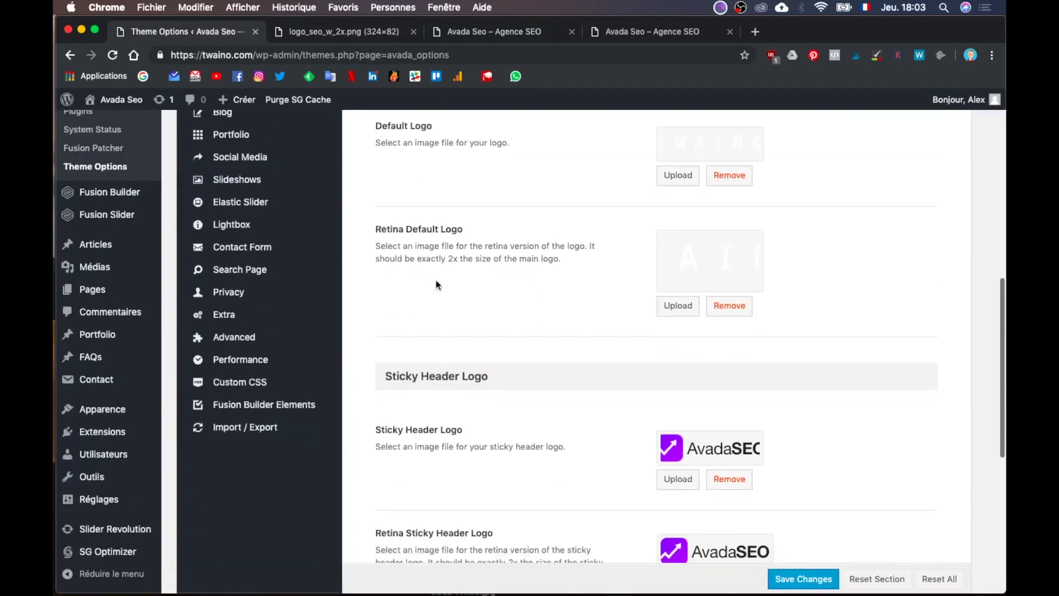
pyautogui.scroll(-3, 618, 330)
pyautogui.scroll(-3, 439, 290)
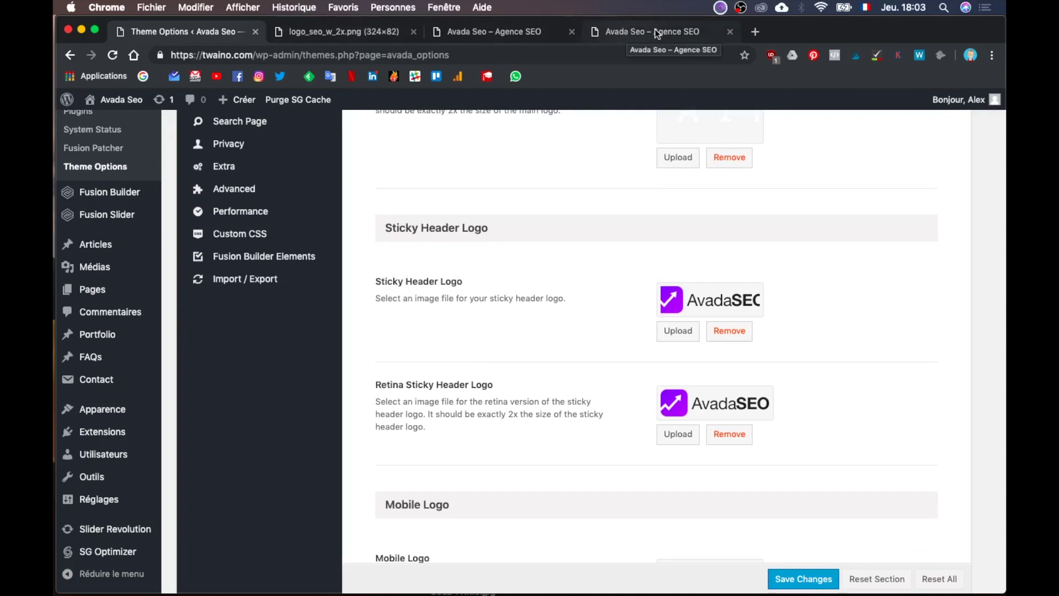
pyautogui.click(640, 33)
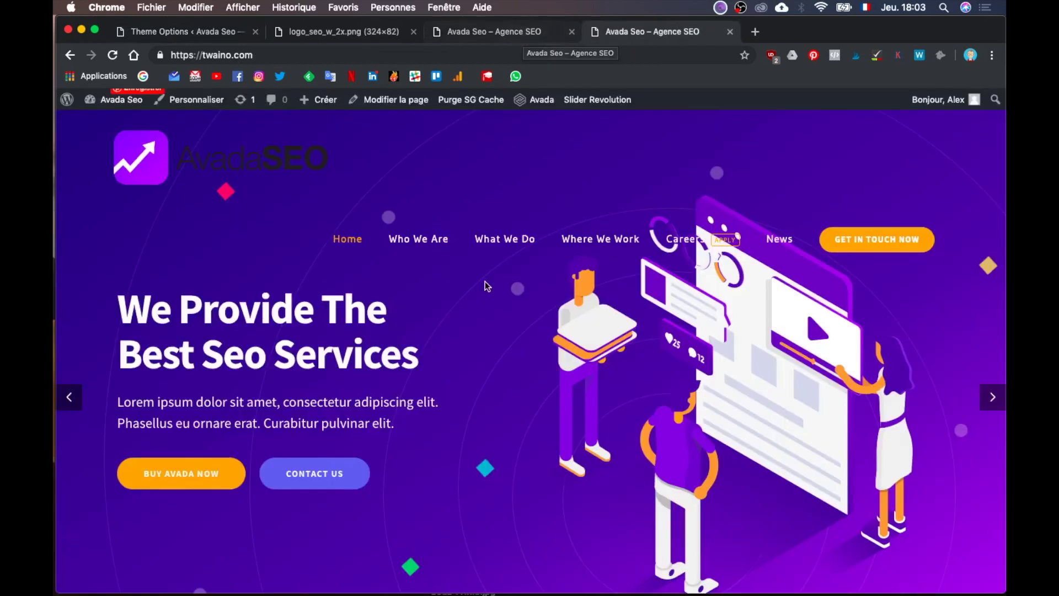
pyautogui.scroll(-10, 485, 285)
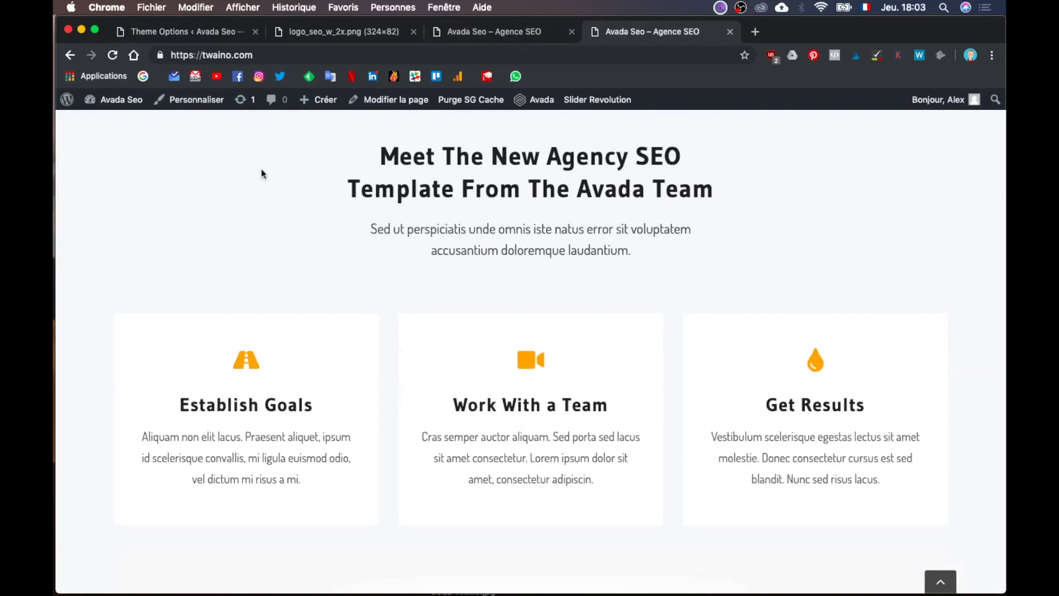
pyautogui.scroll(10, 262, 173)
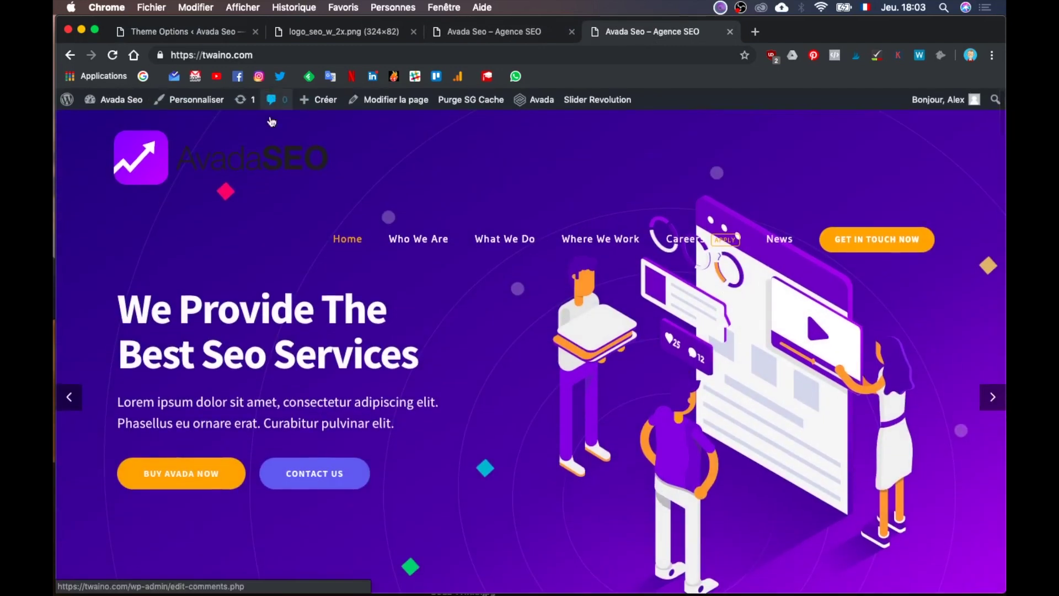
pyautogui.scroll(-3, 292, 207)
pyautogui.scroll(5, 296, 213)
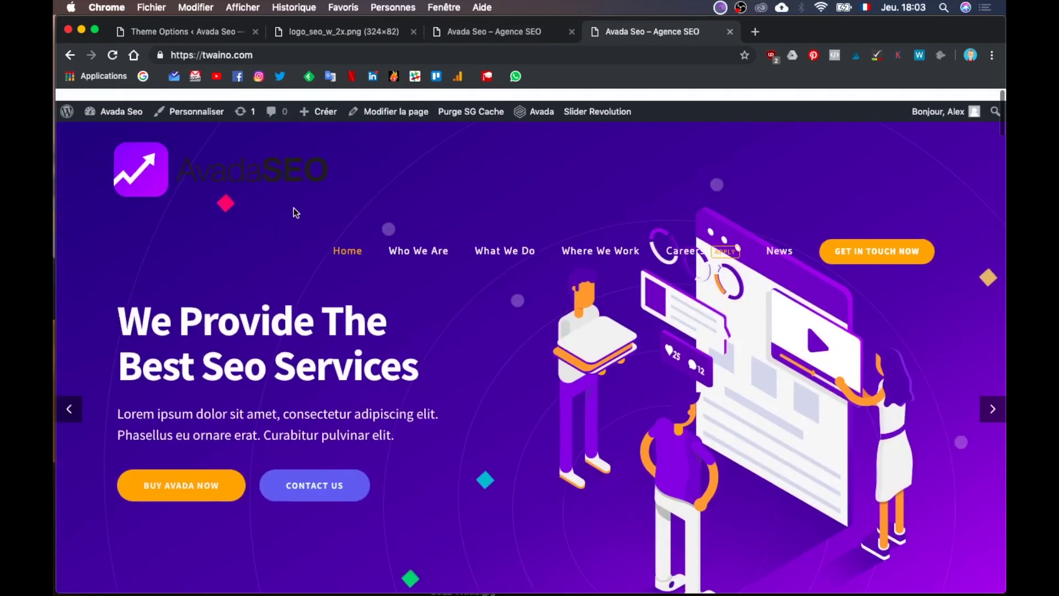
pyautogui.click(288, 55)
pyautogui.press('Return')
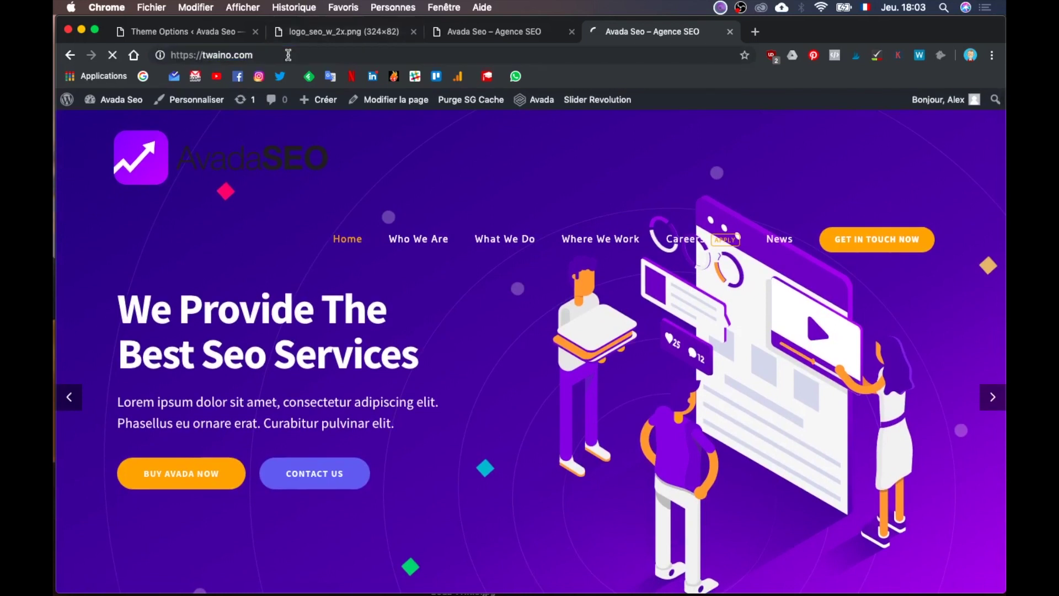
# Step: Check the other homepage tab, then open the image picker for the Sticky Header Logo
pyautogui.click(500, 34)
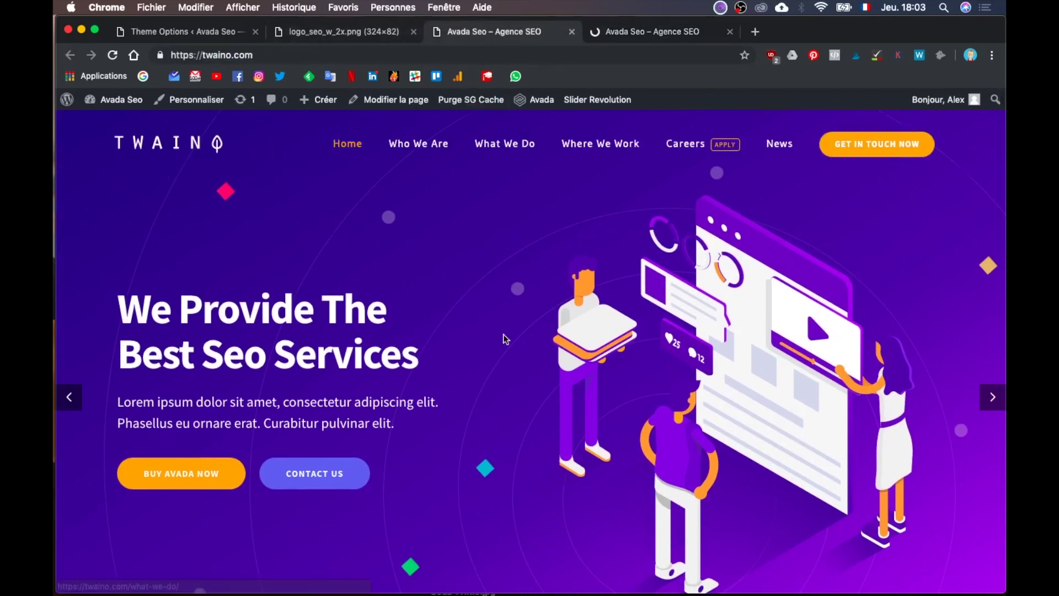
pyautogui.scroll(-10, 505, 338)
pyautogui.scroll(10, 504, 339)
pyautogui.scroll(-10, 504, 338)
pyautogui.scroll(10, 504, 338)
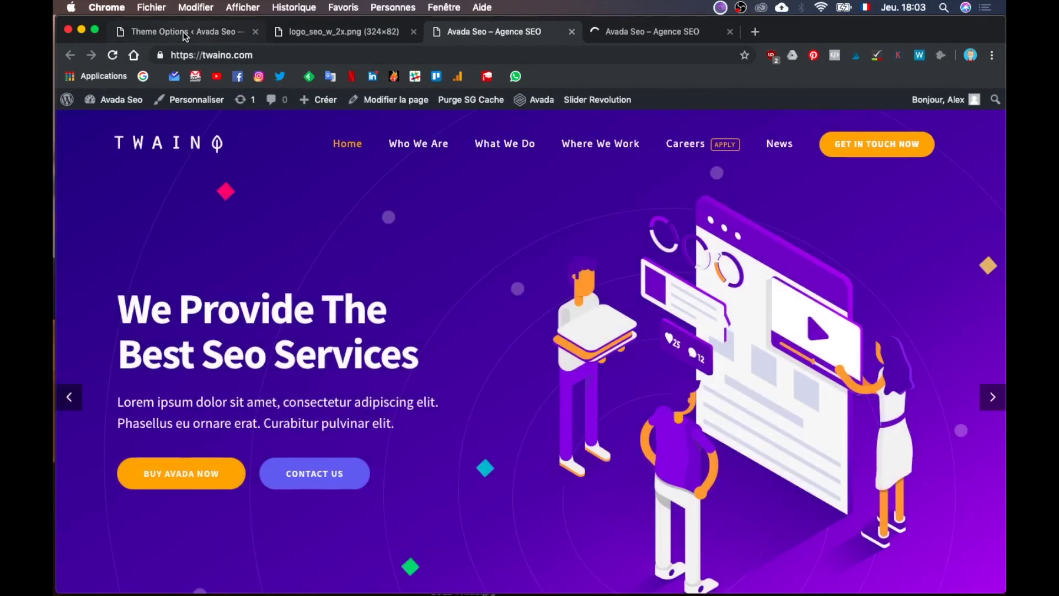
pyautogui.click(185, 34)
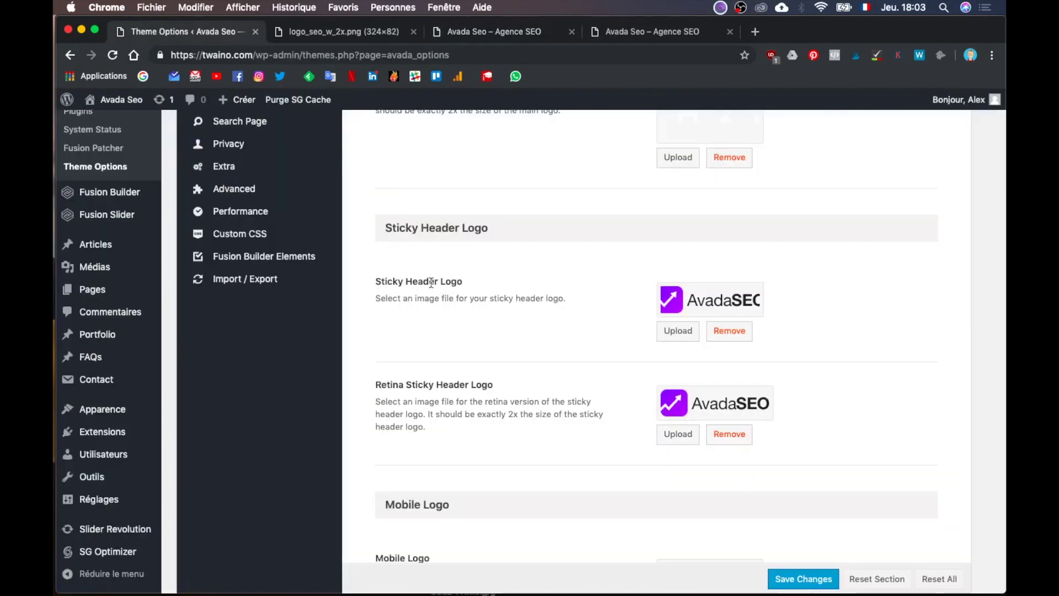
pyautogui.click(679, 332)
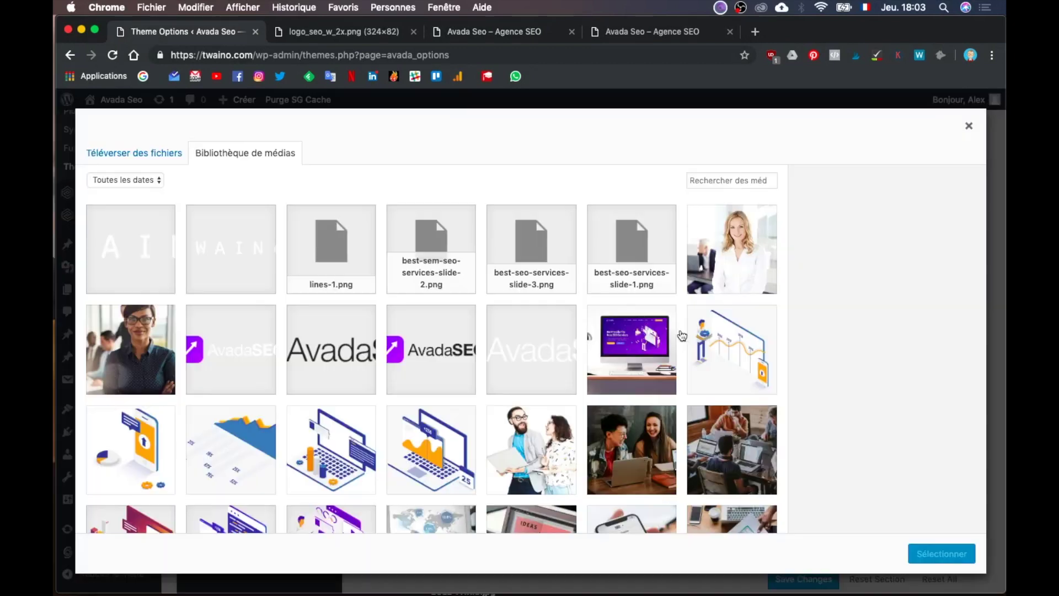
# Step: Set twaino-logo-1x.png as both the Sticky Header Logo and the Retina Sticky Header Logo
pyautogui.click(439, 354)
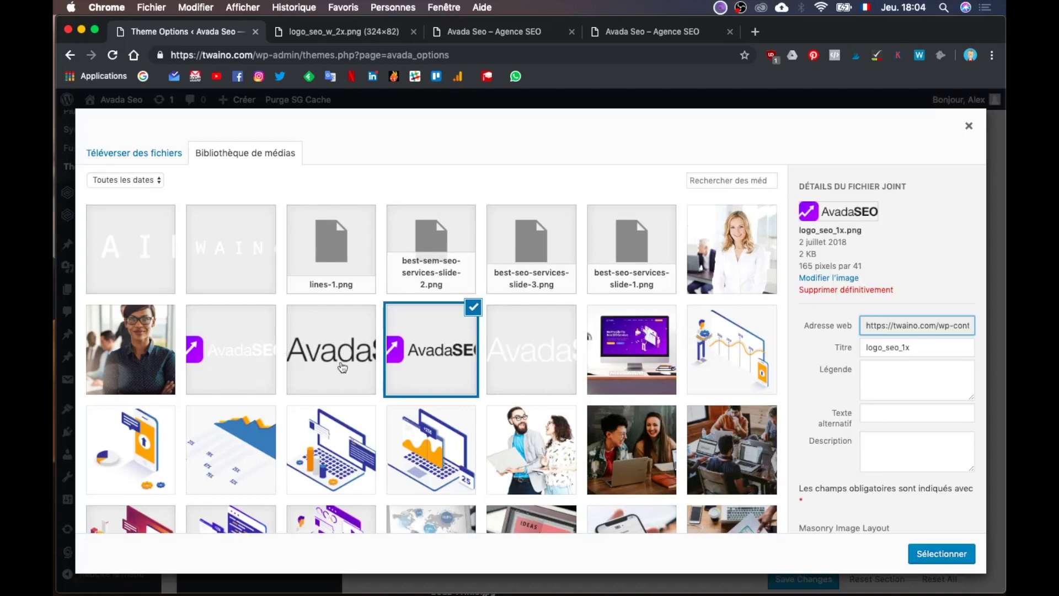
pyautogui.scroll(-1, 474, 409)
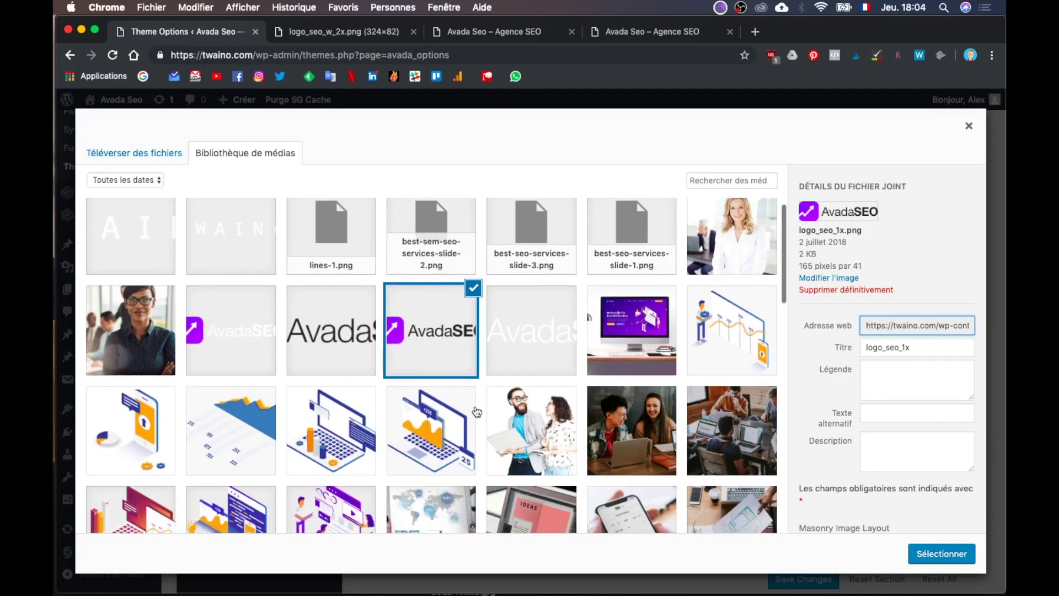
pyautogui.scroll(-4, 477, 411)
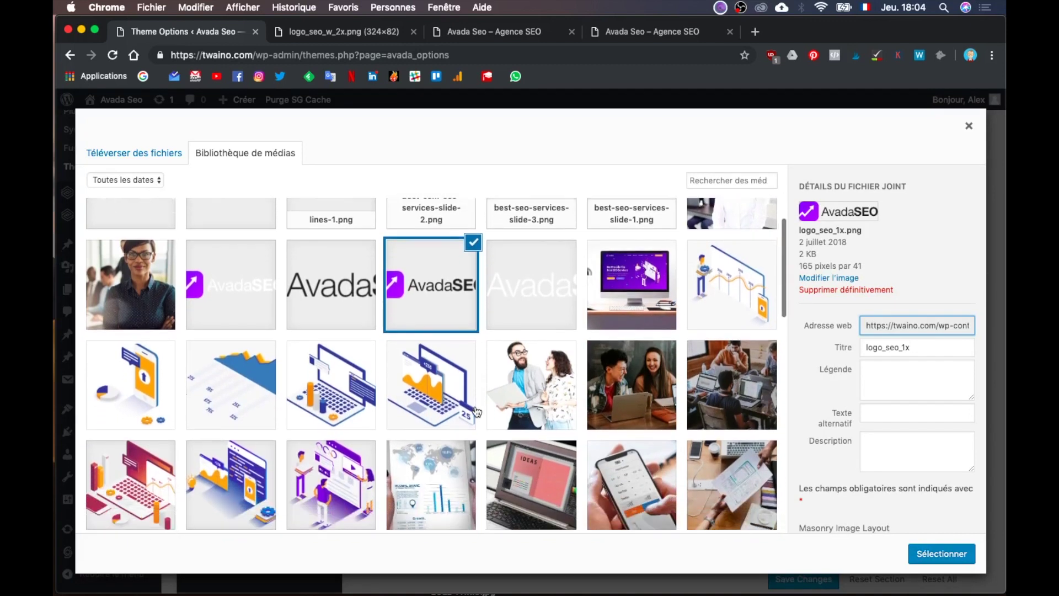
pyautogui.scroll(-10, 476, 411)
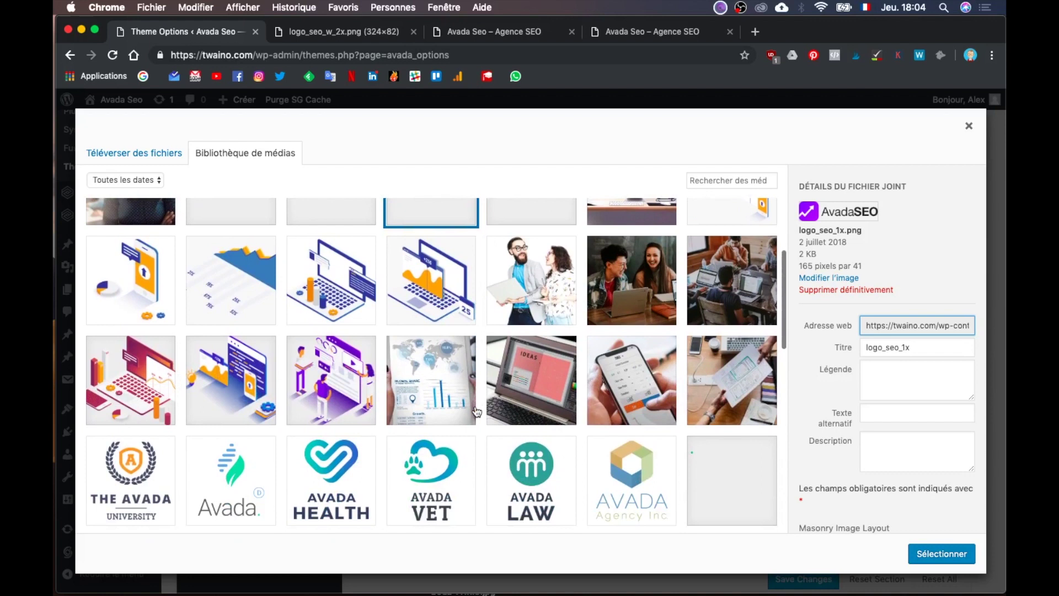
pyautogui.scroll(-10, 476, 412)
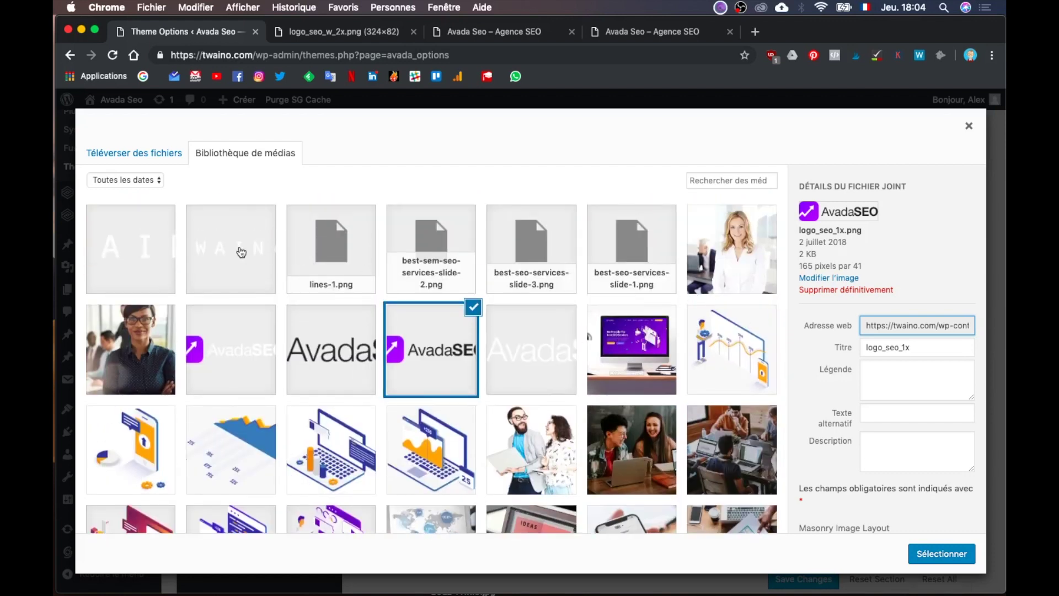
pyautogui.click(241, 251)
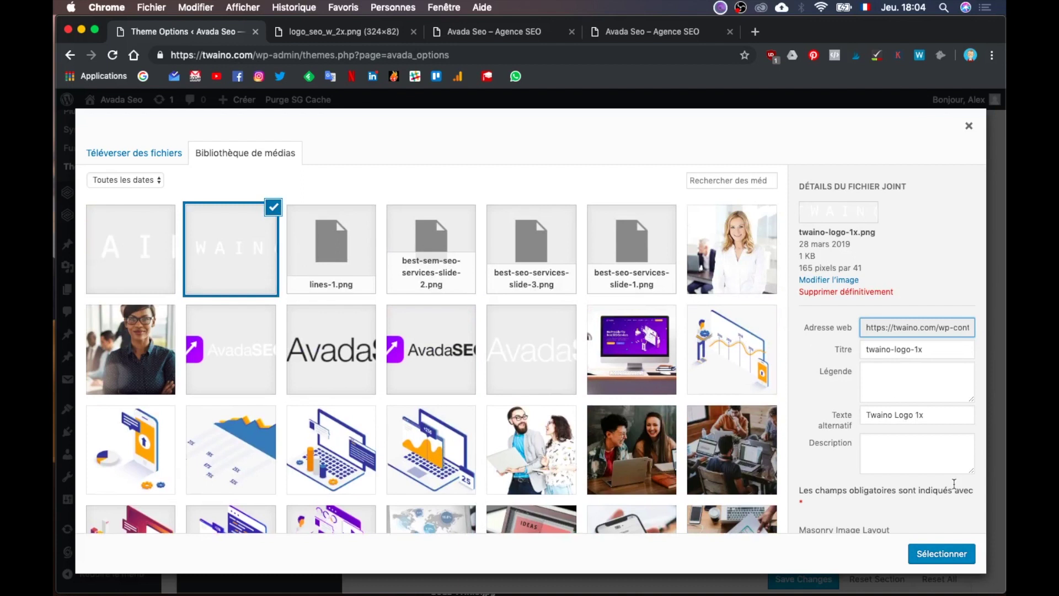
pyautogui.click(942, 553)
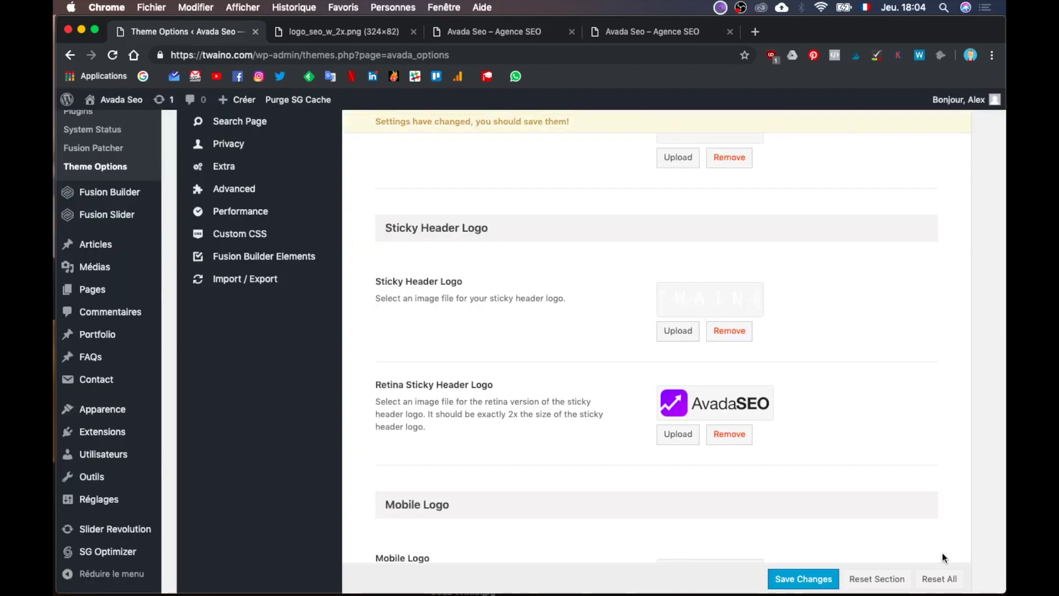
pyautogui.scroll(-2, 865, 345)
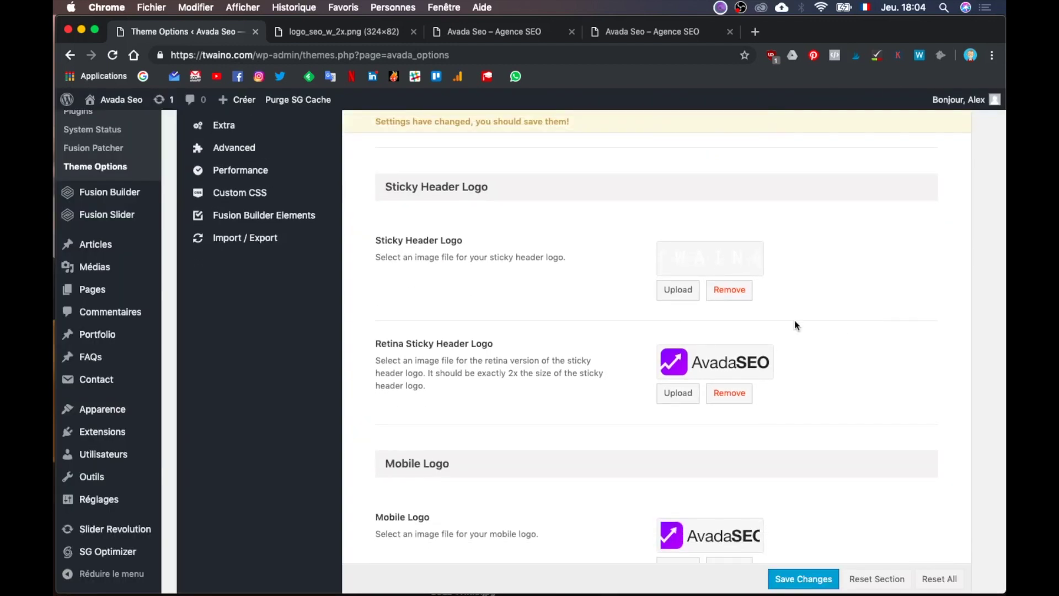
pyautogui.click(670, 401)
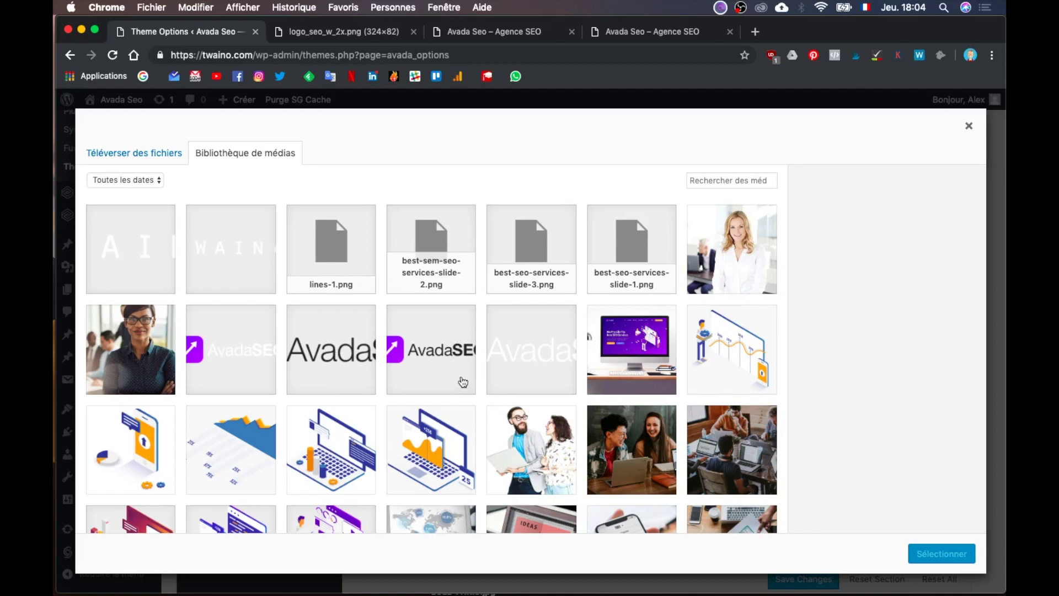
pyautogui.click(221, 260)
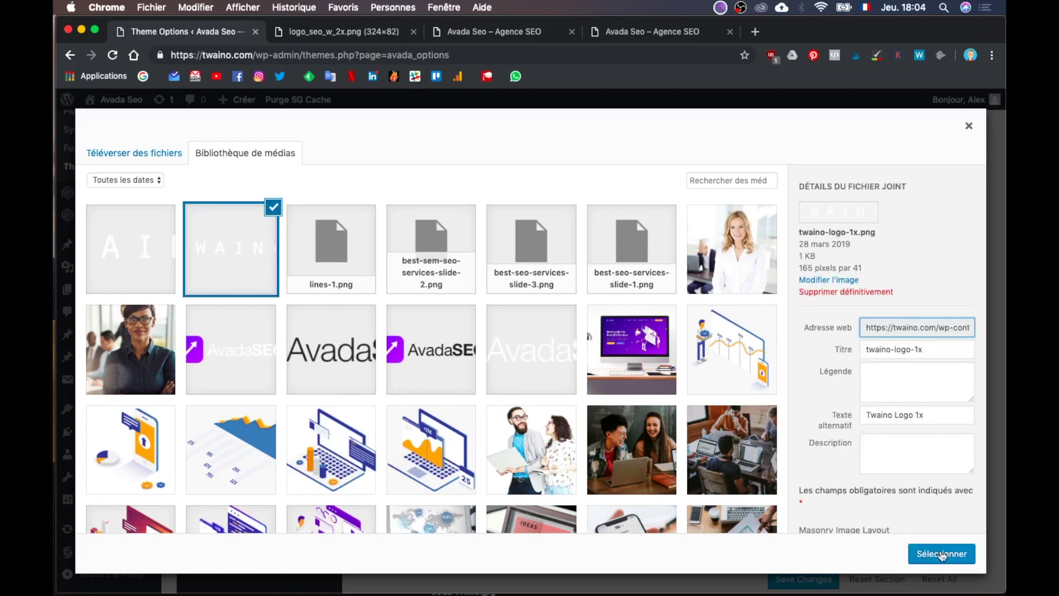
pyautogui.click(942, 554)
# Step: Set twaino-logo-1x.png as the Mobile Logo and the Retina Mobile Logo
pyautogui.scroll(-3, 813, 372)
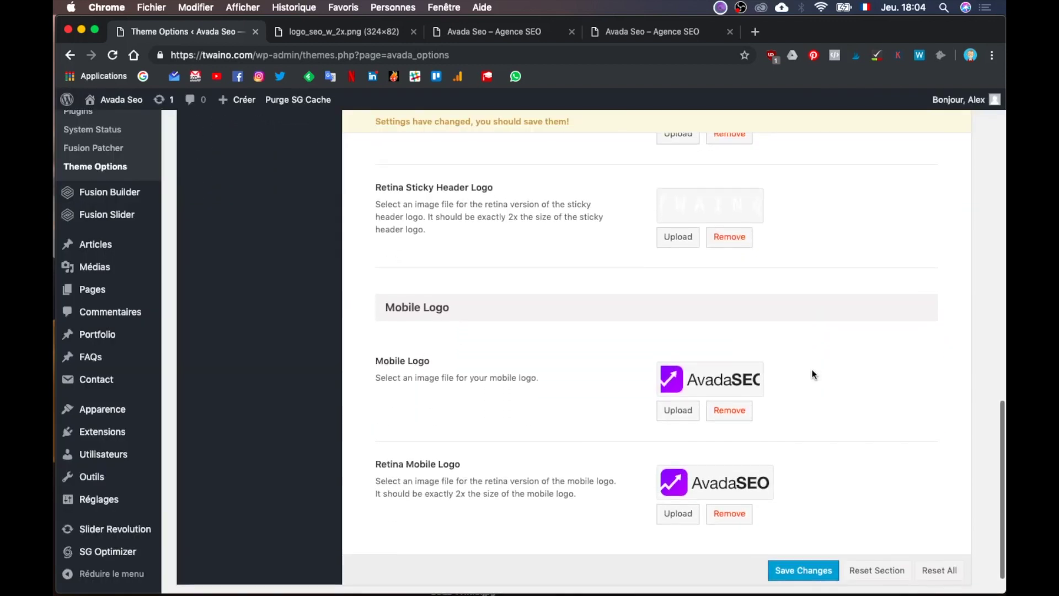
pyautogui.scroll(-1, 812, 372)
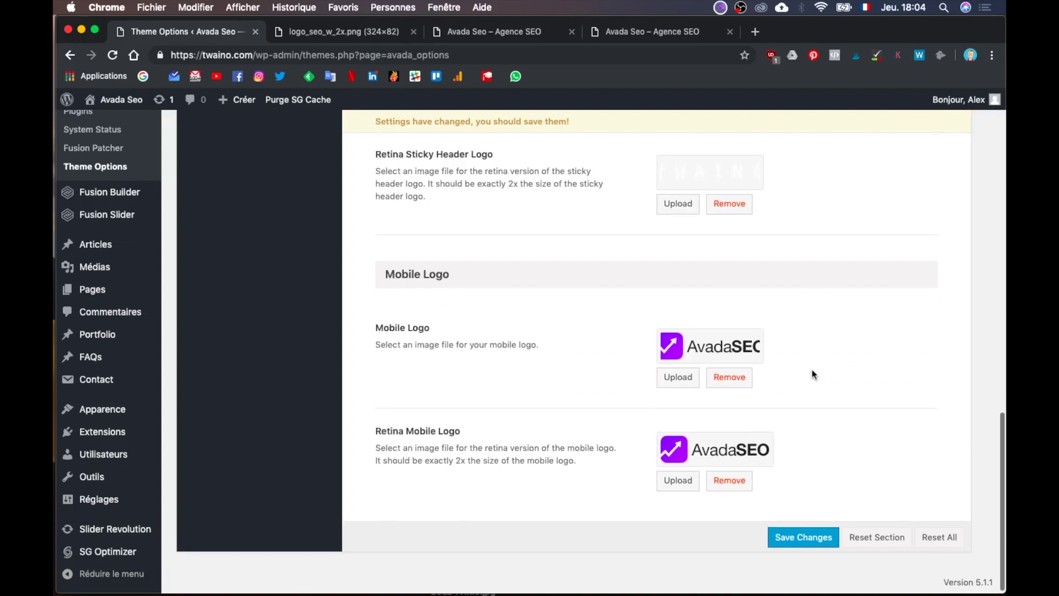
pyautogui.click(670, 378)
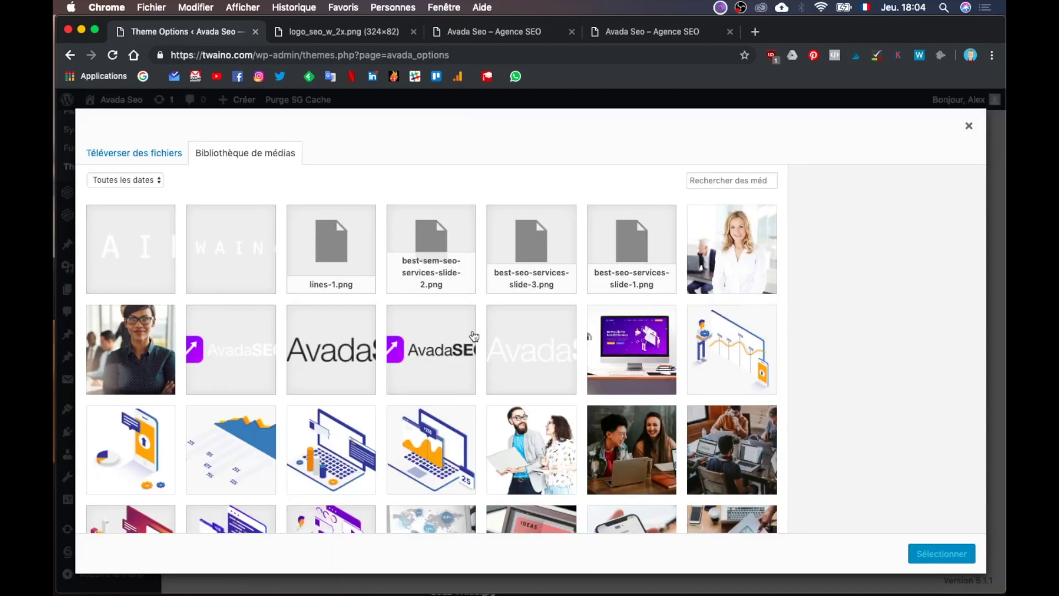
pyautogui.click(240, 254)
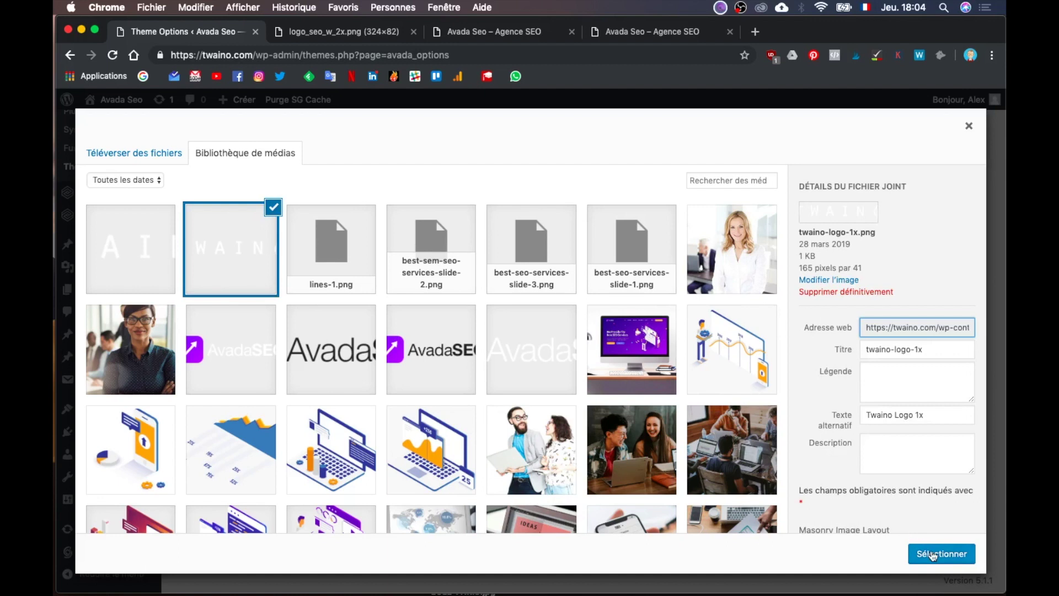
pyautogui.click(932, 555)
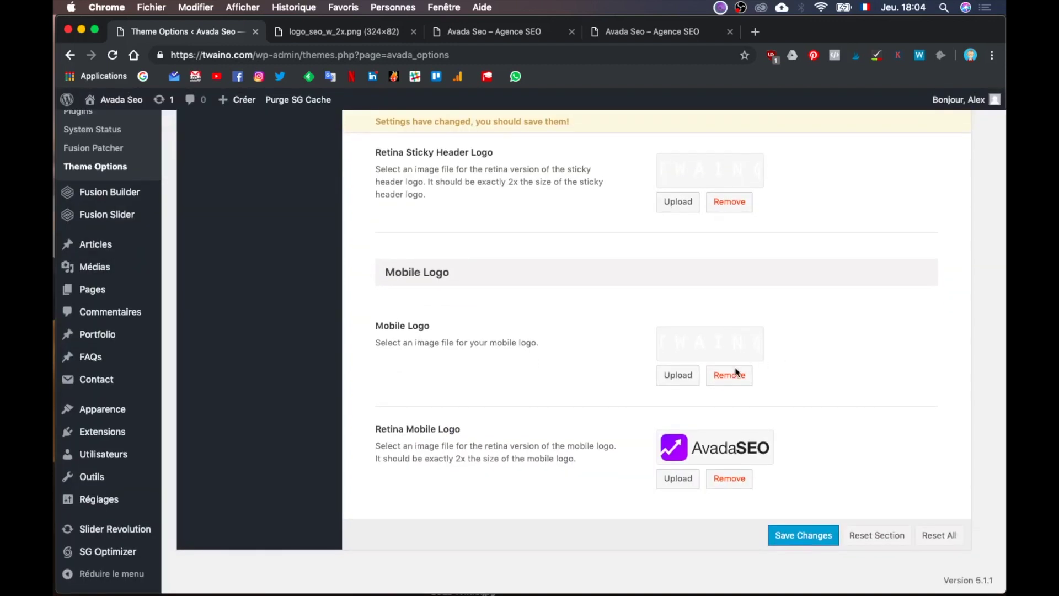
pyautogui.click(683, 484)
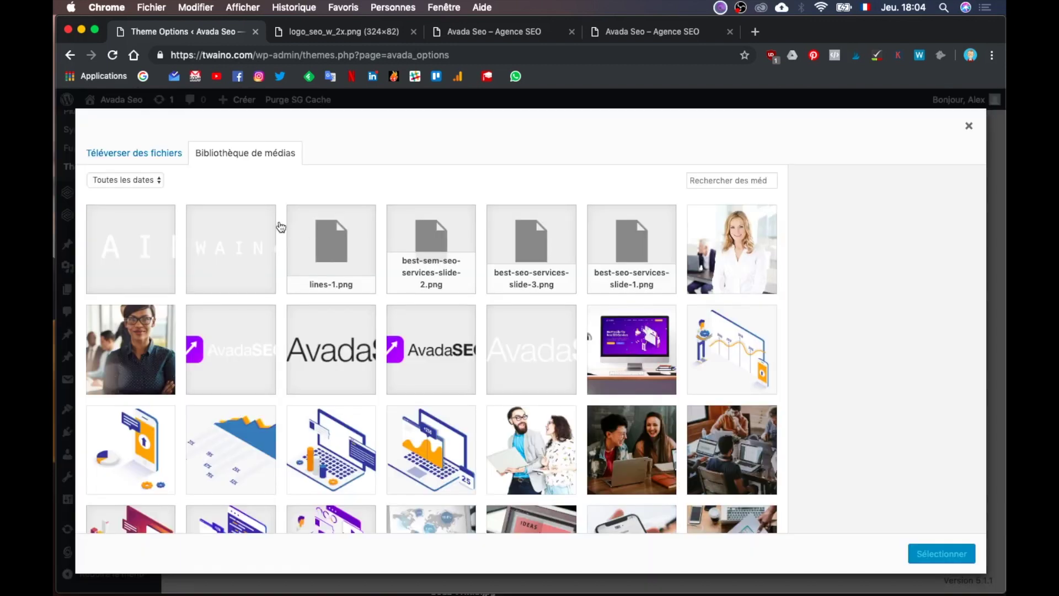
pyautogui.click(251, 253)
pyautogui.click(940, 552)
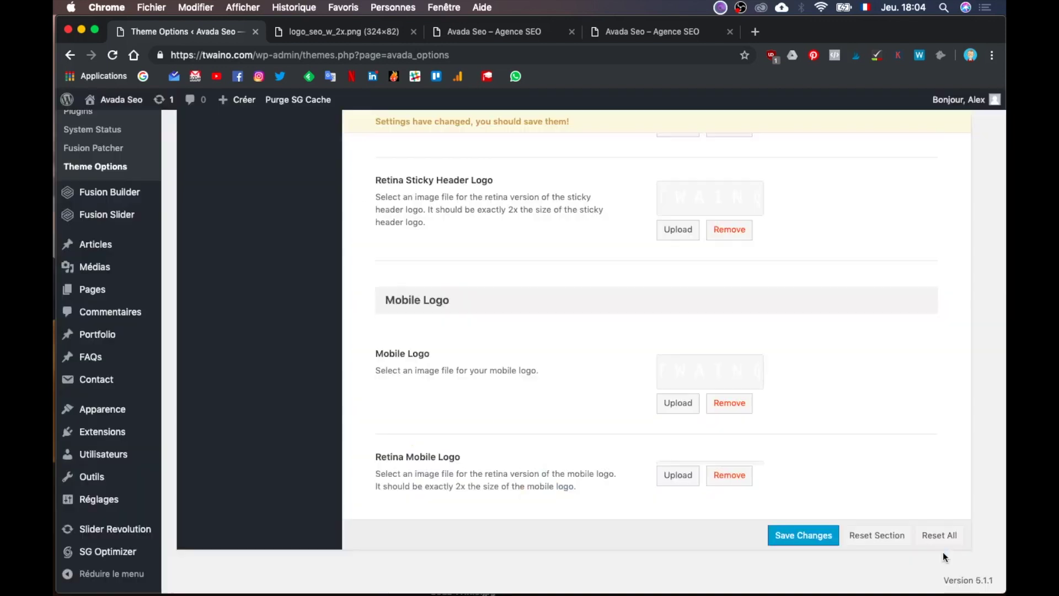
# Step: Save the logo changes and show the Logo > Favicon section
pyautogui.click(804, 535)
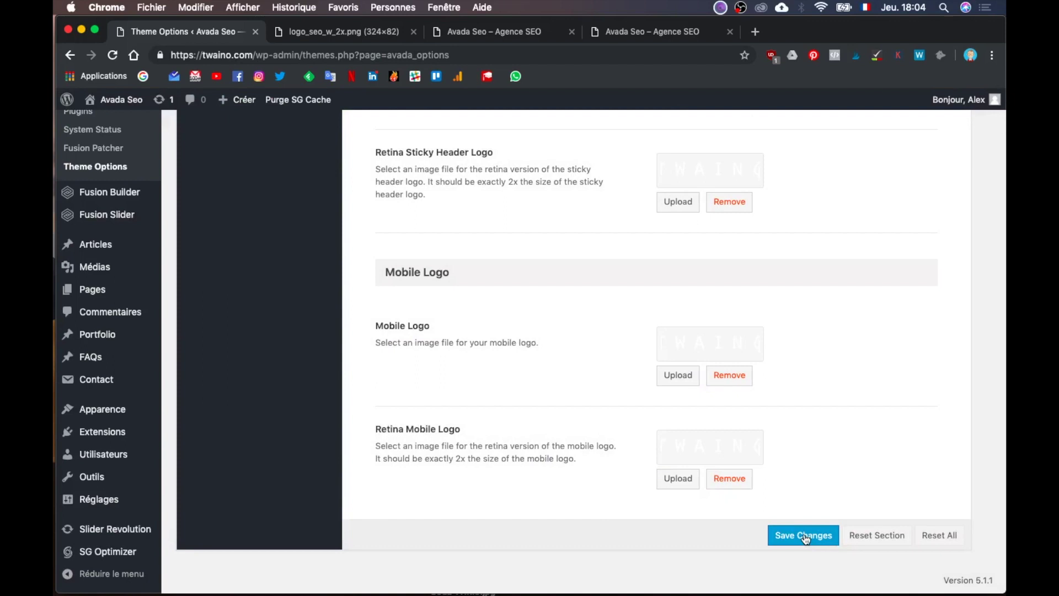
pyautogui.scroll(15, 803, 534)
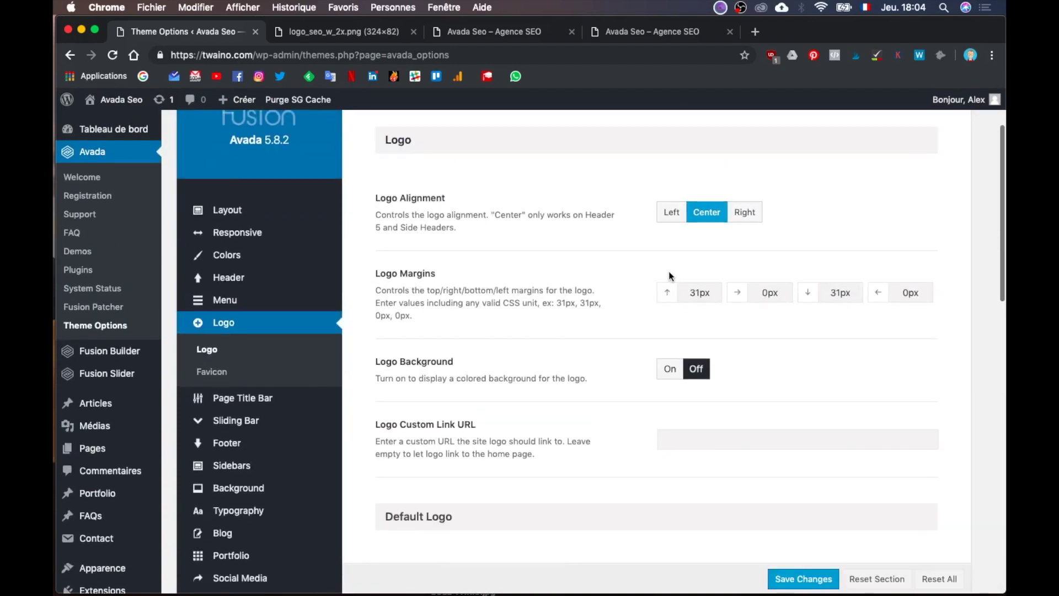
pyautogui.click(214, 373)
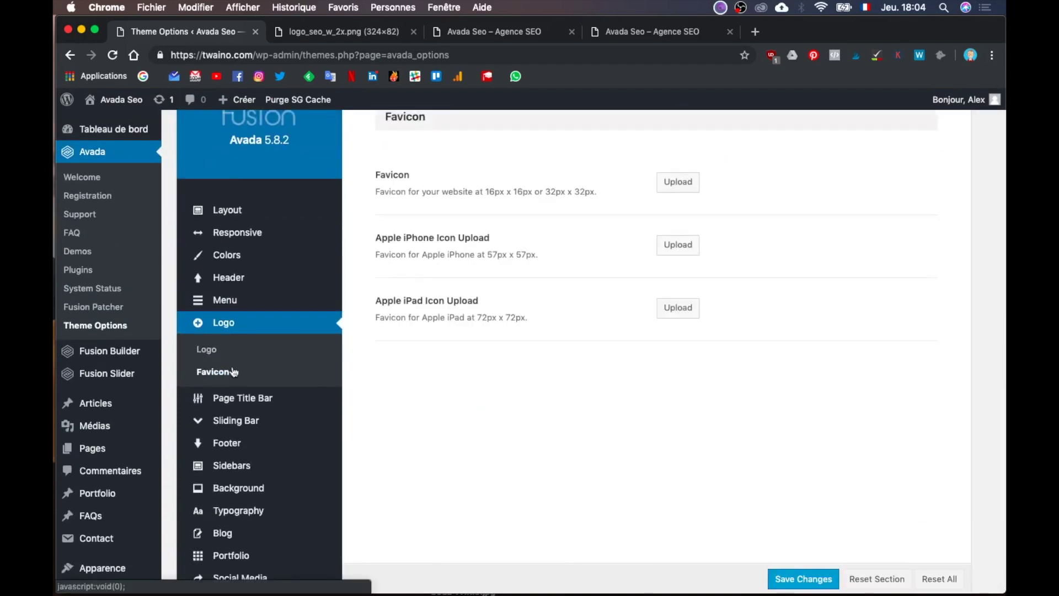
pyautogui.scroll(3, 358, 331)
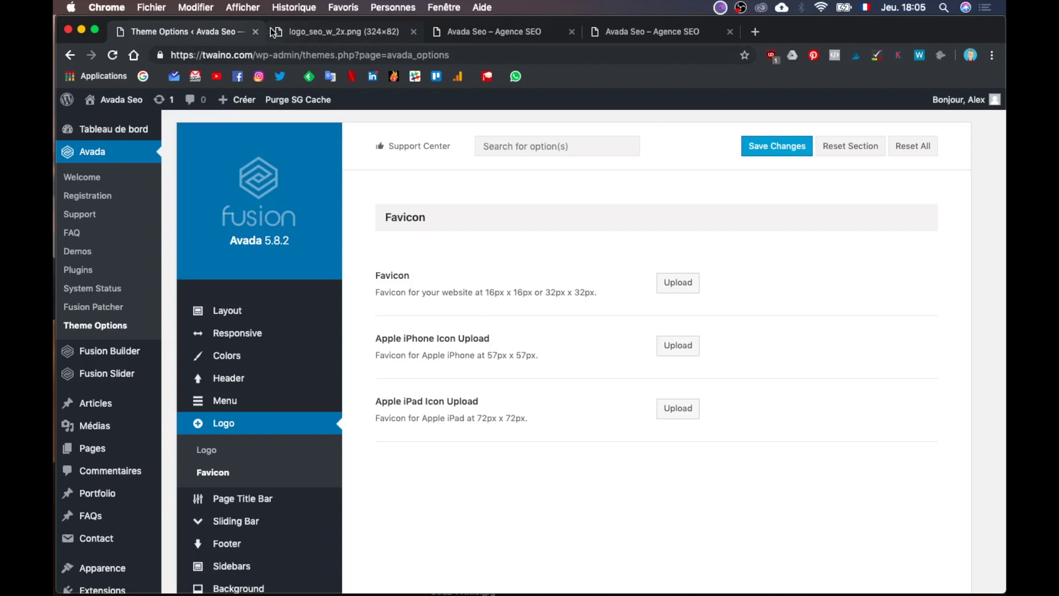
# Step: Load eole.co in a new tab and look over the site
pyautogui.click(756, 33)
pyautogui.write('eole')
pyautogui.press('Return')
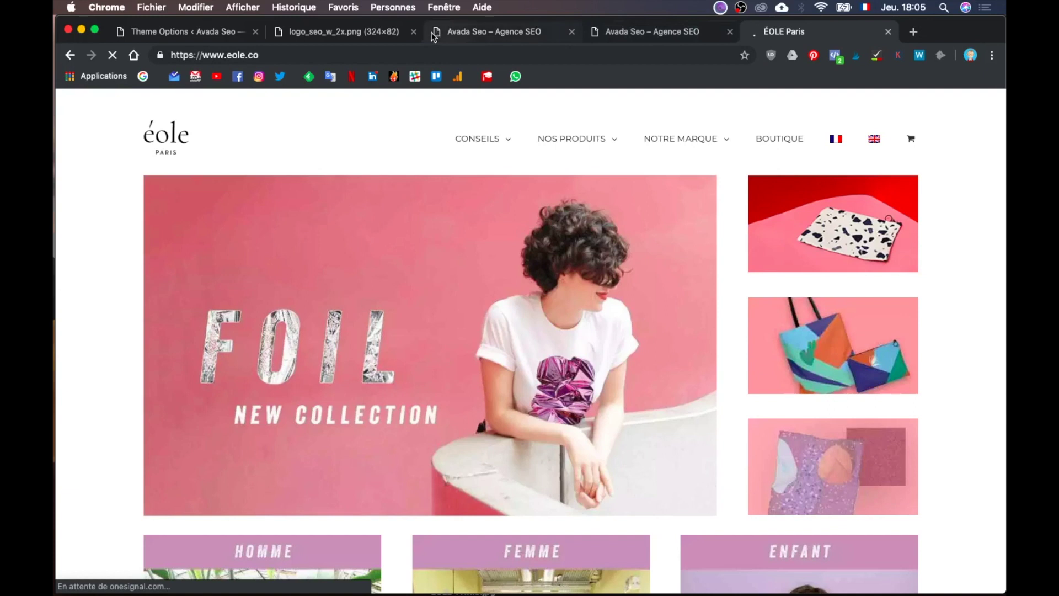
pyautogui.scroll(-5, 185, 299)
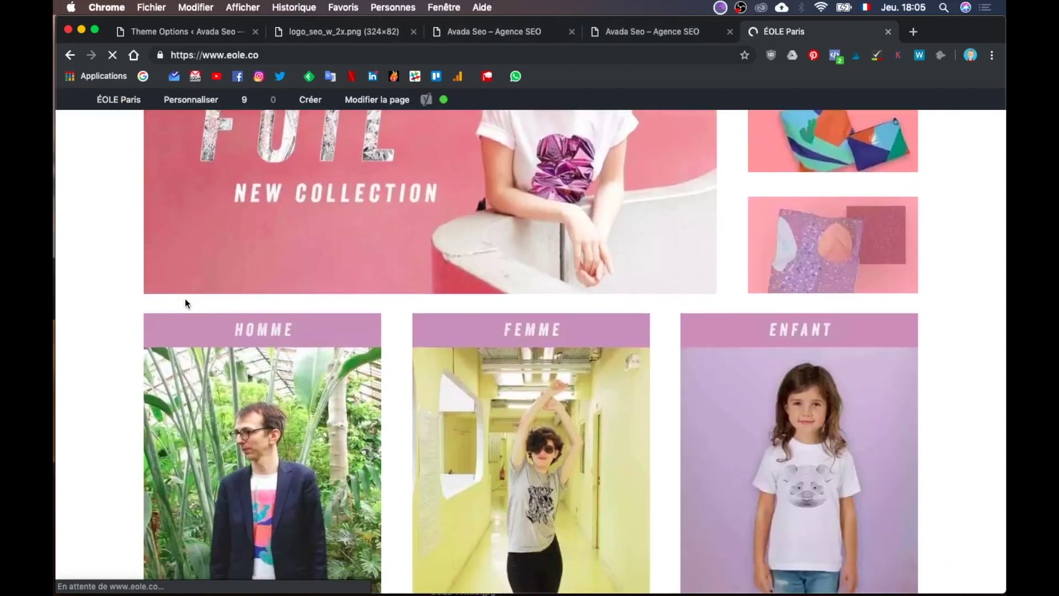
pyautogui.scroll(5, 184, 299)
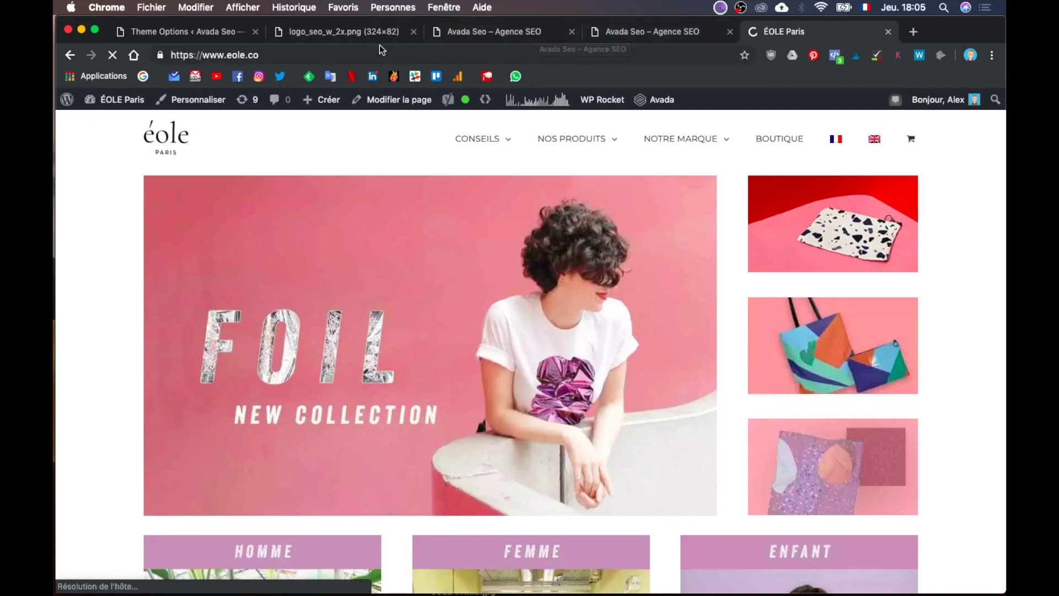
# Step: Close the logo_seo_w_2x.png tab and return to the Theme Options Favicon page
pyautogui.click(361, 32)
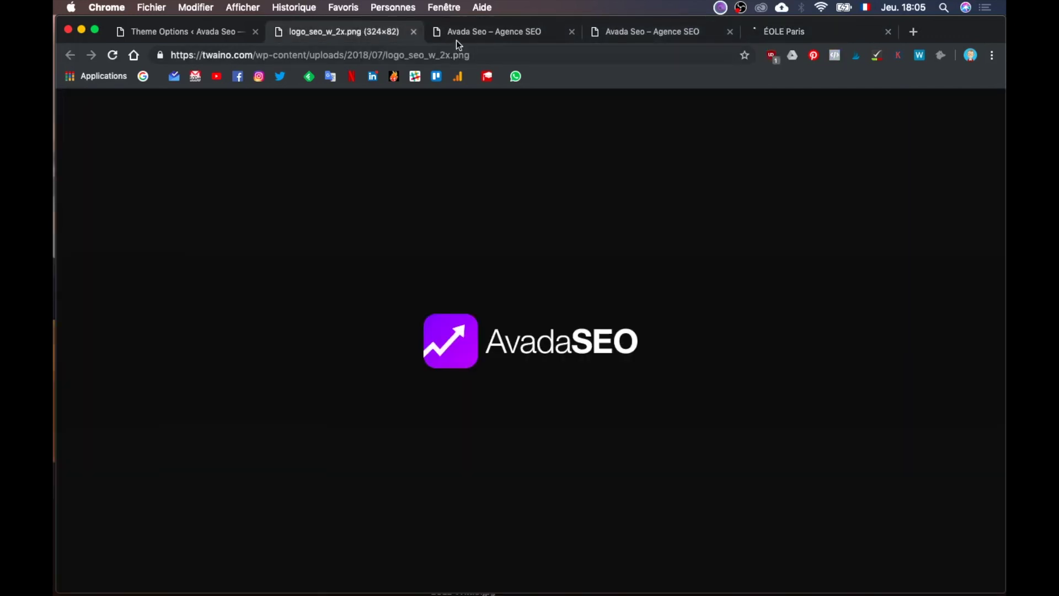
pyautogui.click(413, 32)
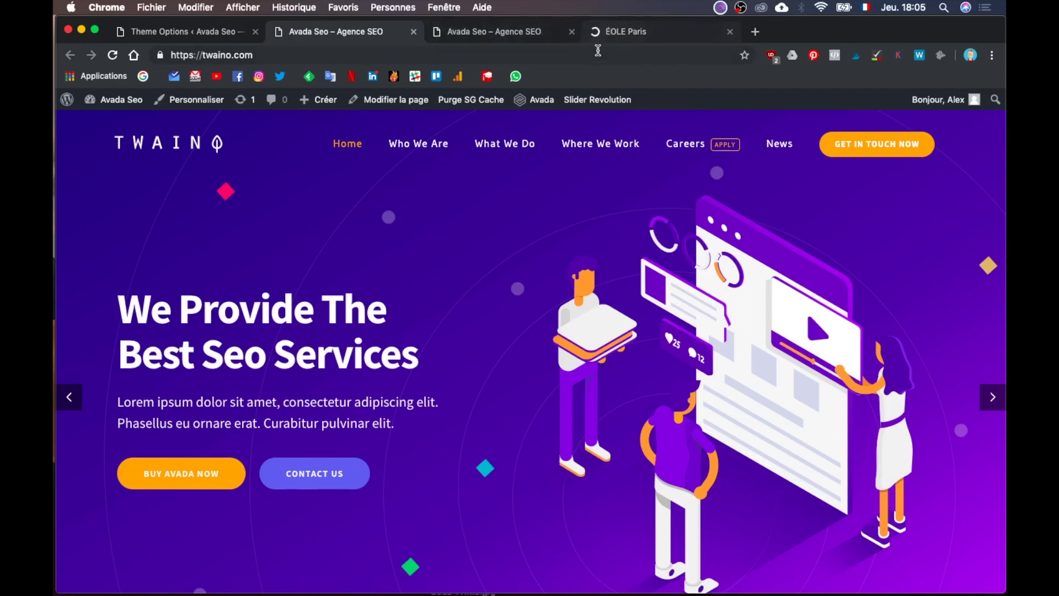
pyautogui.click(631, 32)
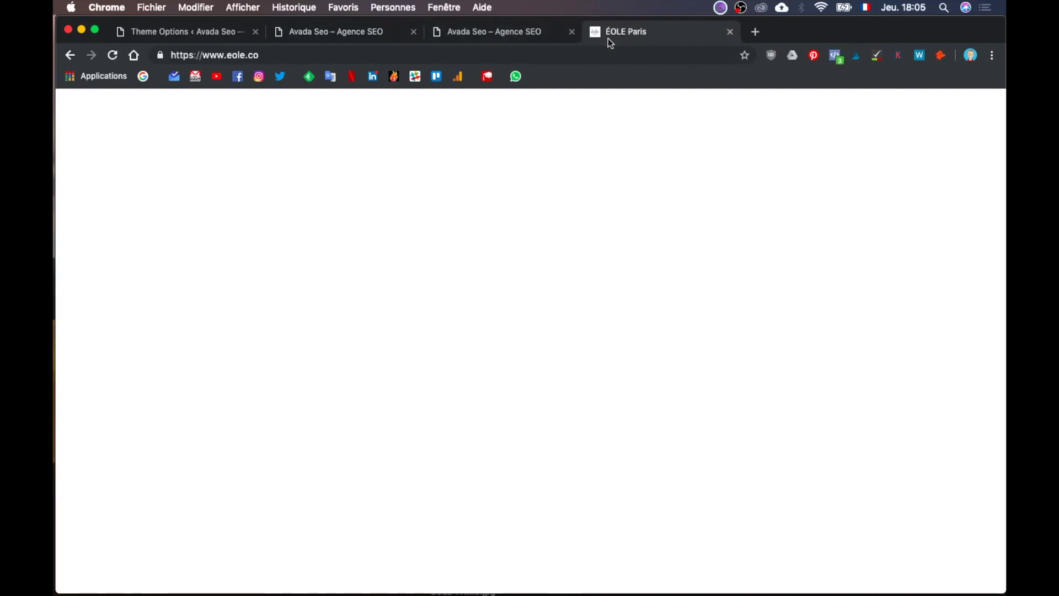
pyautogui.click(532, 34)
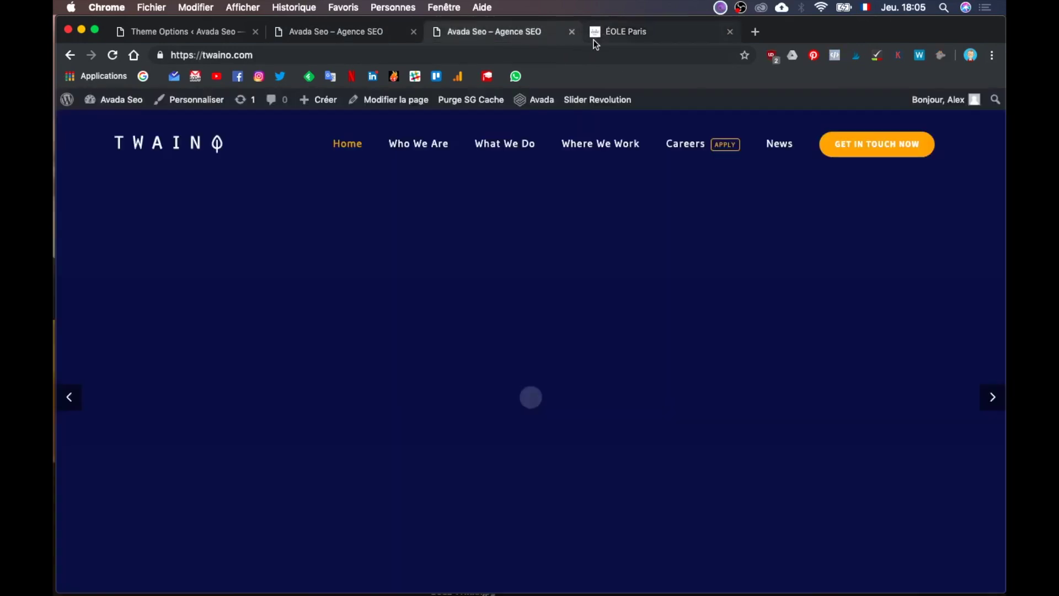
pyautogui.click(346, 34)
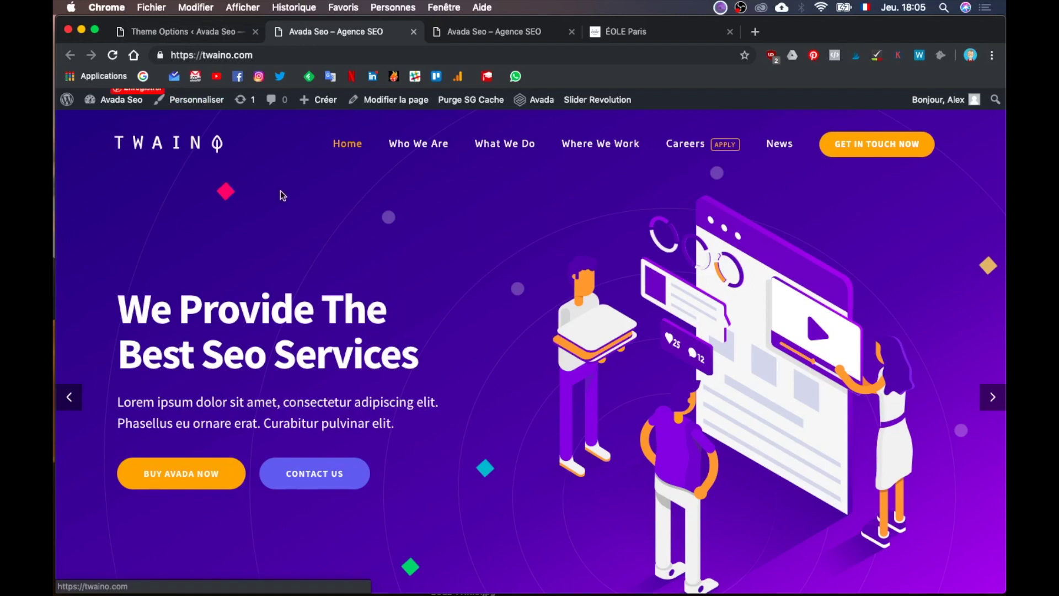
pyautogui.click(198, 36)
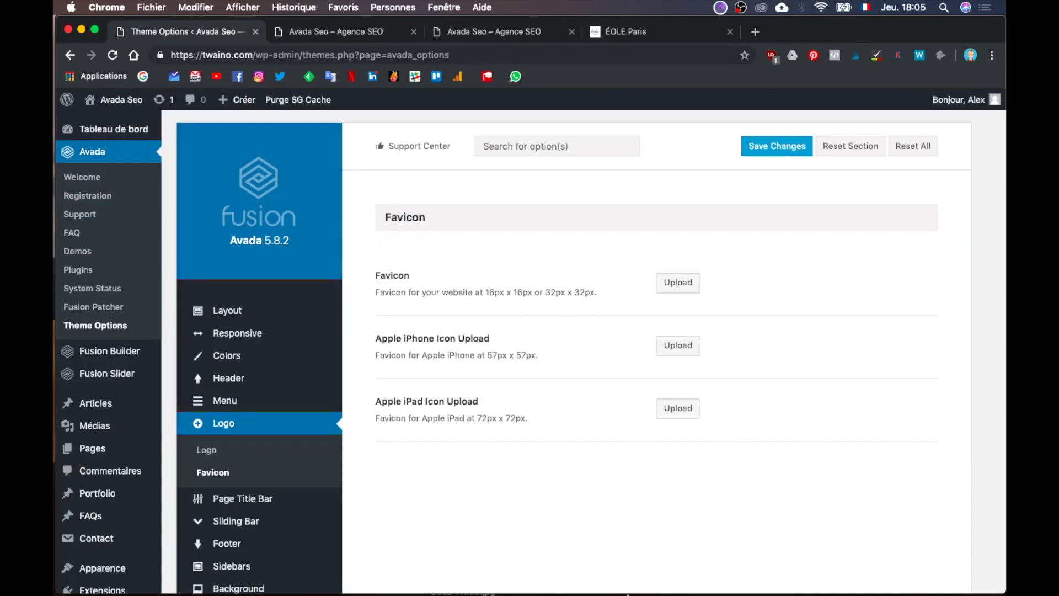
# Step: Bring the twaino logo.ai document in Adobe Illustrator to the front
pyautogui.moveTo(638, 574)
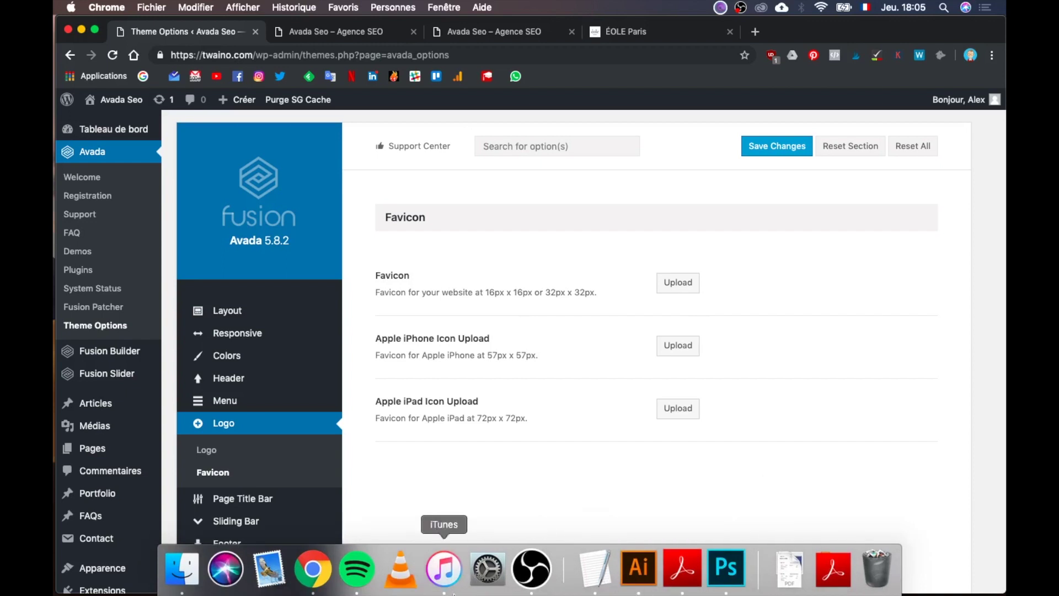
pyautogui.click(640, 571)
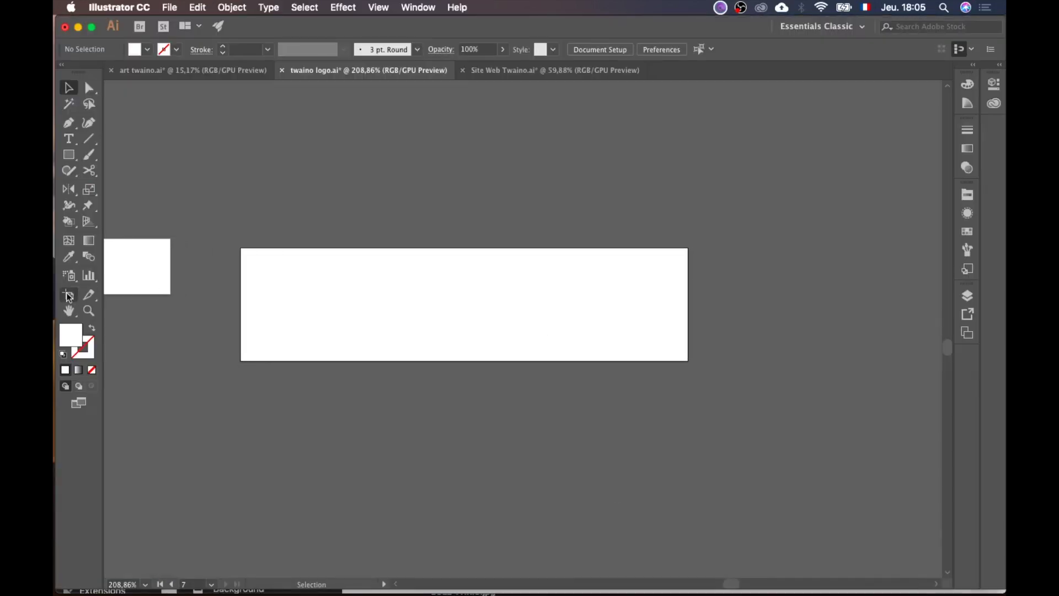
# Step: Draw a new artboard with the Artboard tool and make it 32 × 32 px
pyautogui.click(69, 296)
pyautogui.moveTo(252, 166); pyautogui.dragTo(288, 200)
pyautogui.click(593, 54)
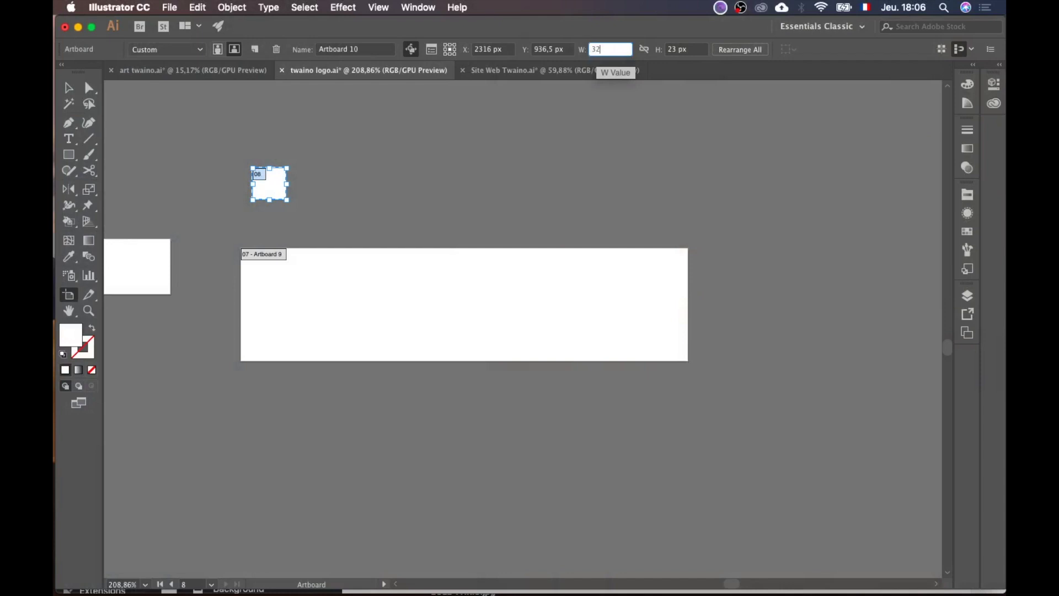
pyautogui.write('32')
pyautogui.press('Return')
pyautogui.click(608, 52)
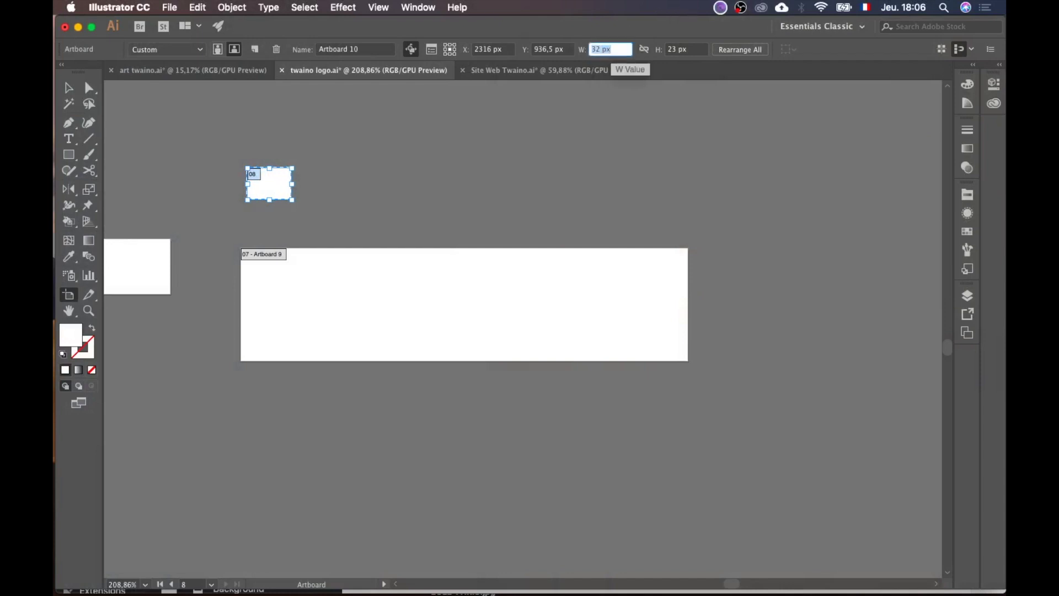
pyautogui.click(674, 51)
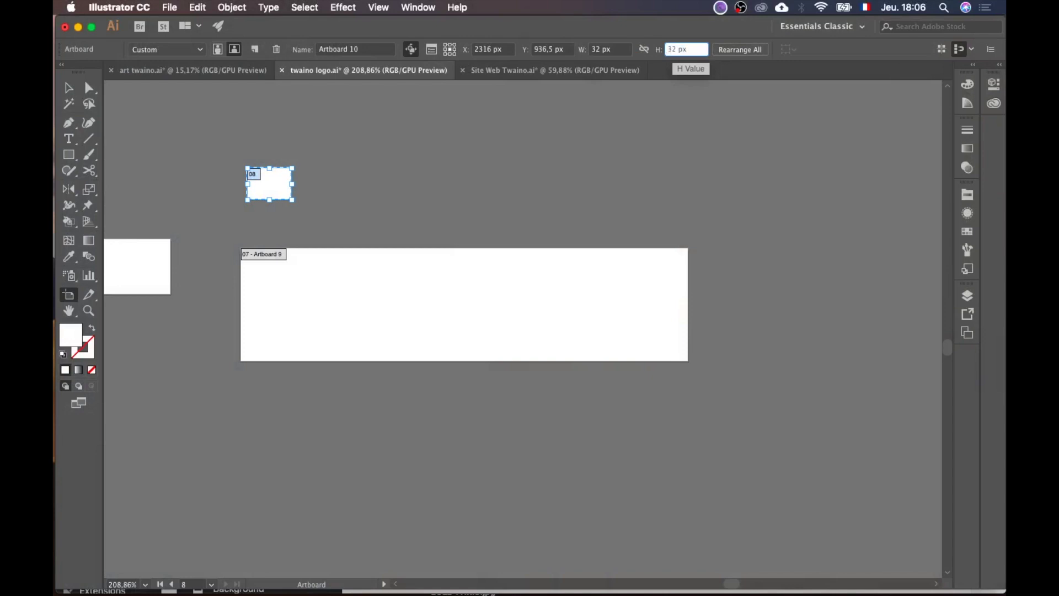
pyautogui.write('32 px')
pyautogui.press('Return')
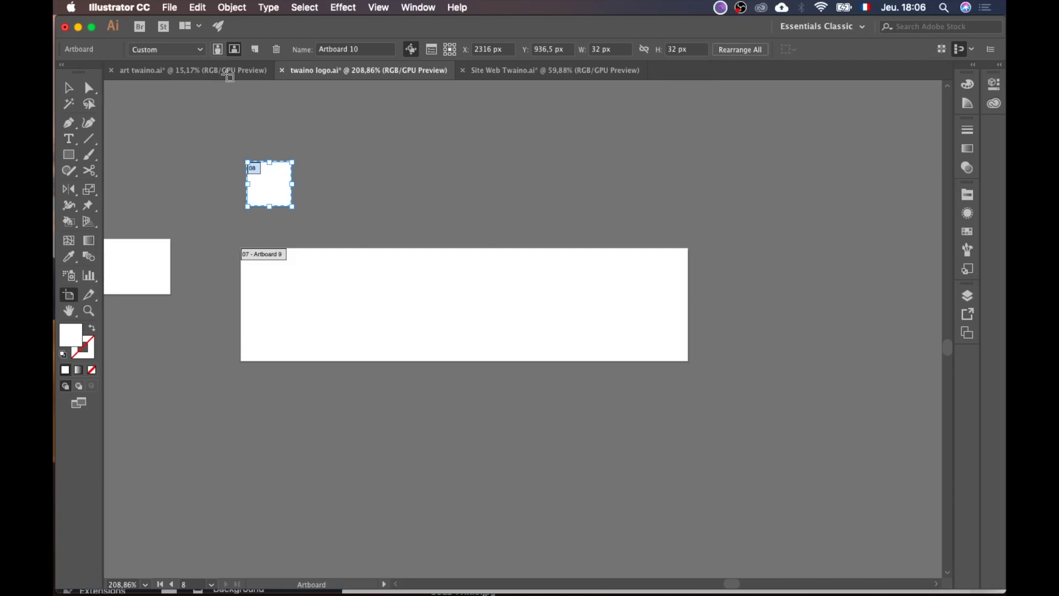
# Step: Add a second 57 × 57 px artboard beside the 32 px one
pyautogui.click(254, 49)
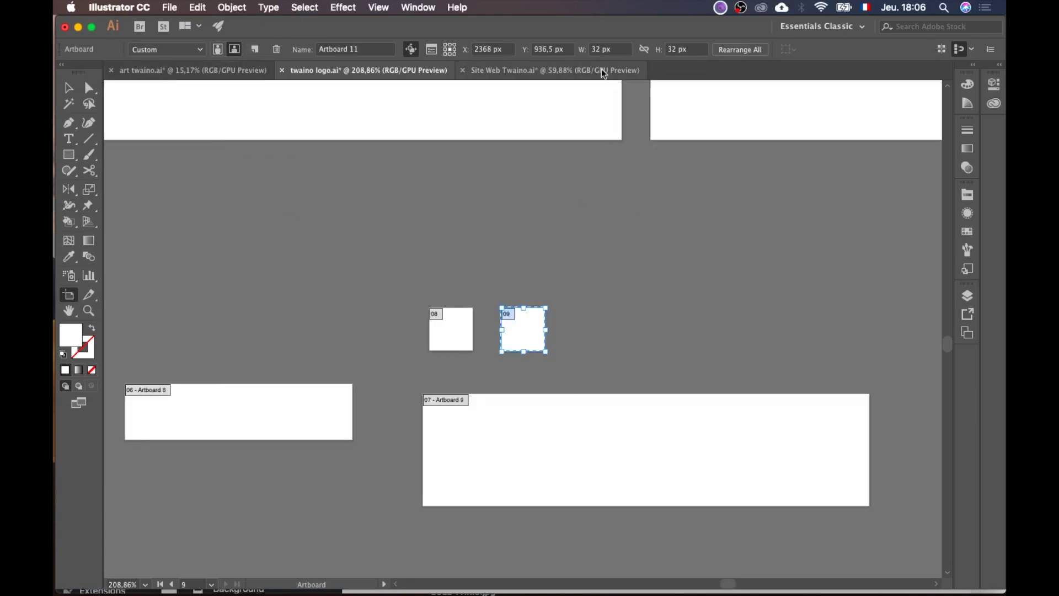
pyautogui.click(606, 49)
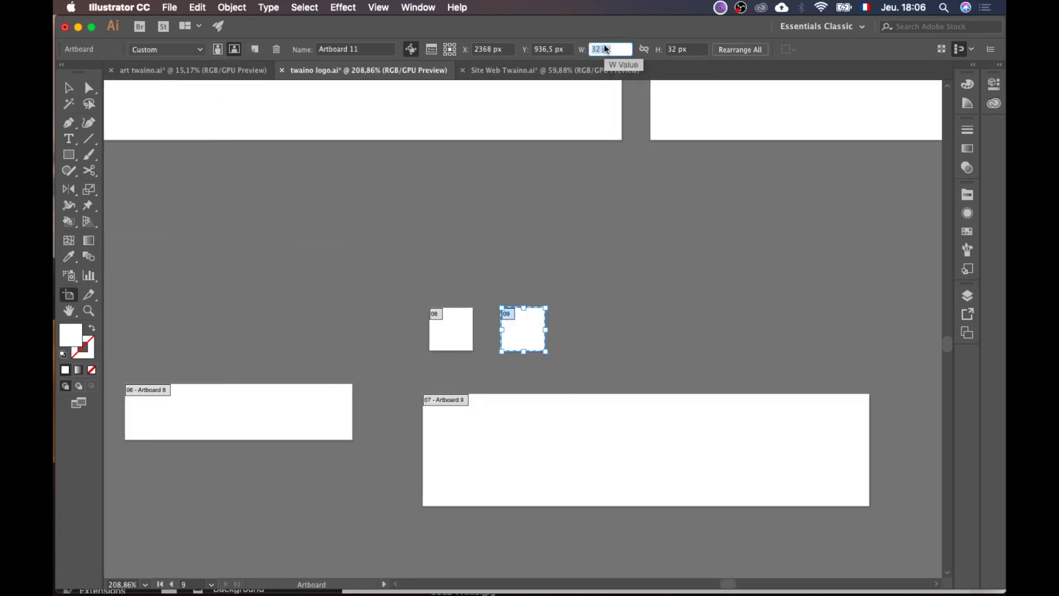
pyautogui.press('Tab')
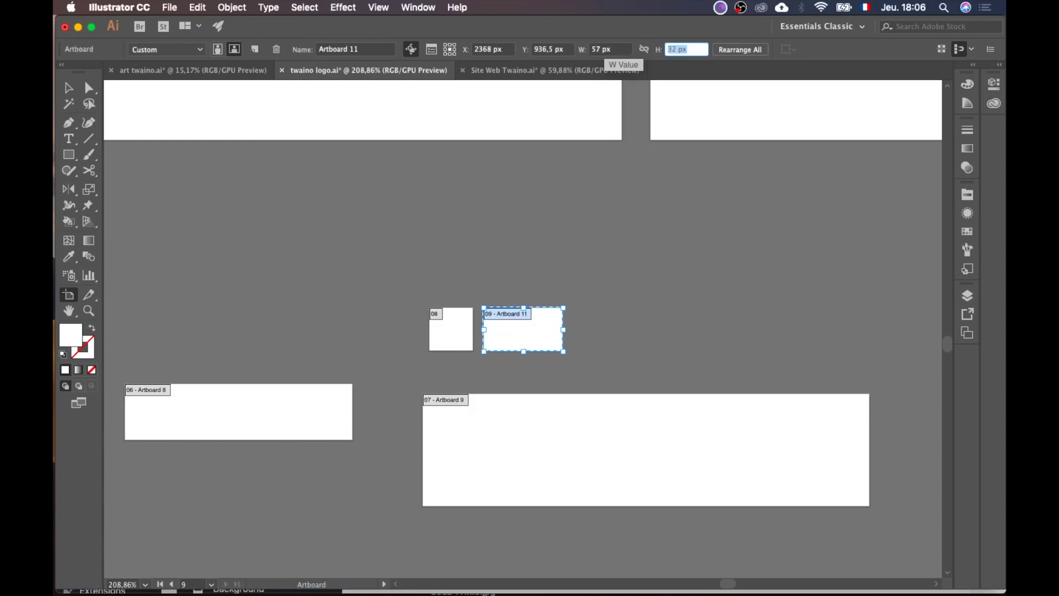
pyautogui.write('57')
pyautogui.press('Return')
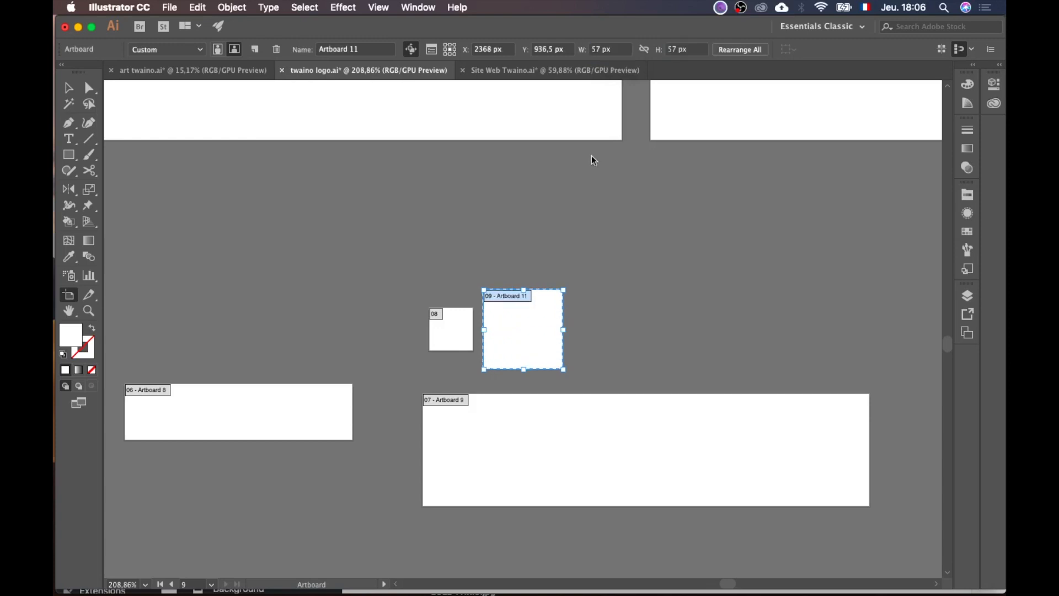
pyautogui.moveTo(532, 336); pyautogui.dragTo(532, 307)
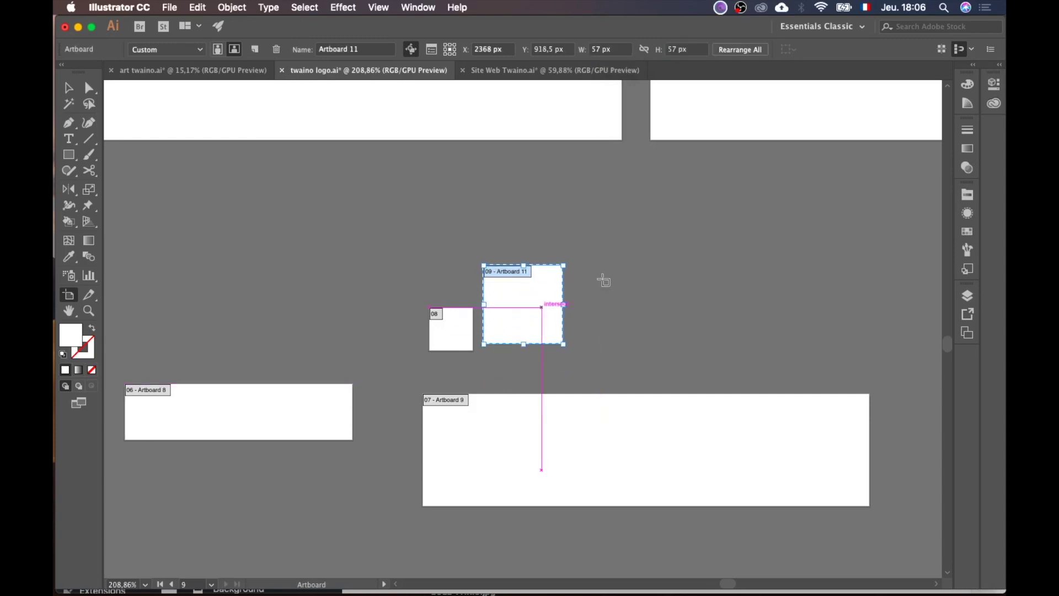
# Step: Add a third 72 × 72 px artboard and line up the three artboards
pyautogui.click(263, 49)
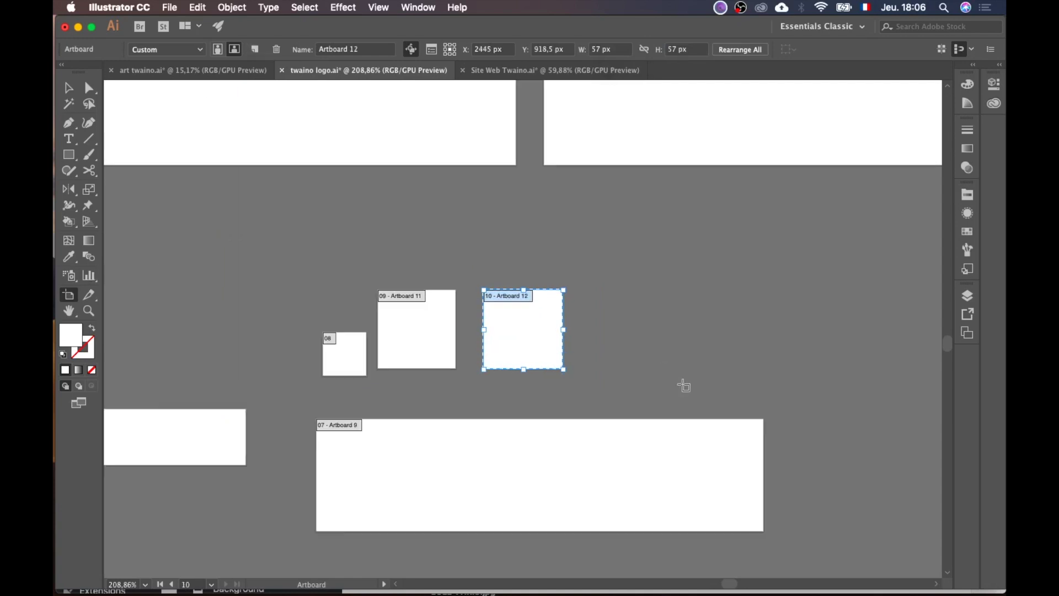
pyautogui.moveTo(541, 342); pyautogui.dragTo(539, 294)
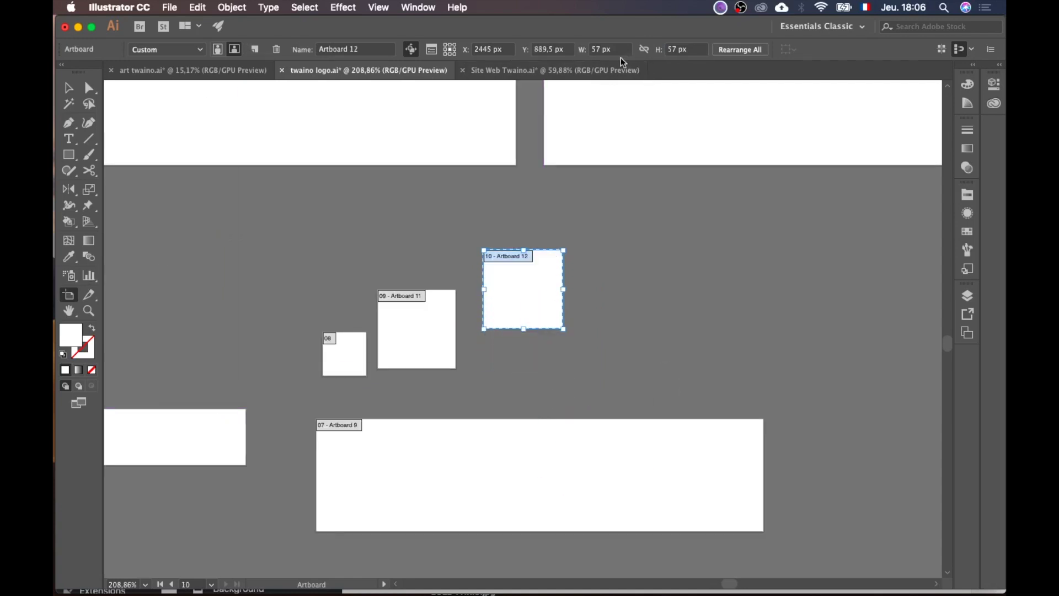
pyautogui.click(605, 51)
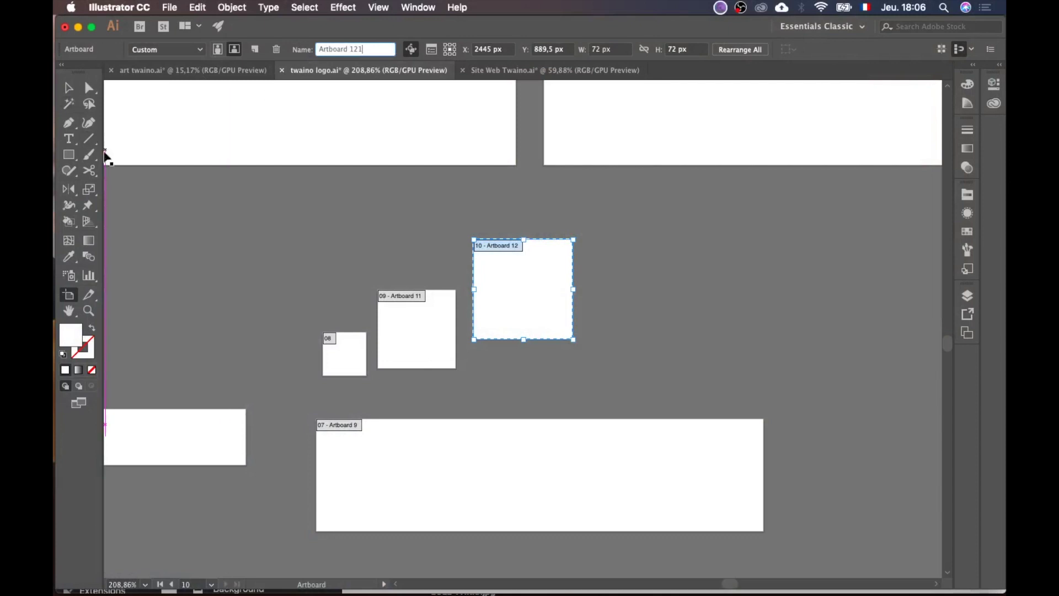
pyautogui.moveTo(522, 293); pyautogui.dragTo(521, 331)
pyautogui.moveTo(430, 336); pyautogui.dragTo(430, 344)
pyautogui.moveTo(501, 324); pyautogui.dragTo(509, 329)
pyautogui.hotkey('ctrl', 'Up')
pyautogui.click(329, 241)
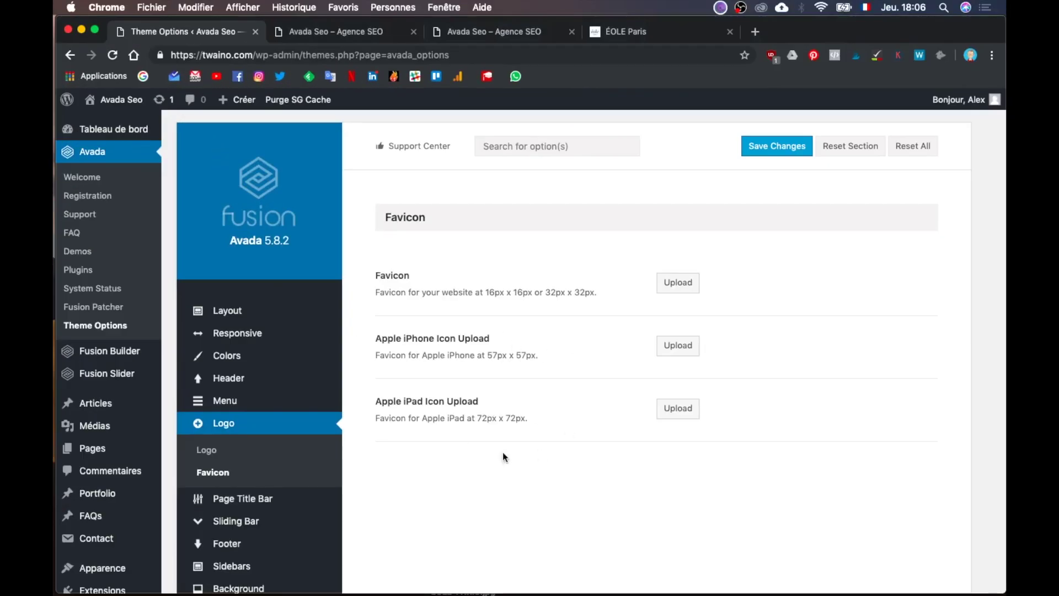
pyautogui.hotkey('ctrl', 'Up')
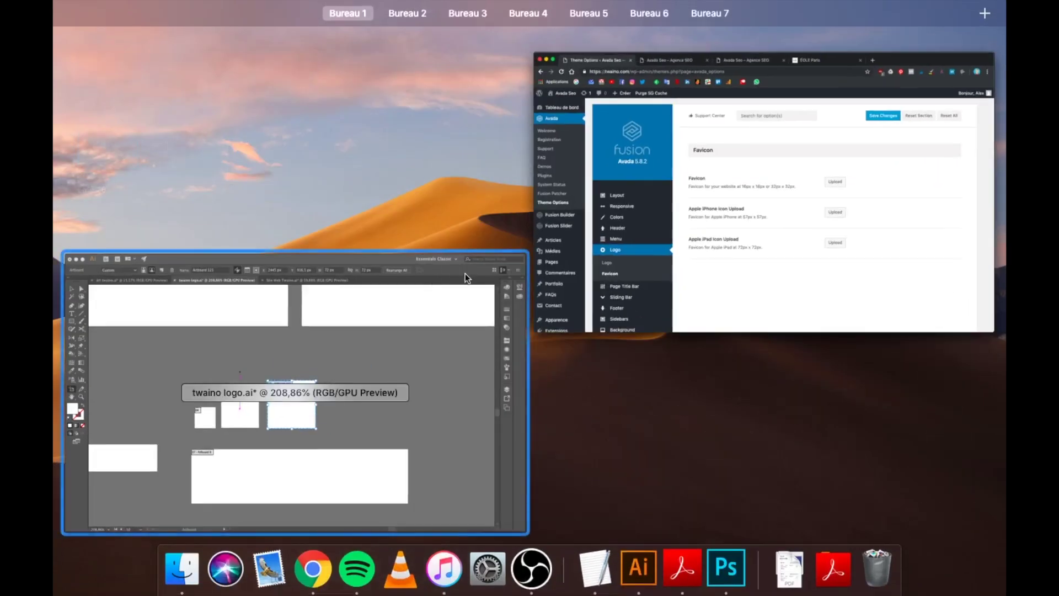
pyautogui.click(389, 406)
pyautogui.scroll(-3, 473, 330)
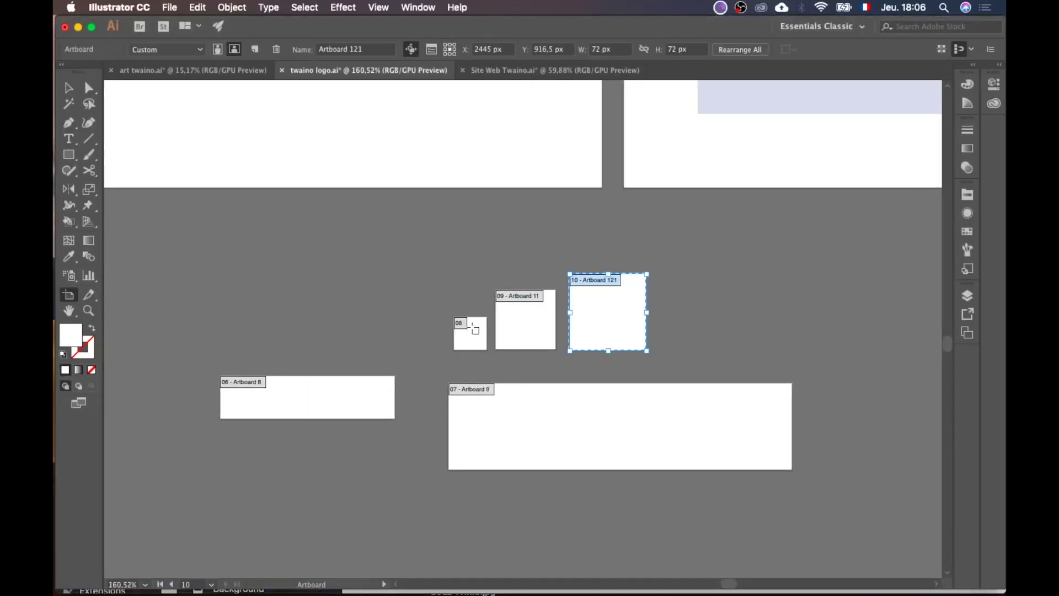
# Step: Move and resize the teal square so it covers the 32 px artboard
pyautogui.scroll(-3, 473, 329)
pyautogui.hscroll(-5, 473, 329)
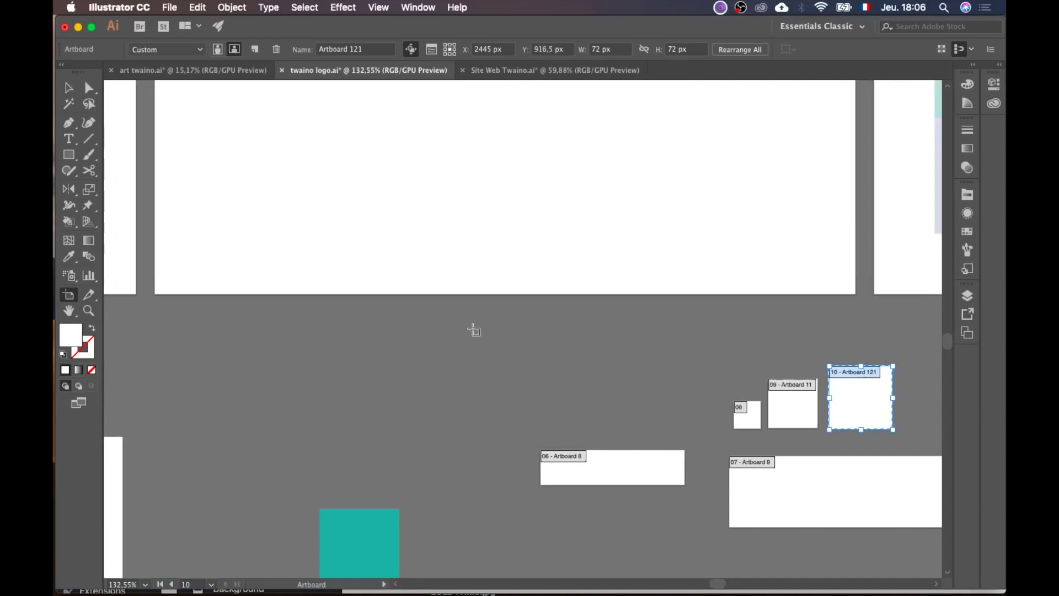
pyautogui.hscroll(-3, 474, 329)
pyautogui.scroll(-5, 469, 331)
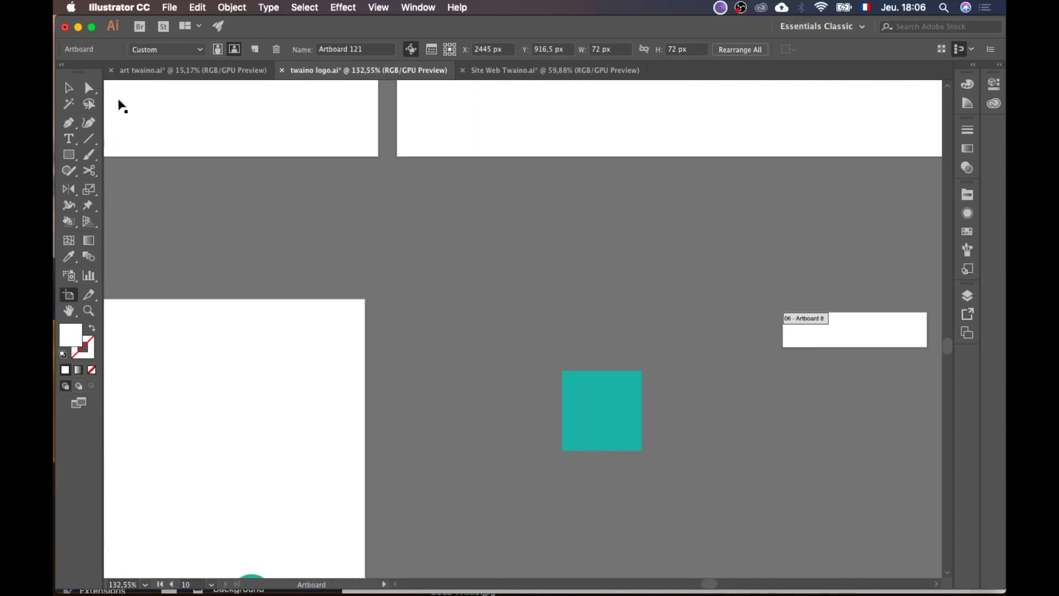
pyautogui.click(73, 91)
pyautogui.hscroll(5, 589, 362)
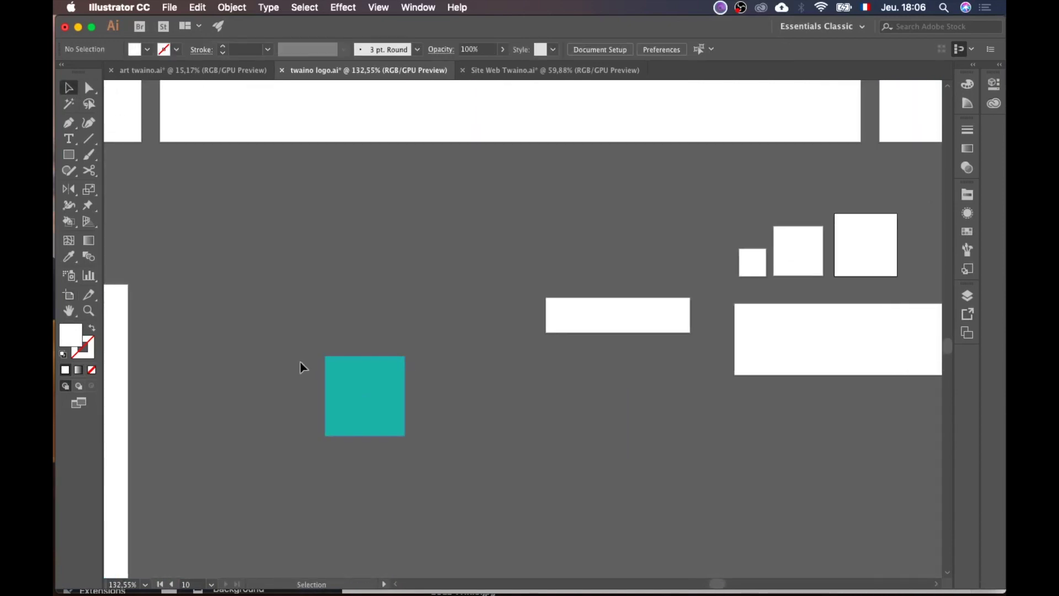
pyautogui.moveTo(372, 399); pyautogui.dragTo(726, 243)
pyautogui.scroll(3, 726, 243)
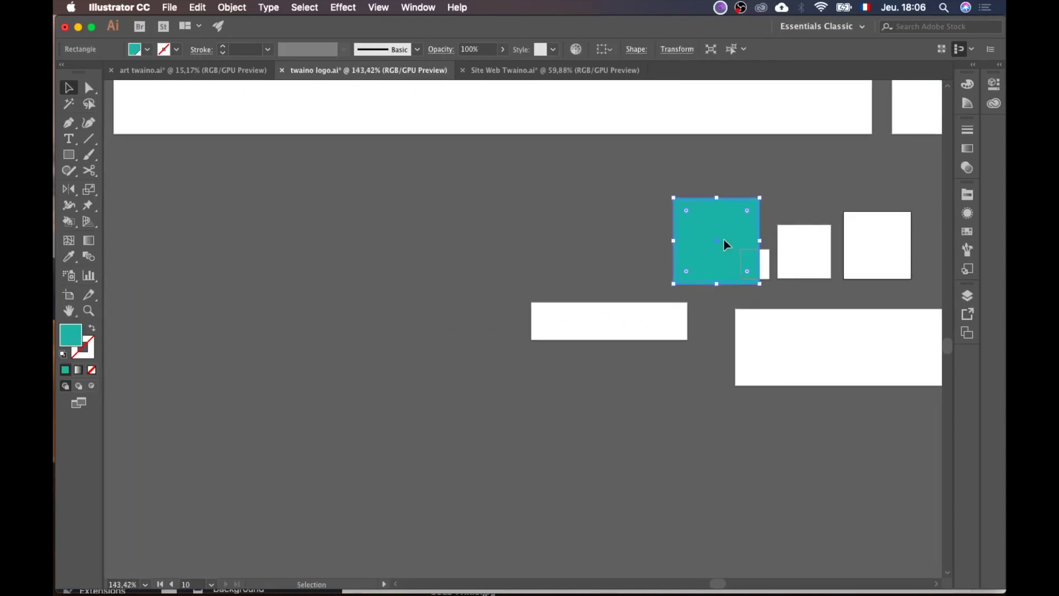
pyautogui.scroll(1, 726, 243)
pyautogui.moveTo(521, 155); pyautogui.dragTo(648, 247)
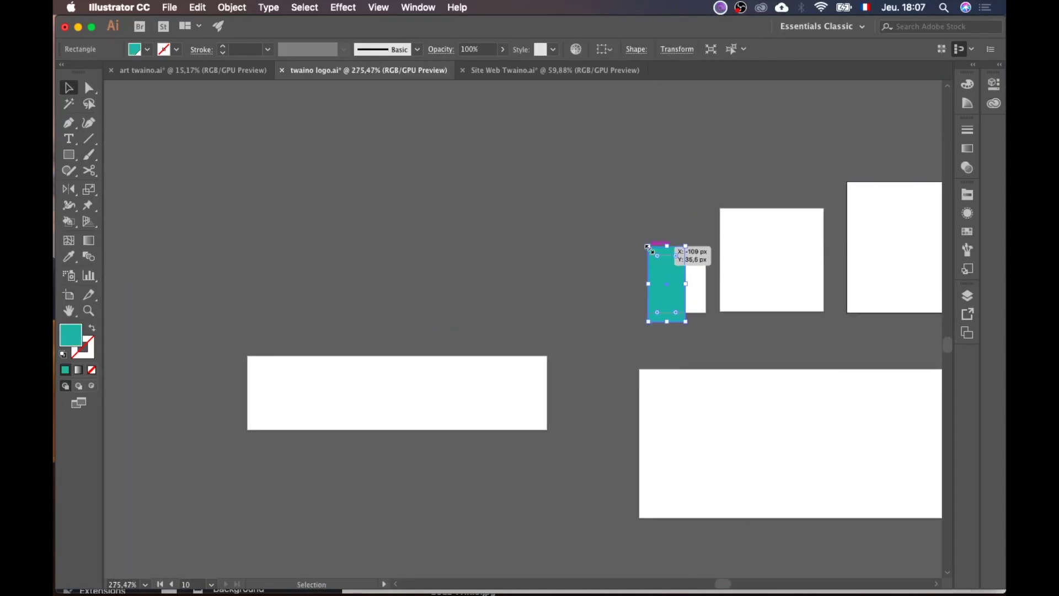
pyautogui.scroll(3, 648, 246)
pyautogui.moveTo(561, 331); pyautogui.dragTo(623, 315)
pyautogui.moveTo(565, 388); pyautogui.dragTo(563, 369)
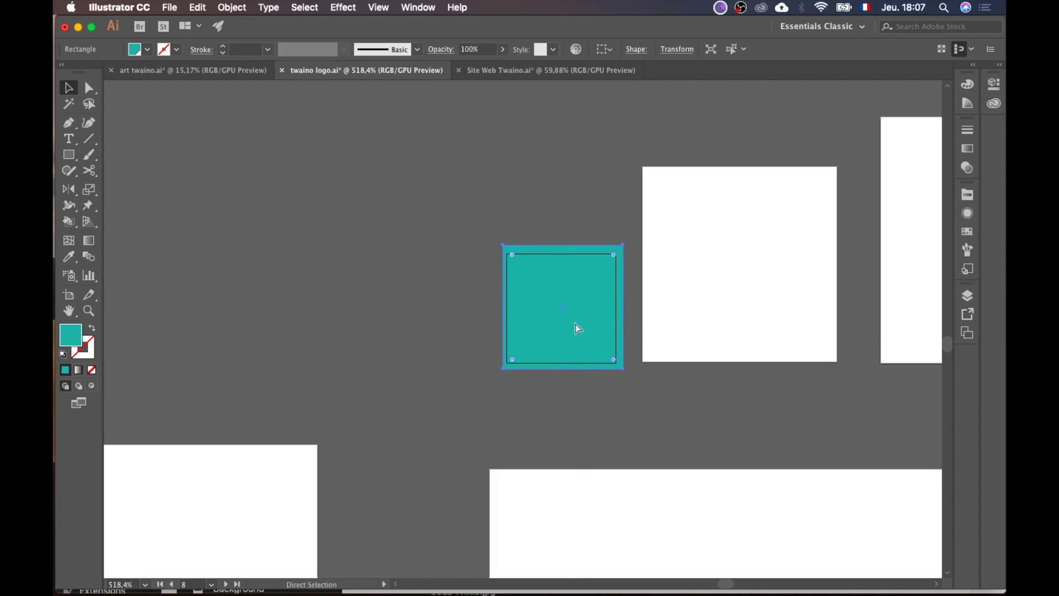
# Step: Paste teal copies and size them to cover the 57 px and 72 px artboards
pyautogui.press('super+v')
pyautogui.hscroll(4, 551, 326)
pyautogui.moveTo(374, 334); pyautogui.dragTo(550, 225)
pyautogui.moveTo(651, 272); pyautogui.dragTo(743, 366)
pyautogui.hscroll(7, 743, 364)
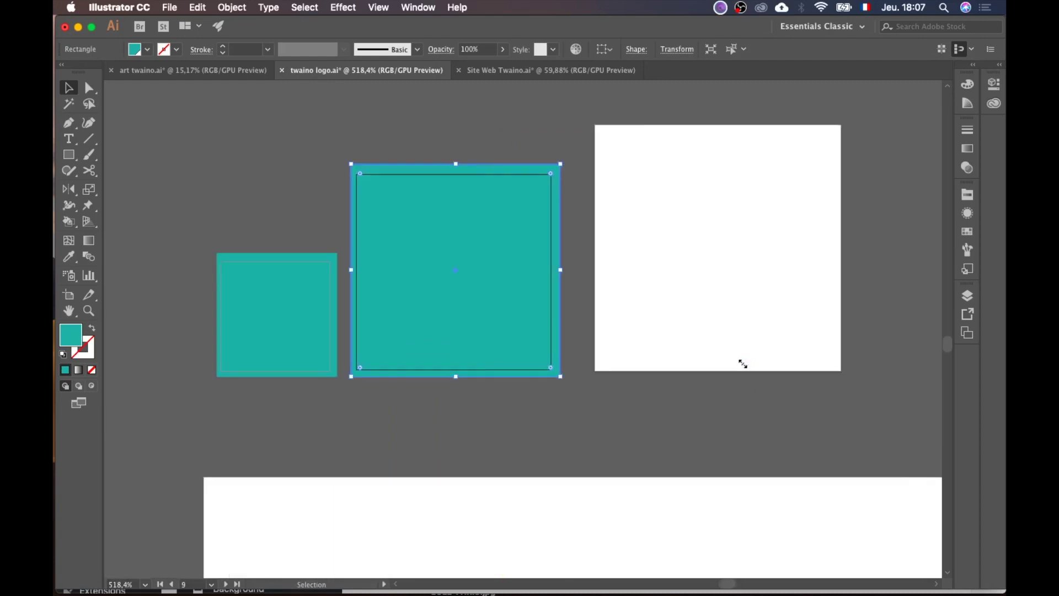
pyautogui.press('super+v')
pyautogui.hscroll(5, 510, 310)
pyautogui.moveTo(404, 306); pyautogui.dragTo(576, 209)
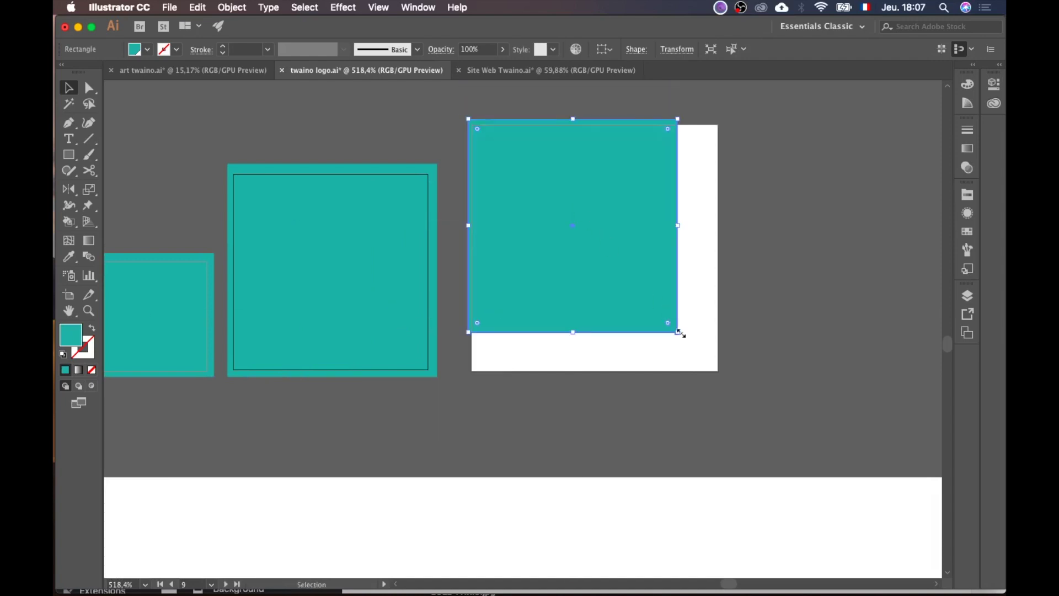
pyautogui.moveTo(680, 335); pyautogui.dragTo(728, 377)
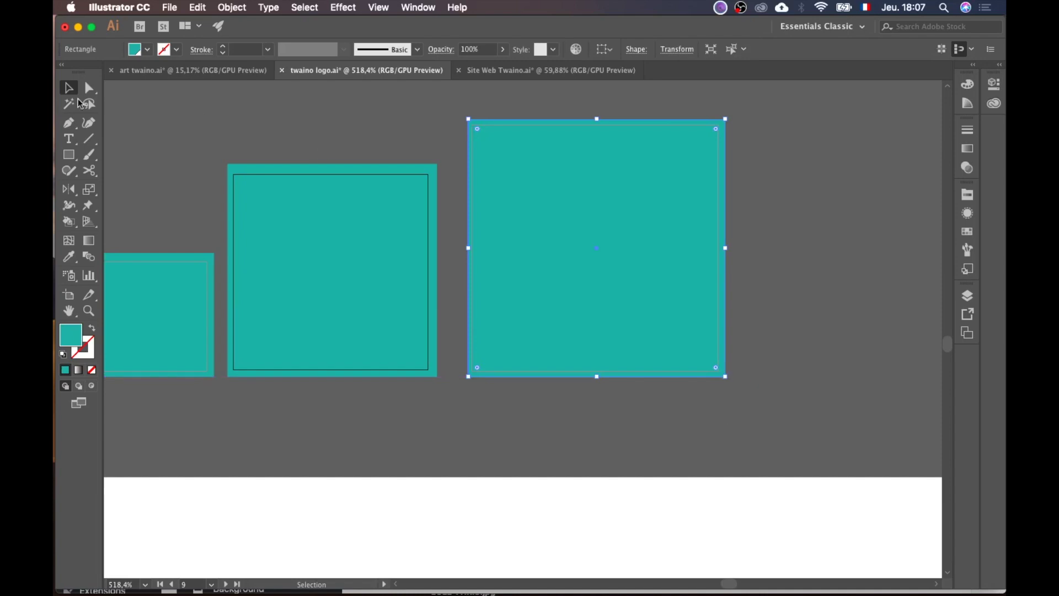
# Step: Deselect and scroll back to the teal TWAINO leaf logo artboard
pyautogui.click(152, 130)
pyautogui.scroll(-3, 152, 129)
pyautogui.scroll(10, 152, 130)
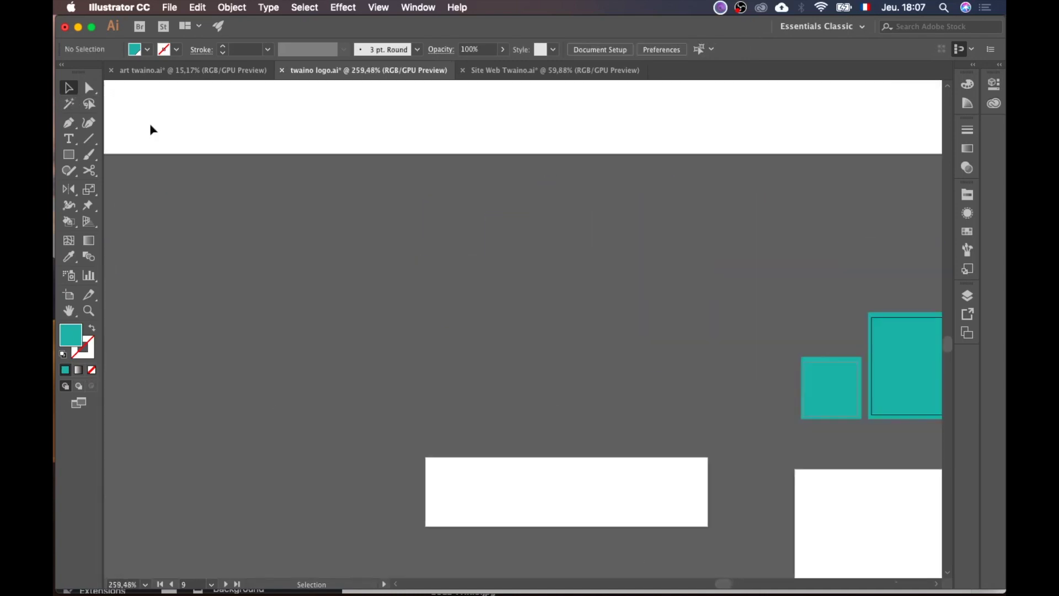
pyautogui.scroll(-5, 152, 129)
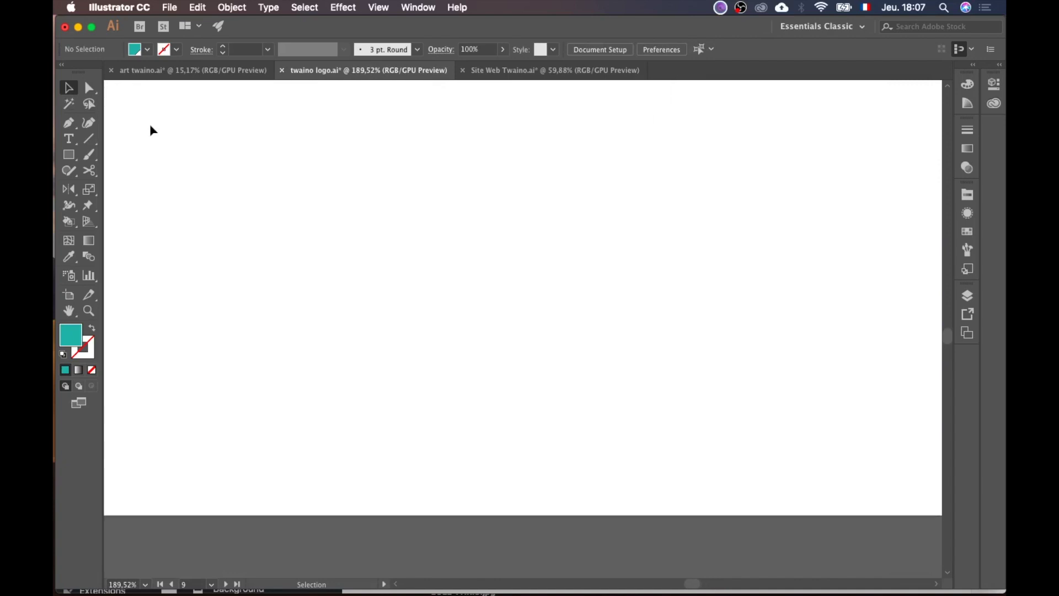
pyautogui.scroll(-5, 353, 354)
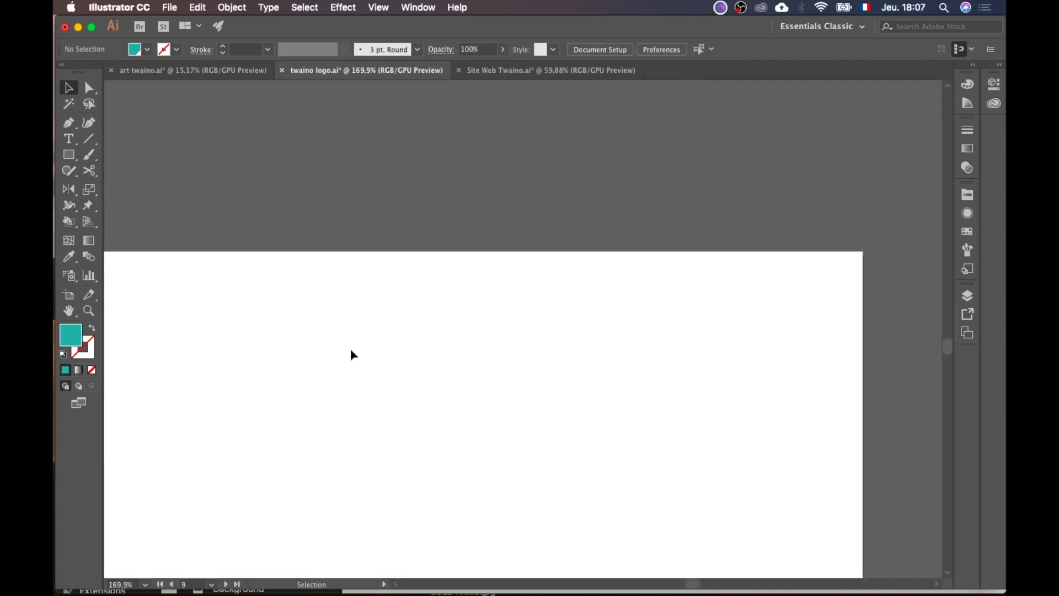
pyautogui.scroll(-3, 353, 355)
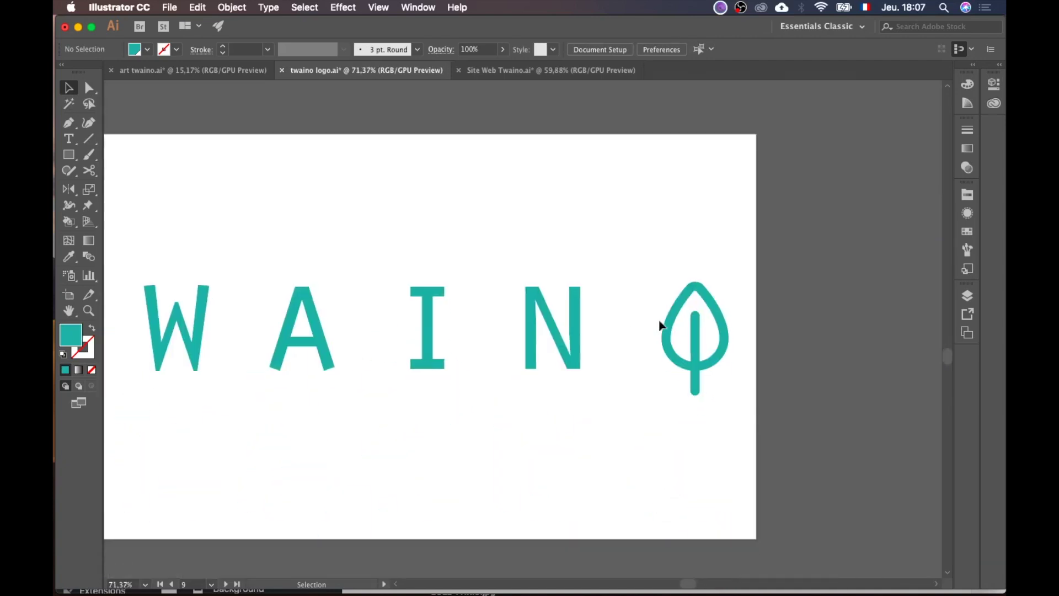
# Step: Paste a copy of the logo's leaf and scale it down into the smallest teal square
pyautogui.doubleClick(673, 335)
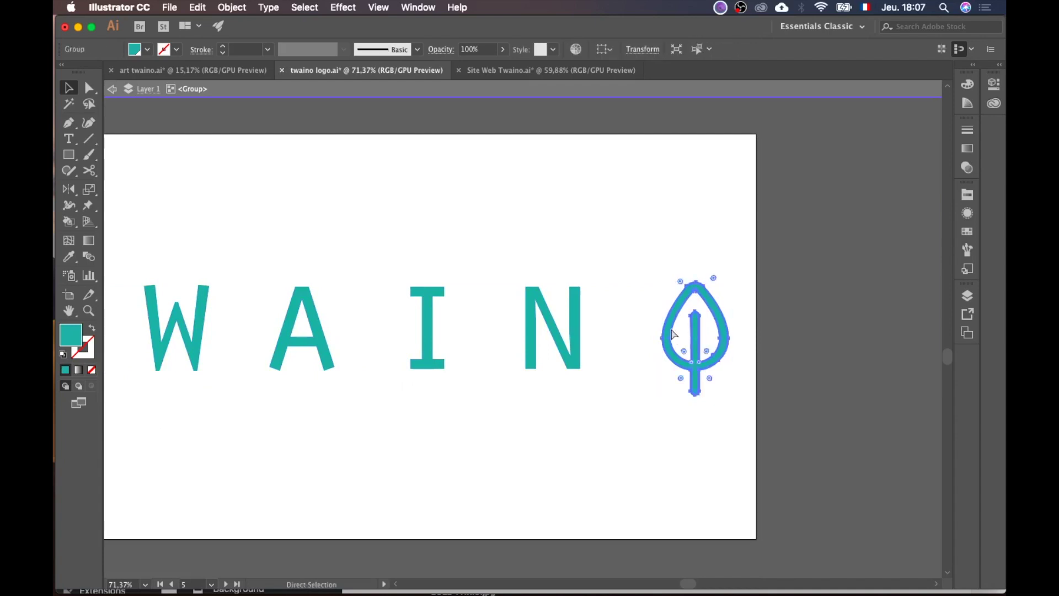
pyautogui.click(835, 367)
pyautogui.scroll(-4, 835, 369)
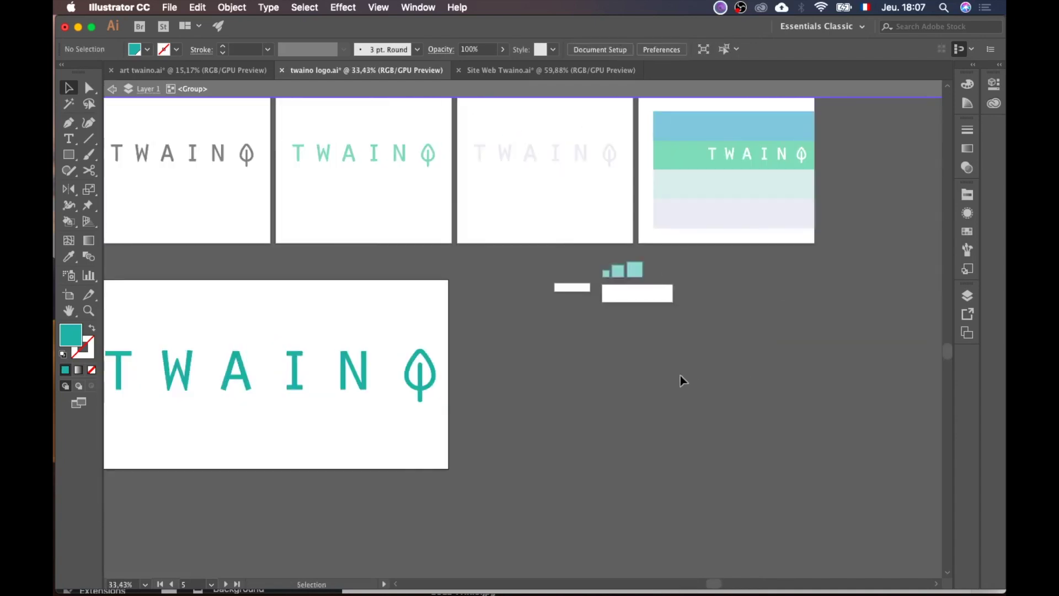
pyautogui.press('Escape')
pyautogui.scroll(9, 683, 380)
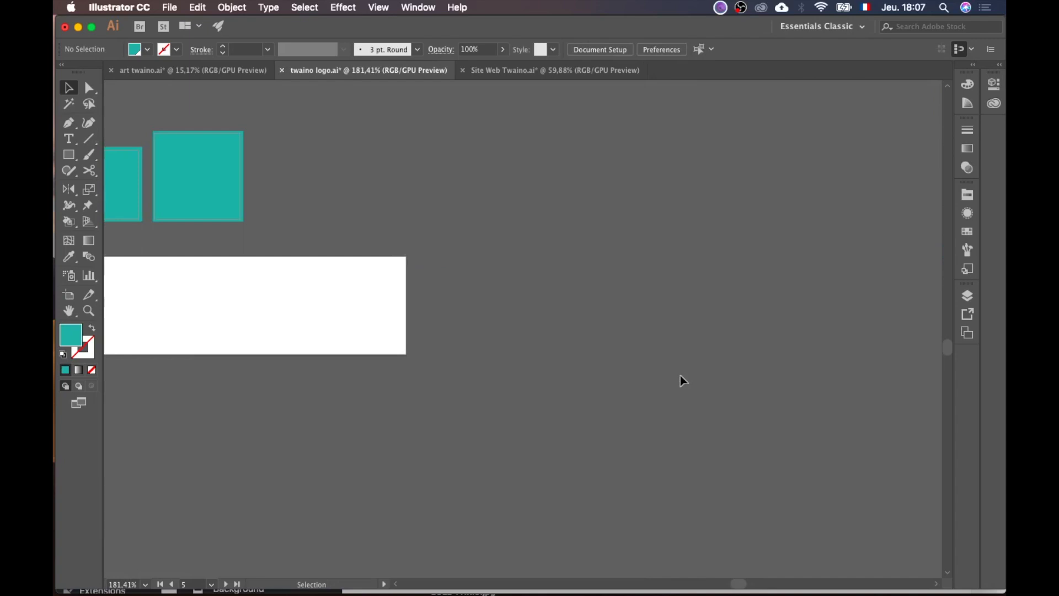
pyautogui.hscroll(-5, 683, 380)
pyautogui.press('super+v')
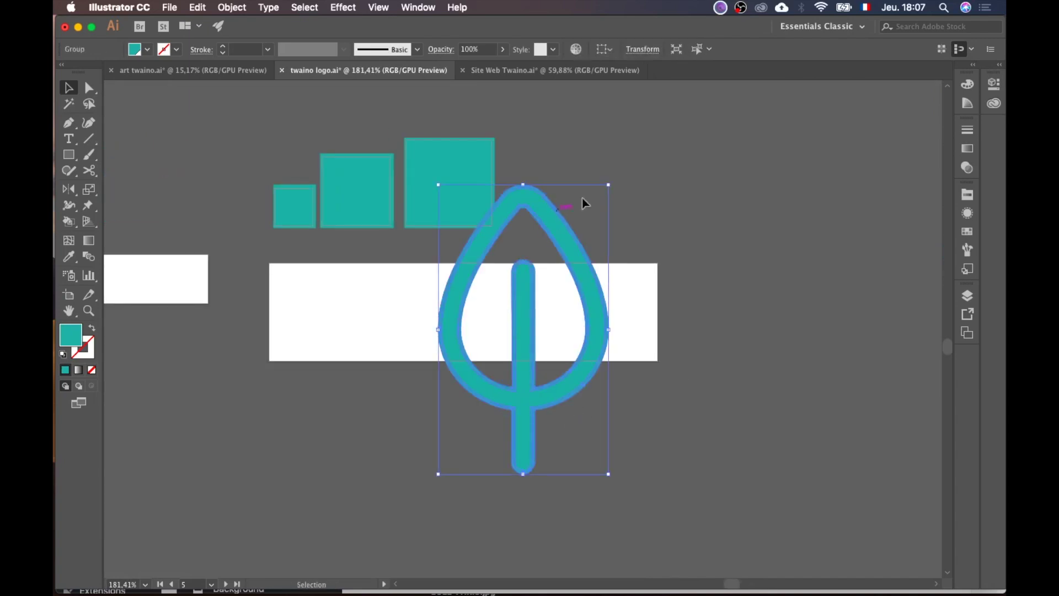
pyautogui.moveTo(610, 183); pyautogui.dragTo(461, 263)
pyautogui.press('super+z')
pyautogui.moveTo(612, 187); pyautogui.dragTo(298, 213)
pyautogui.scroll(5, 298, 213)
pyautogui.scroll(1, 301, 215)
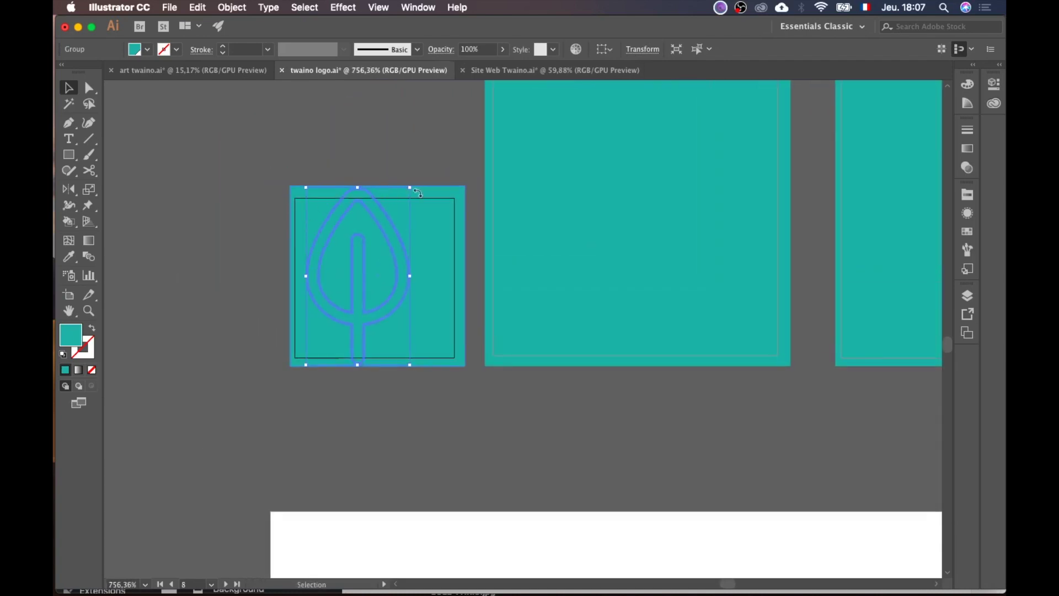
pyautogui.moveTo(412, 188); pyautogui.dragTo(386, 198)
pyautogui.moveTo(378, 268); pyautogui.dragTo(402, 253)
# Step: Fill the small leaf with white and enlarge it slightly within its square
pyautogui.doubleClick(79, 332)
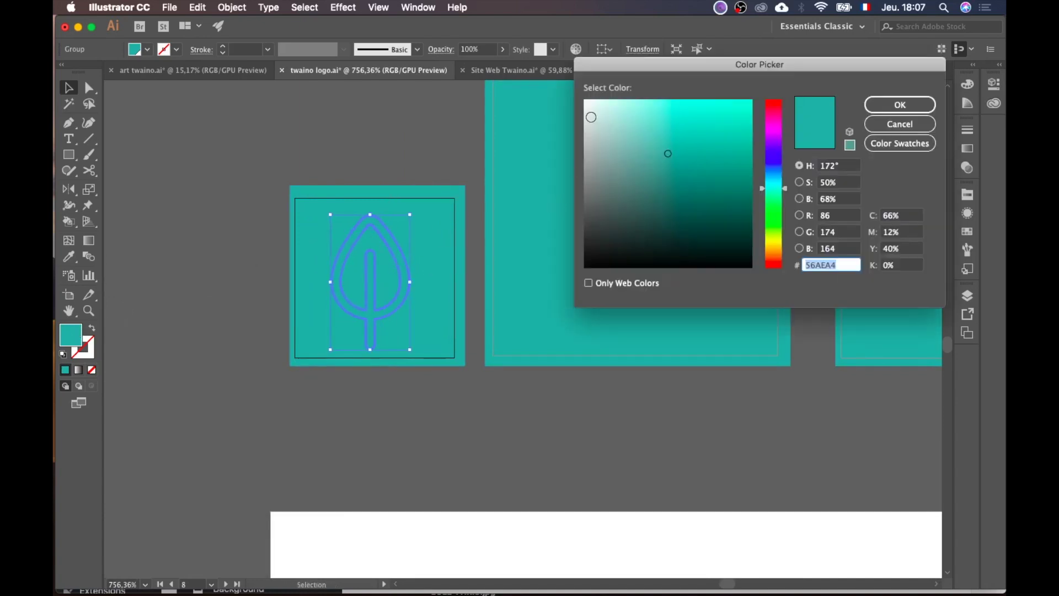
pyautogui.click(591, 101)
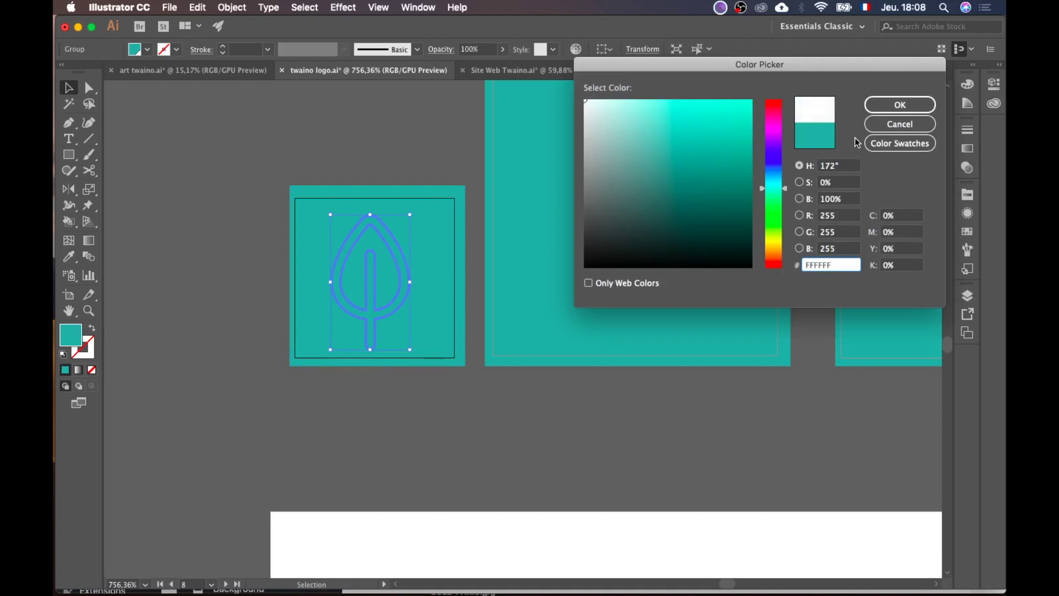
pyautogui.click(884, 106)
pyautogui.click(227, 218)
pyautogui.click(396, 257)
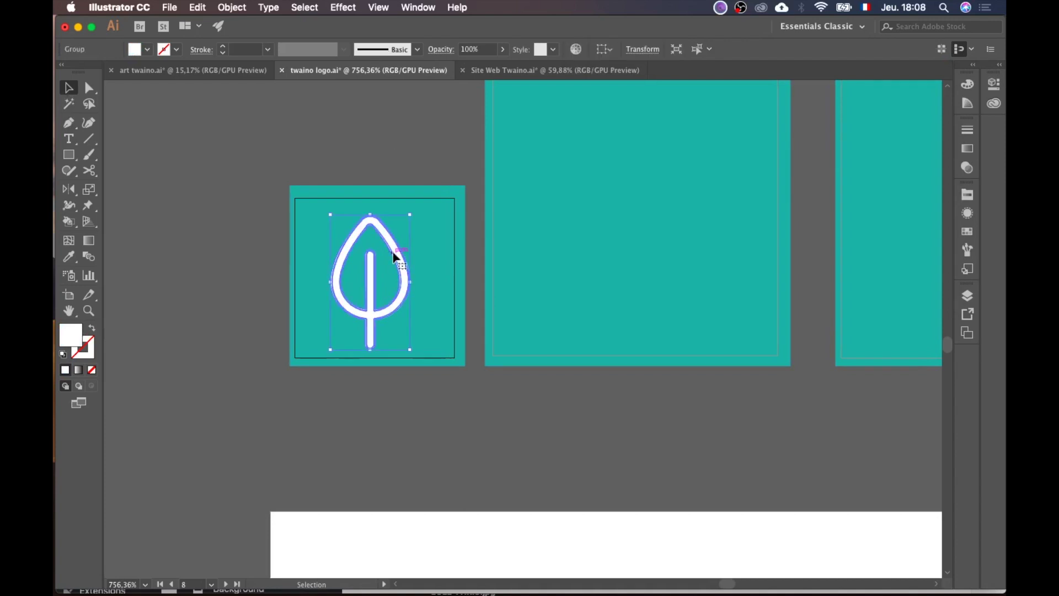
pyautogui.moveTo(413, 214); pyautogui.dragTo(422, 200)
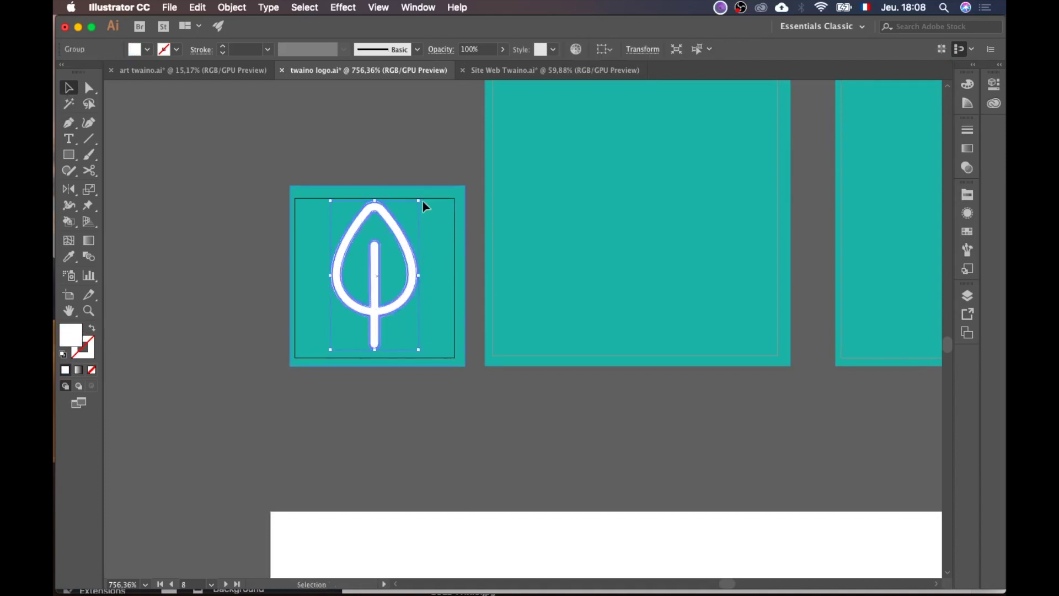
# Step: Centre the small leaf horizontally and vertically, aligned to its artboard
pyautogui.click(605, 49)
pyautogui.click(626, 95)
pyautogui.click(646, 49)
pyautogui.click(701, 49)
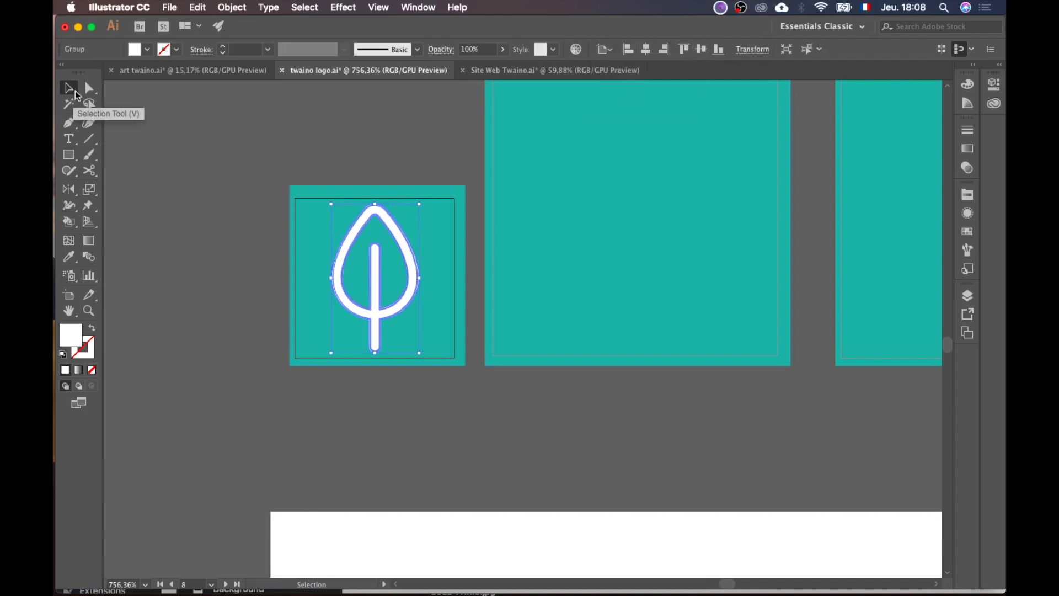
pyautogui.click(185, 193)
# Step: Copy the white leaf into the middle square, enlarge it and centre it on the artboard
pyautogui.scroll(-3, 573, 366)
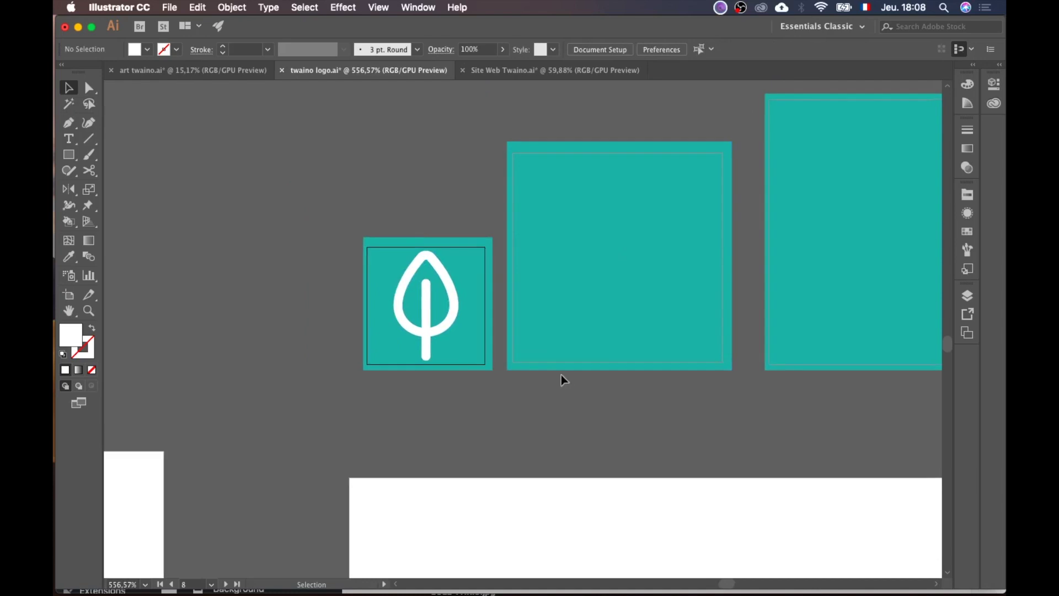
pyautogui.click(433, 312)
pyautogui.press('super+c')
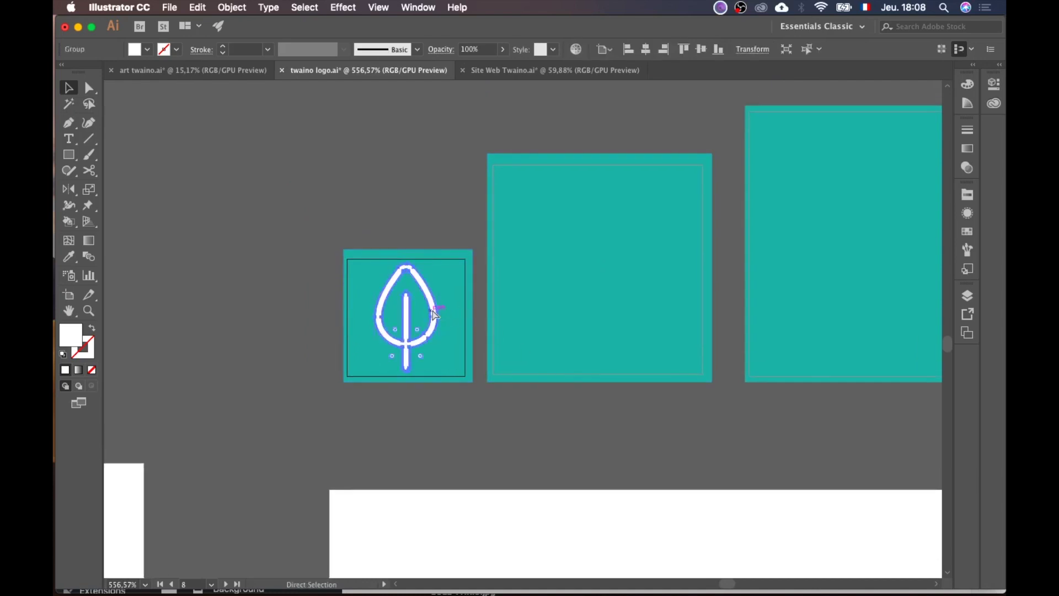
pyautogui.press('super+v')
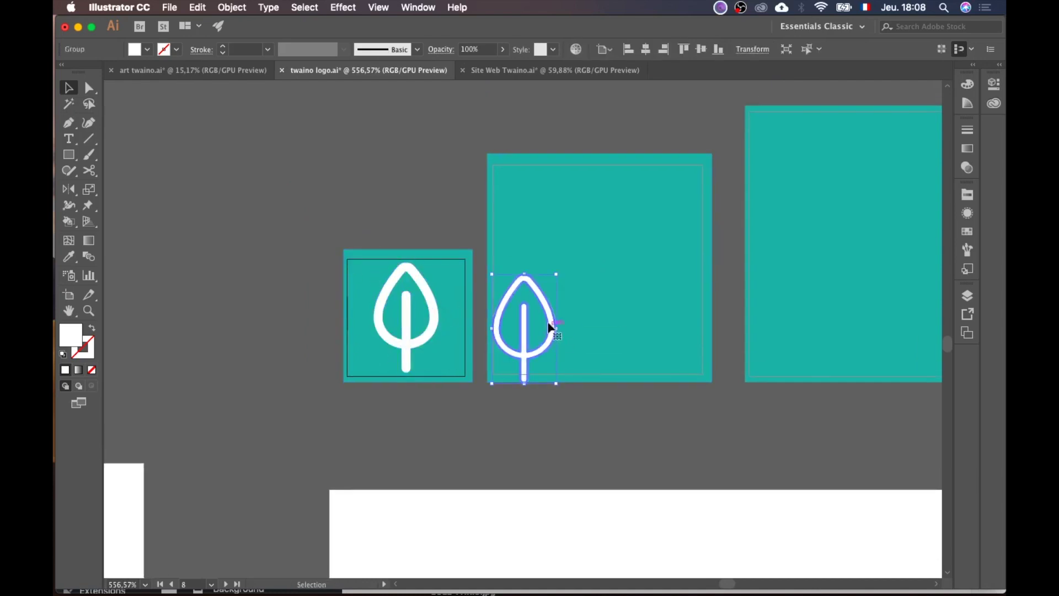
pyautogui.moveTo(548, 314); pyautogui.dragTo(564, 304)
pyautogui.moveTo(574, 265); pyautogui.dragTo(660, 172)
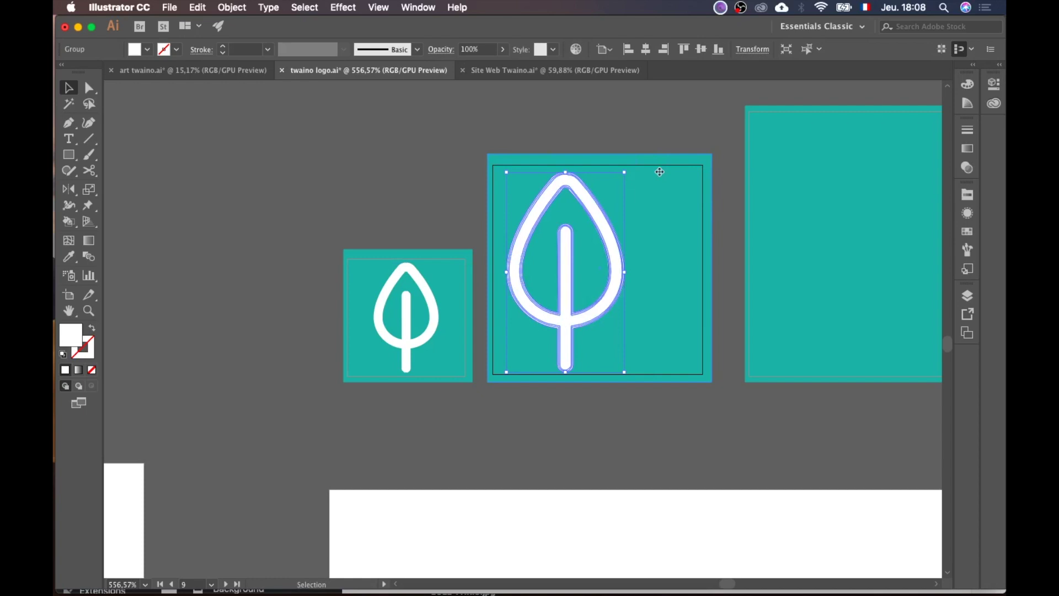
pyautogui.click(645, 49)
pyautogui.click(701, 49)
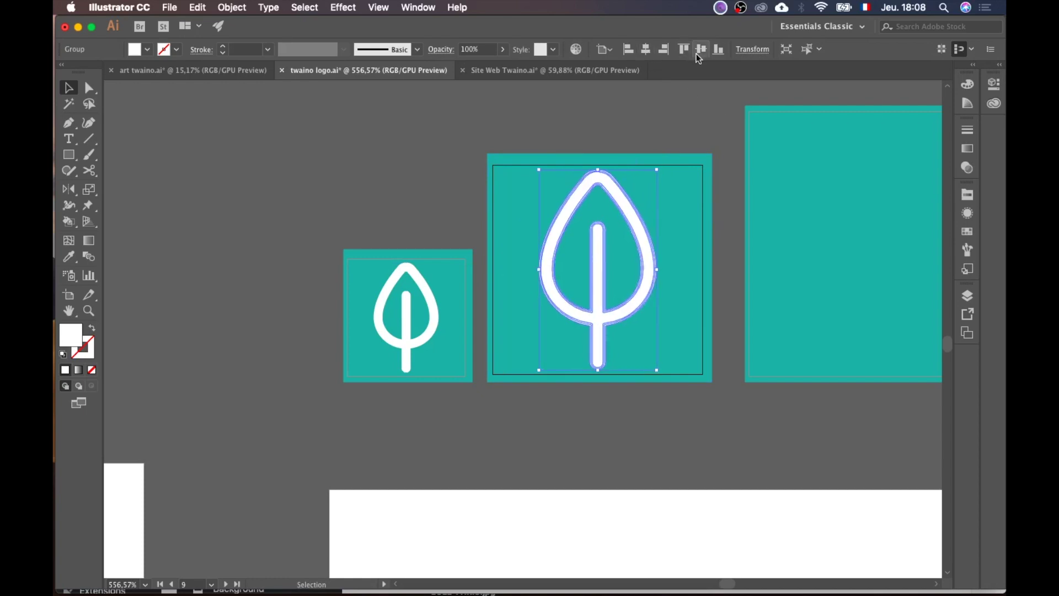
pyautogui.click(677, 140)
# Step: Copy the leaf into the largest square, enlarge it and centre it horizontally
pyautogui.hscroll(5, 677, 140)
pyautogui.click(447, 254)
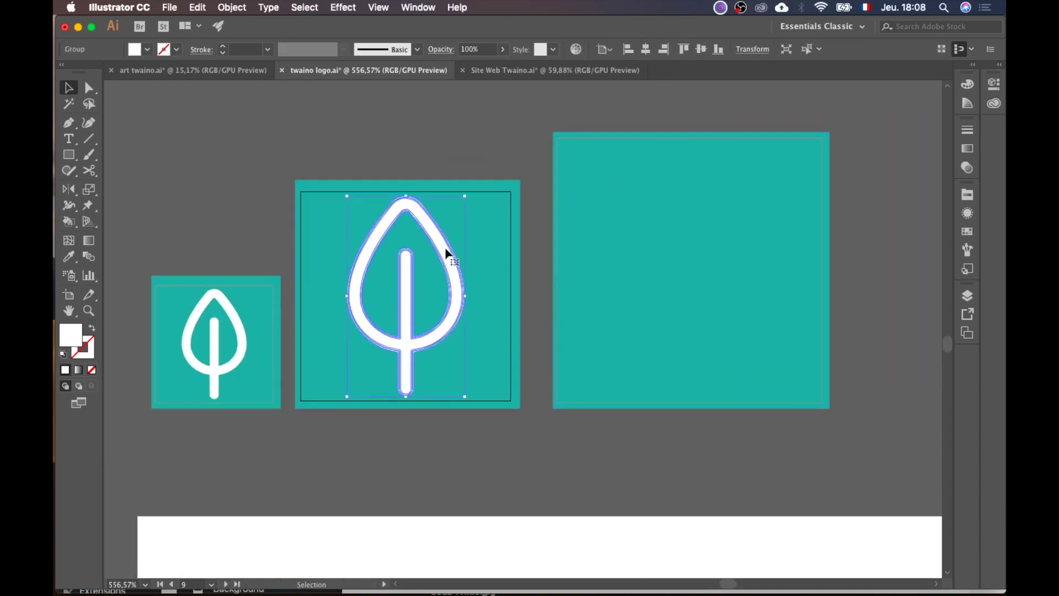
pyautogui.press('super+c')
pyautogui.press('super+v')
pyautogui.moveTo(567, 298); pyautogui.dragTo(668, 213)
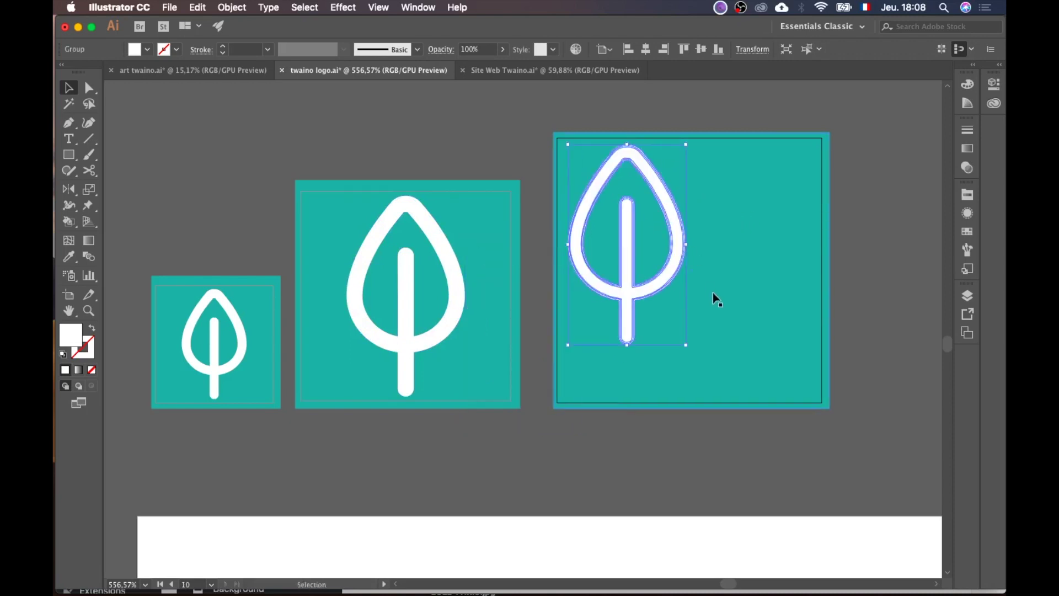
pyautogui.moveTo(686, 348); pyautogui.dragTo(742, 396)
pyautogui.click(647, 50)
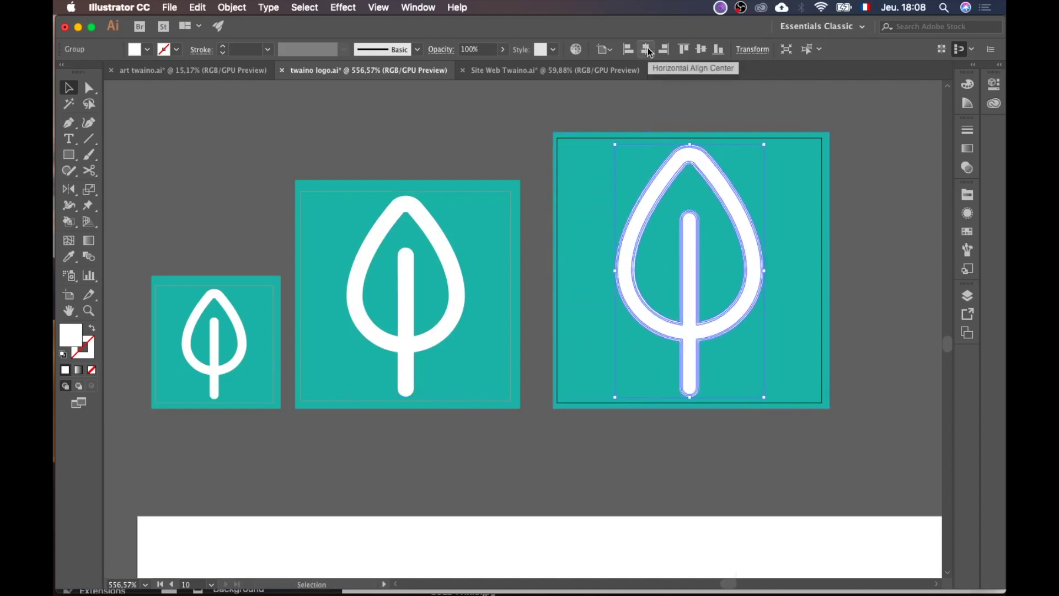
pyautogui.click(422, 149)
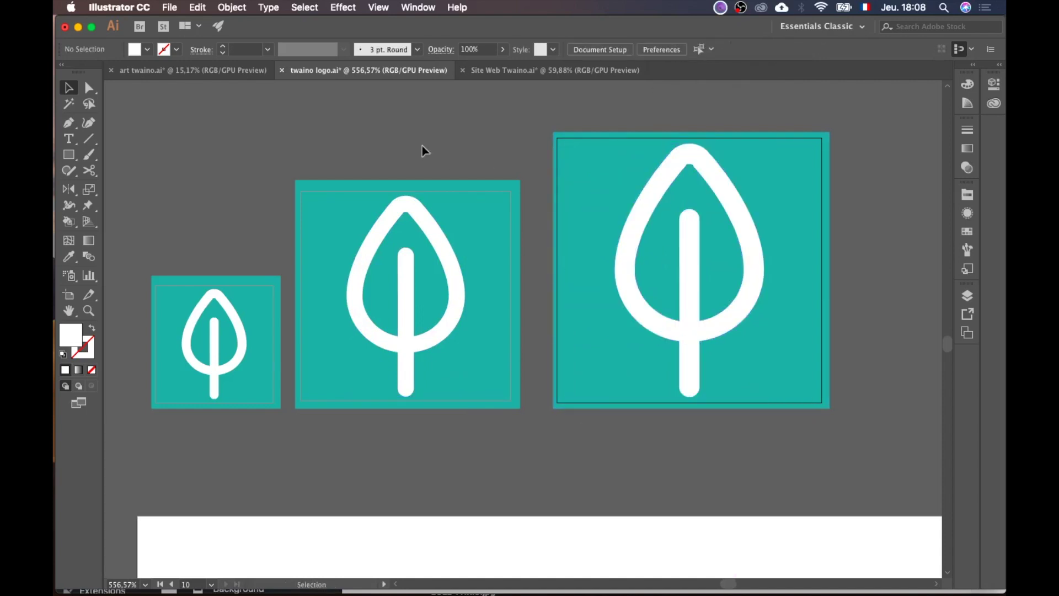
pyautogui.scroll(-2, 422, 147)
pyautogui.hscroll(-3, 422, 150)
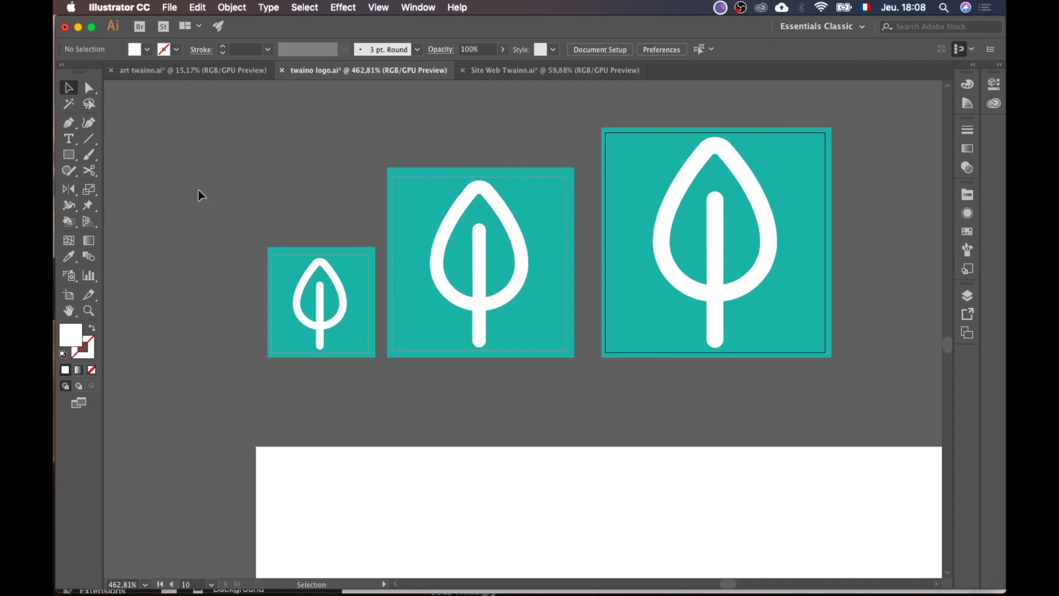
pyautogui.click(318, 294)
# Step: Export the 32 px square via Save for Web as PNG named twaino-Favicon-32
pyautogui.click(170, 7)
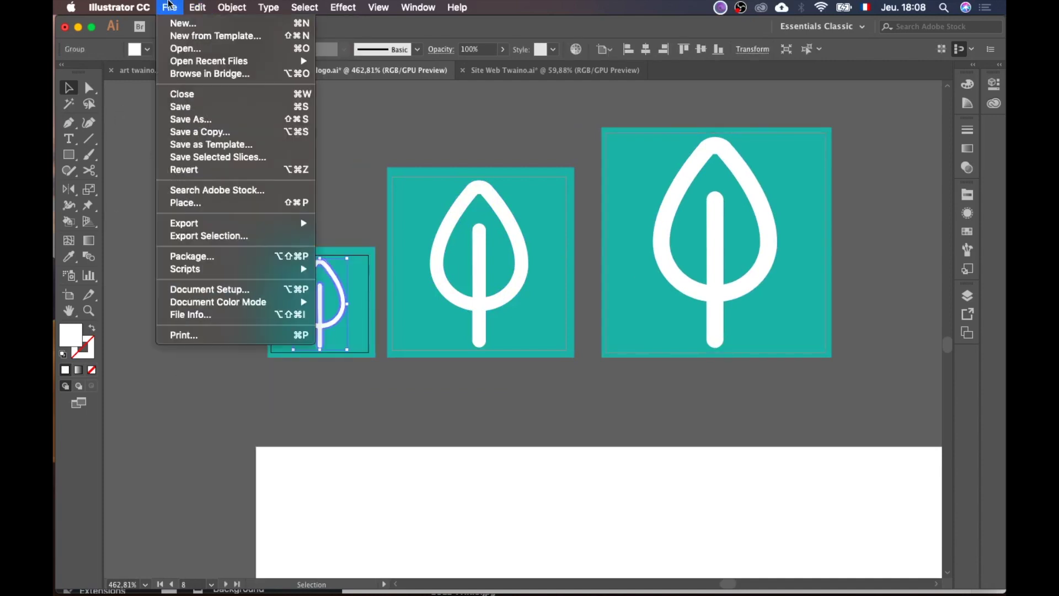
pyautogui.moveTo(255, 224)
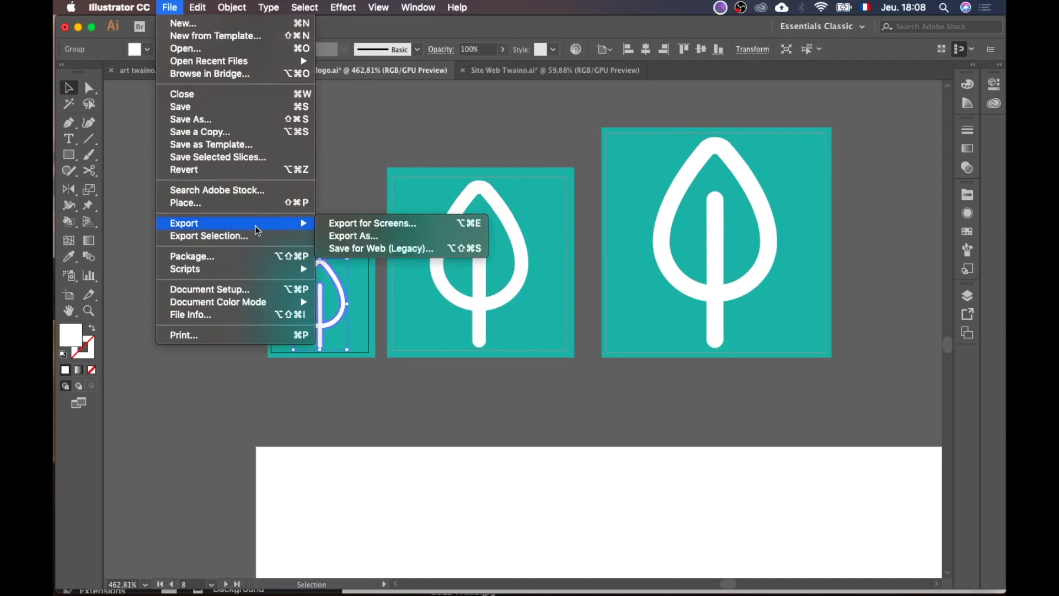
pyautogui.click(364, 249)
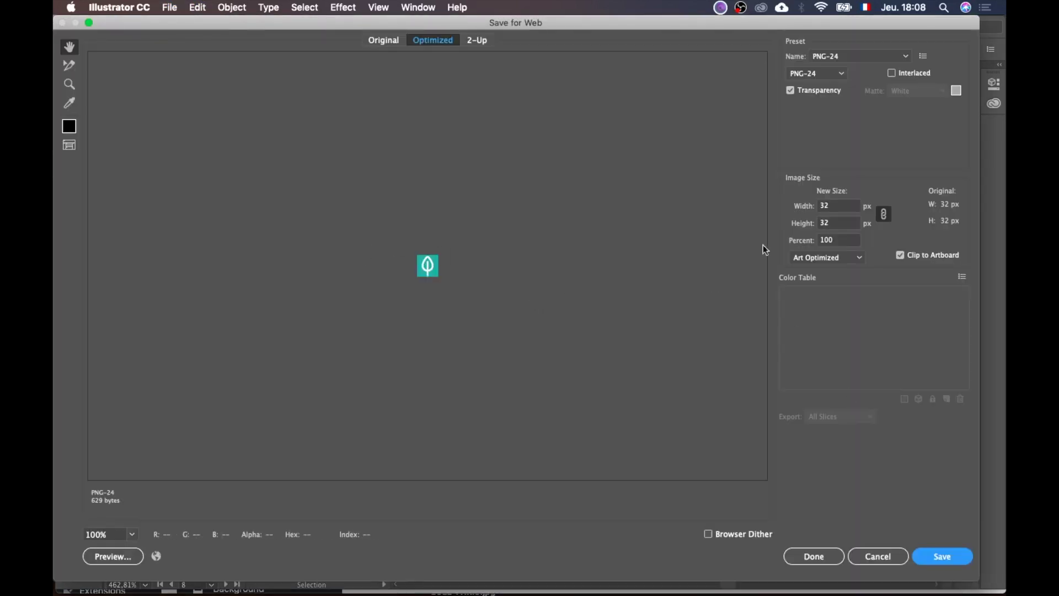
pyautogui.click(941, 553)
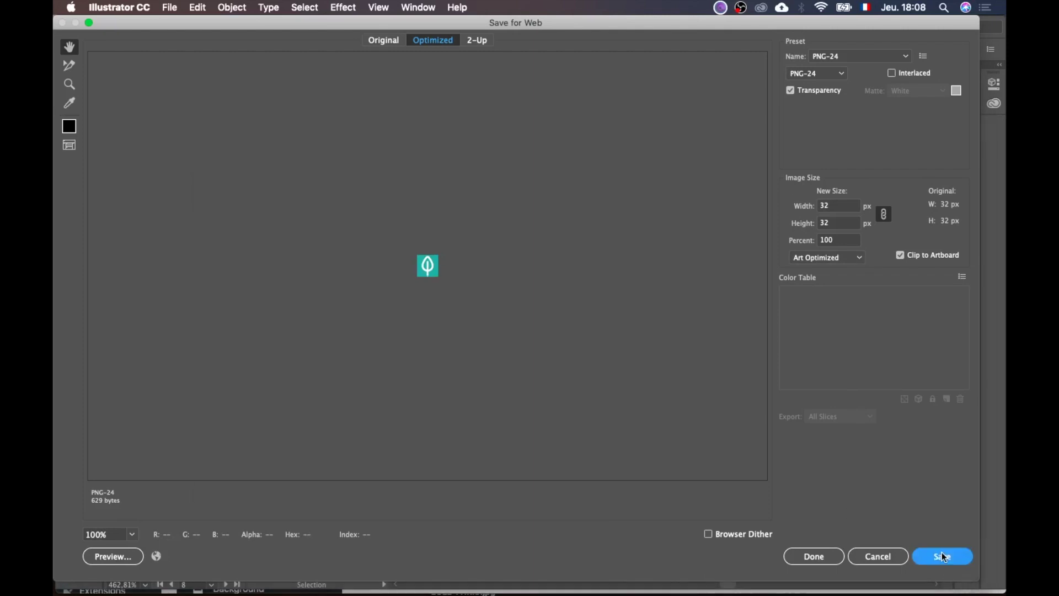
pyautogui.click(380, 92)
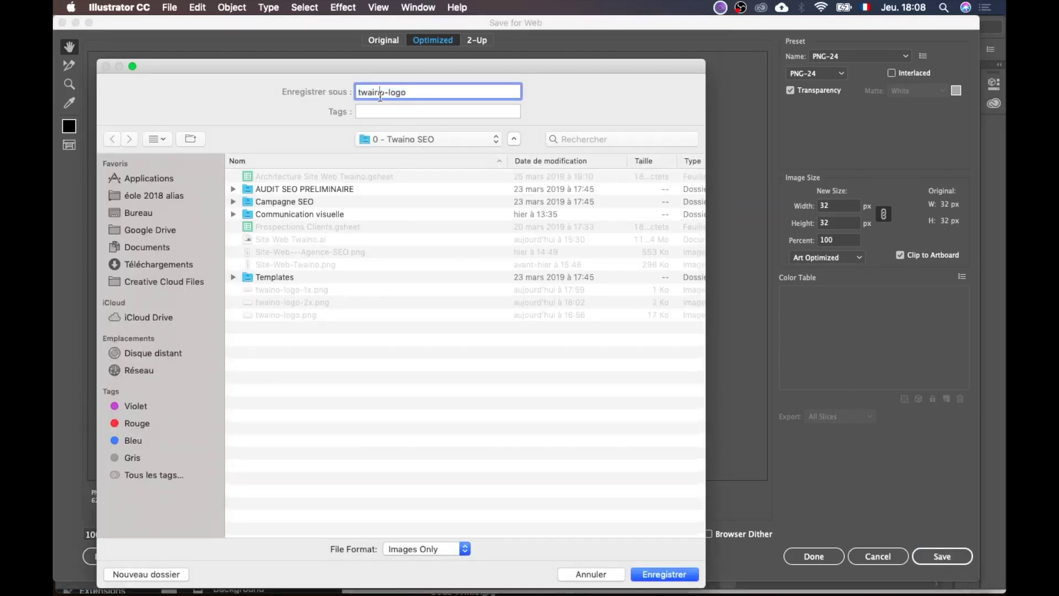
pyautogui.write('Favicon')
pyautogui.press('shift+super+Right')
pyautogui.press('BackSpace')
pyautogui.write('32')
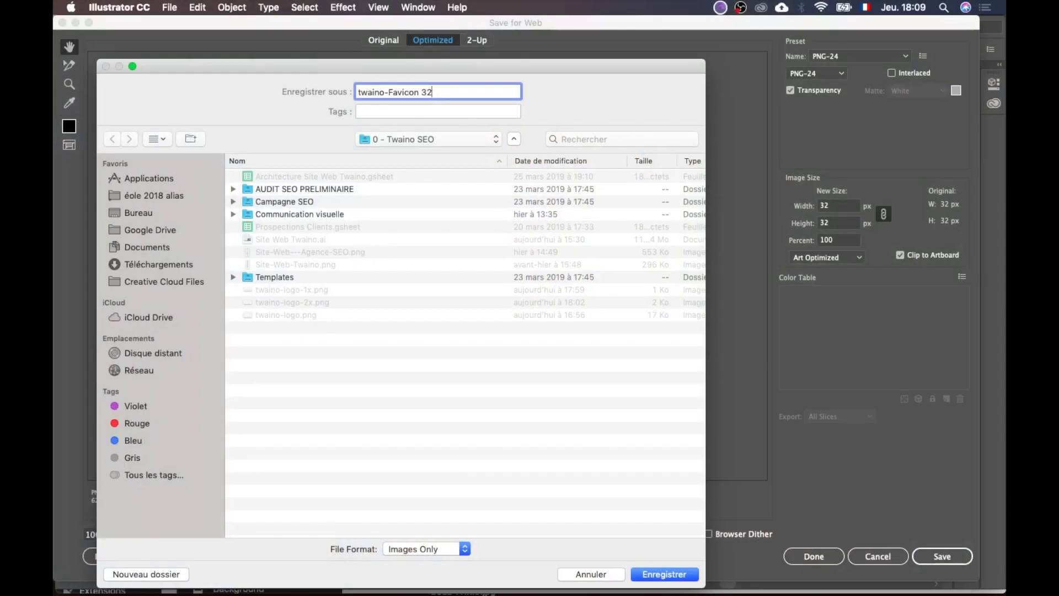
pyautogui.click(652, 573)
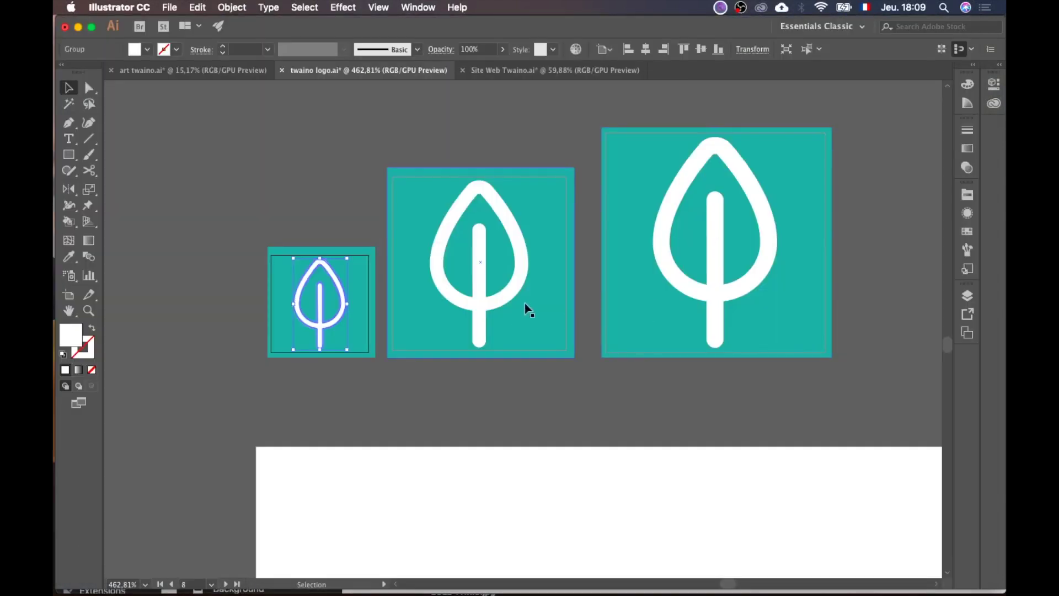
# Step: Export the middle 57 px square as PNG named twaino-Favicon-57
pyautogui.click(530, 308)
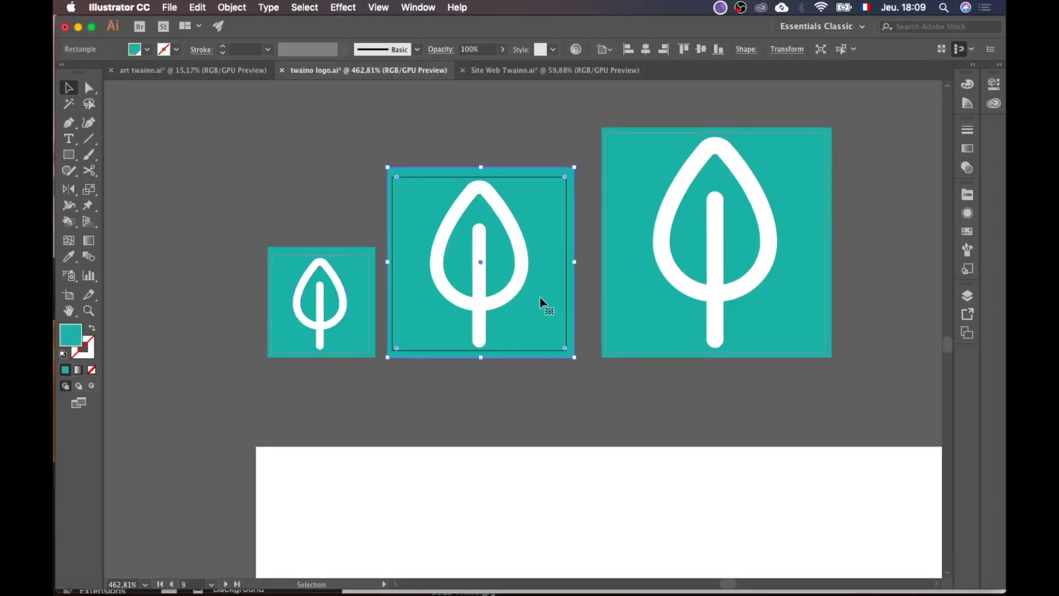
pyautogui.click(178, 7)
pyautogui.moveTo(292, 224)
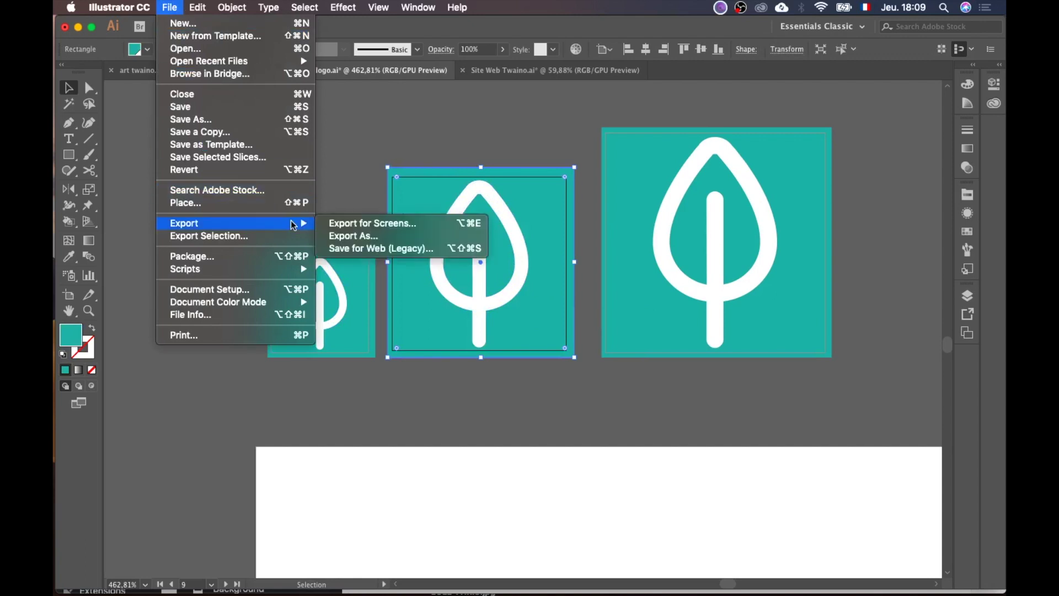
pyautogui.click(377, 249)
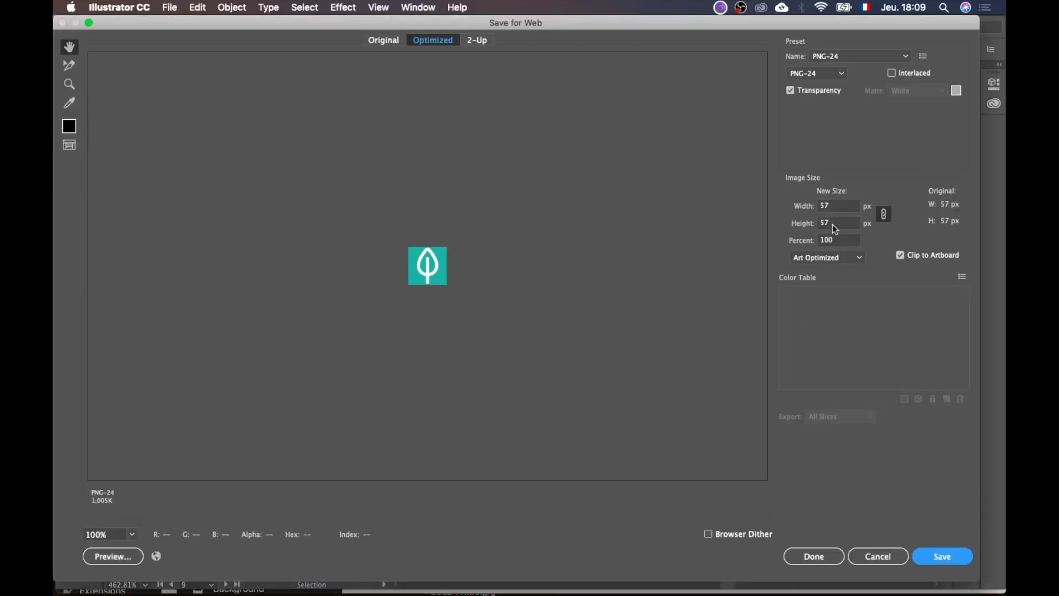
pyautogui.click(948, 558)
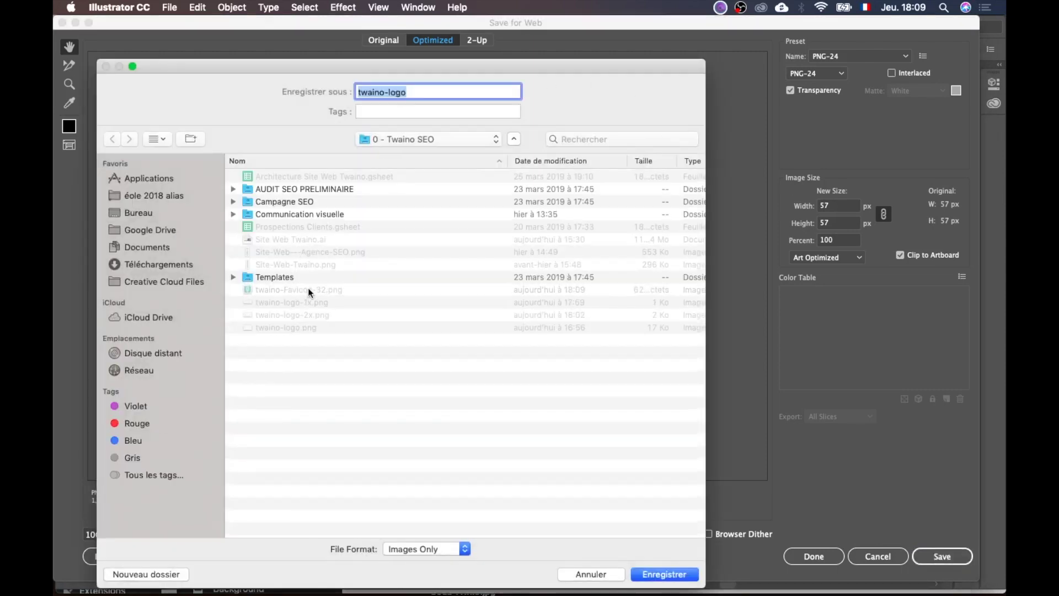
pyautogui.click(309, 291)
pyautogui.click(440, 92)
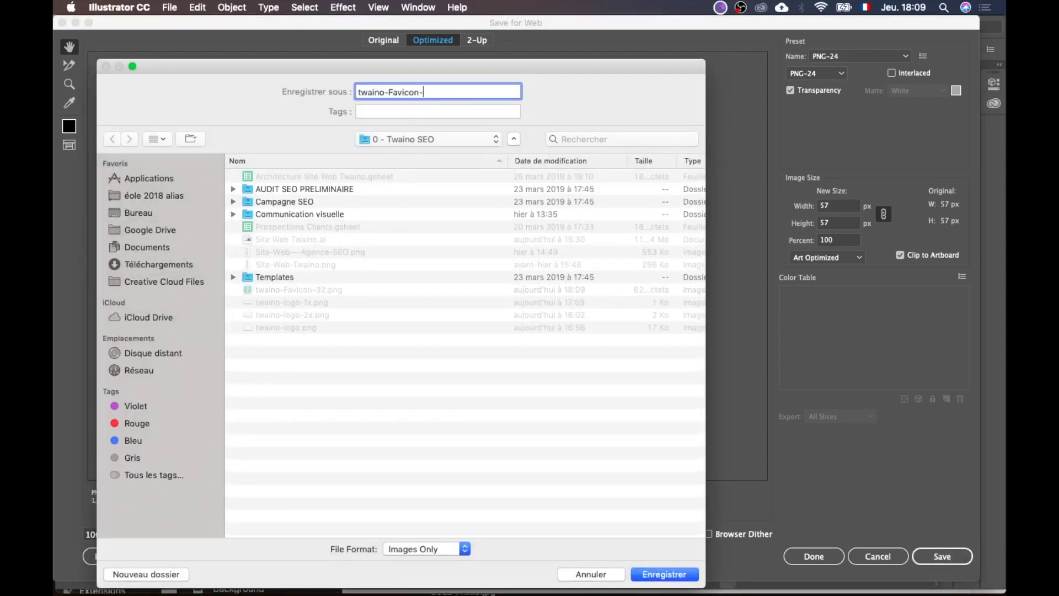
pyautogui.click(649, 575)
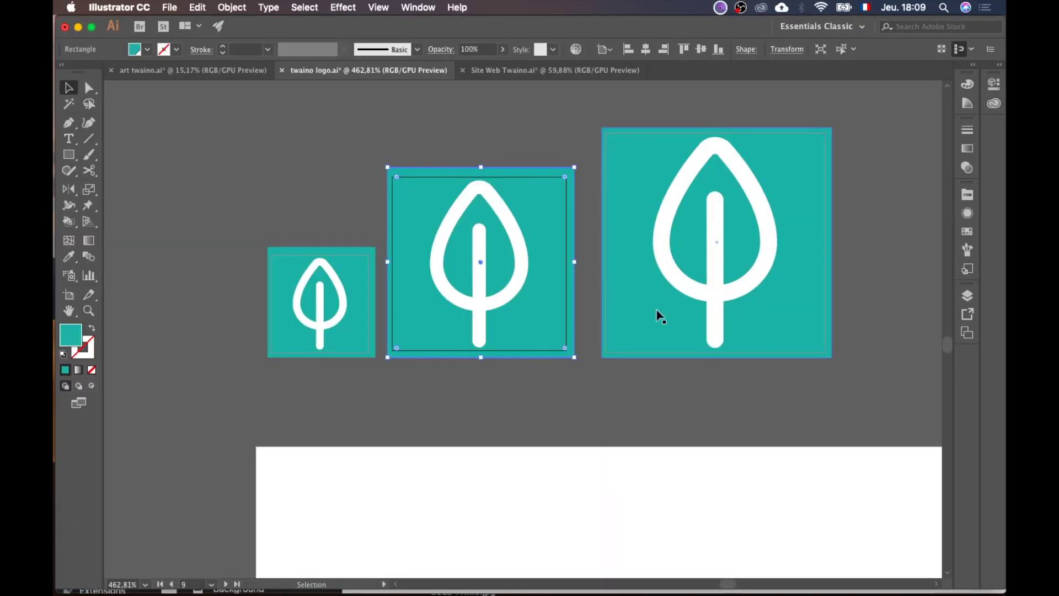
# Step: Export the large 72 px square as PNG named twaino-Favicon-72
pyautogui.hscroll(3, 664, 308)
pyautogui.click(709, 189)
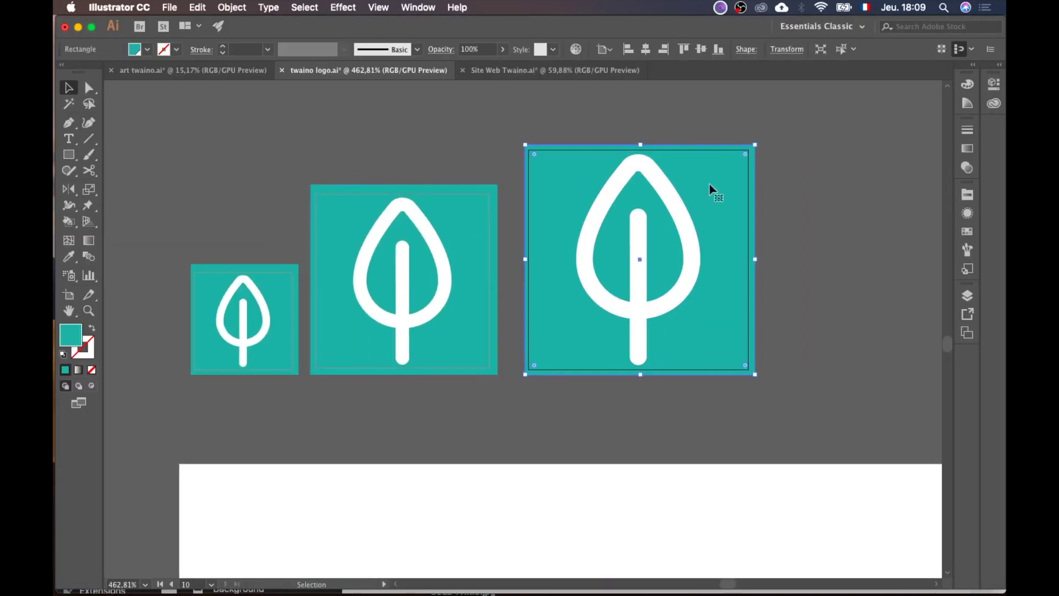
pyautogui.click(173, 7)
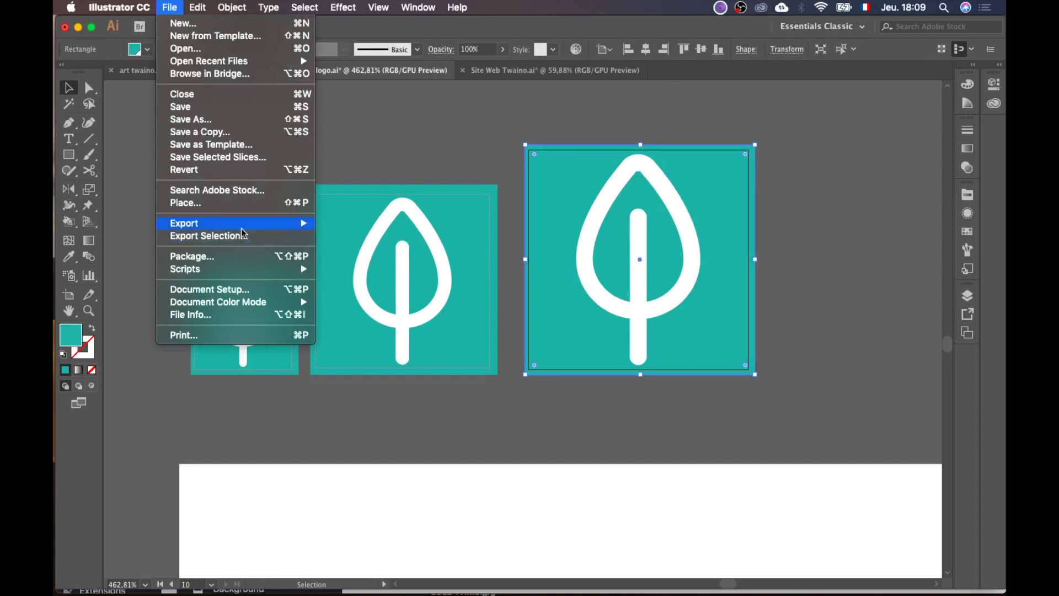
pyautogui.moveTo(253, 224)
pyautogui.click(395, 248)
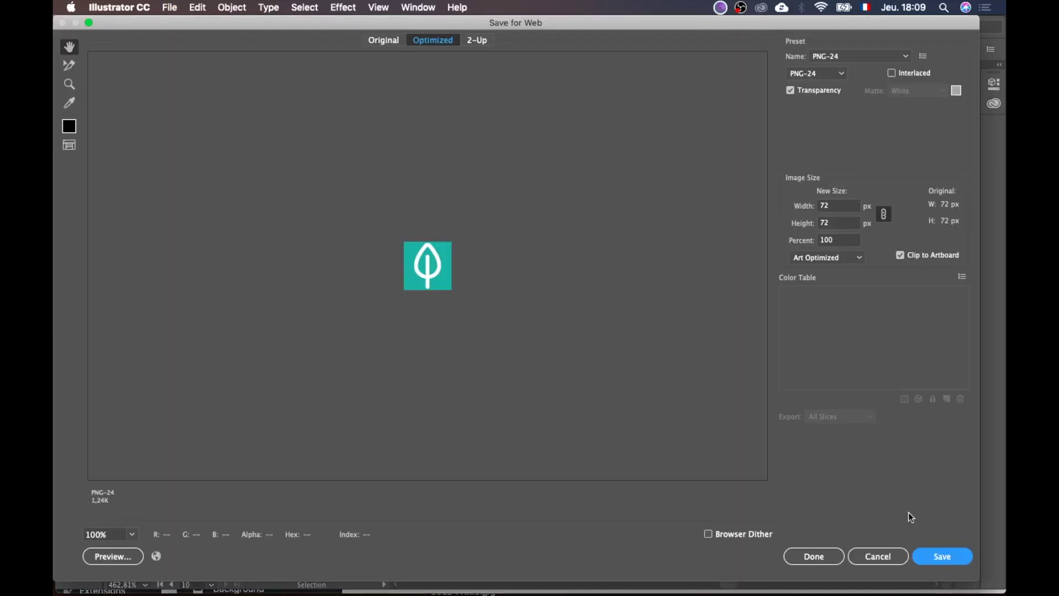
pyautogui.click(936, 557)
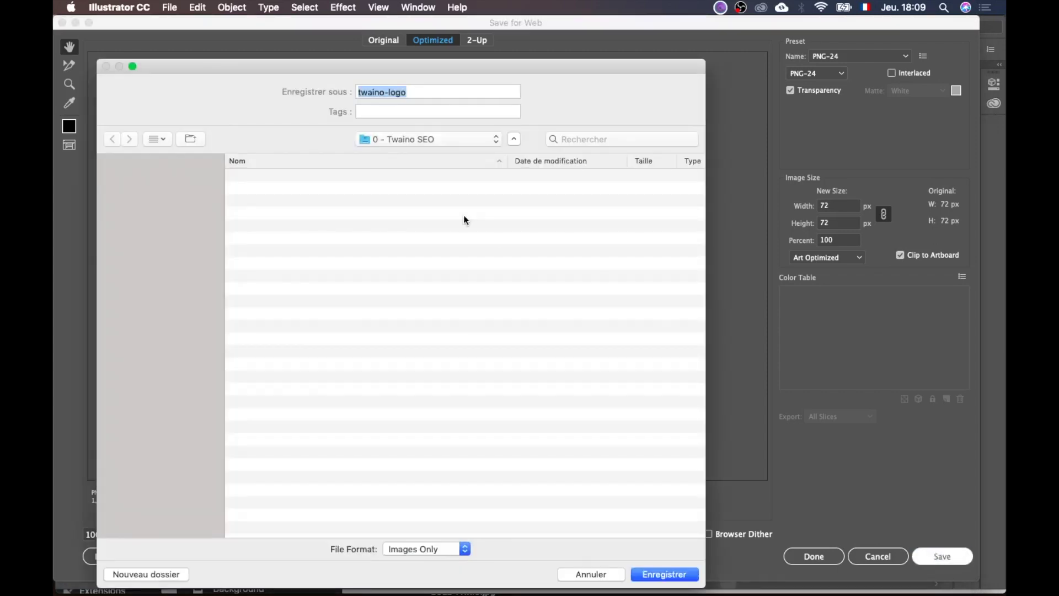
pyautogui.click(292, 290)
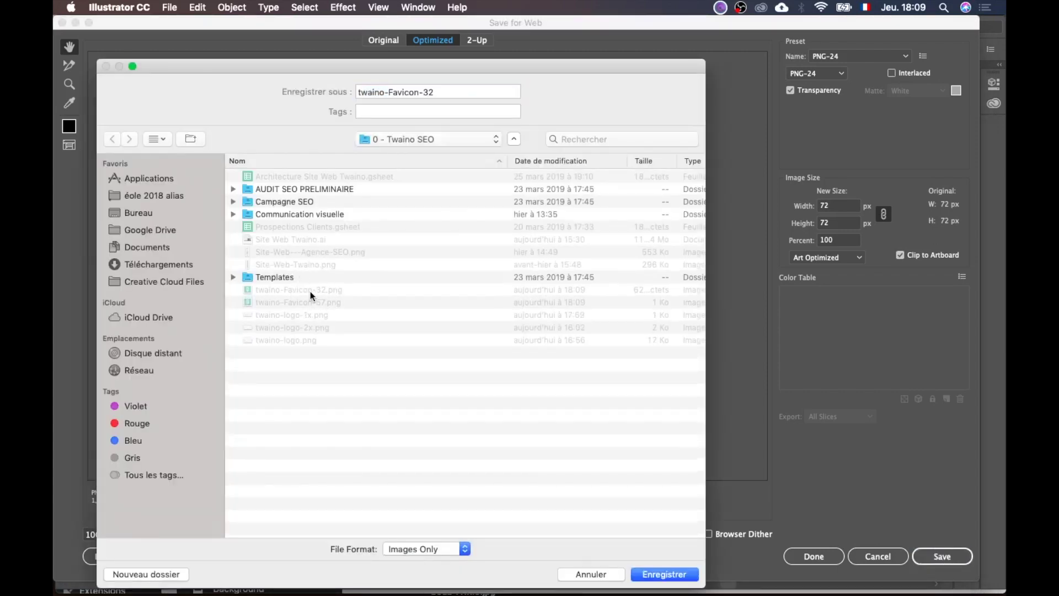
pyautogui.click(429, 91)
pyautogui.press('BackSpace')
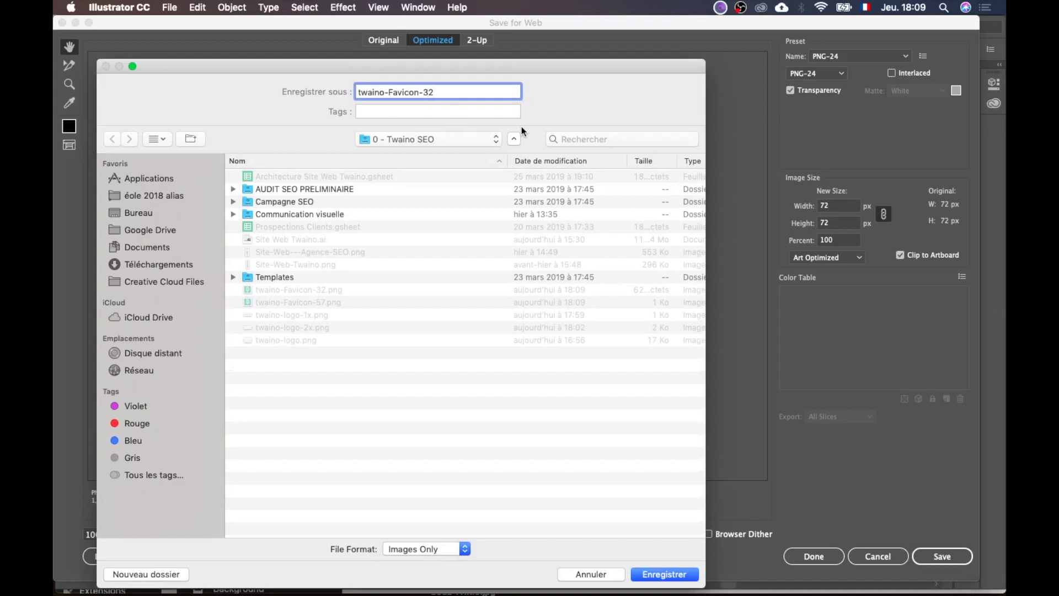
pyautogui.write('7')
pyautogui.click(668, 575)
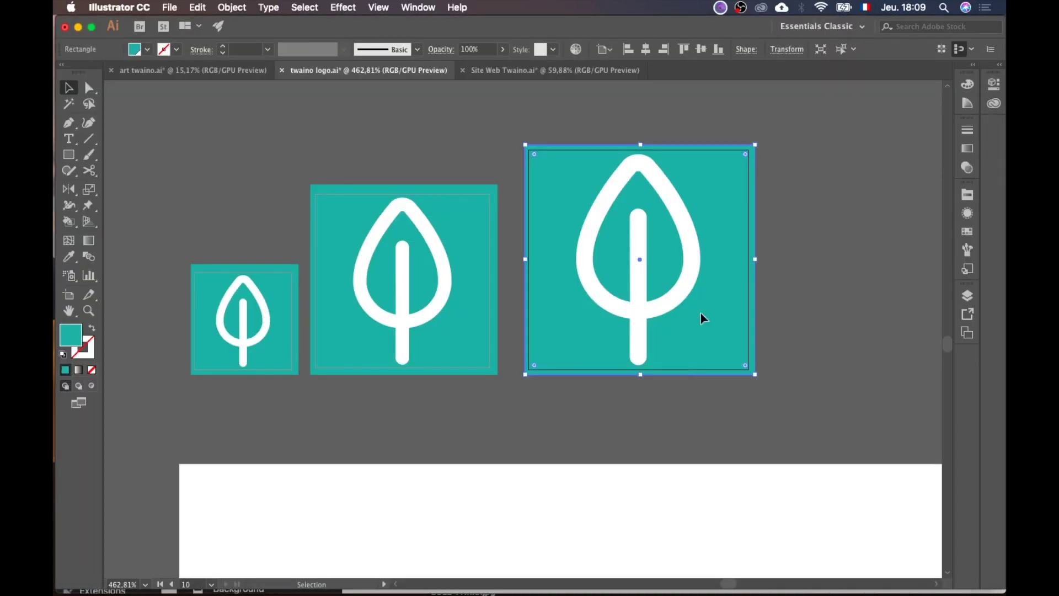
pyautogui.scroll(-2, 701, 317)
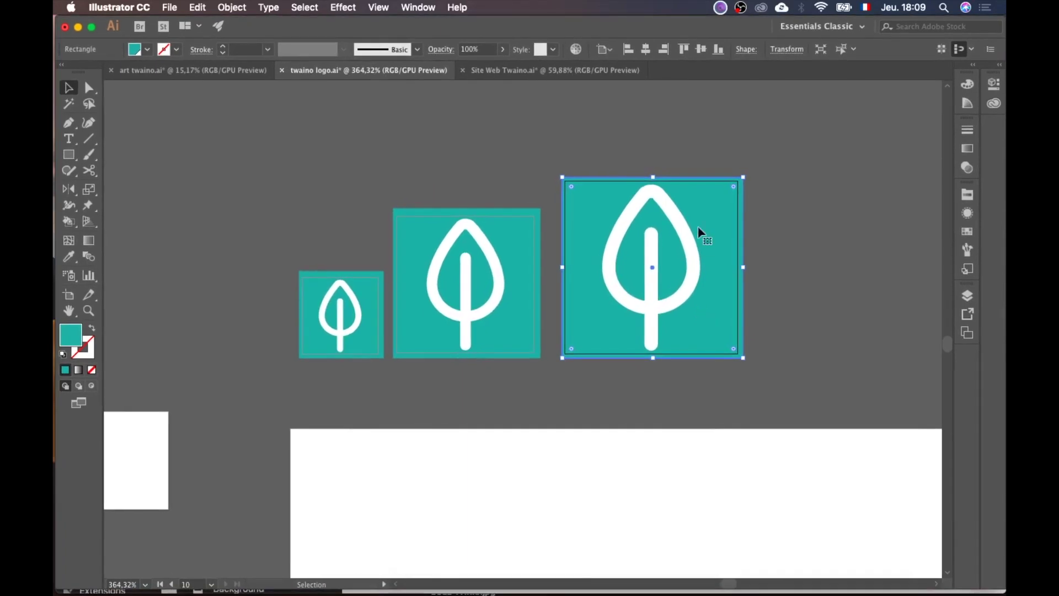
pyautogui.hotkey('ctrl', 'Up')
# Step: Upload twaino-Favicon-32.png in the Favicon media dialog of Avada Theme Options
pyautogui.click(411, 216)
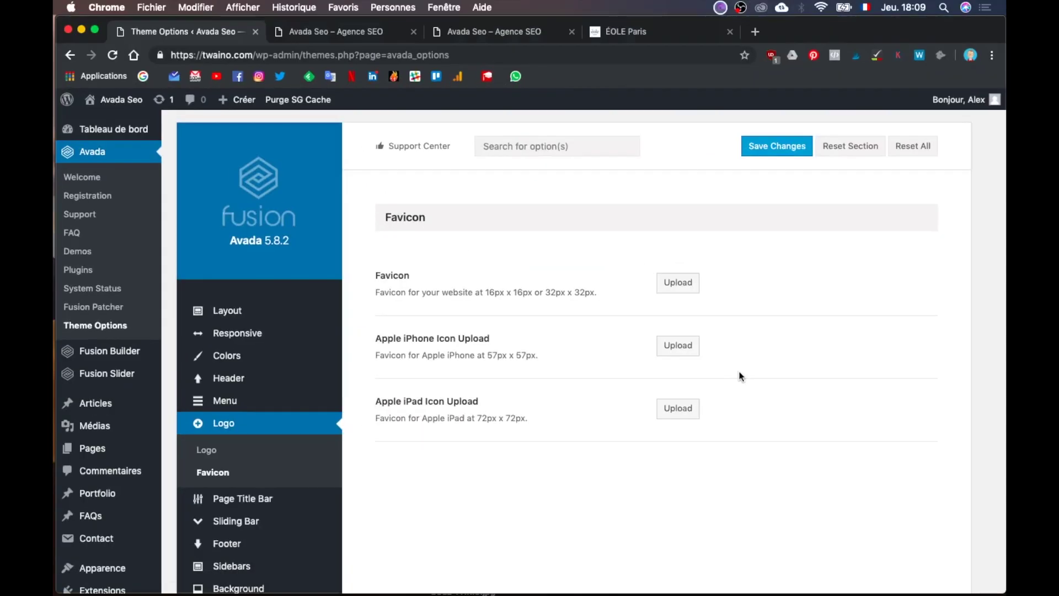
pyautogui.click(678, 283)
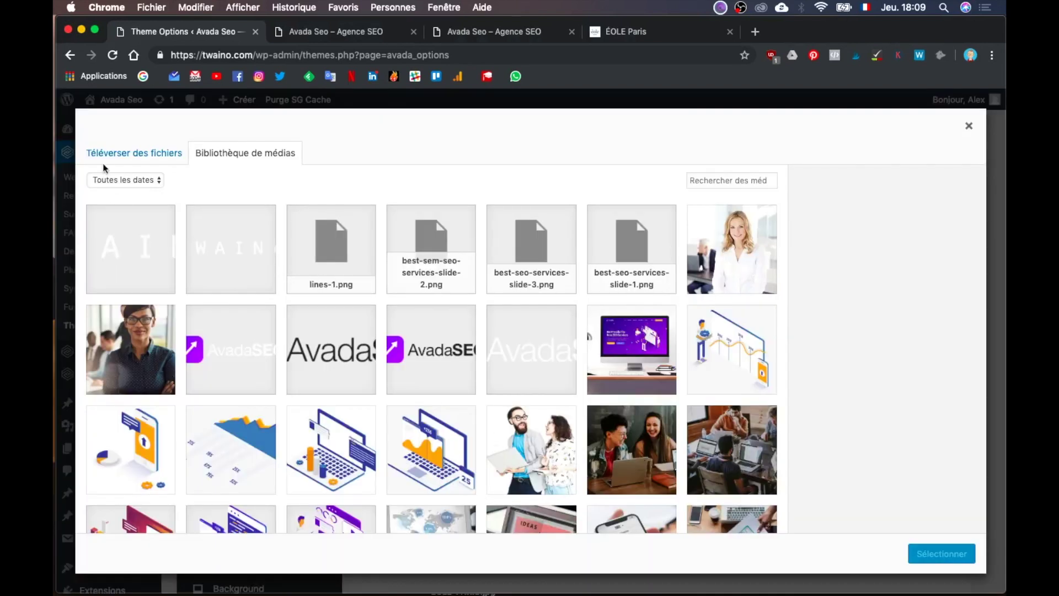
pyautogui.click(113, 157)
pyautogui.click(533, 342)
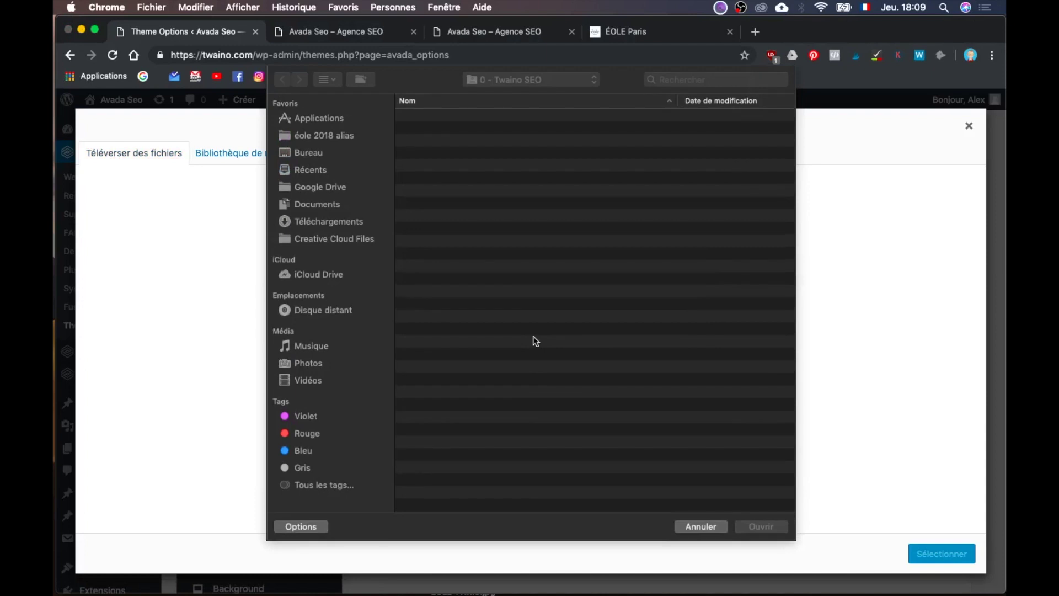
pyautogui.click(498, 230)
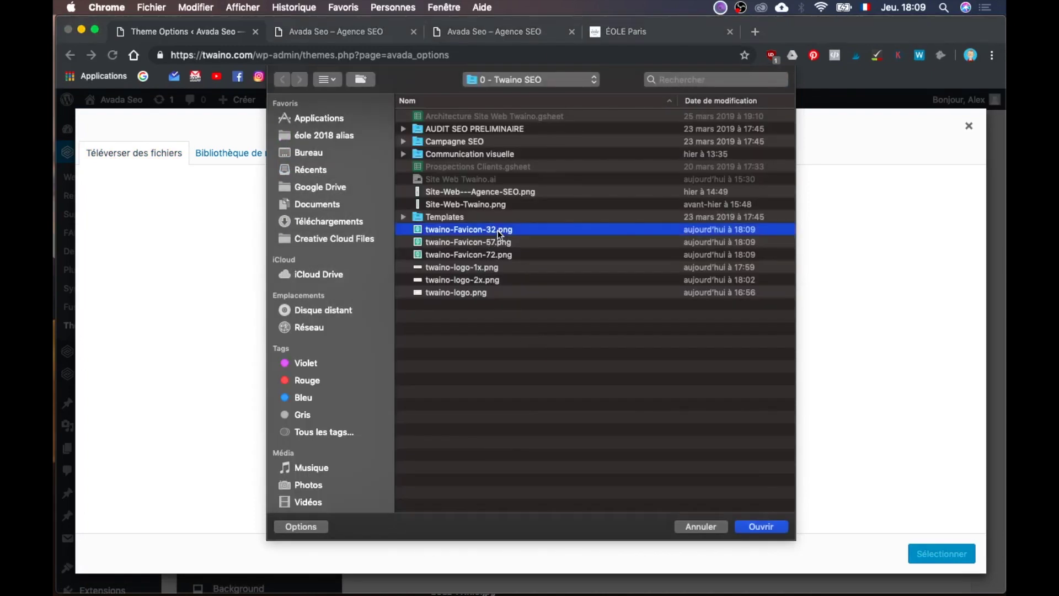
pyautogui.click(770, 525)
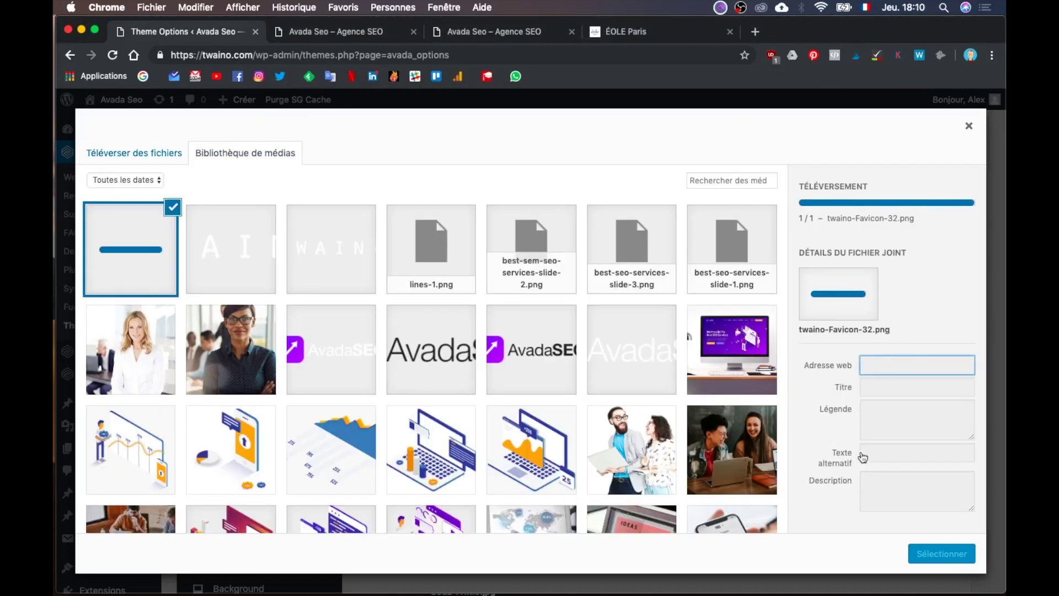
# Step: Set the alt text to 'twaino Favicon 32' and select it as the favicon
pyautogui.tripleClick(920, 324)
pyautogui.press('super+c')
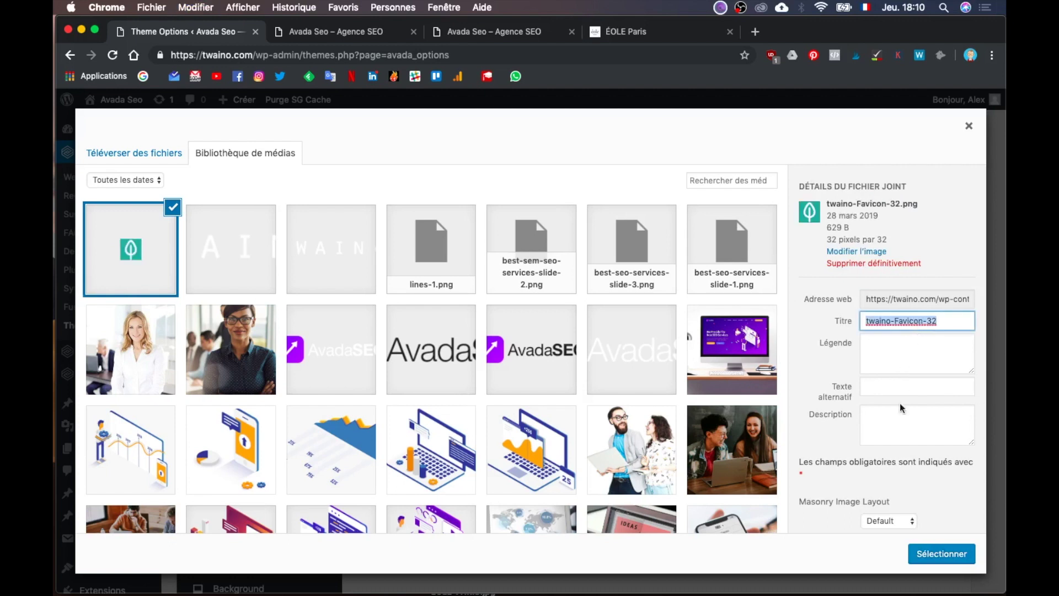
pyautogui.click(907, 389)
pyautogui.press('super+v')
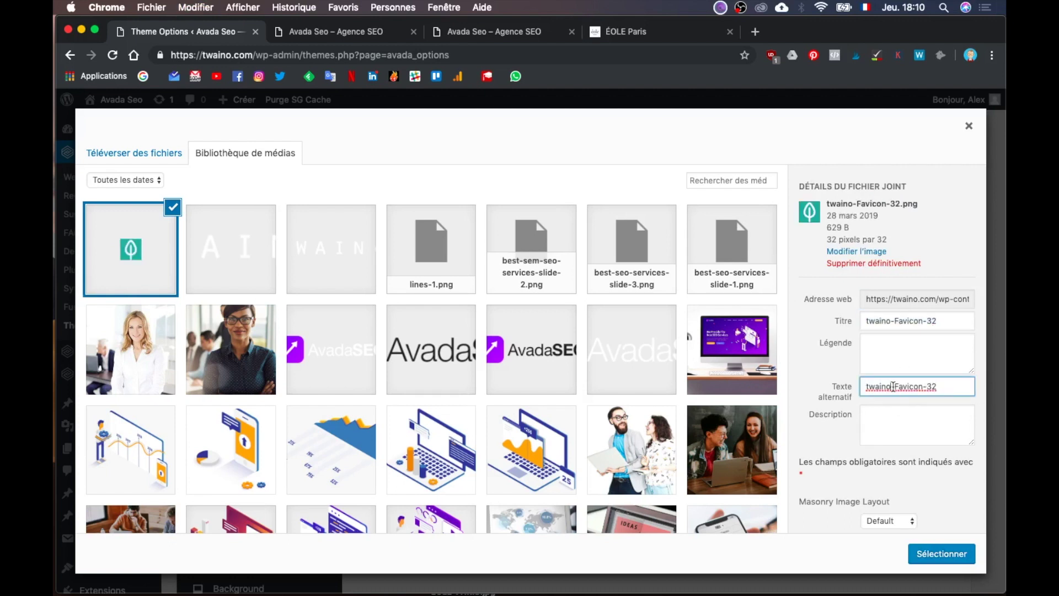
pyautogui.press('BackSpace')
pyautogui.click(943, 554)
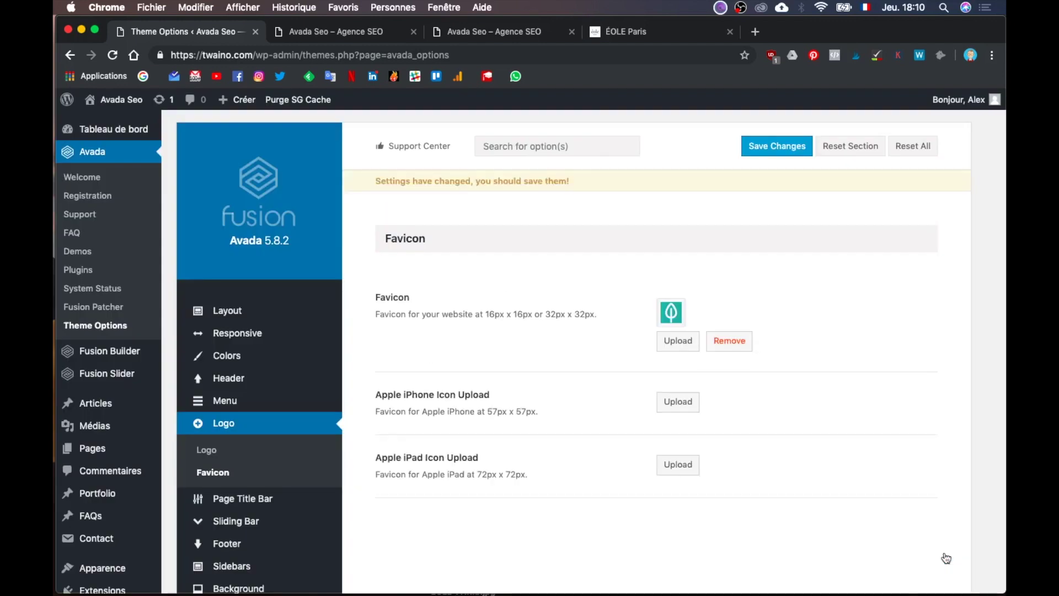
# Step: Upload twaino-Favicon-57.png for the Apple iPhone icon
pyautogui.click(678, 404)
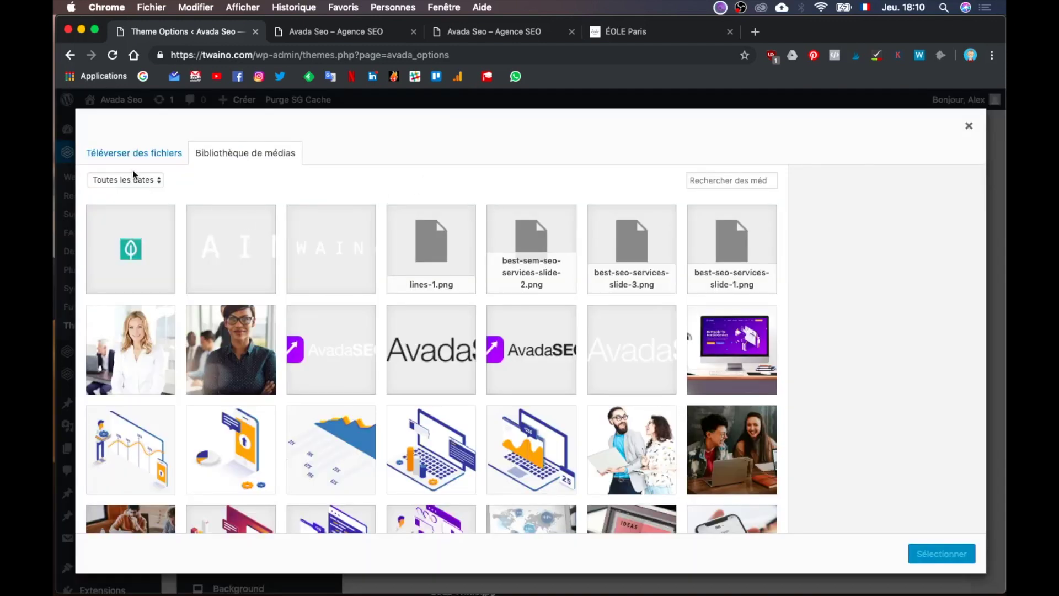
pyautogui.click(136, 154)
pyautogui.click(560, 352)
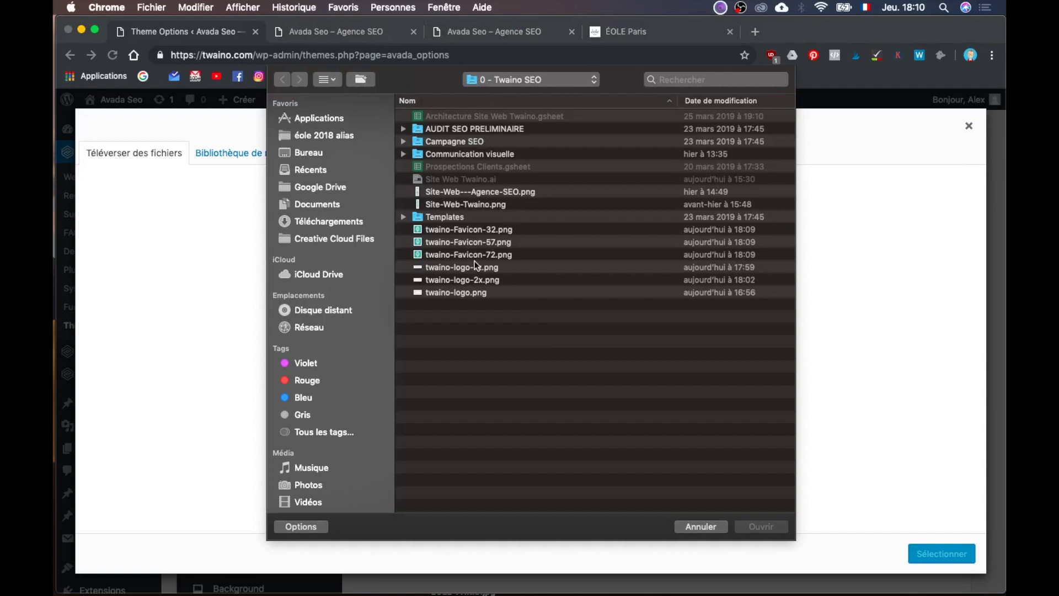
pyautogui.click(494, 244)
pyautogui.click(761, 527)
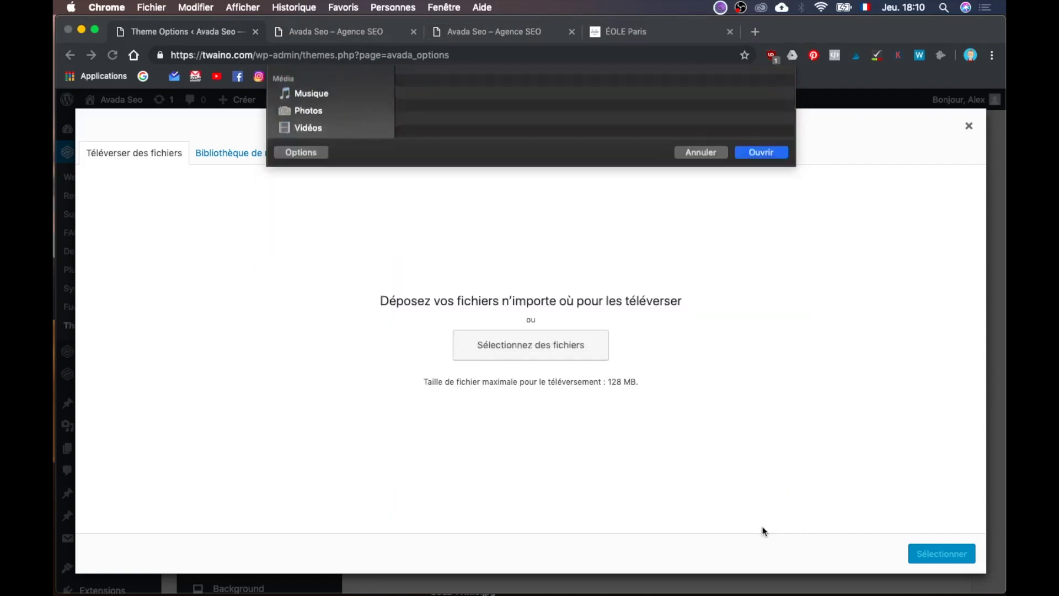
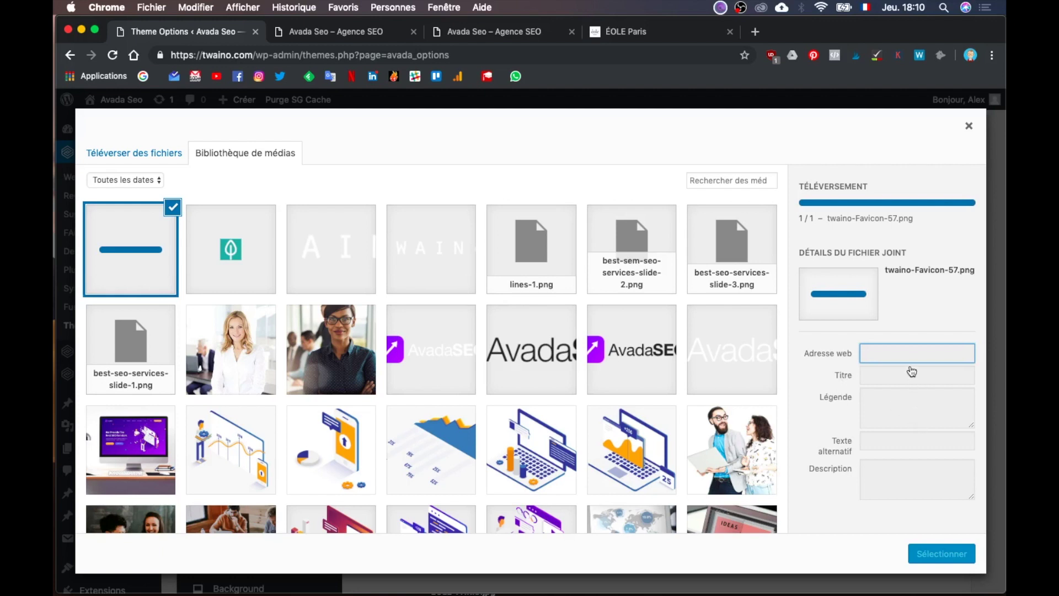
# Step: Give twaino-Favicon-57.png the alt text 'twaino Favicon-57' and set it as the Apple iPhone icon
pyautogui.tripleClick(913, 321)
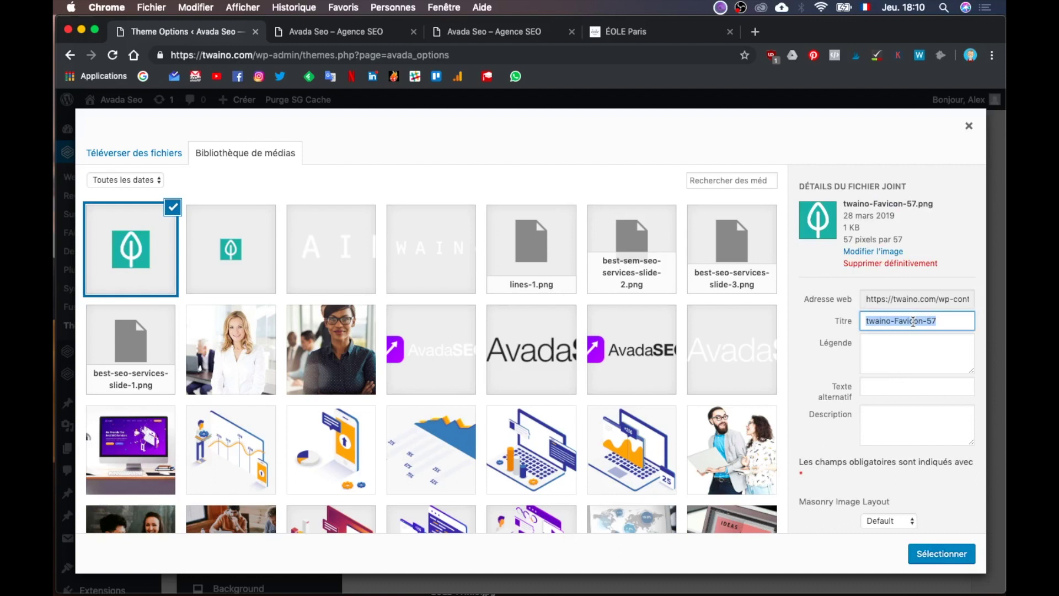
pyautogui.press('super+c')
pyautogui.click(910, 392)
pyautogui.press('super+v')
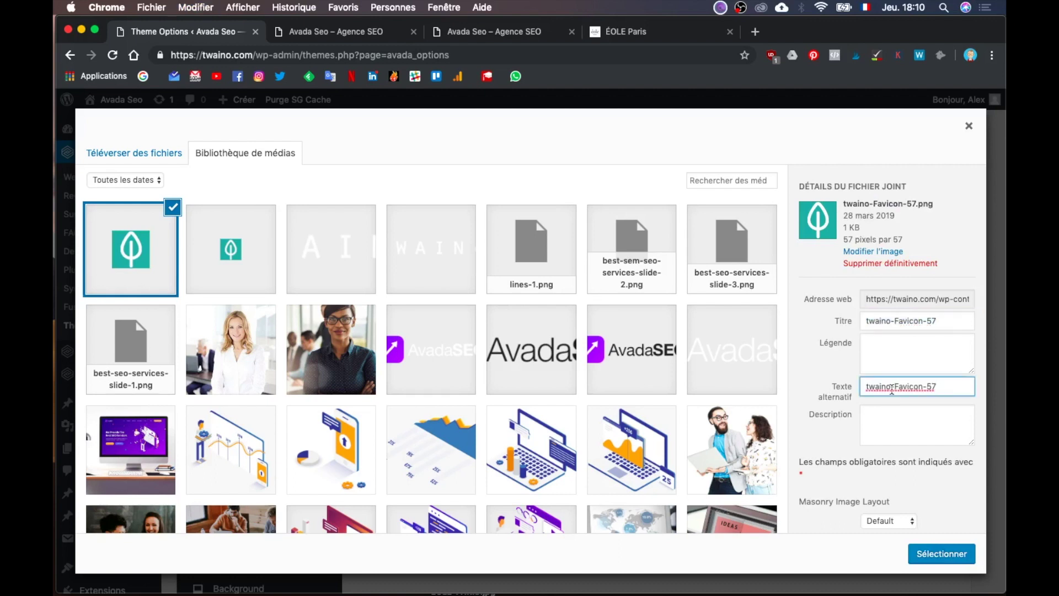
pyautogui.press('Delete')
pyautogui.click(941, 555)
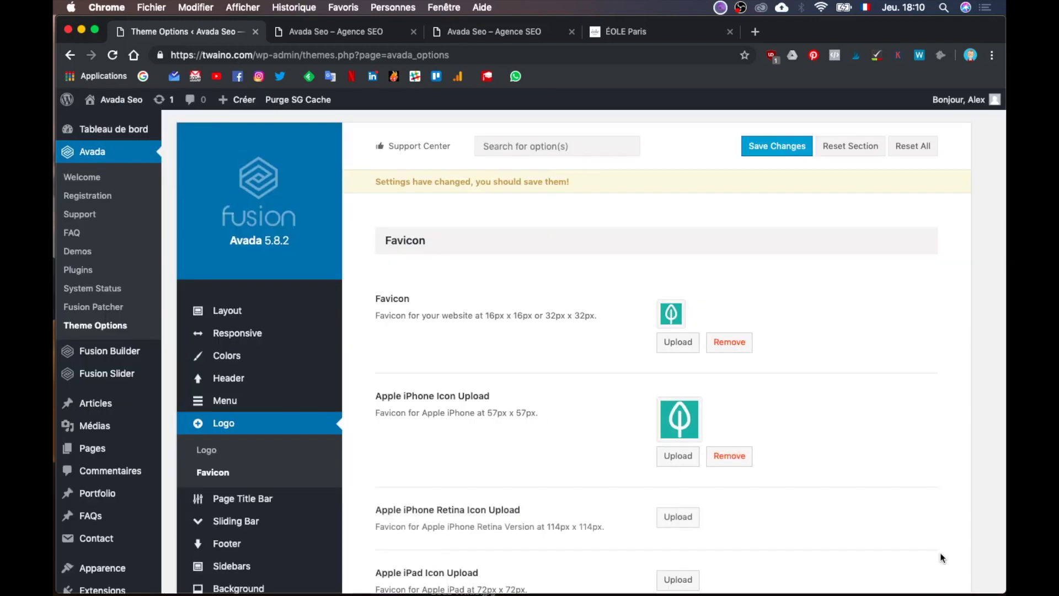
pyautogui.scroll(-3, 882, 496)
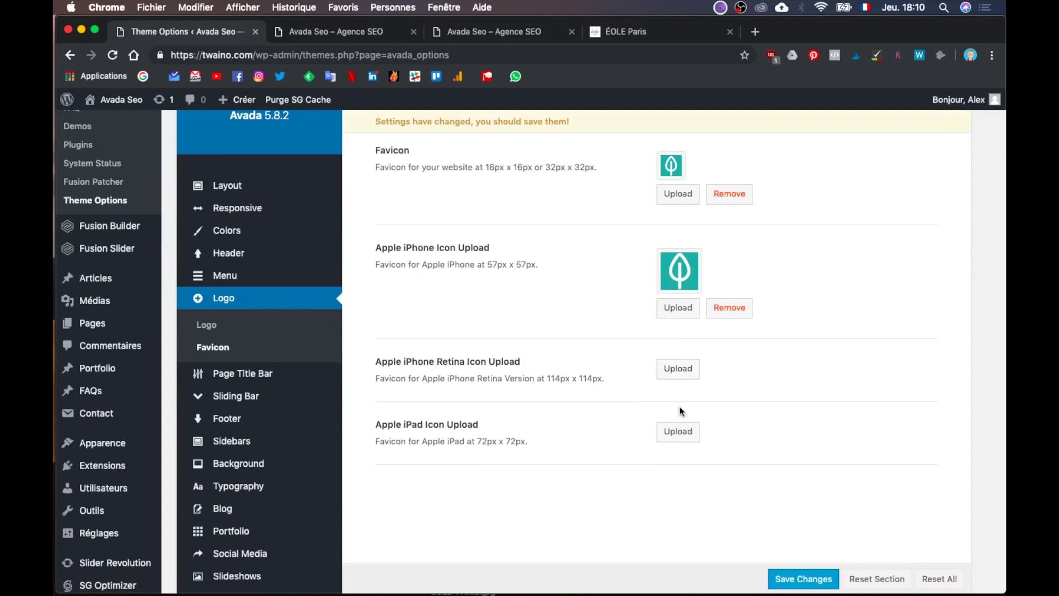
# Step: Upload twaino-Favicon-72.png to the media library for the Apple iPad icon
pyautogui.click(688, 439)
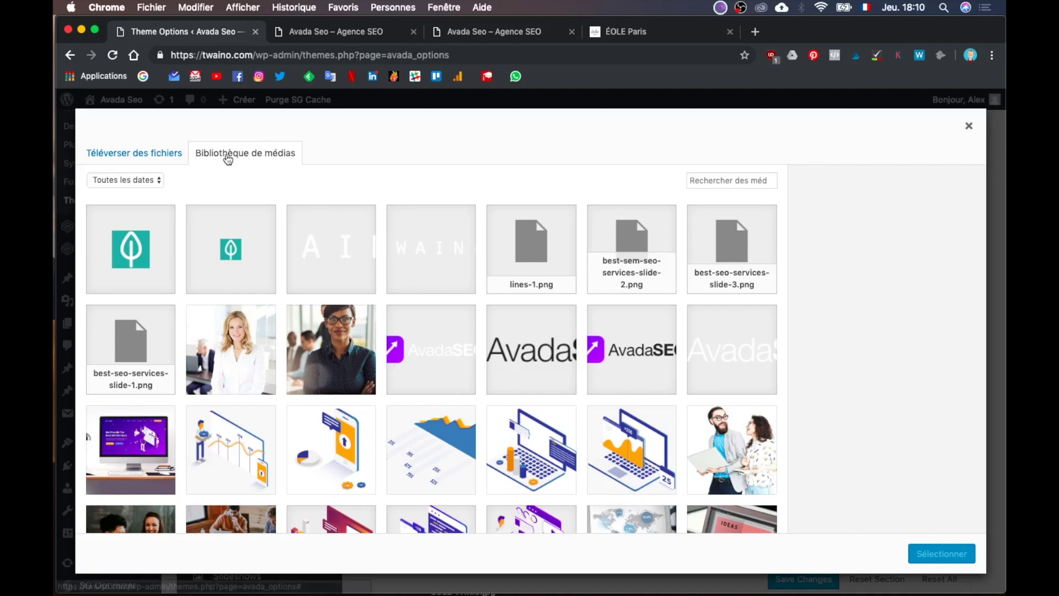
pyautogui.click(132, 156)
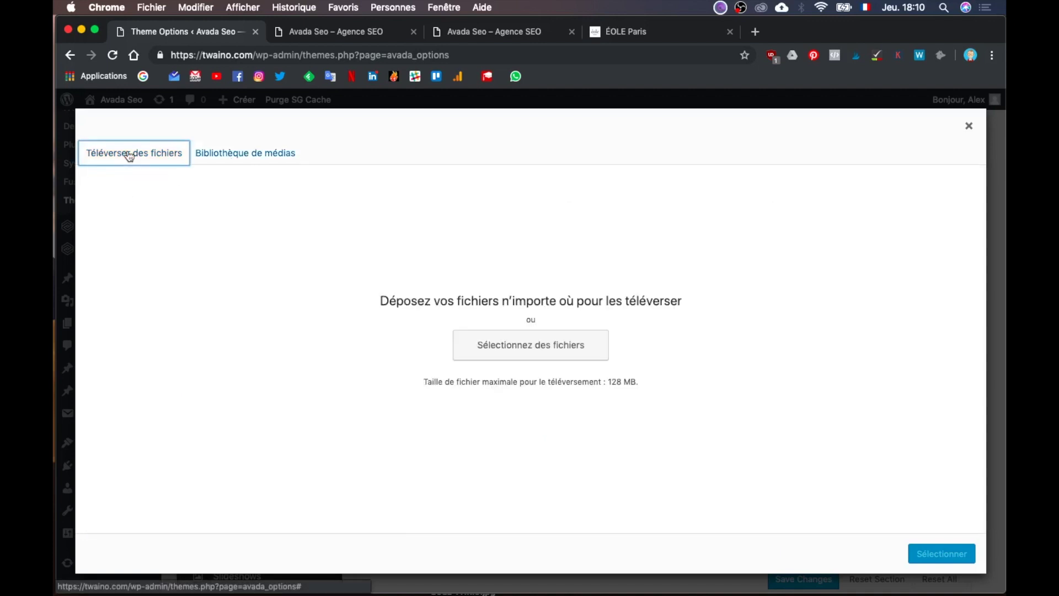
pyautogui.click(569, 352)
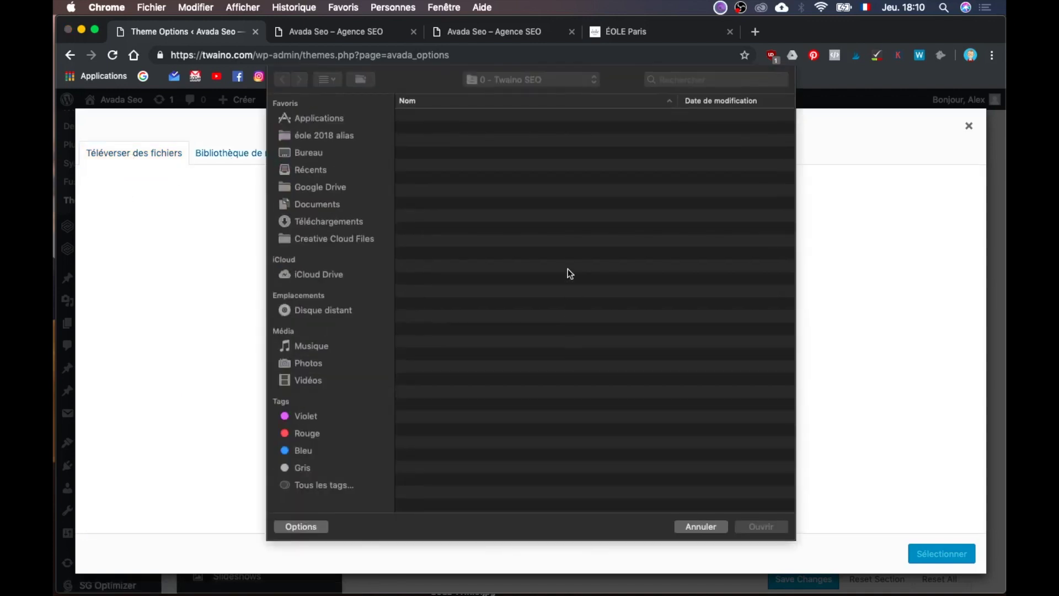
pyautogui.click(495, 256)
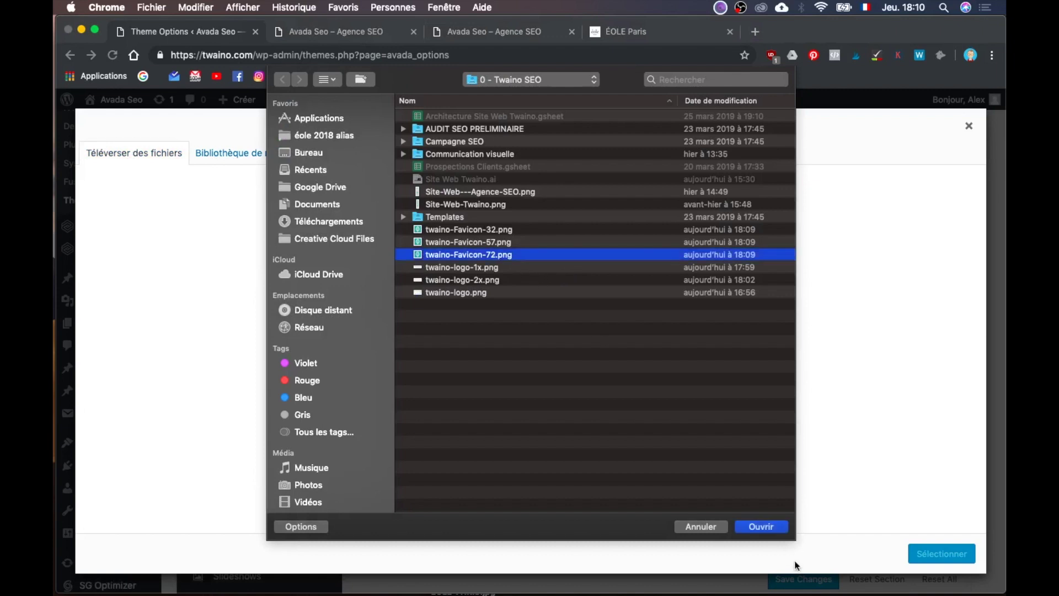
pyautogui.click(770, 527)
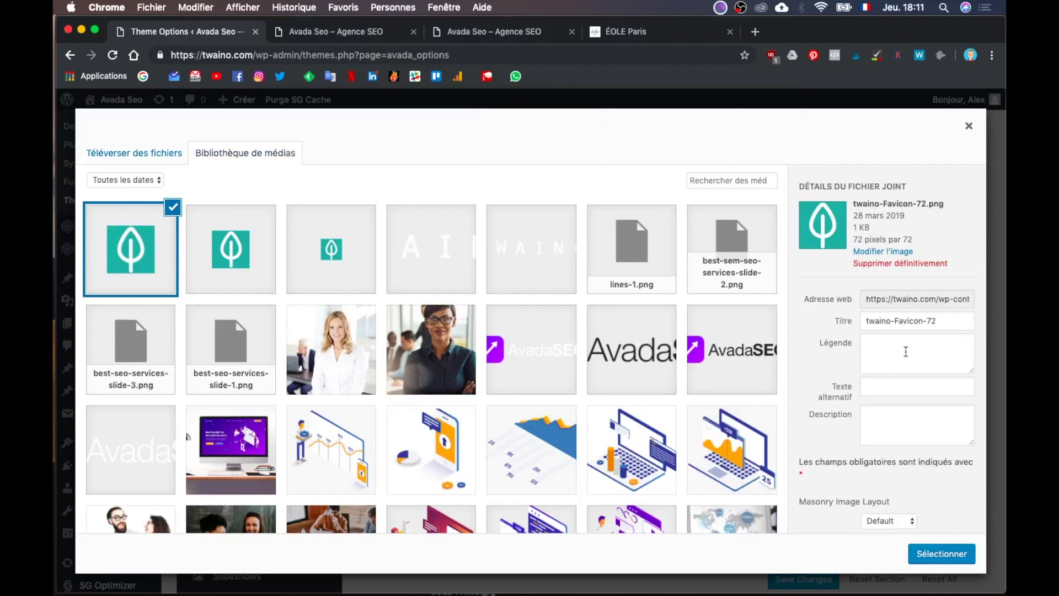
# Step: Give the uploaded image alt text 'twaino Favicon-72' and use it as the Apple iPad icon
pyautogui.tripleClick(920, 324)
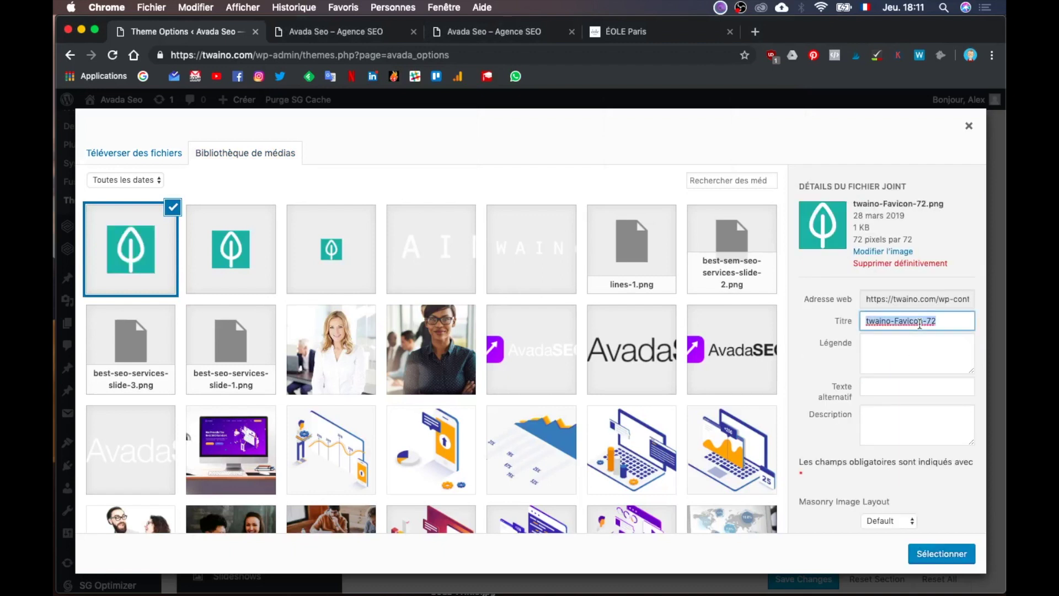
pyautogui.press('super+c')
pyautogui.click(915, 390)
pyautogui.press('super+v')
pyautogui.press('BackSpace')
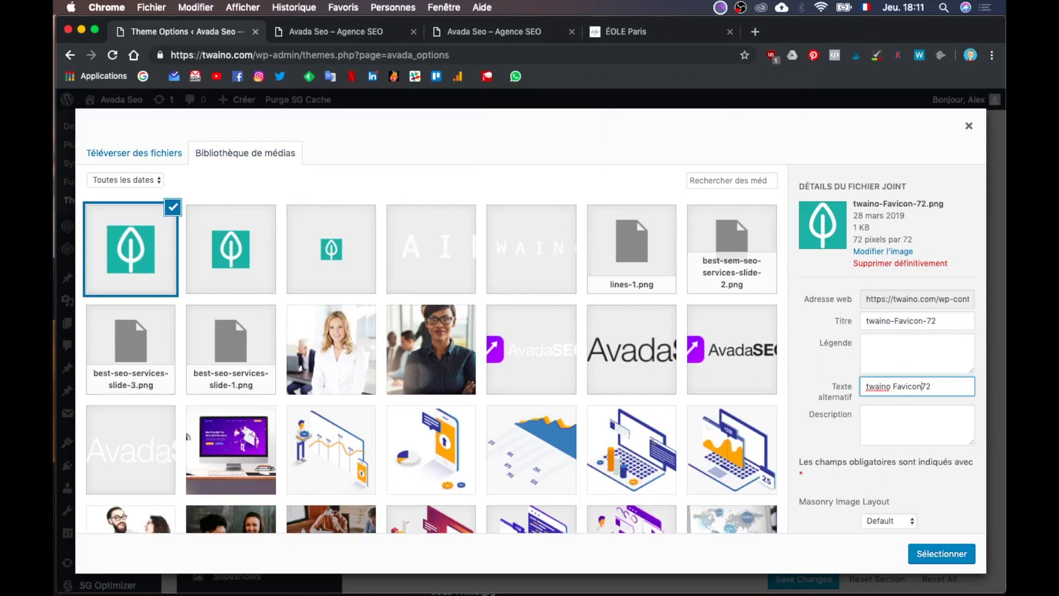
pyautogui.click(941, 554)
pyautogui.scroll(-2, 716, 436)
pyautogui.scroll(-5, 718, 456)
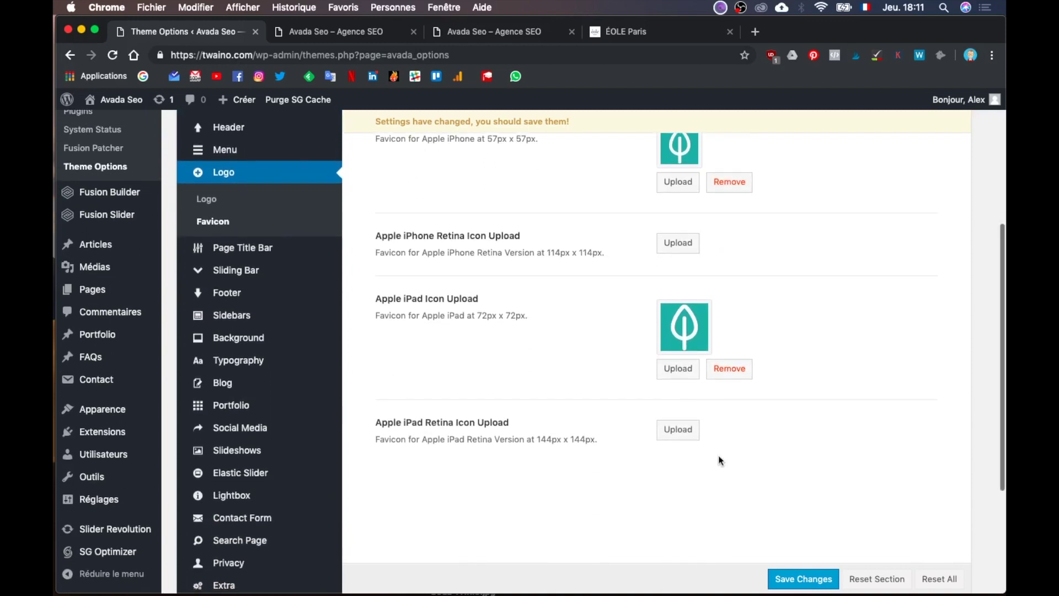
pyautogui.scroll(4, 718, 458)
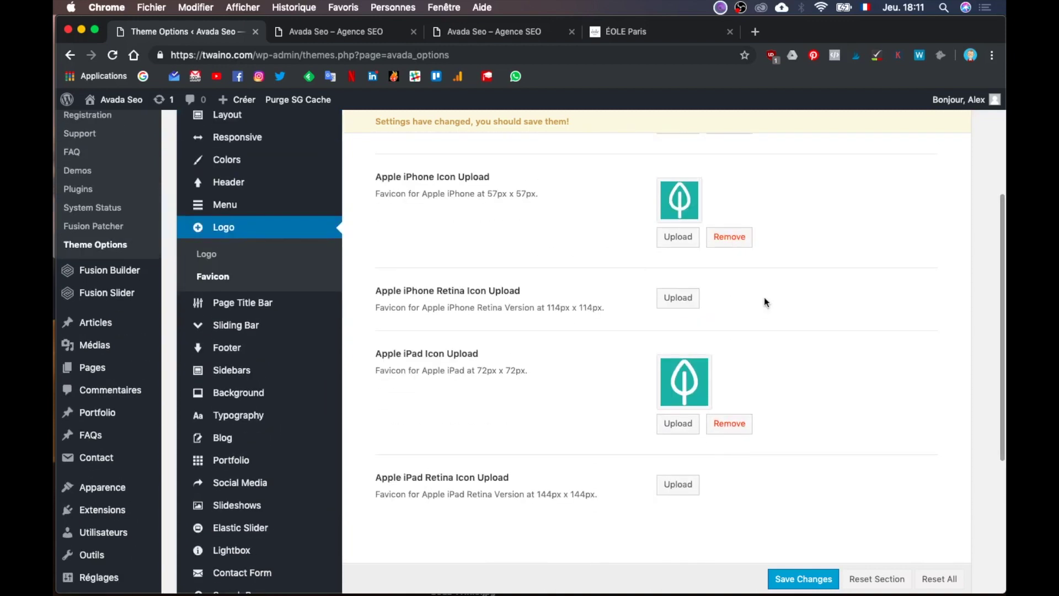
pyautogui.hotkey('ctrl', 'Up')
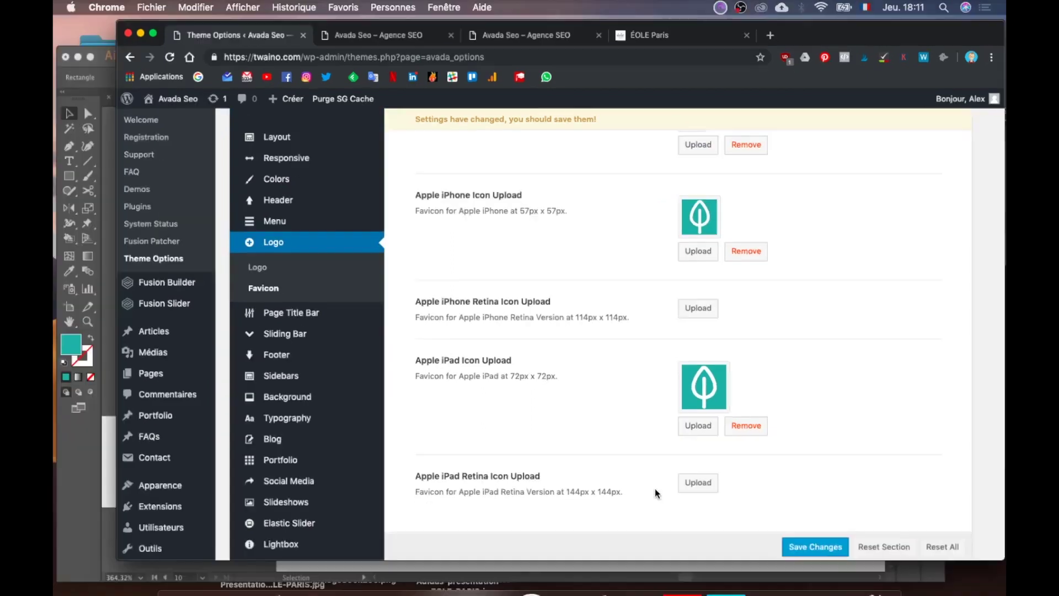
# Step: In Illustrator, draw a new artboard beside the leaf icons with the Artboard tool
pyautogui.click(425, 405)
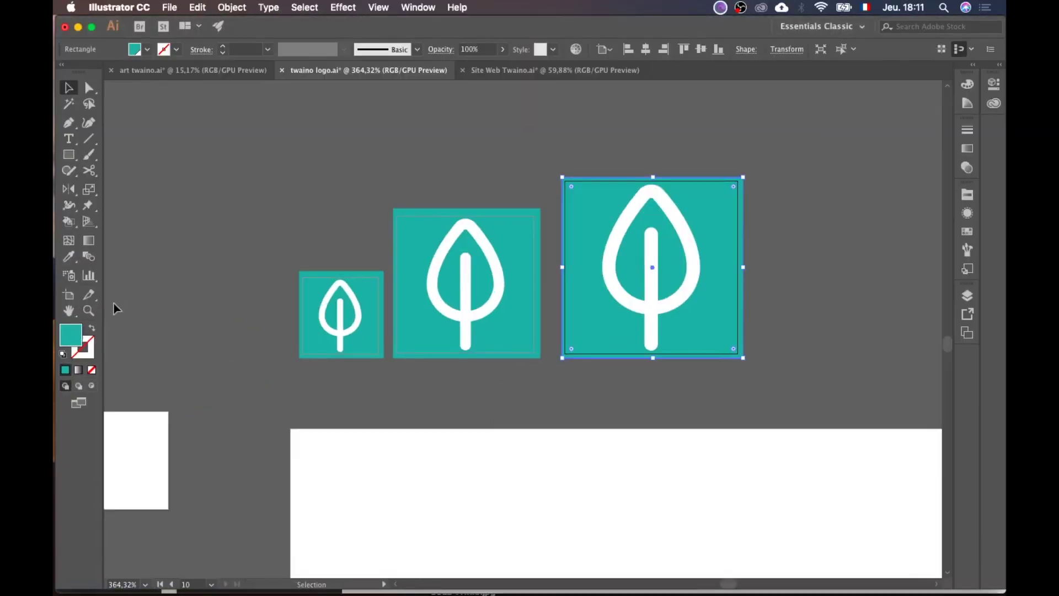
pyautogui.click(69, 295)
pyautogui.scroll(-2, 334, 324)
pyautogui.hscroll(5, 338, 319)
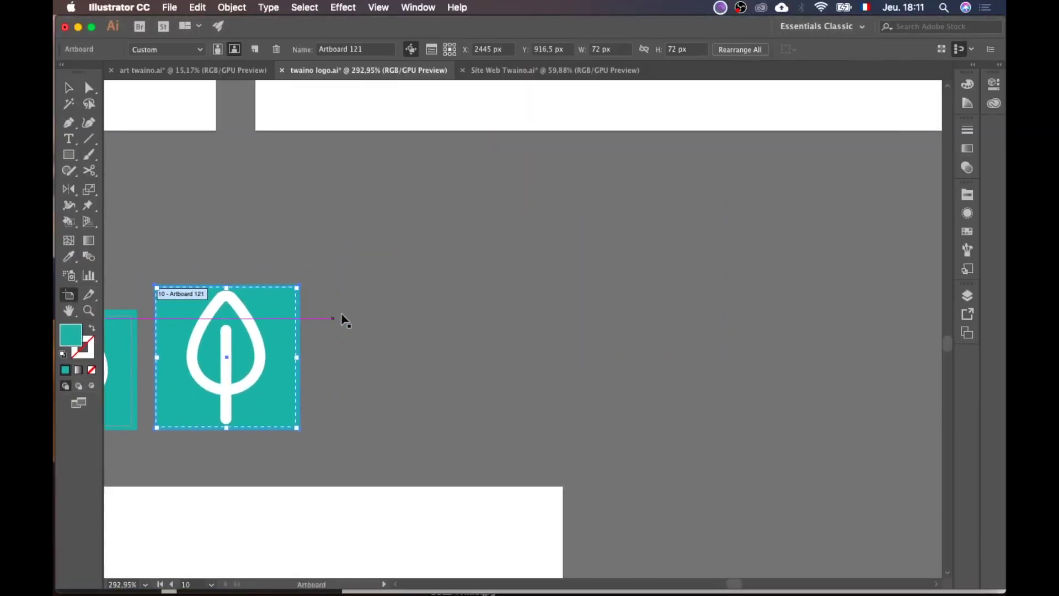
pyautogui.moveTo(397, 233); pyautogui.dragTo(576, 453)
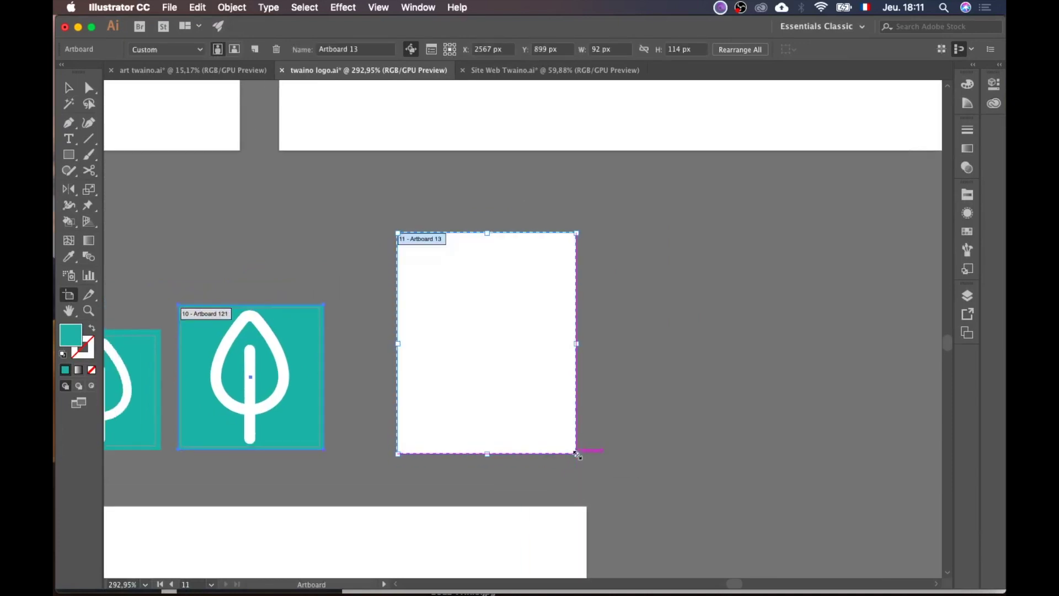
pyautogui.click(605, 53)
pyautogui.write('1')
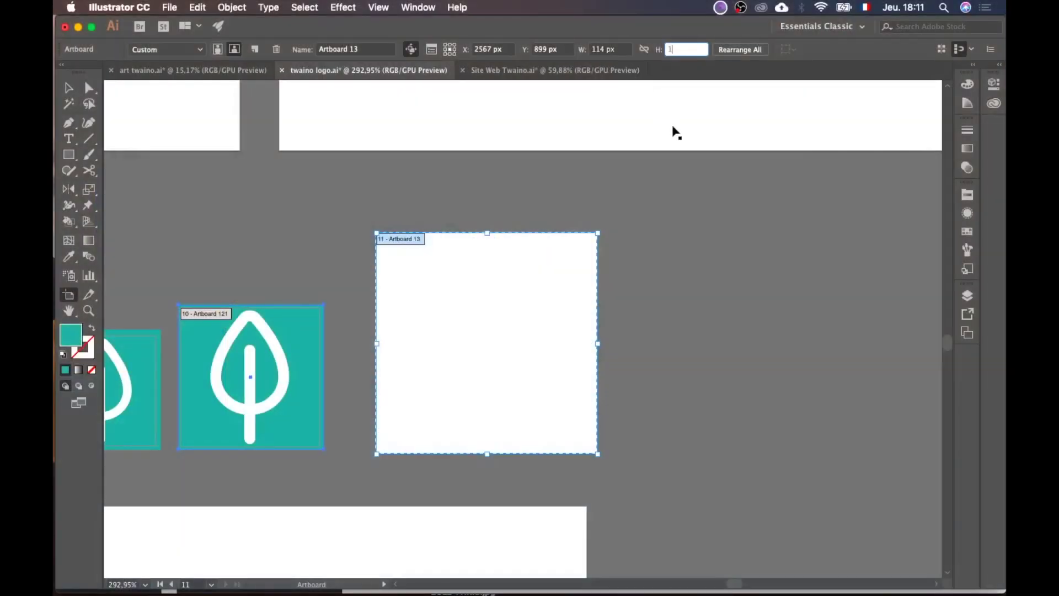
# Step: Make the new artboard a 114 × 114 px square
pyautogui.hotkey('ctrl', 'Up')
pyautogui.hotkey('ctrl', 'Up')
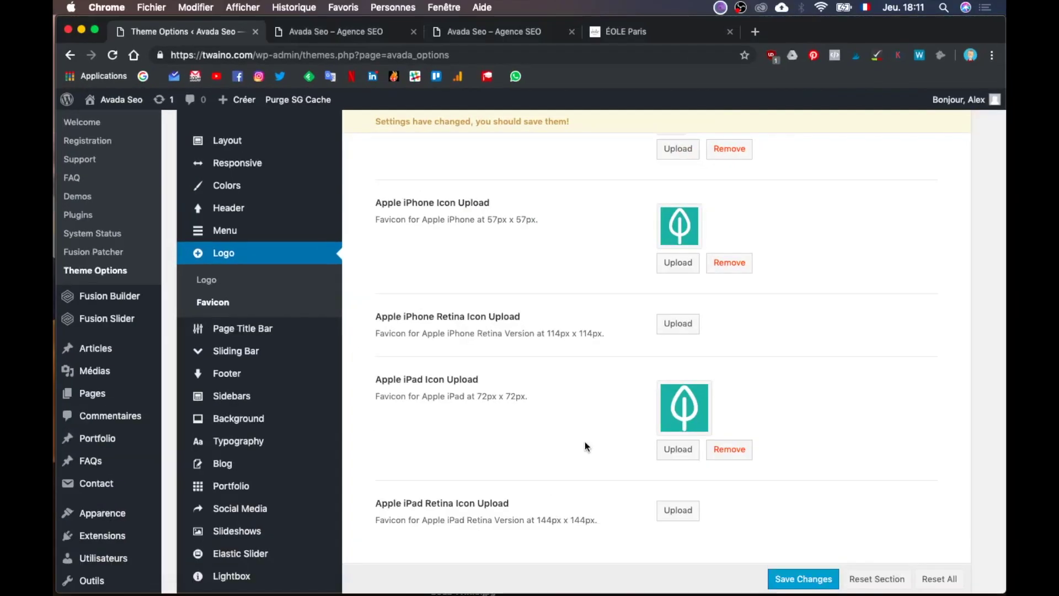
pyautogui.scroll(-5, 585, 441)
pyautogui.scroll(3, 602, 492)
pyautogui.hotkey('ctrl', 'Up')
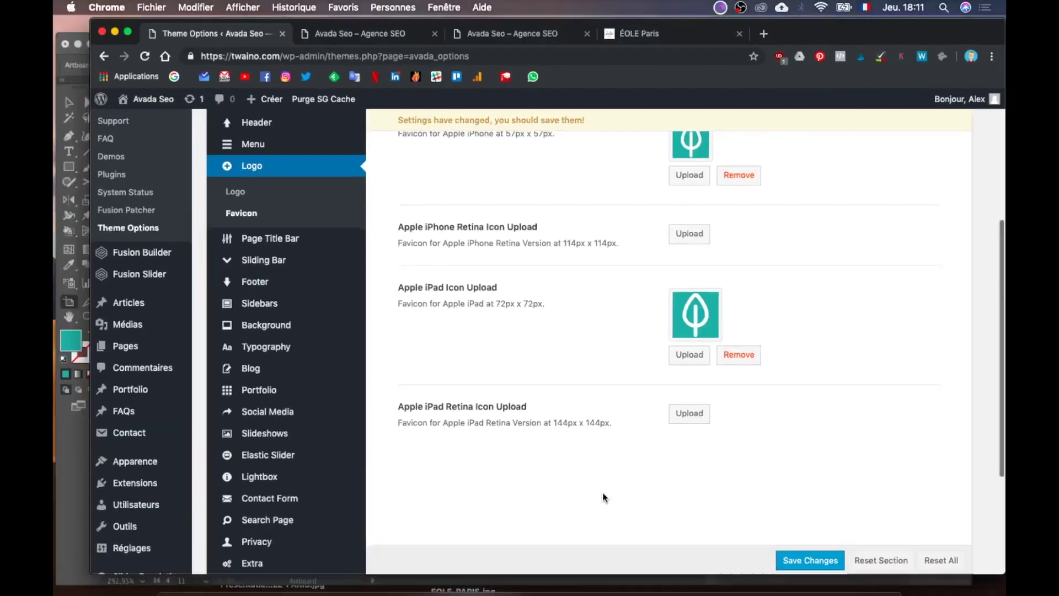
pyautogui.click(405, 389)
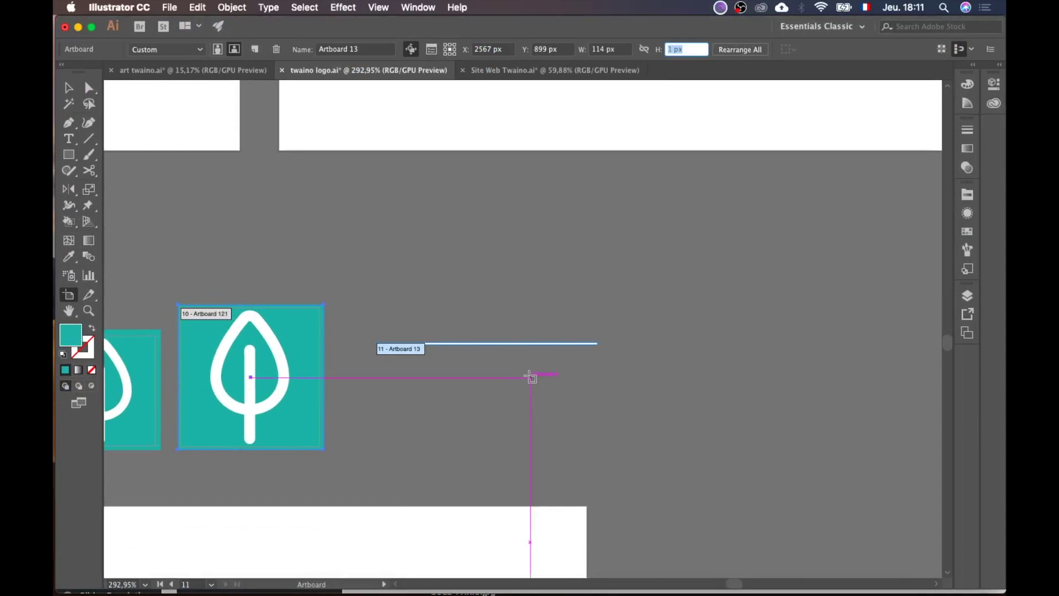
pyautogui.click(604, 48)
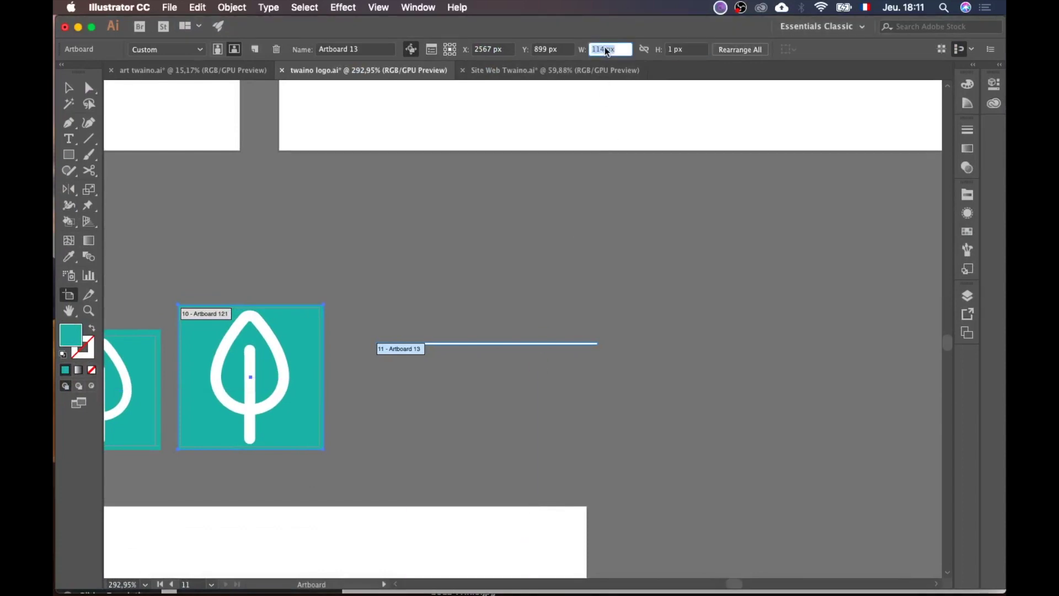
pyautogui.click(672, 49)
pyautogui.press('super+v')
pyautogui.press('Return')
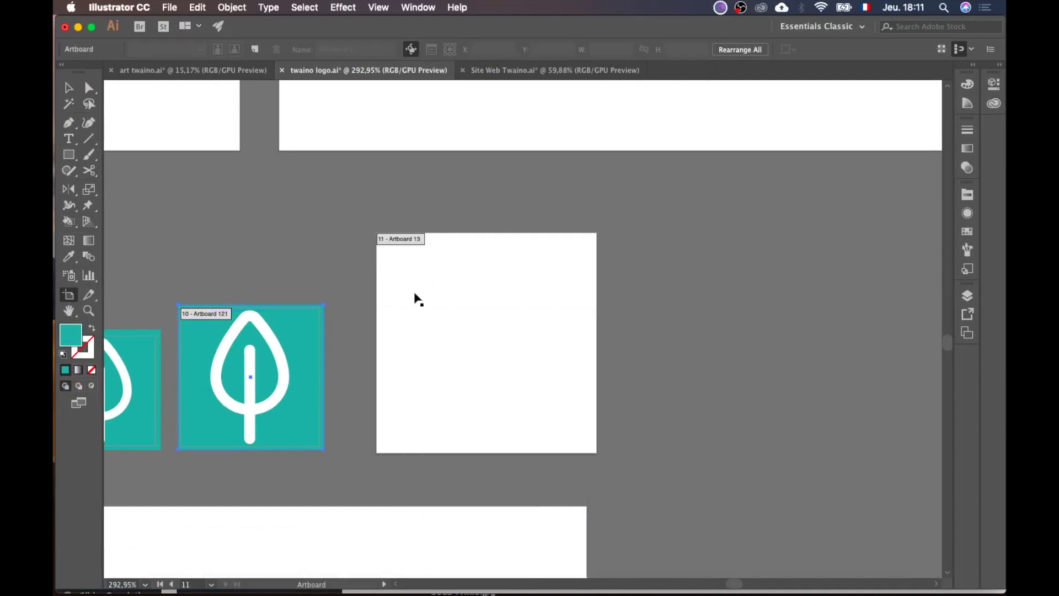
pyautogui.hscroll(10, 465, 319)
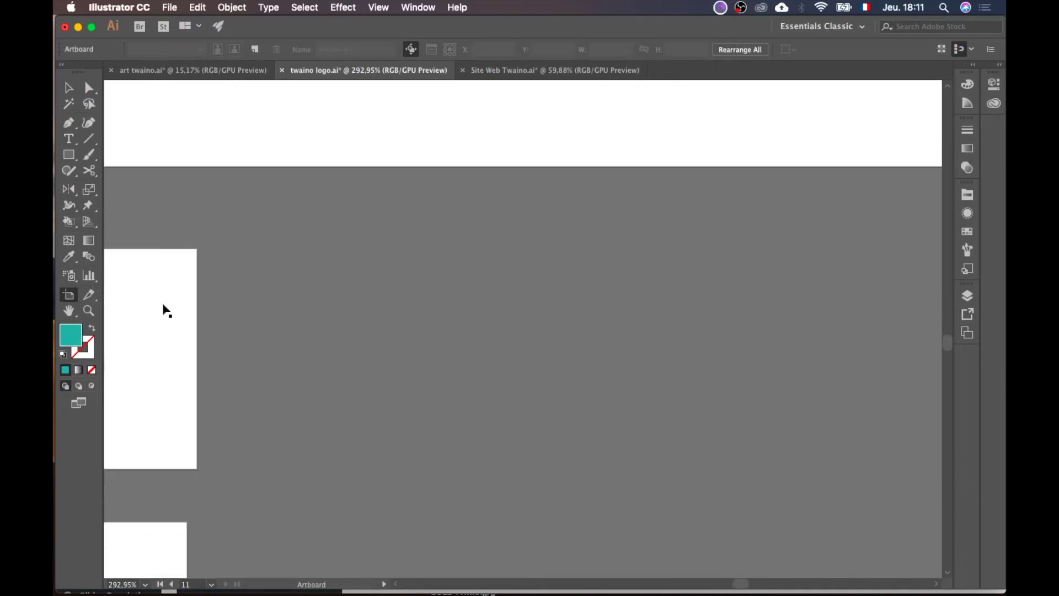
# Step: Draw a second artboard further right and size it to 144 × 144 px
pyautogui.moveTo(312, 289); pyautogui.dragTo(446, 421)
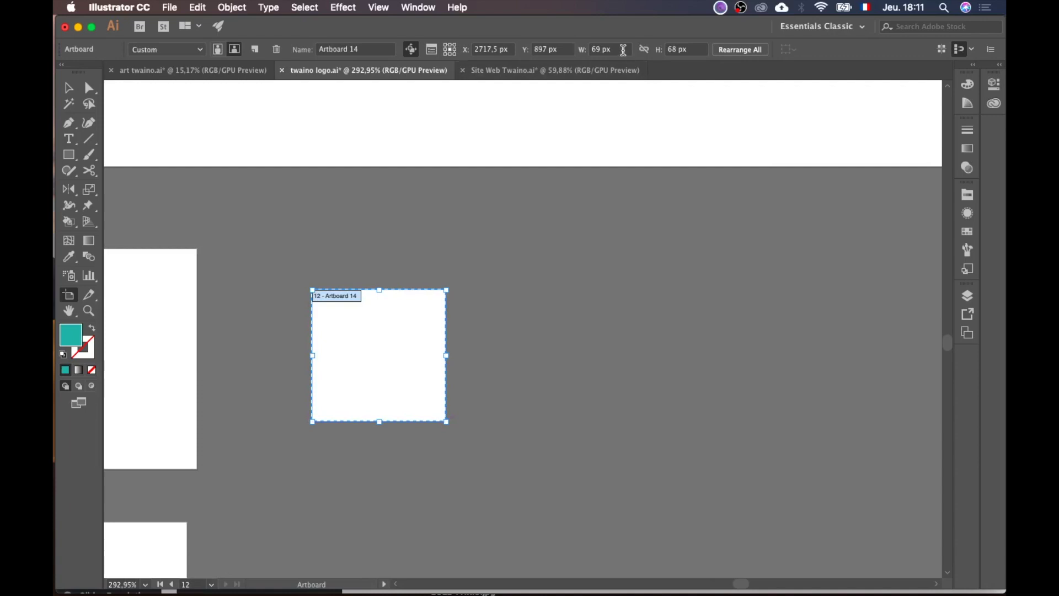
pyautogui.click(618, 47)
pyautogui.write('114 px')
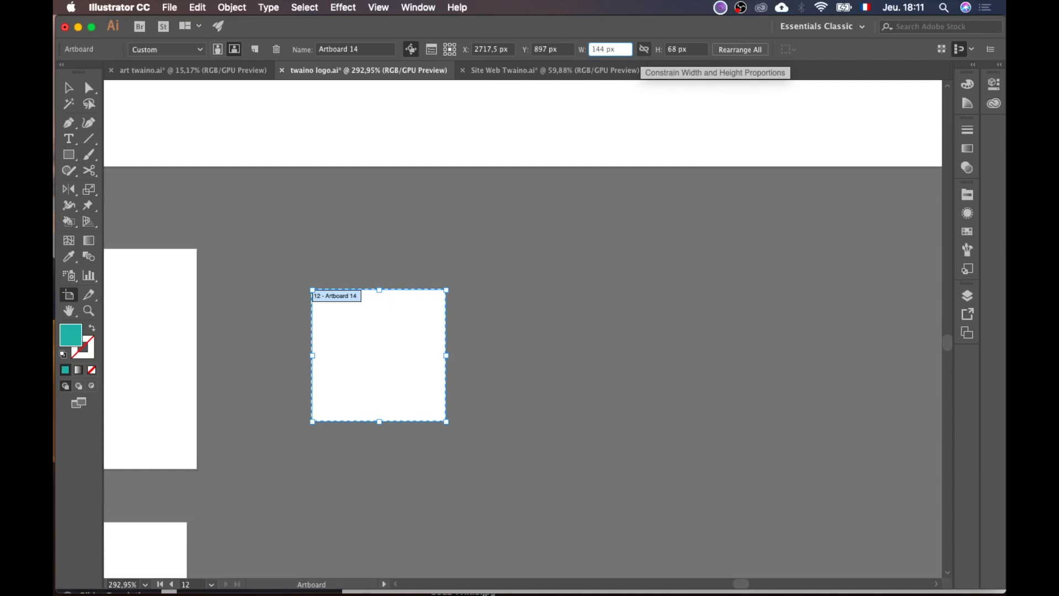
pyautogui.tripleClick(617, 49)
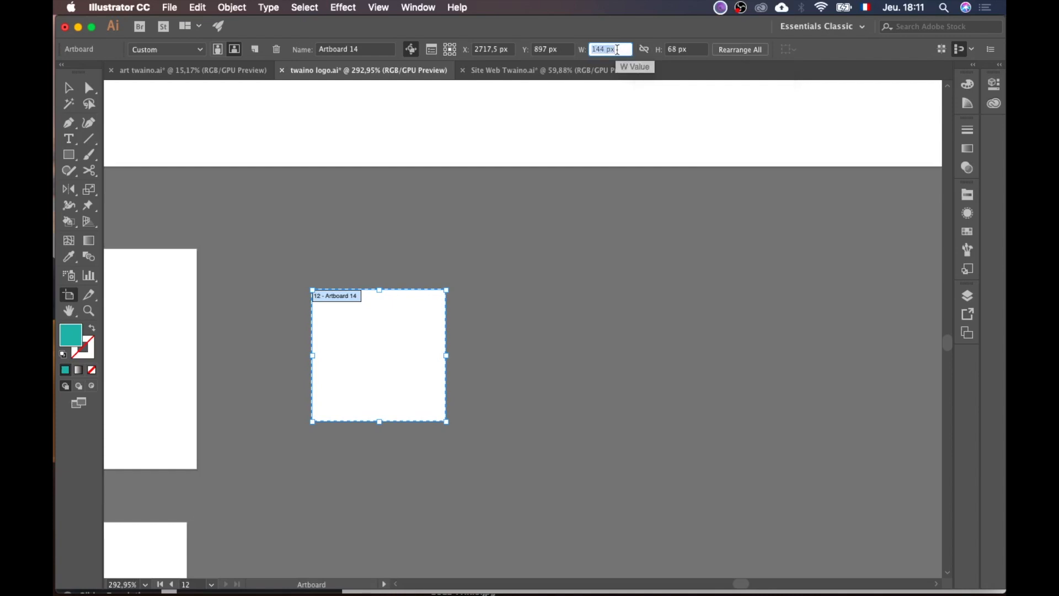
pyautogui.tripleClick(687, 49)
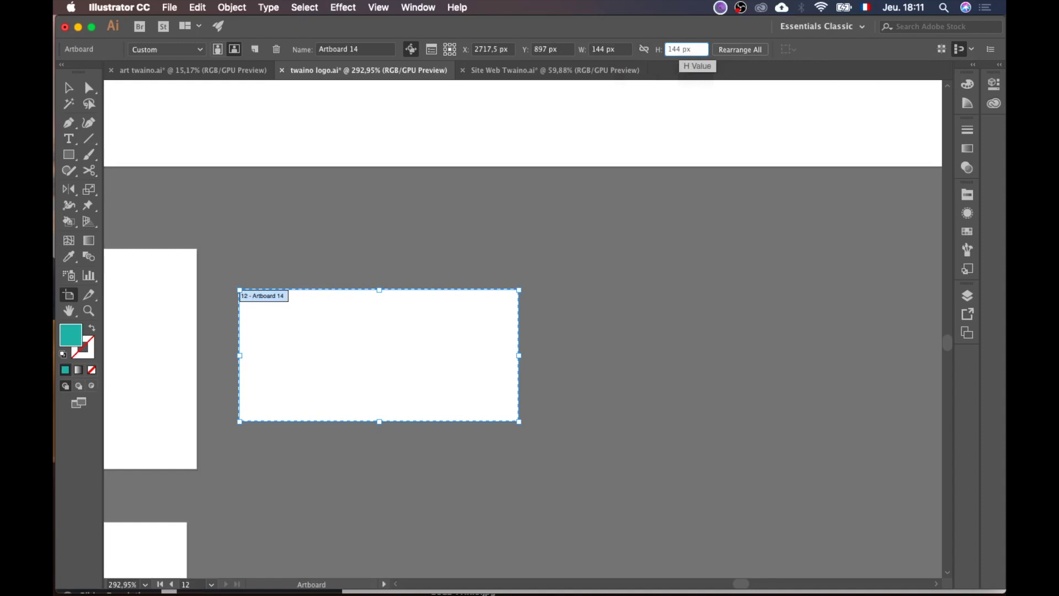
pyautogui.write('144 px')
pyautogui.press('Return')
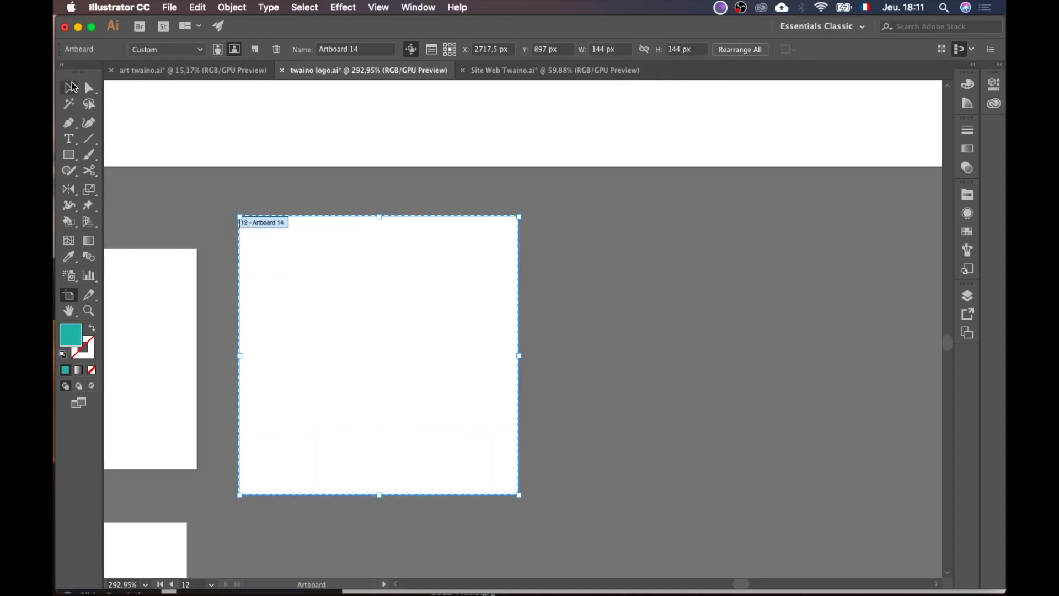
pyautogui.click(71, 87)
pyautogui.hscroll(-10, 354, 321)
pyautogui.scroll(-2, 354, 321)
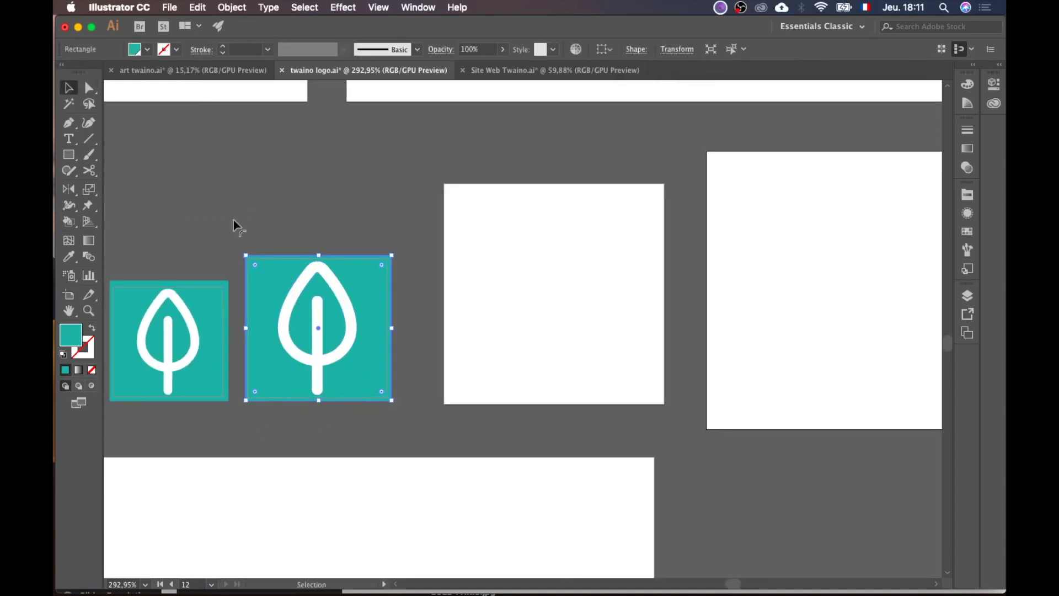
# Step: Paste a copy of the leaf icon onto the 114 px artboard and enlarge it to fill it
pyautogui.click(244, 239)
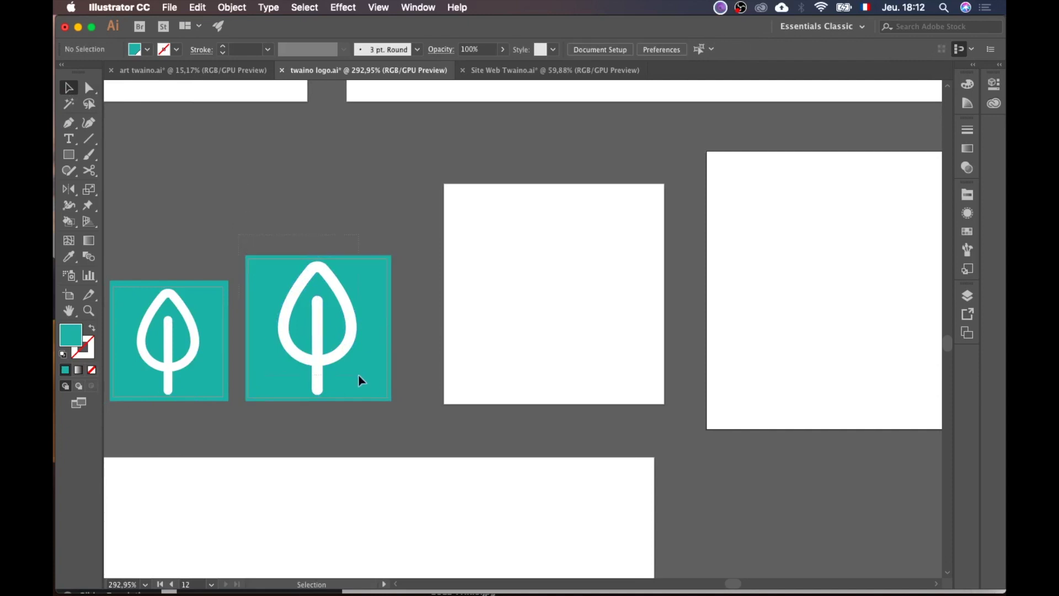
pyautogui.click(402, 418)
pyautogui.click(570, 388)
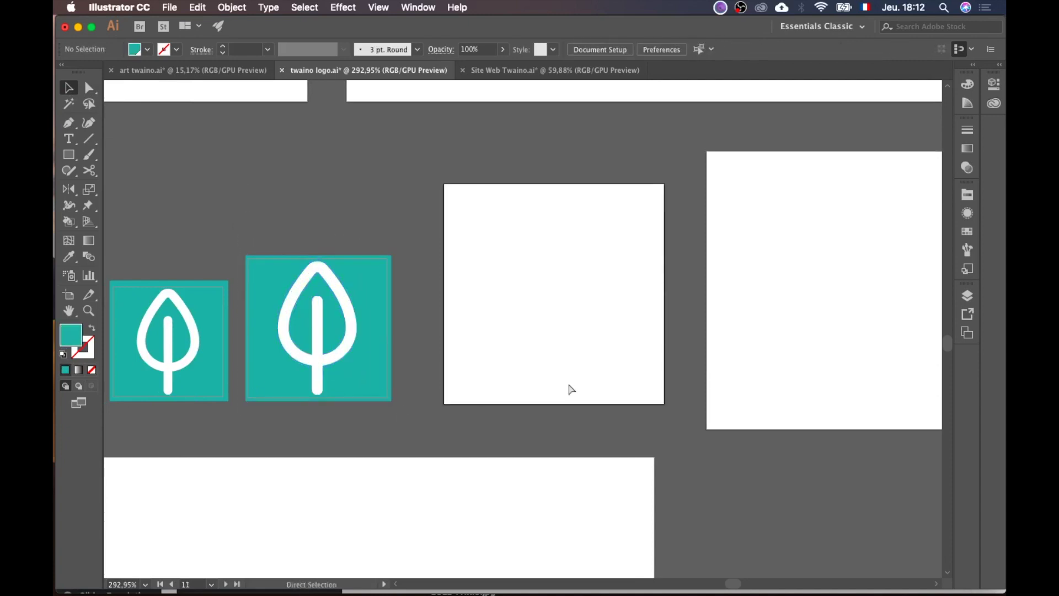
pyautogui.press('super+v')
pyautogui.moveTo(576, 379); pyautogui.dragTo(566, 386)
pyautogui.moveTo(588, 261); pyautogui.dragTo(679, 158)
pyautogui.click(757, 311)
pyautogui.scroll(3, 754, 309)
pyautogui.scroll(2, 717, 397)
pyautogui.hscroll(-2, 717, 397)
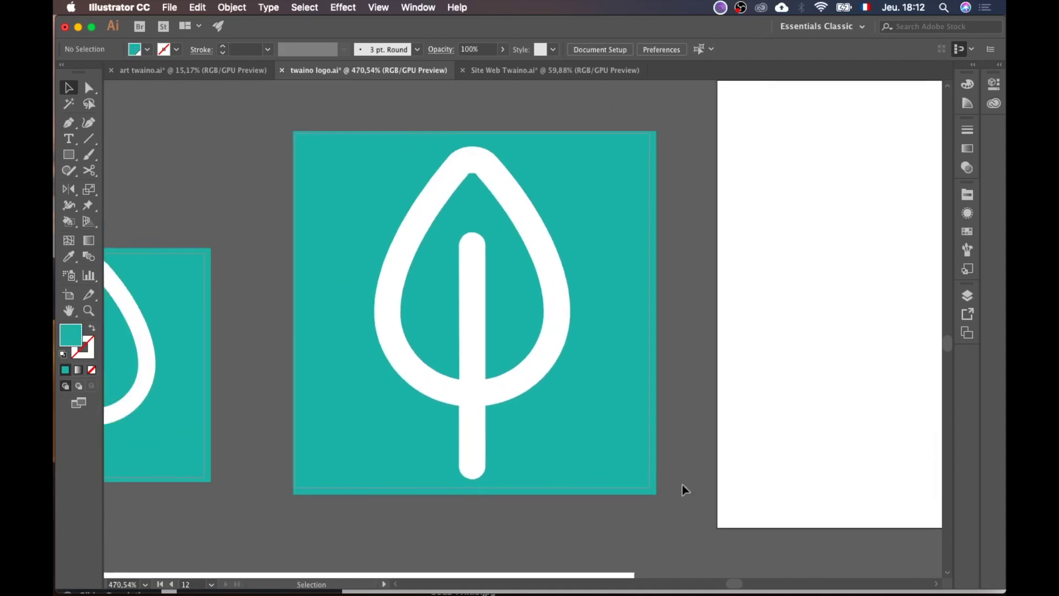
# Step: Centre the white leaf horizontally and vertically, aligned to the 114 px artboard
pyautogui.click(562, 316)
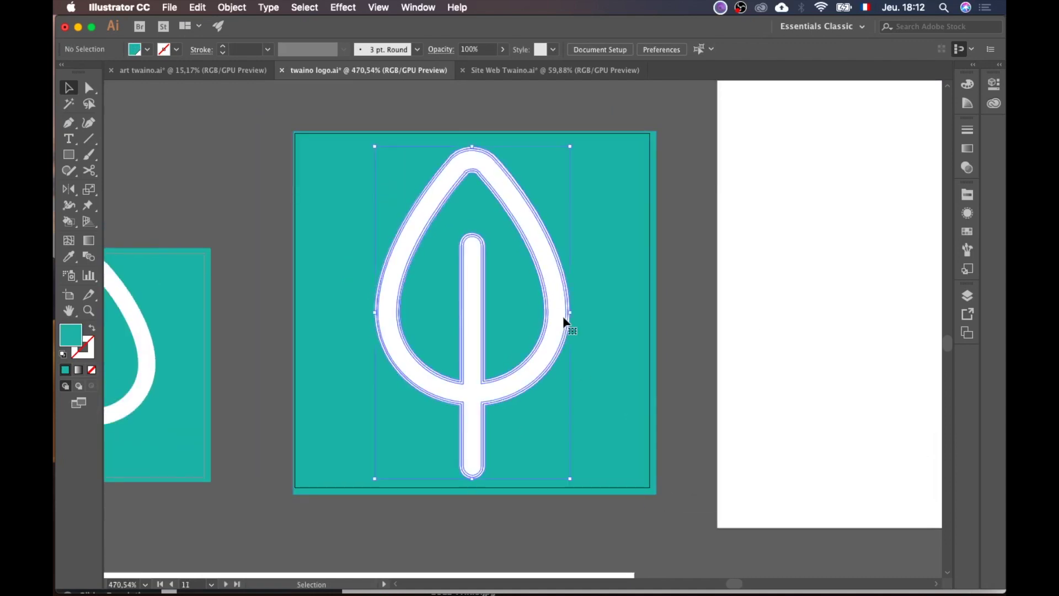
pyautogui.click(606, 50)
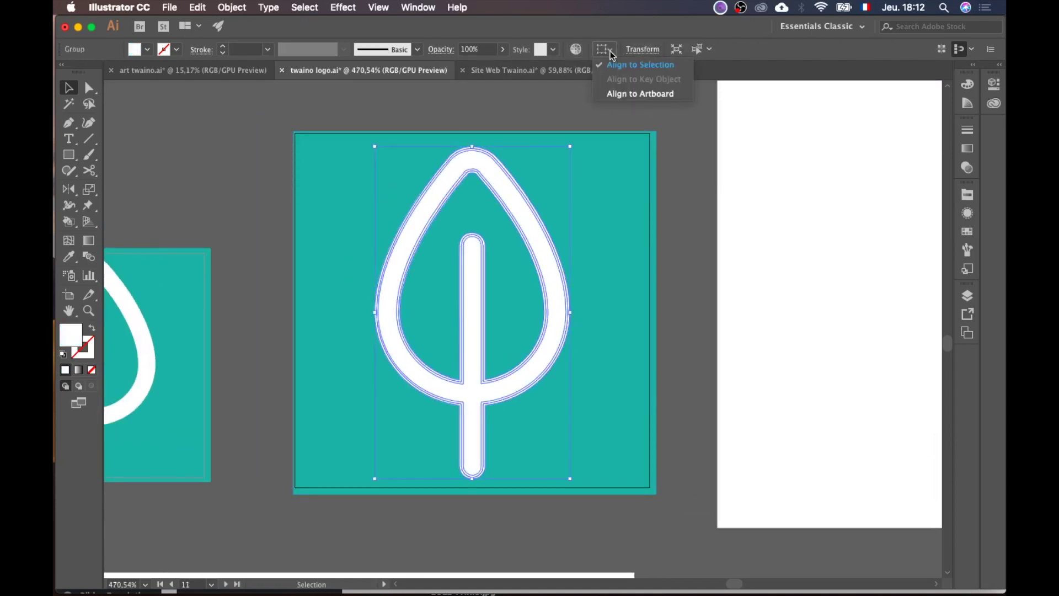
pyautogui.click(621, 95)
pyautogui.click(646, 49)
pyautogui.click(701, 49)
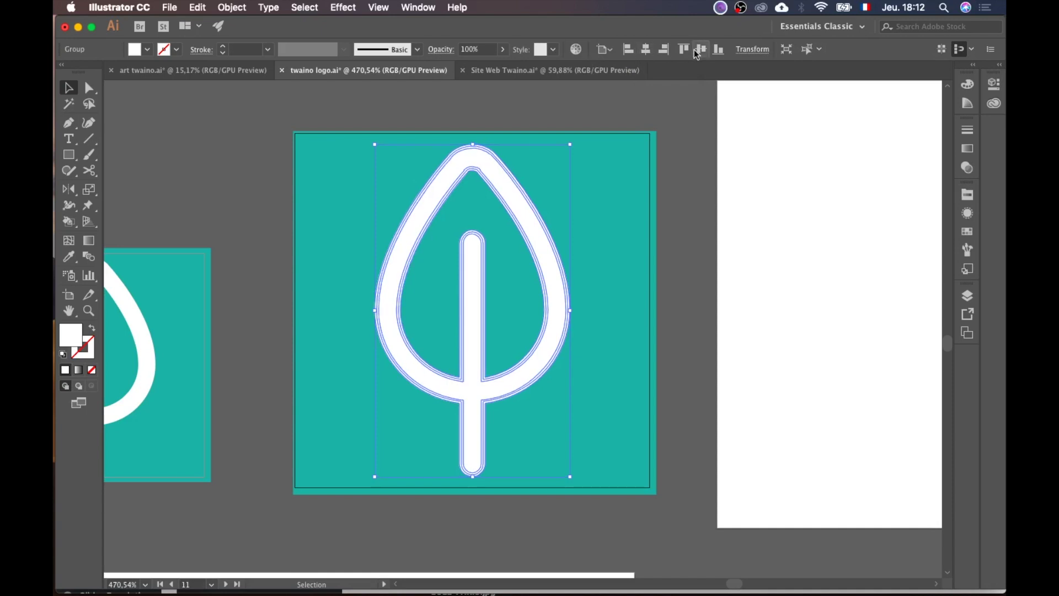
pyautogui.click(724, 181)
pyautogui.scroll(-5, 722, 179)
pyautogui.scroll(3, 468, 135)
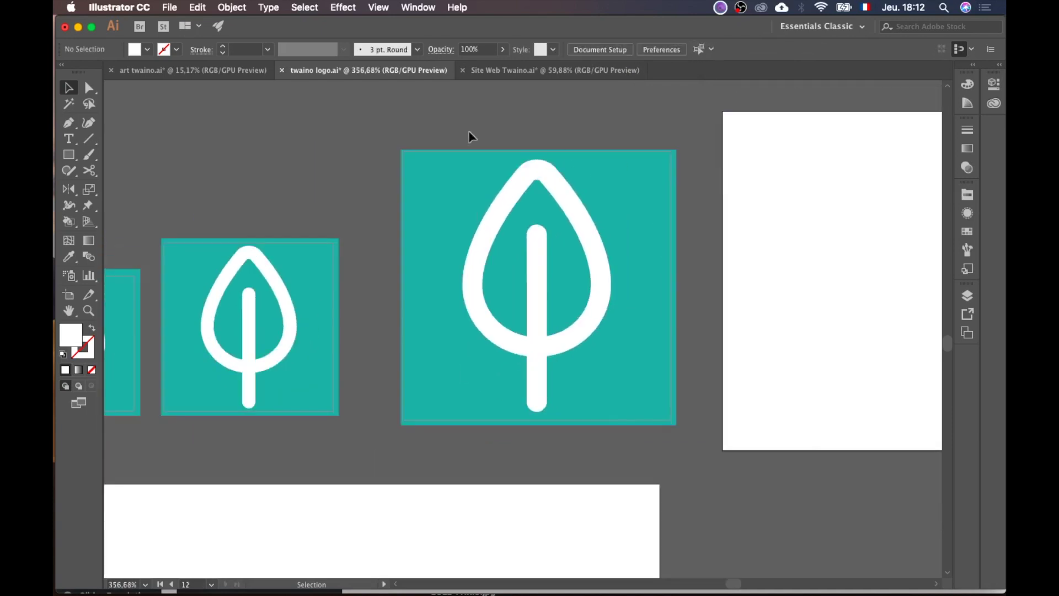
# Step: Copy the teal leaf icon onto the 144 px artboard and enlarge it to about 146 px
pyautogui.moveTo(393, 142); pyautogui.dragTo(690, 435)
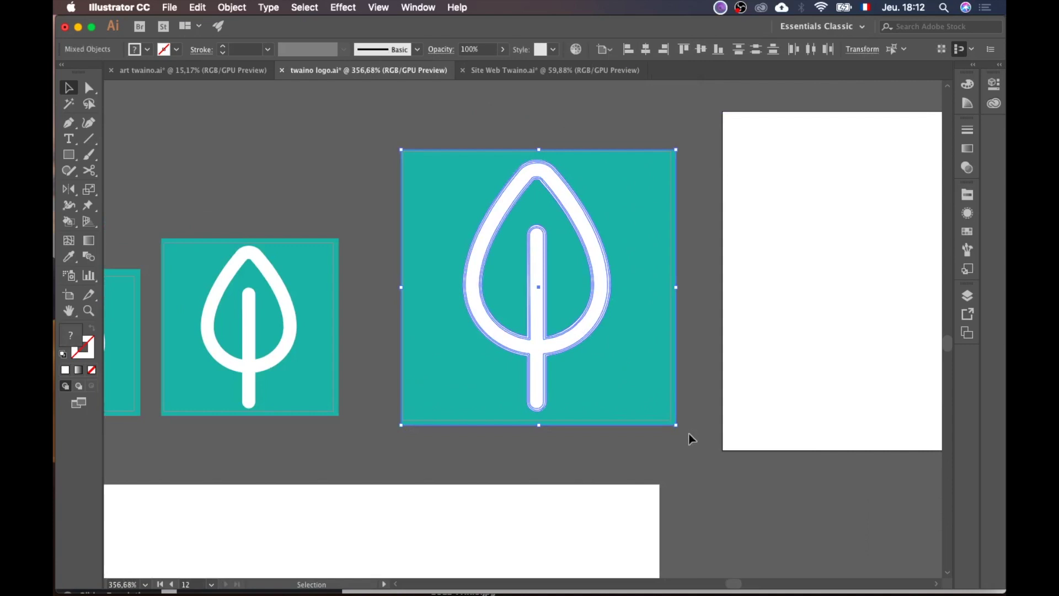
pyautogui.hscroll(5, 692, 439)
pyautogui.press('super+c')
pyautogui.press('super+v')
pyautogui.hscroll(5, 690, 421)
pyautogui.moveTo(467, 325); pyautogui.dragTo(631, 251)
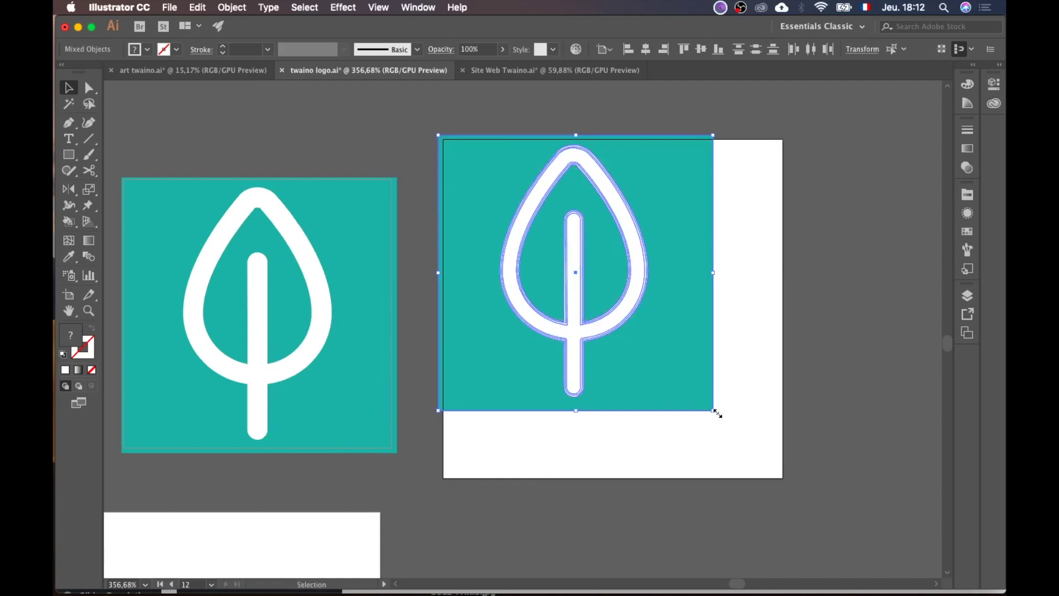
pyautogui.moveTo(717, 414); pyautogui.dragTo(792, 486)
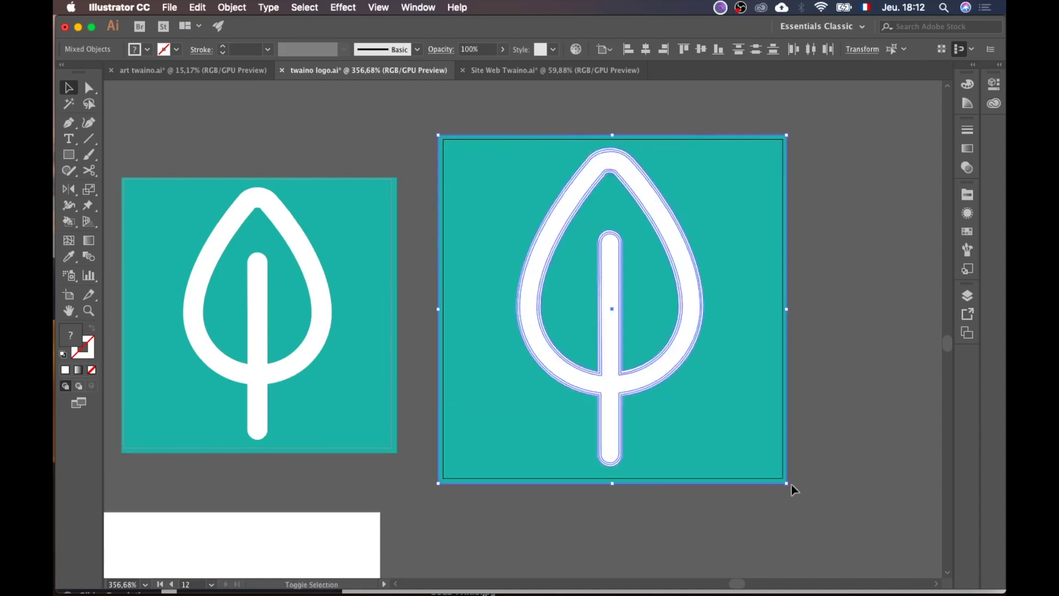
pyautogui.click(834, 493)
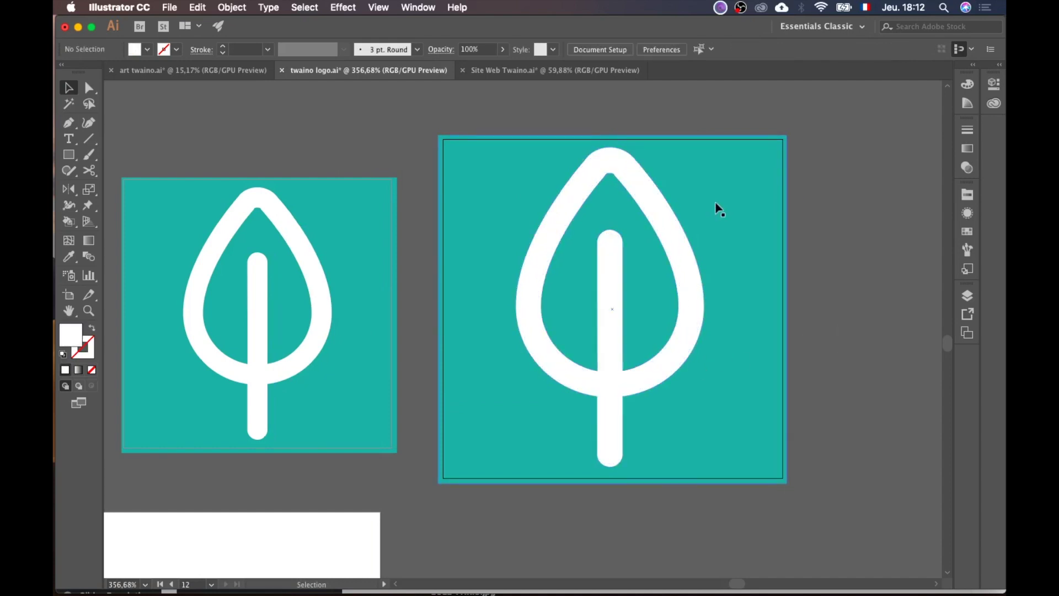
# Step: Centre the enlarged icon's white leaf horizontally and vertically on its artboard
pyautogui.click(638, 180)
pyautogui.click(645, 49)
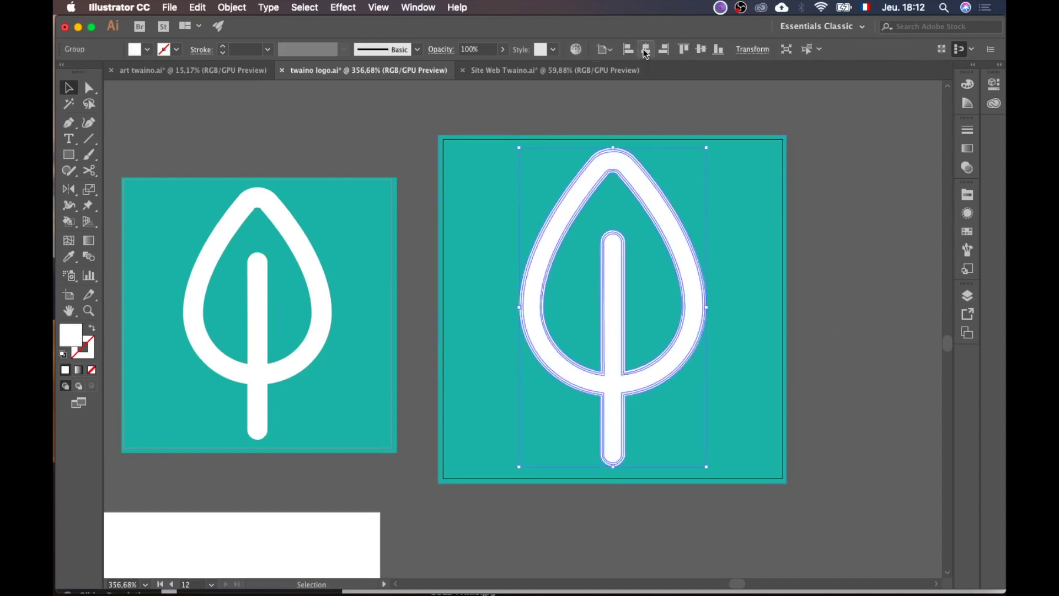
pyautogui.click(701, 49)
pyautogui.click(870, 205)
pyautogui.scroll(-3, 870, 205)
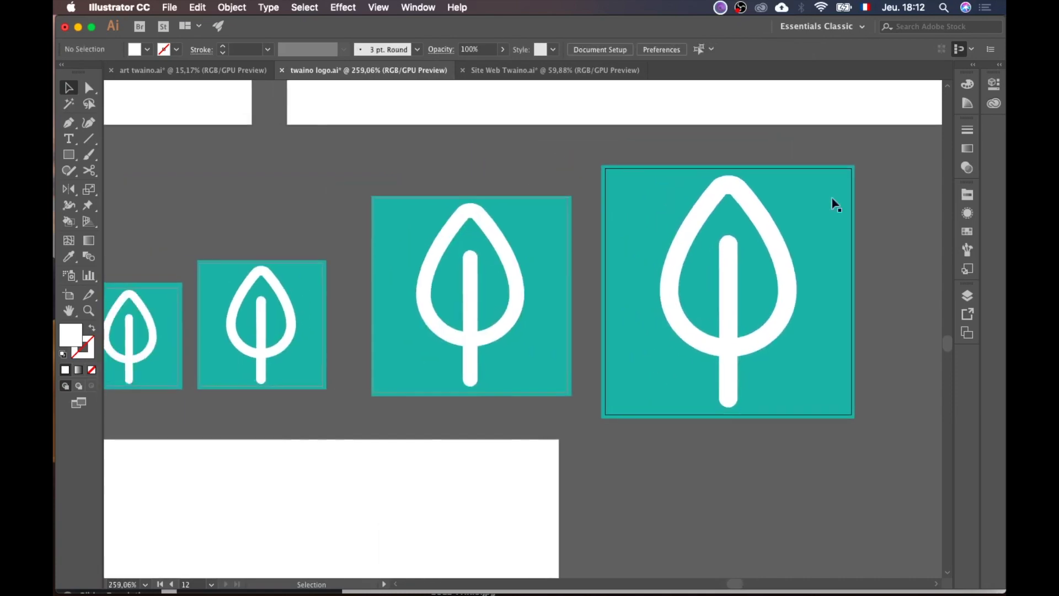
# Step: Select the 114 px leaf icon and bring up Save for Web
pyautogui.click(556, 251)
pyautogui.click(169, 6)
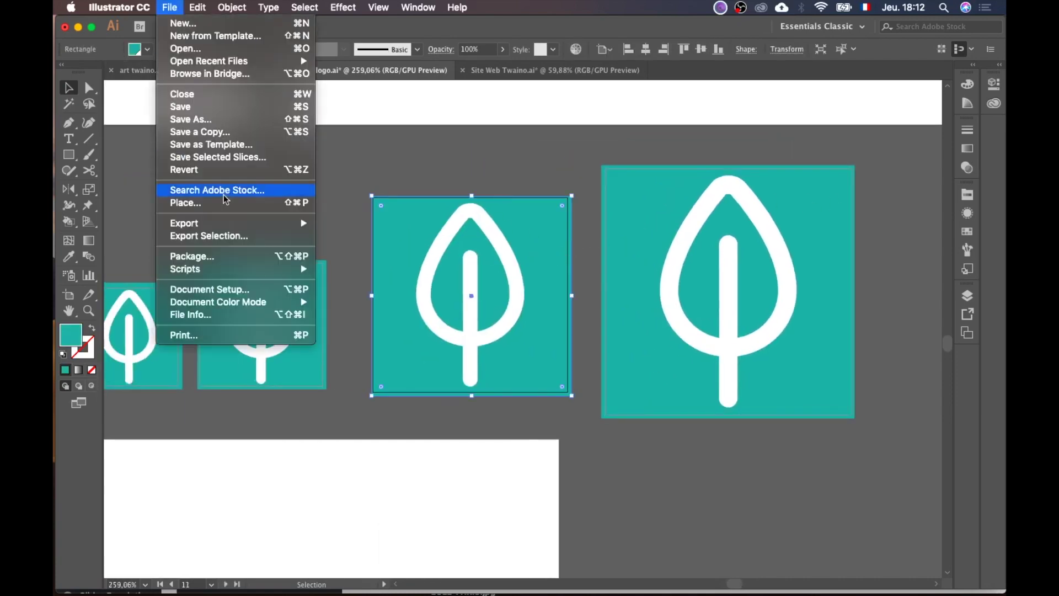
pyautogui.moveTo(257, 221)
pyautogui.click(379, 250)
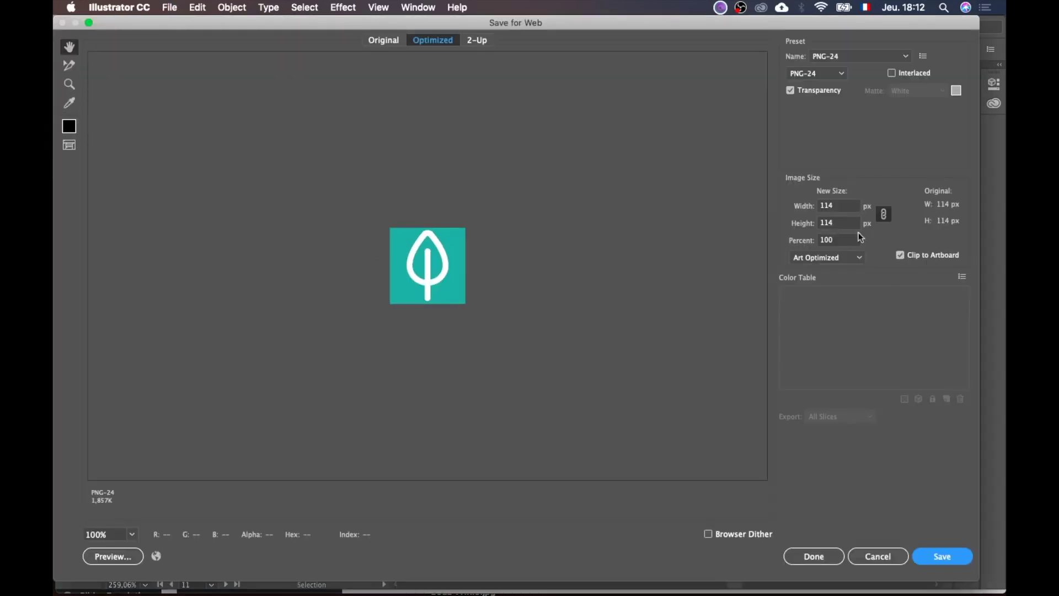
# Step: Export the 114 px icon as a PNG-24 named twaino-Favicon-114
pyautogui.doubleClick(834, 210)
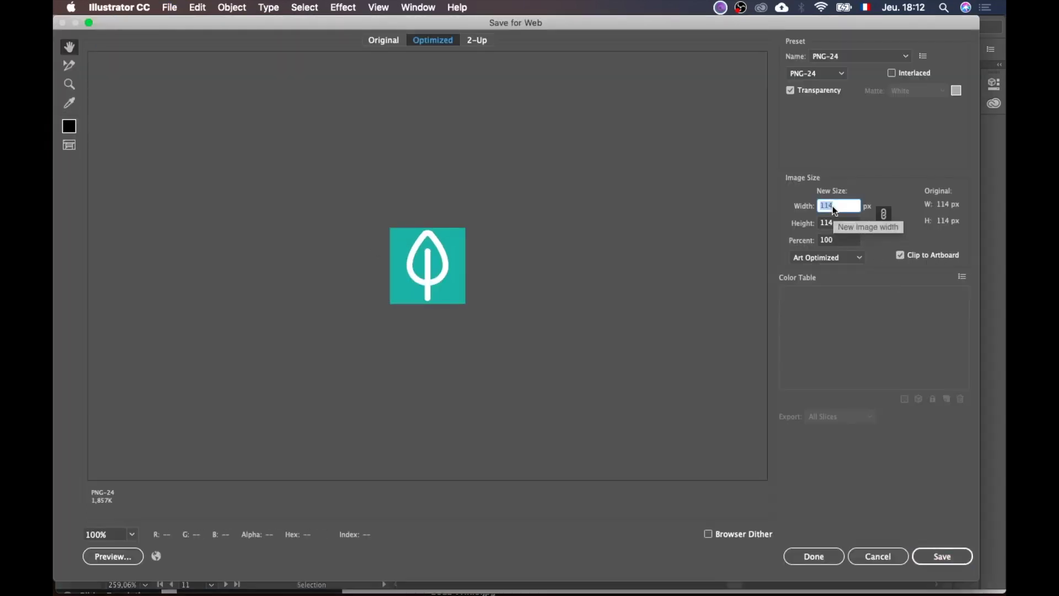
pyautogui.click(951, 556)
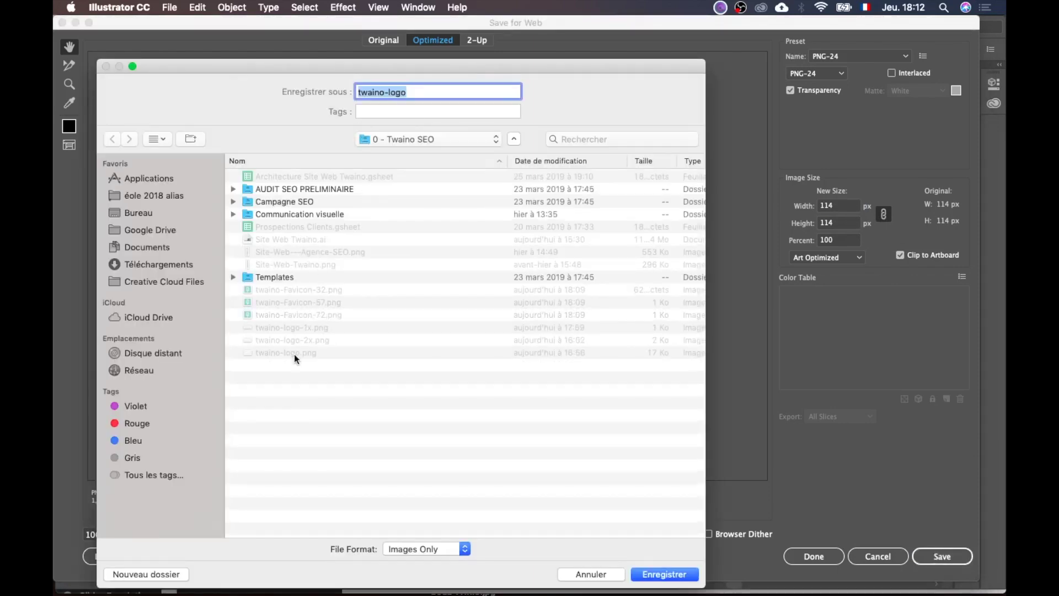
pyautogui.click(316, 315)
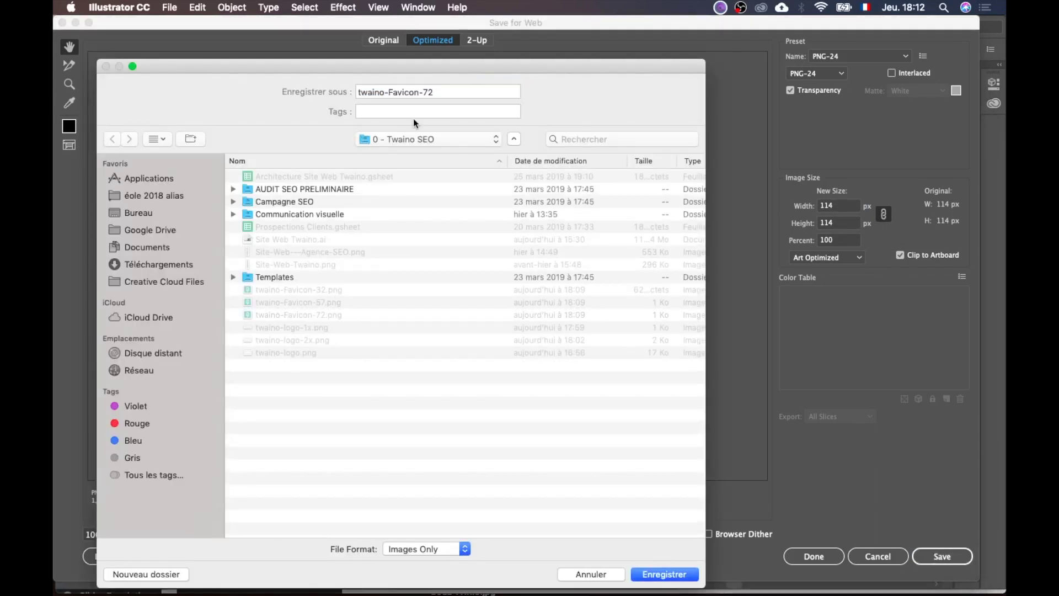
pyautogui.click(436, 93)
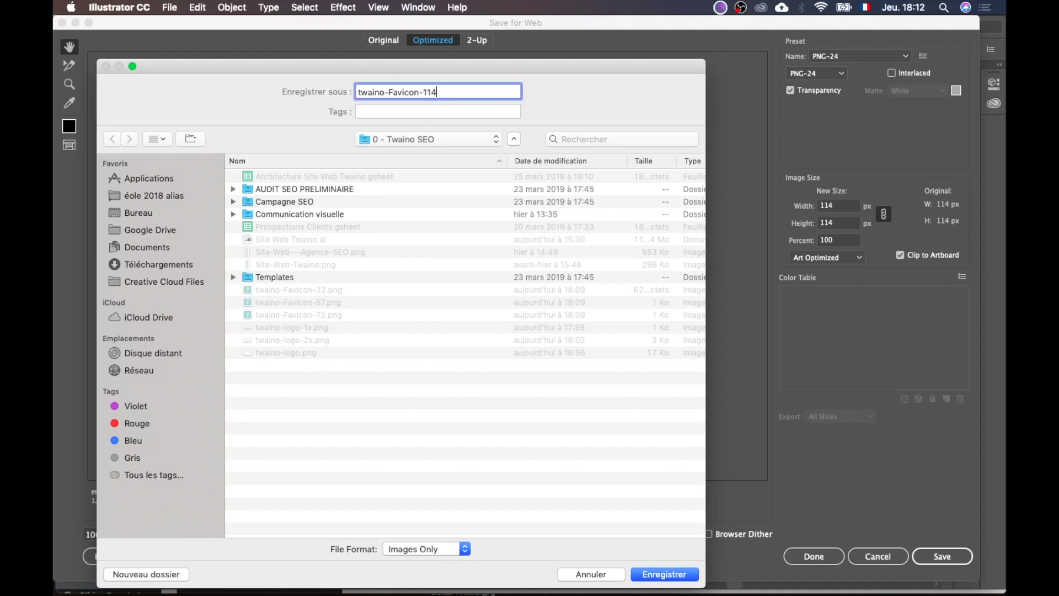
pyautogui.click(671, 576)
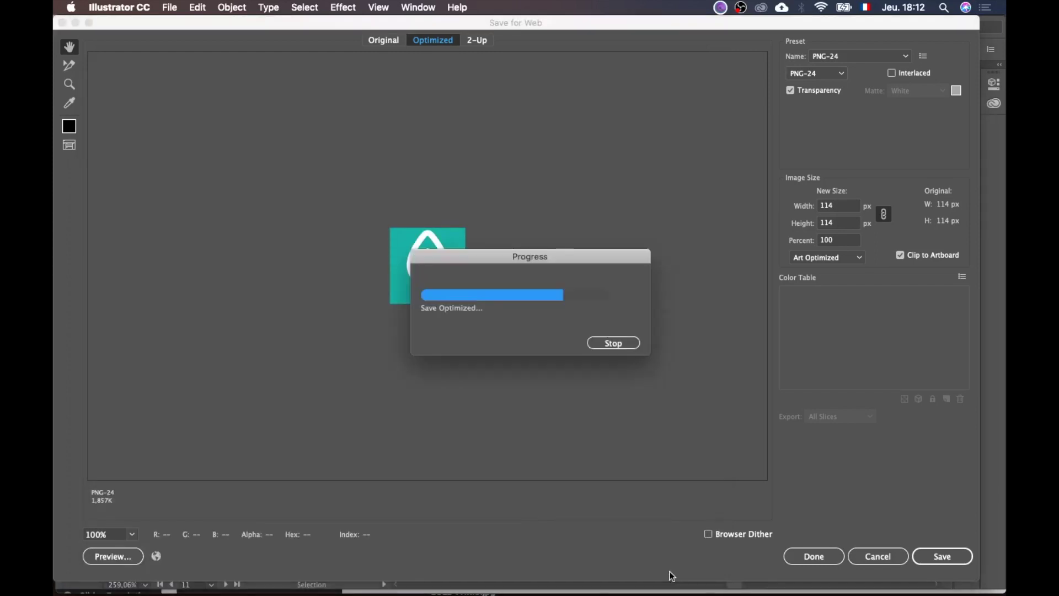
# Step: Export the 144 px icon through Save for Web as twaino-Favicon-144.png
pyautogui.click(782, 323)
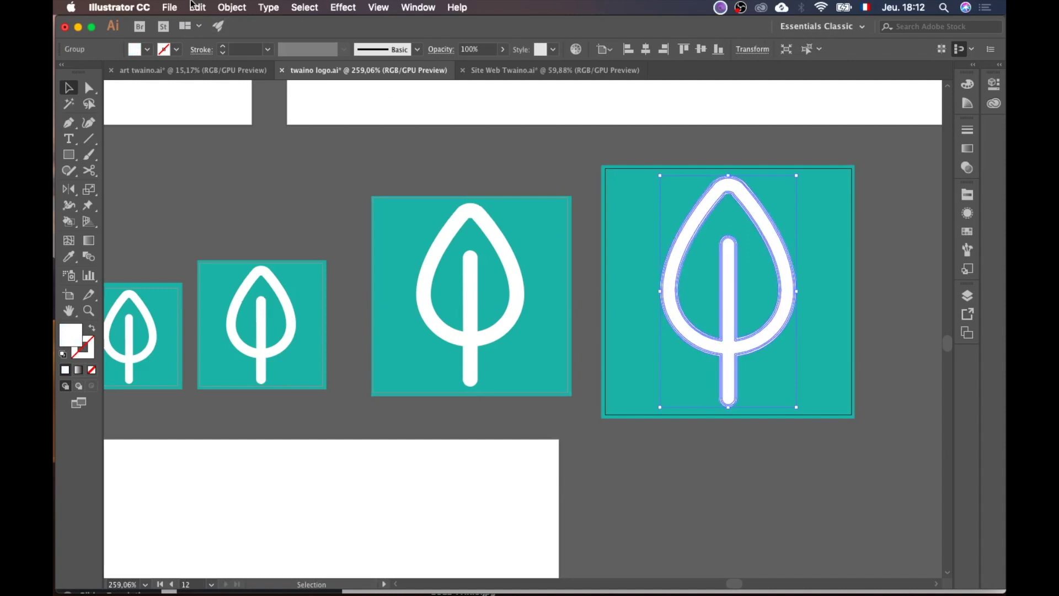
pyautogui.click(170, 7)
pyautogui.moveTo(293, 223)
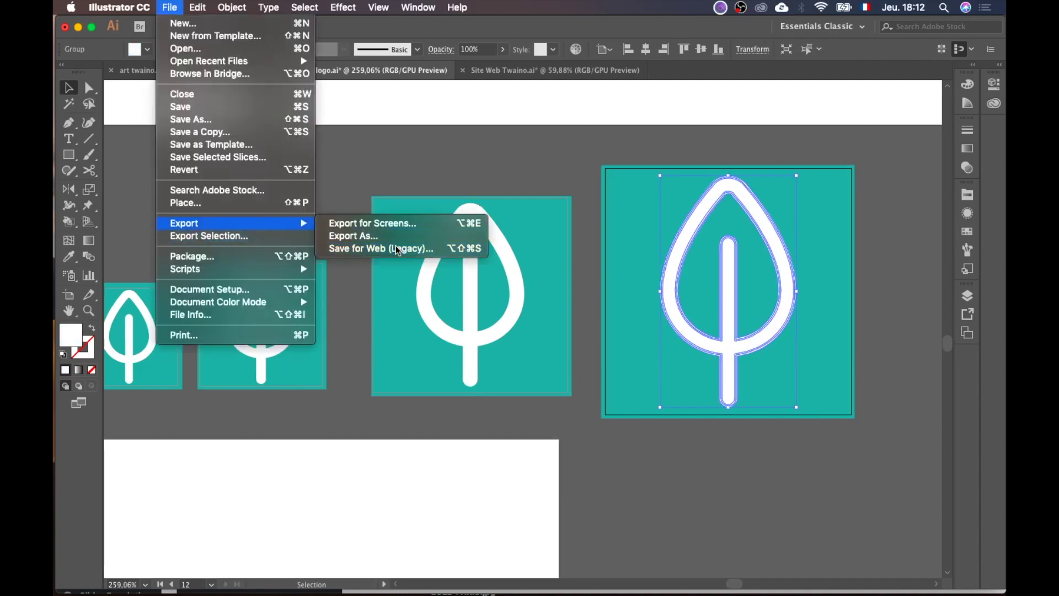
pyautogui.click(387, 248)
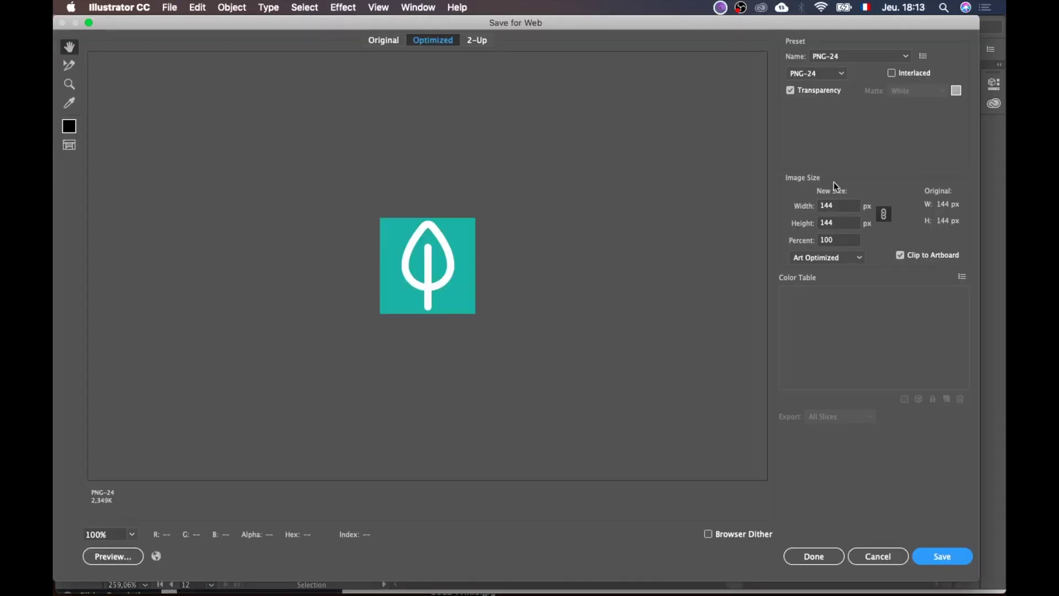
pyautogui.doubleClick(828, 205)
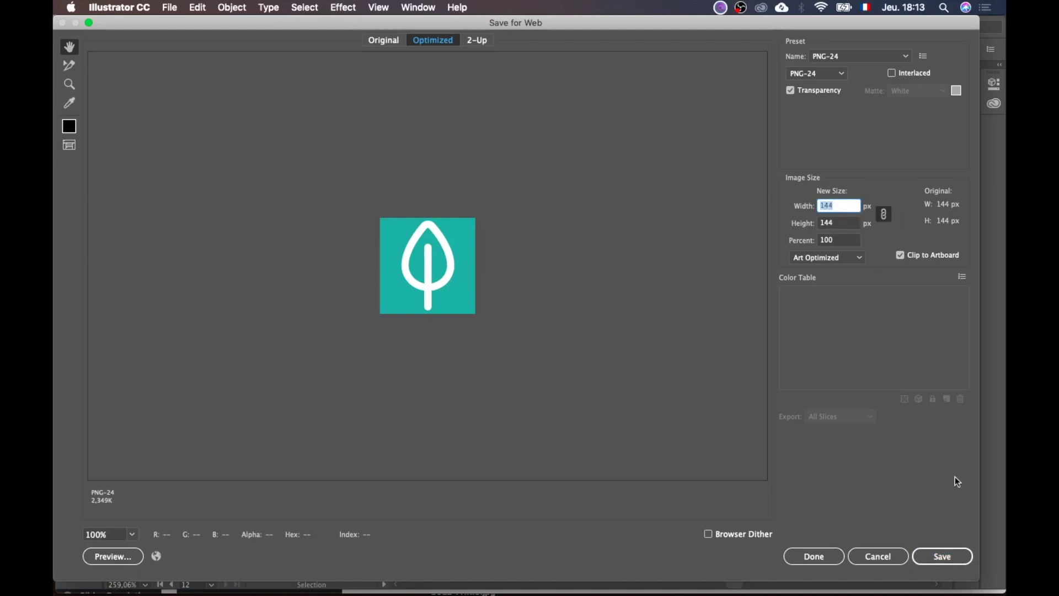
pyautogui.click(954, 557)
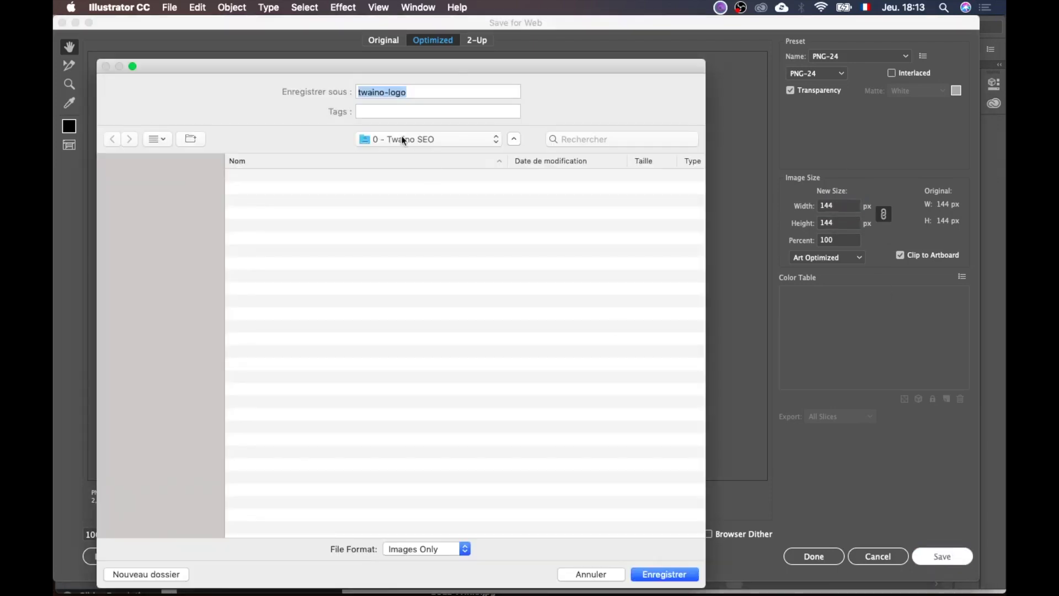
pyautogui.click(316, 328)
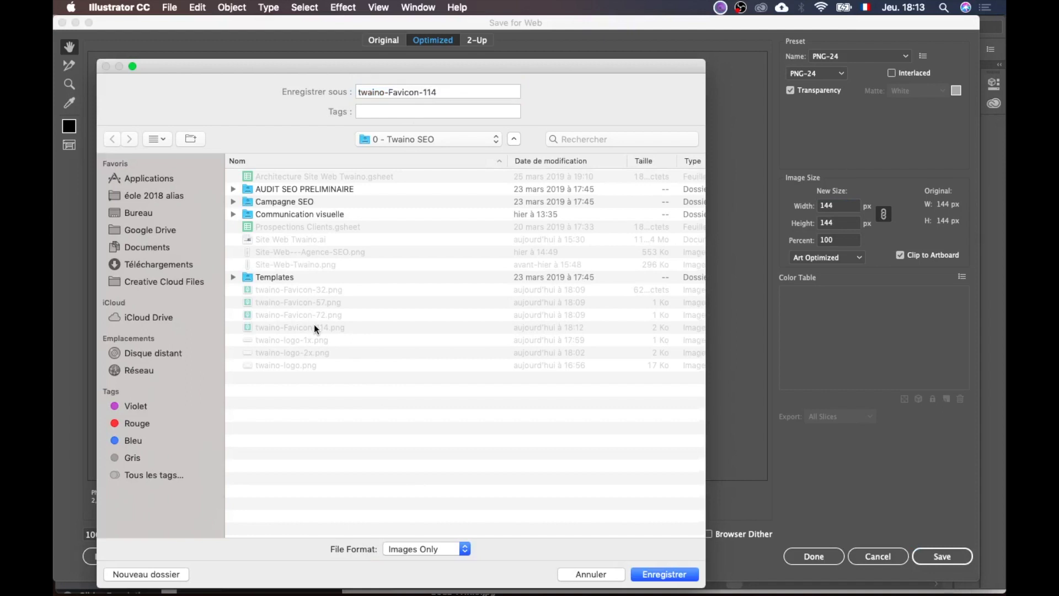
pyautogui.doubleClick(434, 90)
pyautogui.write('144')
pyautogui.click(681, 580)
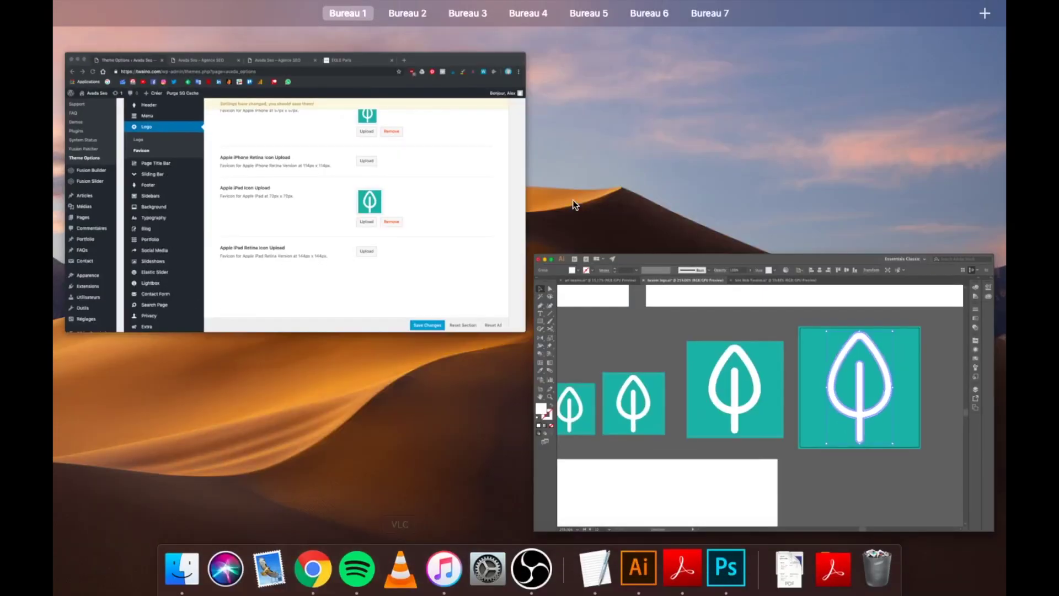
# Step: Upload the new favicon PNGs in the media dialog for the Apple iPhone Retina icon
pyautogui.click(403, 211)
pyautogui.scroll(3, 681, 339)
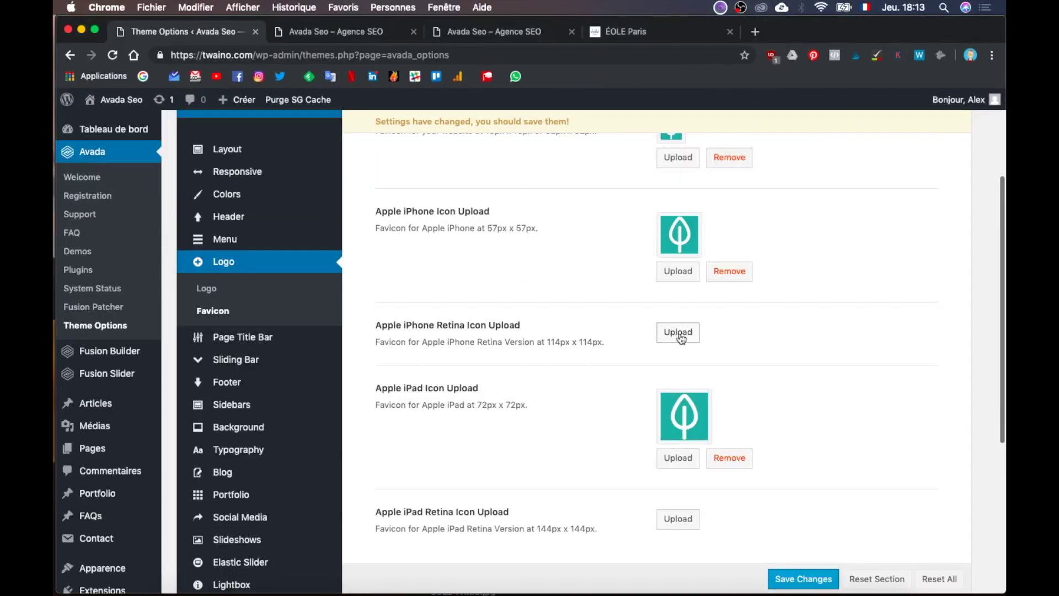
pyautogui.click(677, 332)
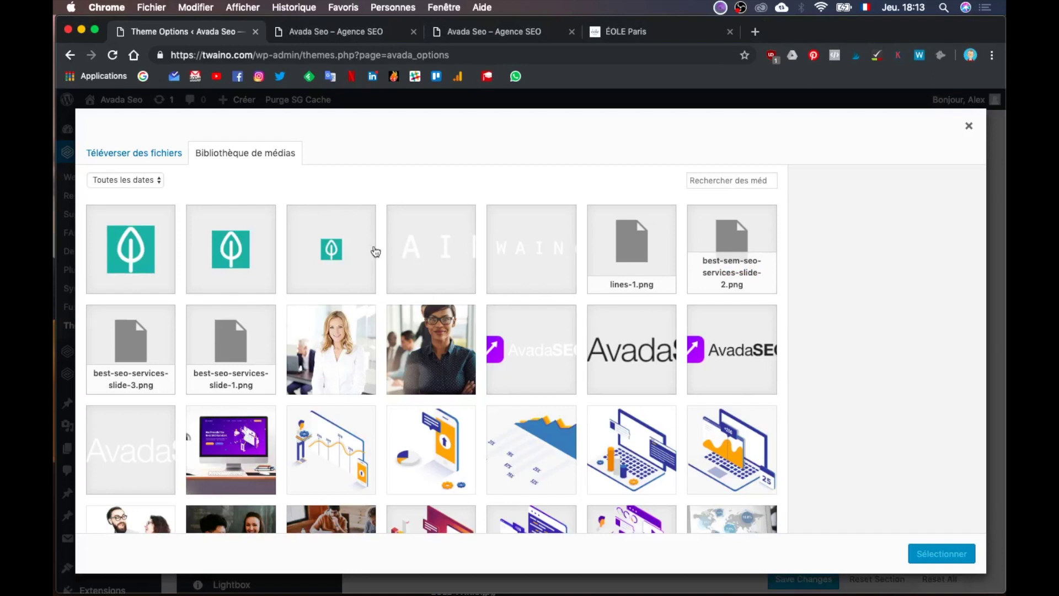
pyautogui.click(116, 161)
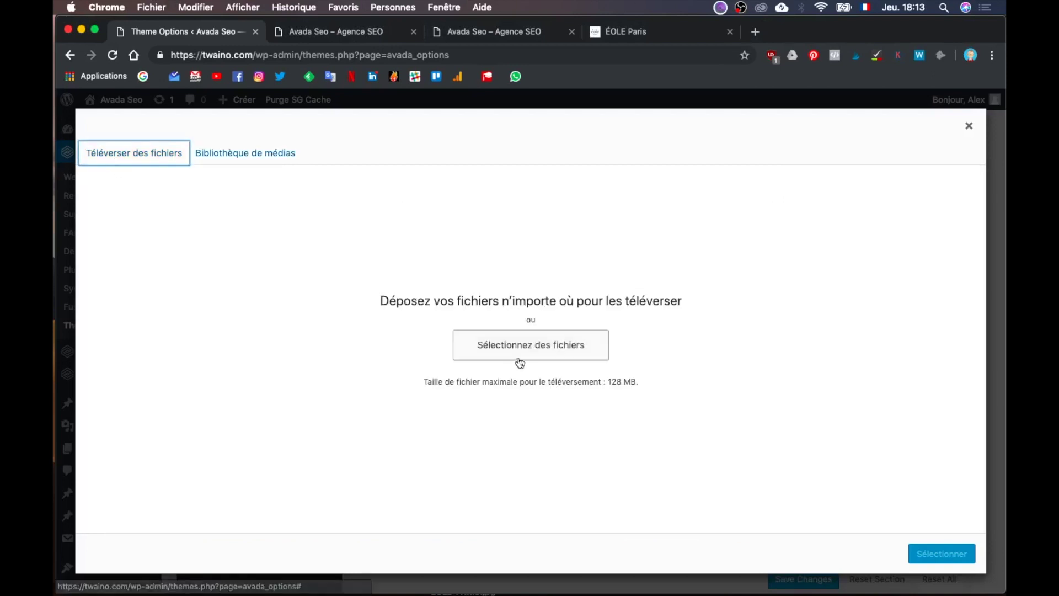
pyautogui.click(538, 351)
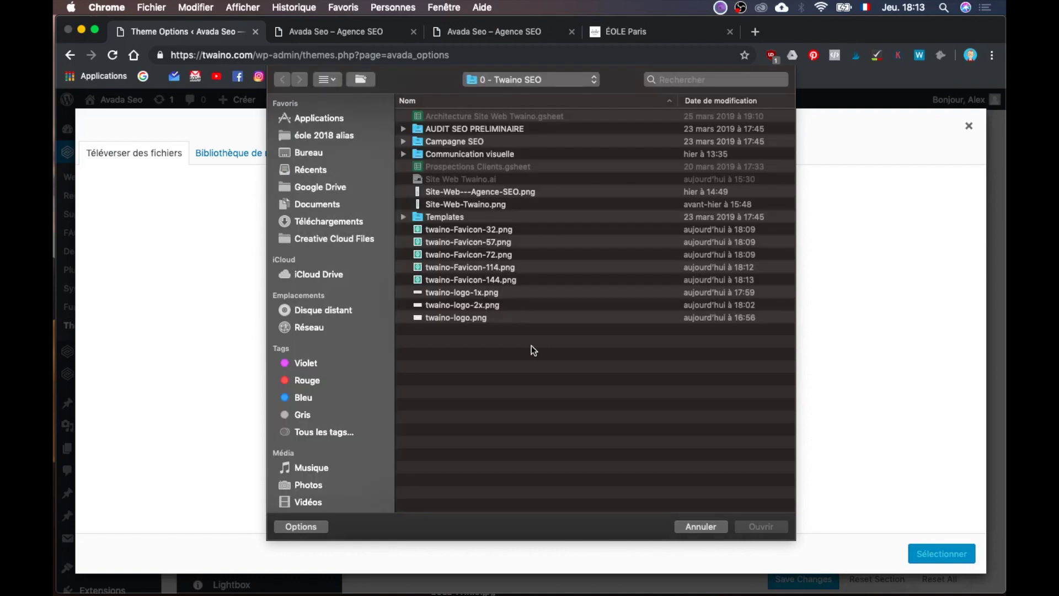
pyautogui.click(494, 278)
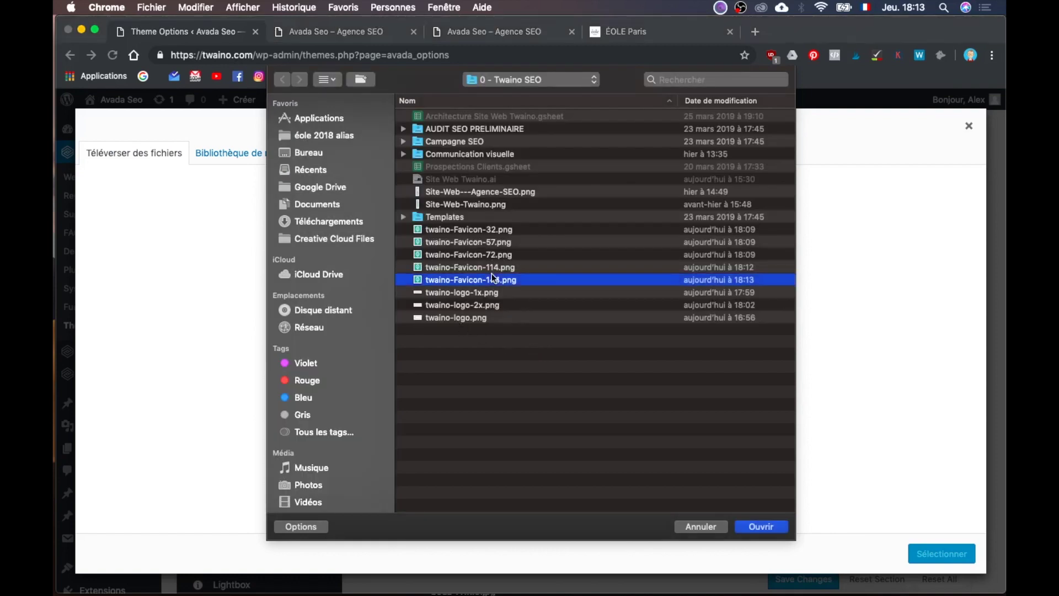
pyautogui.doubleClick(492, 278)
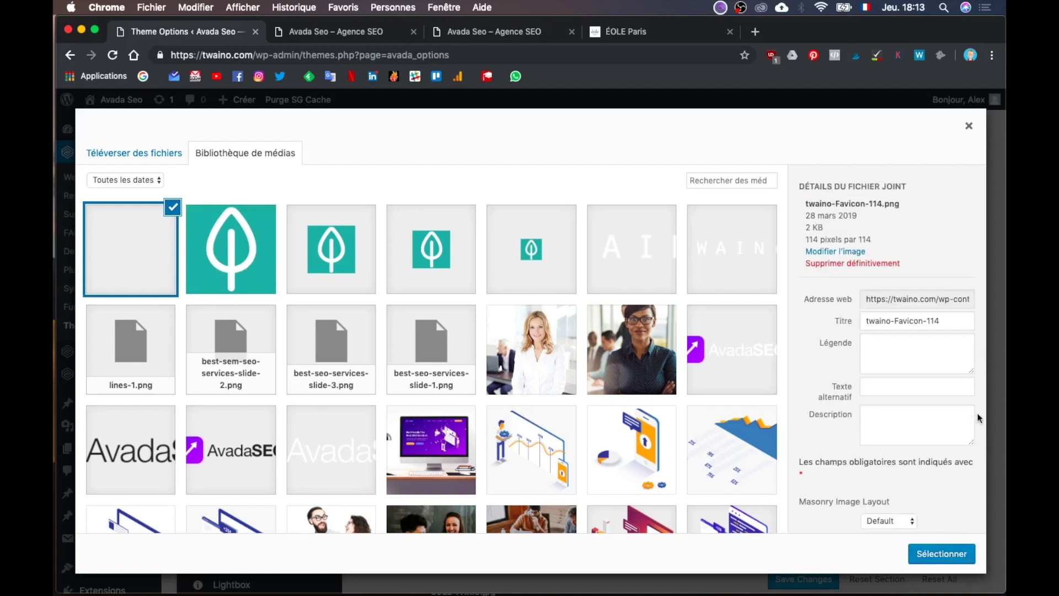
# Step: Give the 144 px favicon image alt text 'twaino Favicon-144'
pyautogui.tripleClick(915, 407)
pyautogui.press('super+c')
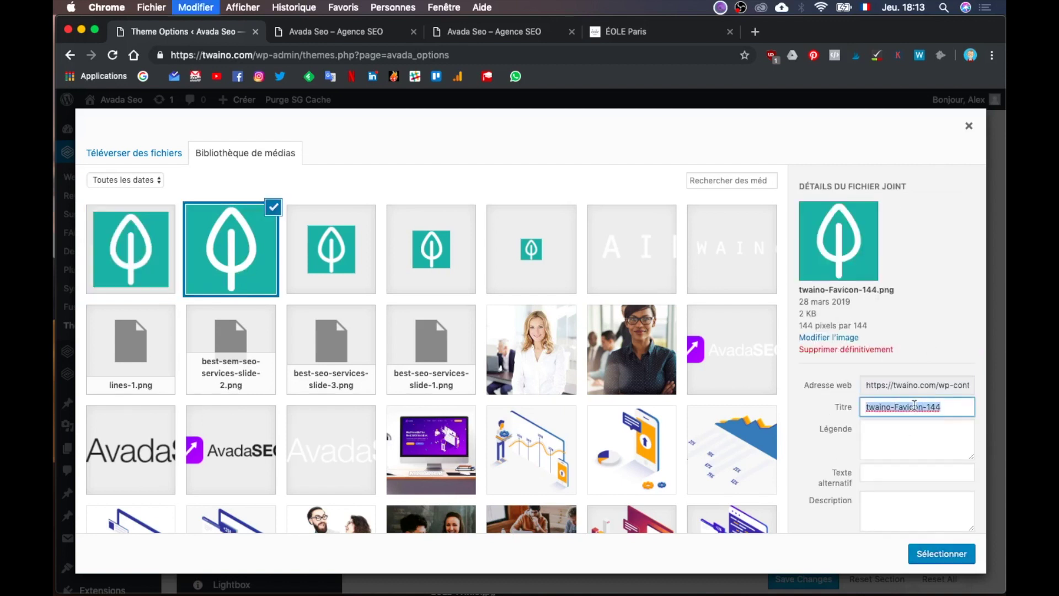
pyautogui.click(907, 472)
pyautogui.press('super+v')
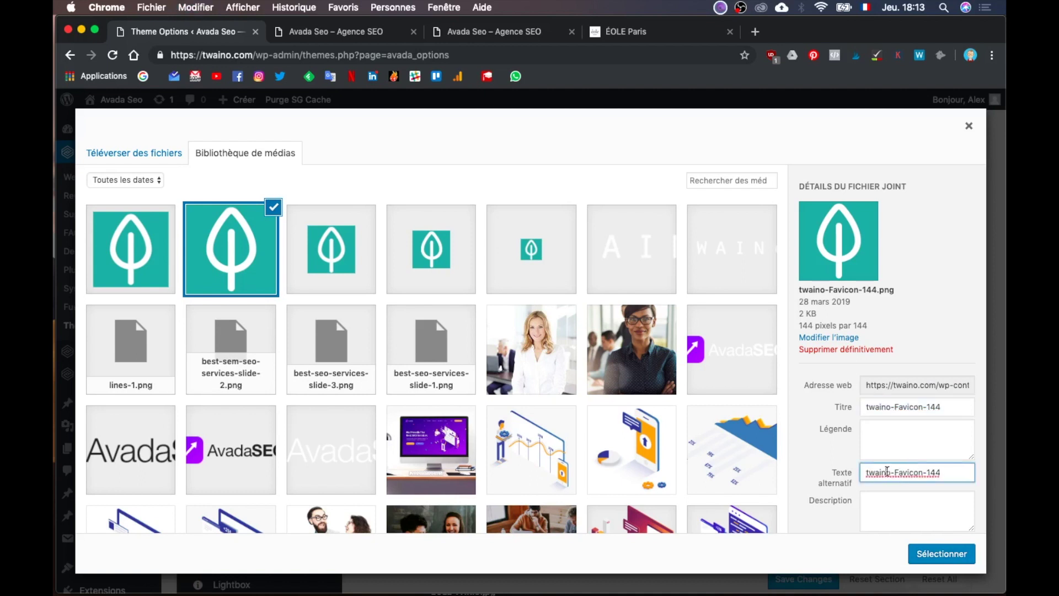
pyautogui.click(895, 472)
pyautogui.press('BackSpace')
# Step: Set the 114 px image's title and alt text to 'twaino Favicon-114' and use it as the iPhone Retina icon
pyautogui.click(128, 259)
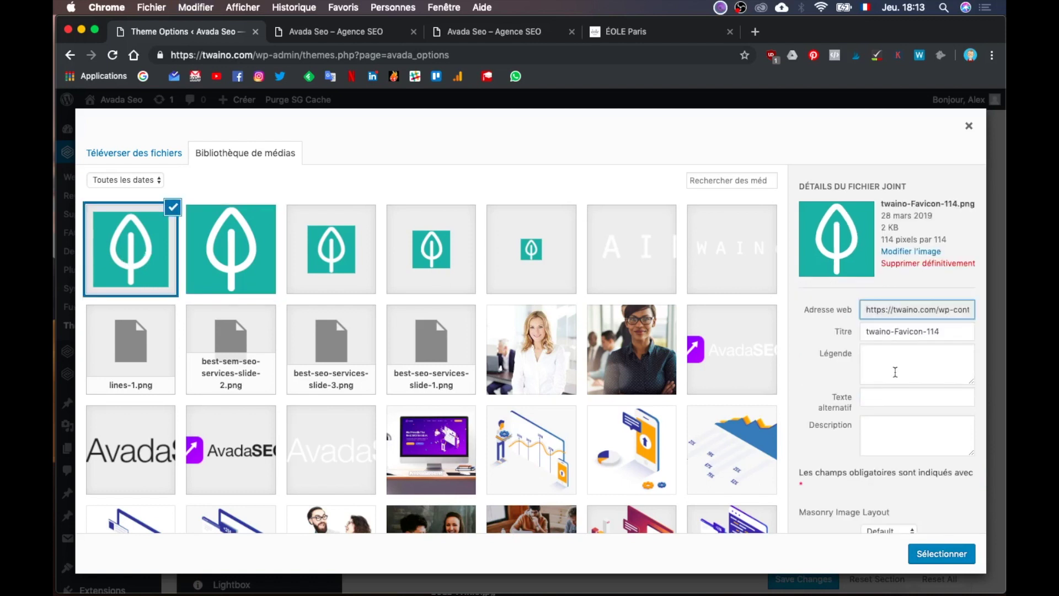
pyautogui.click(894, 333)
pyautogui.press('BackSpace')
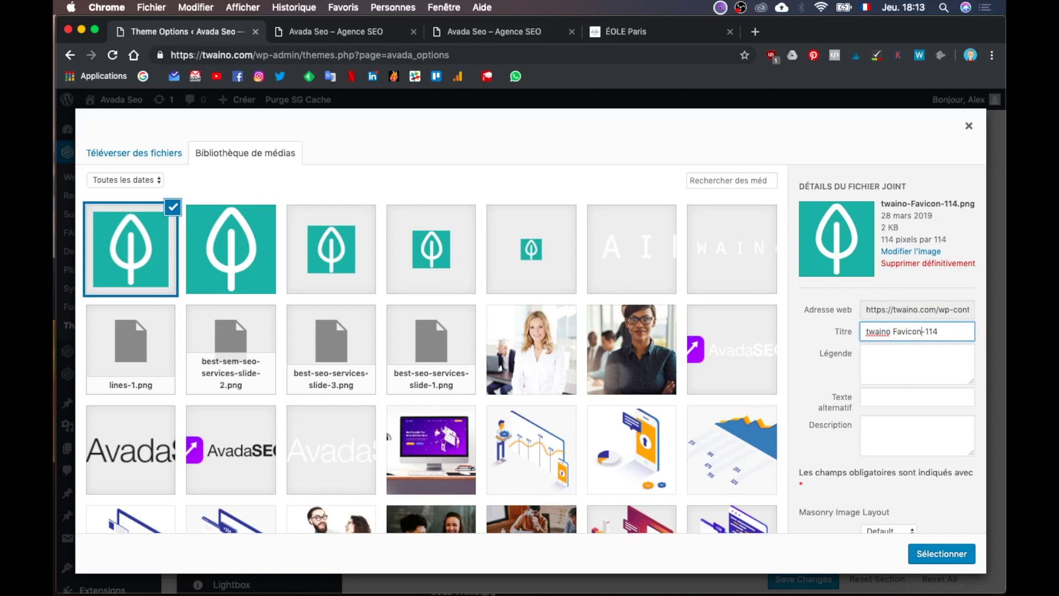
pyautogui.press('super+a')
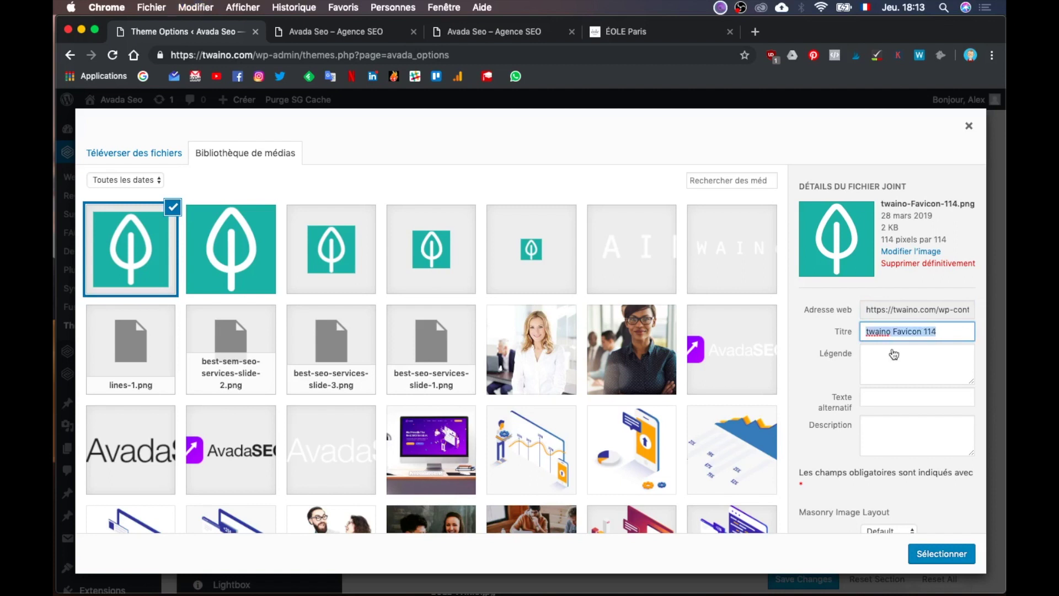
pyautogui.click(911, 402)
pyautogui.press('super+v')
pyautogui.click(910, 429)
pyautogui.click(942, 554)
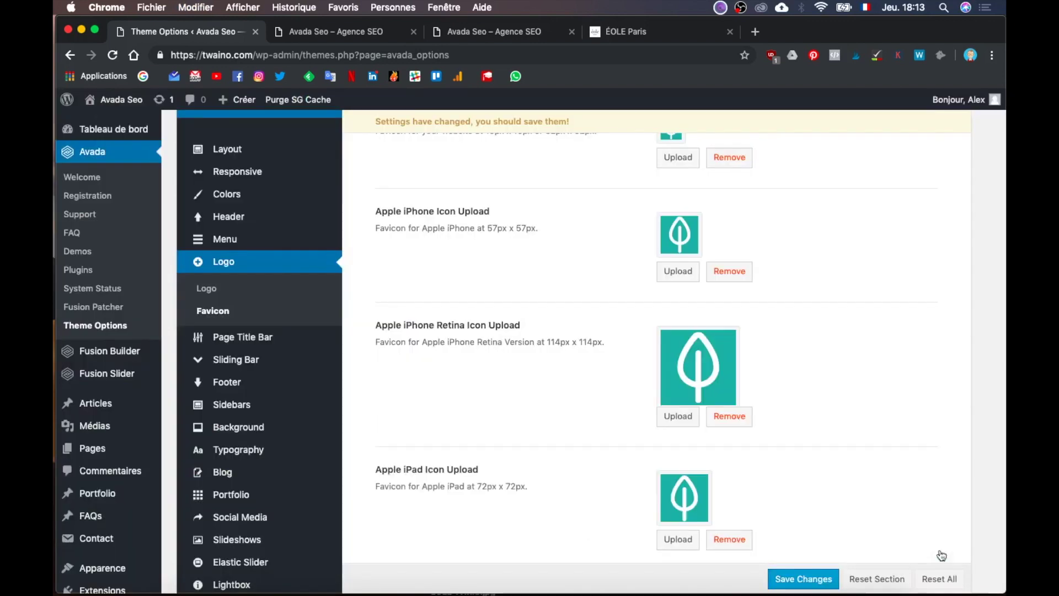
pyautogui.scroll(-5, 903, 391)
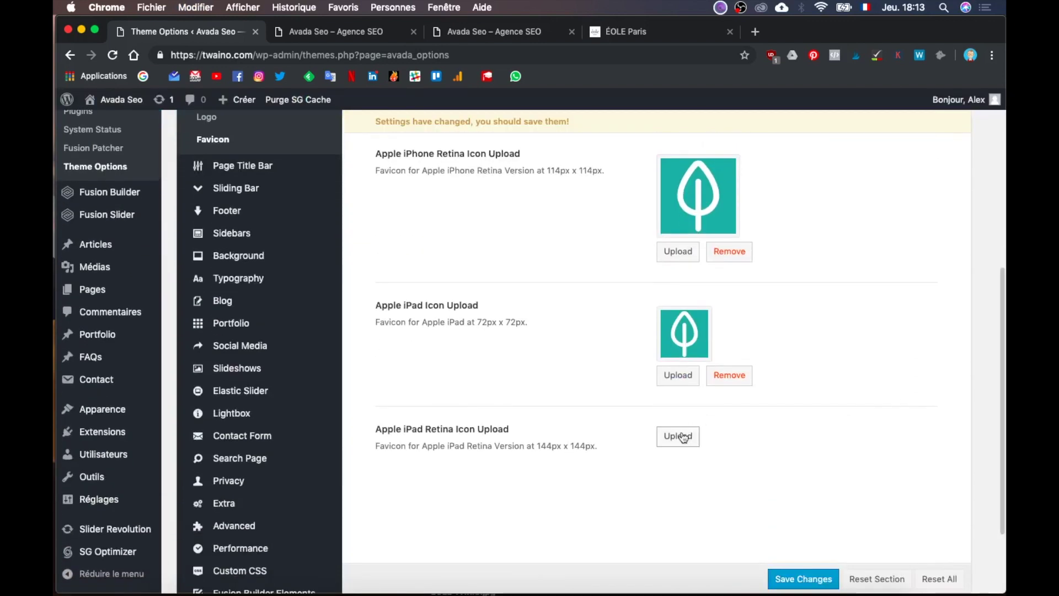
# Step: Use the 144 px image as the Apple iPad Retina icon and save the changes
pyautogui.click(678, 436)
pyautogui.click(276, 237)
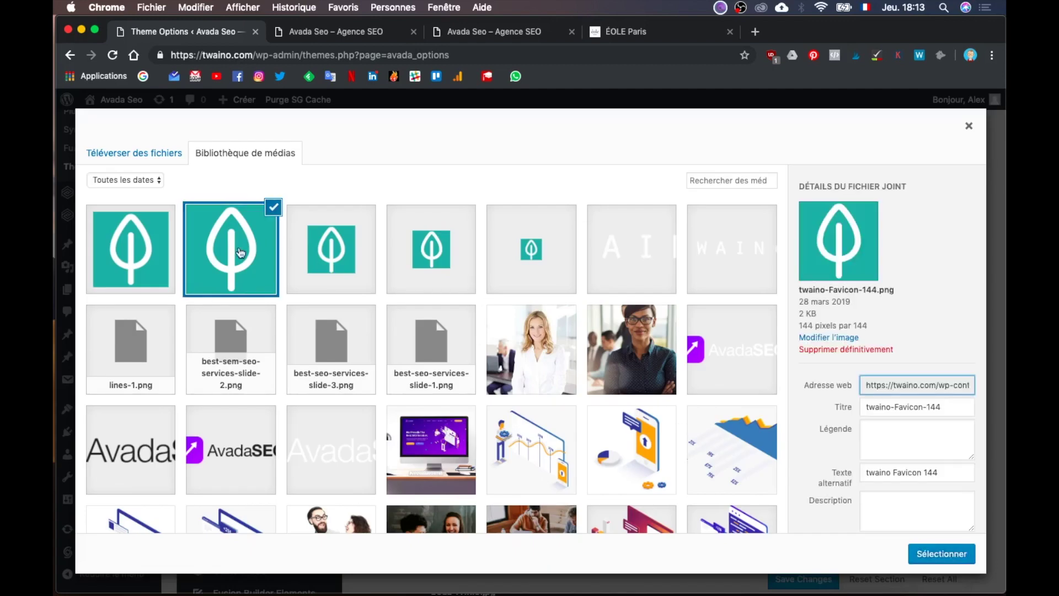
pyautogui.click(937, 557)
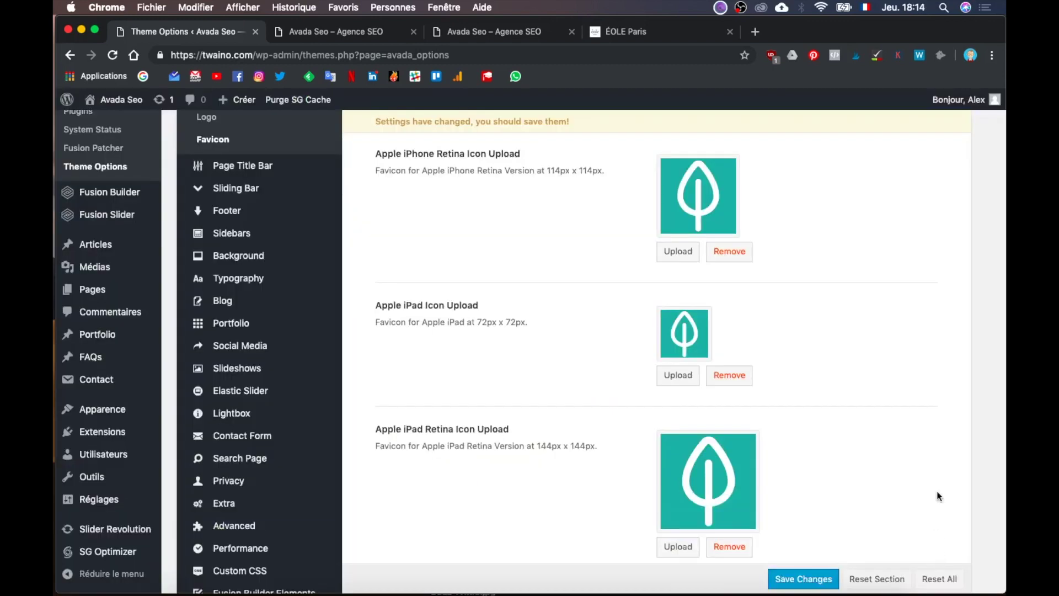
pyautogui.scroll(-2, 893, 513)
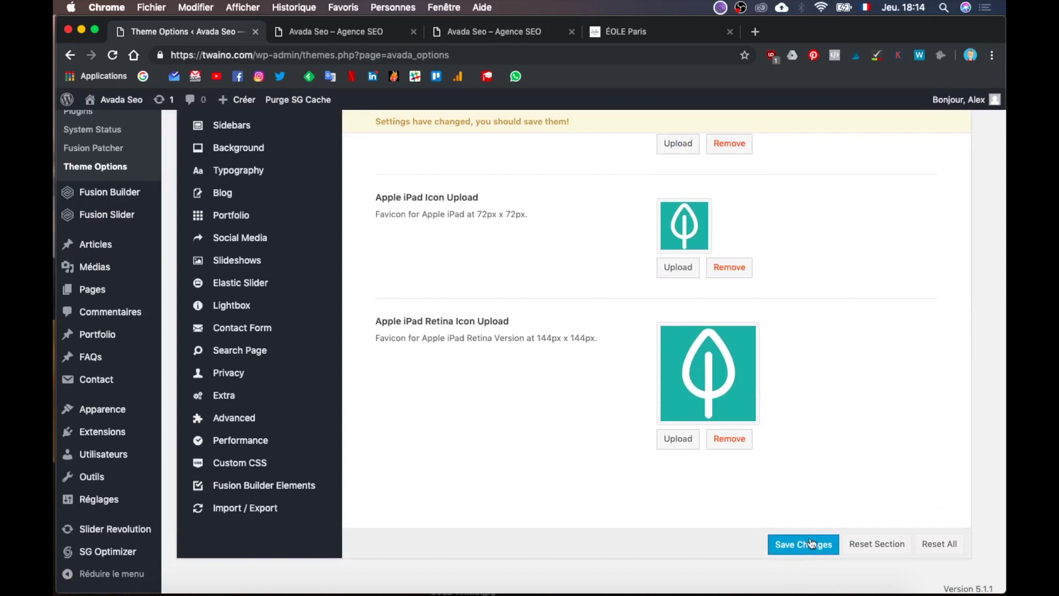
pyautogui.click(810, 538)
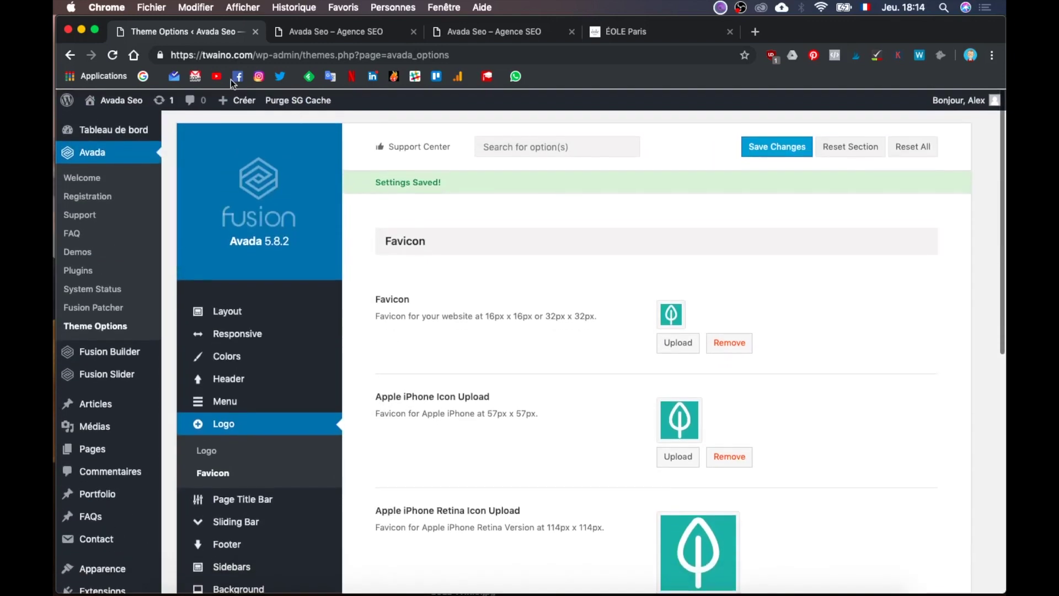
pyautogui.keyDown('super'); pyautogui.click(125, 128); pyautogui.keyUp('super')
# Step: Open twaino.com in a new tab, confirm the teal leaf favicon, and return to Theme Options
pyautogui.click(352, 39)
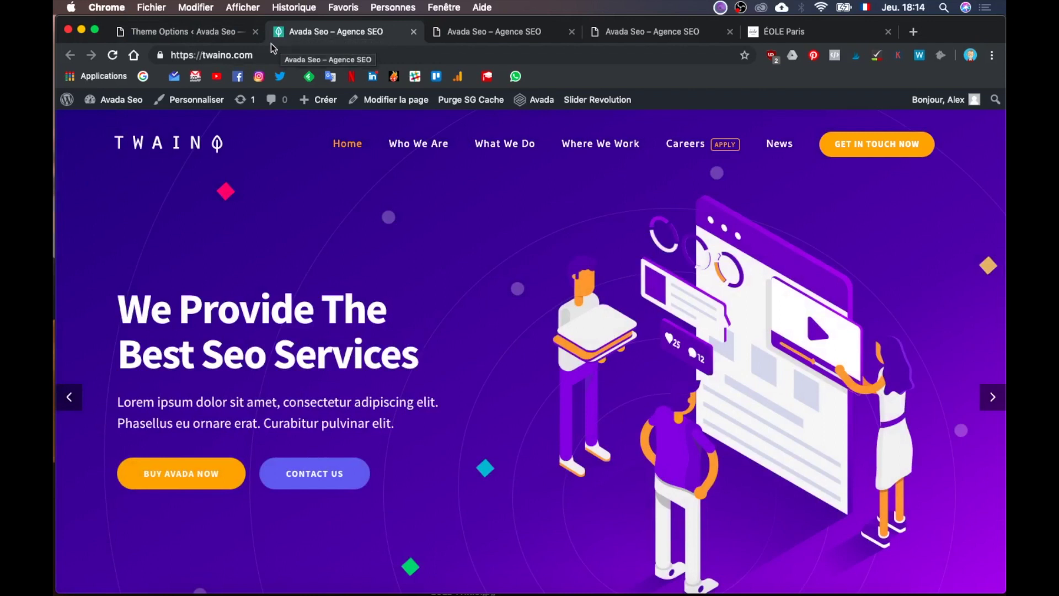
pyautogui.click(211, 38)
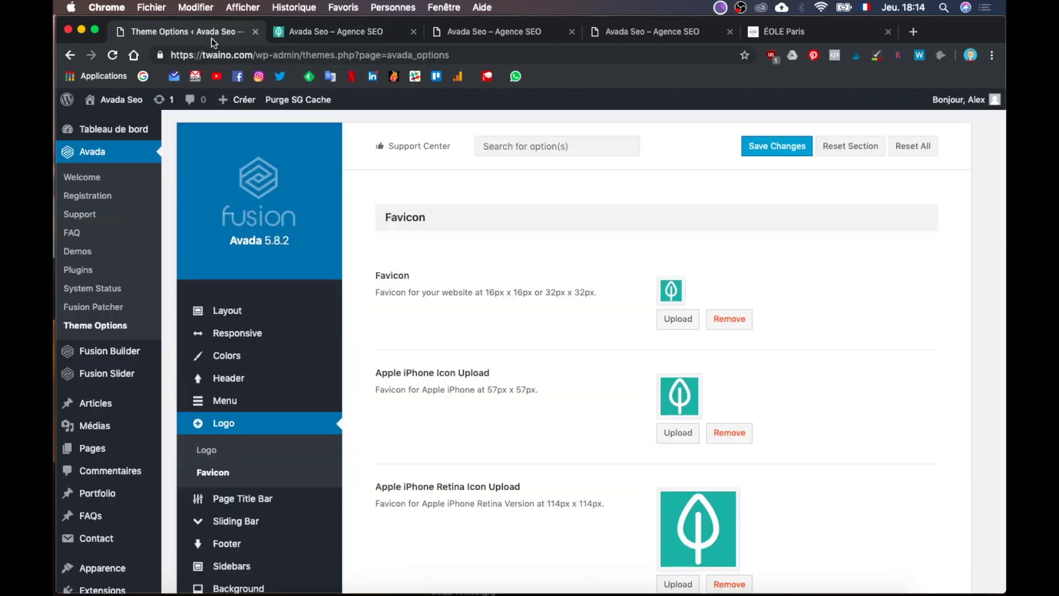
pyautogui.scroll(-5, 663, 435)
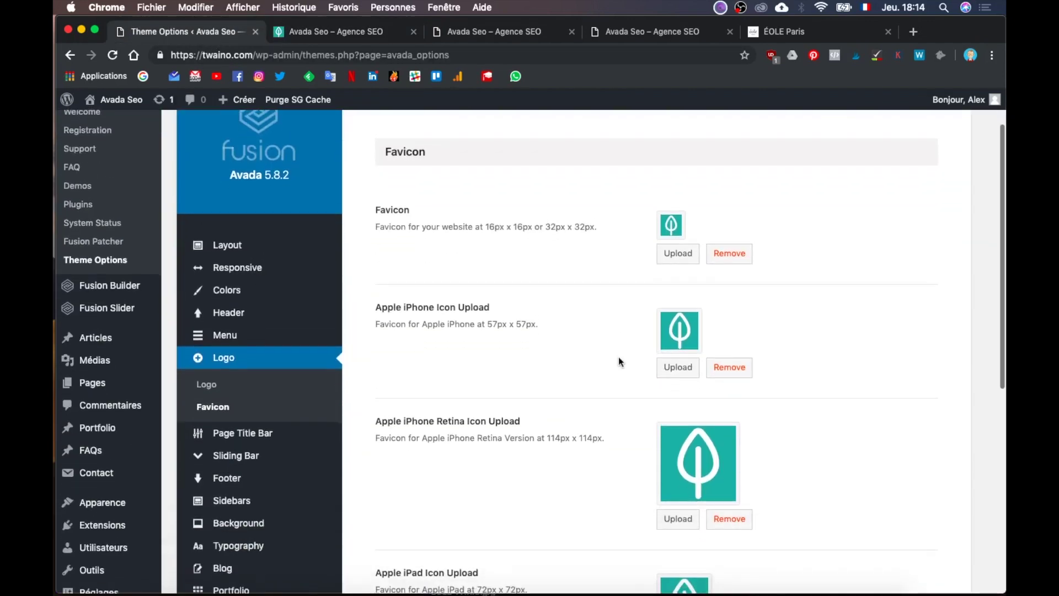
pyautogui.scroll(-7, 618, 359)
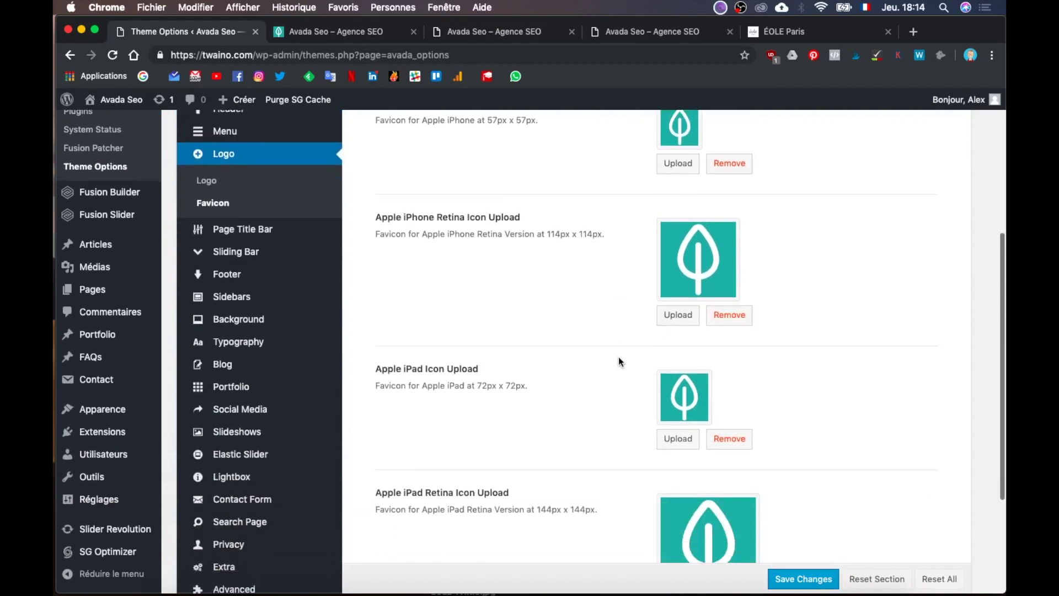
pyautogui.scroll(-5, 618, 362)
pyautogui.scroll(12, 618, 362)
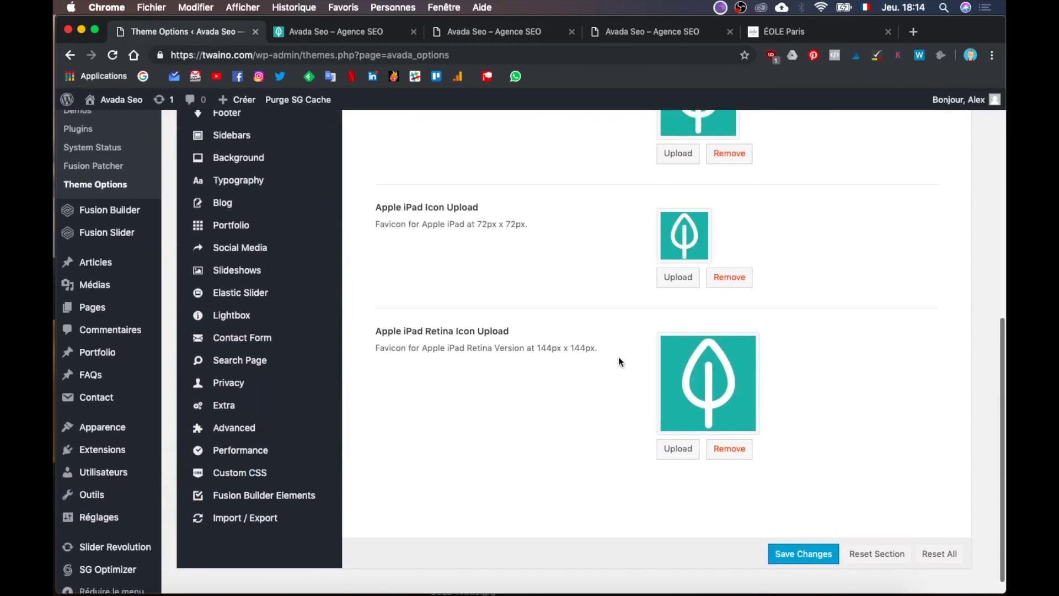
pyautogui.scroll(3, 618, 360)
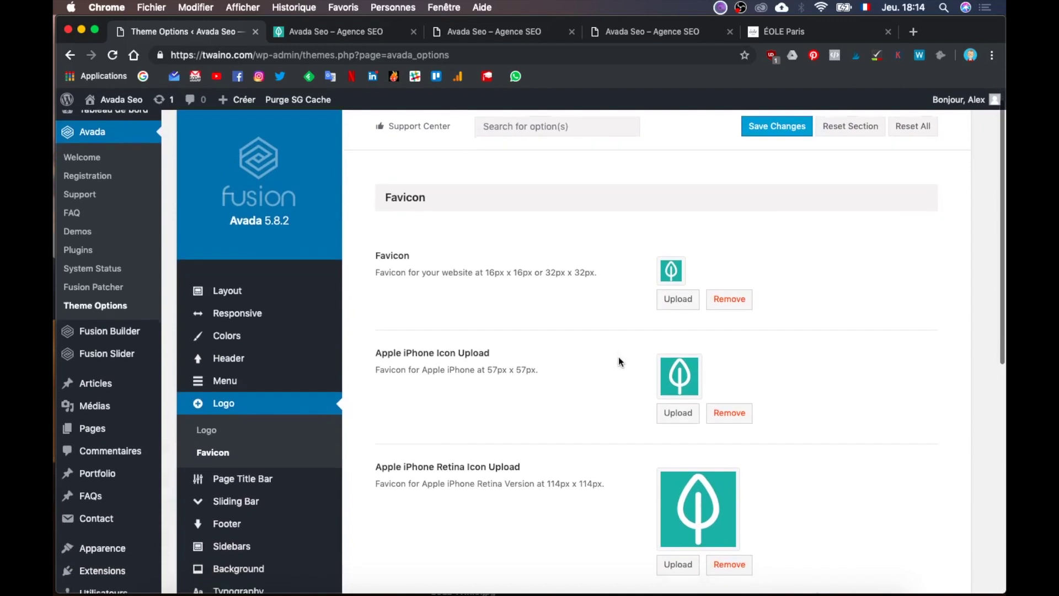
pyautogui.scroll(-10, 619, 360)
pyautogui.scroll(-1, 618, 358)
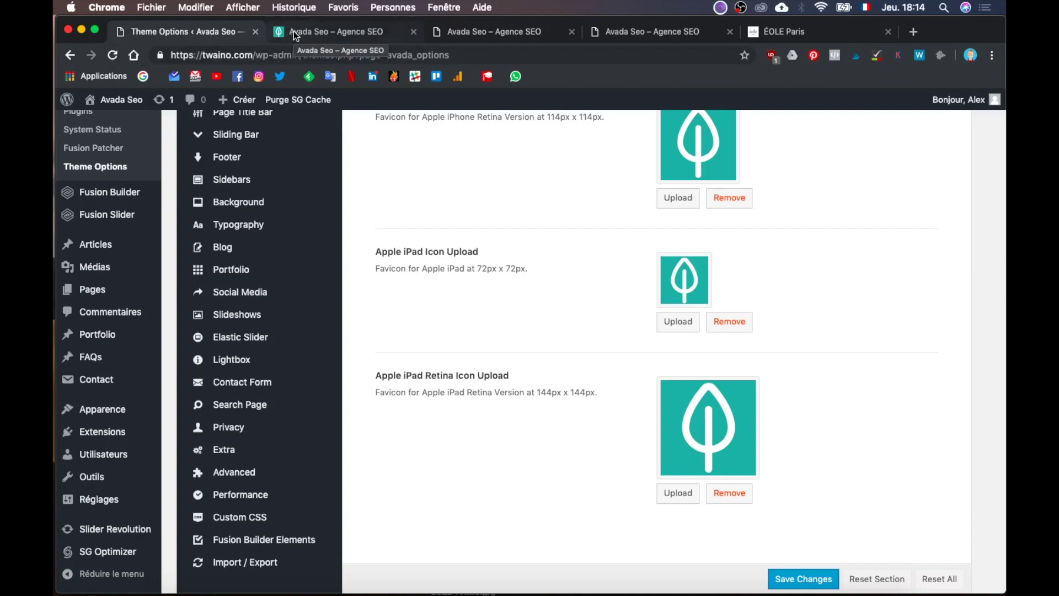
pyautogui.scroll(10, 449, 218)
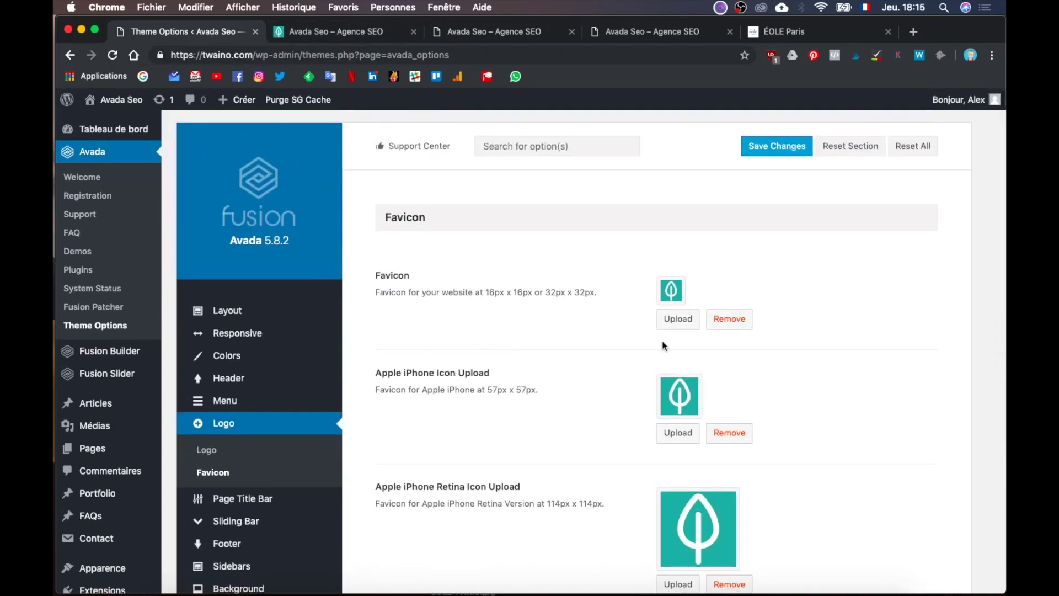
pyautogui.click(366, 36)
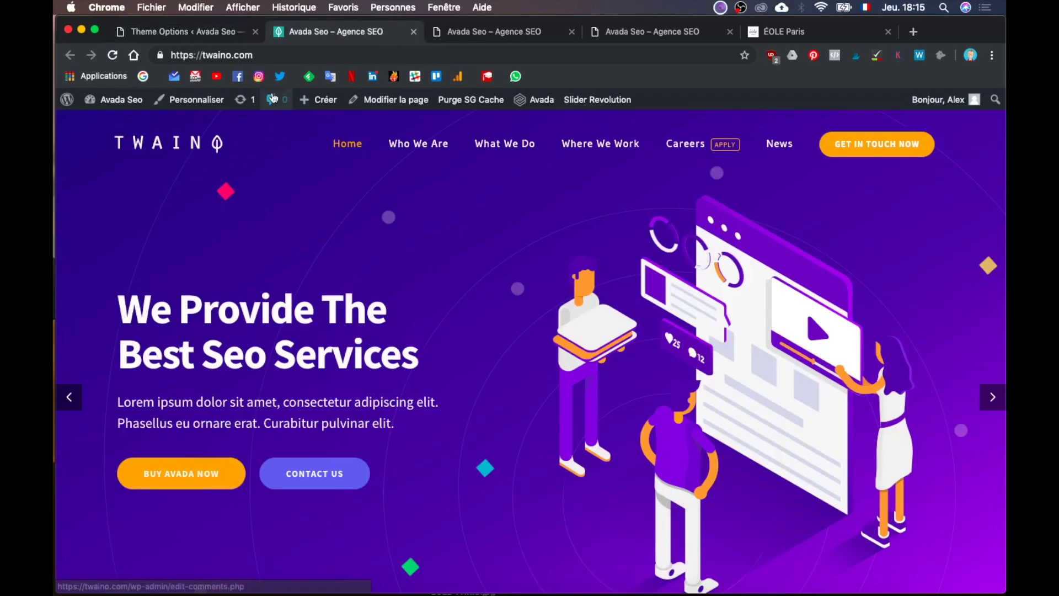
pyautogui.click(182, 36)
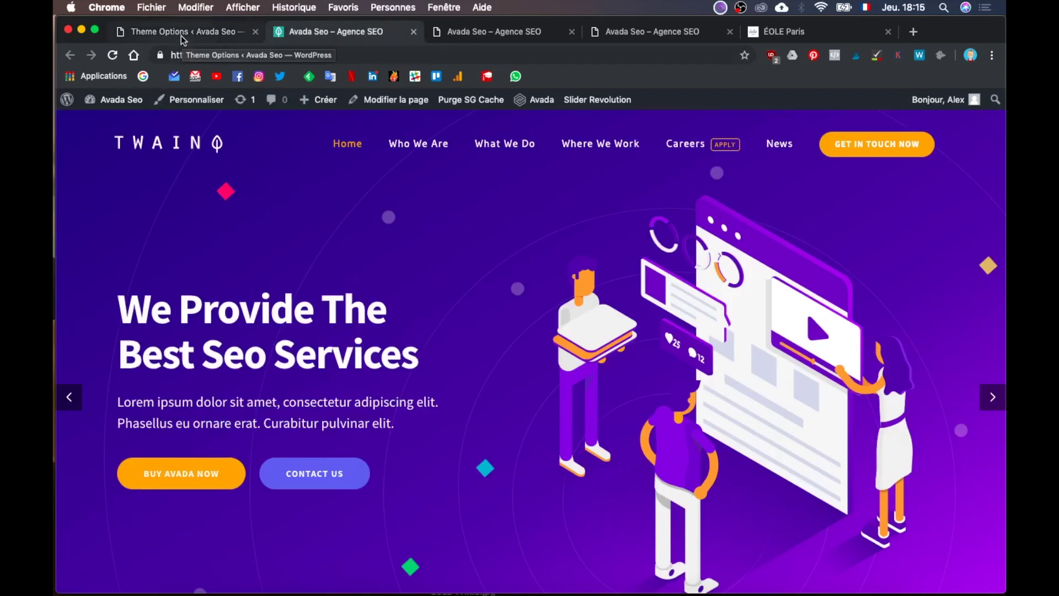
pyautogui.moveTo(249, 408)
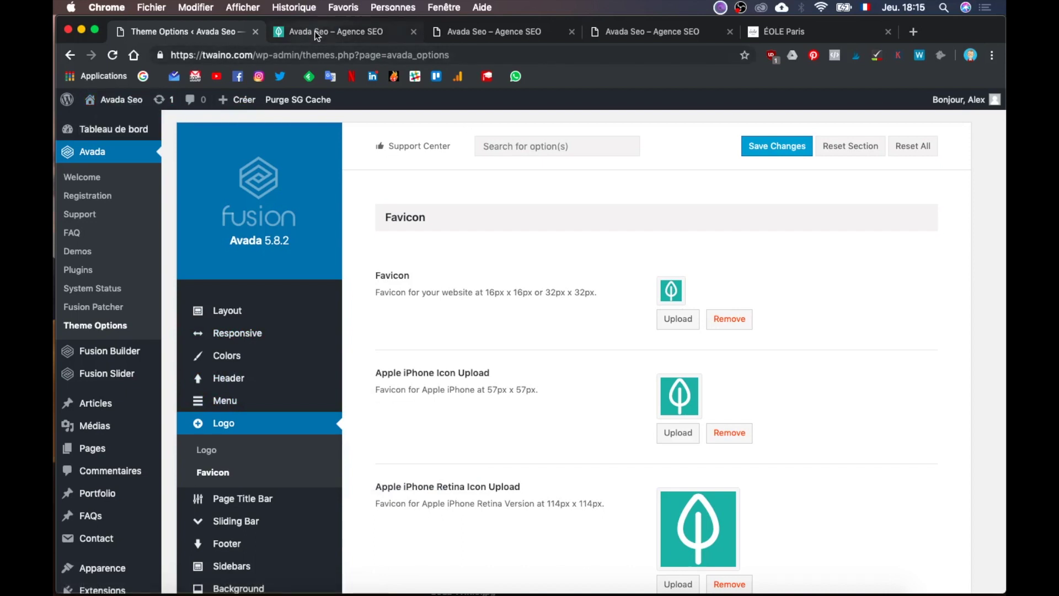
# Step: Close Theme Options and open Seo Main Menu in the Customizer, with the preview's mobile menu shown
pyautogui.click(254, 32)
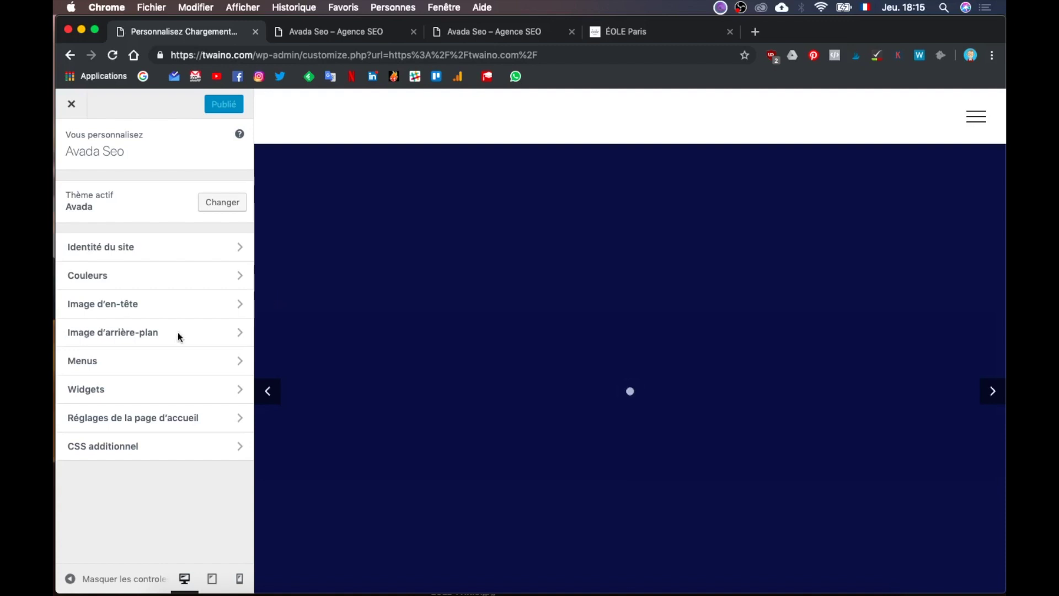
pyautogui.click(111, 363)
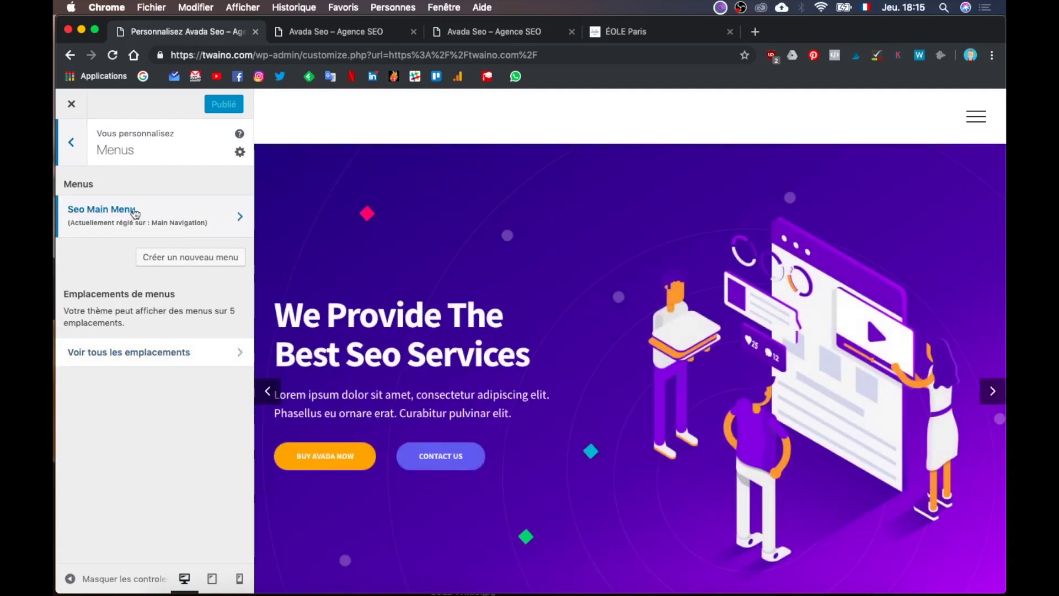
pyautogui.click(226, 219)
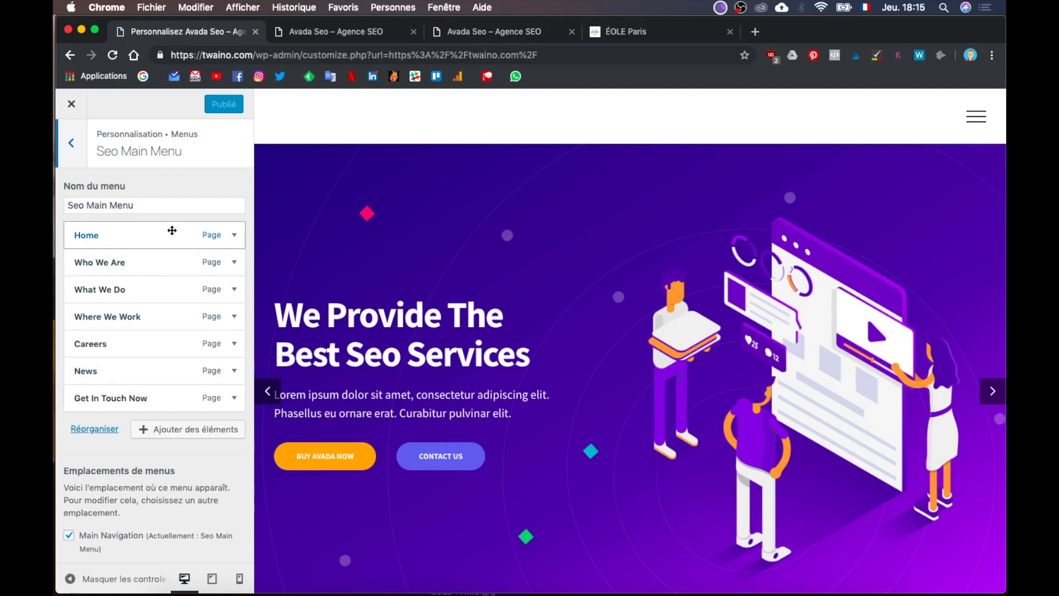
pyautogui.click(975, 120)
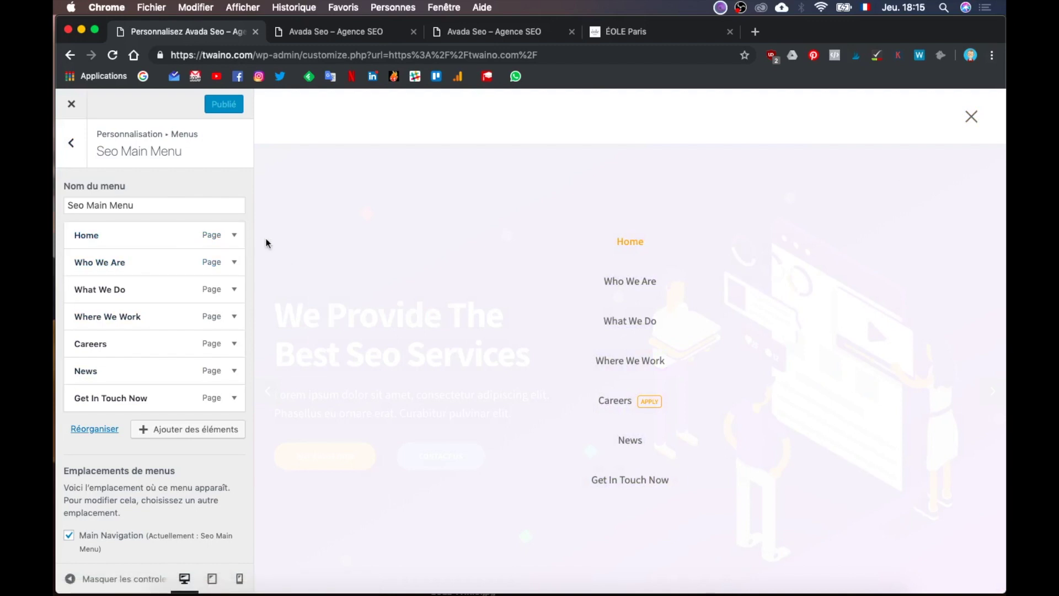
# Step: Expand and collapse the Home and Who We Are items, then return to the Menus panel
pyautogui.click(235, 235)
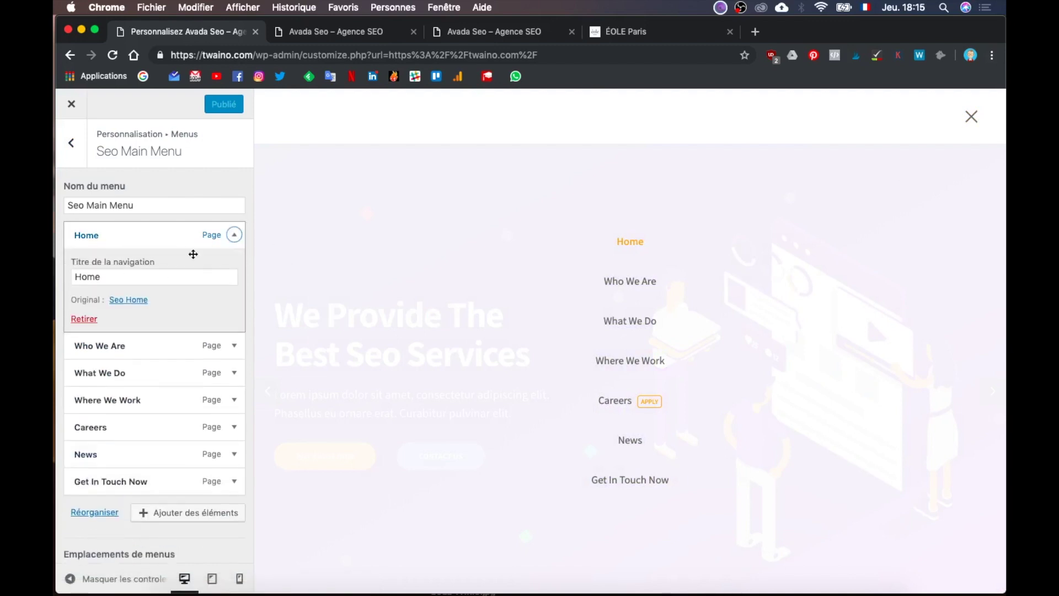
pyautogui.click(235, 235)
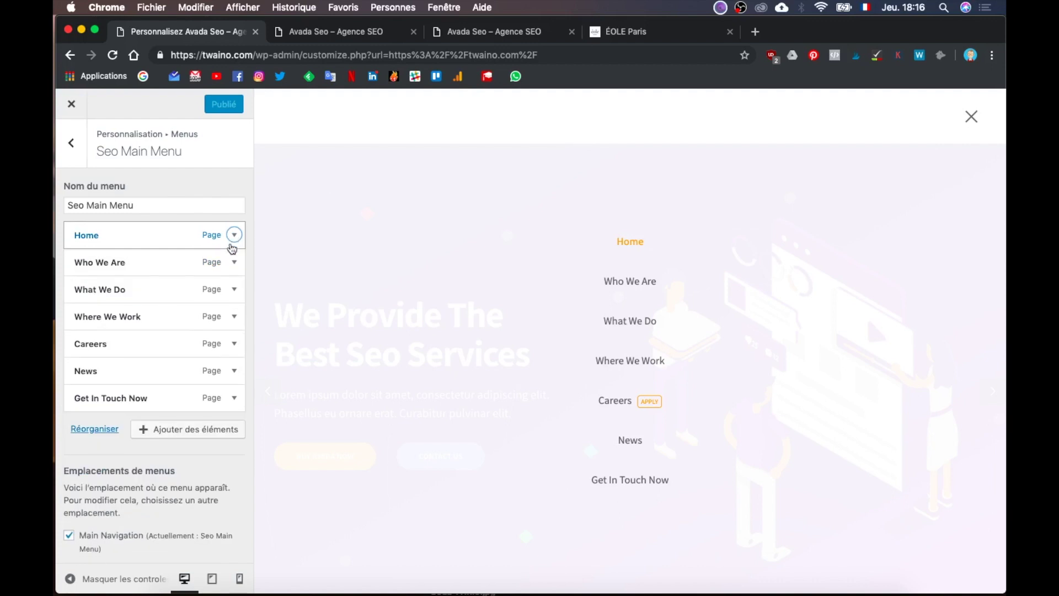
pyautogui.click(234, 263)
pyautogui.click(234, 263)
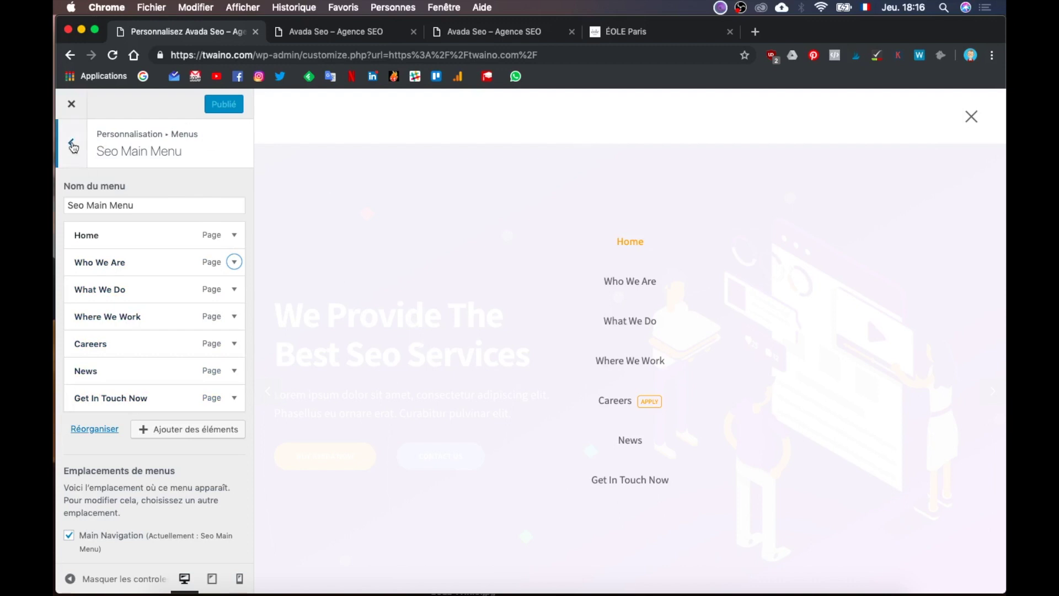
pyautogui.click(76, 156)
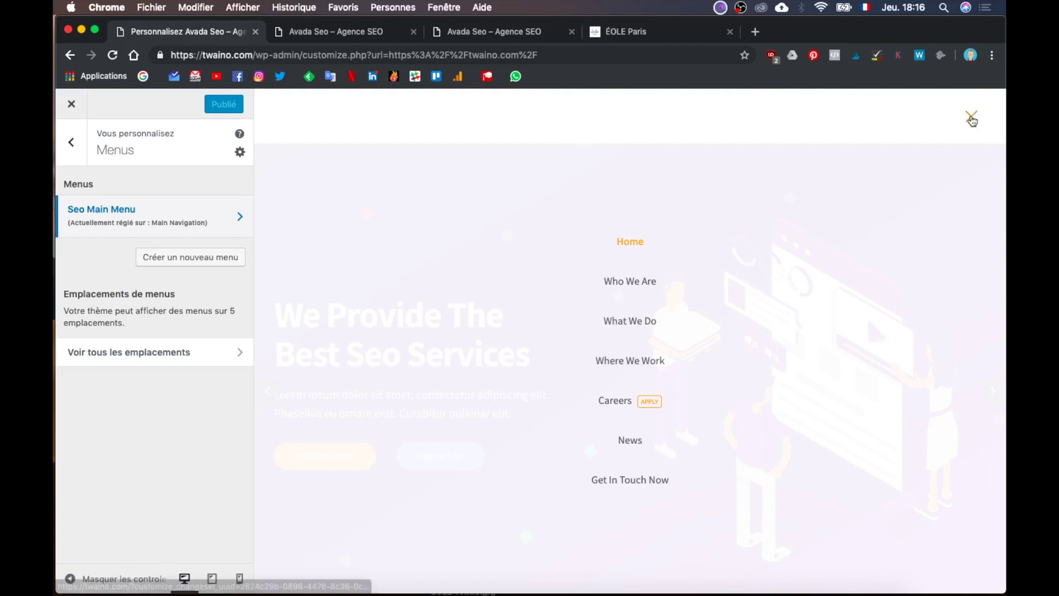
pyautogui.click(971, 118)
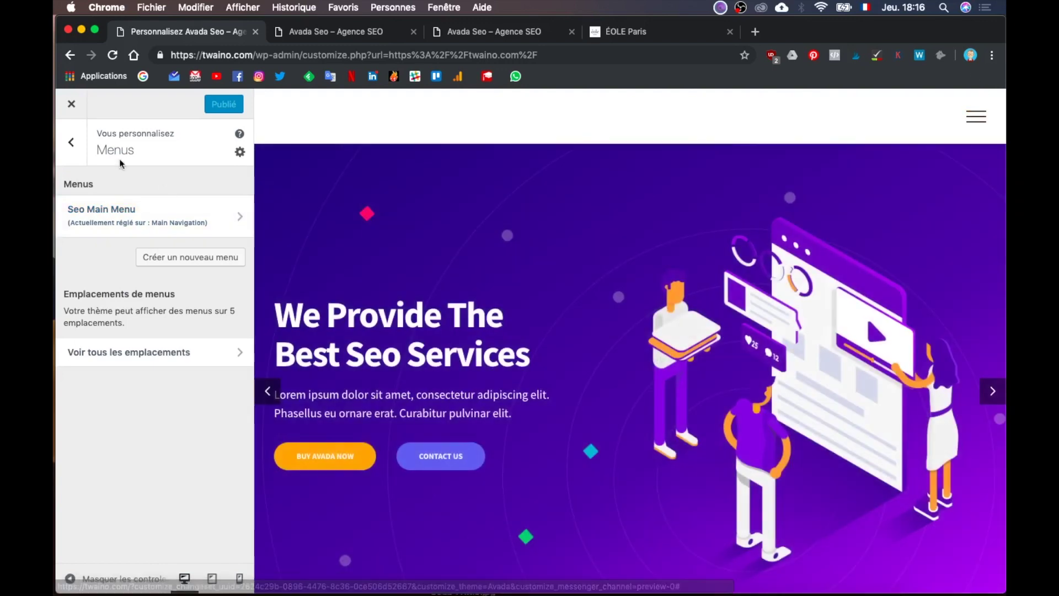
# Step: Exit the Customizer to the live site and show the Avada Seo admin-bar dropdown
pyautogui.click(71, 144)
pyautogui.click(73, 107)
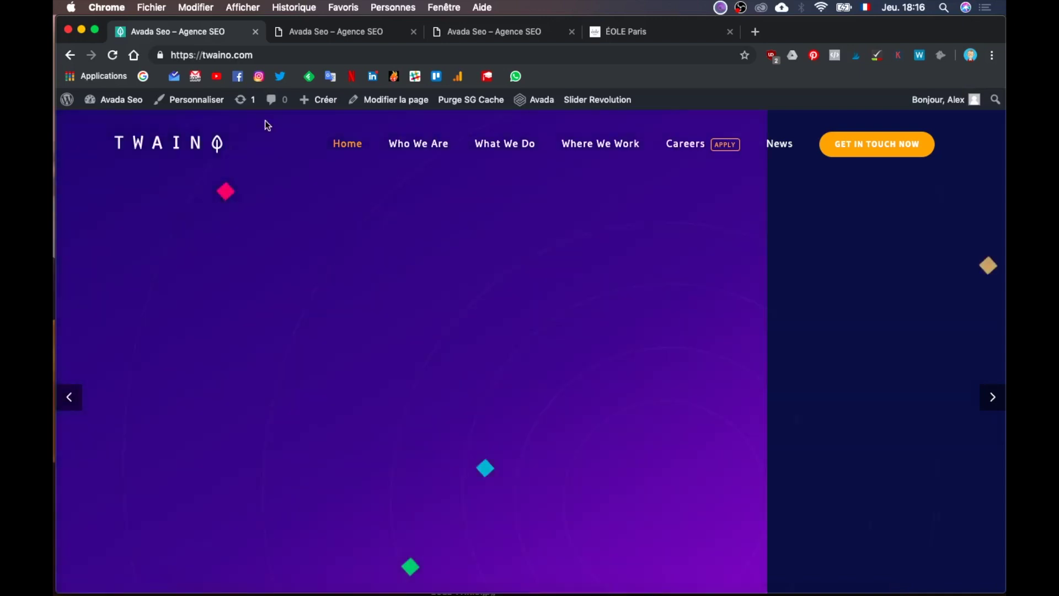
pyautogui.moveTo(121, 108)
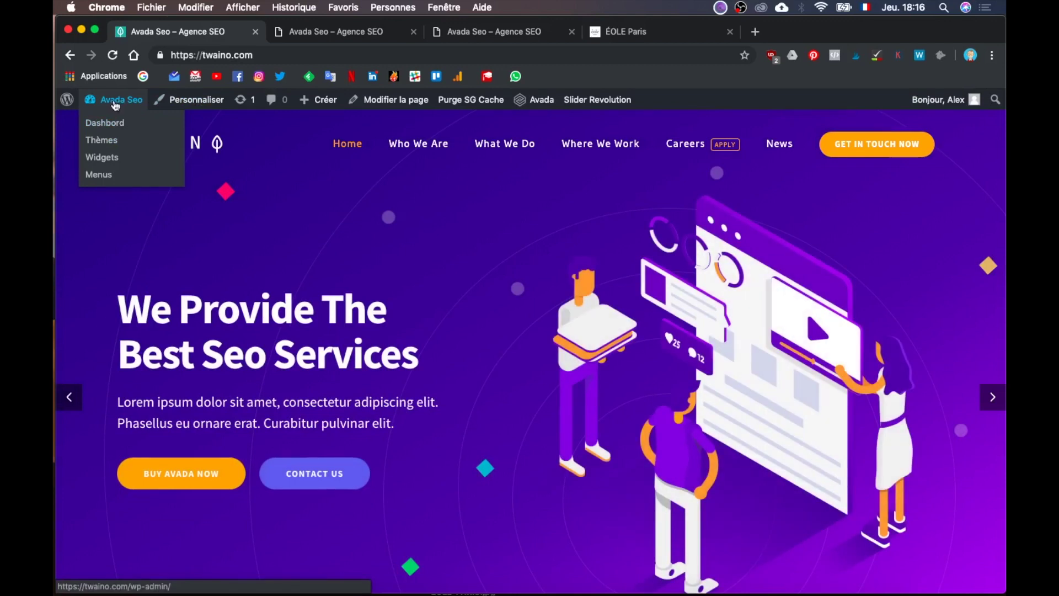
# Step: Open the Menus admin page, review Seo Main Menu's structure and settings, and start a new menu
pyautogui.click(112, 174)
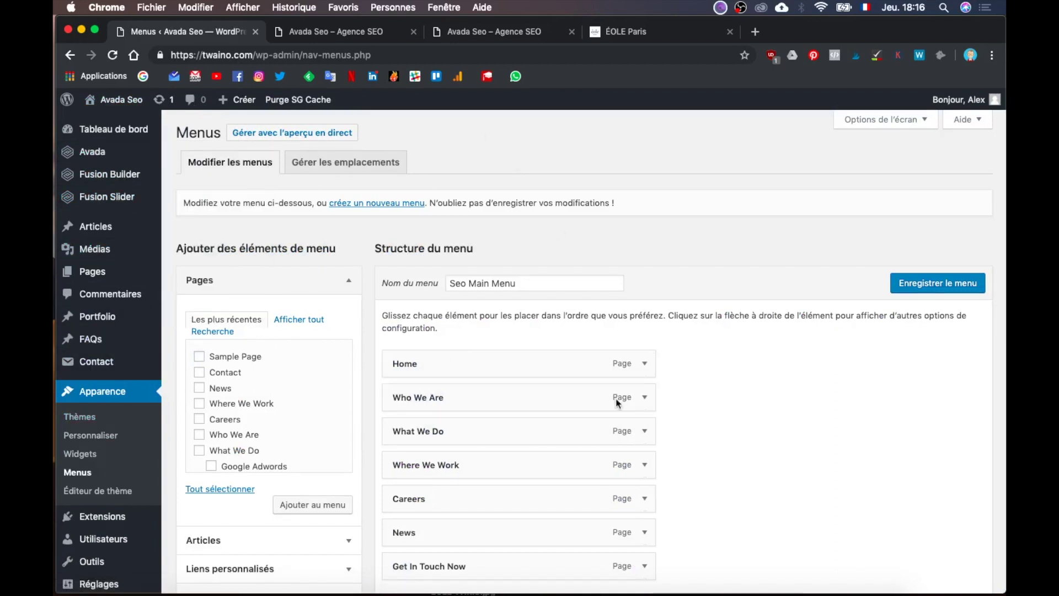
pyautogui.scroll(-5, 792, 386)
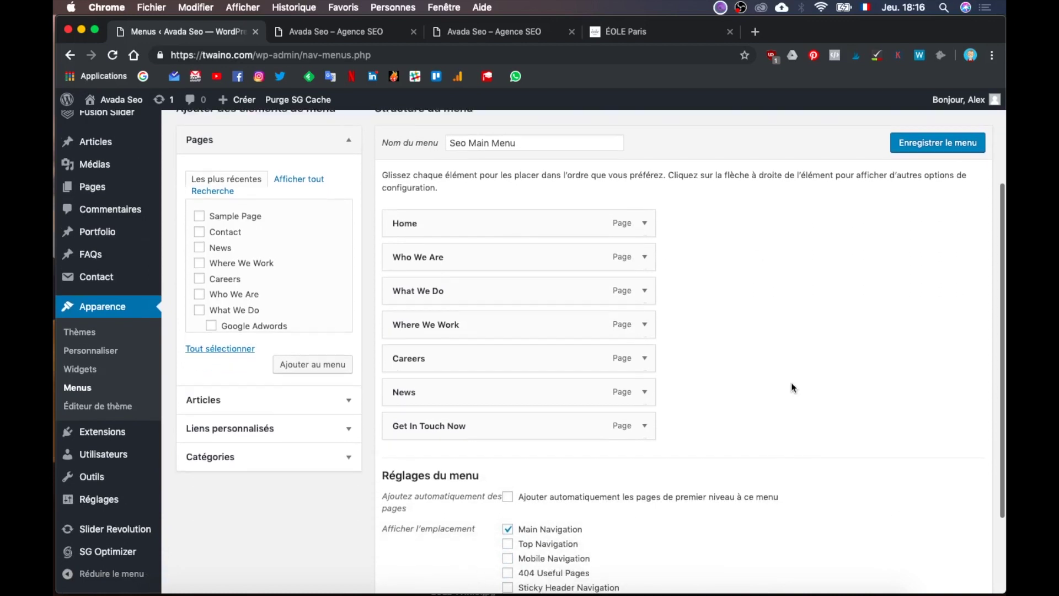
pyautogui.scroll(5, 791, 382)
pyautogui.scroll(-1, 791, 382)
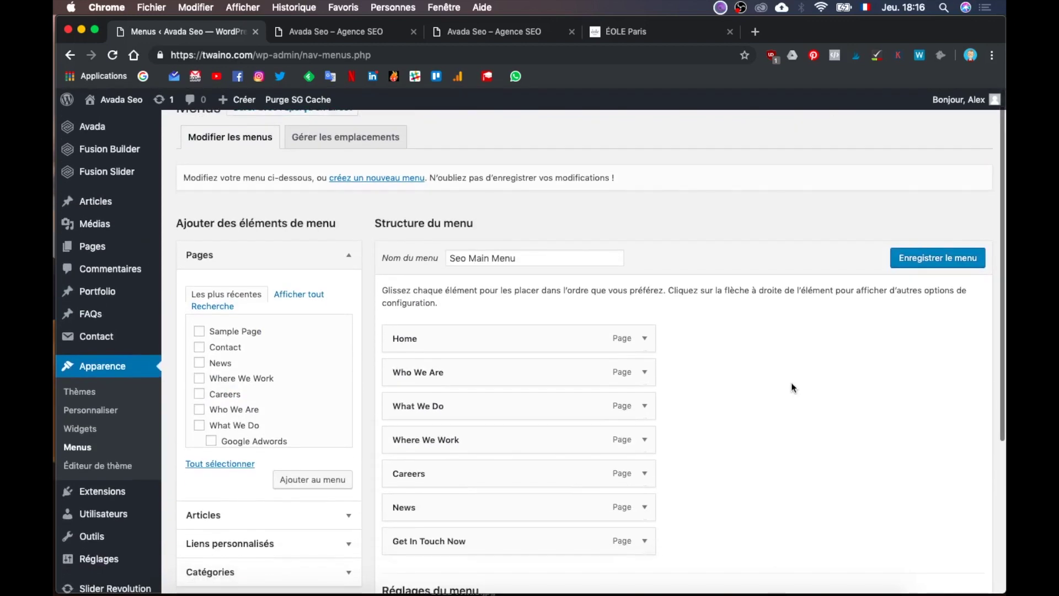
pyautogui.scroll(-5, 791, 386)
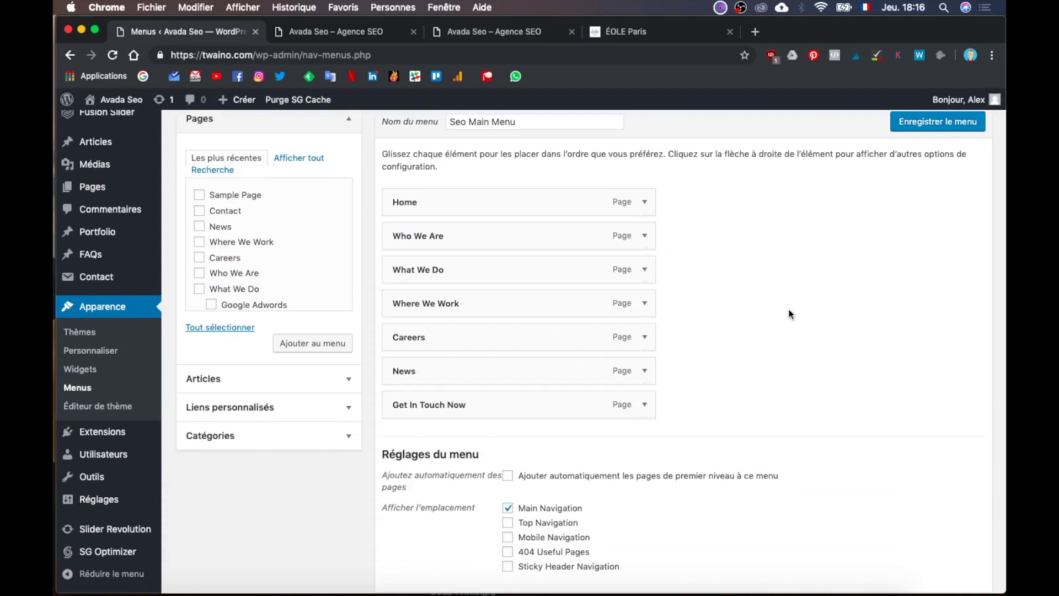
pyautogui.scroll(-4, 789, 312)
pyautogui.scroll(6, 789, 312)
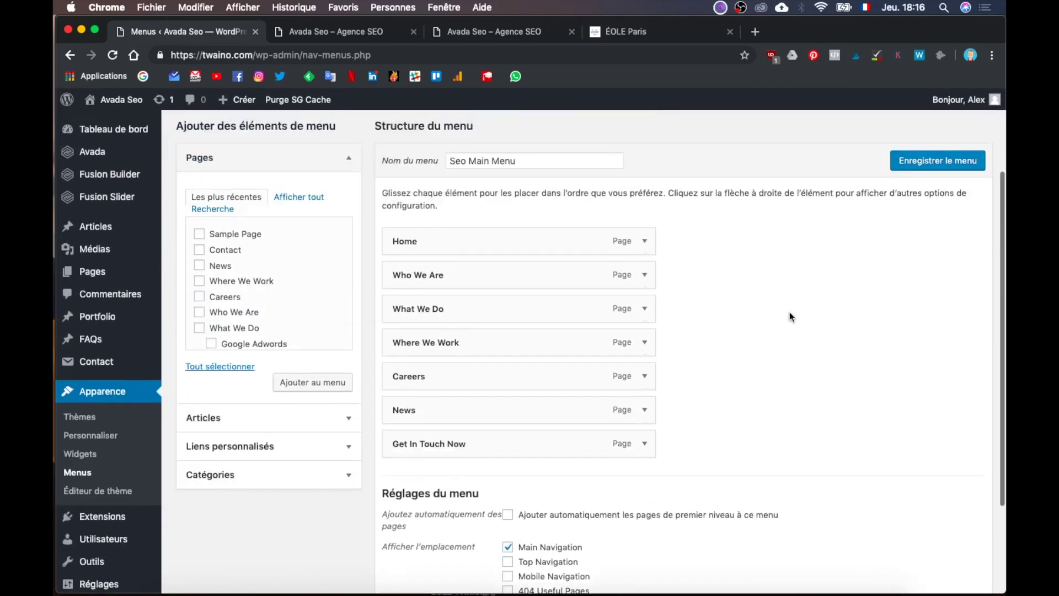
pyautogui.scroll(3, 790, 312)
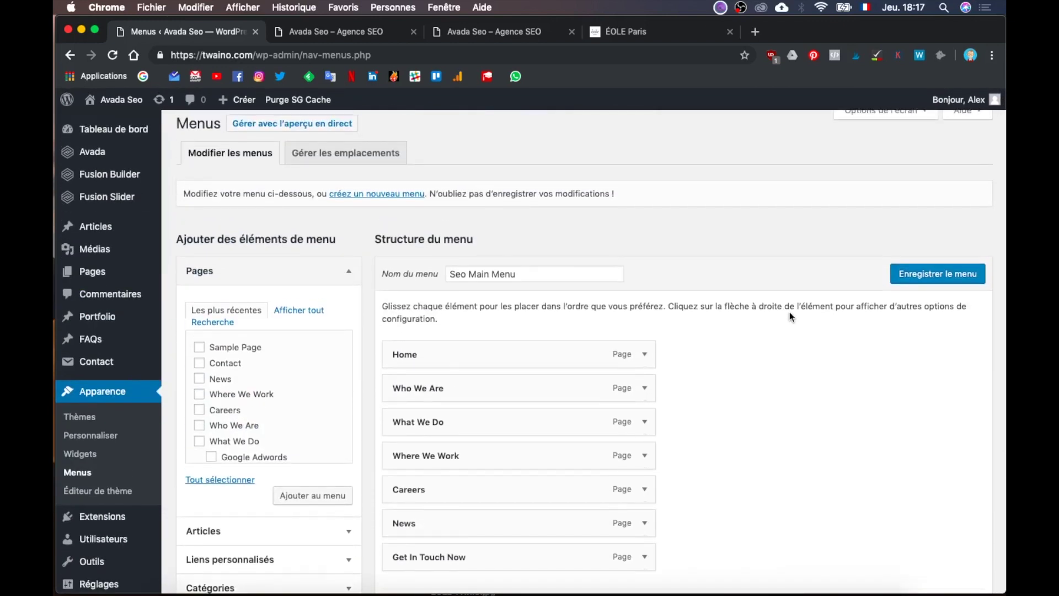
pyautogui.scroll(-2, 790, 352)
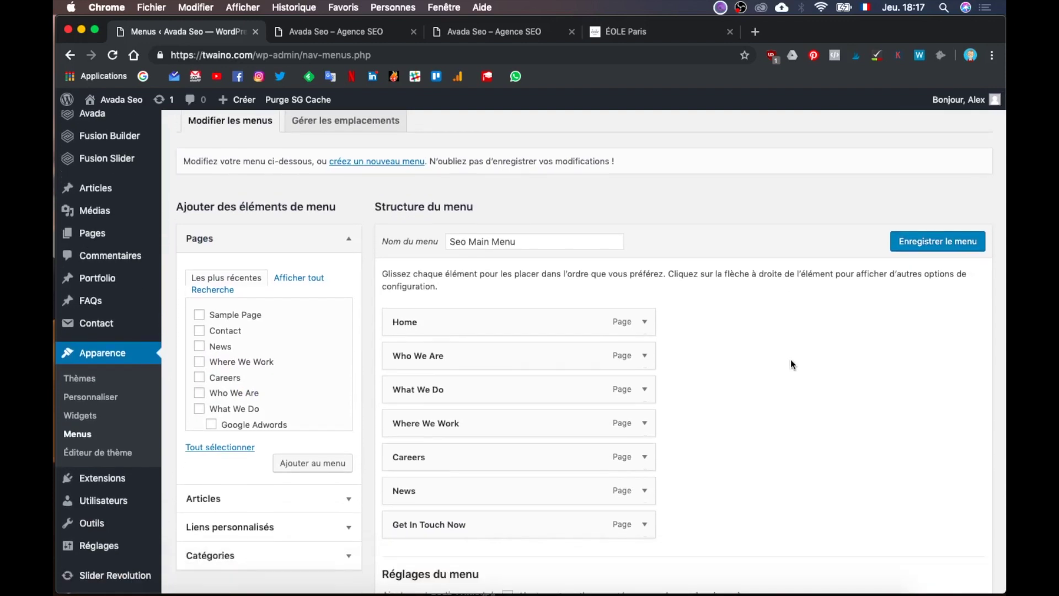
pyautogui.scroll(-1, 796, 262)
pyautogui.scroll(-5, 797, 258)
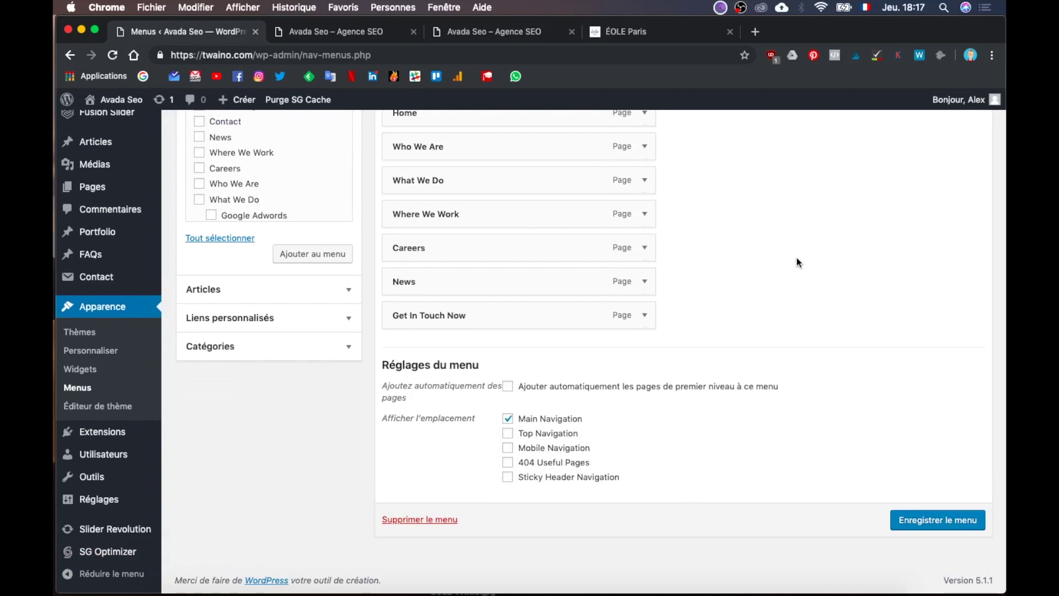
pyautogui.scroll(7, 797, 257)
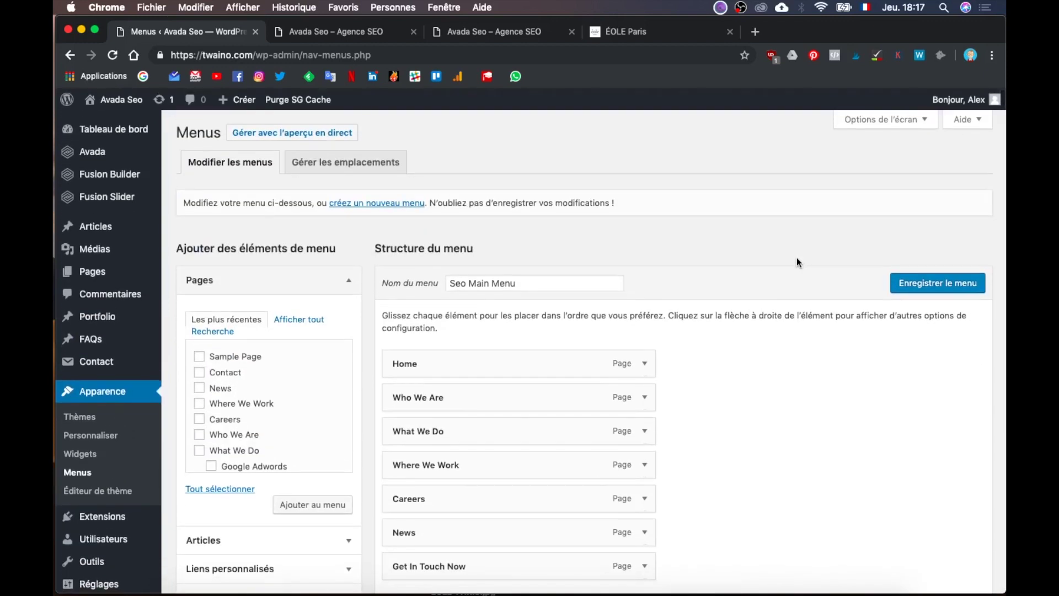
pyautogui.scroll(-6, 796, 257)
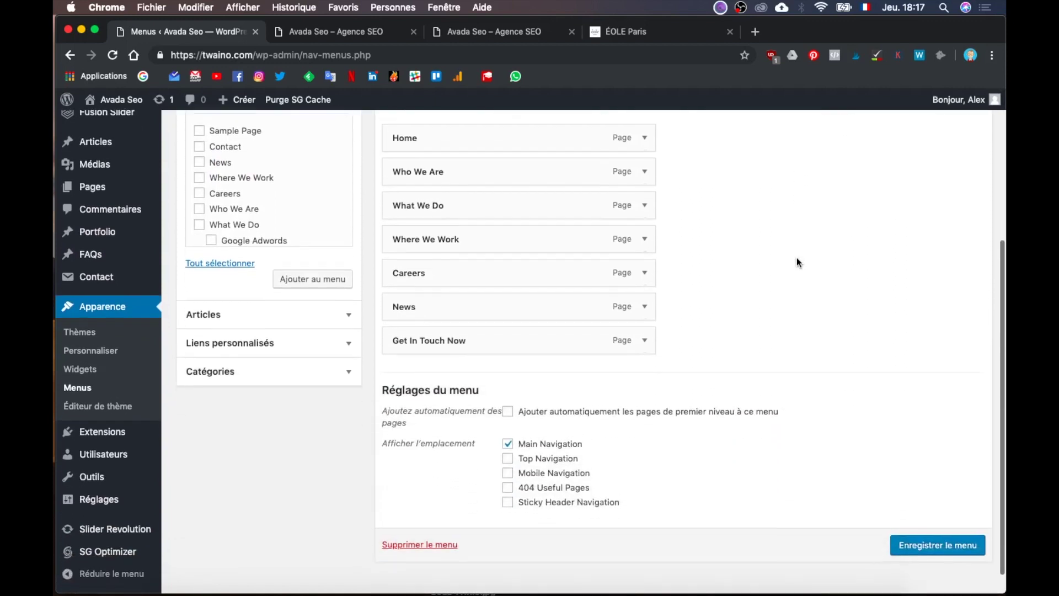
pyautogui.scroll(7, 796, 262)
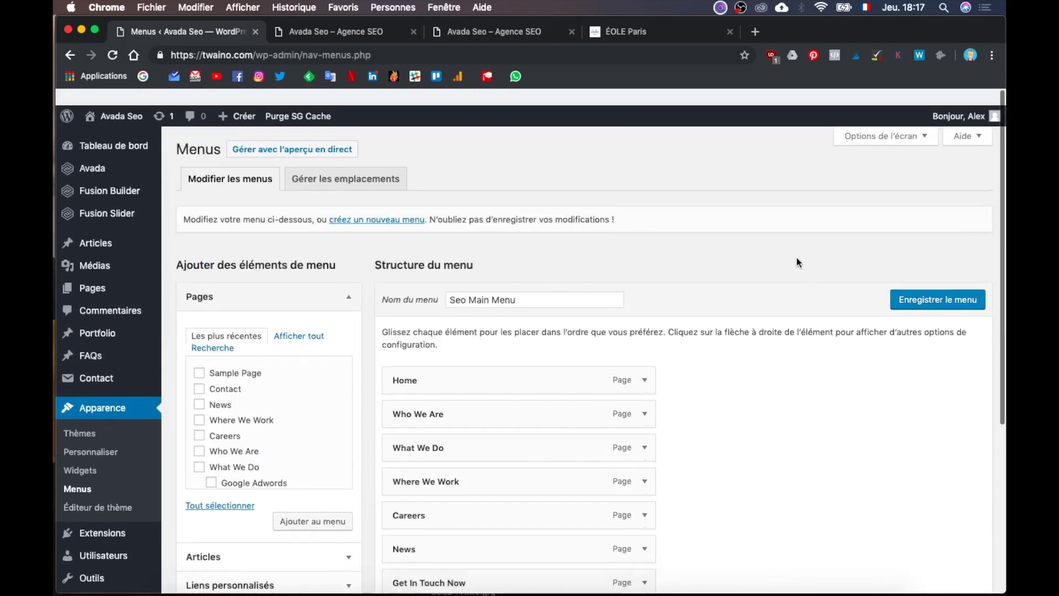
pyautogui.click(365, 205)
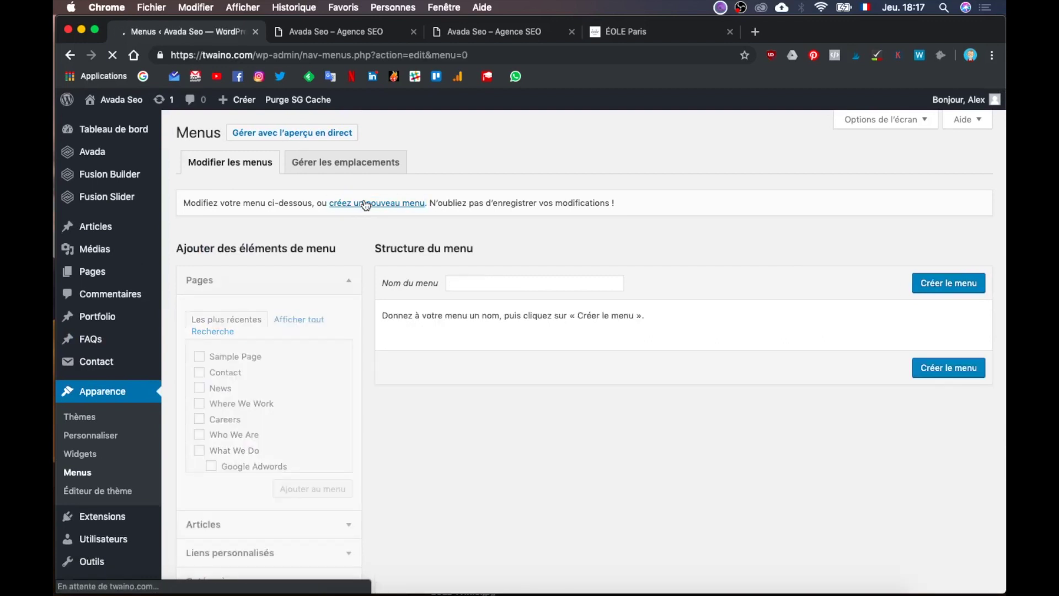
# Step: Name the new menu 'Twaino' and create it
pyautogui.click(506, 285)
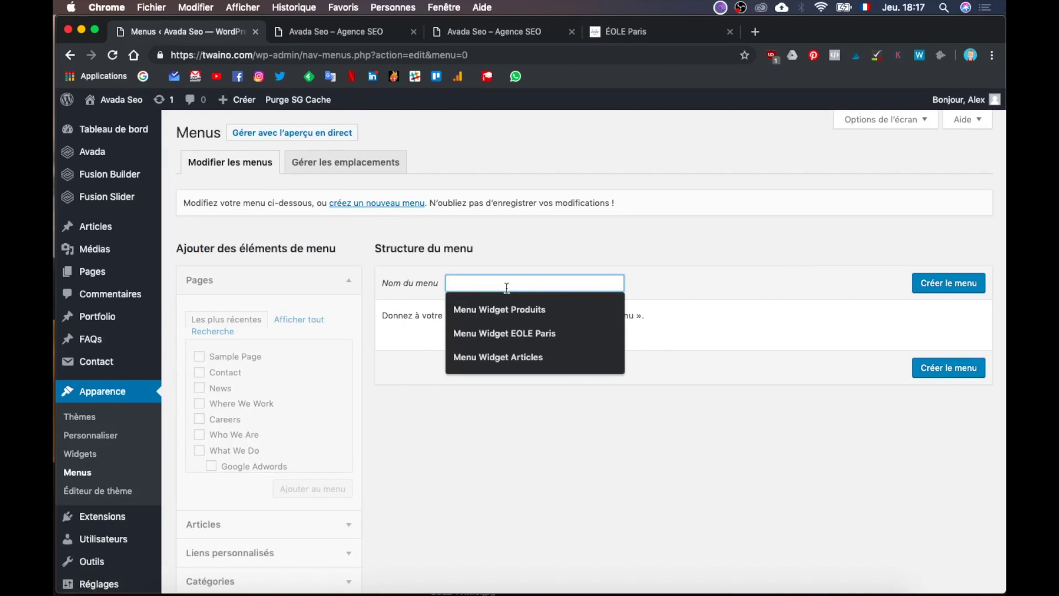
pyautogui.write('Twaino')
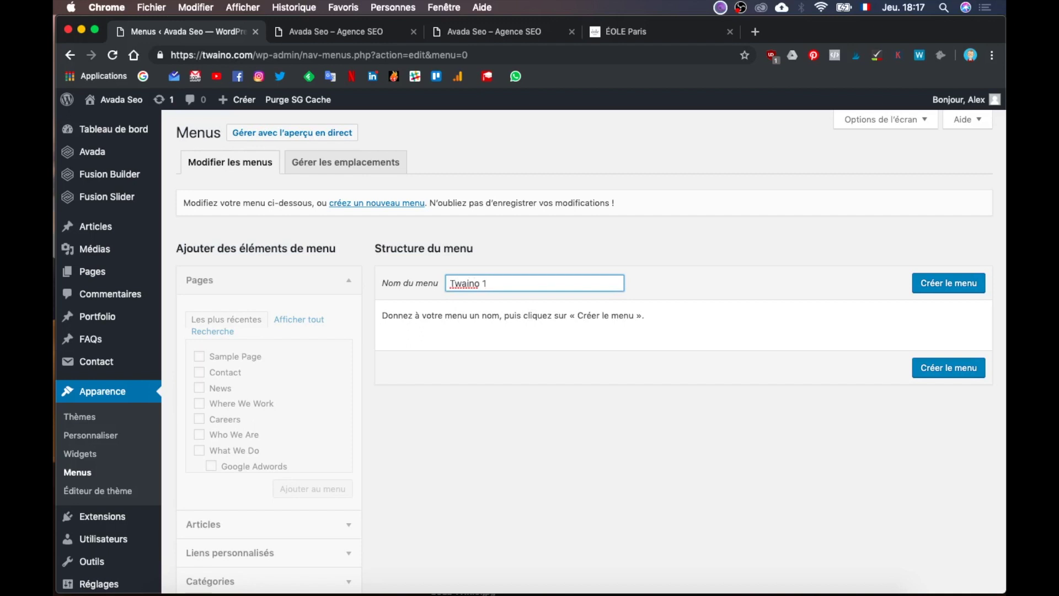
pyautogui.click(932, 283)
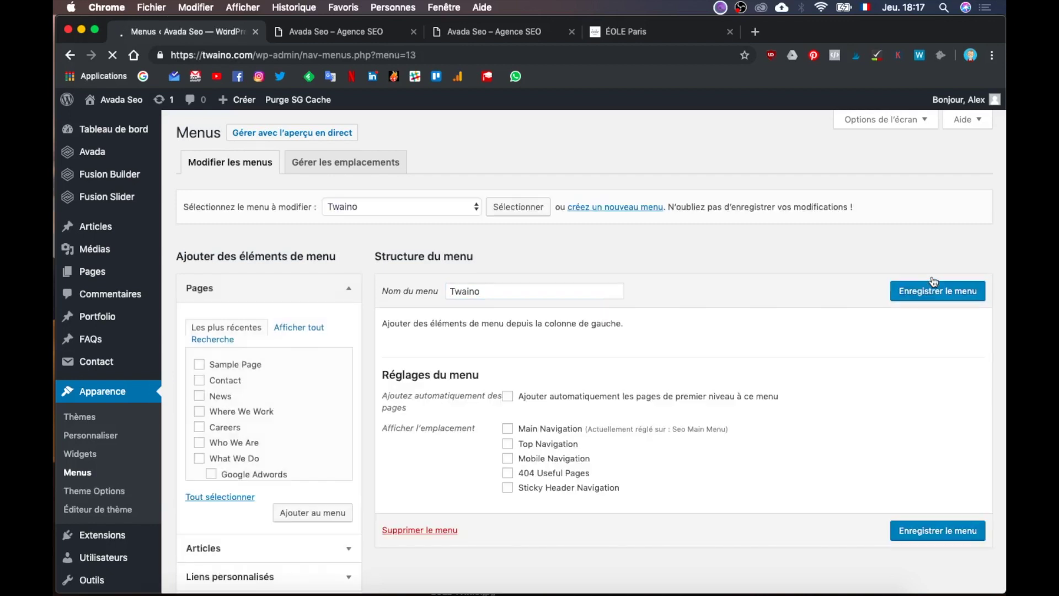
pyautogui.scroll(-3, 933, 281)
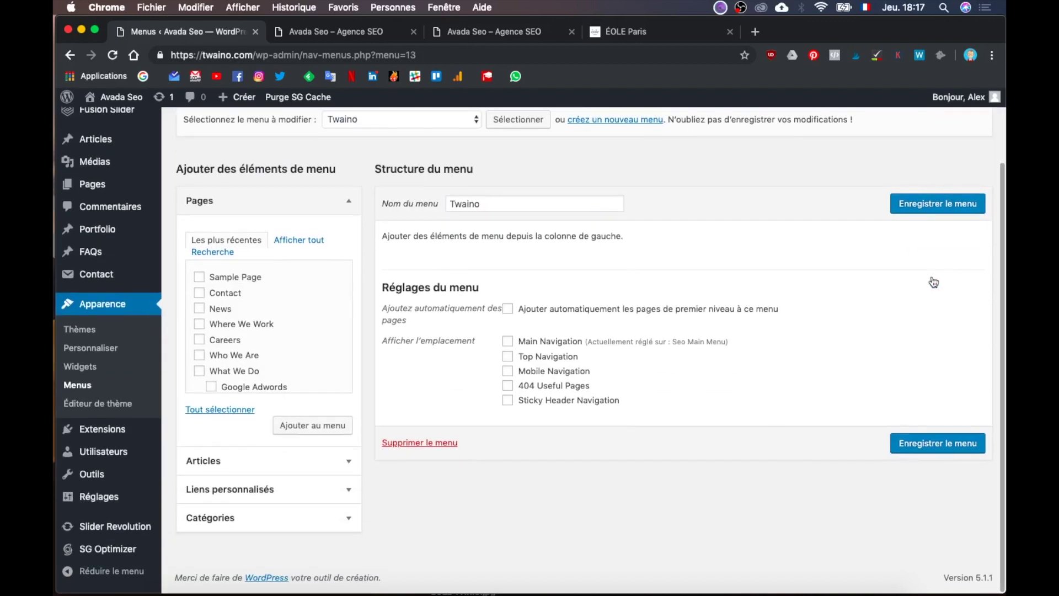
pyautogui.scroll(5, 846, 243)
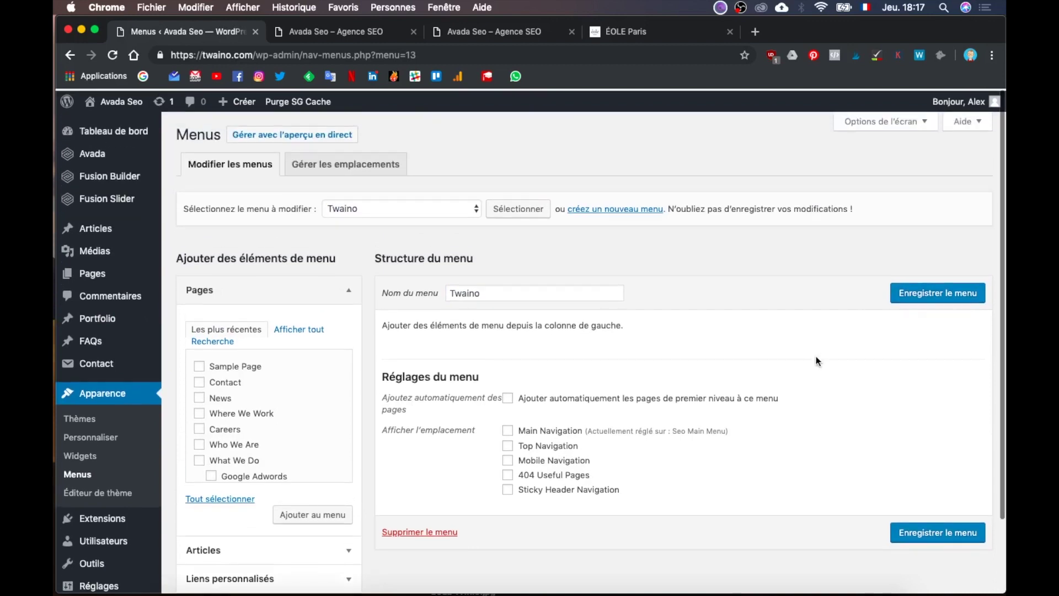
pyautogui.scroll(-1, 816, 356)
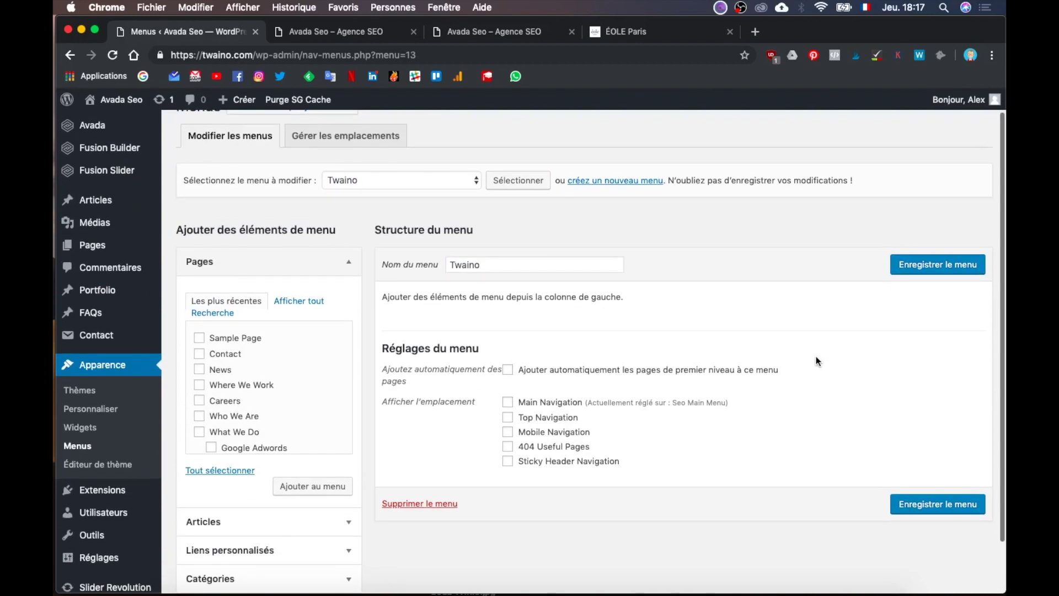
pyautogui.click(465, 181)
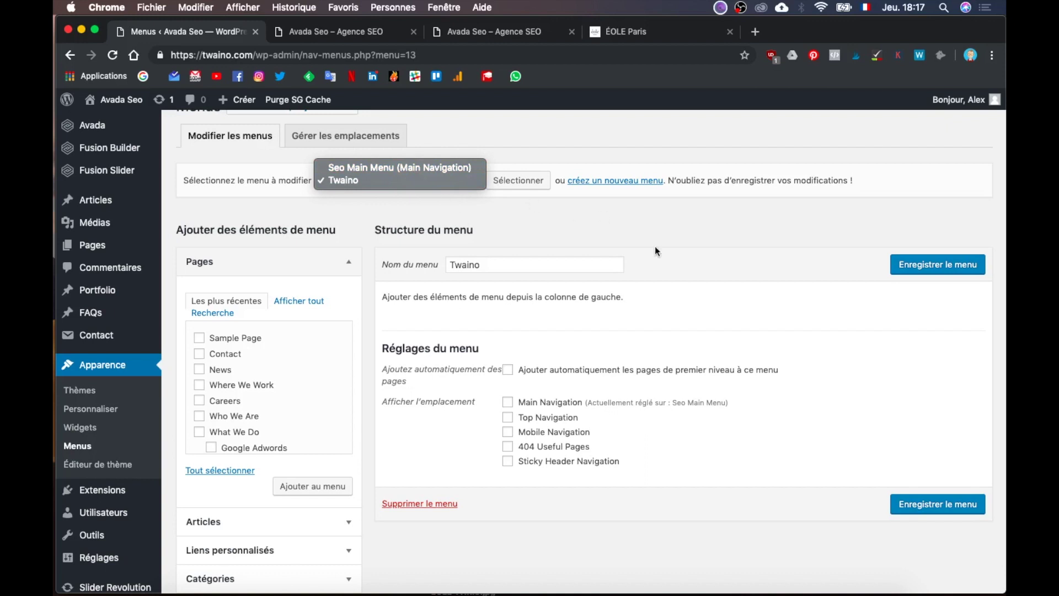
pyautogui.click(733, 251)
pyautogui.scroll(-3, 733, 251)
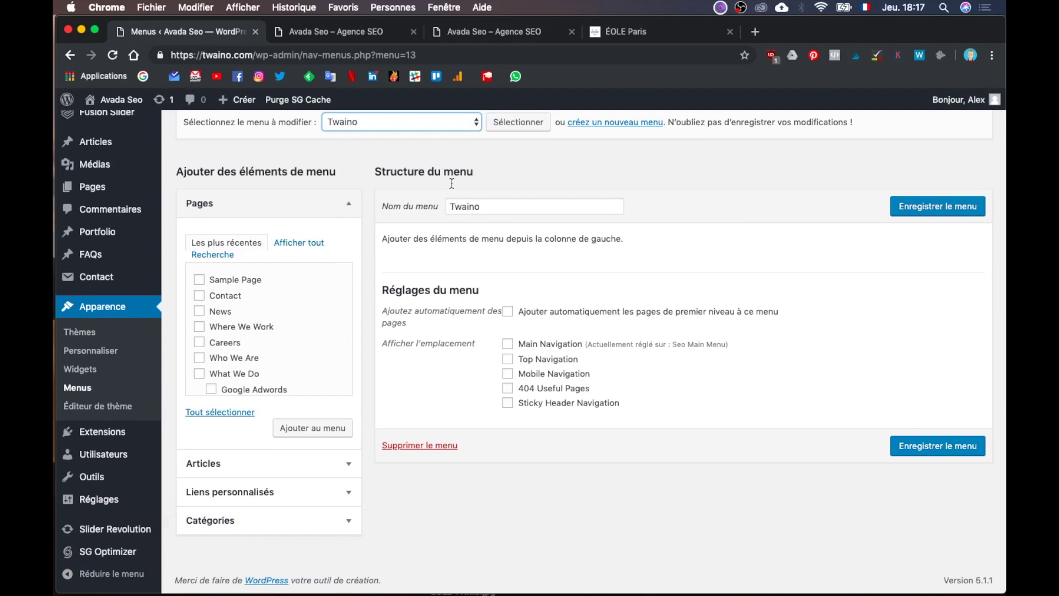
pyautogui.click(376, 34)
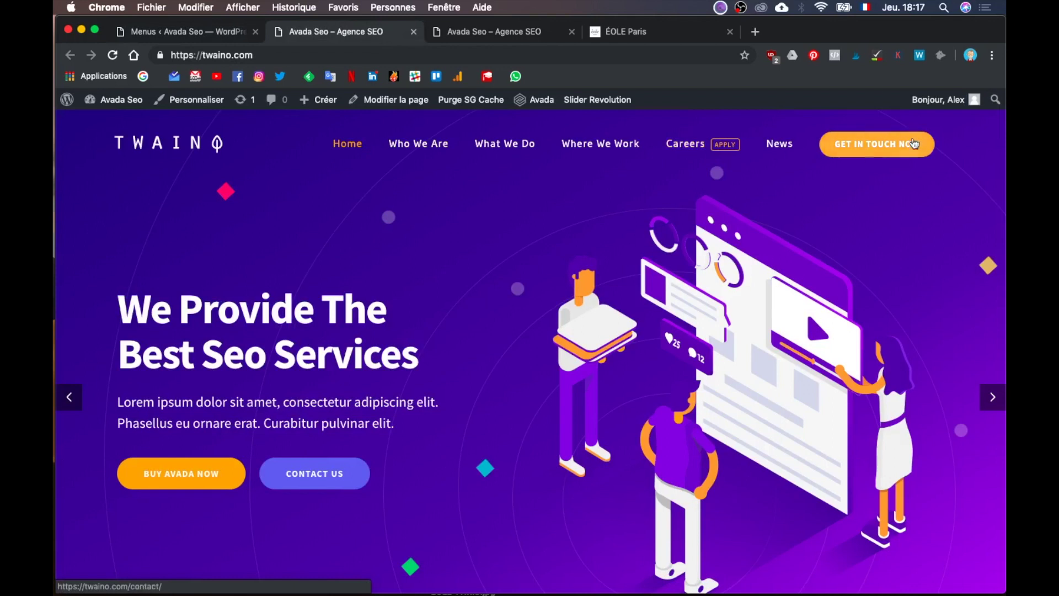
pyautogui.click(220, 31)
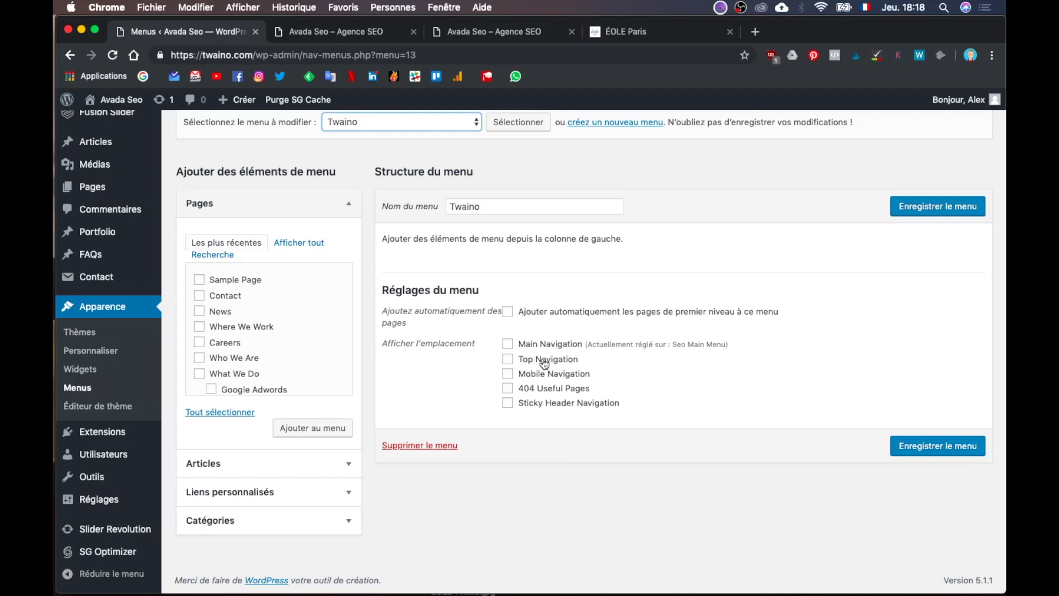
pyautogui.hotkey('ctrl', 'Up')
# Step: Switch to Illustrator and view the Site Web Twaino.ai HOMEPAGE artboard with its header navigation
pyautogui.click(361, 343)
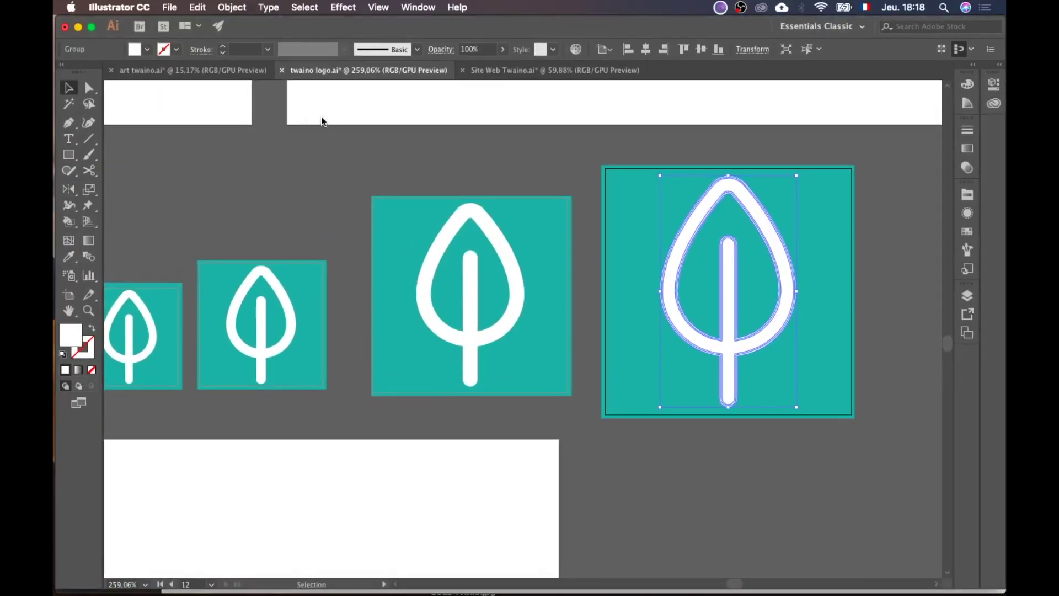
pyautogui.click(232, 71)
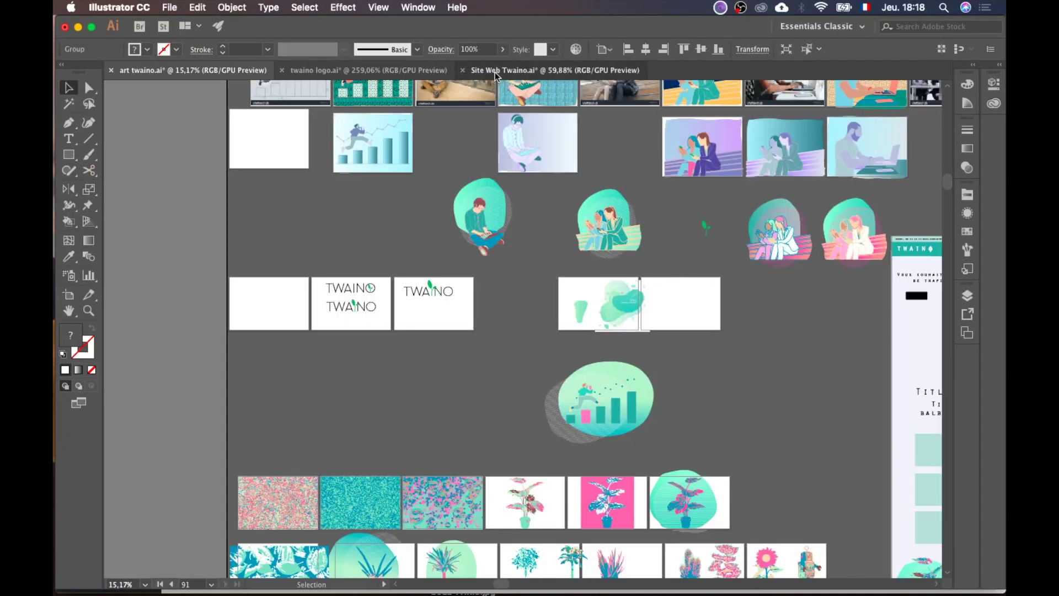
pyautogui.click(495, 70)
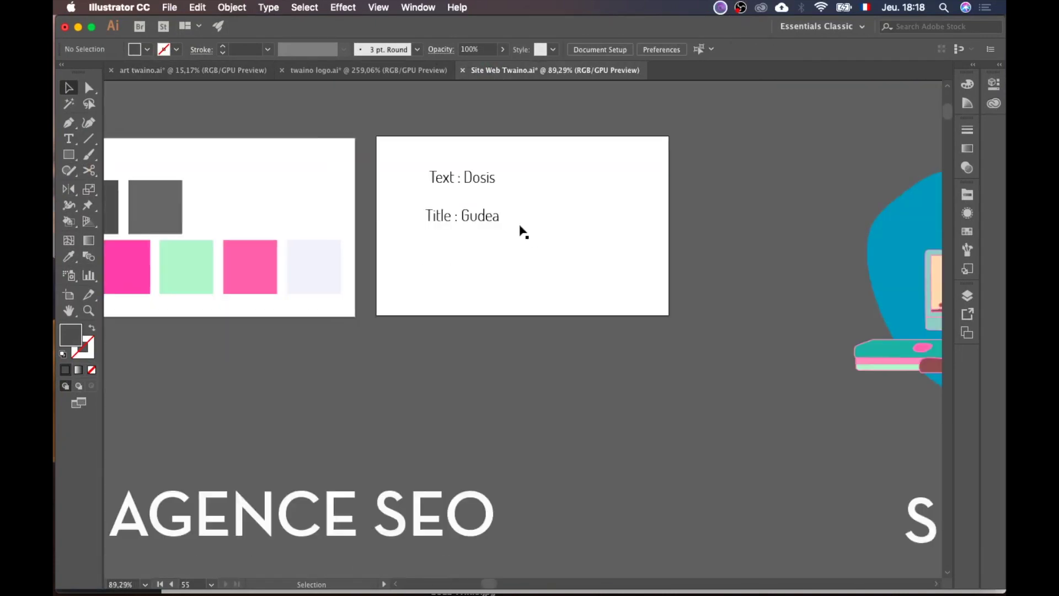
pyautogui.scroll(-2, 520, 230)
pyautogui.scroll(-10, 520, 229)
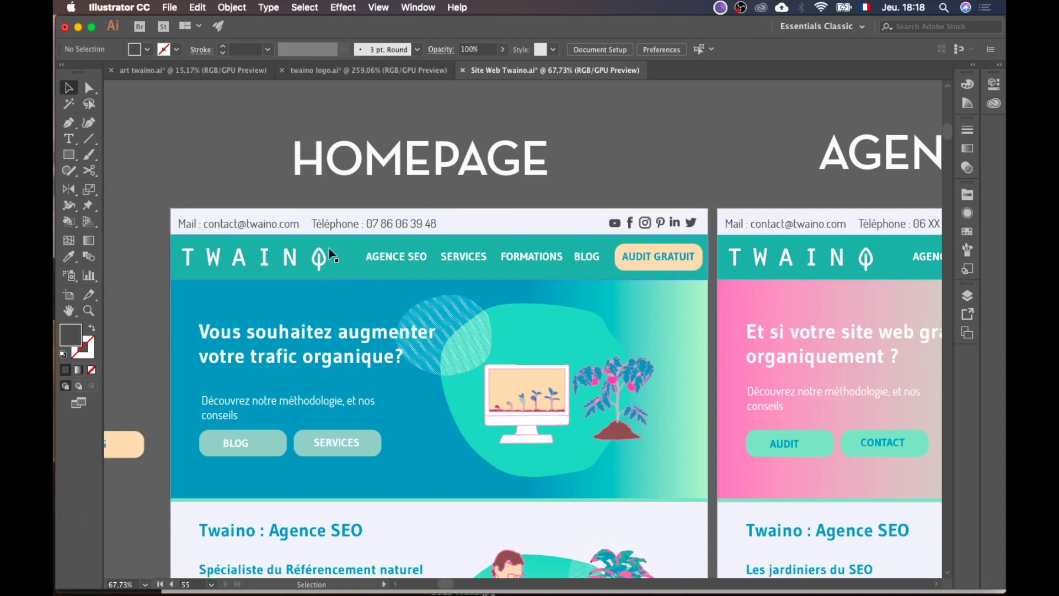
pyautogui.hotkey('ctrl', 'Up')
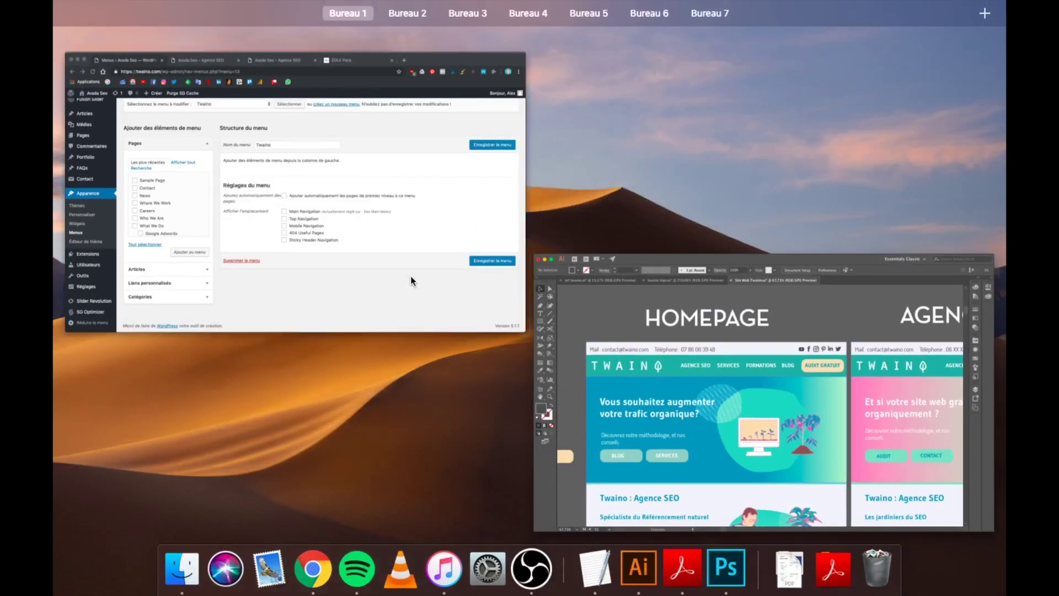
# Step: Return to Chrome and view the live Twaino homepage tab
pyautogui.click(410, 276)
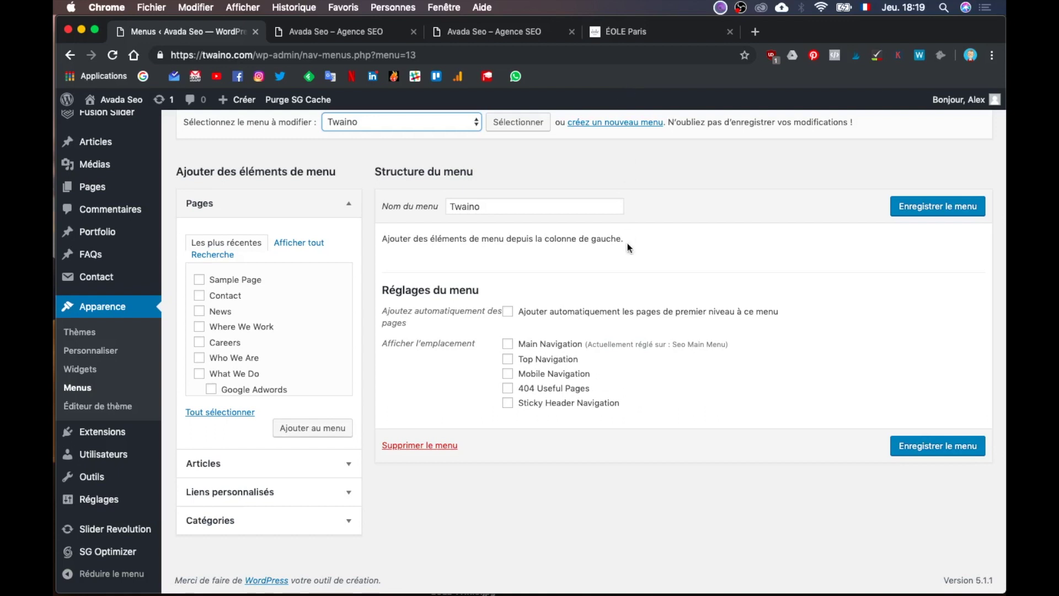
pyautogui.click(370, 34)
# Step: Scroll the live homepage, then go back to the 'Menus ‹ Avada Seo' tab with the empty Twaino menu
pyautogui.scroll(-10, 488, 308)
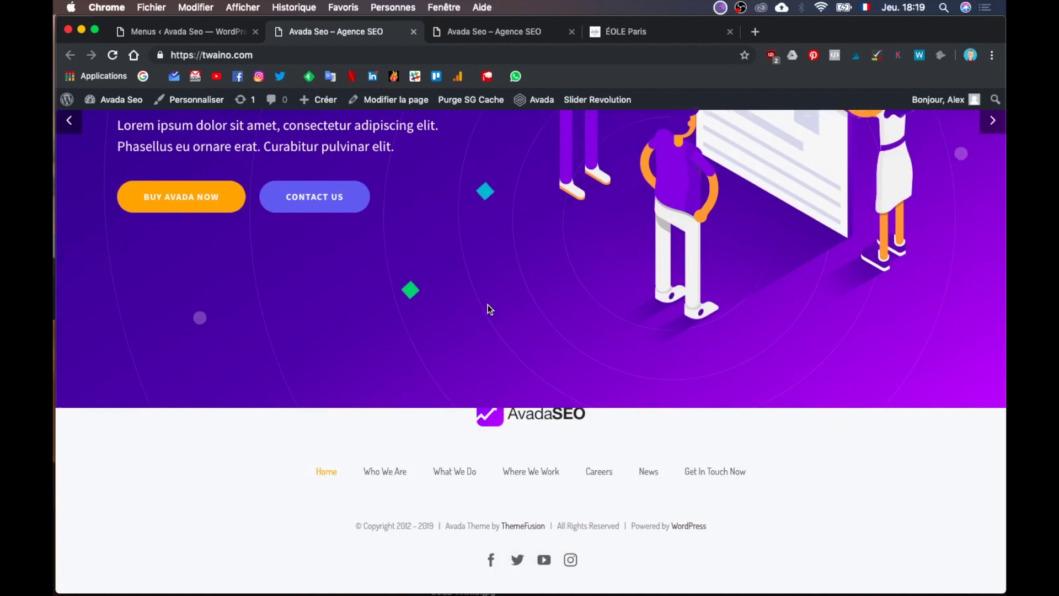
pyautogui.scroll(10, 489, 308)
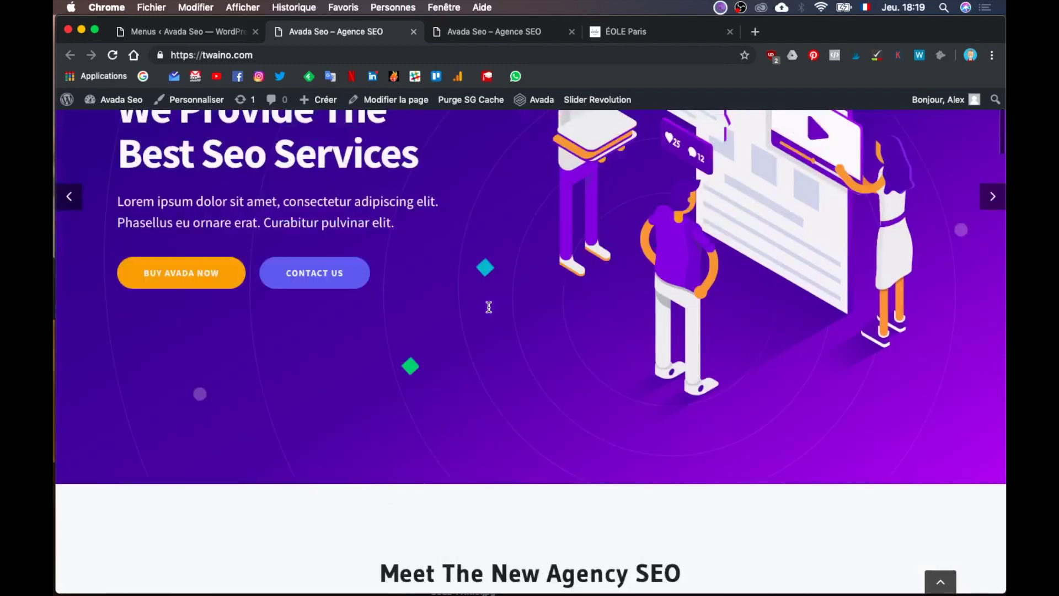
pyautogui.scroll(-1, 404, 216)
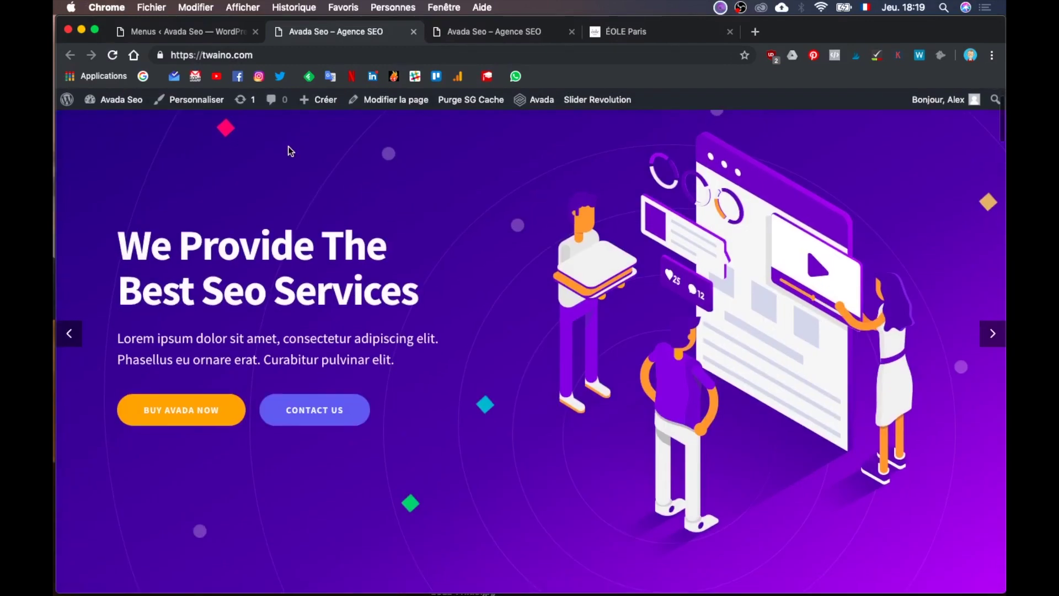
pyautogui.scroll(-1, 823, 177)
pyautogui.scroll(3, 823, 176)
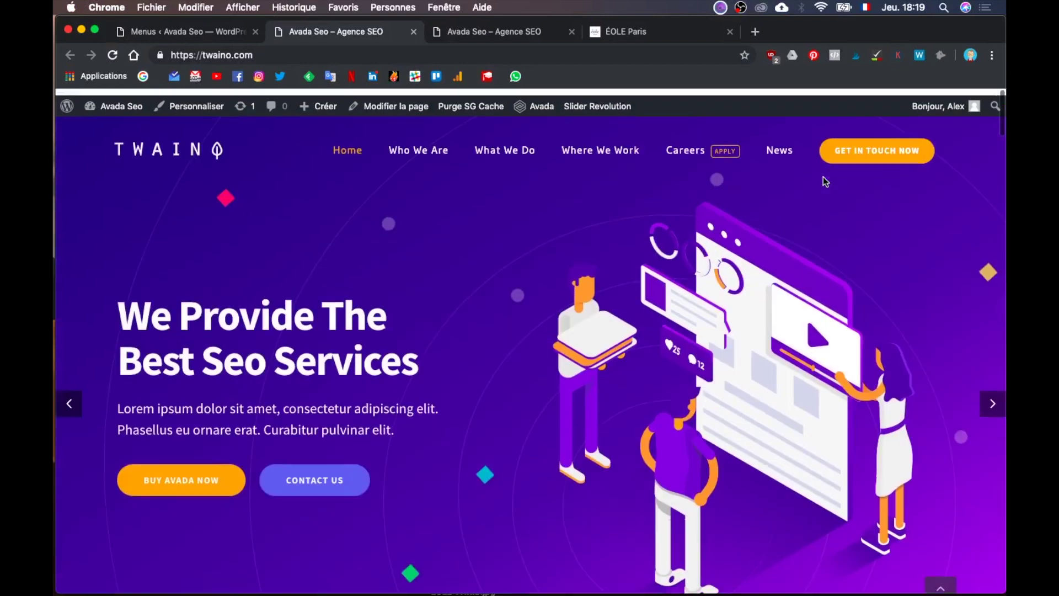
pyautogui.click(207, 31)
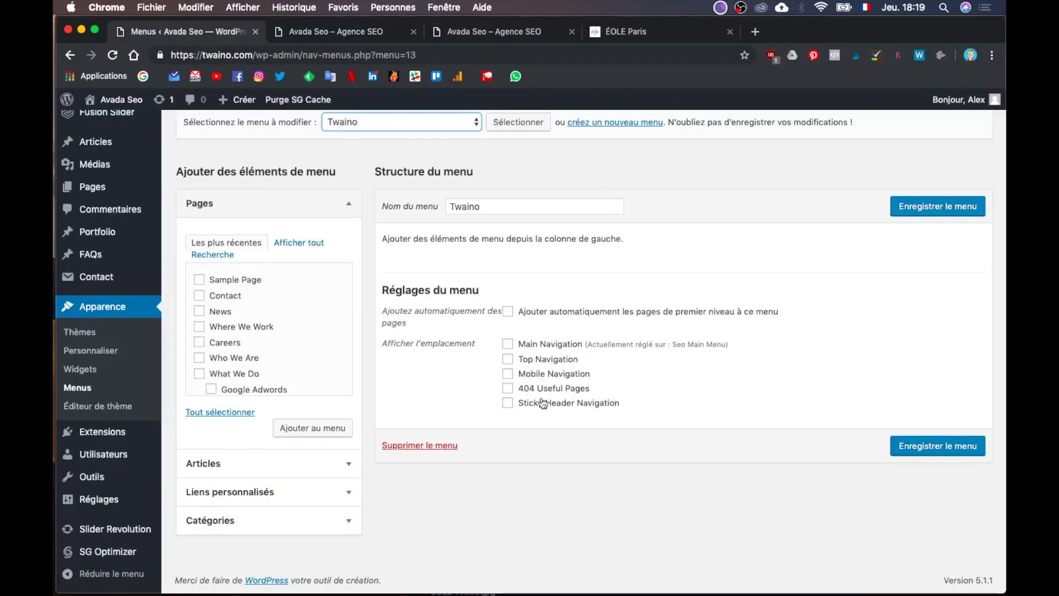
pyautogui.scroll(1, 557, 386)
pyautogui.scroll(3, 563, 389)
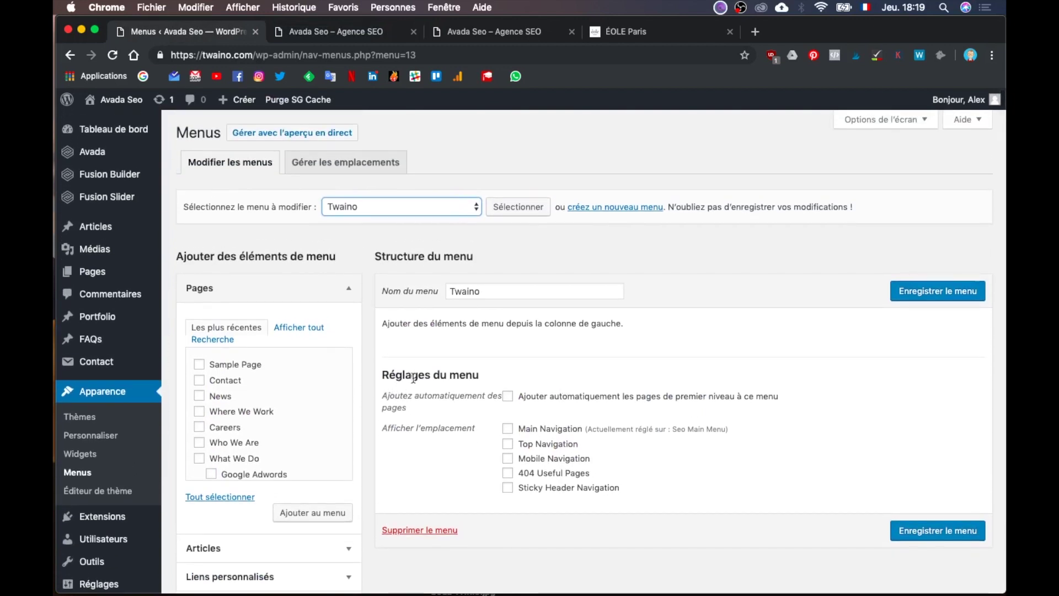
# Step: Tick Main Navigation and Sticky Header Navigation for the Twaino menu, then bring up the Illustrator mockup
pyautogui.click(508, 429)
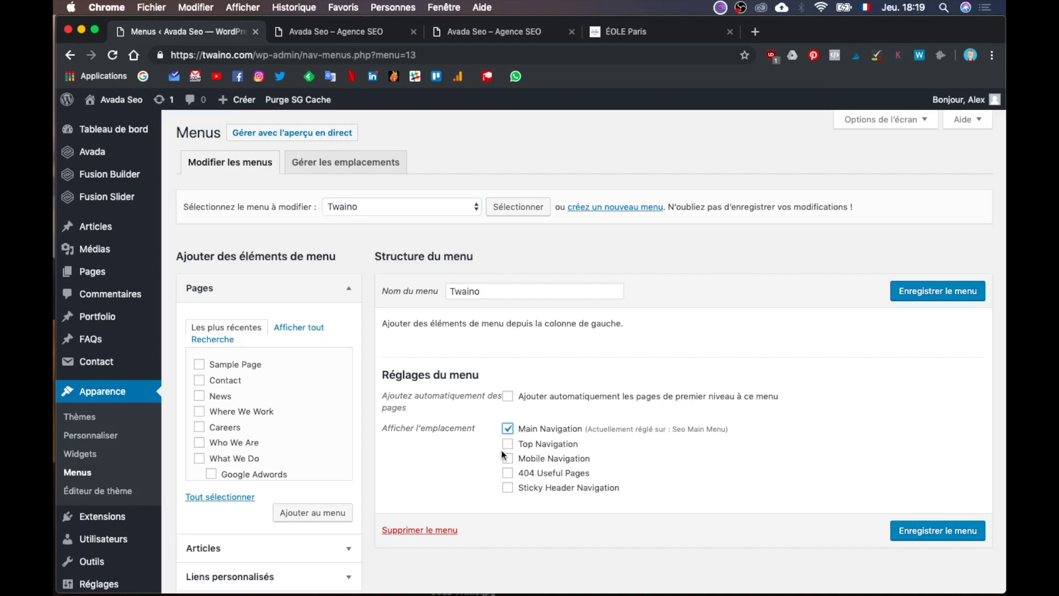
pyautogui.click(508, 490)
pyautogui.scroll(-1, 528, 407)
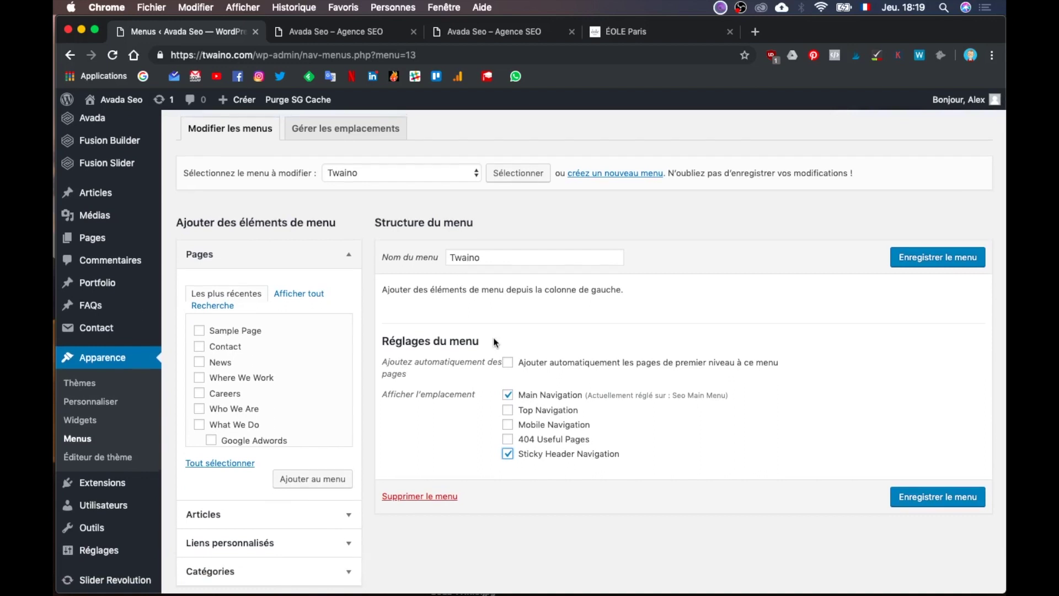
pyautogui.scroll(1, 495, 343)
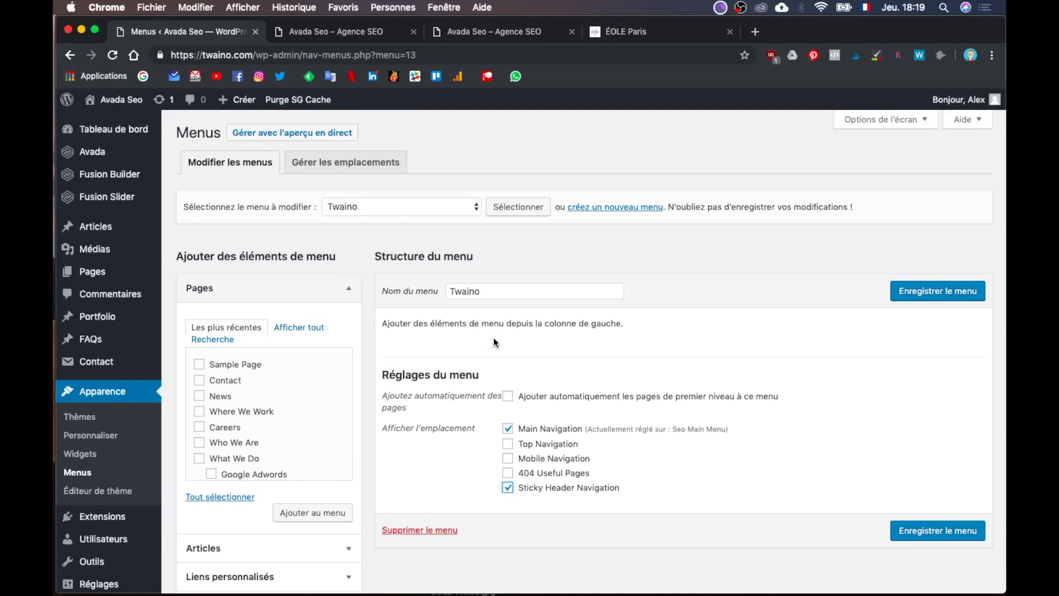
pyautogui.hotkey('ctrl', 'Up')
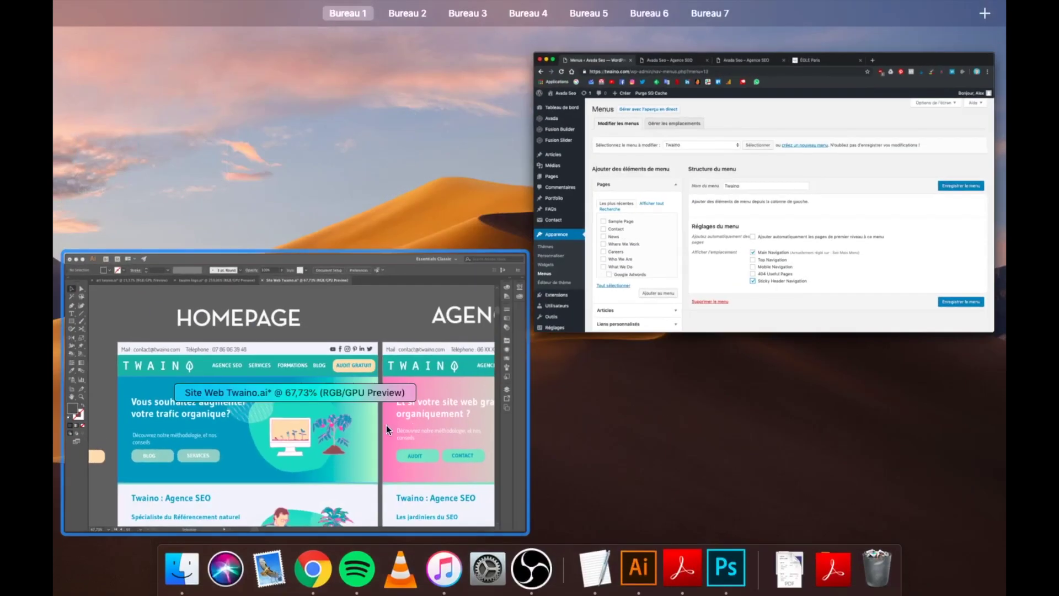
pyautogui.click(353, 436)
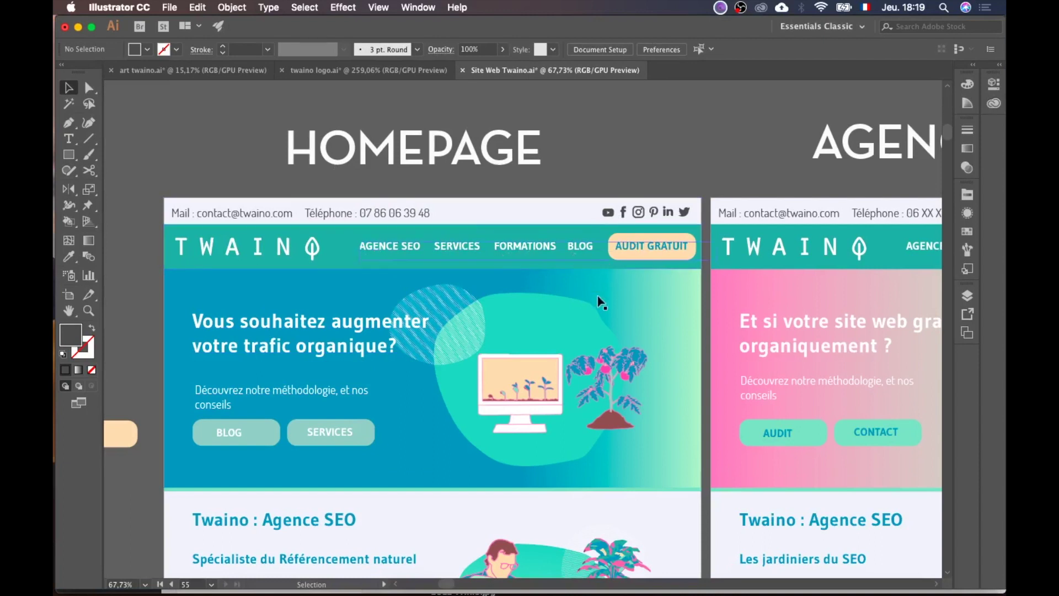
# Step: Return to the Chrome Menus page and scroll the Pages checklist down to Seo Home
pyautogui.hotkey('ctrl', 'Up')
pyautogui.click(465, 254)
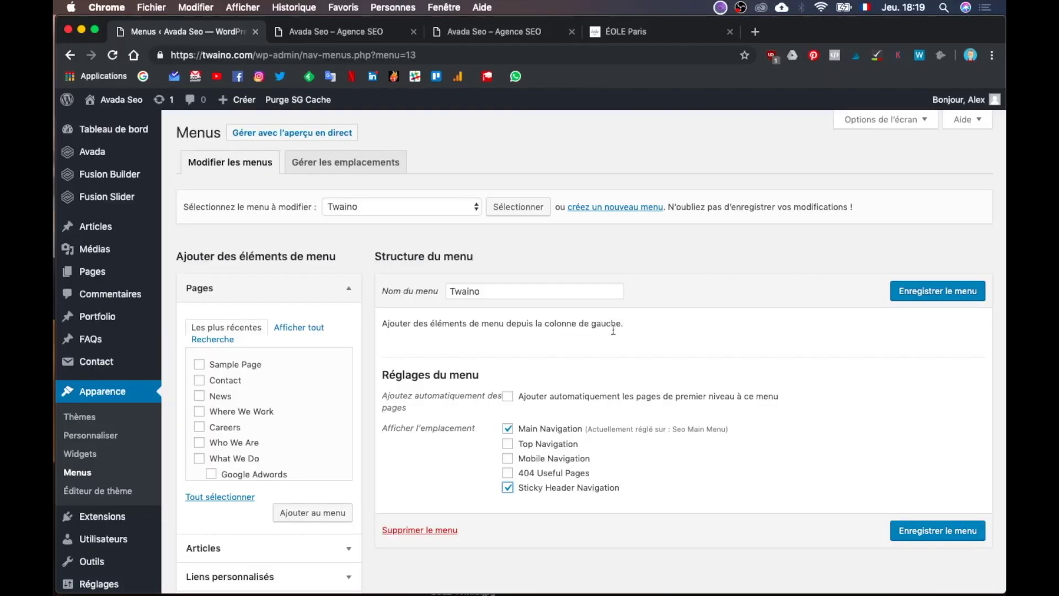
pyautogui.scroll(-2, 274, 425)
pyautogui.scroll(2, 274, 425)
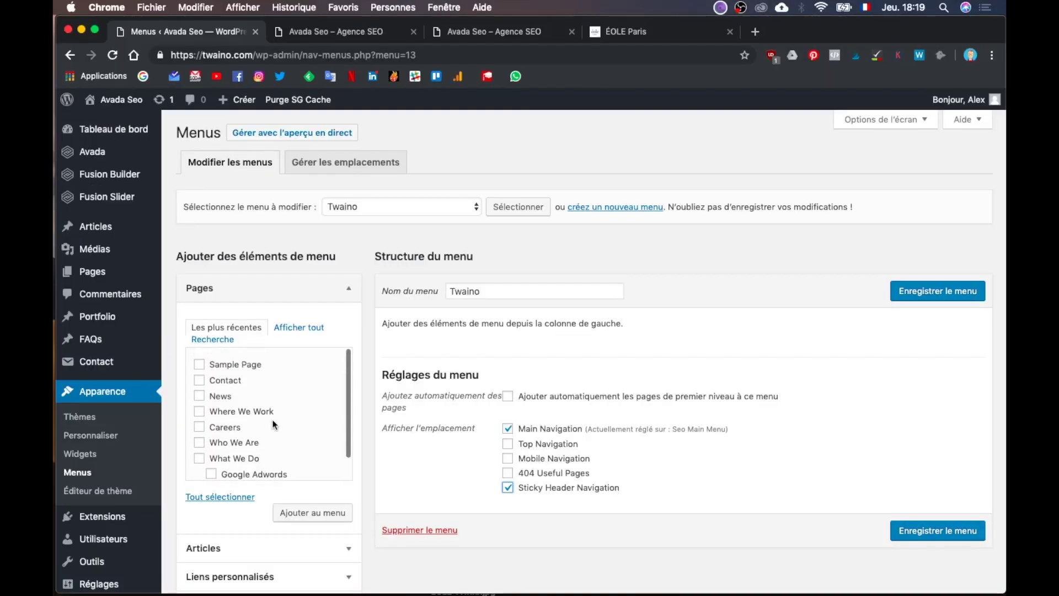
pyautogui.scroll(-1, 274, 425)
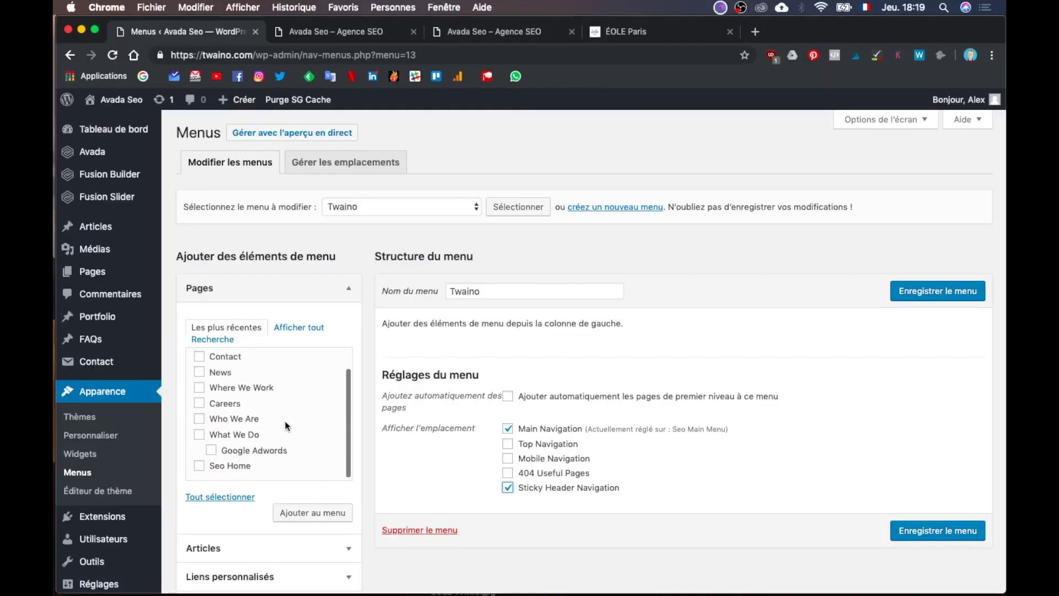
pyautogui.scroll(-2, 260, 488)
pyautogui.scroll(-1, 260, 487)
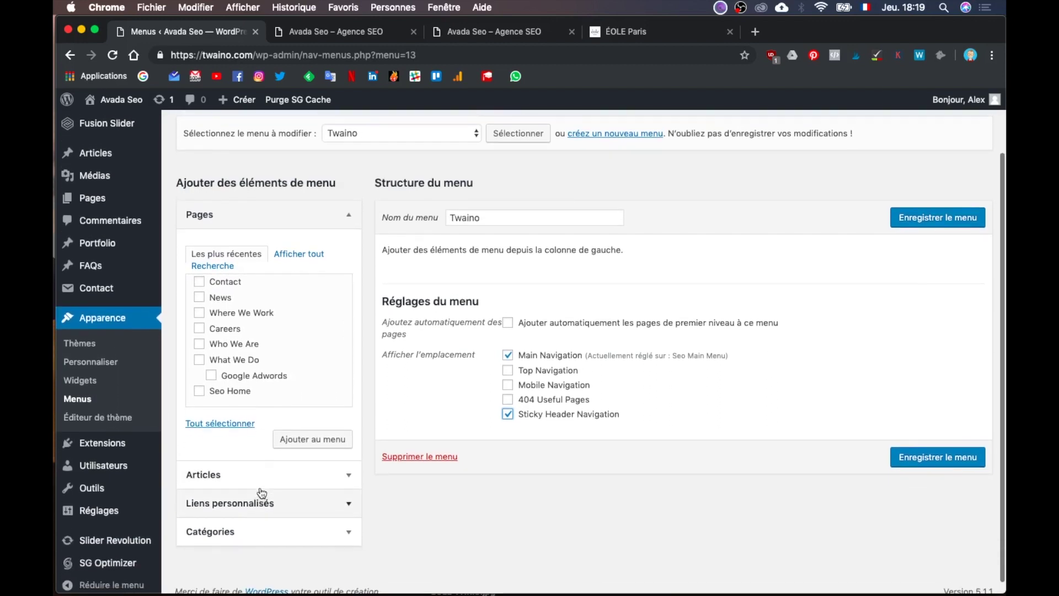
pyautogui.scroll(-1, 276, 378)
pyautogui.scroll(1, 277, 378)
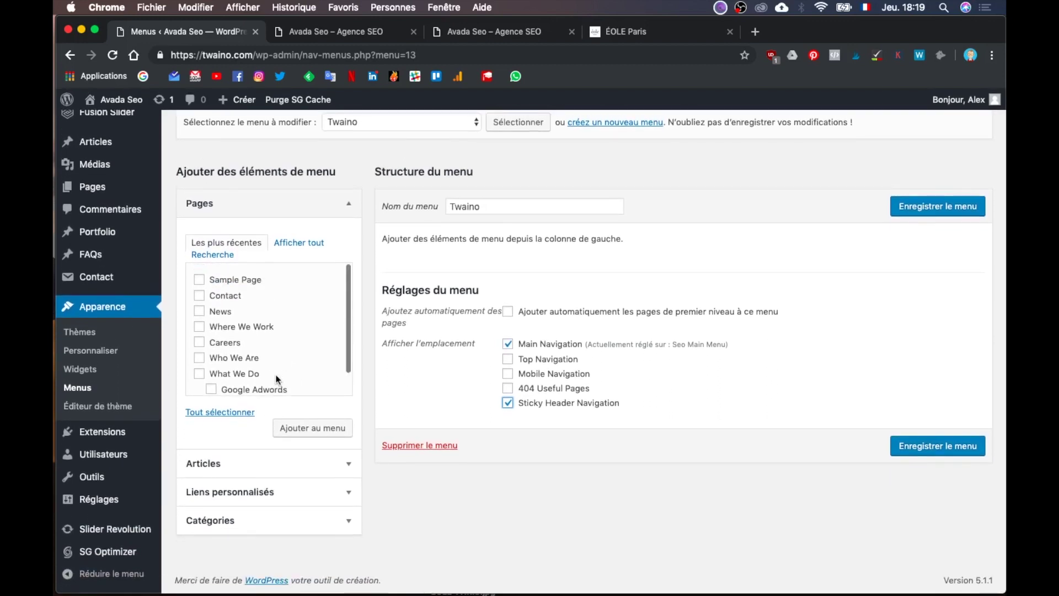
pyautogui.scroll(-1, 277, 379)
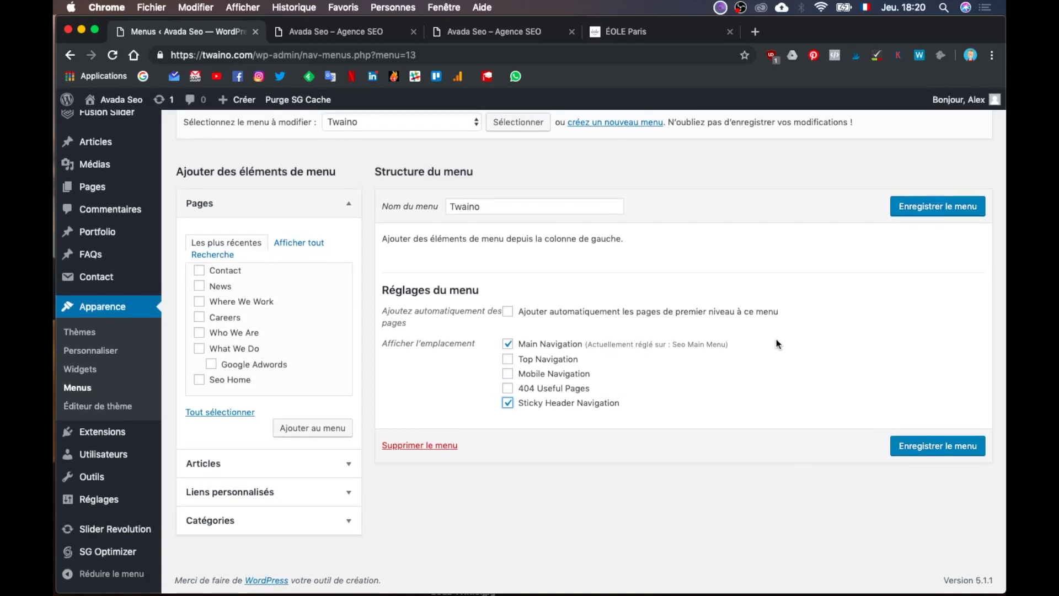
pyautogui.scroll(2, 299, 319)
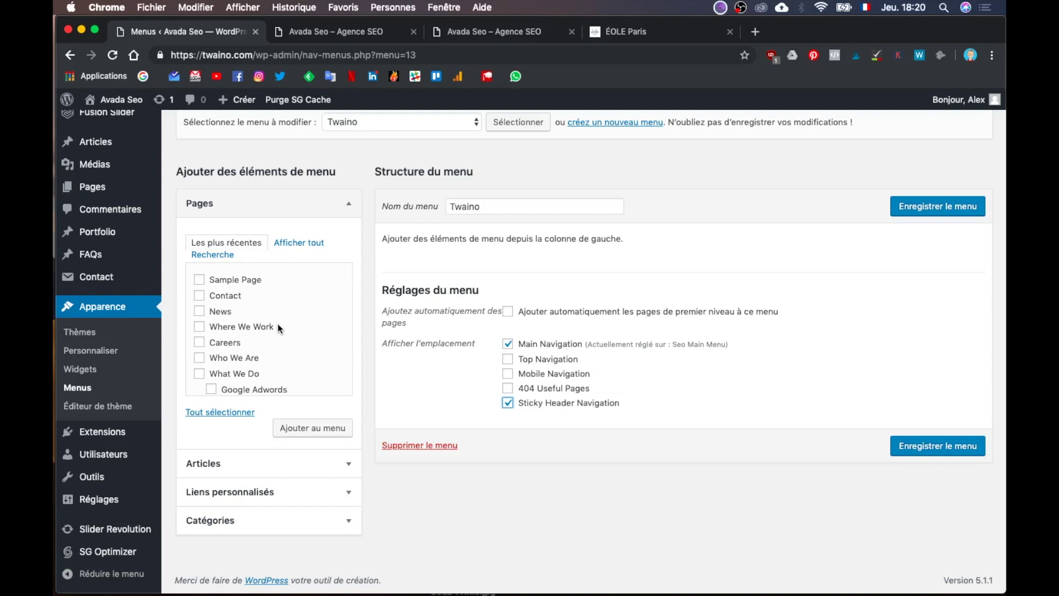
pyautogui.scroll(-2, 278, 327)
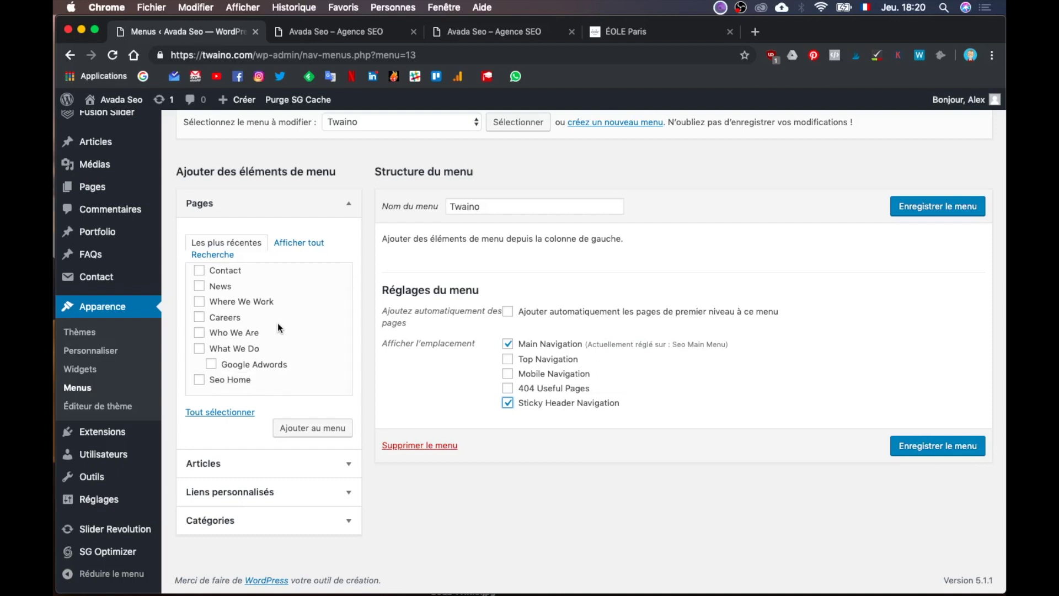
pyautogui.click(232, 382)
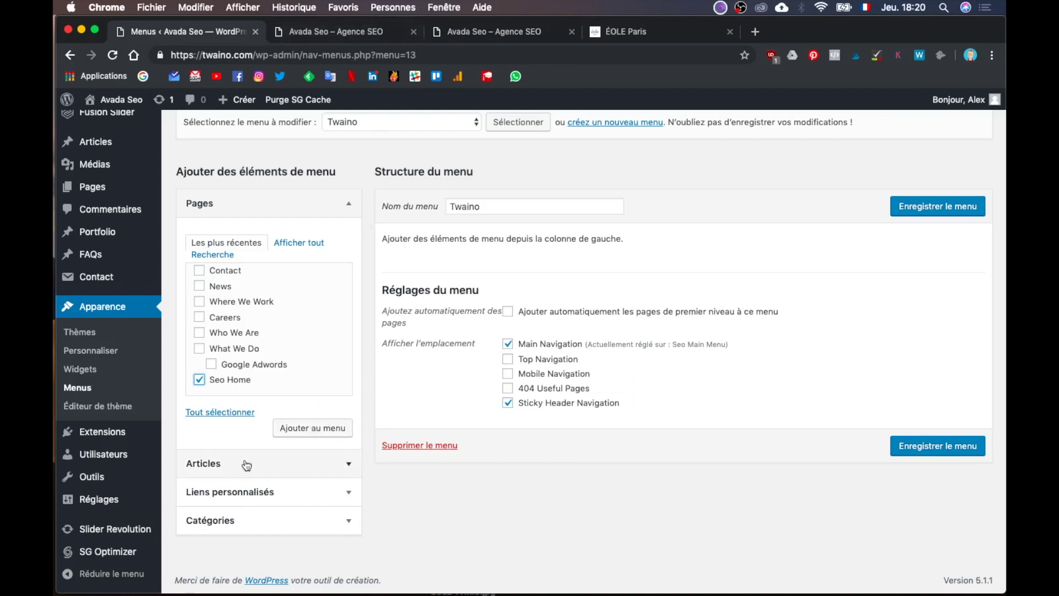
pyautogui.click(313, 428)
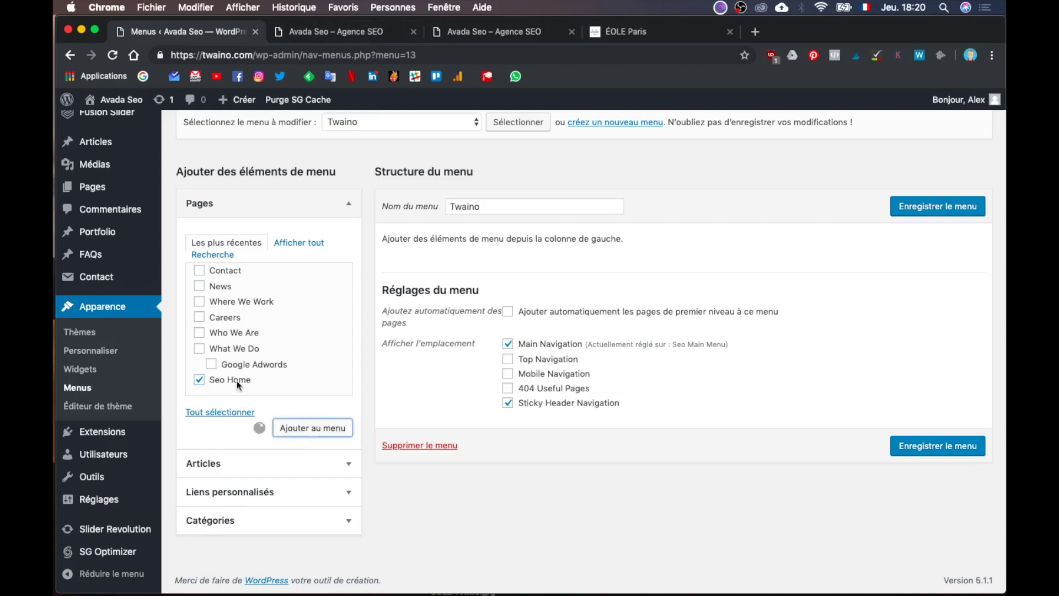
pyautogui.click(353, 32)
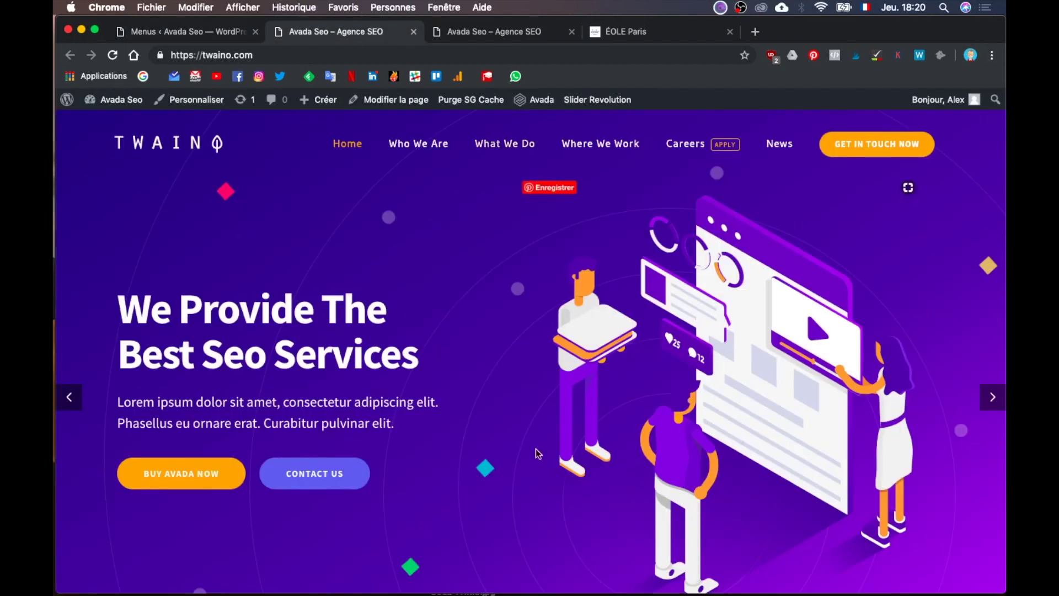
pyautogui.click(199, 30)
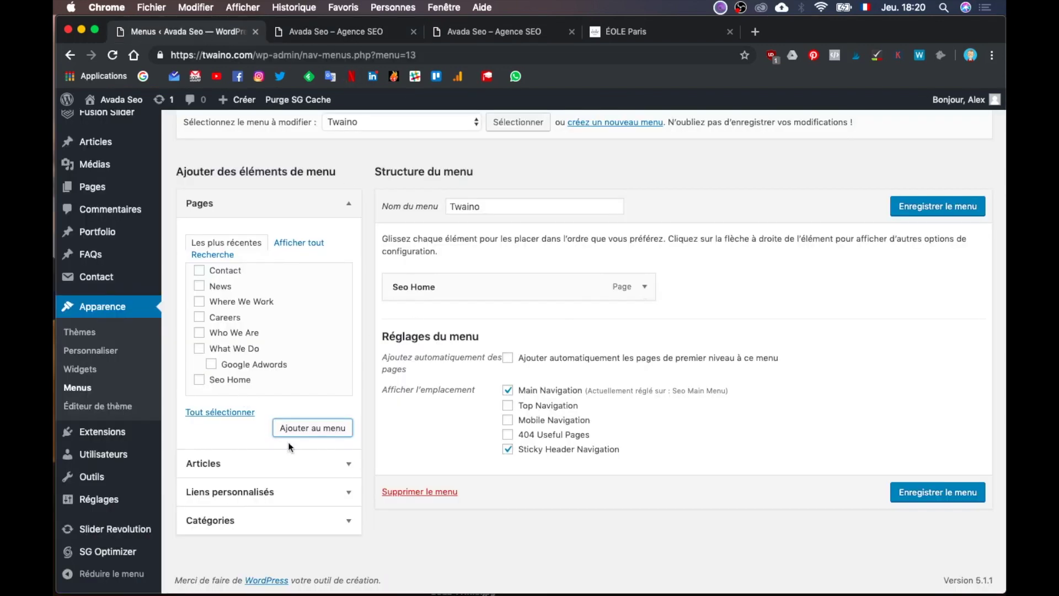
pyautogui.click(644, 287)
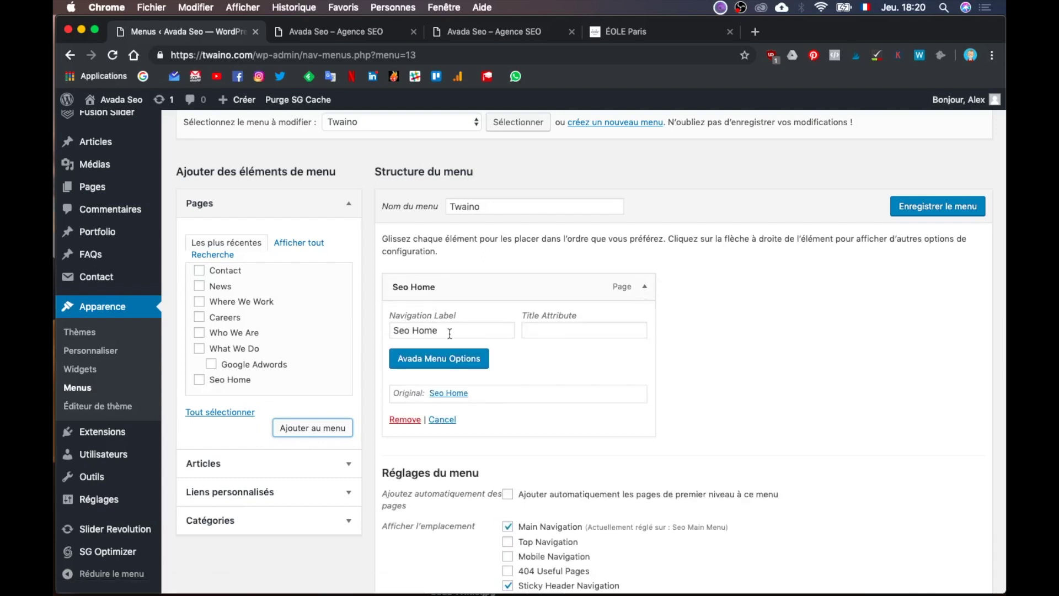
pyautogui.click(333, 34)
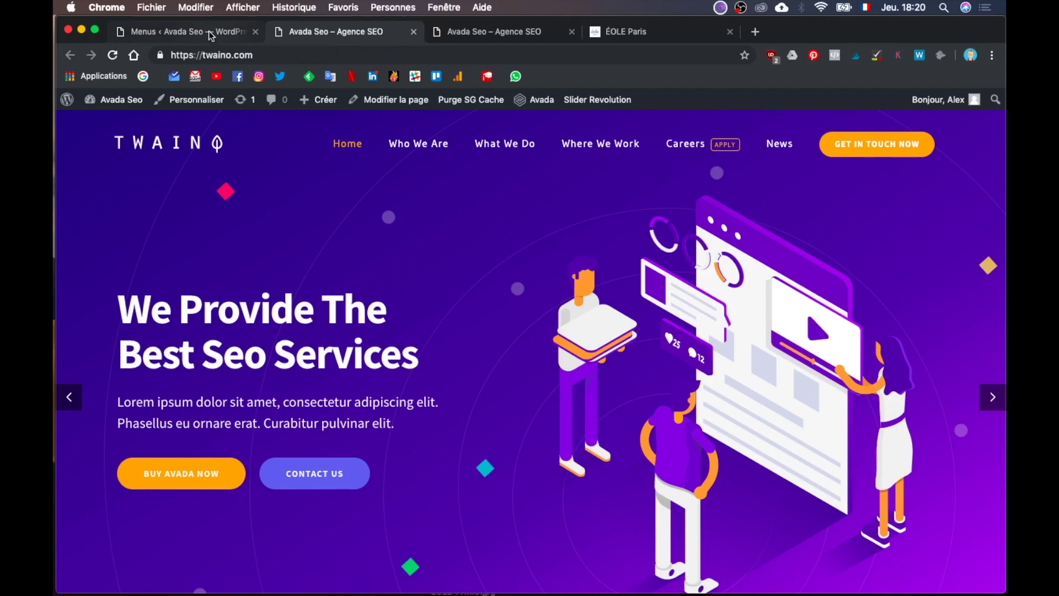
pyautogui.click(209, 30)
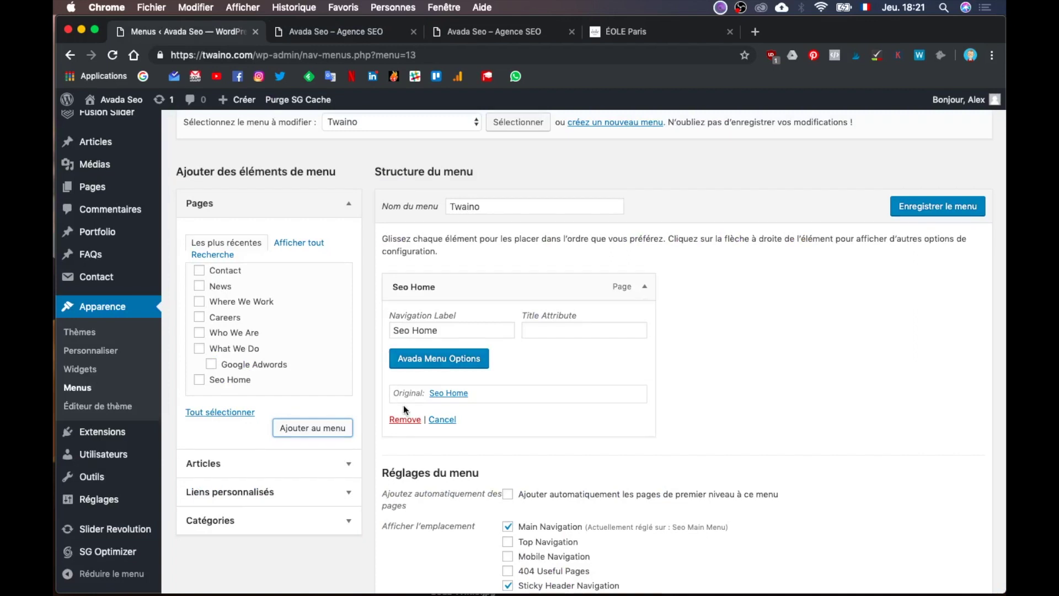
pyautogui.click(405, 419)
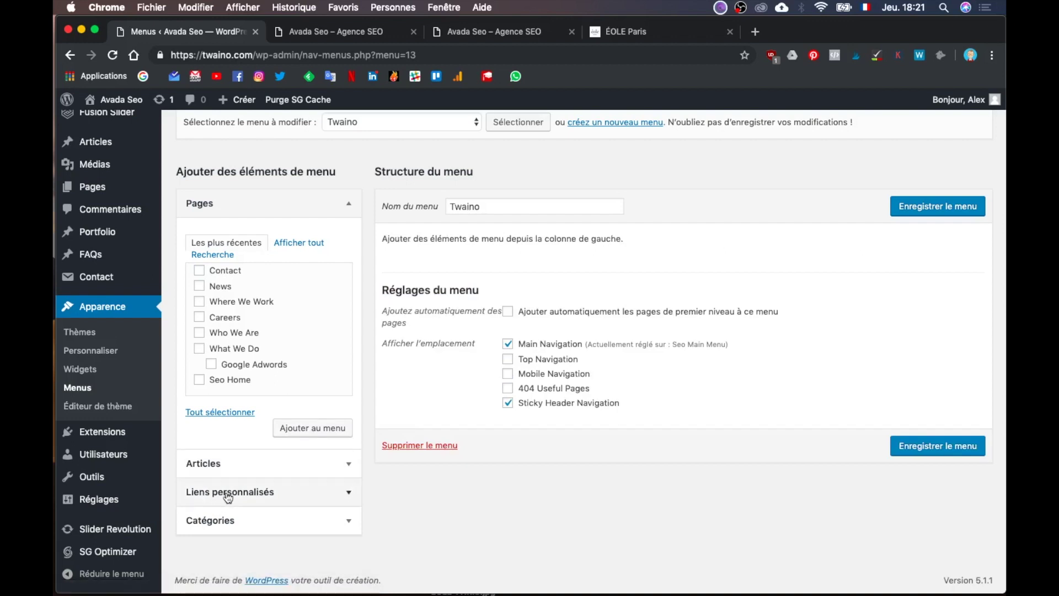
pyautogui.click(319, 493)
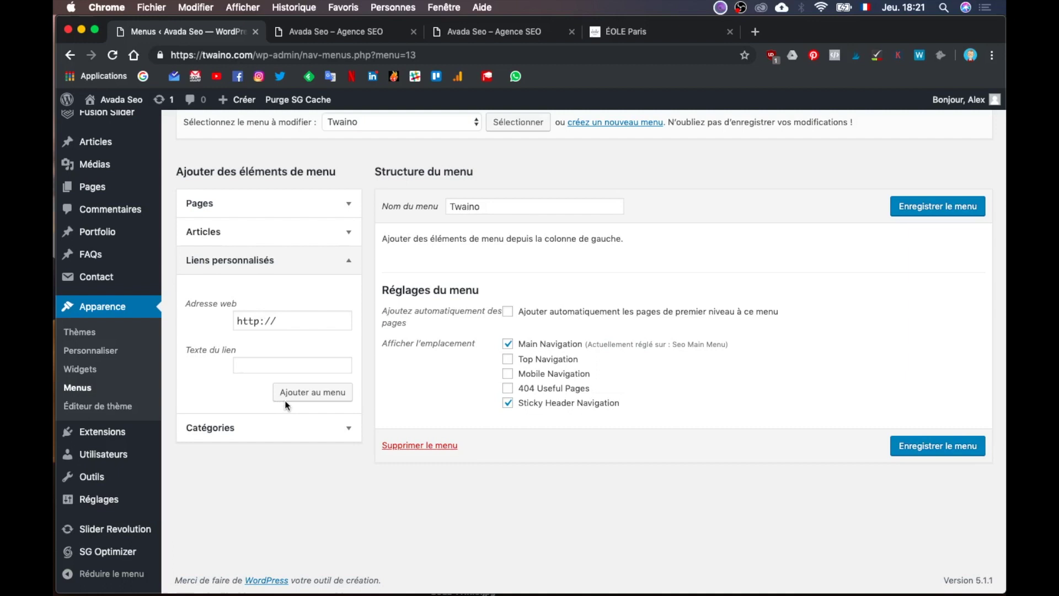
pyautogui.click(318, 316)
pyautogui.press('Left')
pyautogui.press('Left')
pyautogui.press('Left')
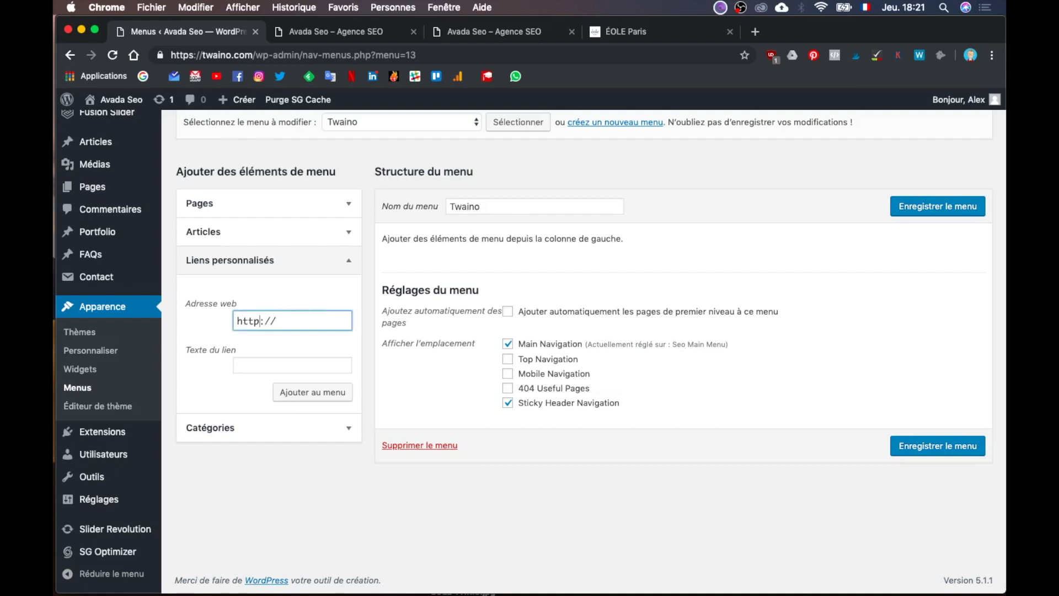
pyautogui.write('s')
pyautogui.press('Right')
pyautogui.press('Right')
pyautogui.press('Right')
pyautogui.write('twaino.com')
pyautogui.click(250, 359)
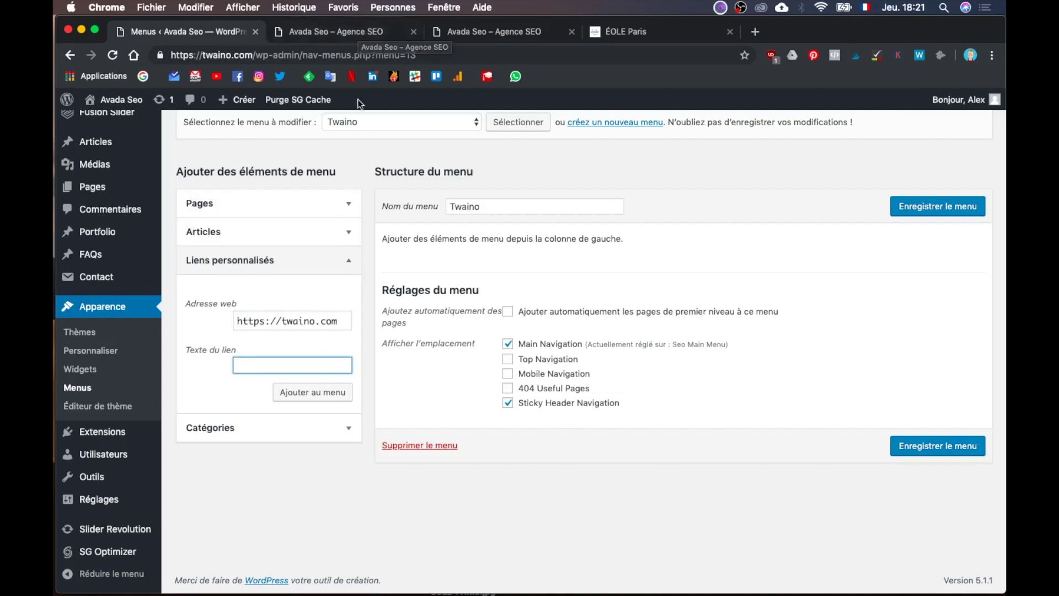
pyautogui.write('A')
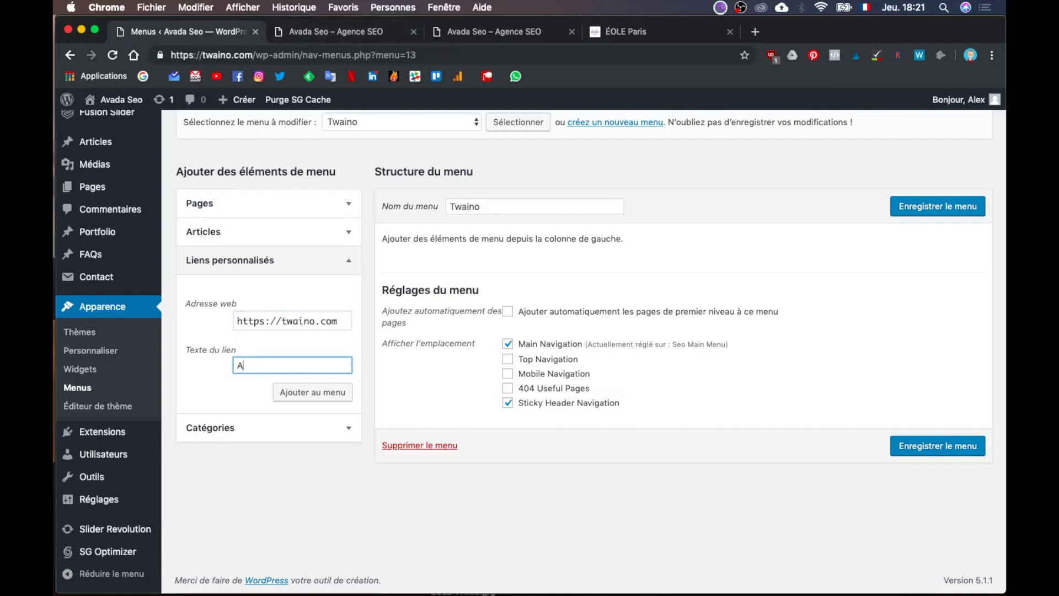
pyautogui.write('gence SEO')
# Step: Compare against the live Twaino homepage and the Illustrator homepage mockup
pyautogui.click(368, 32)
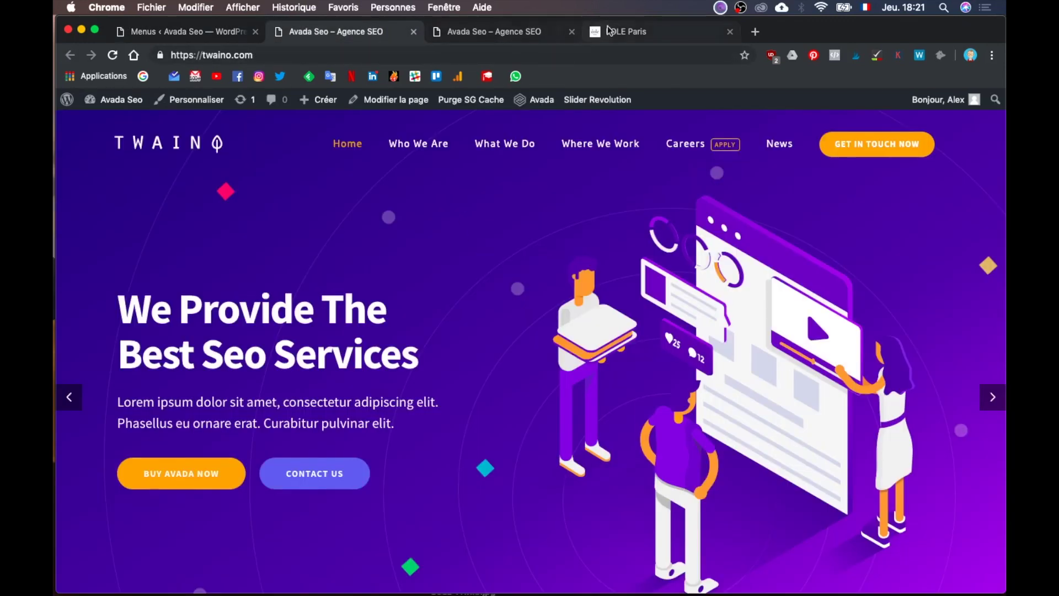
pyautogui.click(609, 31)
pyautogui.click(369, 27)
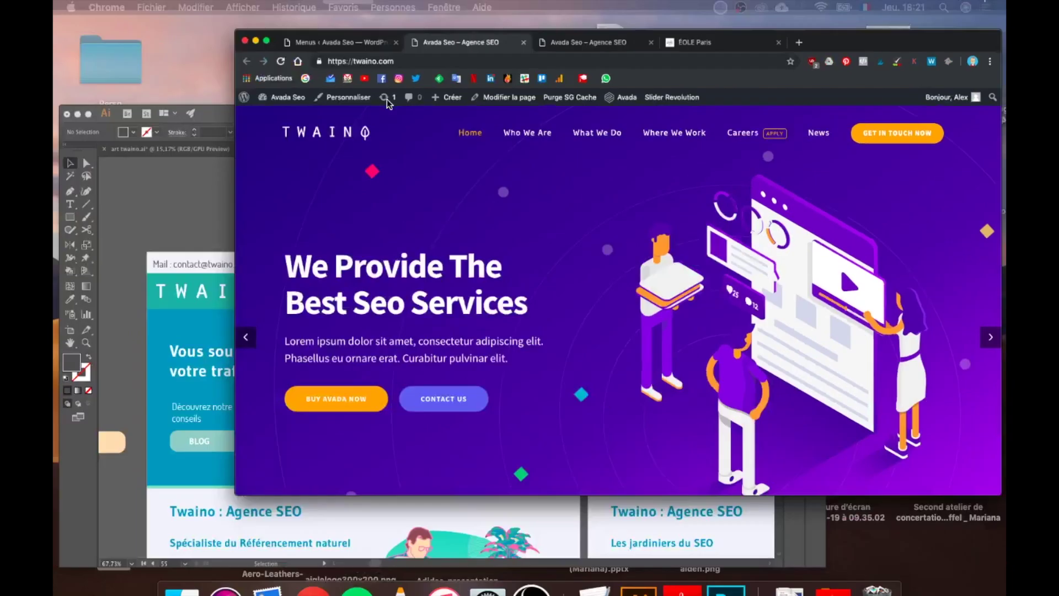
pyautogui.click(397, 342)
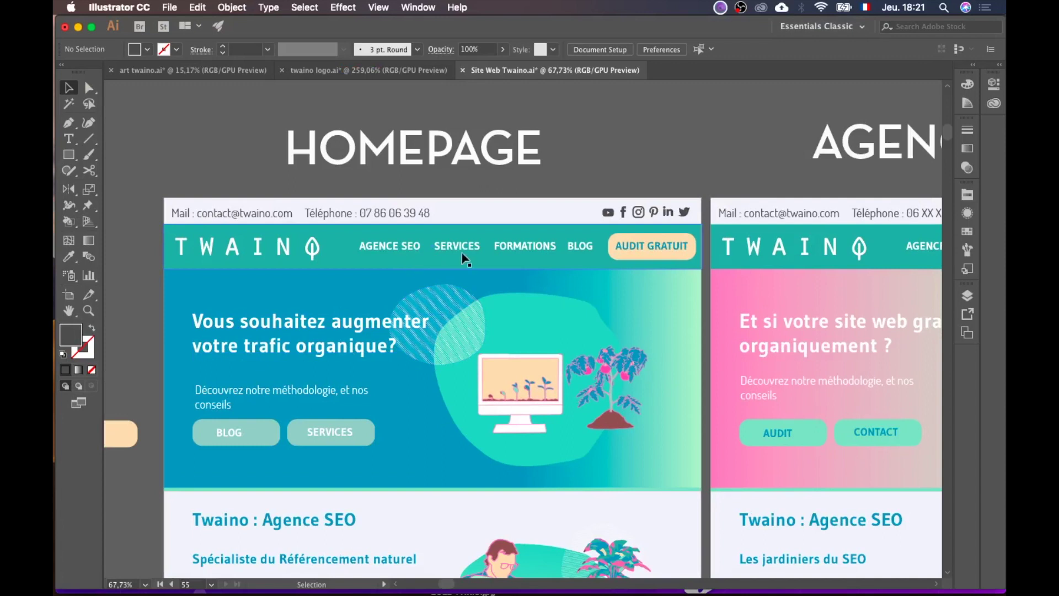
pyautogui.hotkey('ctrl', 'Up')
pyautogui.click(429, 277)
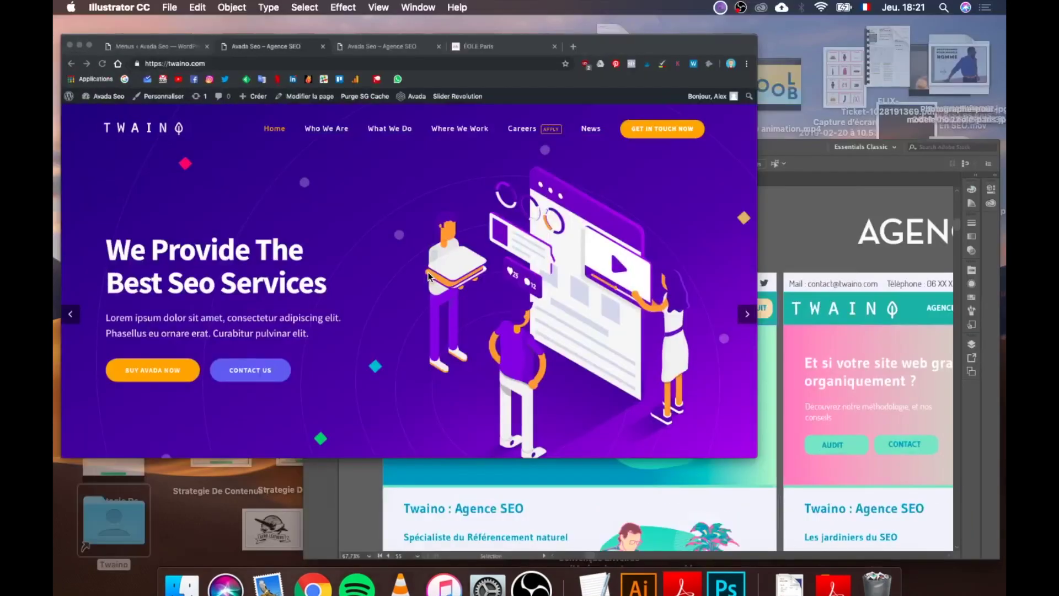
# Step: Change the link text to uppercase 'AGENCE SEO' and add the link to the Twaino menu
pyautogui.click(207, 30)
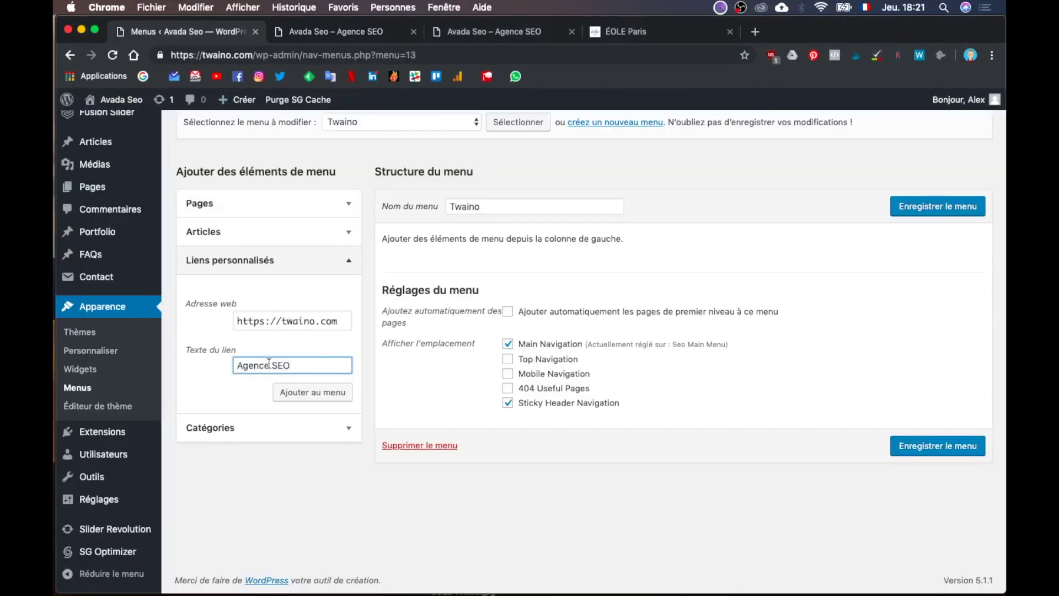
pyautogui.hotkey('alt', 'shift', 'Left')
pyautogui.hotkey('alt', 'shift', 'Left')
pyautogui.write('AGENCE SEO')
pyautogui.click(314, 395)
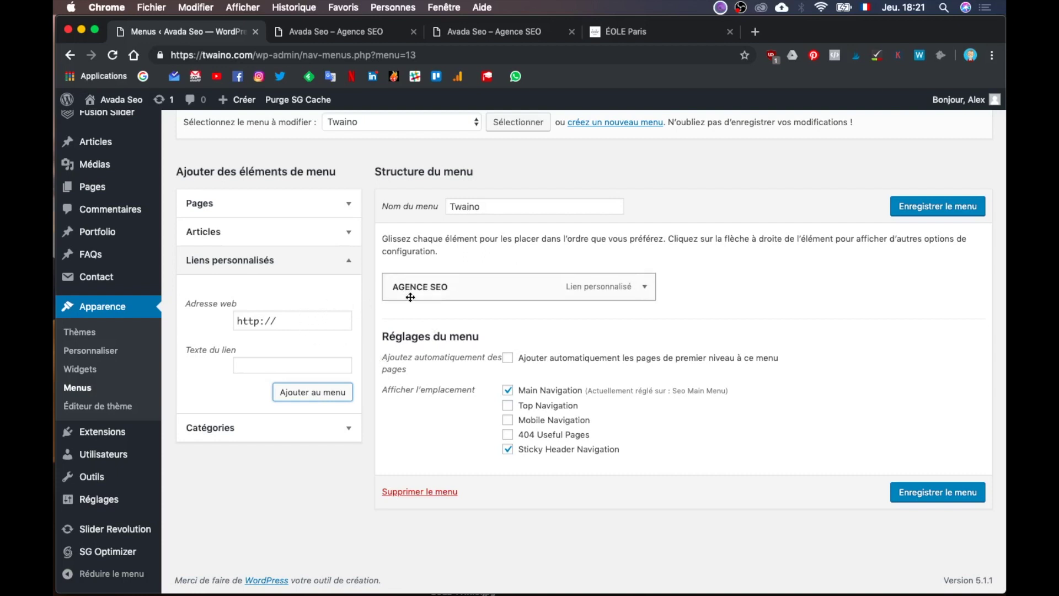
pyautogui.click(258, 319)
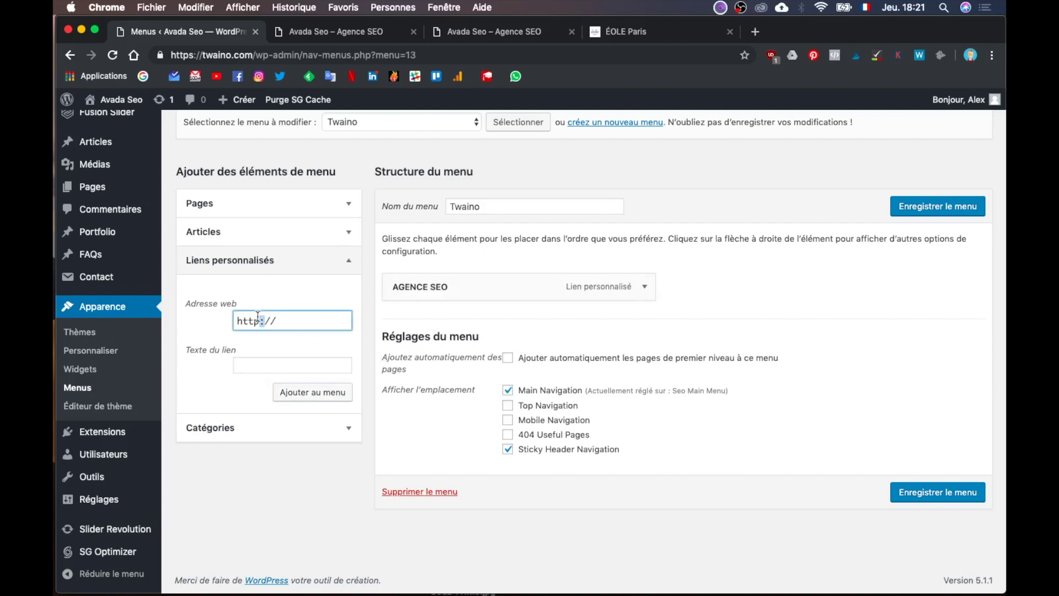
pyautogui.write('s://twaino.com')
pyautogui.click(347, 33)
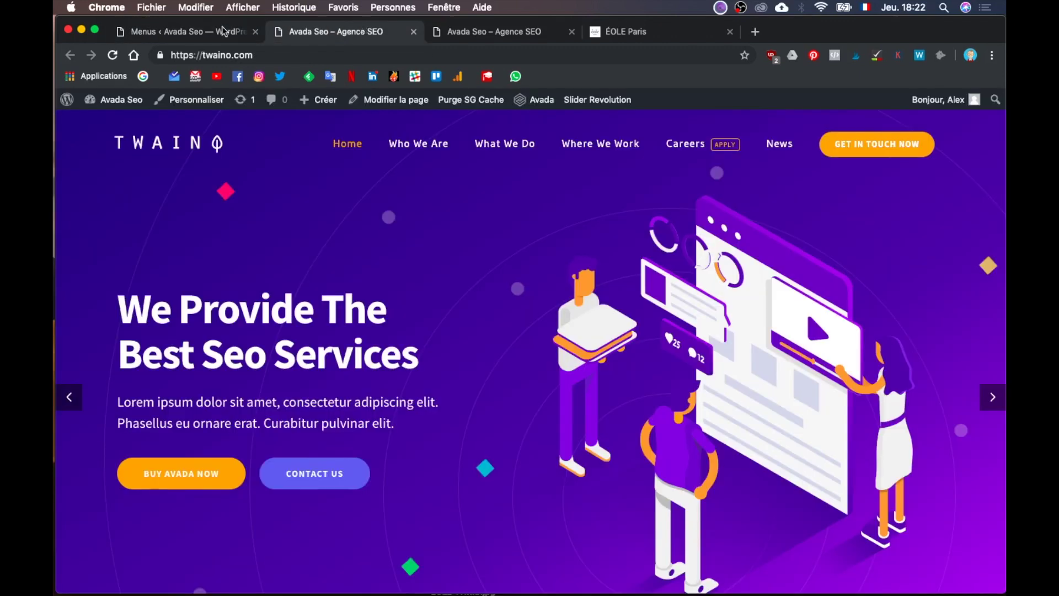
pyautogui.click(216, 29)
pyautogui.hotkey('ctrl', 'Up')
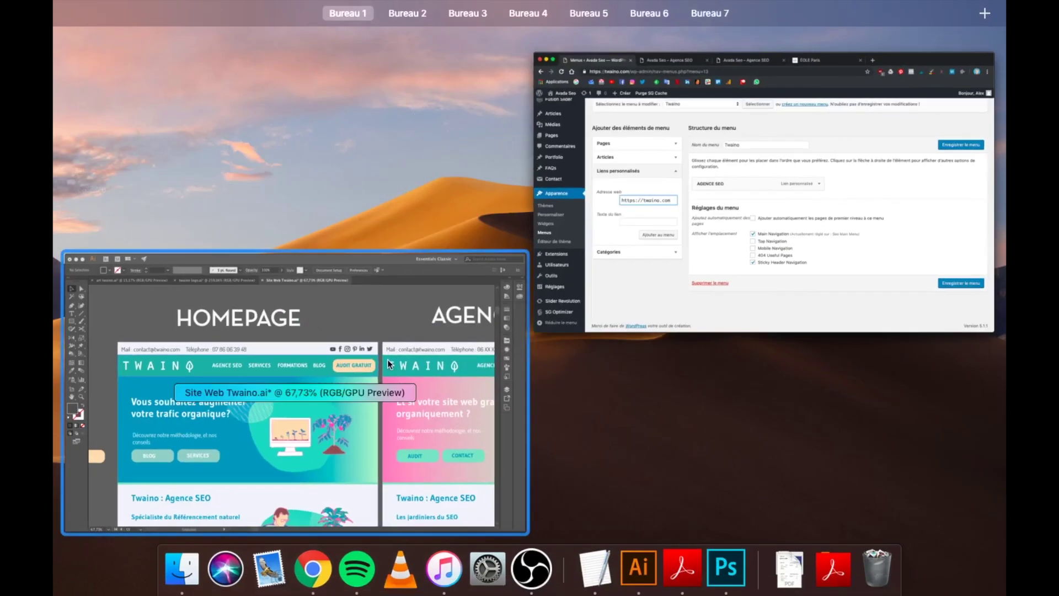
pyautogui.click(664, 243)
pyautogui.click(279, 365)
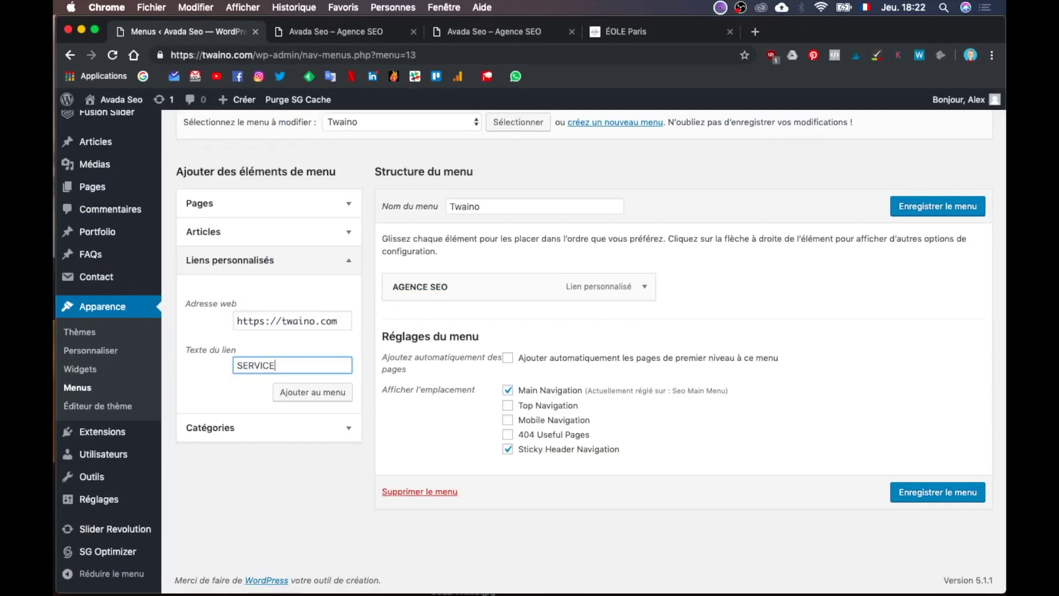
pyautogui.tripleClick(321, 320)
pyautogui.press('super+c')
pyautogui.click(325, 392)
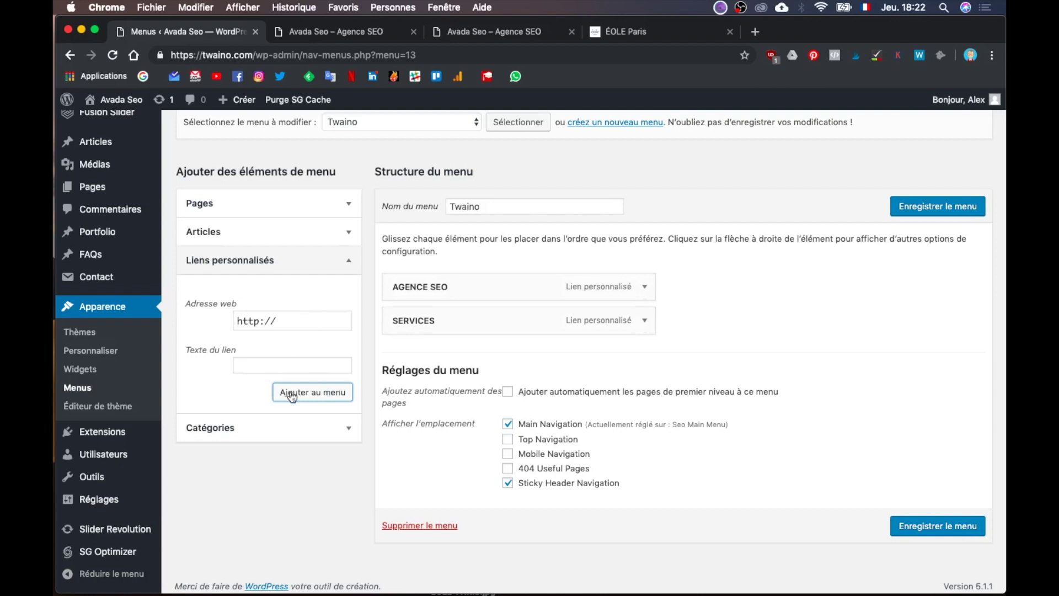
pyautogui.tripleClick(298, 323)
pyautogui.press('super+v')
pyautogui.click(297, 362)
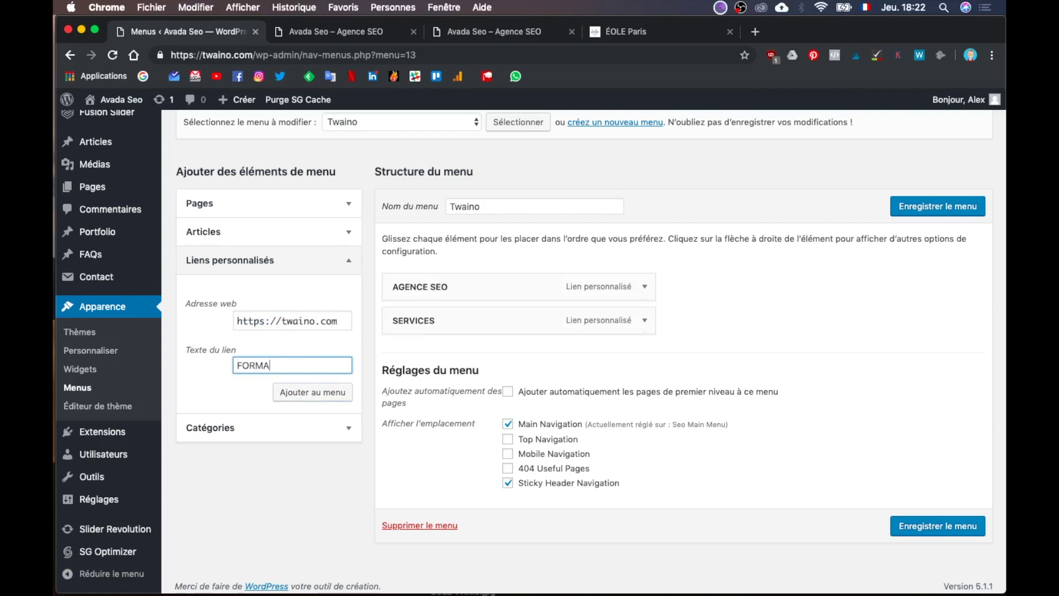
pyautogui.click(328, 391)
pyautogui.tripleClick(304, 321)
pyautogui.press('super+v')
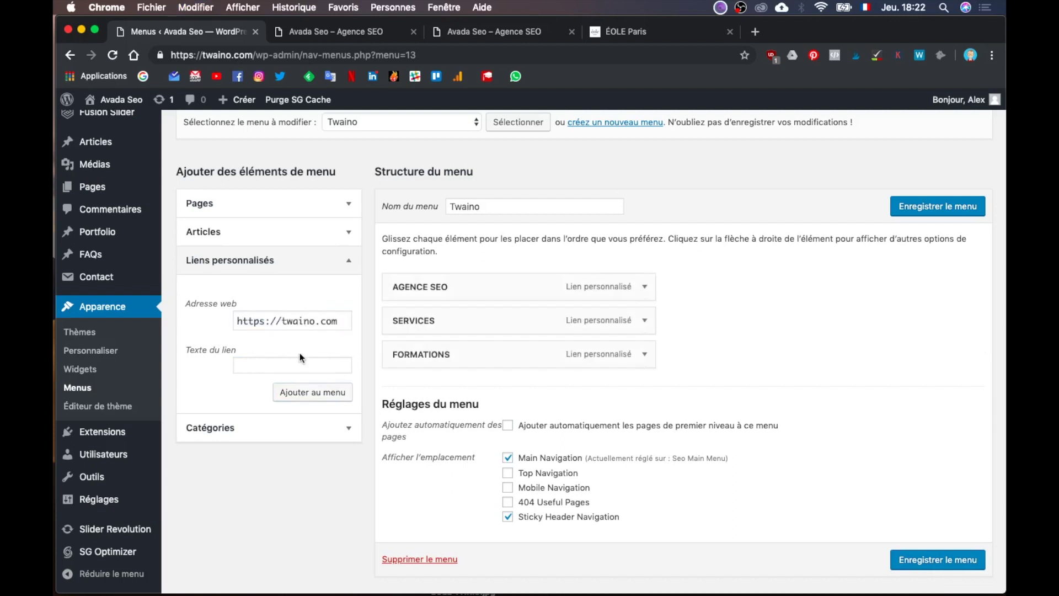
pyautogui.click(298, 365)
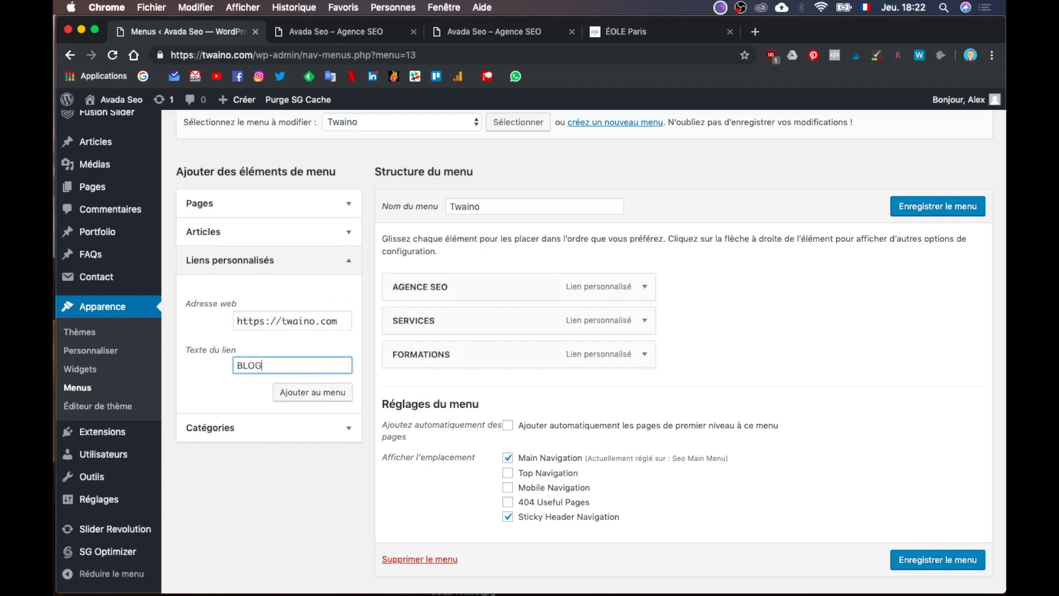
pyautogui.click(333, 390)
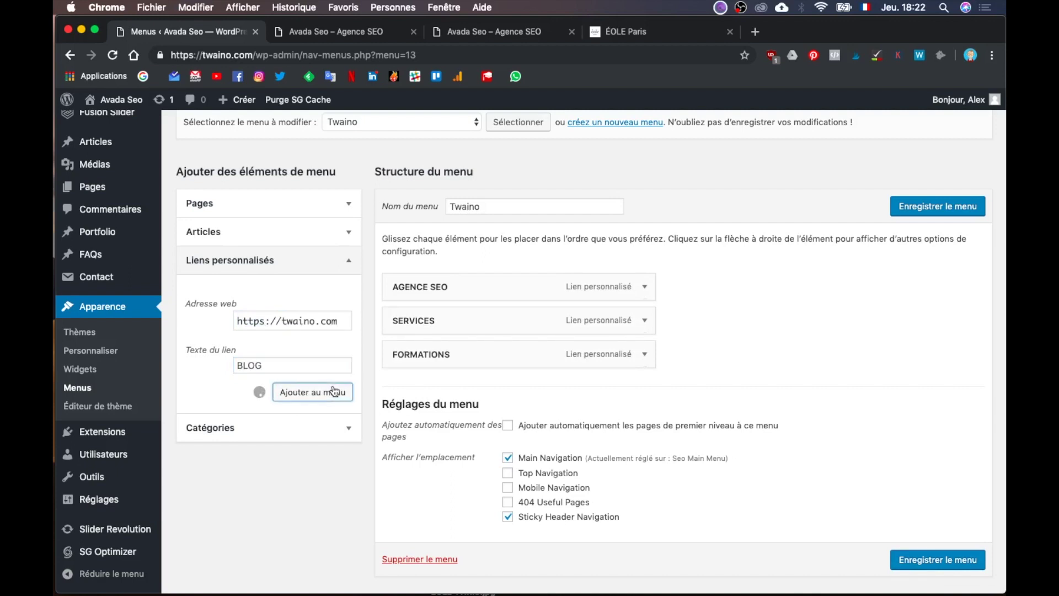
pyautogui.tripleClick(291, 320)
pyautogui.press('super+v')
pyautogui.click(288, 362)
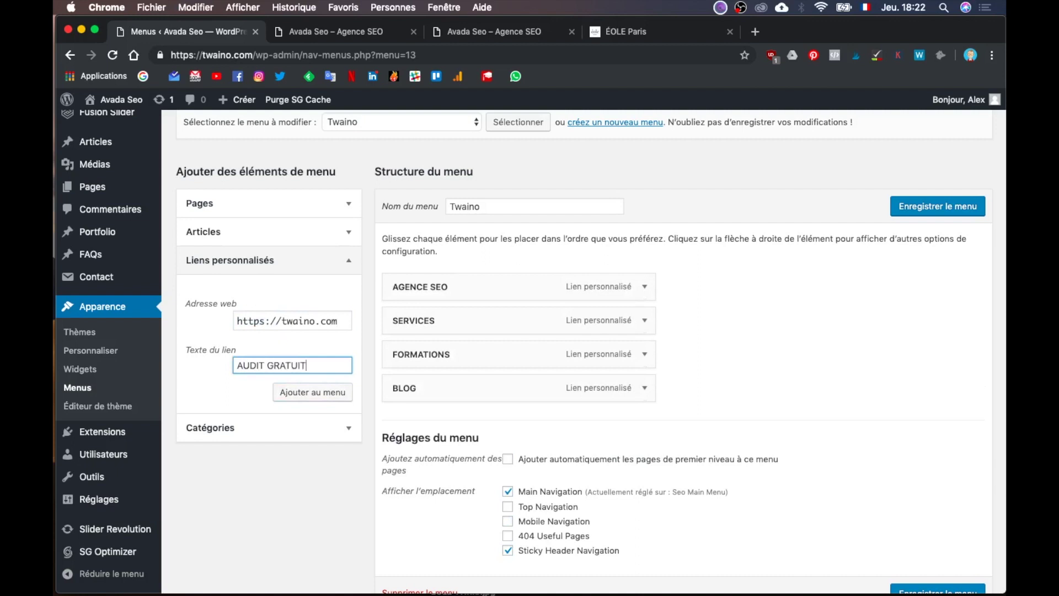
pyautogui.click(310, 392)
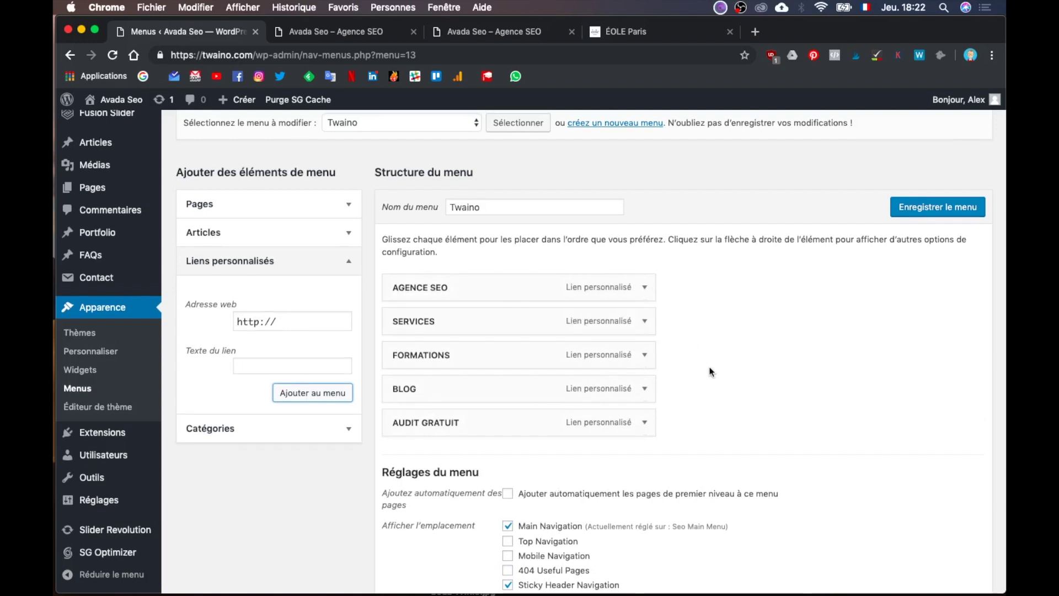
pyautogui.scroll(3, 700, 325)
pyautogui.scroll(-5, 710, 371)
pyautogui.scroll(2, 710, 366)
pyautogui.scroll(-2, 728, 372)
# Step: Save the Twaino menu and close the extra browser tabs
pyautogui.click(917, 524)
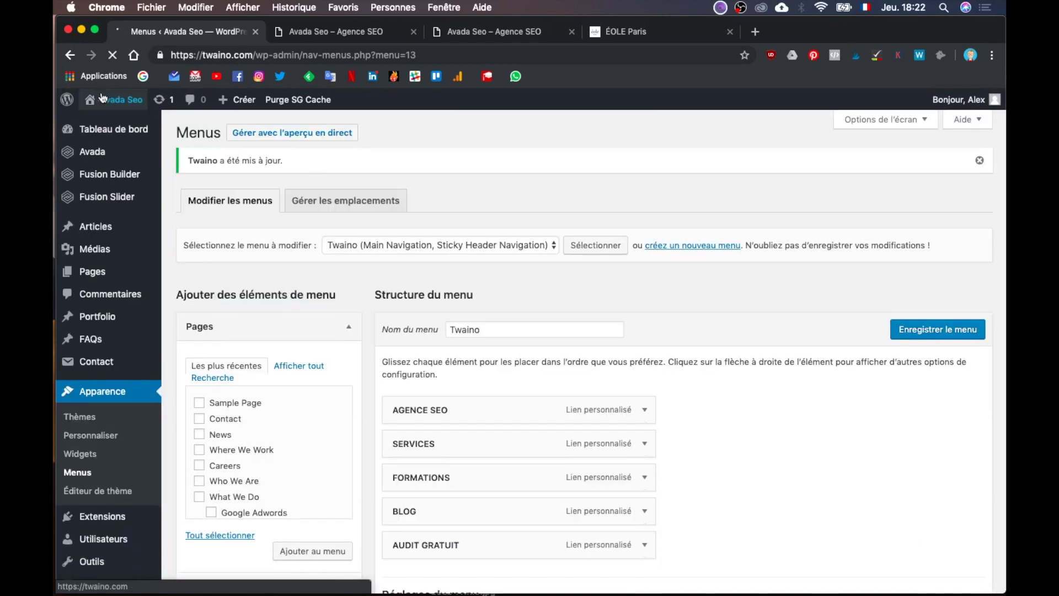
pyautogui.click(413, 32)
pyautogui.click(413, 32)
pyautogui.click(413, 31)
# Step: Open the live twaino.com site from the admin bar to view the new header links
pyautogui.keyDown('super'); pyautogui.click(112, 113); pyautogui.keyUp('super')
pyautogui.click(322, 34)
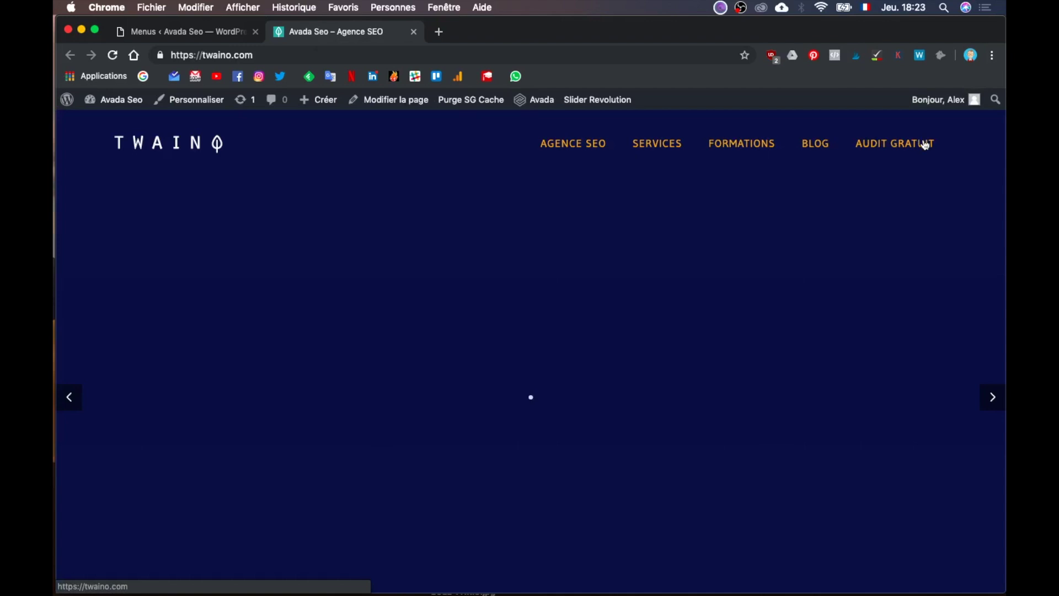
pyautogui.hotkey('ctrl', 'Up')
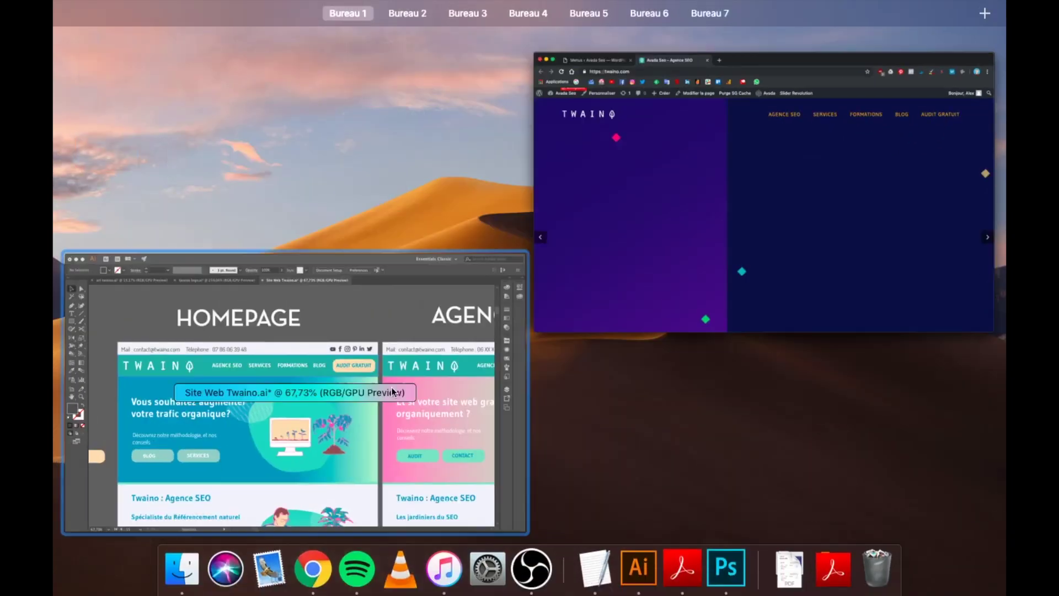
pyautogui.click(324, 416)
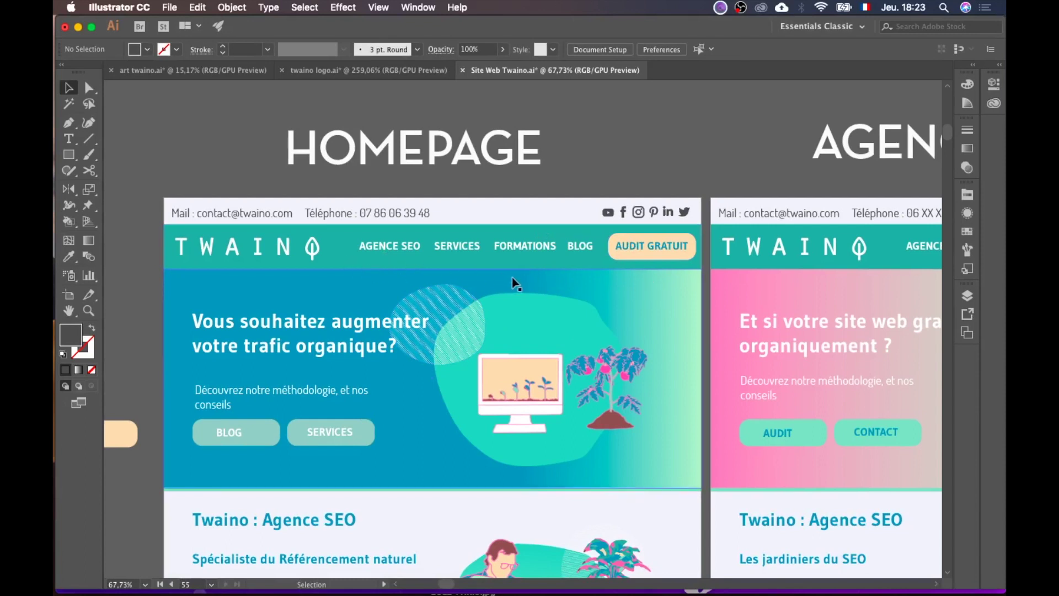
pyautogui.hotkey('ctrl', 'Up')
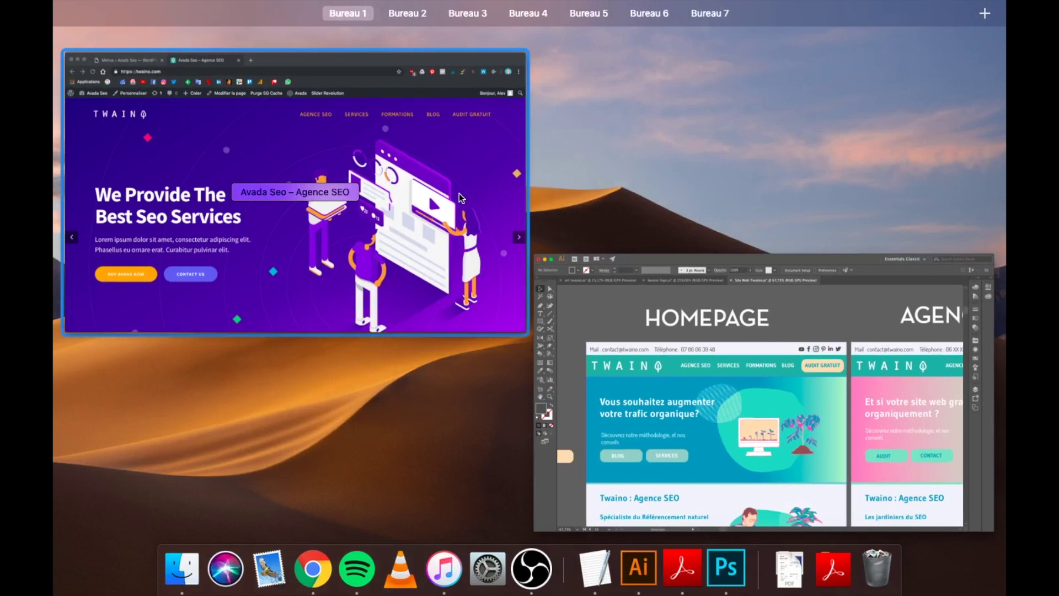
# Step: Return to the WordPress Menus tab in Chrome and open Avada > Theme Options
pyautogui.click(419, 248)
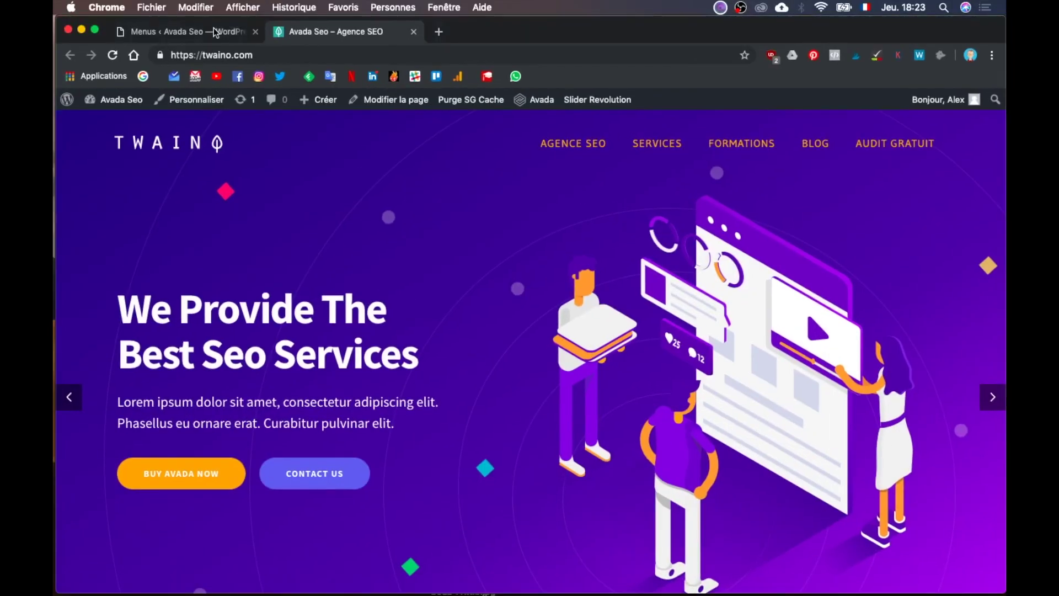
pyautogui.click(208, 31)
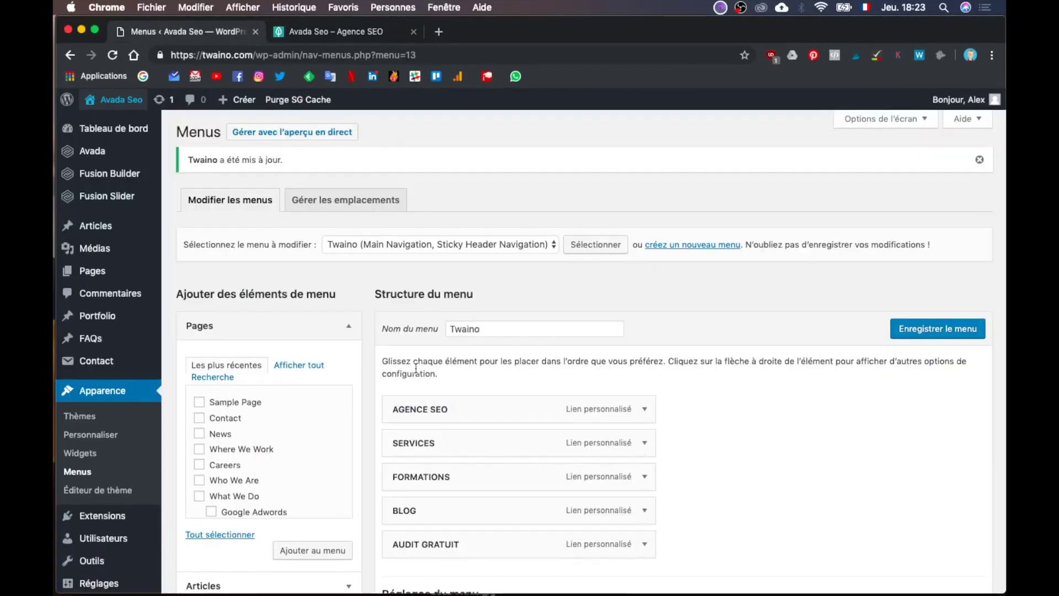
pyautogui.scroll(-2, 416, 368)
pyautogui.scroll(-2, 448, 446)
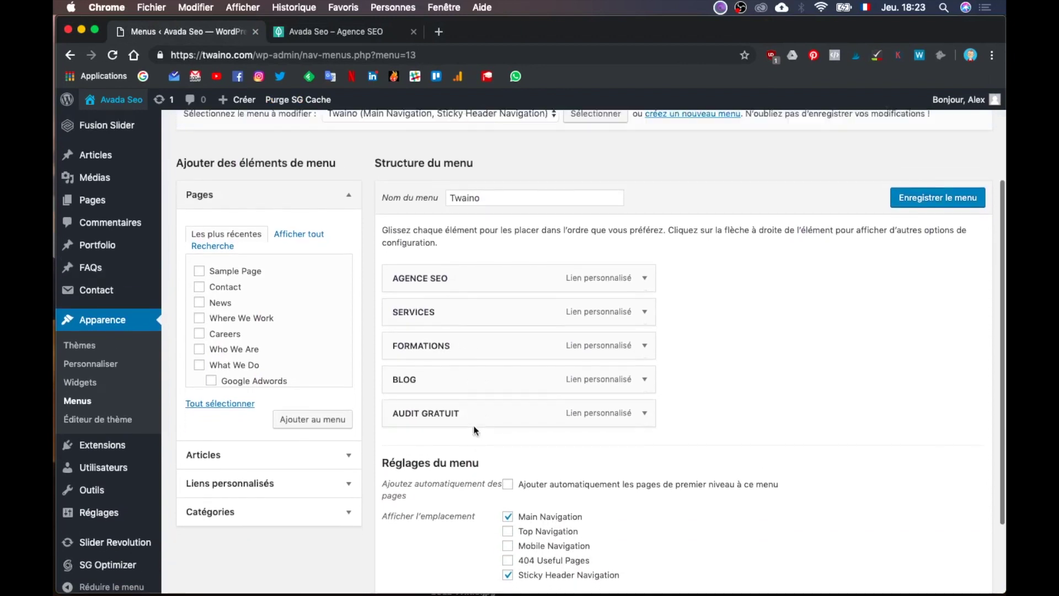
pyautogui.scroll(3, 111, 226)
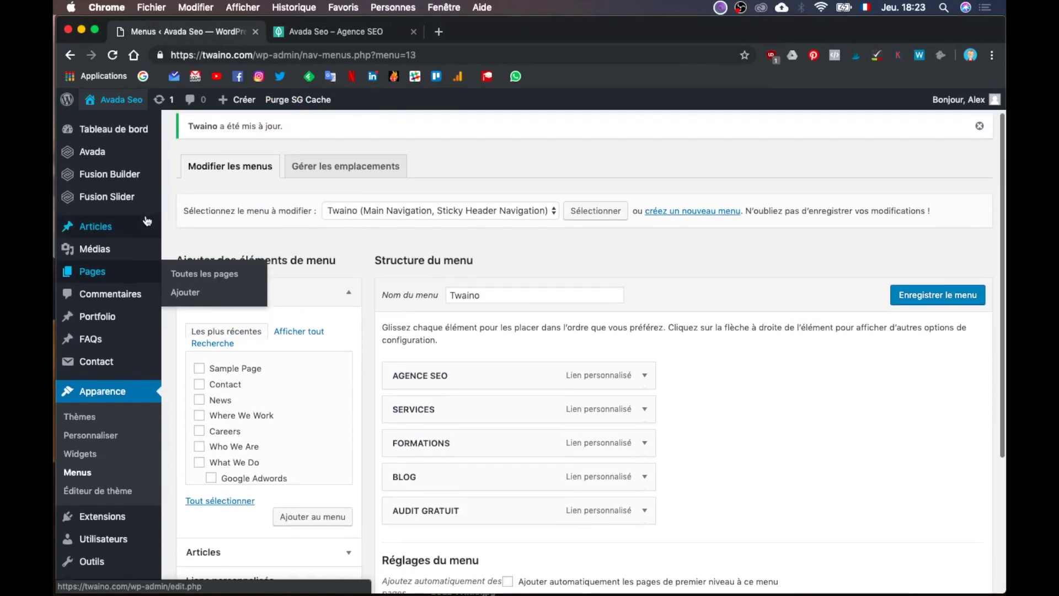
pyautogui.moveTo(117, 154)
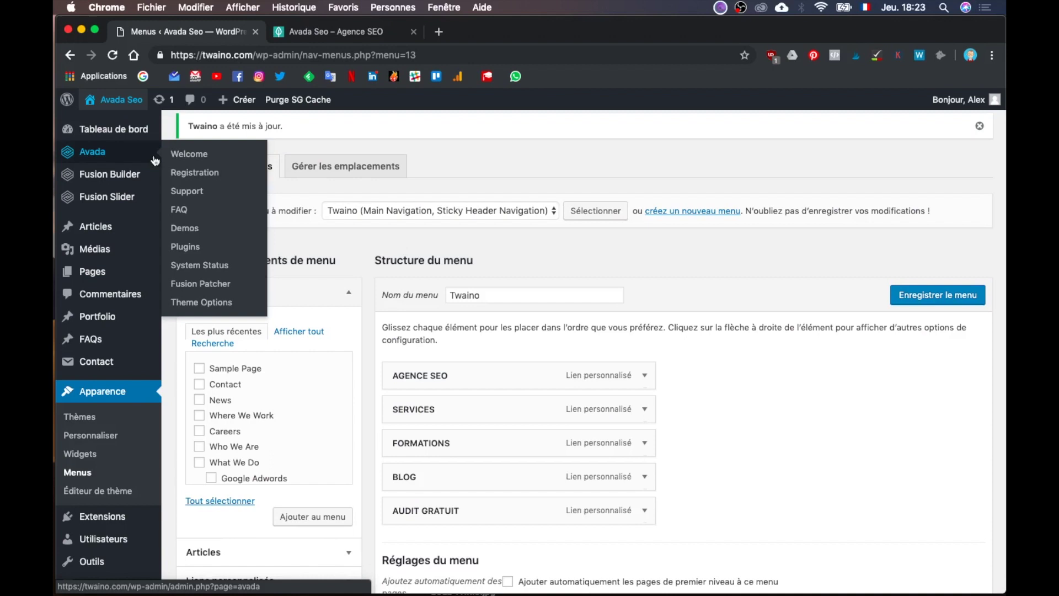
pyautogui.click(204, 304)
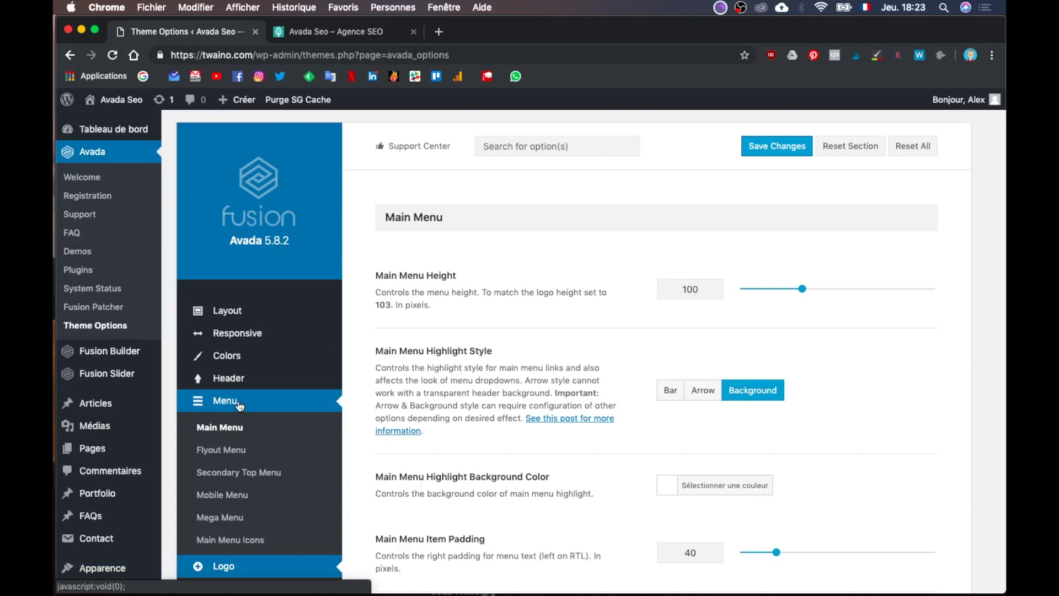
pyautogui.scroll(-4, 579, 425)
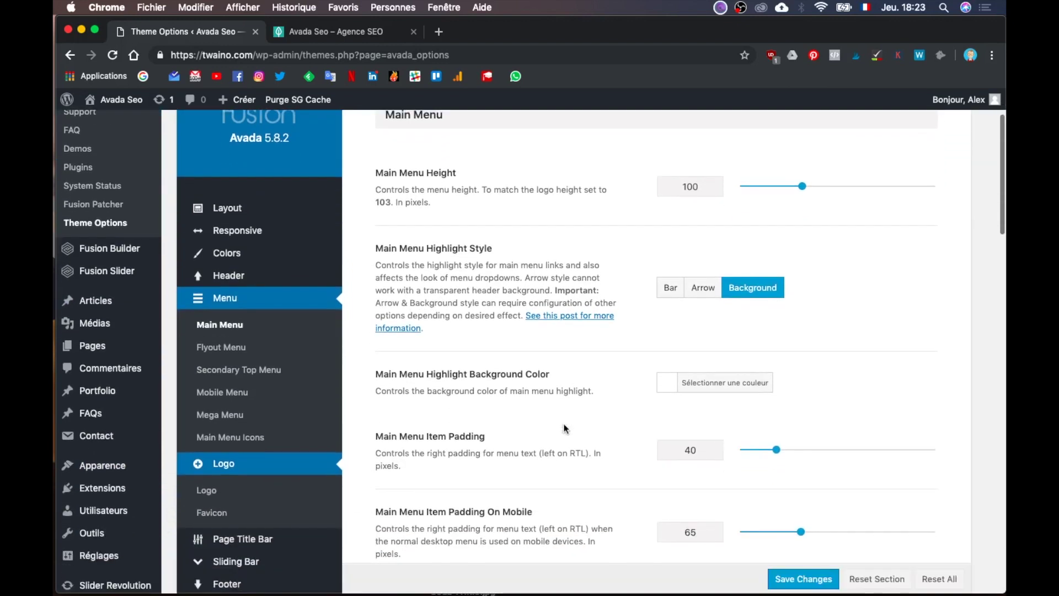
# Step: Browse the Main Menu panel, expanding the main menu icon and main menu settings
pyautogui.scroll(-8, 564, 428)
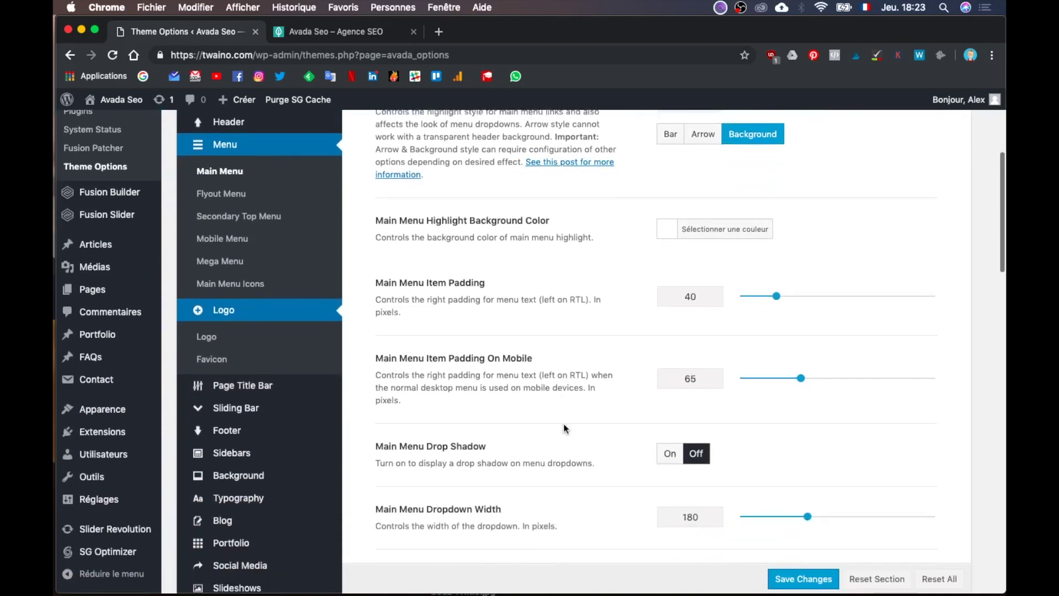
pyautogui.scroll(-20, 563, 428)
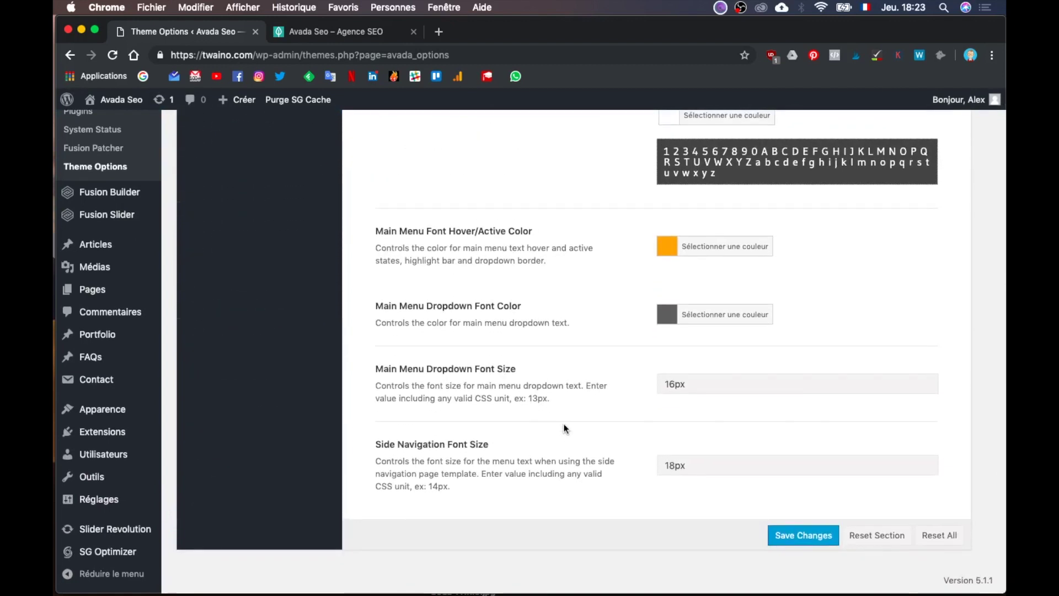
pyautogui.scroll(20, 563, 428)
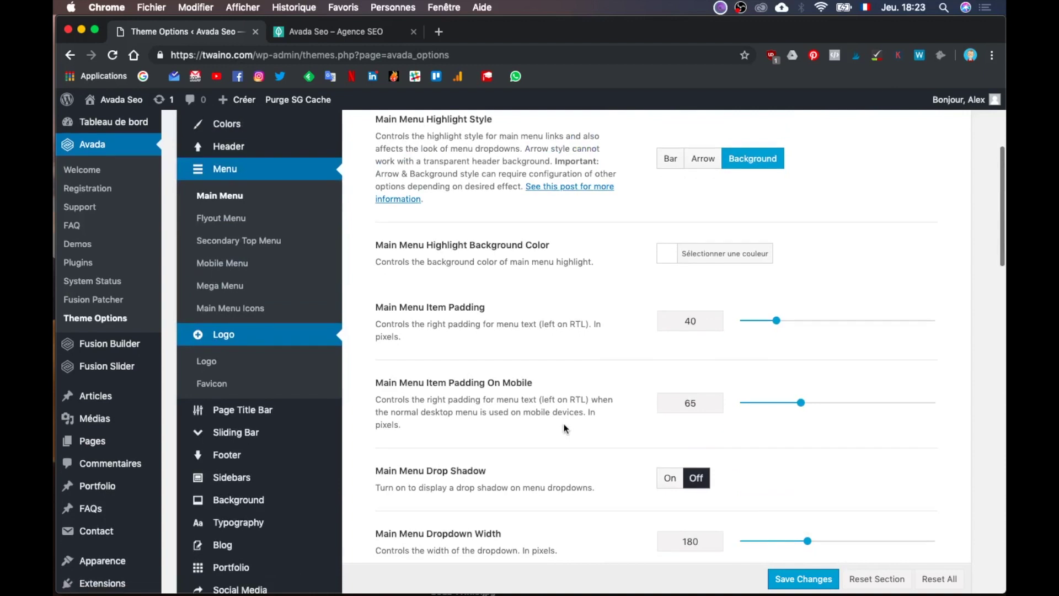
pyautogui.scroll(2, 469, 274)
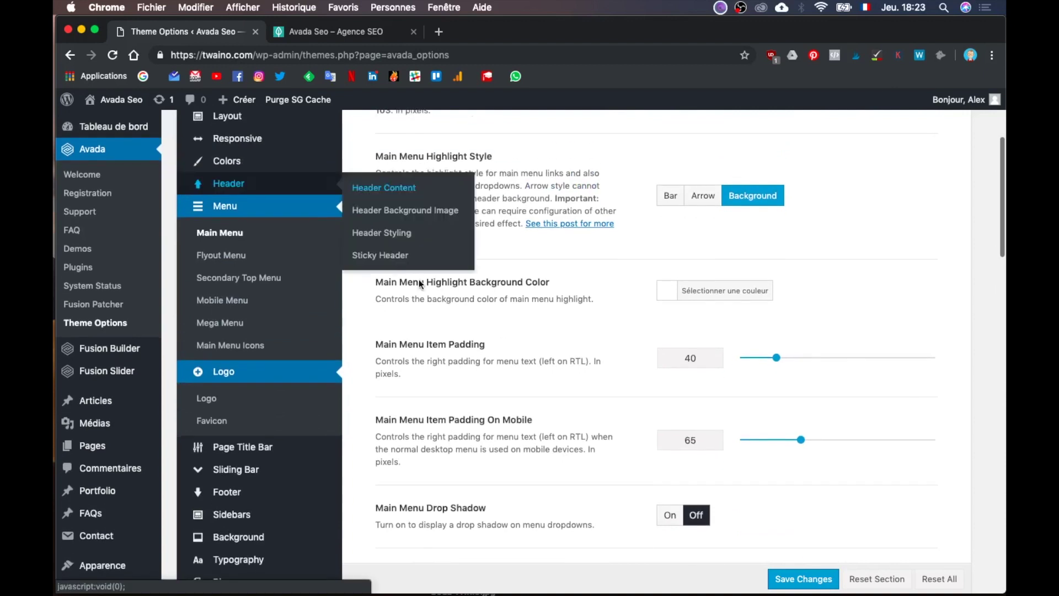
pyautogui.click(257, 350)
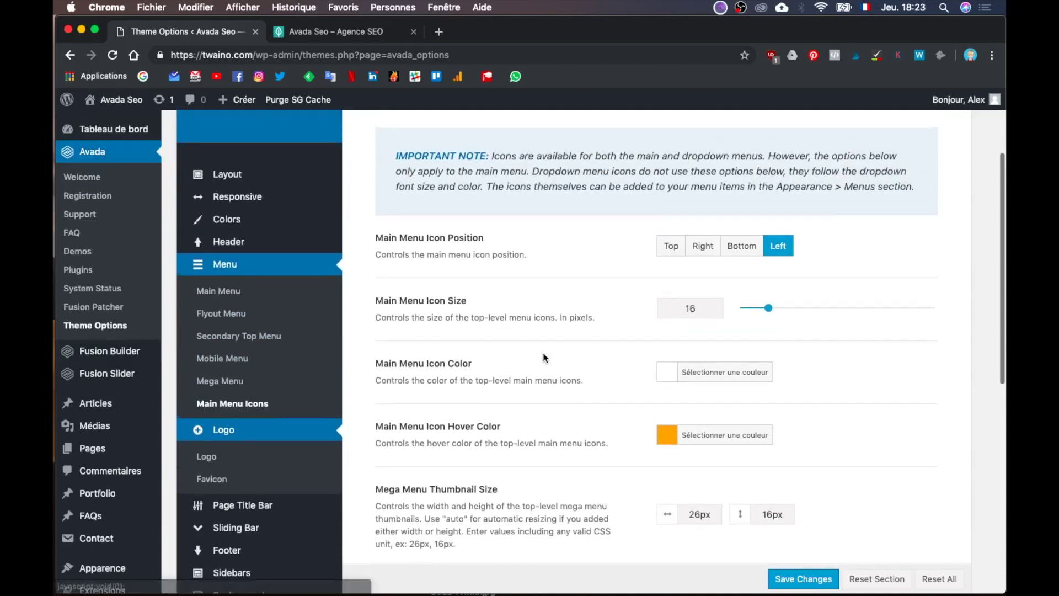
pyautogui.click(243, 292)
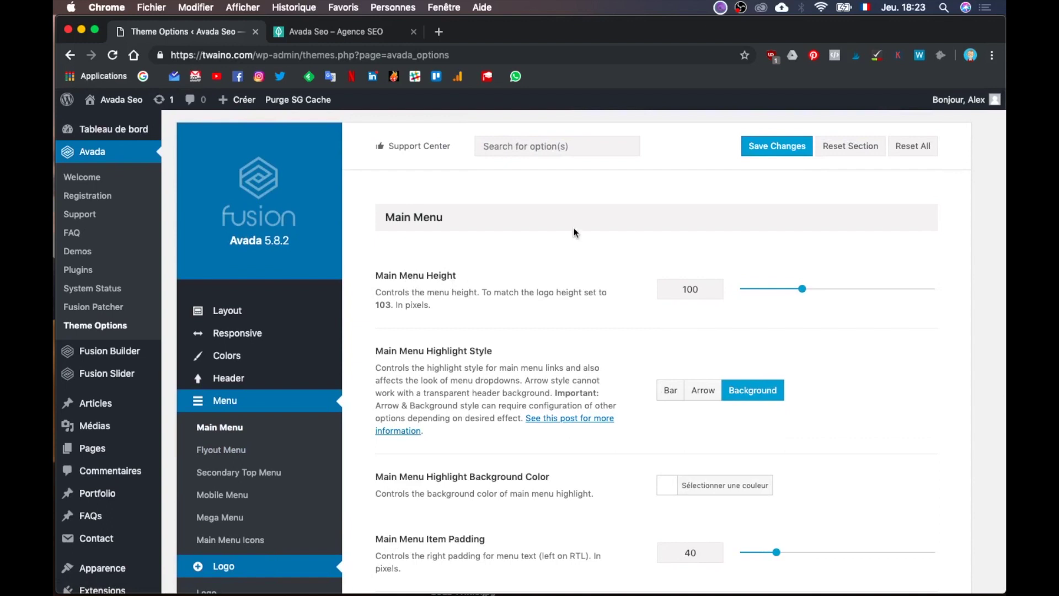
# Step: Scroll down to the Main Menu Typography section showing Gudea, Normal 400
pyautogui.scroll(-3, 533, 342)
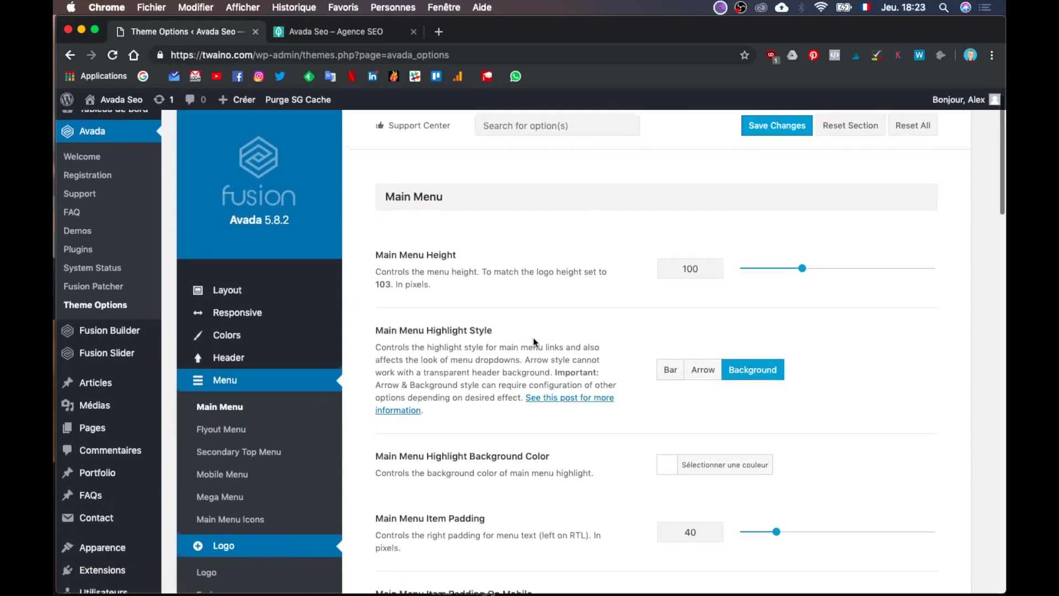
pyautogui.scroll(-1, 532, 336)
pyautogui.scroll(-2, 530, 438)
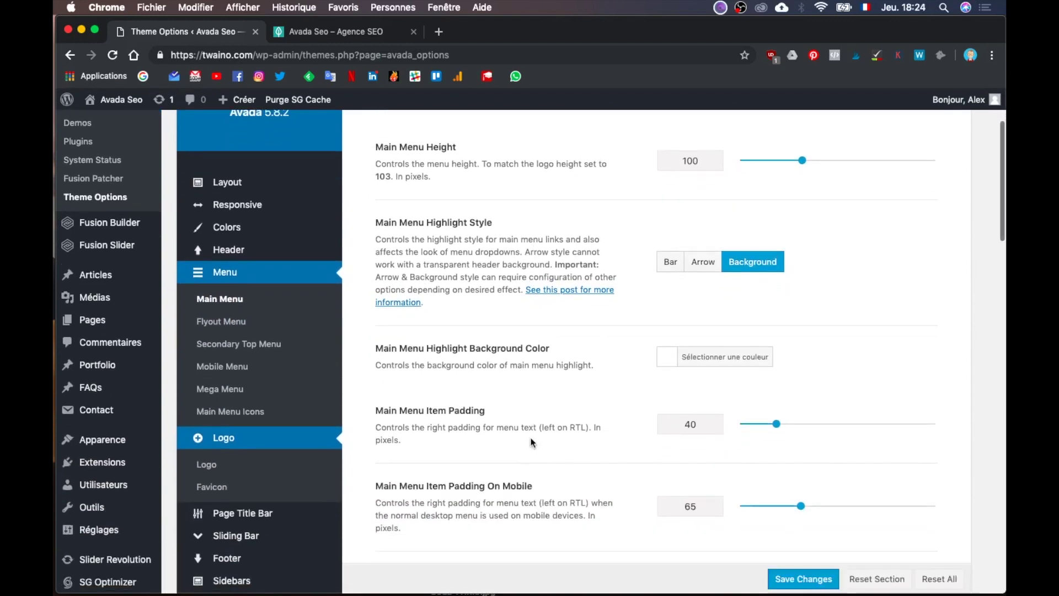
pyautogui.scroll(-2, 531, 438)
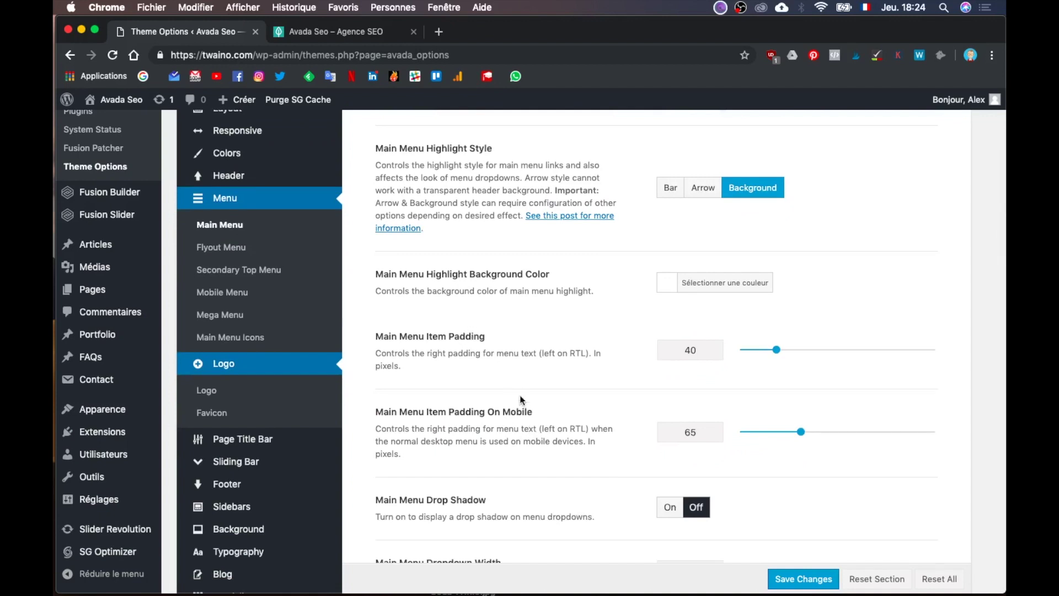
pyautogui.scroll(-8, 553, 435)
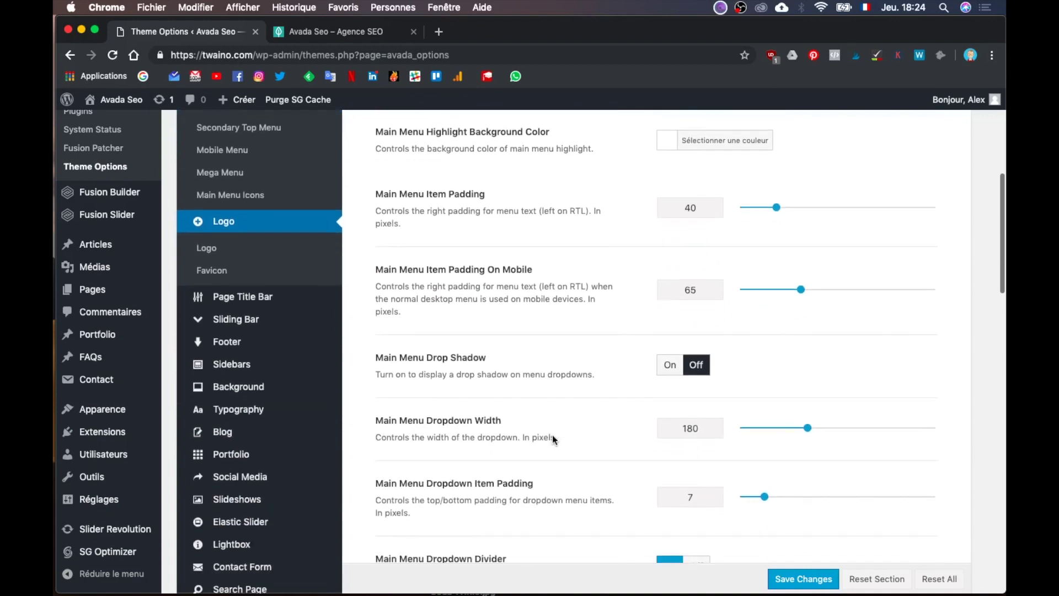
pyautogui.scroll(-6, 553, 439)
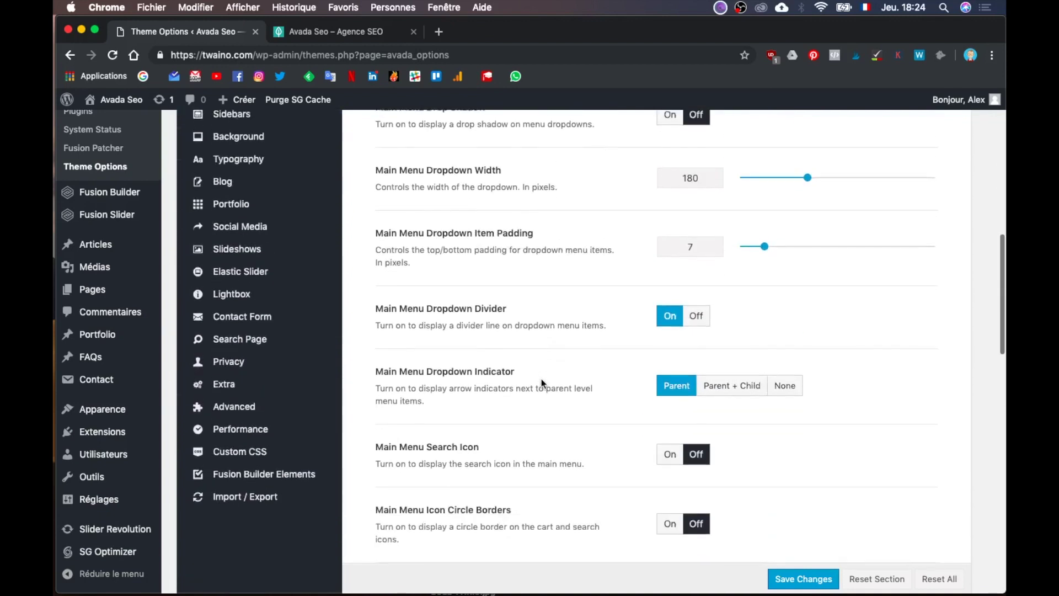
pyautogui.scroll(-3, 554, 434)
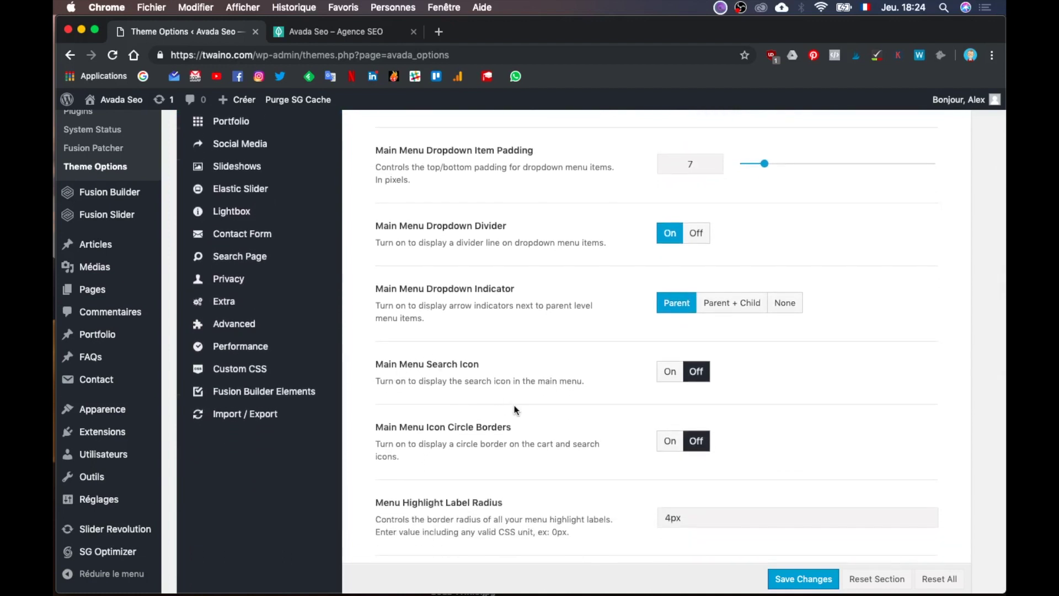
pyautogui.scroll(-3, 515, 411)
pyautogui.scroll(-5, 515, 407)
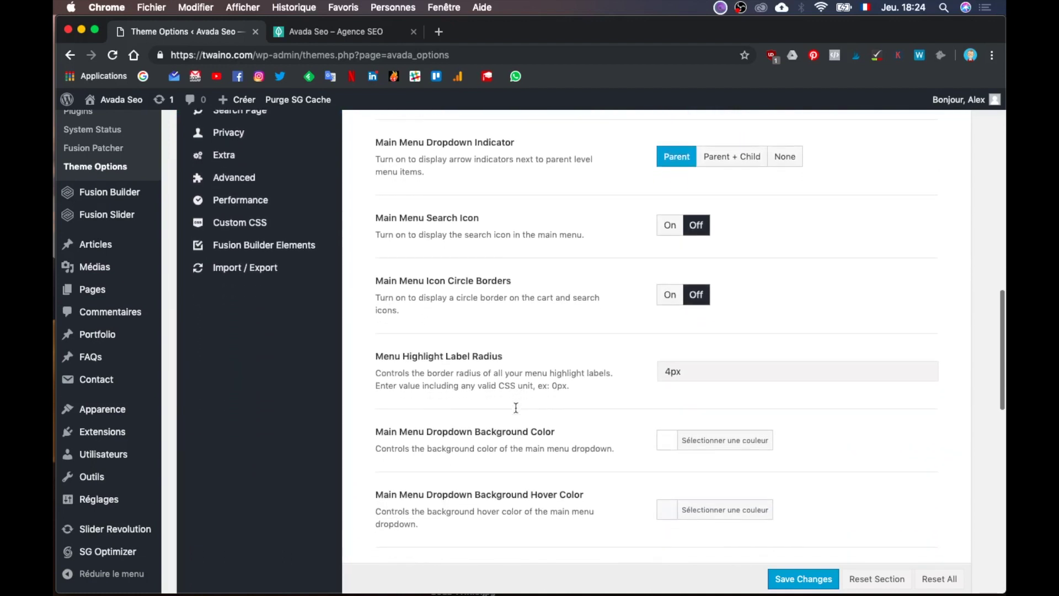
pyautogui.scroll(-3, 439, 266)
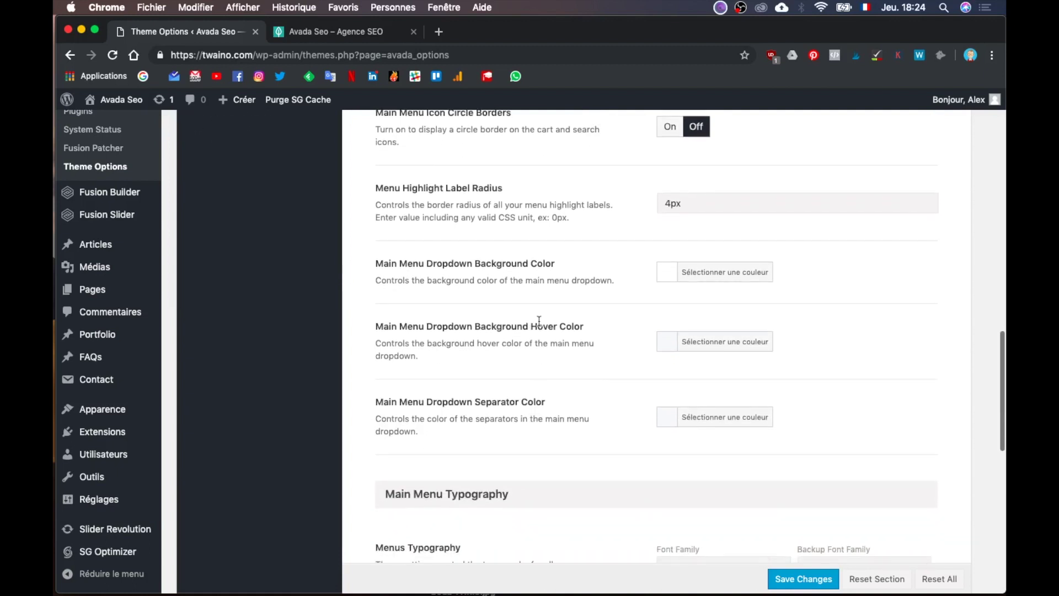
pyautogui.scroll(-3, 575, 367)
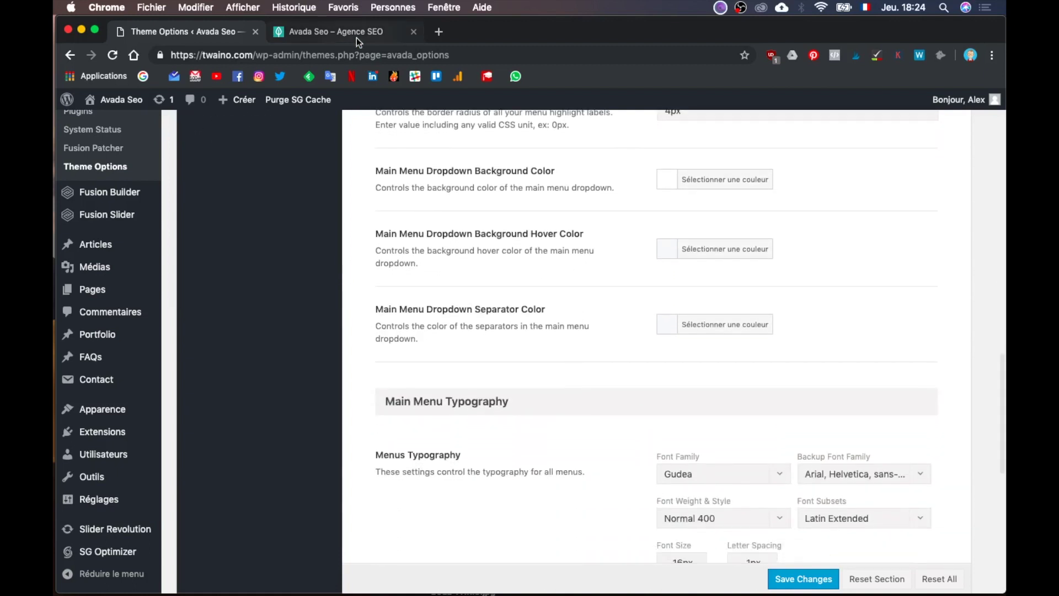
# Step: Check the orange menu on the live homepage, then return to Theme Options
pyautogui.click(356, 35)
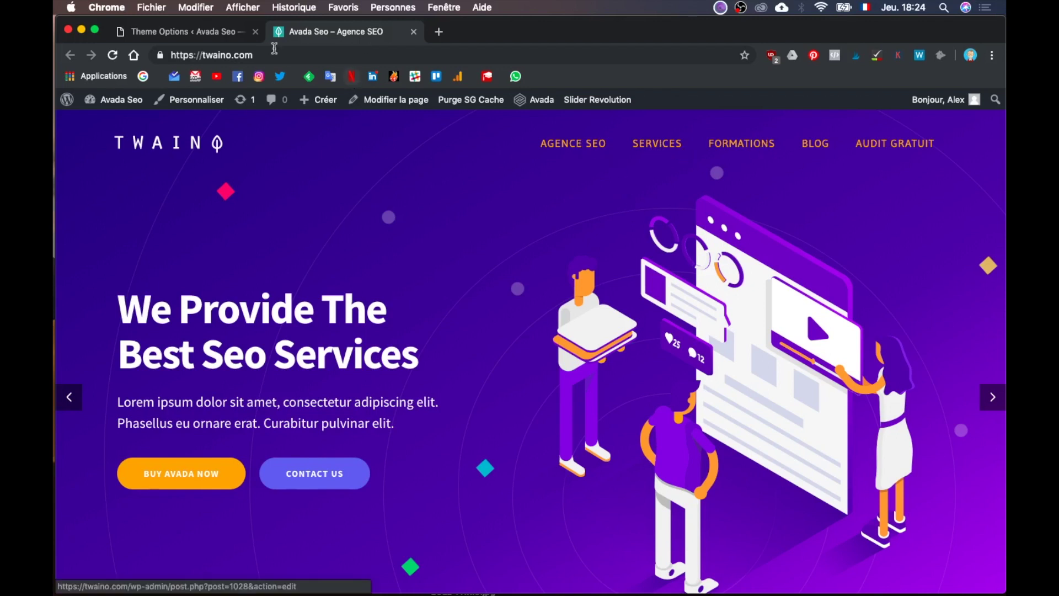
pyautogui.click(205, 34)
pyautogui.scroll(-1, 661, 400)
pyautogui.scroll(-7, 667, 400)
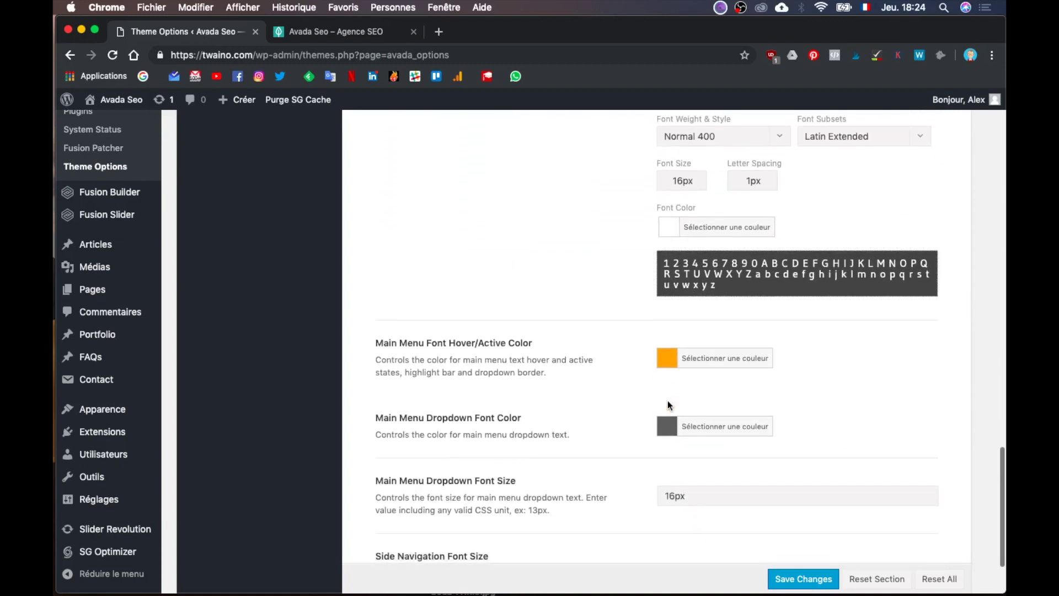
pyautogui.scroll(-1, 668, 400)
# Step: Set the Main Menu Font Hover/Active Color to white (#ffffff) and save the changes
pyautogui.click(760, 340)
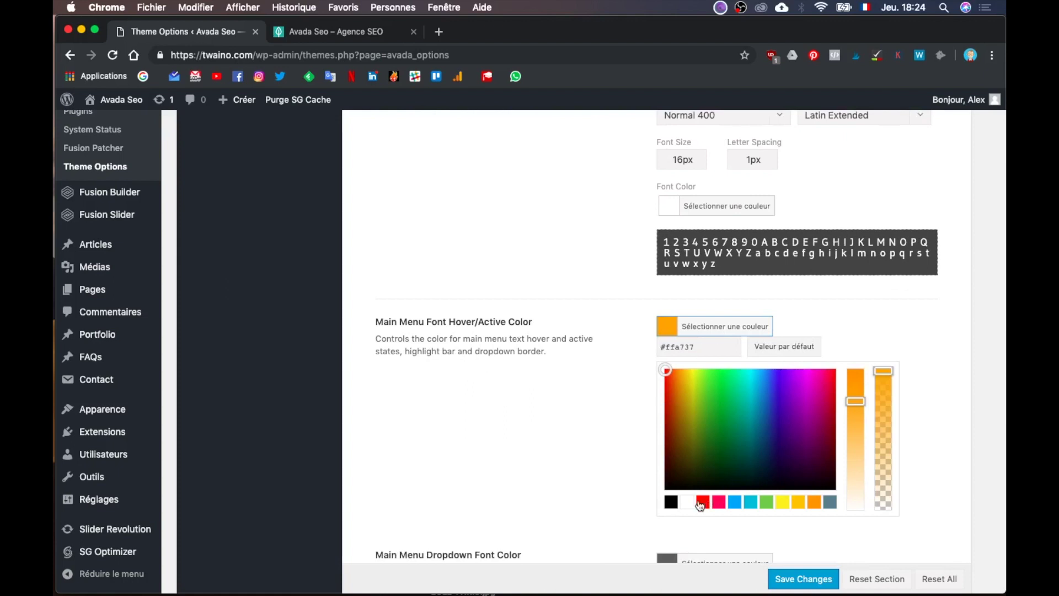
pyautogui.click(683, 503)
pyautogui.click(803, 579)
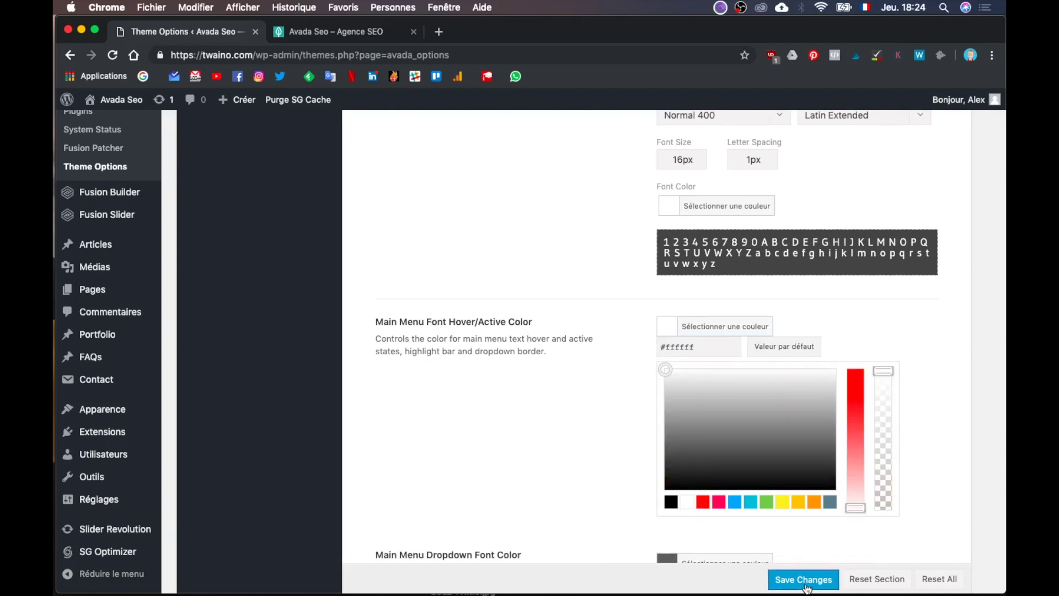
pyautogui.hotkey('ctrl', 'Up')
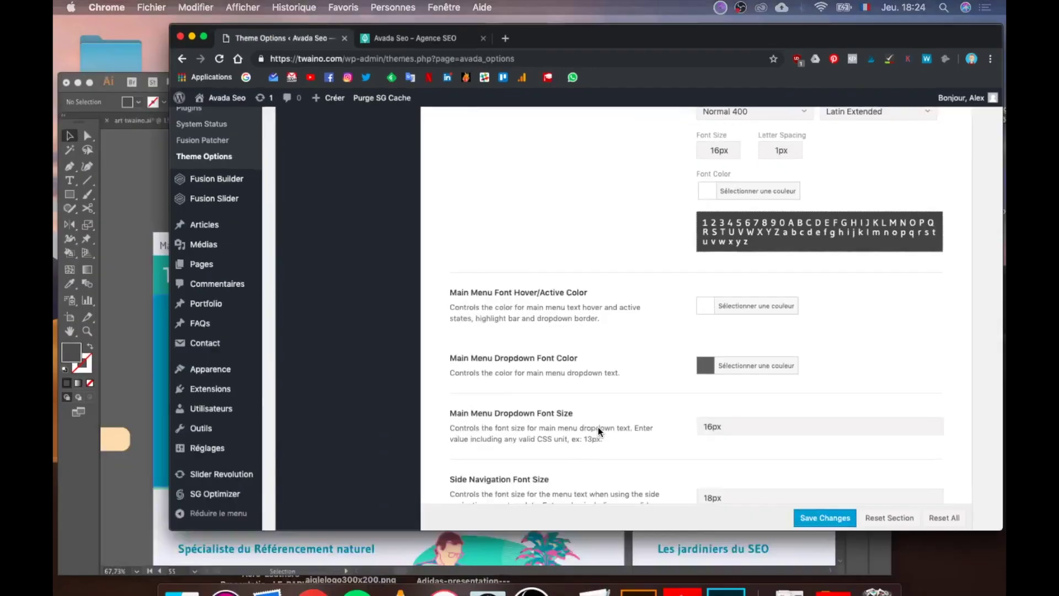
pyautogui.click(290, 333)
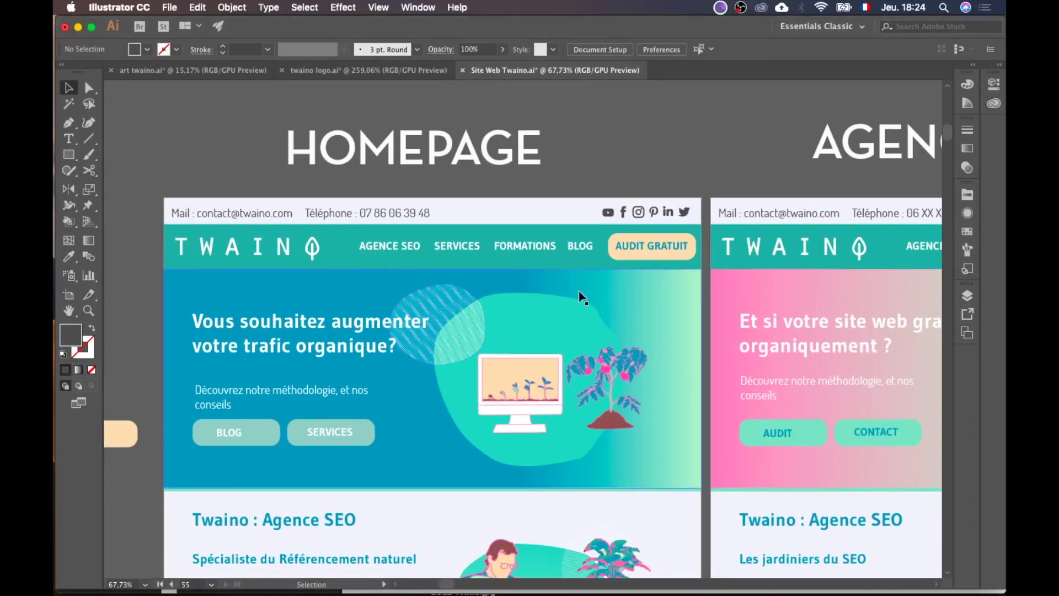
# Step: Compare the Illustrator mockup's white header menu with the Theme Options window
pyautogui.hotkey('ctrl', 'Up')
pyautogui.click(494, 228)
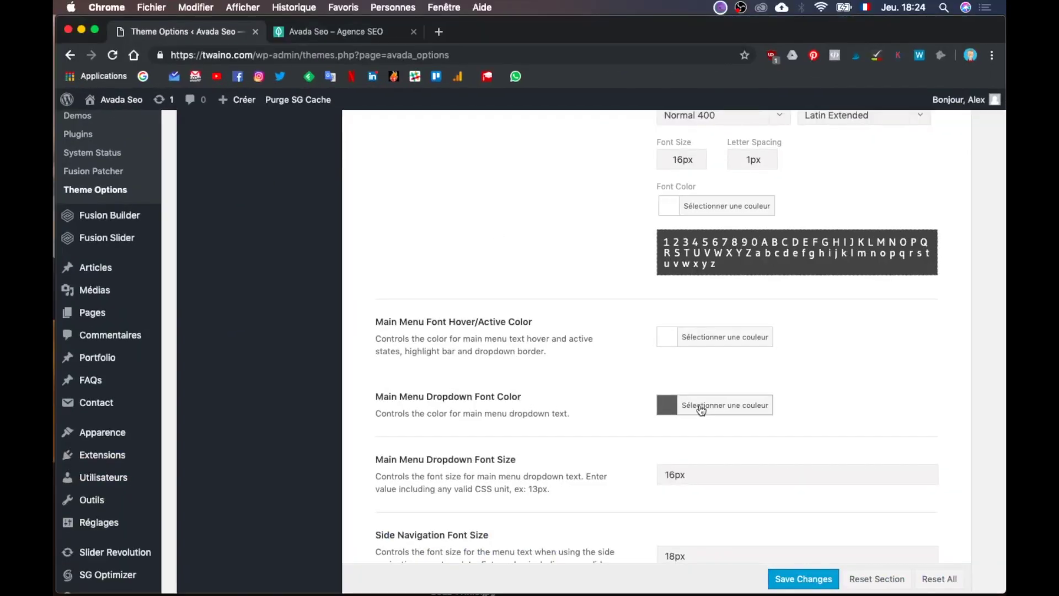
pyautogui.scroll(-3, 699, 405)
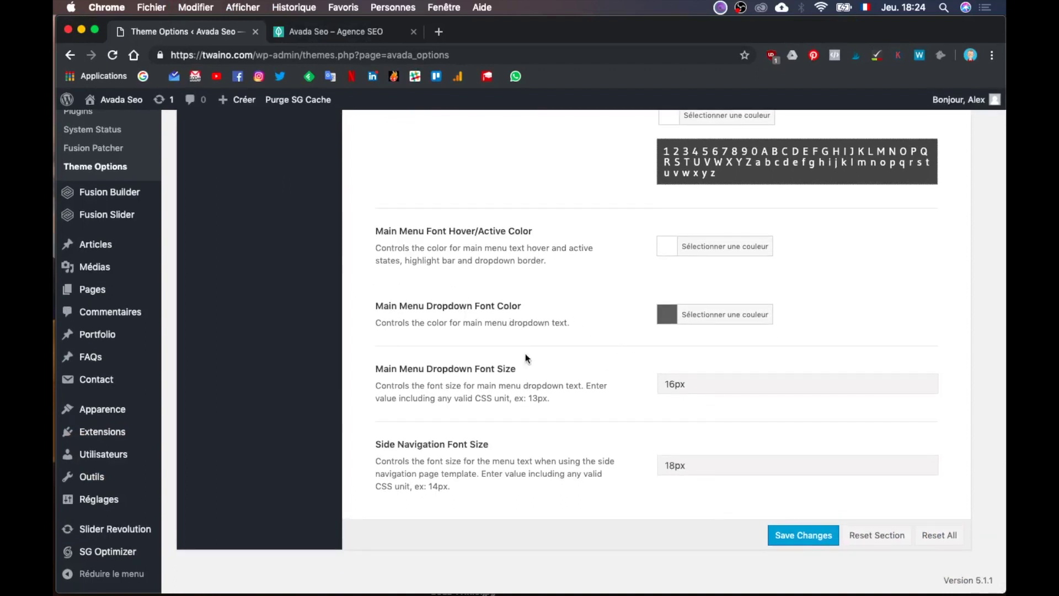
pyautogui.hotkey('ctrl', 'Up')
pyautogui.click(402, 303)
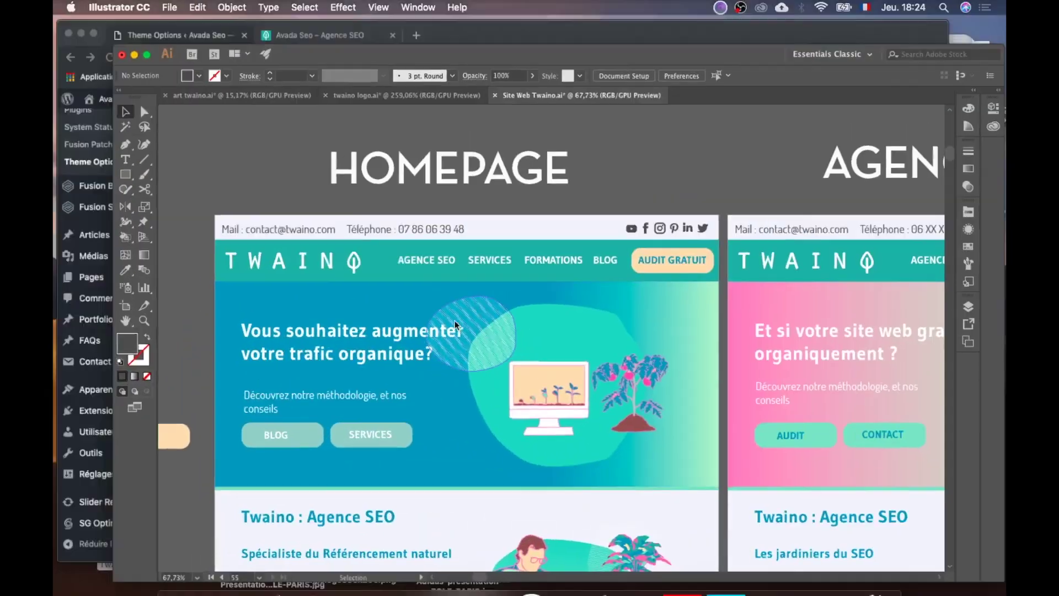
pyautogui.hotkey('ctrl', 'Up')
pyautogui.click(470, 208)
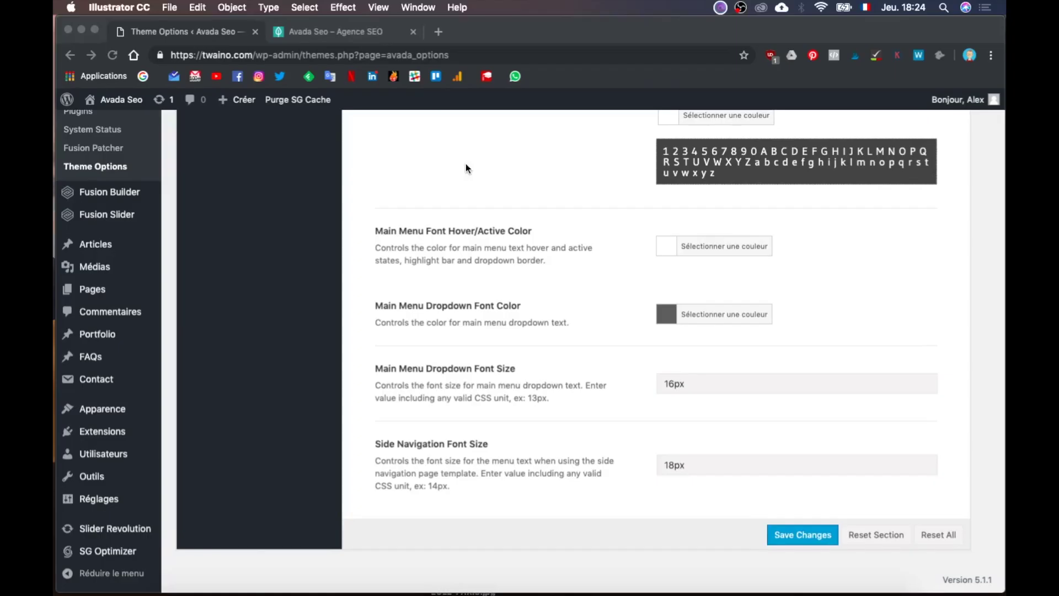
# Step: Save the theme options again and reload the twaino.com homepage
pyautogui.click(361, 33)
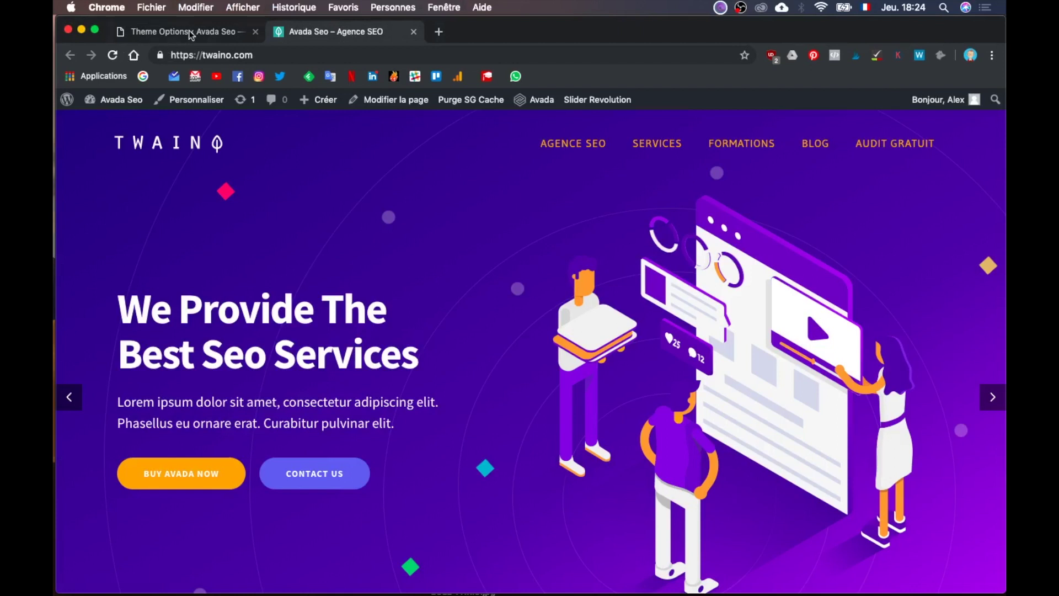
pyautogui.click(207, 35)
pyautogui.click(802, 535)
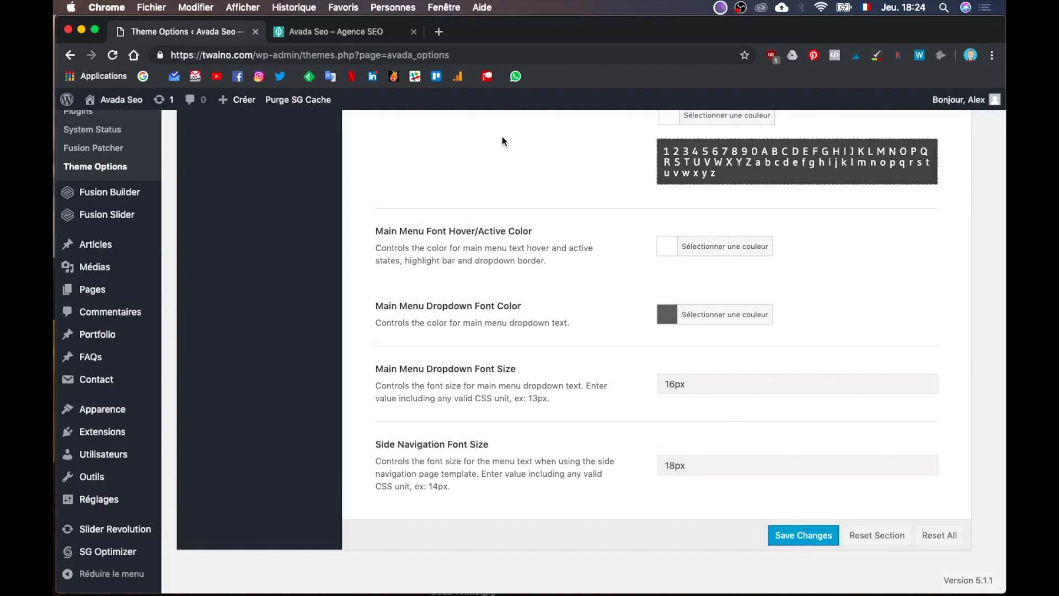
pyautogui.click(366, 27)
pyautogui.click(387, 55)
pyautogui.press('Return')
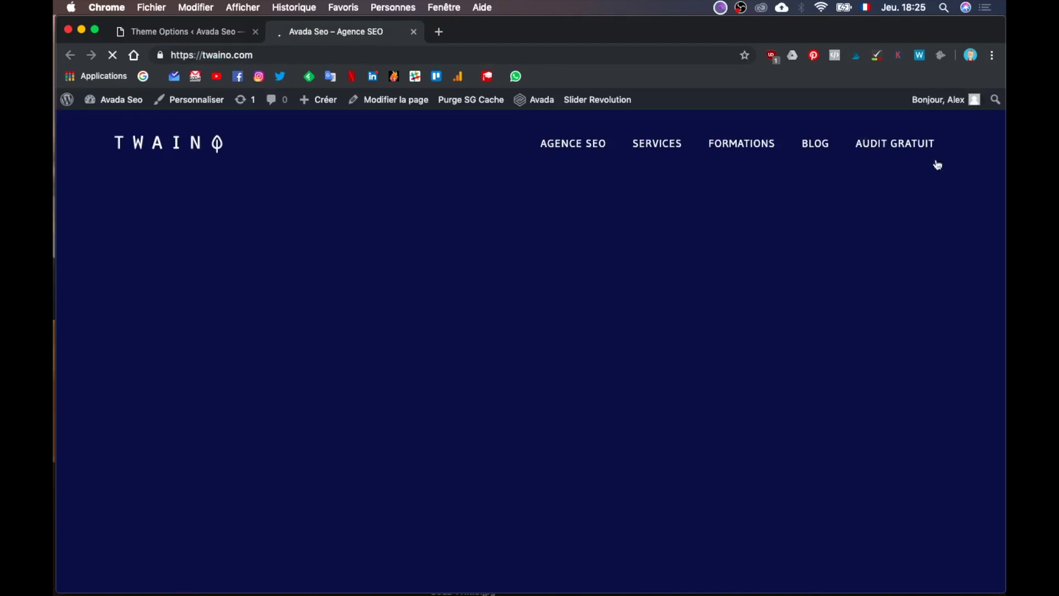
# Step: Confirm the live homepage's header links are now white, then go back to Theme Options
pyautogui.click(182, 32)
pyautogui.scroll(15, 451, 360)
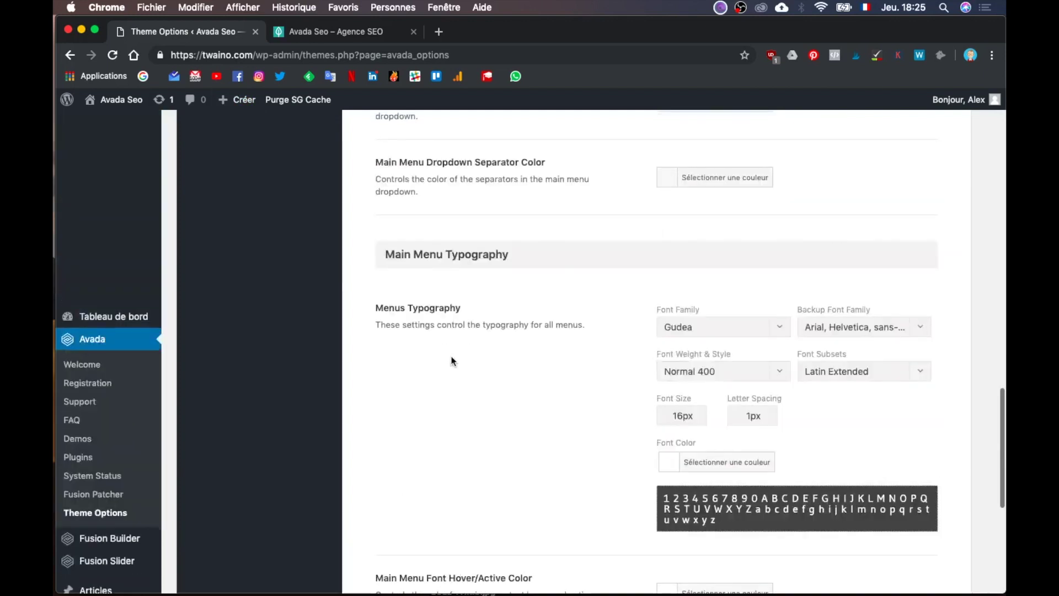
pyautogui.scroll(-5, 451, 361)
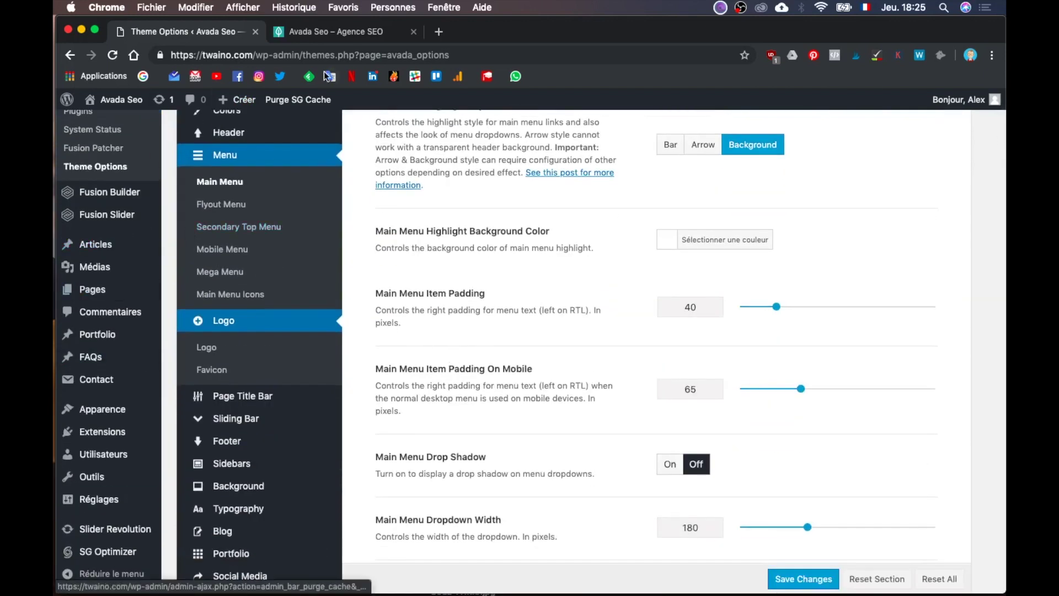
pyautogui.click(349, 34)
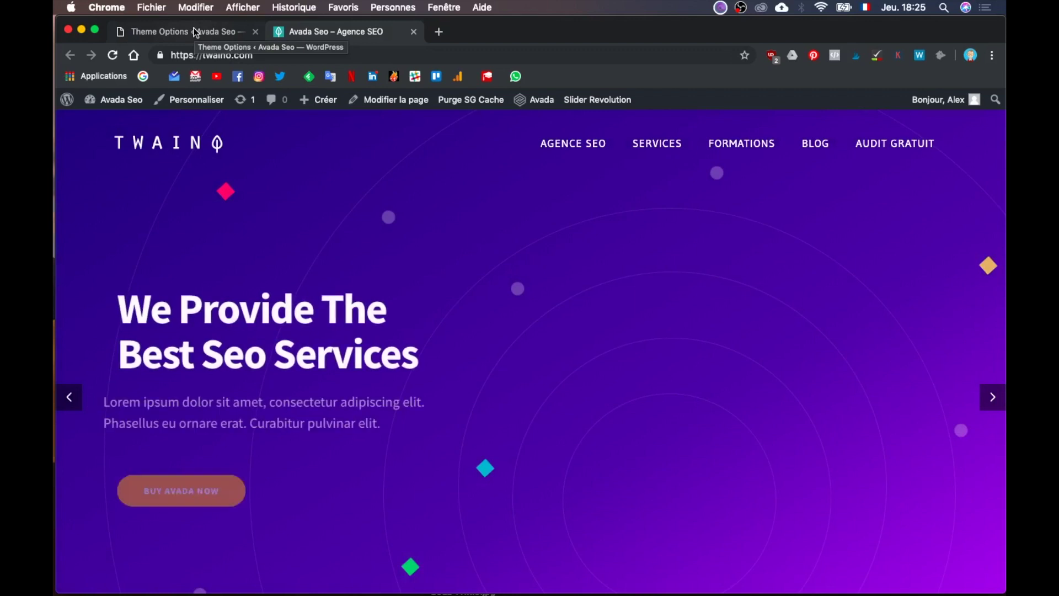
pyautogui.click(188, 32)
# Step: Open the Apparence > Menus admin page from the sidebar
pyautogui.moveTo(270, 484)
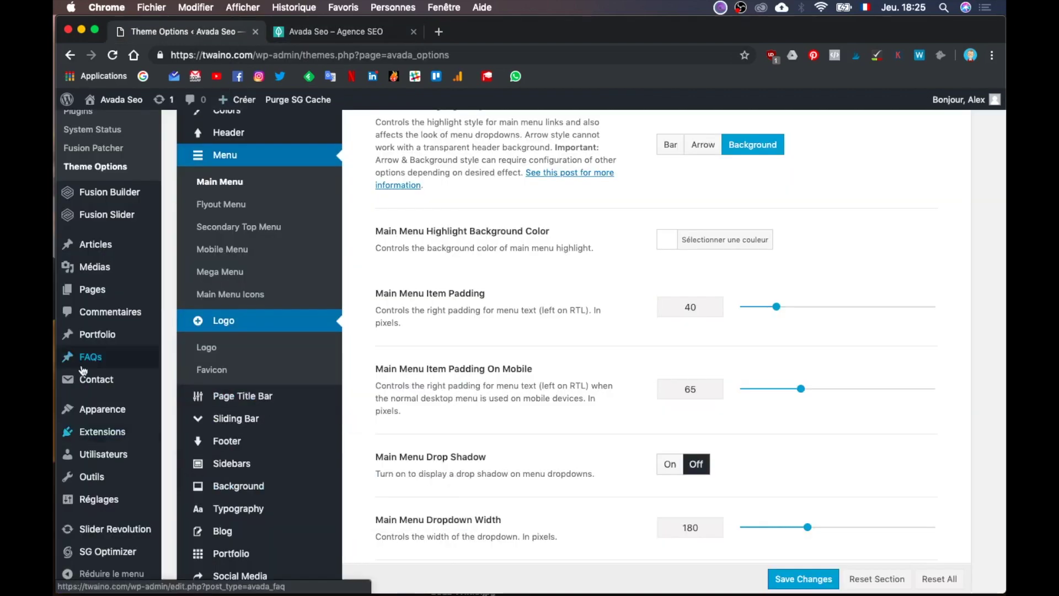
pyautogui.scroll(-3, 110, 364)
pyautogui.moveTo(126, 388)
pyautogui.moveTo(118, 414)
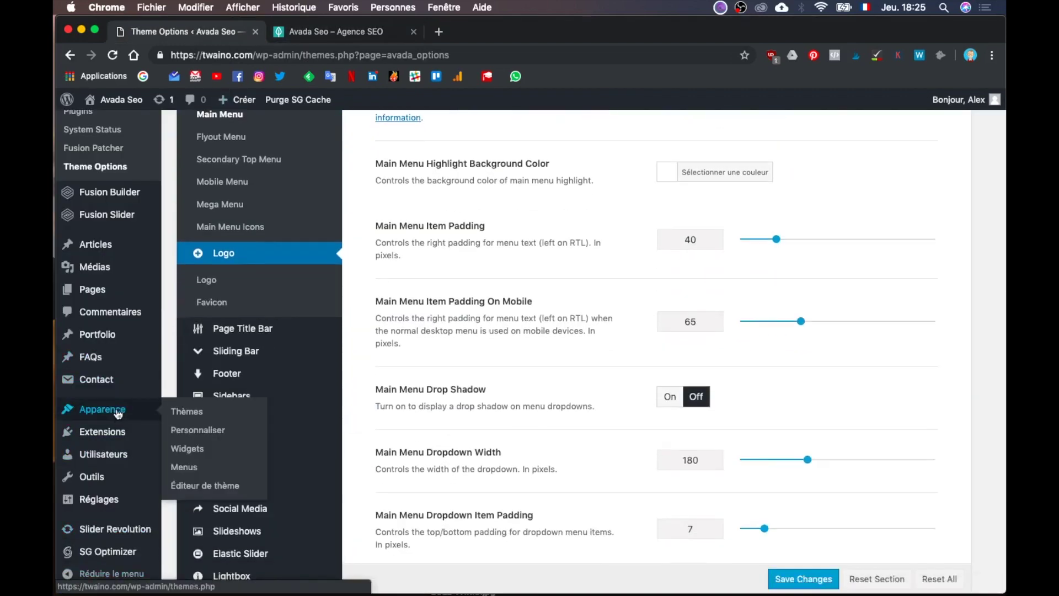
pyautogui.click(188, 469)
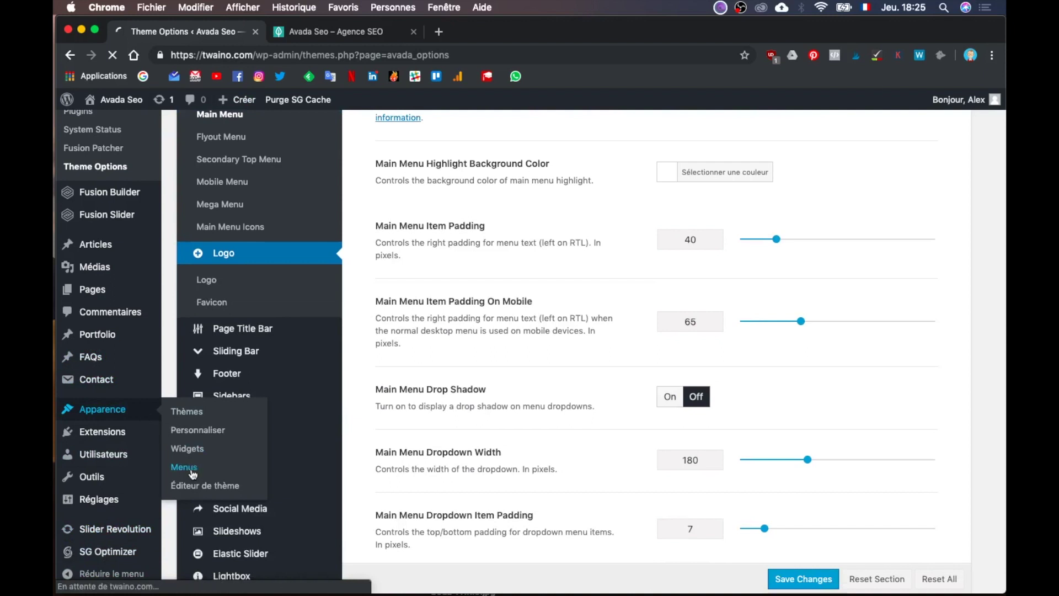
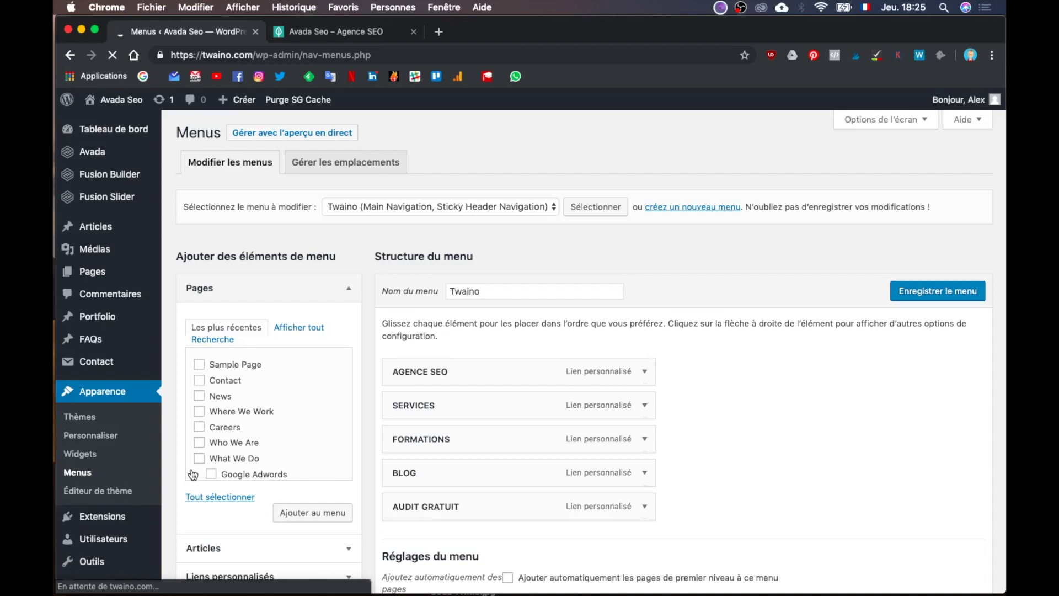
# Step: Set AUDIT GRATUIT's Menu First Level Style to Button Medium in Avada Menu Options
pyautogui.scroll(-5, 622, 568)
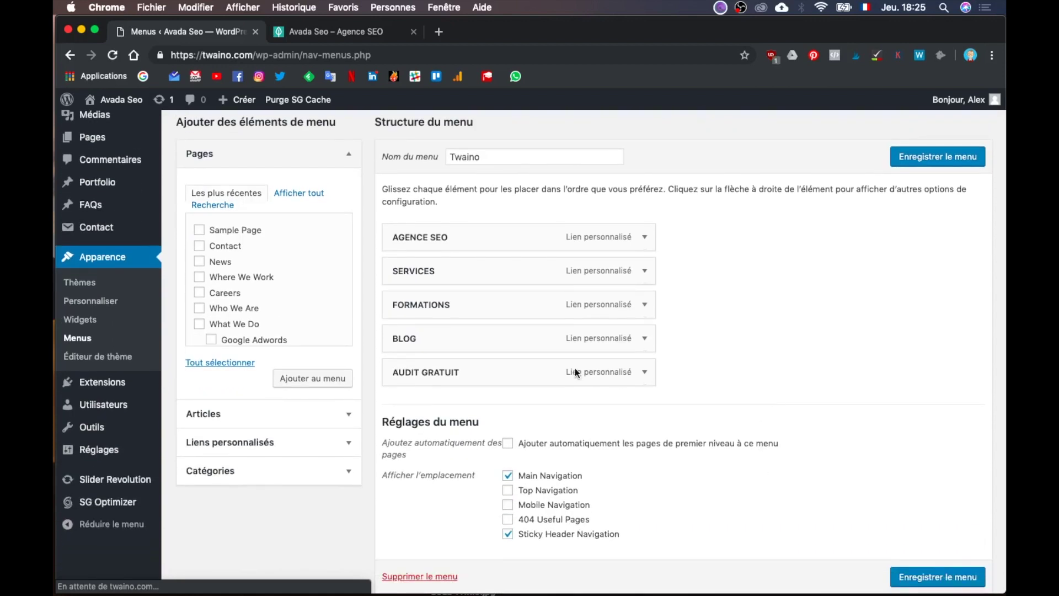
pyautogui.click(645, 377)
pyautogui.scroll(-4, 707, 385)
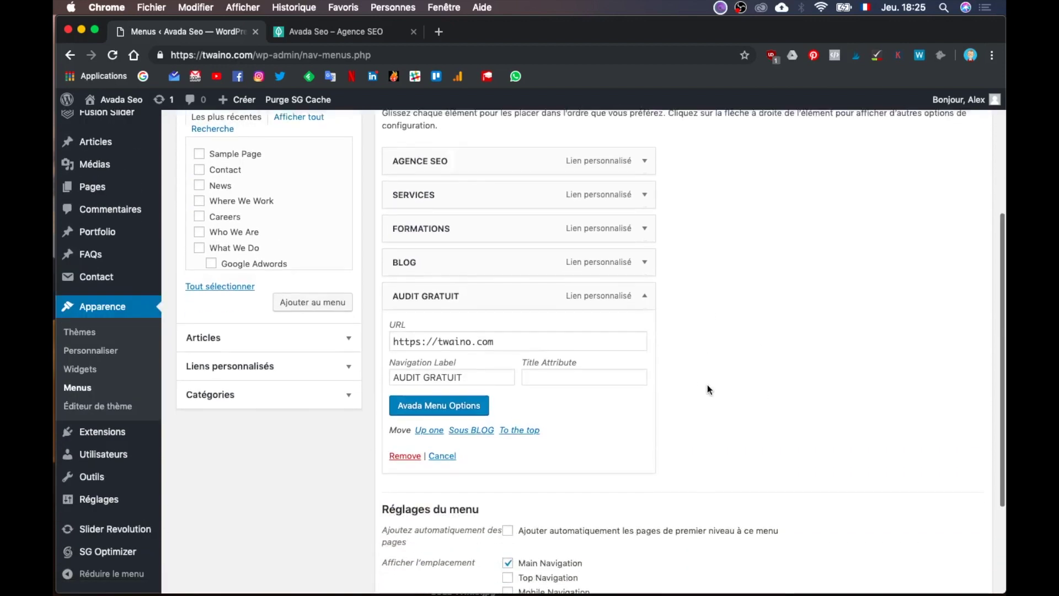
pyautogui.click(437, 382)
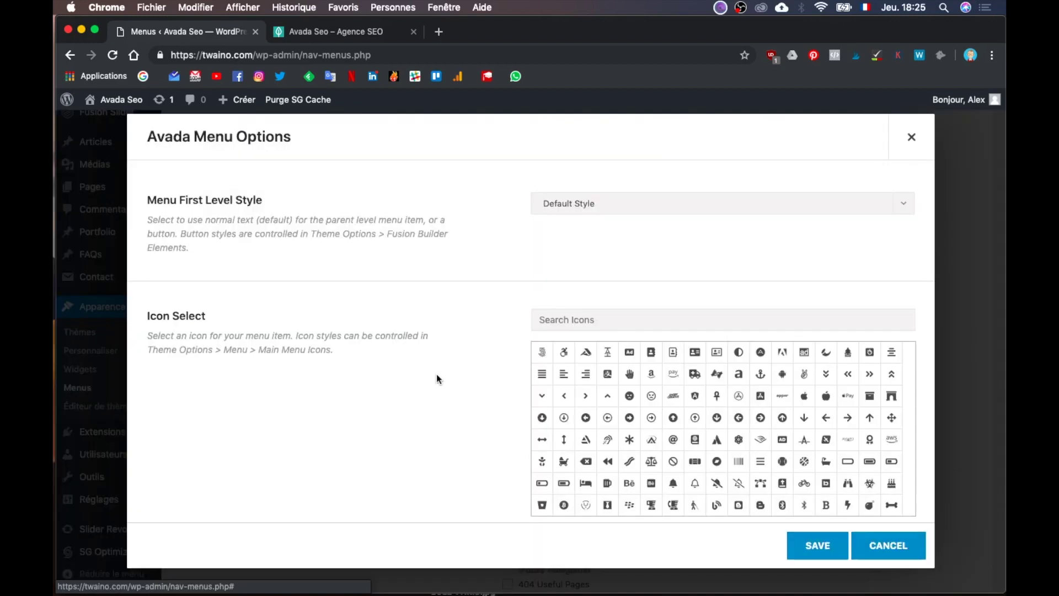
pyautogui.scroll(-3, 436, 379)
pyautogui.scroll(-4, 436, 378)
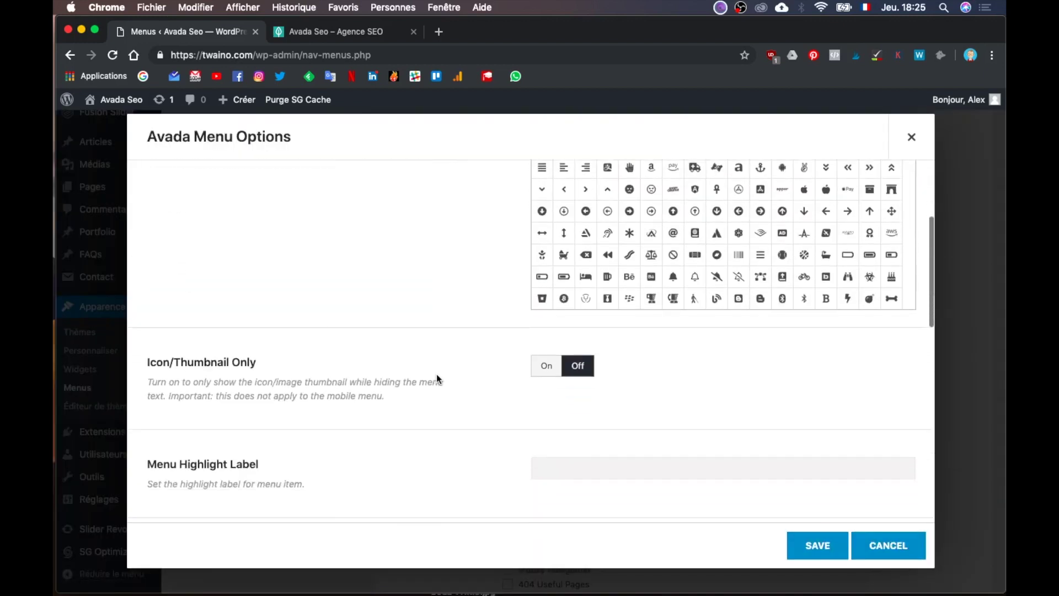
pyautogui.scroll(2, 435, 378)
pyautogui.scroll(3, 437, 379)
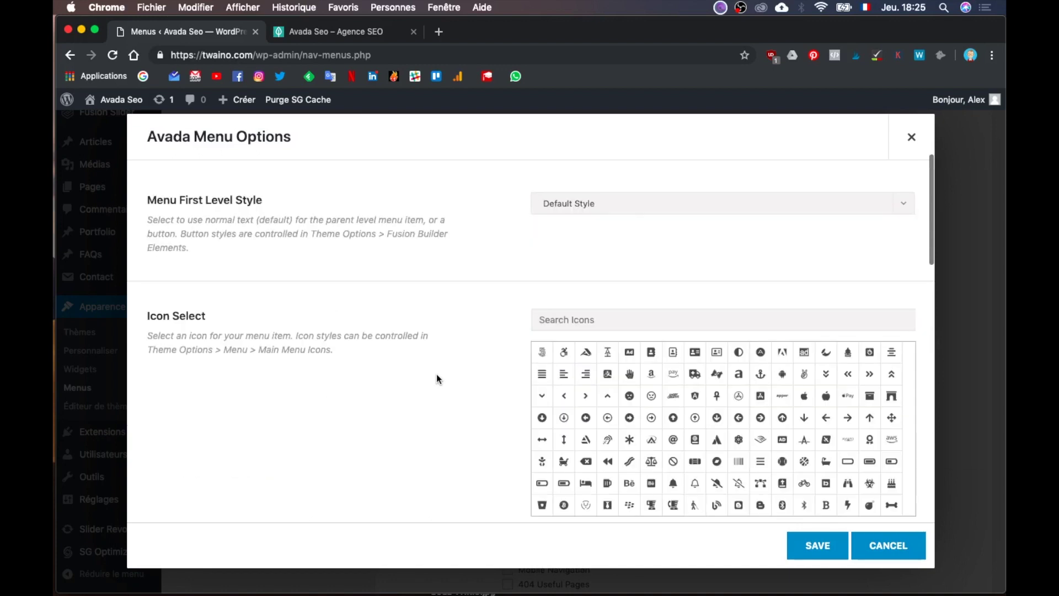
pyautogui.click(594, 204)
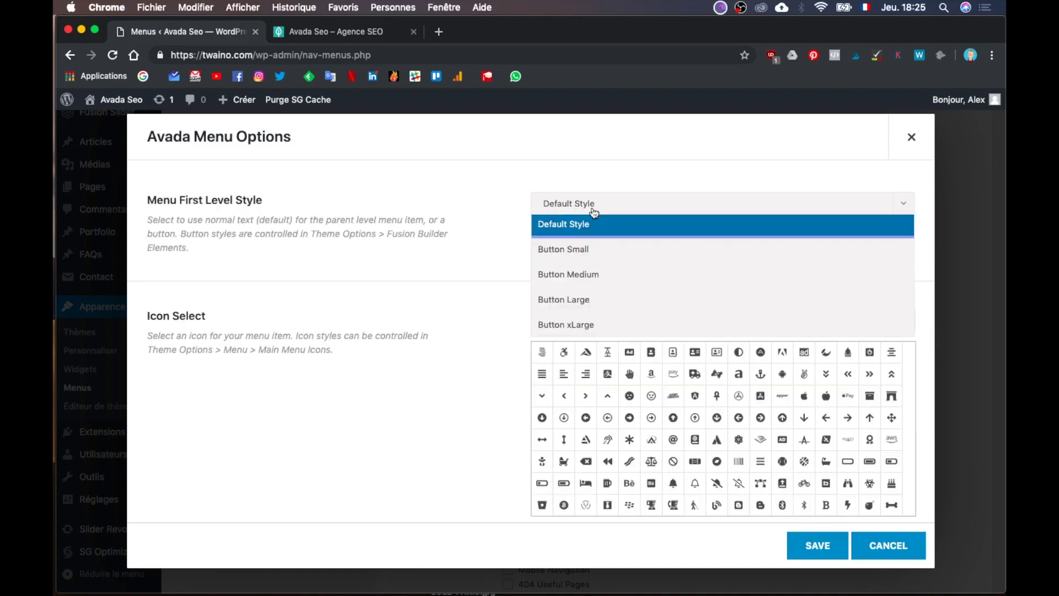
pyautogui.click(598, 277)
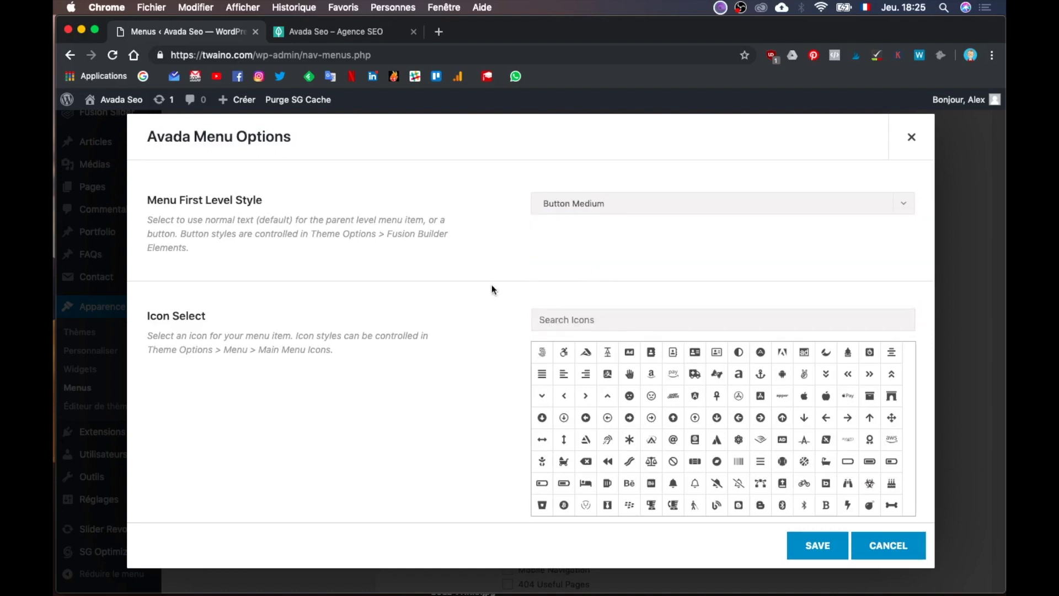
# Step: Open the Highlight Label Background Color picker, then switch to the Illustrator mockup
pyautogui.scroll(-5, 484, 331)
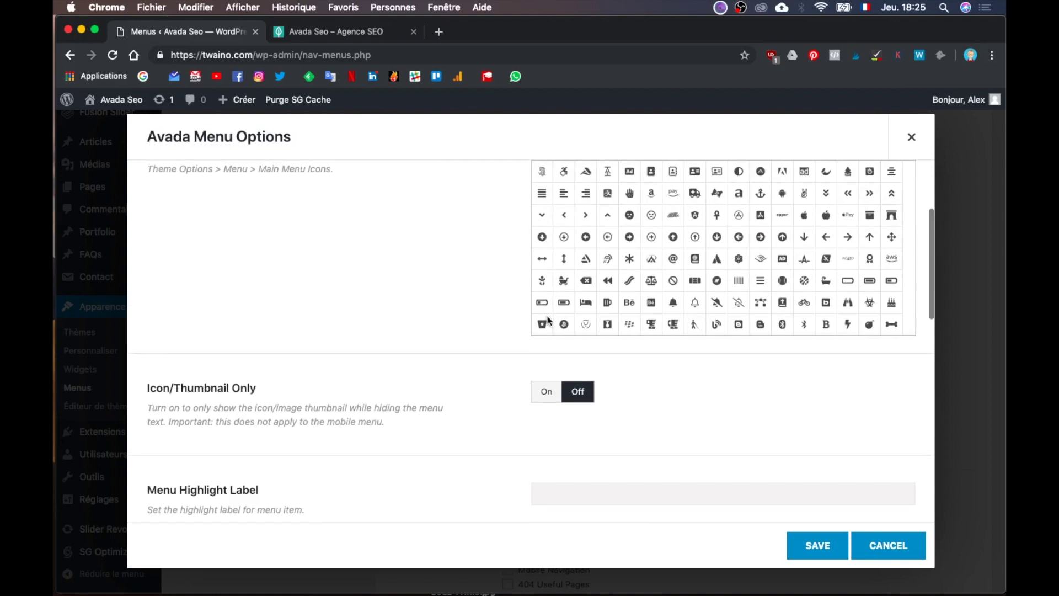
pyautogui.scroll(-3, 392, 359)
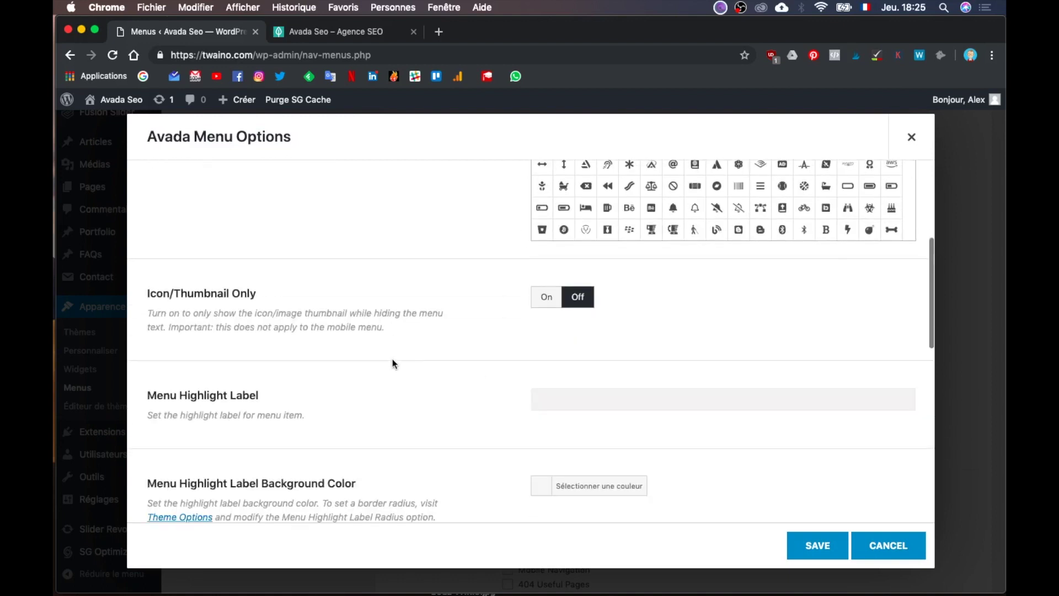
pyautogui.scroll(-6, 392, 360)
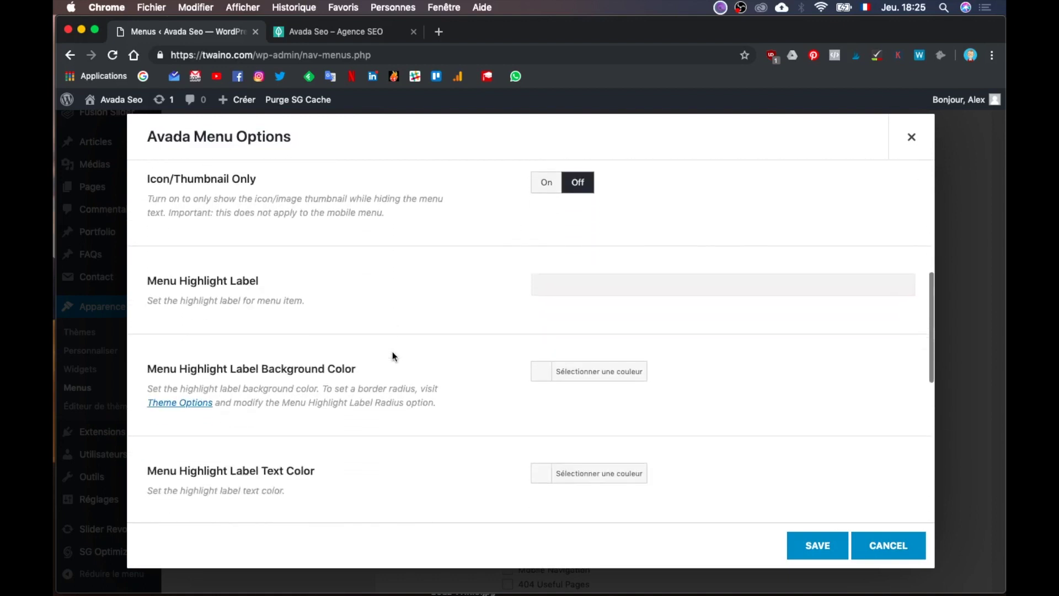
pyautogui.scroll(-8, 392, 353)
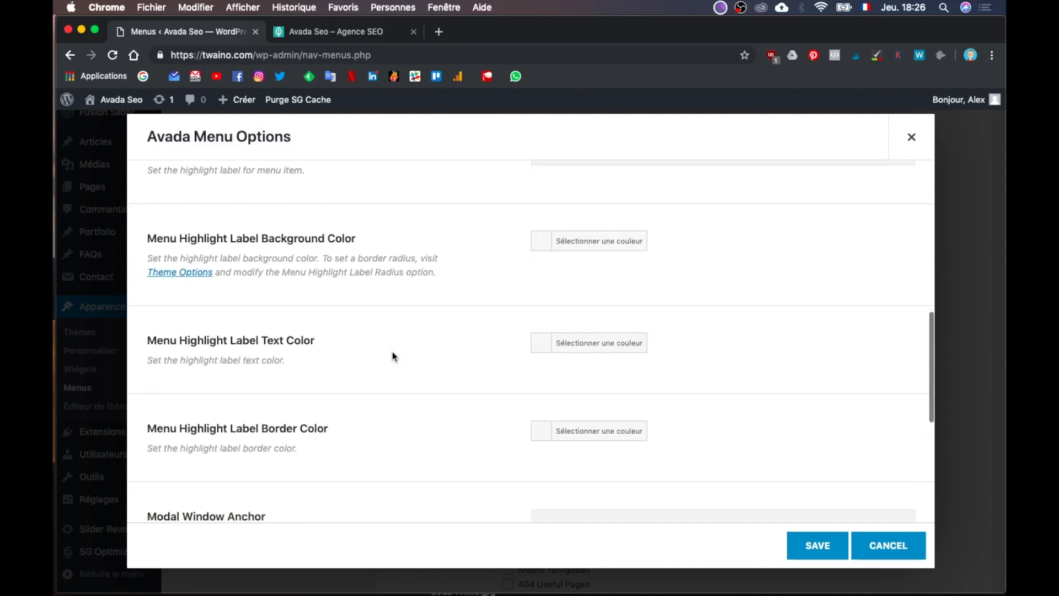
pyautogui.scroll(-4, 393, 353)
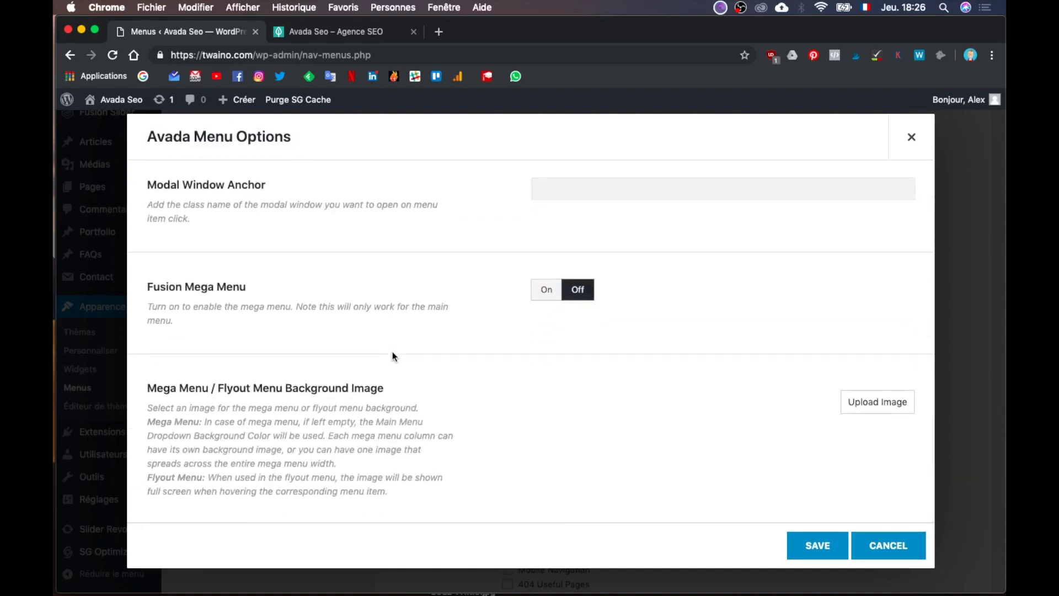
pyautogui.scroll(12, 393, 353)
pyautogui.scroll(1, 392, 354)
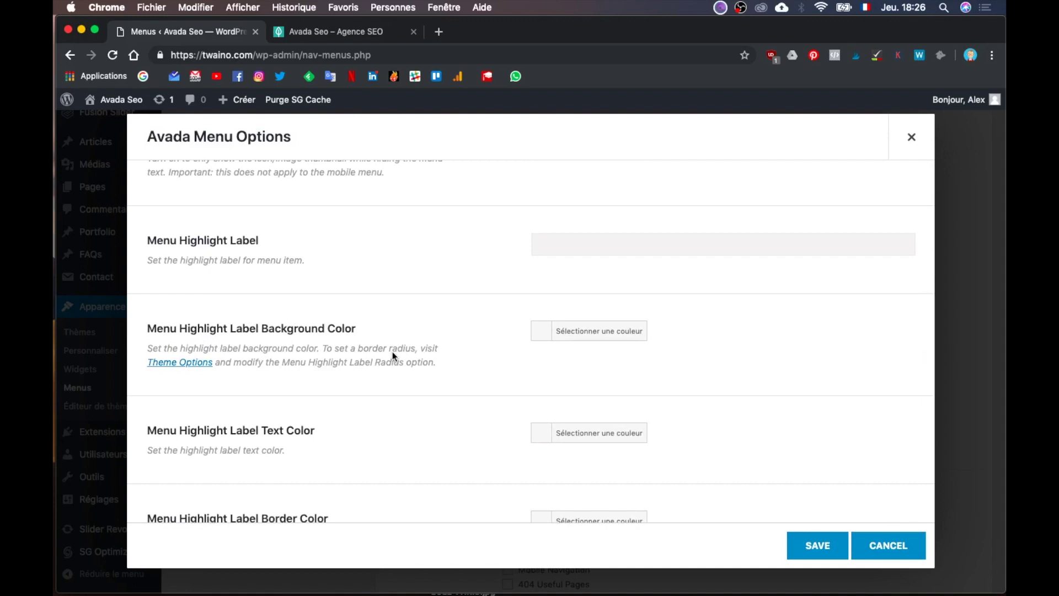
pyautogui.scroll(-6, 392, 353)
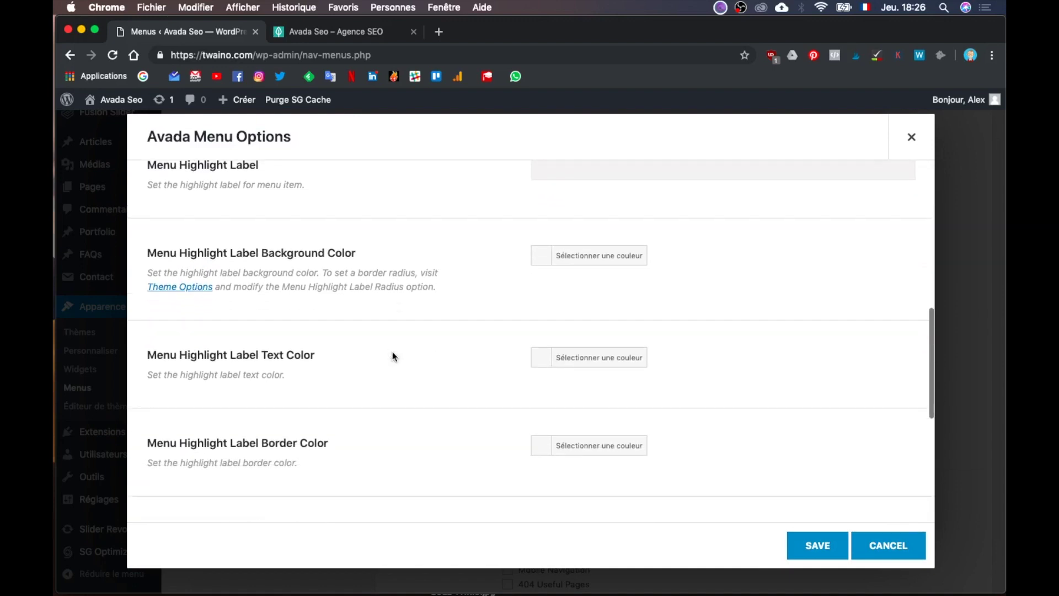
pyautogui.scroll(3, 392, 348)
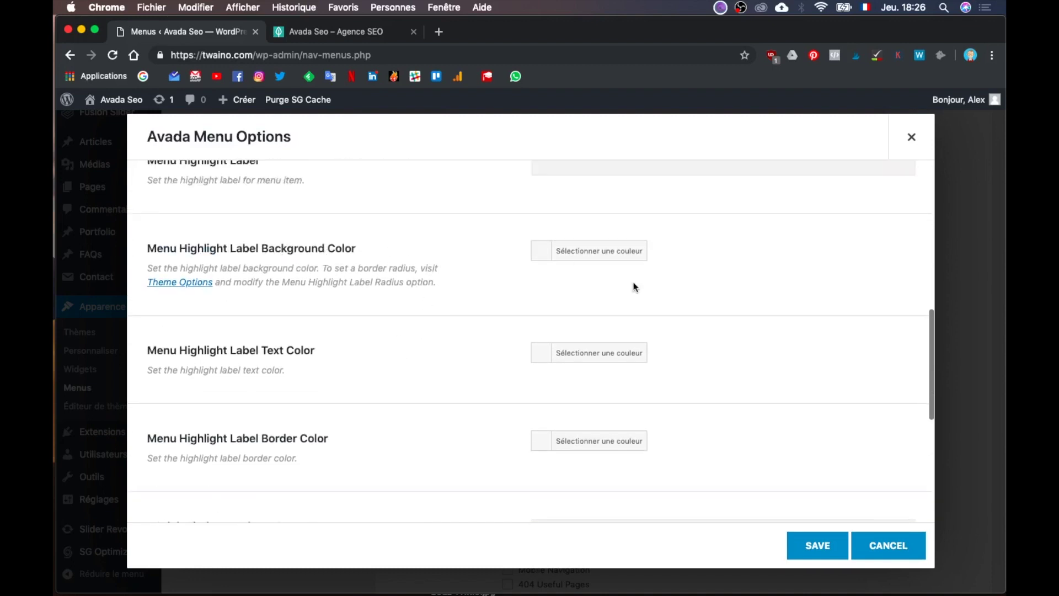
pyautogui.click(617, 258)
pyautogui.hotkey('ctrl', 'Up')
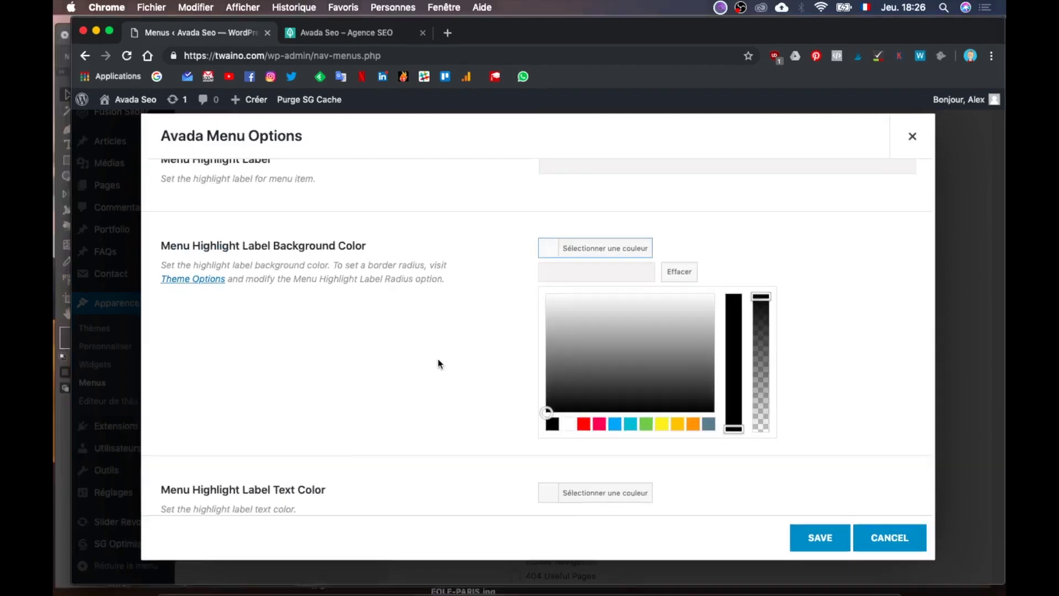
pyautogui.click(396, 409)
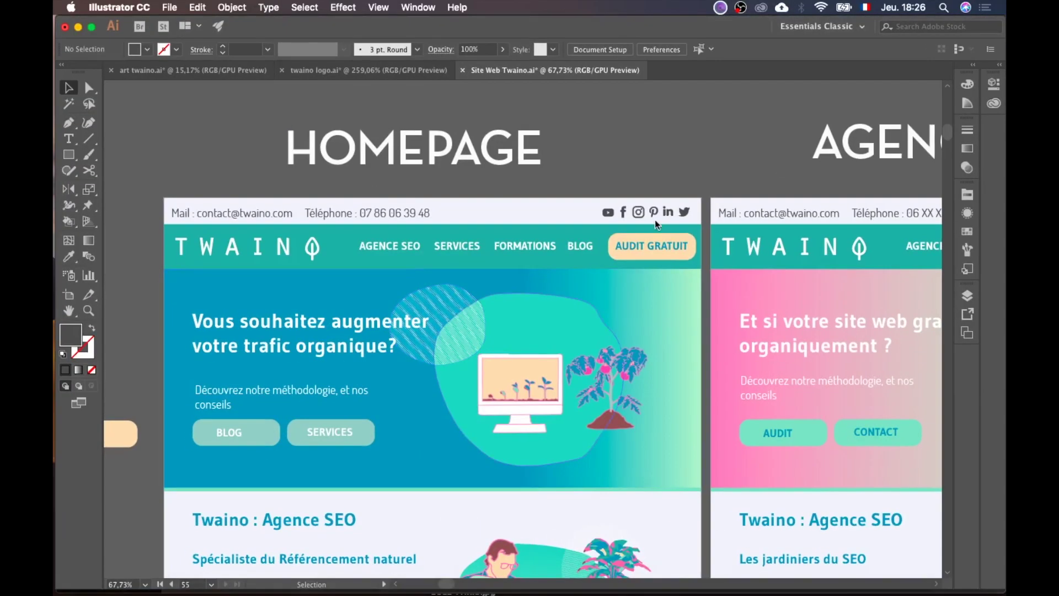
# Step: Sample the mockup's peach swatch with the Eyedropper and read its hex code FFDDB3
pyautogui.scroll(5, 642, 279)
pyautogui.hscroll(-2, 643, 280)
pyautogui.press('i')
pyautogui.click(616, 148)
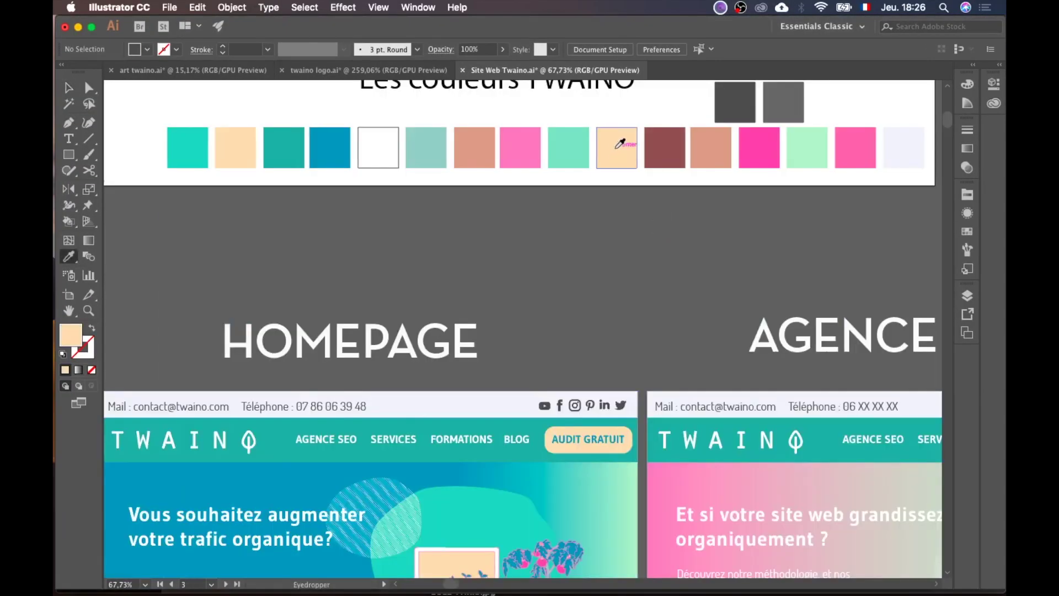
pyautogui.doubleClick(74, 340)
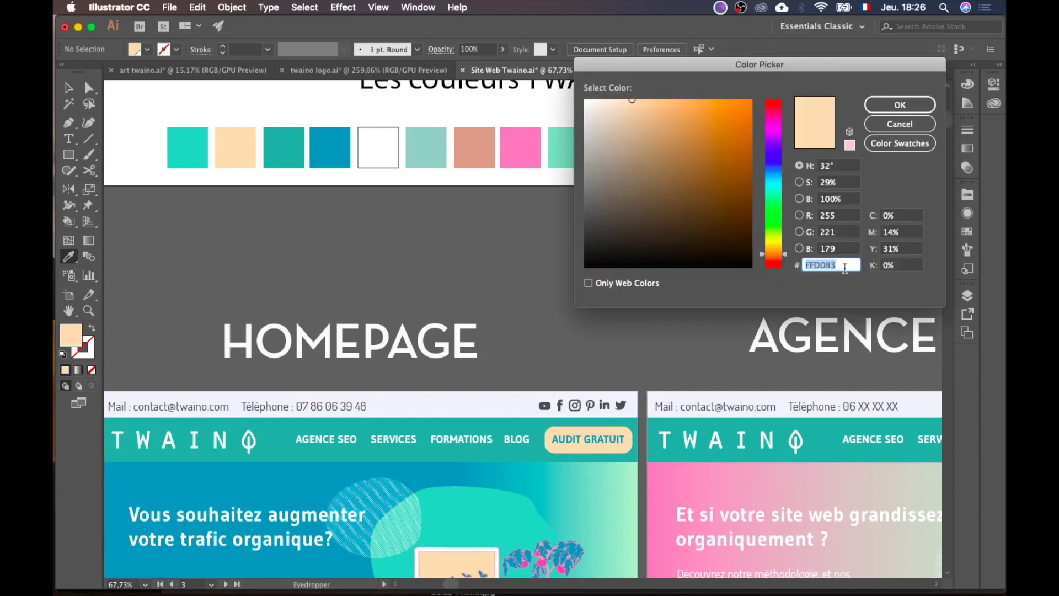
pyautogui.click(899, 124)
pyautogui.hotkey('ctrl', 'Up')
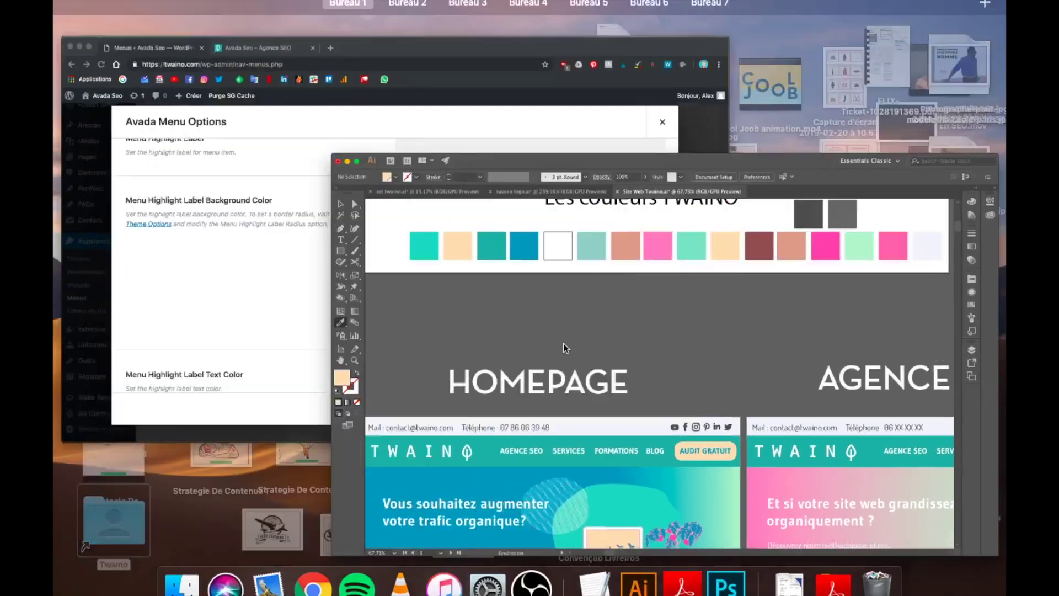
pyautogui.click(438, 166)
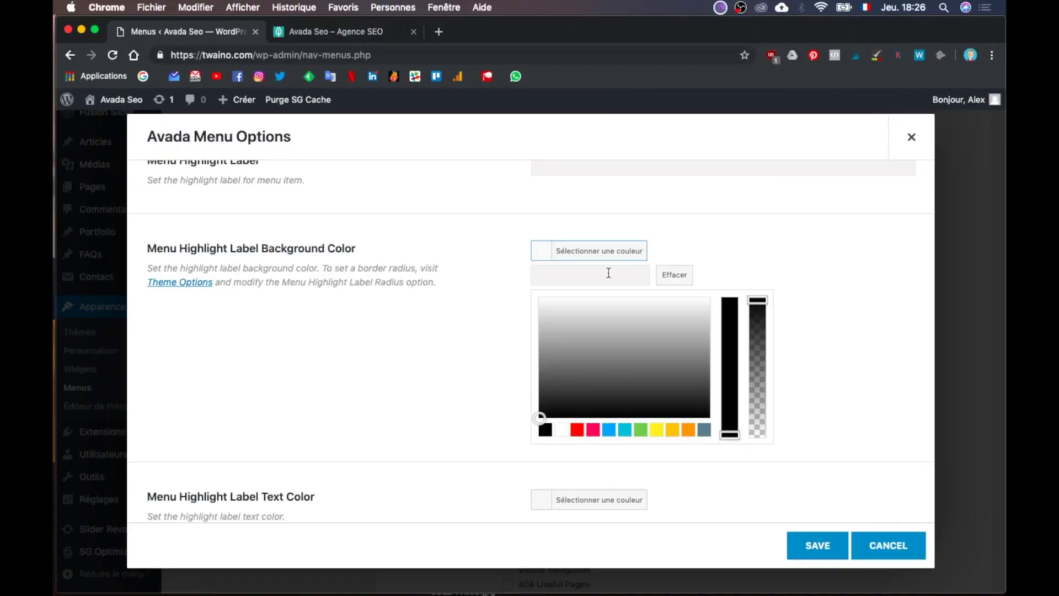
# Step: Paste #ffddb3 as the highlight label background, save the item options and the Twaino menu
pyautogui.write('#ffddb3')
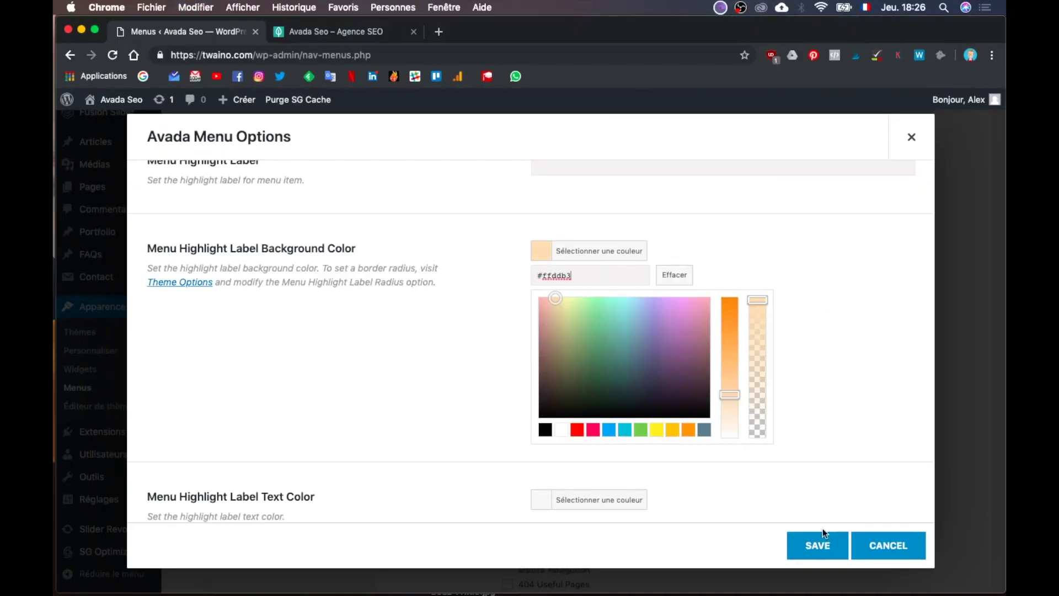
pyautogui.click(821, 538)
pyautogui.scroll(-3, 849, 396)
pyautogui.click(926, 520)
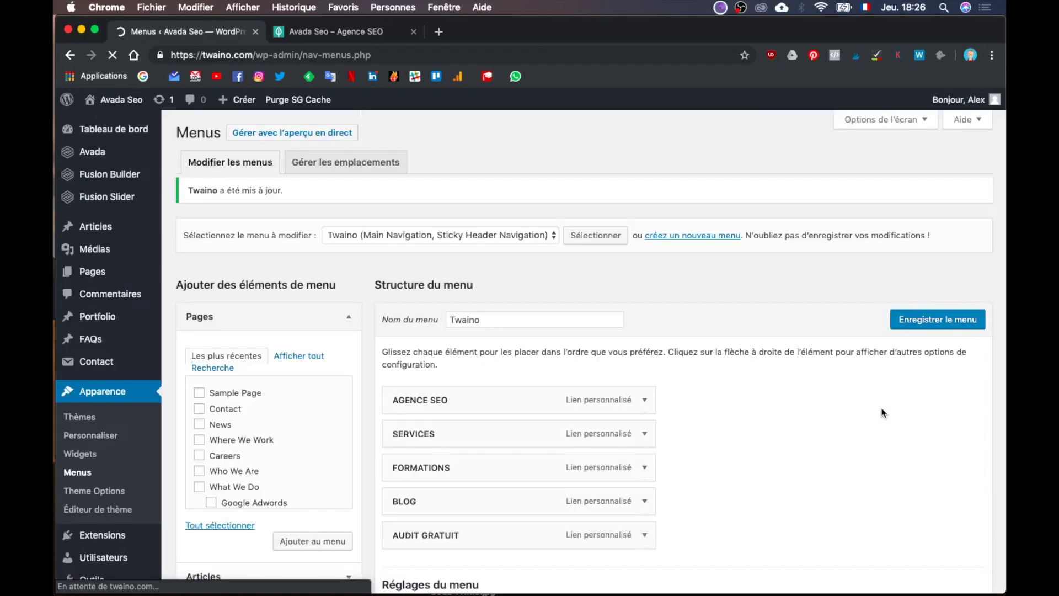
# Step: Reload the twaino.com homepage to check AUDIT GRATUIT appears as a header button
pyautogui.click(322, 32)
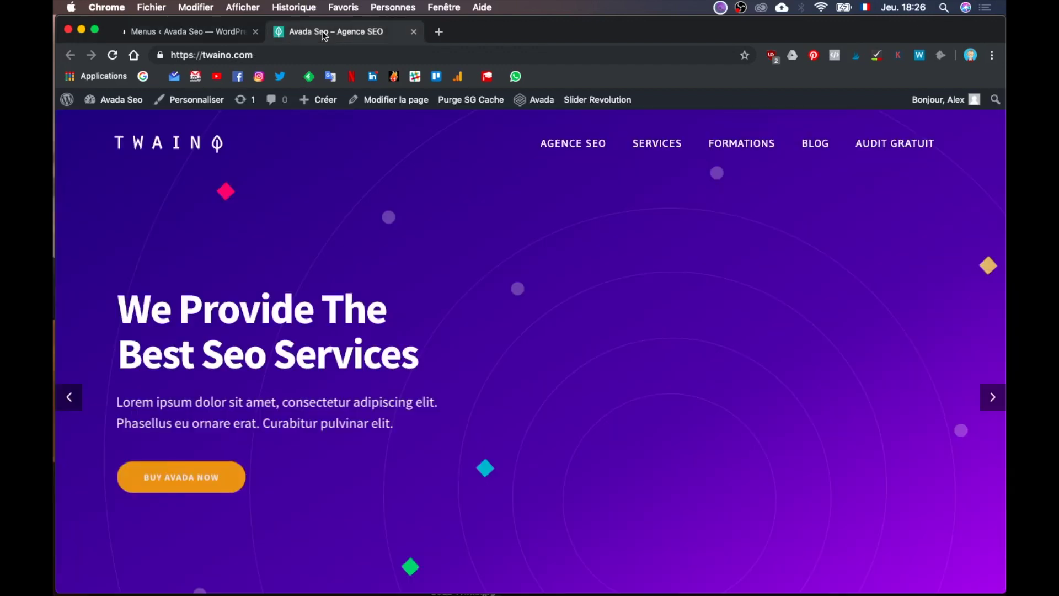
pyautogui.click(333, 53)
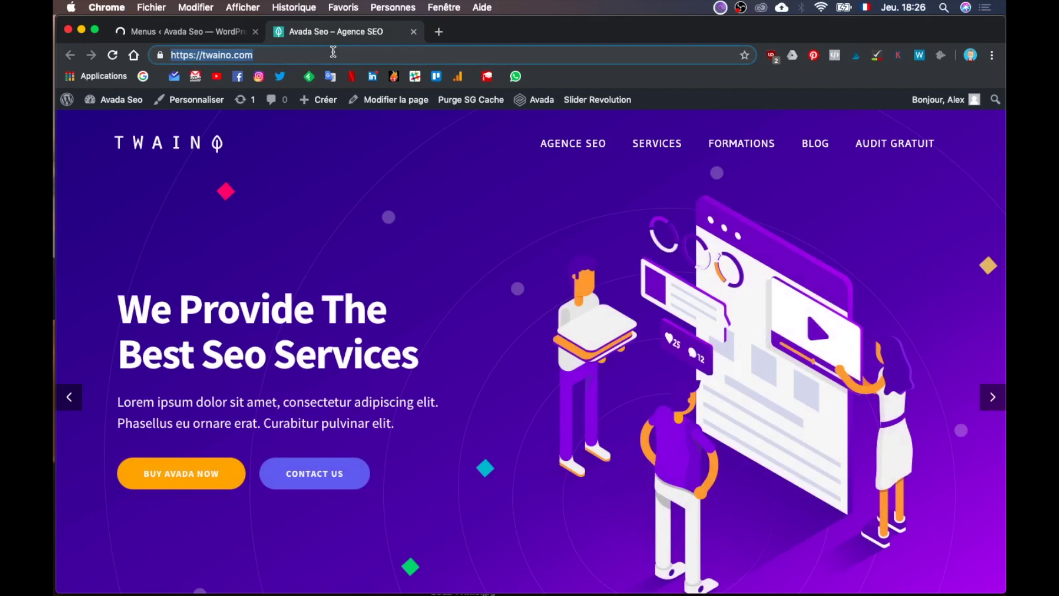
pyautogui.press('Return')
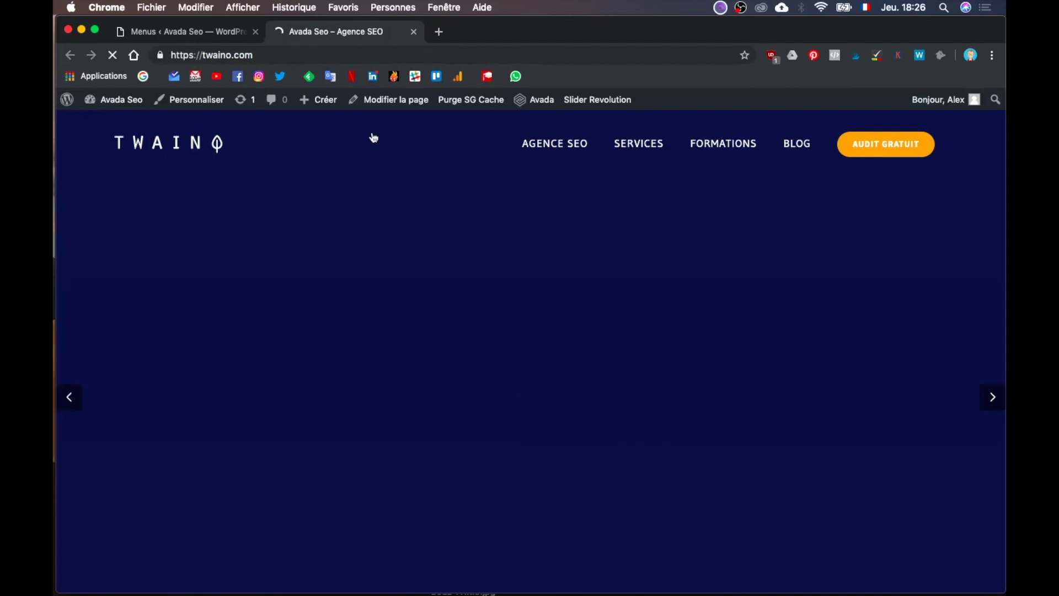
pyautogui.hotkey('ctrl', 'Up')
pyautogui.click(385, 358)
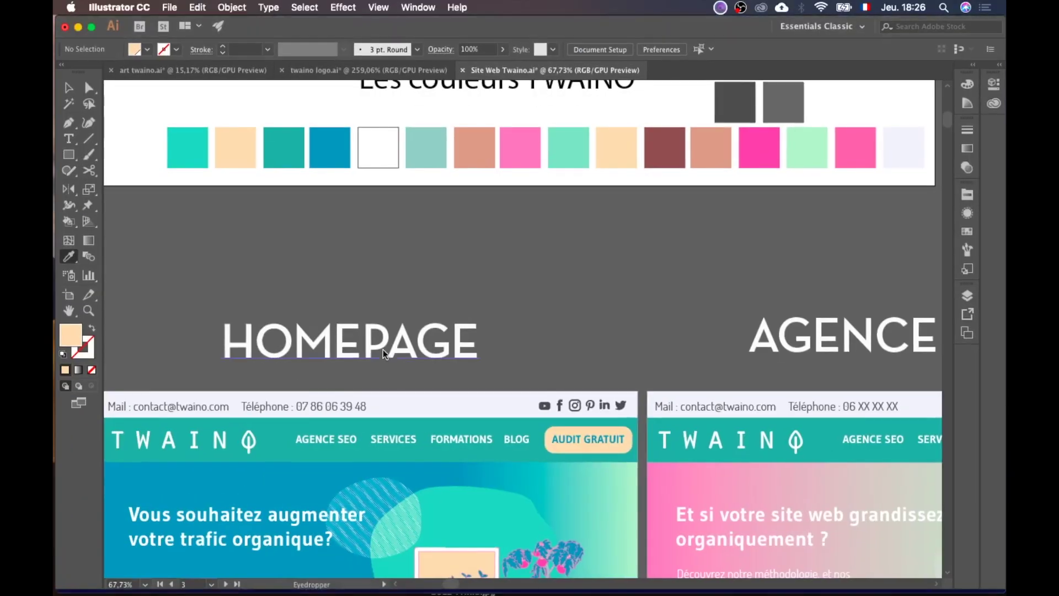
pyautogui.scroll(-2, 466, 451)
pyautogui.scroll(-2, 466, 451)
pyautogui.hotkey('ctrl', 'Up')
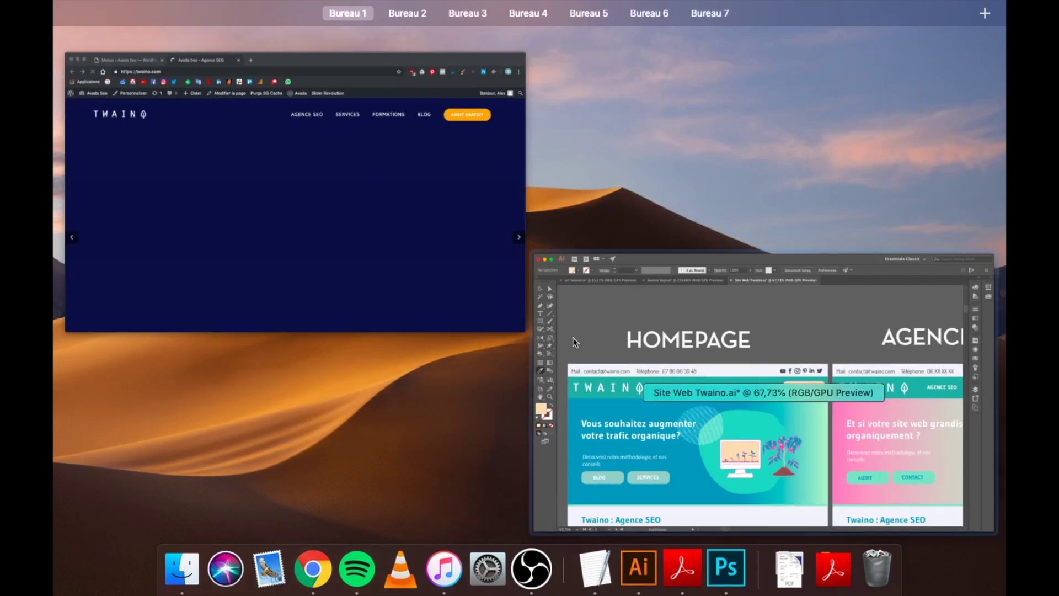
pyautogui.click(509, 193)
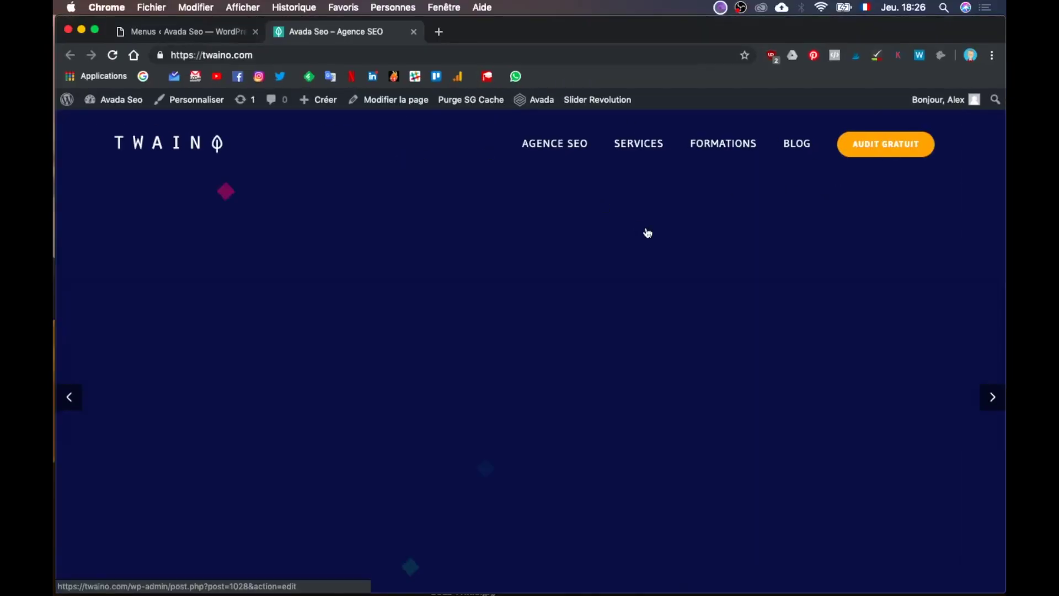
pyautogui.click(175, 34)
# Step: Reopen AUDIT GRATUIT's Avada Menu Options, leaving its first-level style unchanged
pyautogui.scroll(-5, 703, 415)
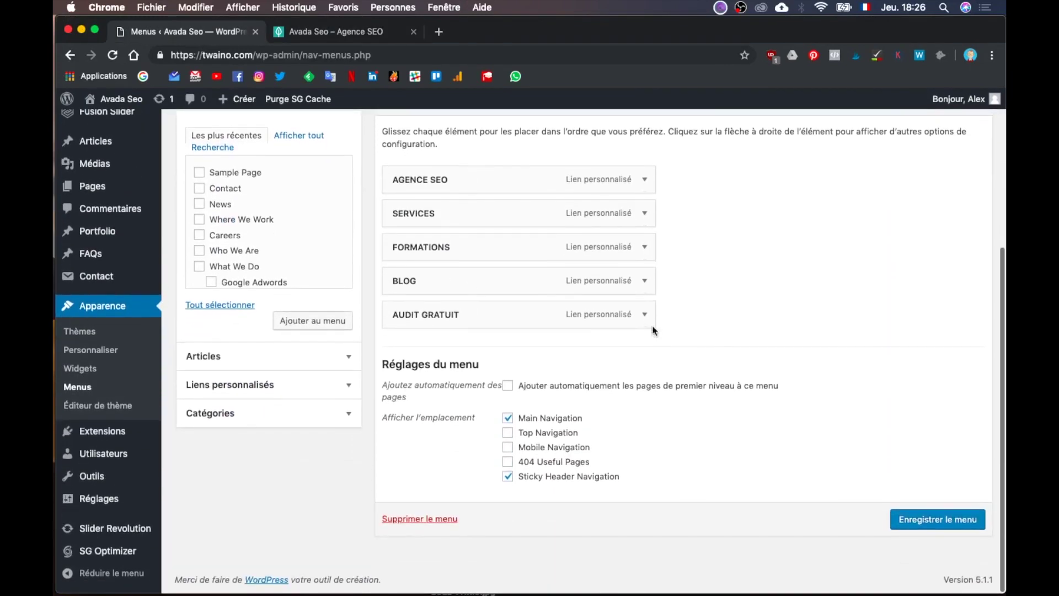
pyautogui.click(645, 317)
pyautogui.scroll(-2, 713, 412)
pyautogui.scroll(-1, 714, 411)
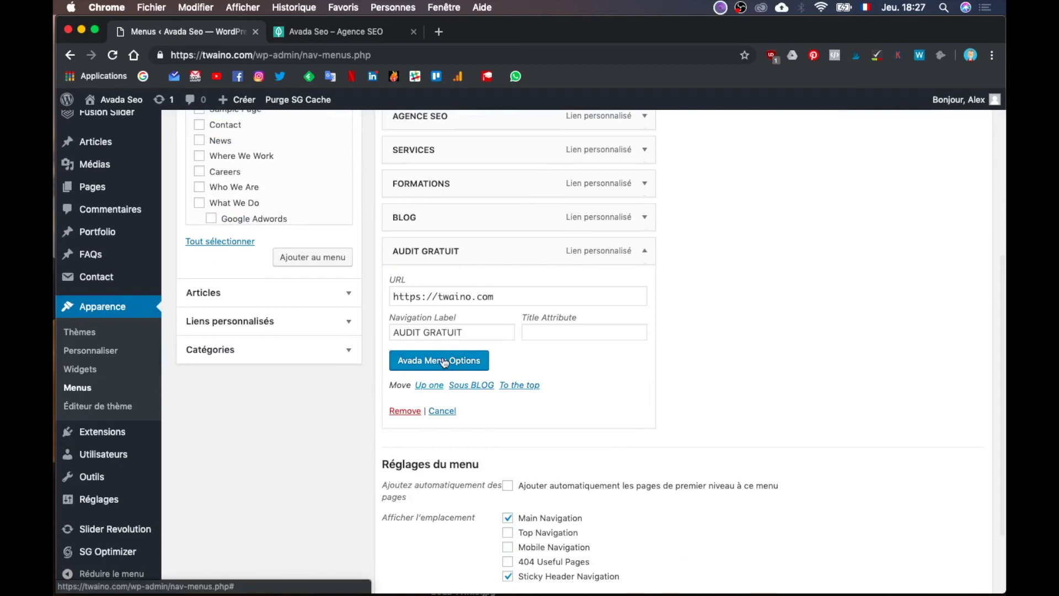
pyautogui.click(439, 360)
pyautogui.scroll(-5, 444, 362)
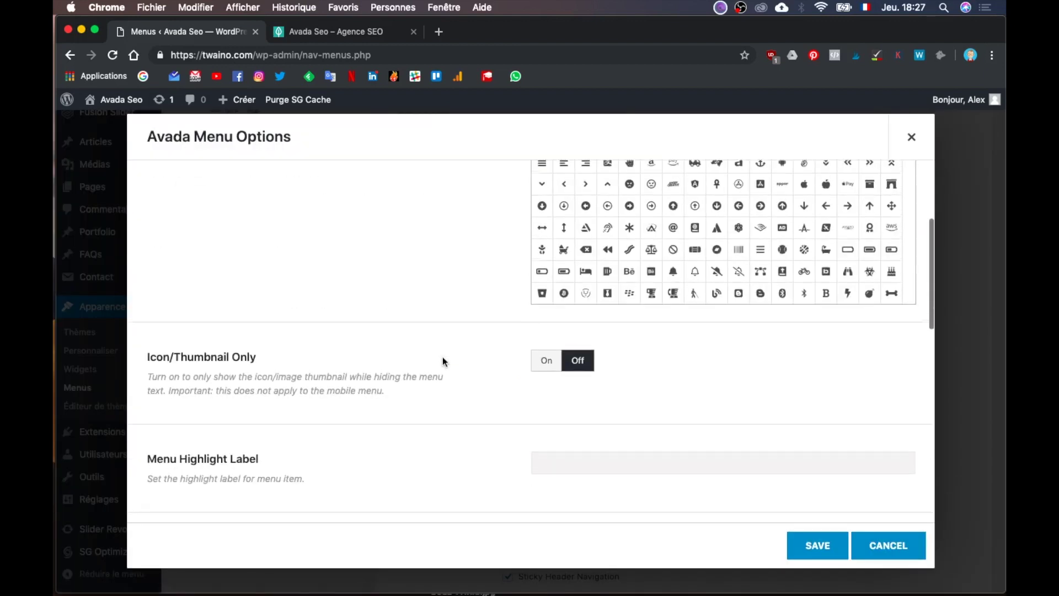
pyautogui.scroll(-3, 443, 360)
pyautogui.scroll(-8, 443, 358)
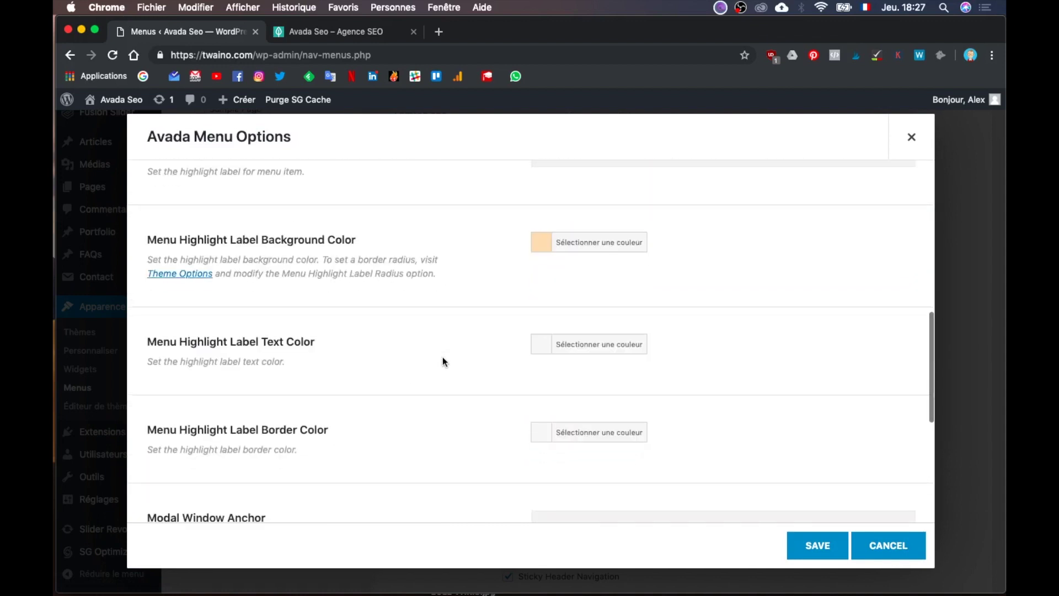
pyautogui.scroll(-6, 443, 360)
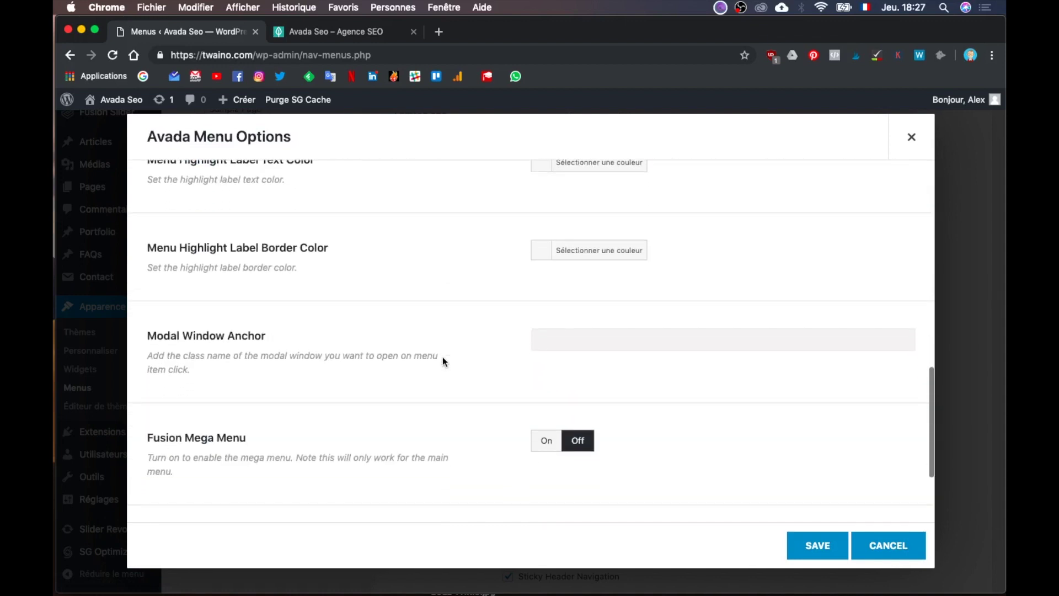
pyautogui.scroll(-5, 442, 361)
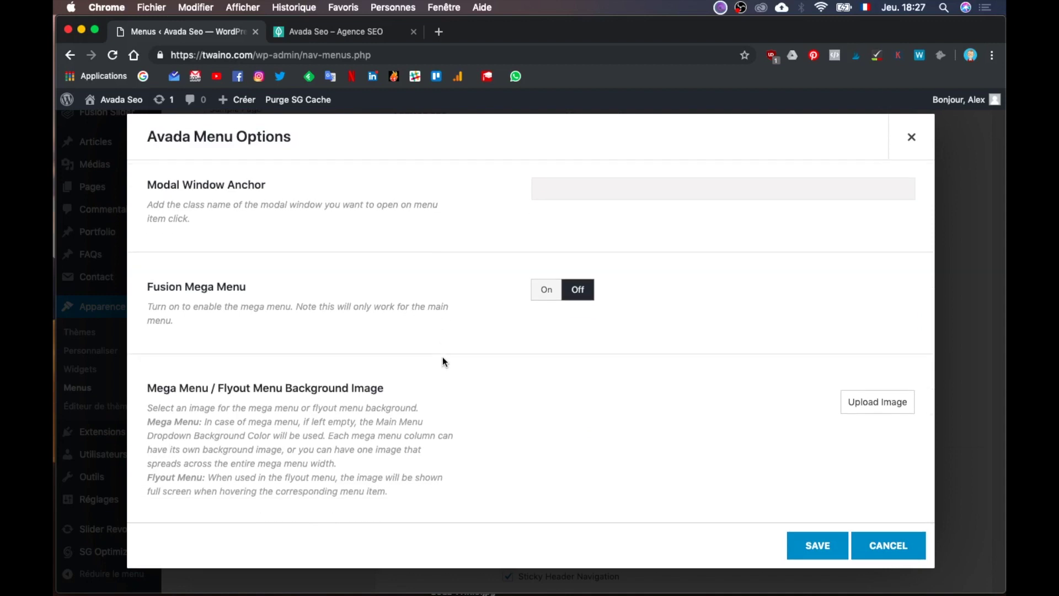
pyautogui.scroll(15, 442, 359)
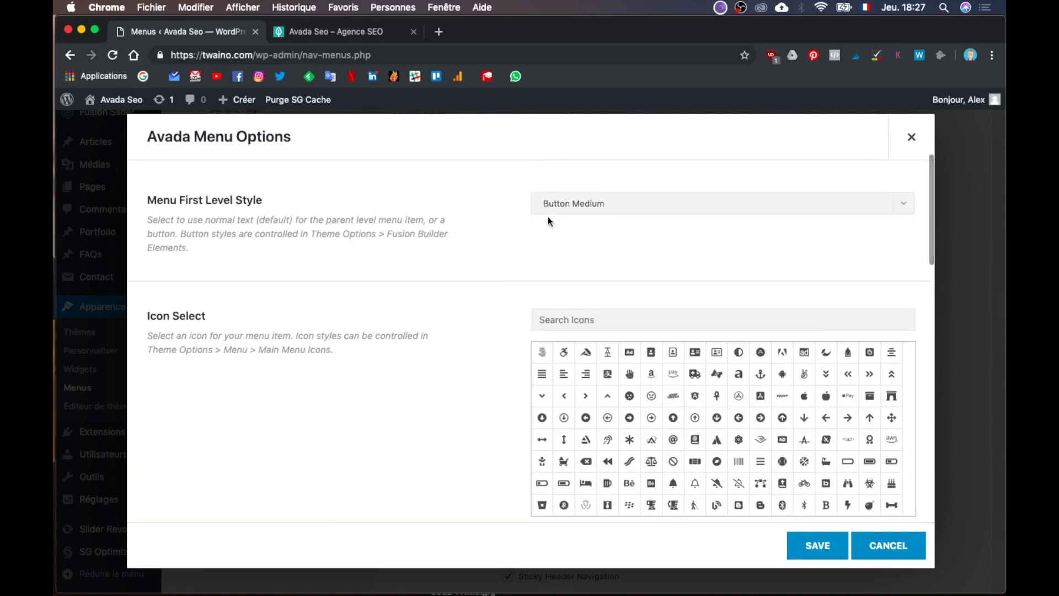
pyautogui.click(576, 206)
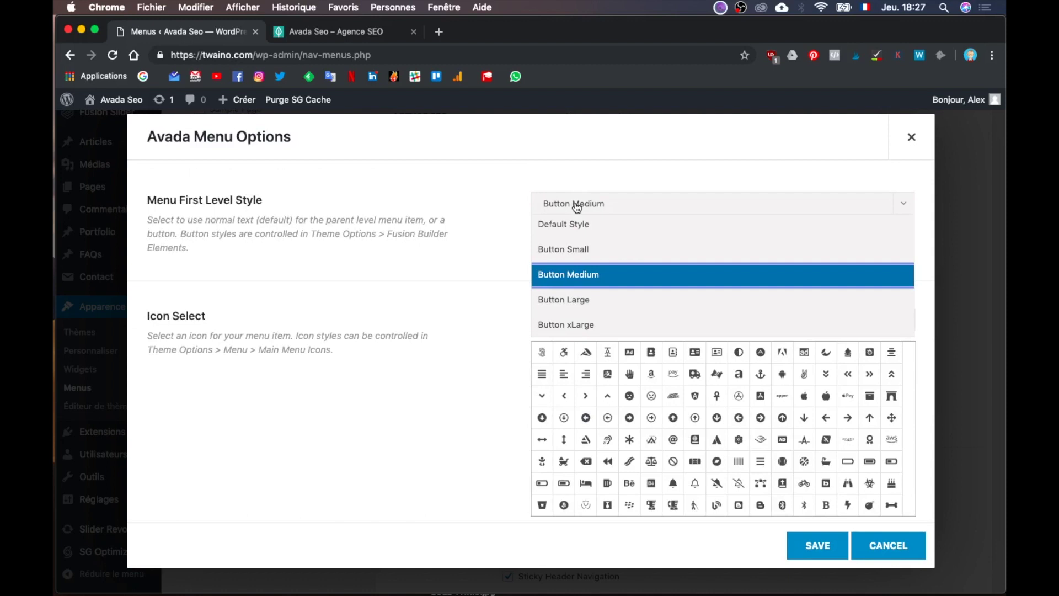
pyautogui.click(425, 296)
# Step: Set the Highlight Label Text Color to peach #ffddb3
pyautogui.scroll(-5, 427, 298)
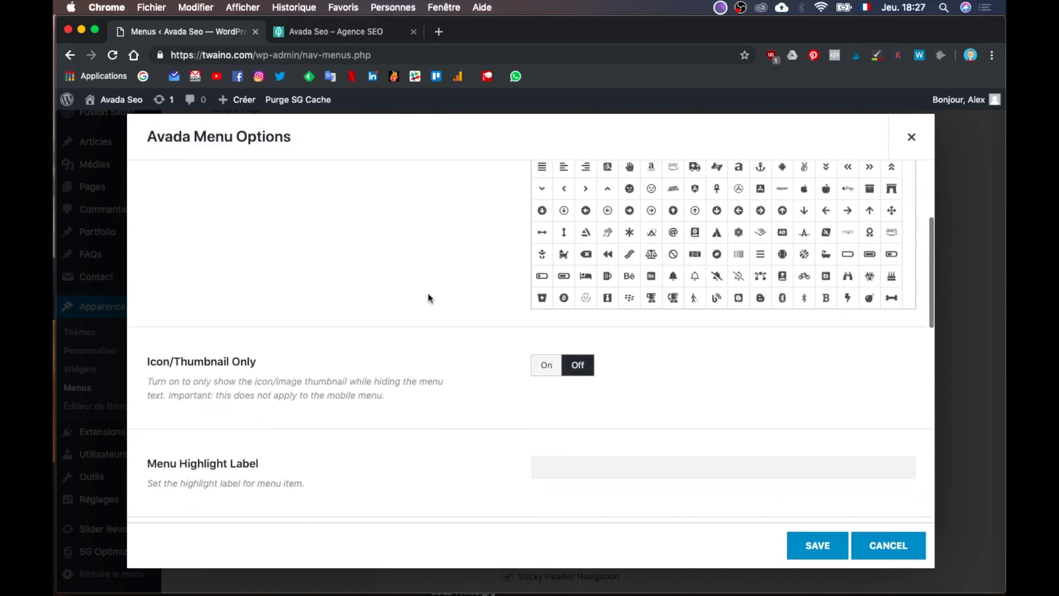
pyautogui.scroll(-2, 525, 421)
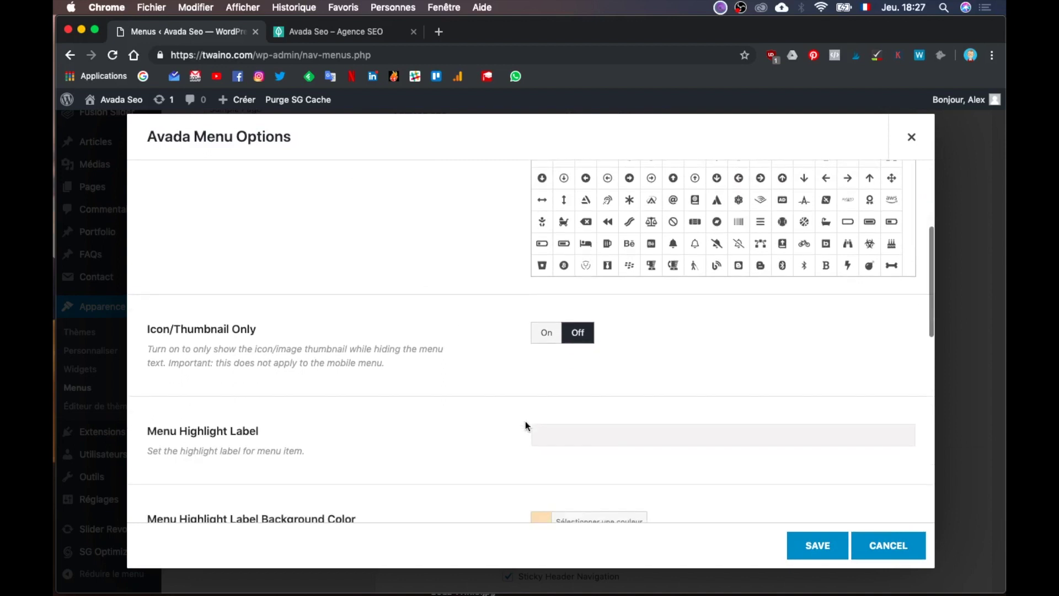
pyautogui.scroll(-7, 525, 421)
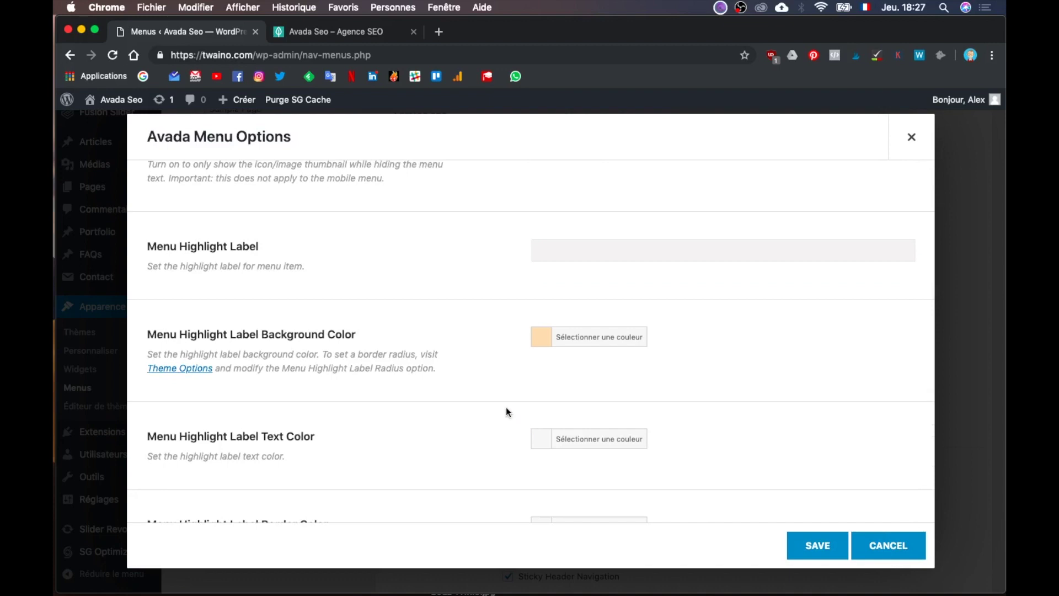
pyautogui.scroll(-2, 370, 417)
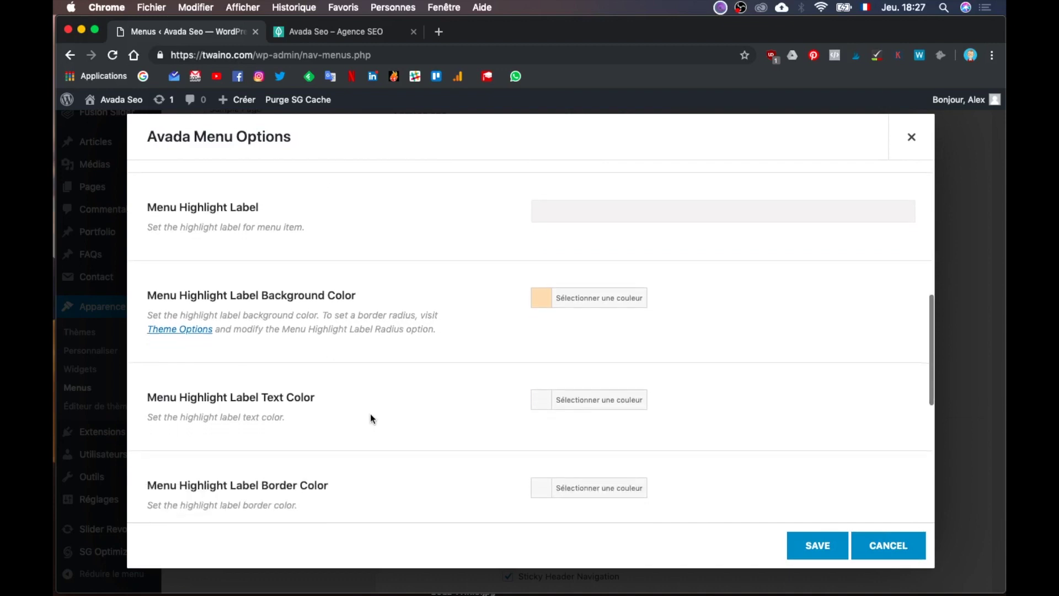
pyautogui.scroll(-3, 370, 418)
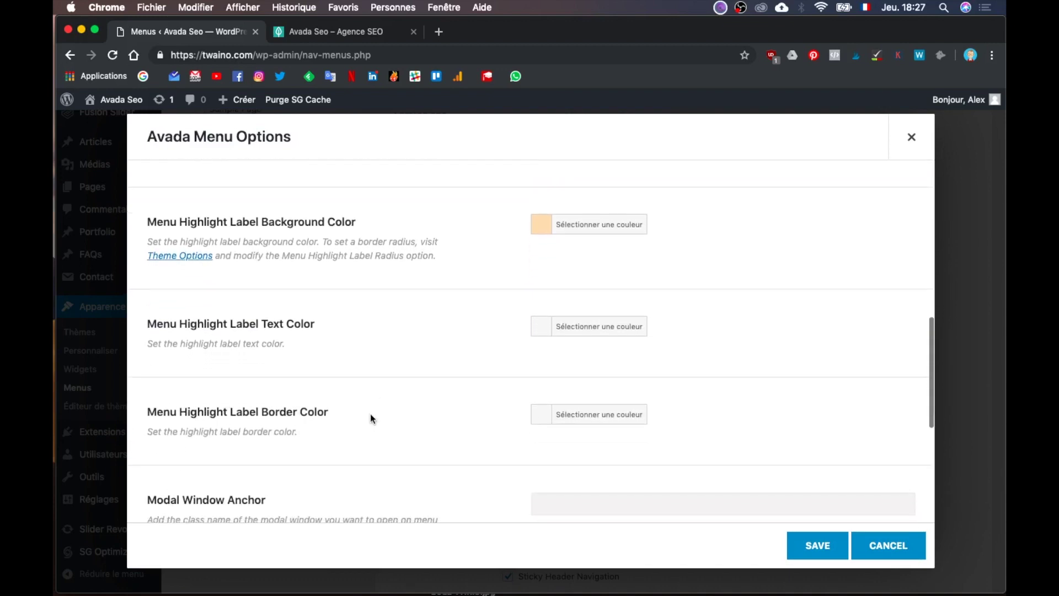
pyautogui.click(587, 315)
pyautogui.click(571, 352)
pyautogui.press('super+v')
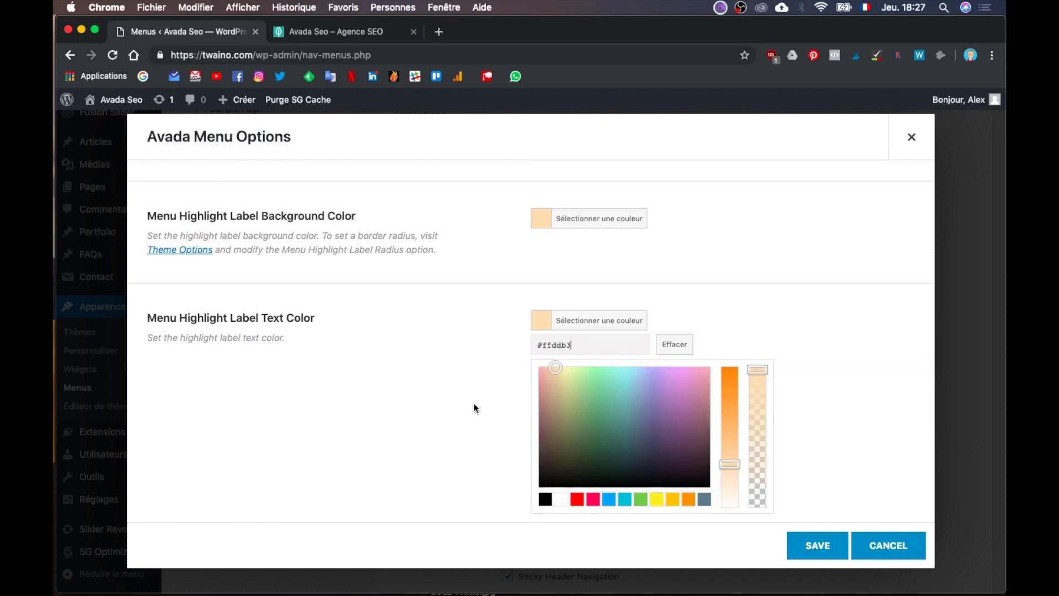
pyautogui.click(474, 403)
# Step: Set the Highlight Label Border Color to peach #ffddb3
pyautogui.scroll(-5, 473, 402)
pyautogui.click(621, 291)
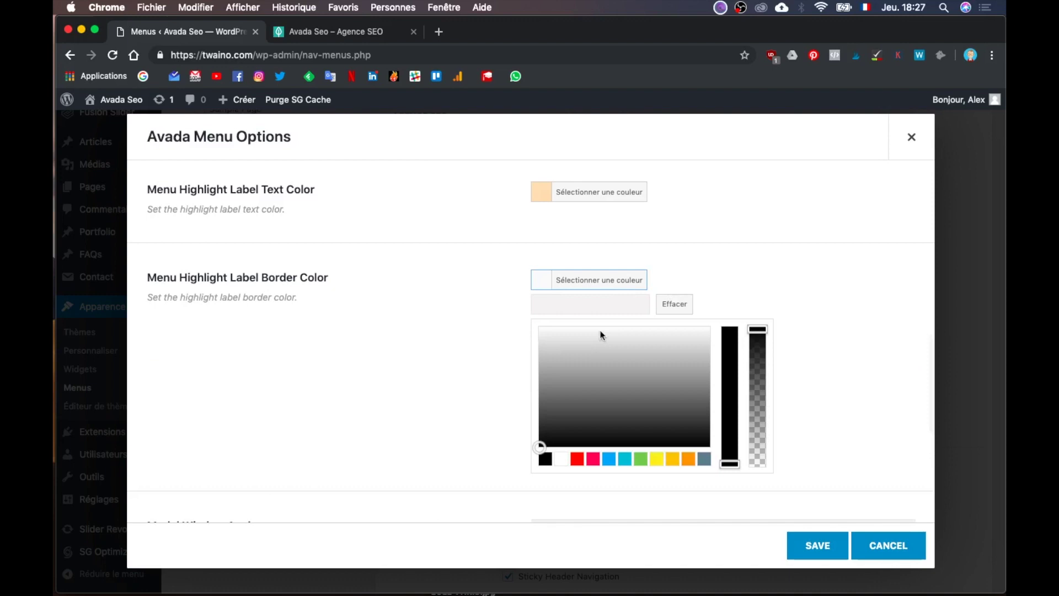
pyautogui.click(606, 303)
pyautogui.press('super+v')
pyautogui.click(455, 428)
# Step: Save the item's options and the menu, then view the live Twaino site
pyautogui.scroll(-5, 455, 428)
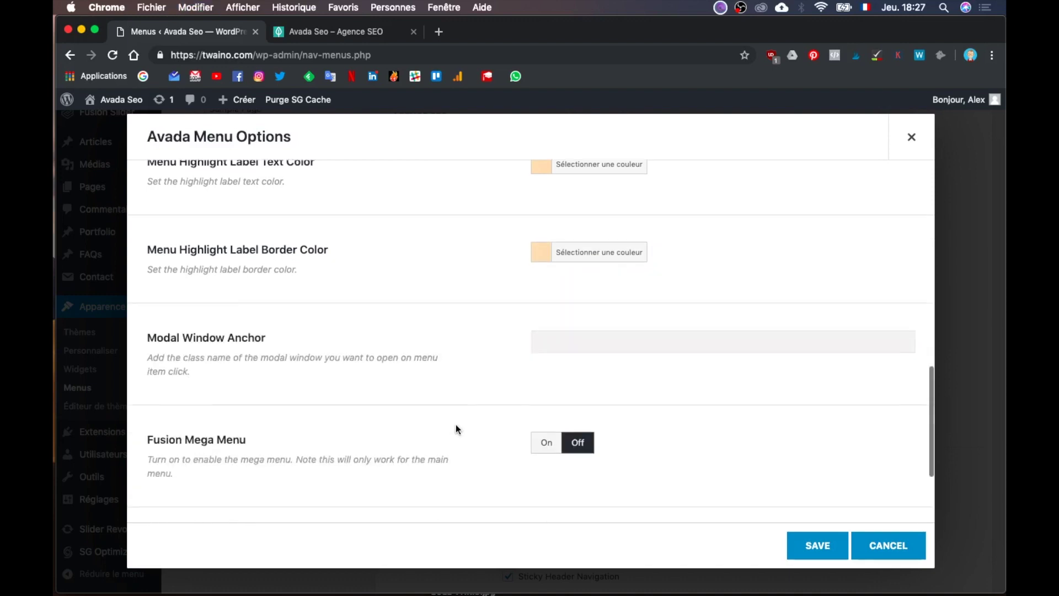
pyautogui.click(815, 543)
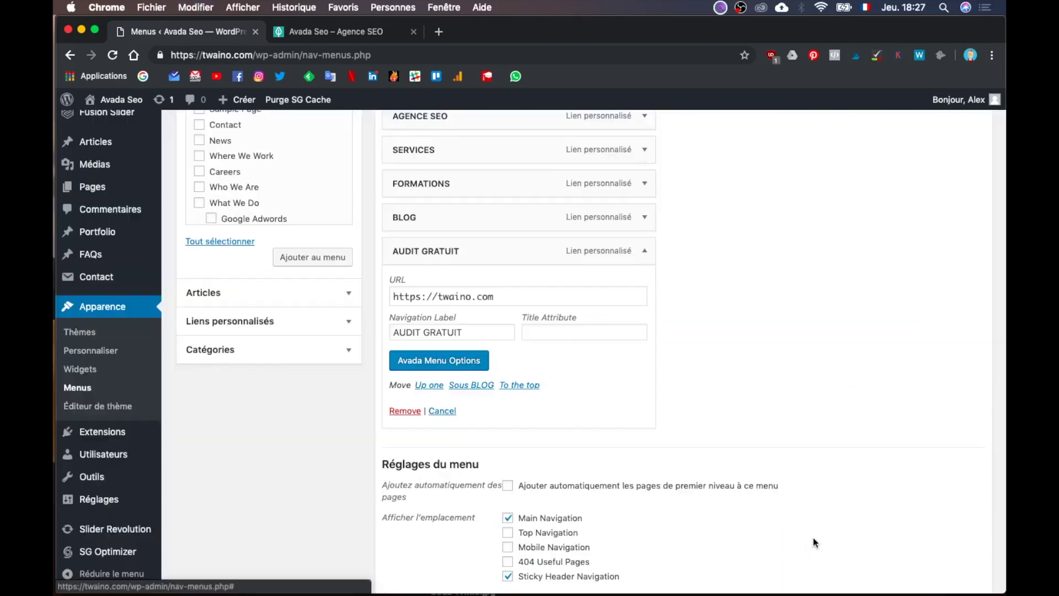
pyautogui.scroll(-3, 813, 537)
pyautogui.click(931, 520)
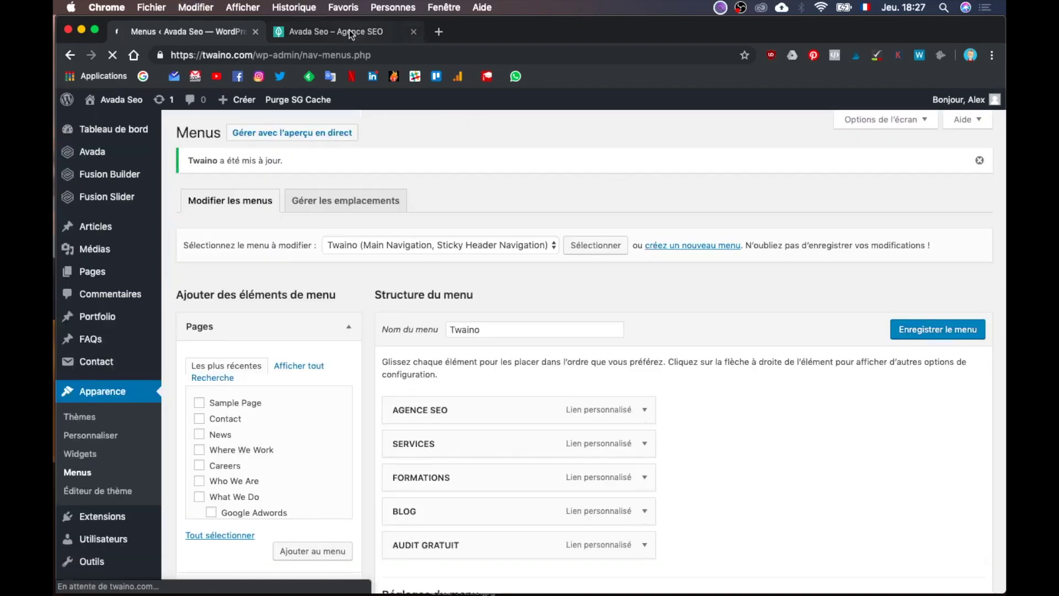
pyautogui.click(349, 30)
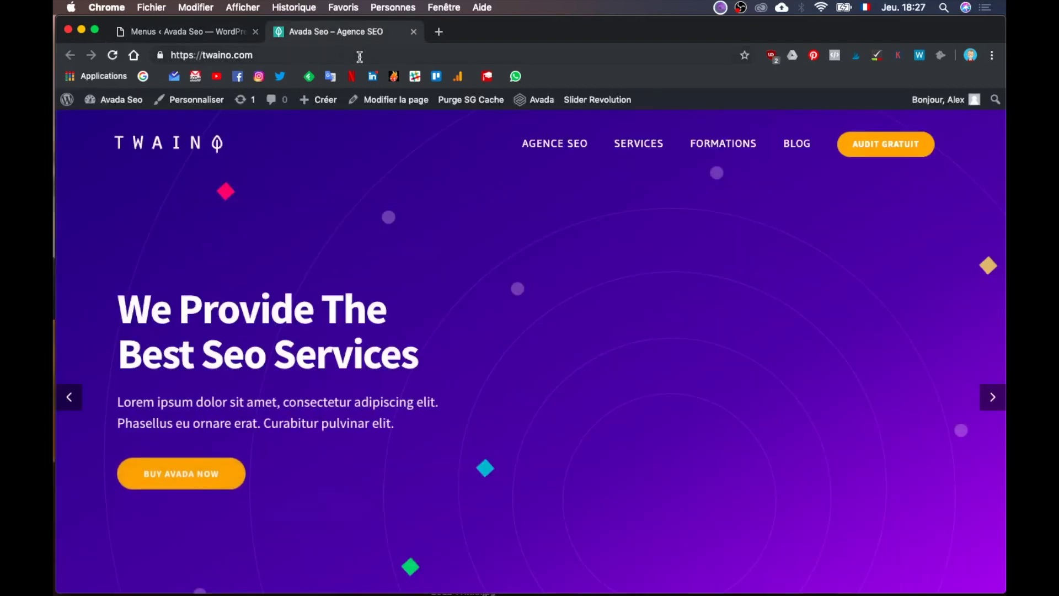
pyautogui.click(357, 56)
pyautogui.press('Return')
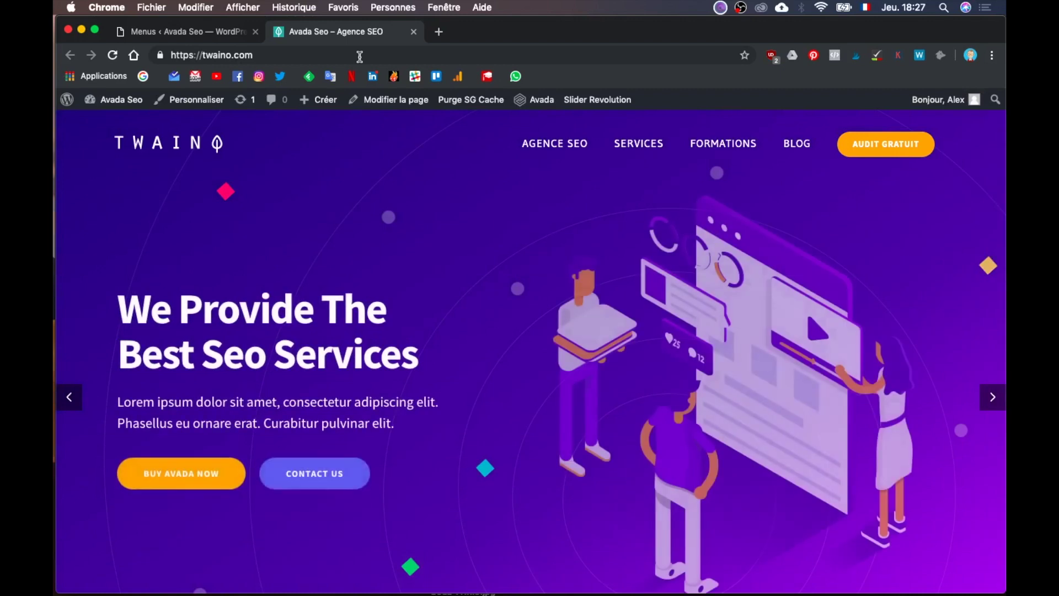
pyautogui.click(199, 33)
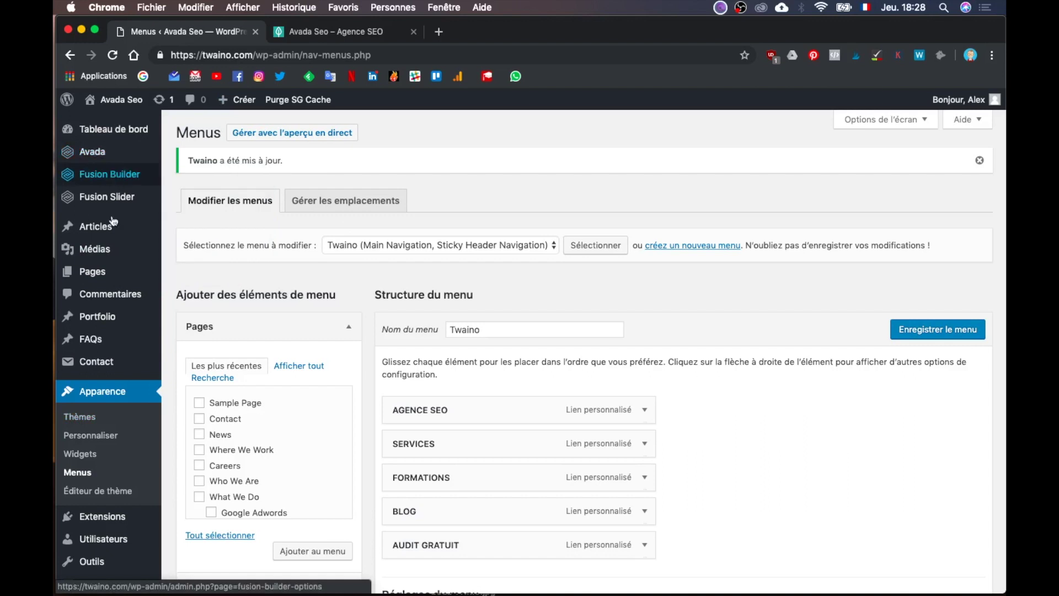
pyautogui.moveTo(114, 243)
pyautogui.moveTo(118, 154)
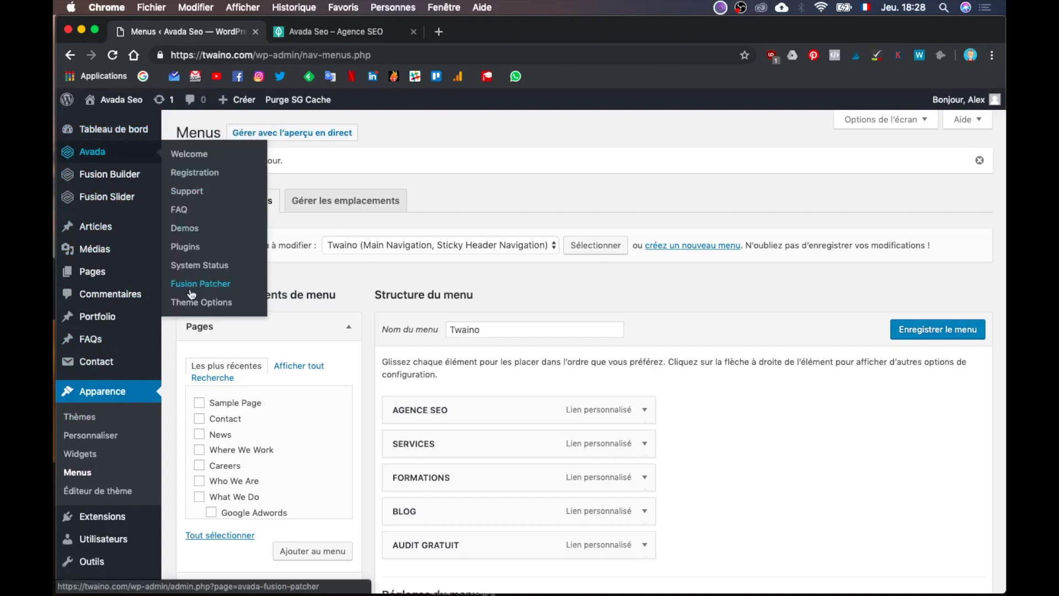
pyautogui.click(200, 304)
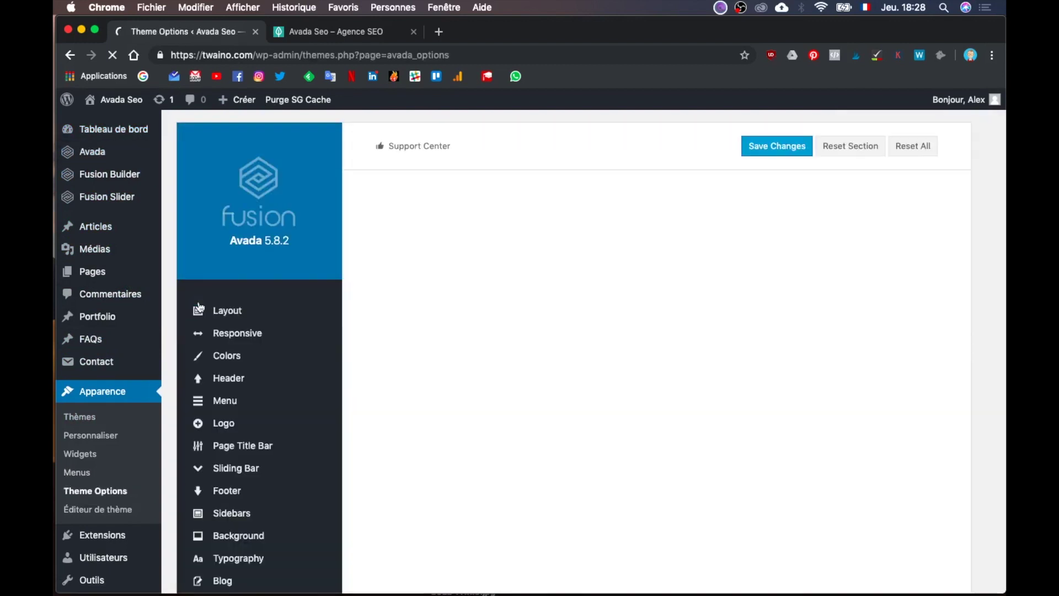
# Step: Change the Avada Primary Color from #ffa737 to #ffddb3 and save the theme options
pyautogui.click(314, 386)
pyautogui.scroll(-1, 314, 395)
pyautogui.scroll(-3, 315, 396)
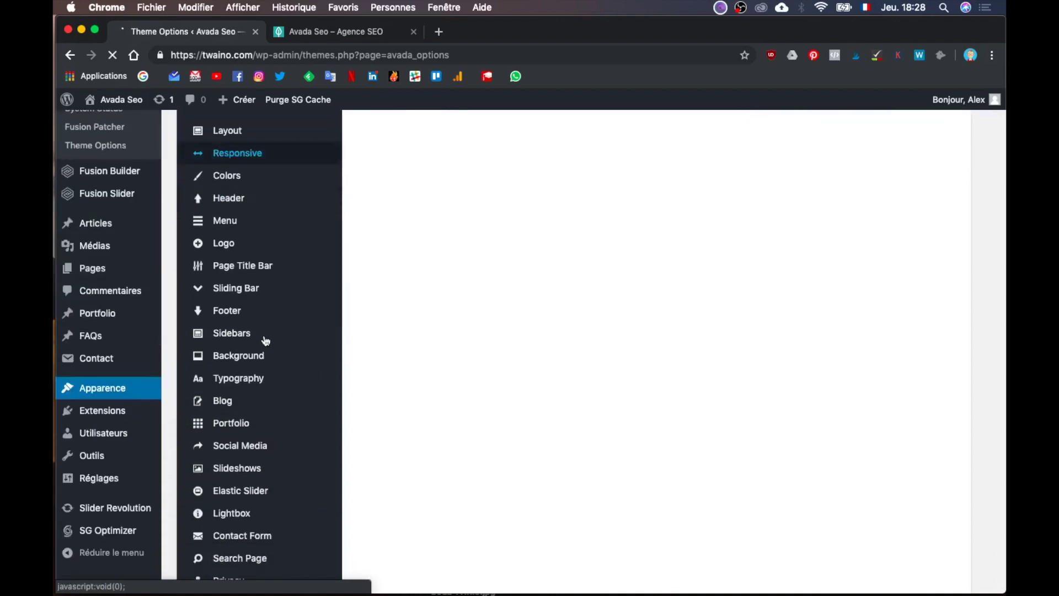
pyautogui.scroll(-1, 266, 341)
pyautogui.scroll(2, 255, 267)
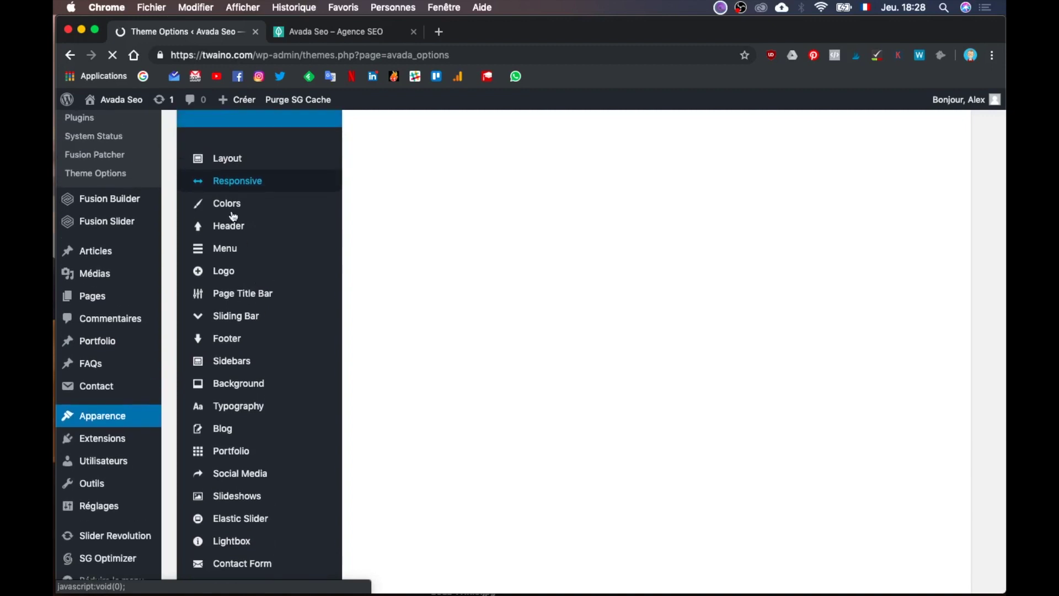
pyautogui.click(233, 203)
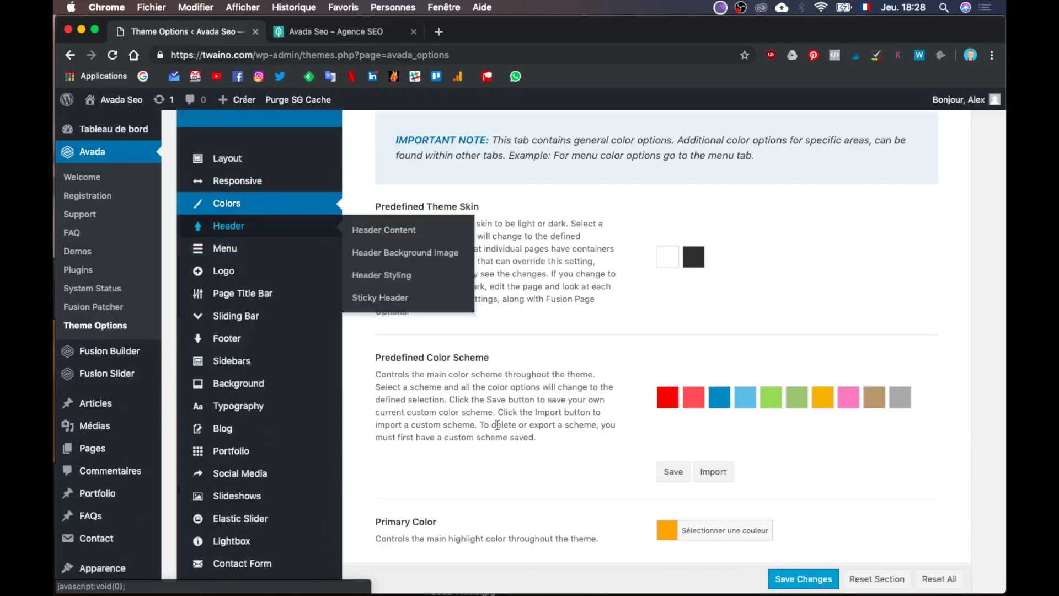
pyautogui.scroll(-3, 497, 425)
pyautogui.click(733, 435)
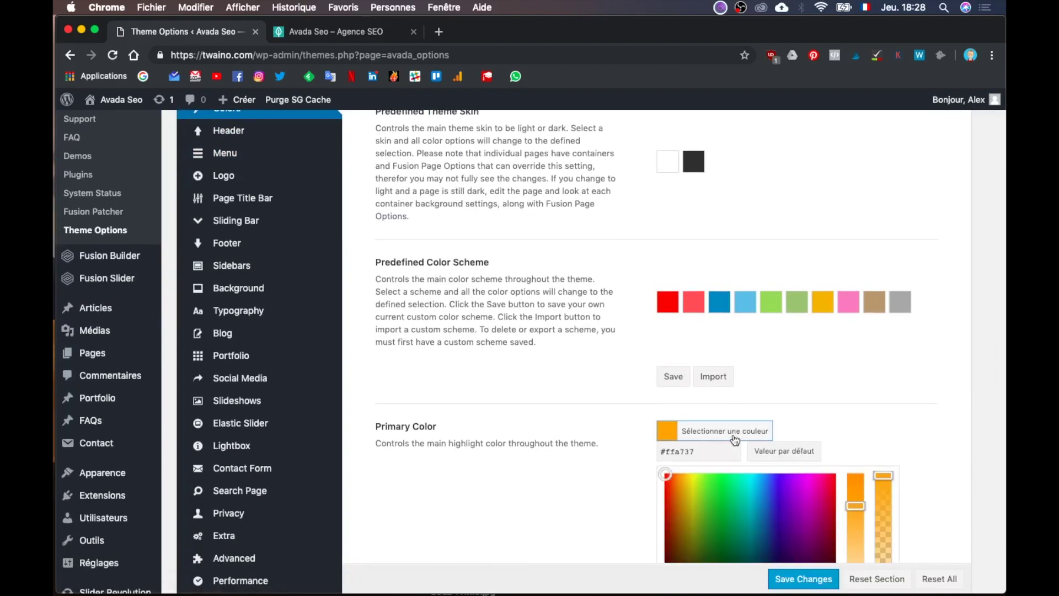
pyautogui.tripleClick(694, 452)
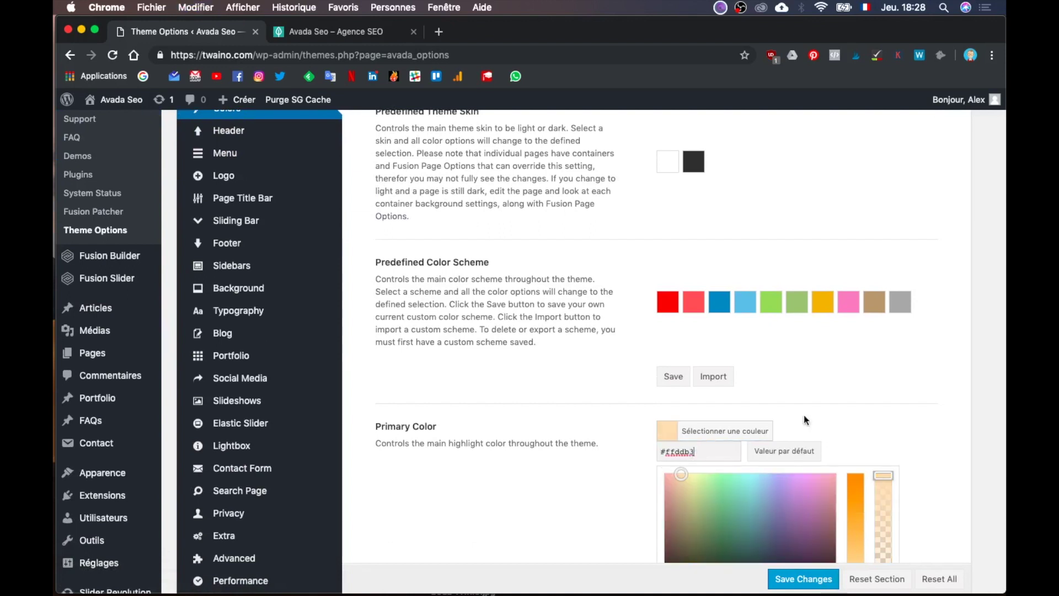
pyautogui.click(804, 579)
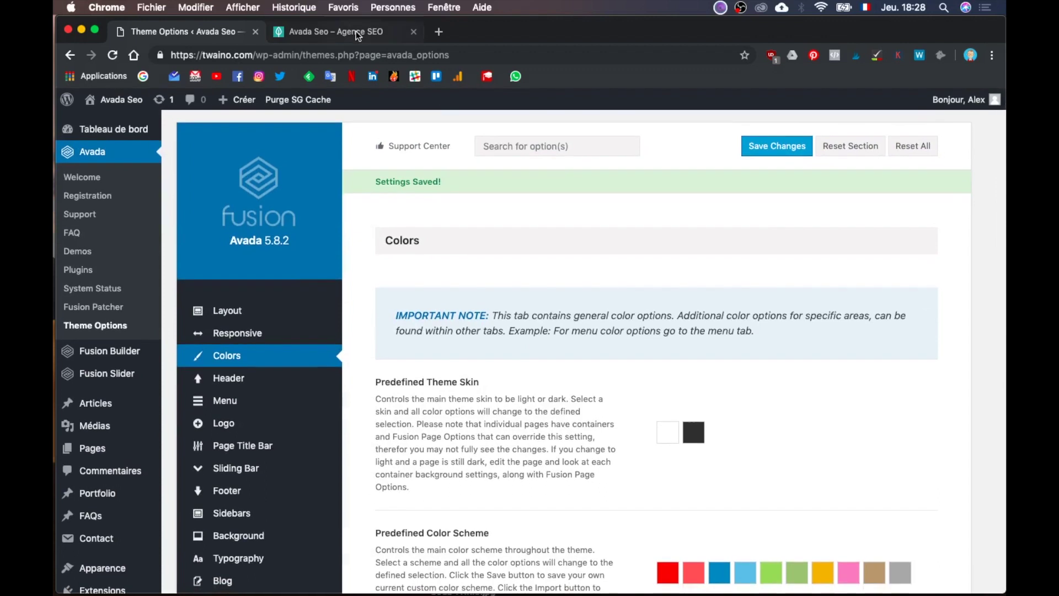
# Step: Reload the live homepage to see the new colours, then return to theme settings
pyautogui.click(358, 36)
pyautogui.click(354, 53)
pyautogui.press('Return')
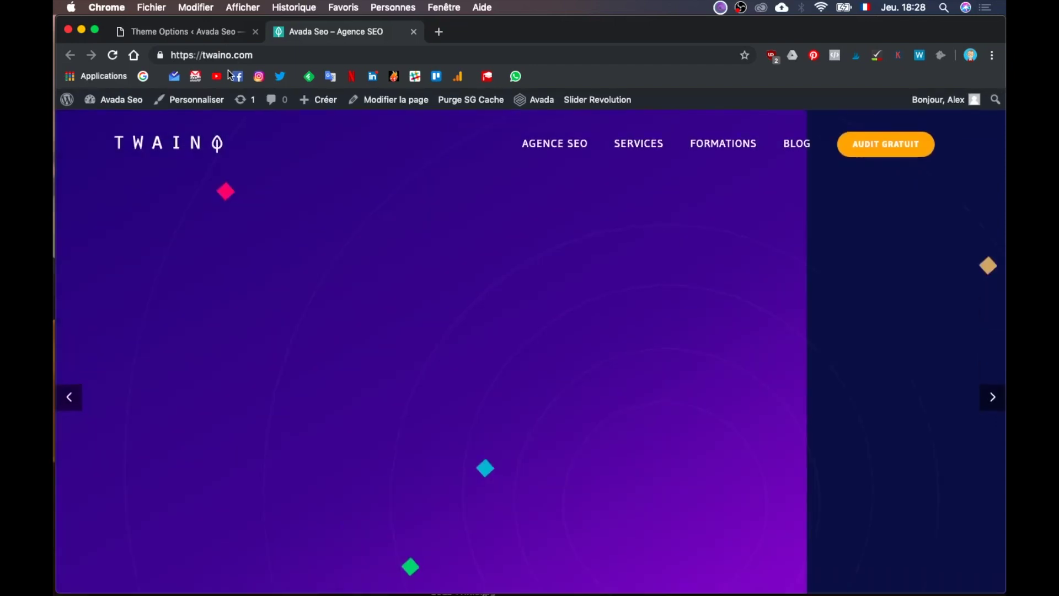
pyautogui.click(214, 34)
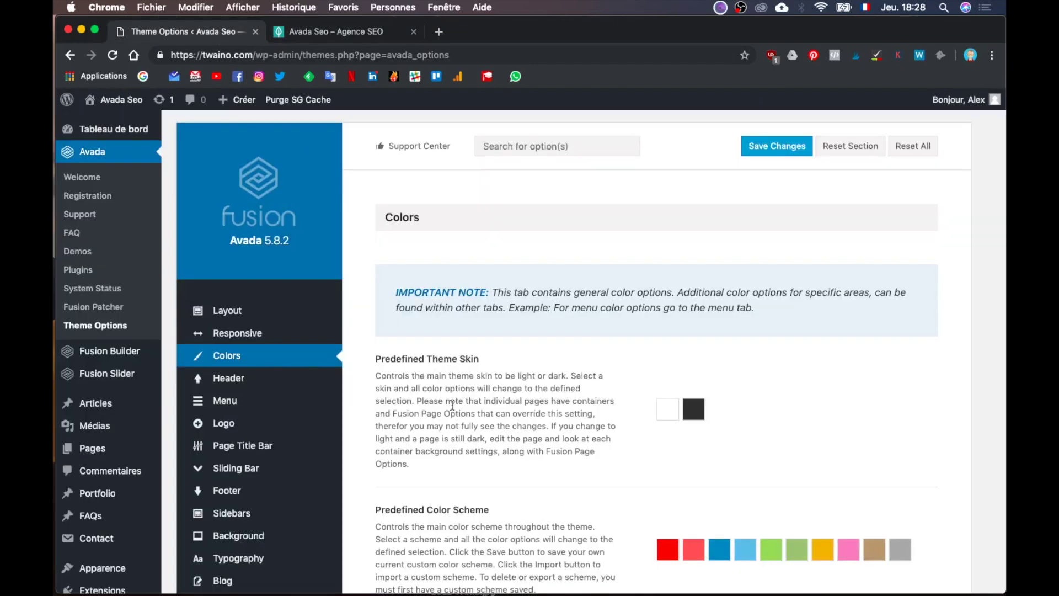
# Step: Open the Header > Header Content settings in Avada Theme Options
pyautogui.scroll(-3, 451, 405)
pyautogui.scroll(-4, 452, 405)
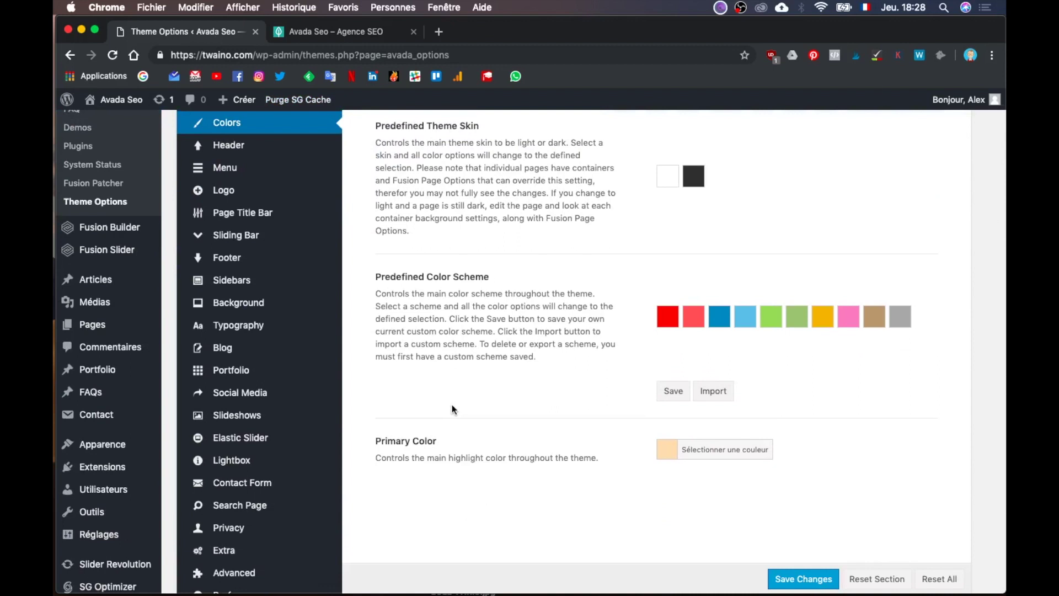
pyautogui.scroll(3, 452, 408)
pyautogui.moveTo(298, 247)
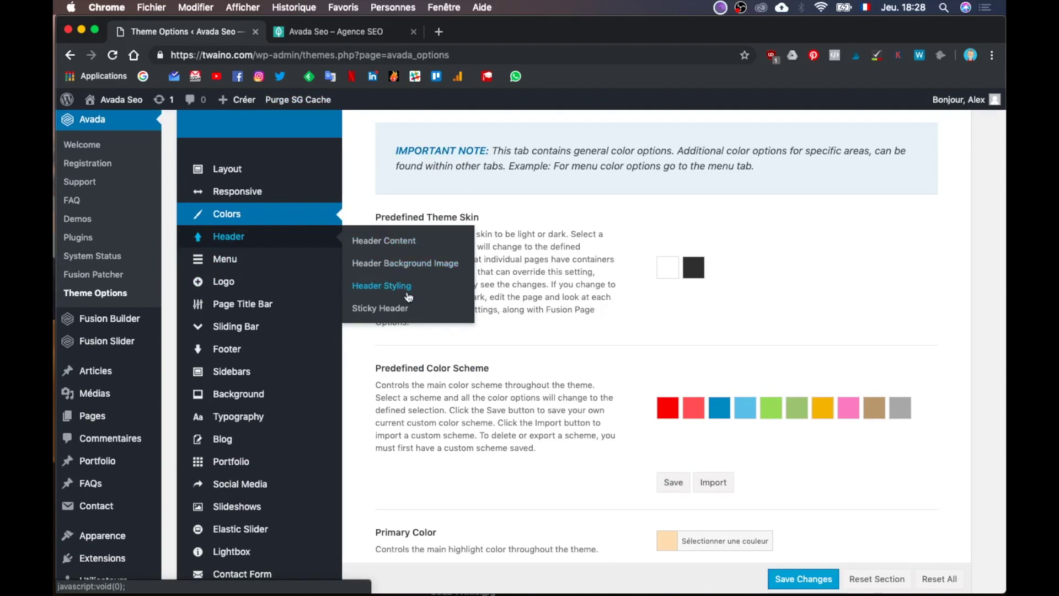
pyautogui.click(414, 243)
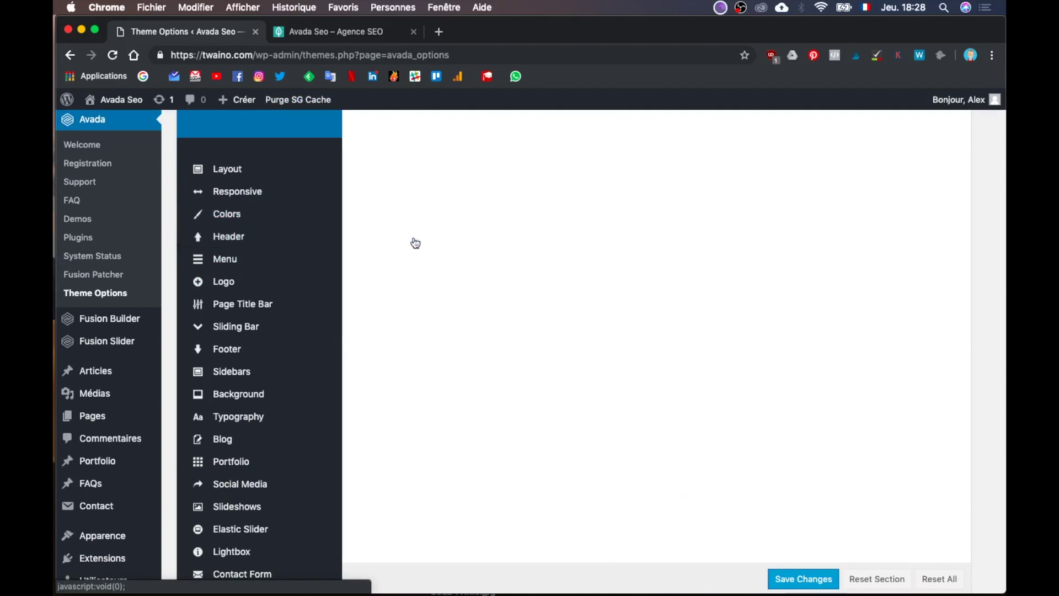
# Step: Browse the Select a Header Layout previews
pyautogui.scroll(-1, 536, 319)
pyautogui.scroll(-2, 536, 323)
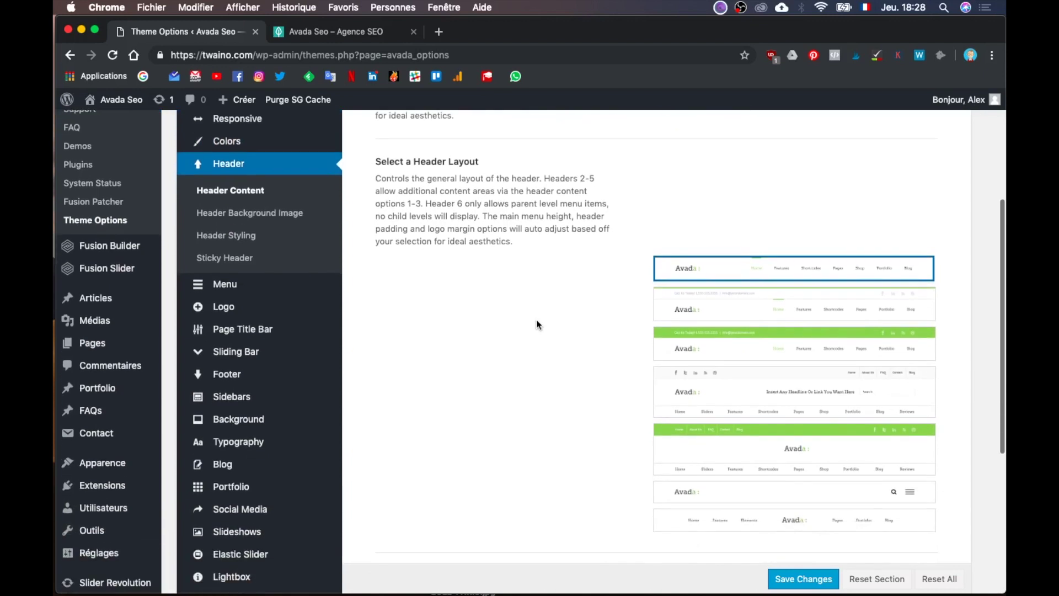
pyautogui.scroll(1, 536, 322)
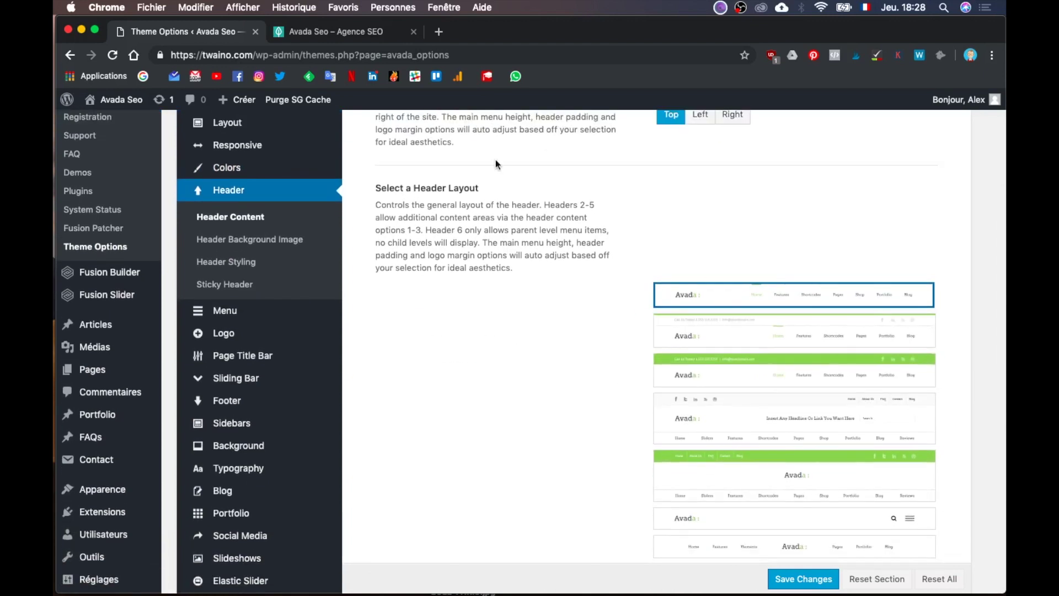
pyautogui.moveTo(704, 353)
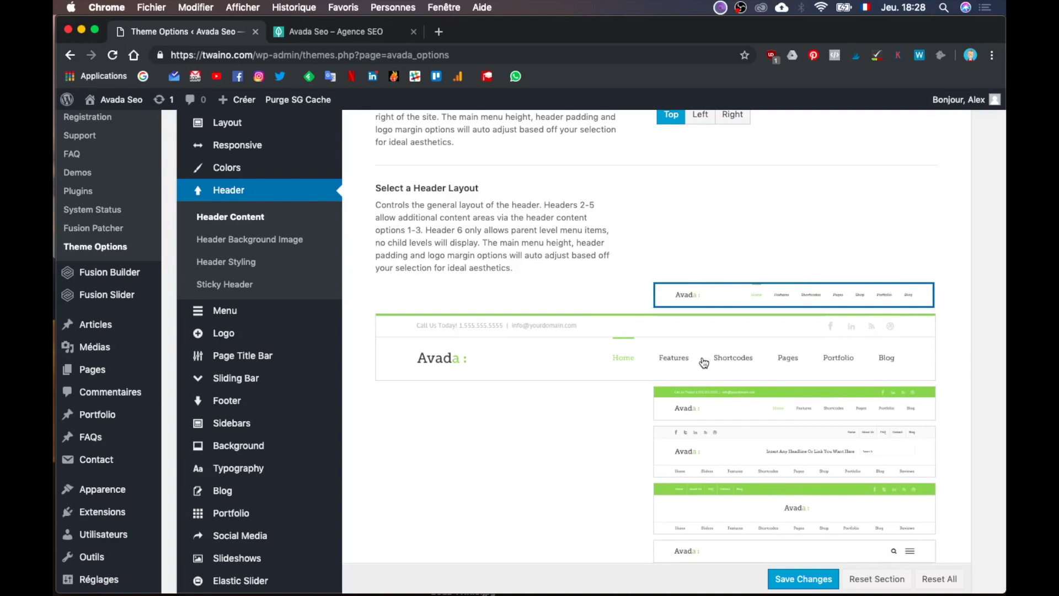
pyautogui.moveTo(762, 294)
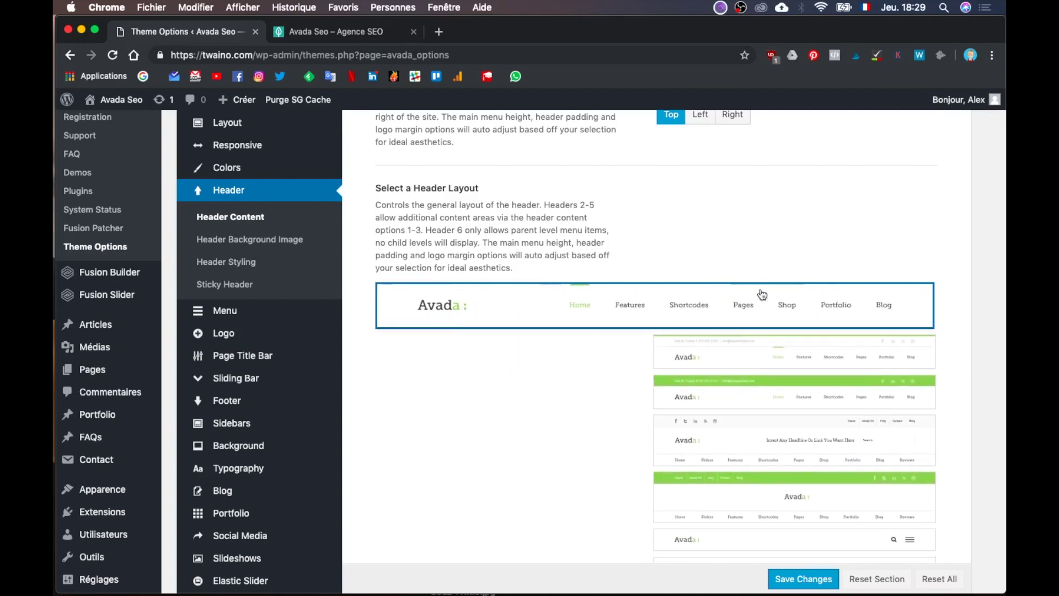
pyautogui.moveTo(773, 393)
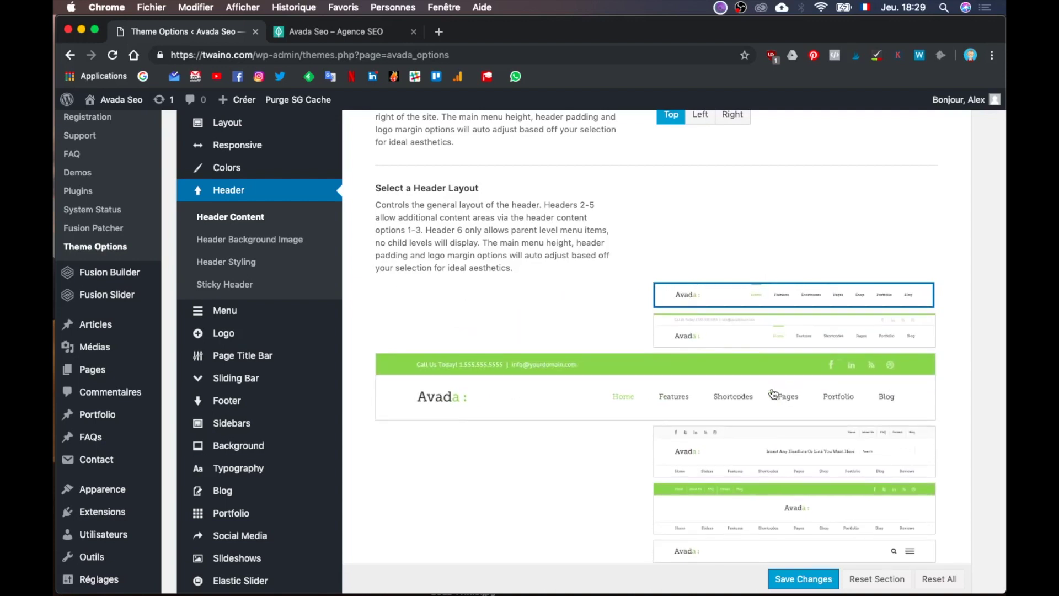
pyautogui.scroll(-2, 774, 393)
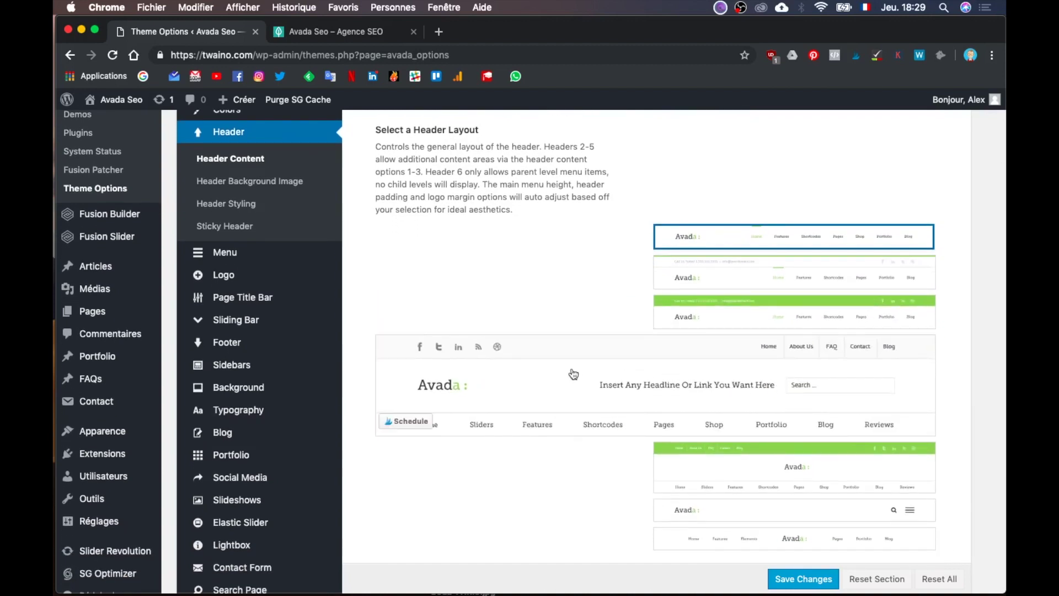
pyautogui.moveTo(745, 240)
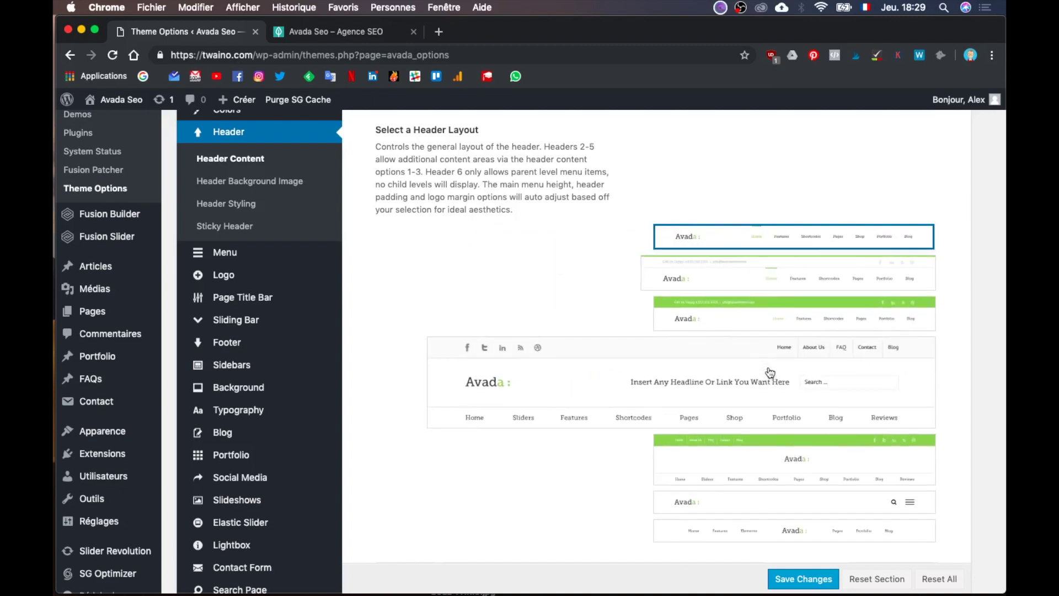
pyautogui.scroll(-3, 772, 350)
pyautogui.moveTo(782, 353)
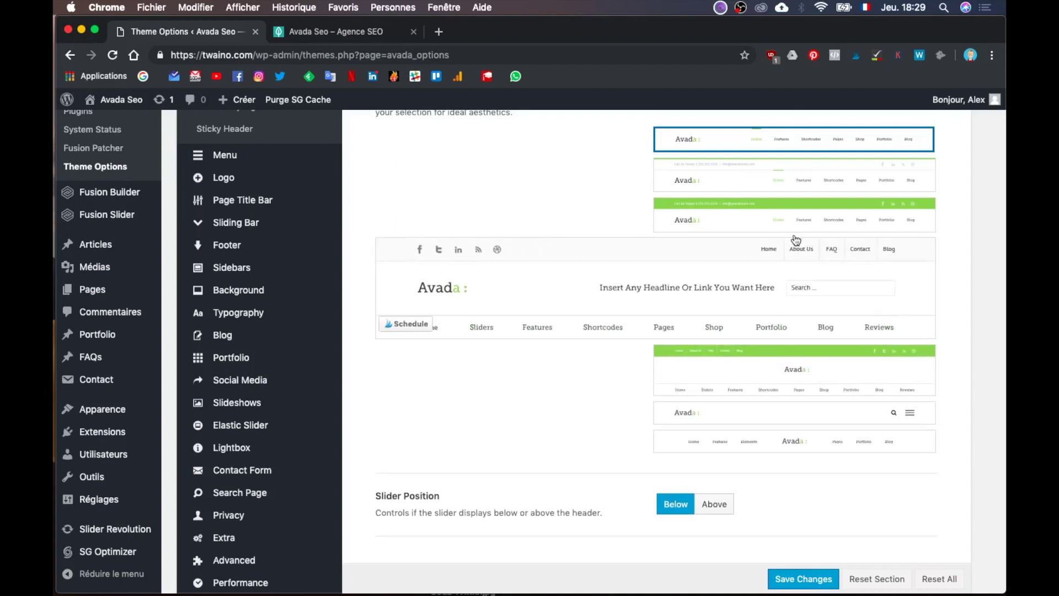
pyautogui.moveTo(801, 221)
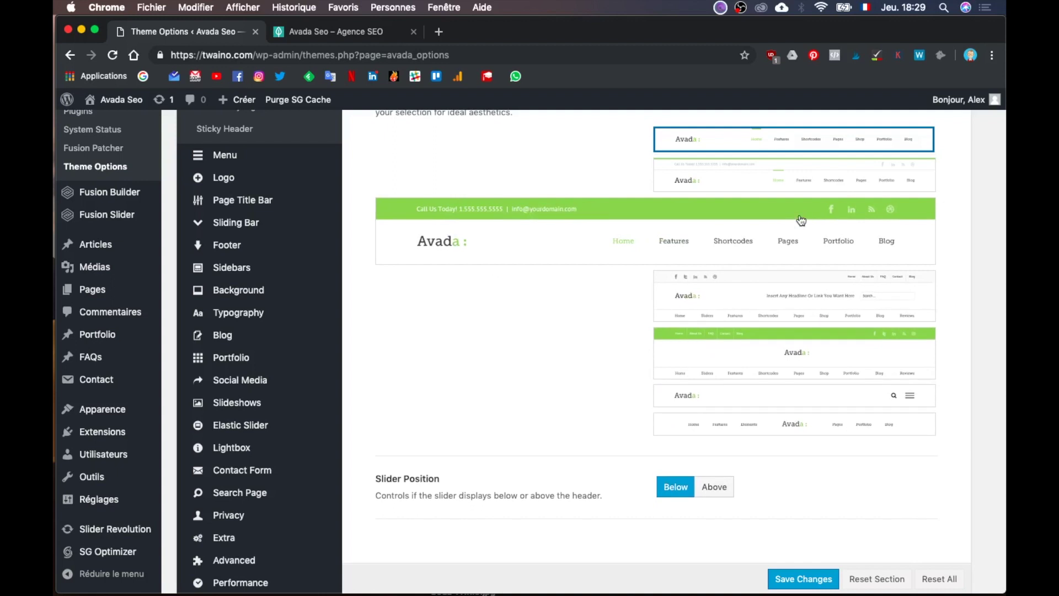
# Step: Choose header layout 3 with the top contact bar, keeping Header Content 1 as Contact Info
pyautogui.click(800, 220)
pyautogui.scroll(-5, 561, 412)
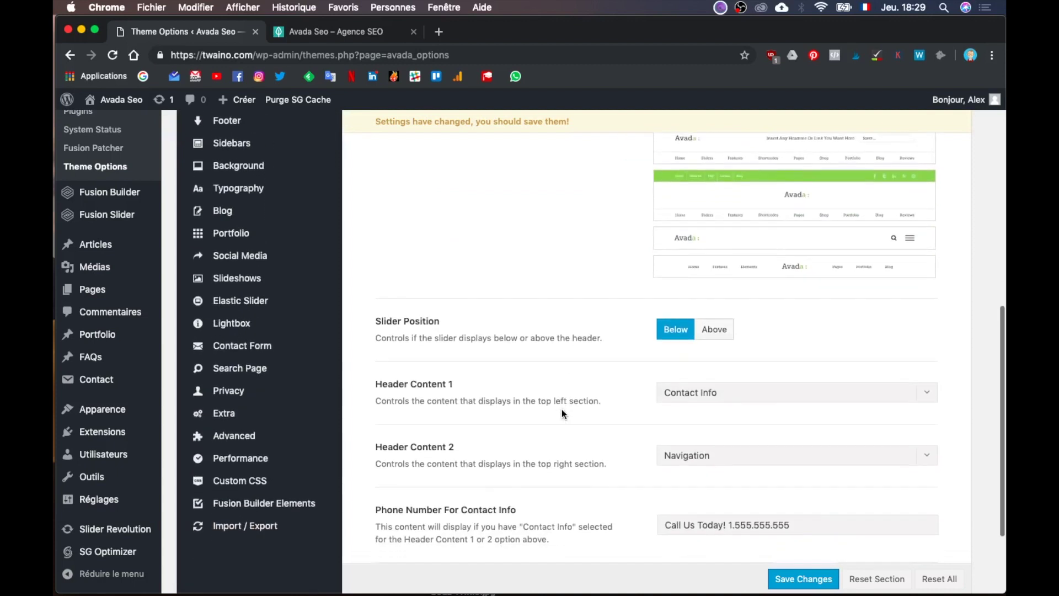
pyautogui.scroll(4, 561, 413)
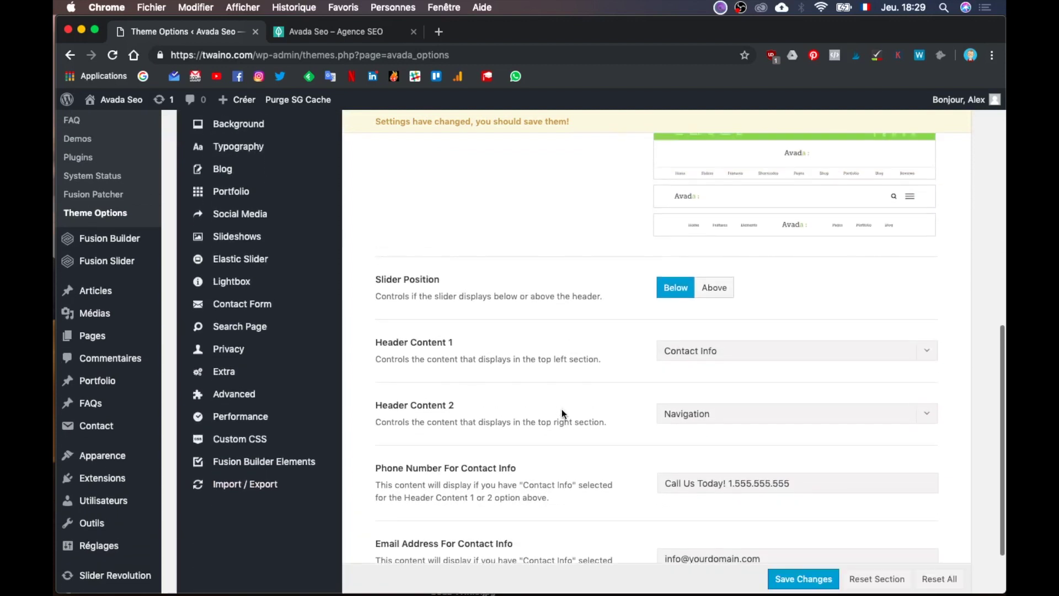
pyautogui.scroll(4, 561, 412)
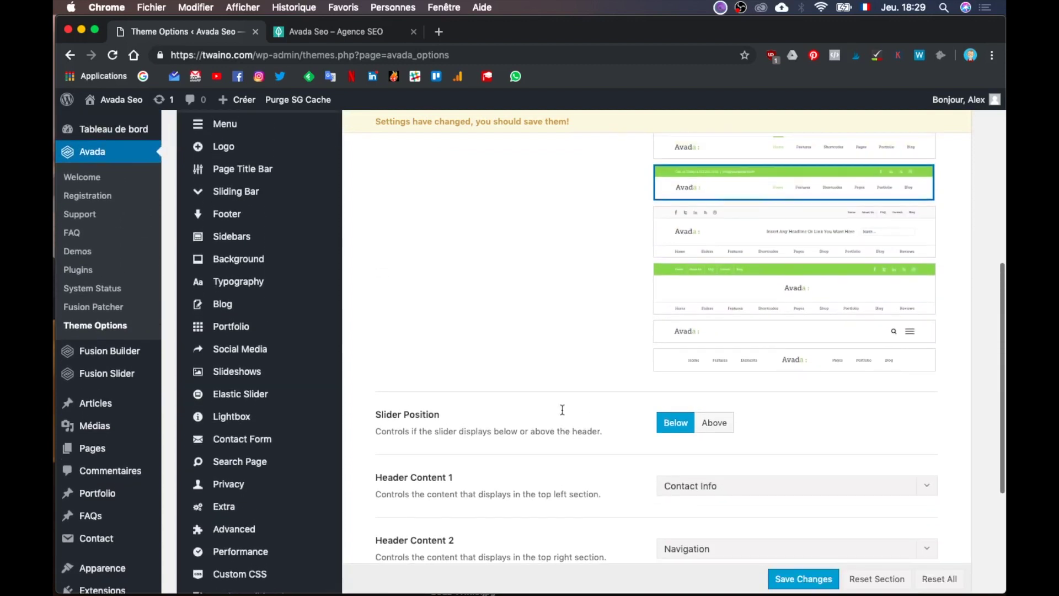
pyautogui.scroll(-7, 561, 414)
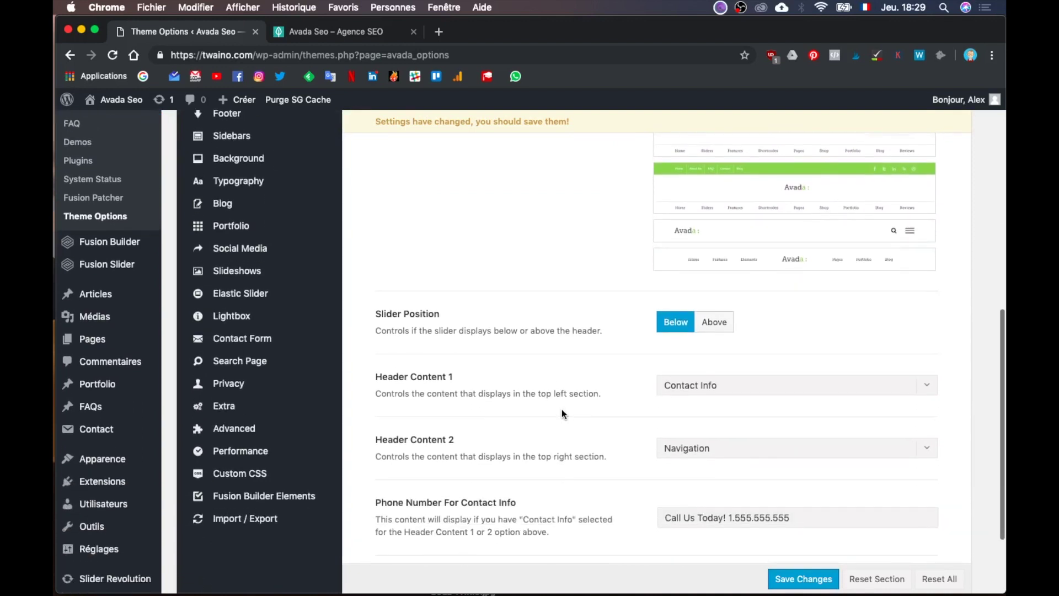
pyautogui.click(694, 316)
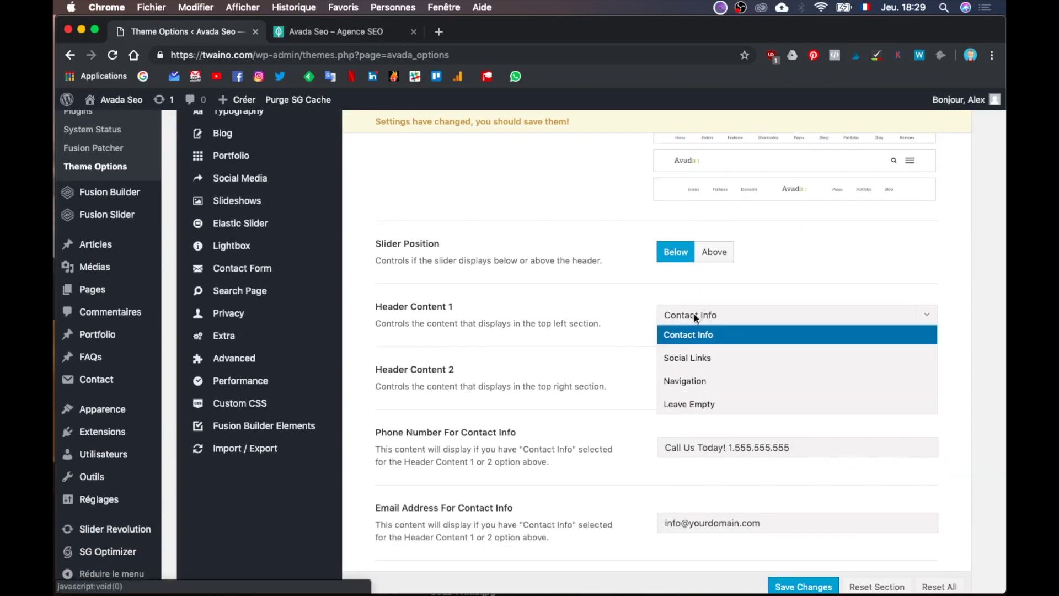
pyautogui.click(567, 301)
# Step: Change the phone number text to 'Téléphone: XX XX XX XX'
pyautogui.scroll(-1, 567, 301)
pyautogui.scroll(-1, 567, 299)
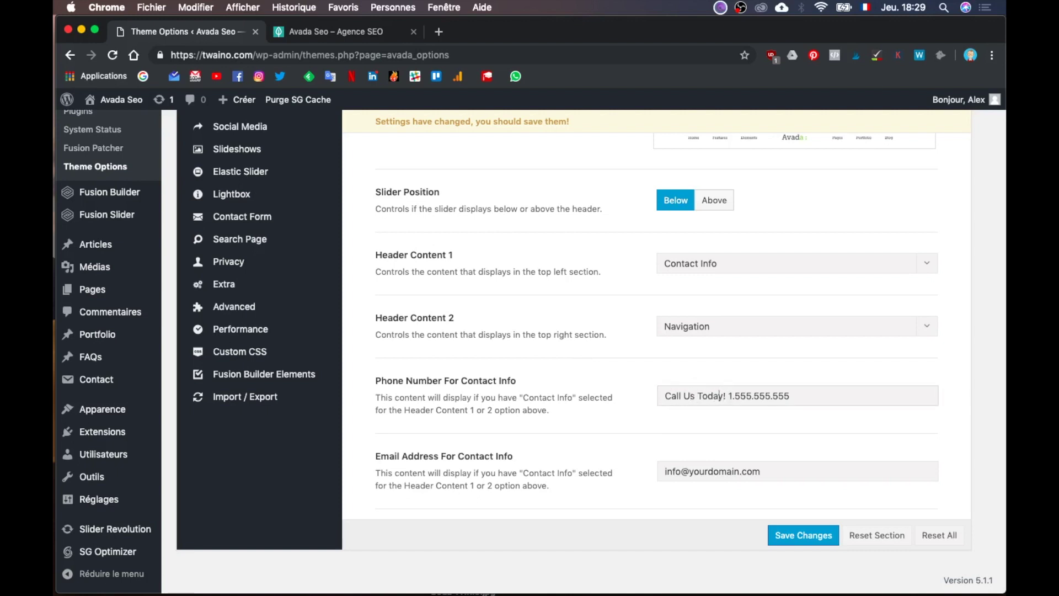
pyautogui.moveTo(726, 396); pyautogui.dragTo(664, 396)
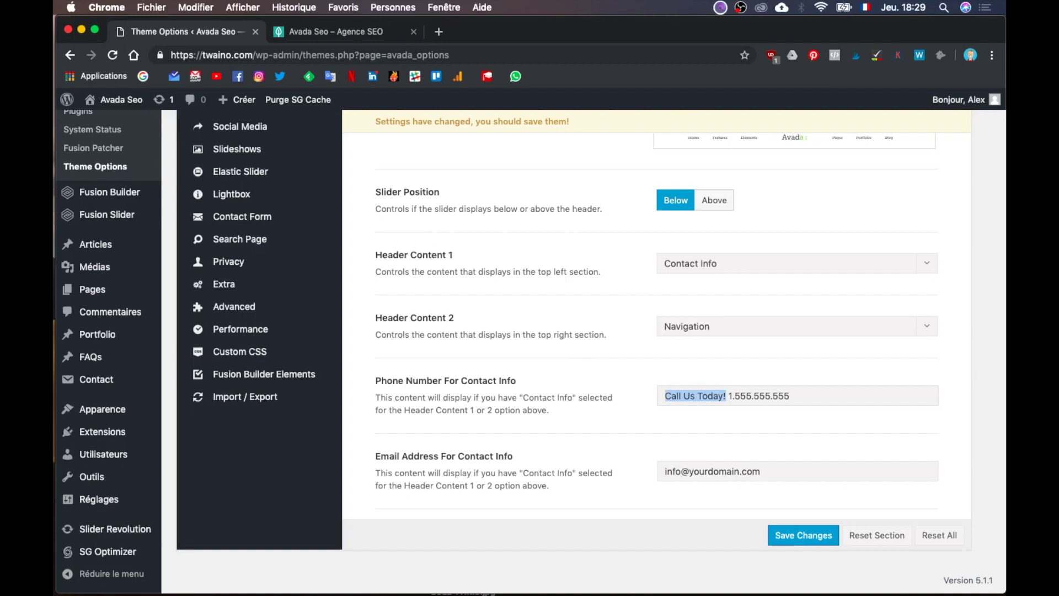
pyautogui.write('Téléphon')
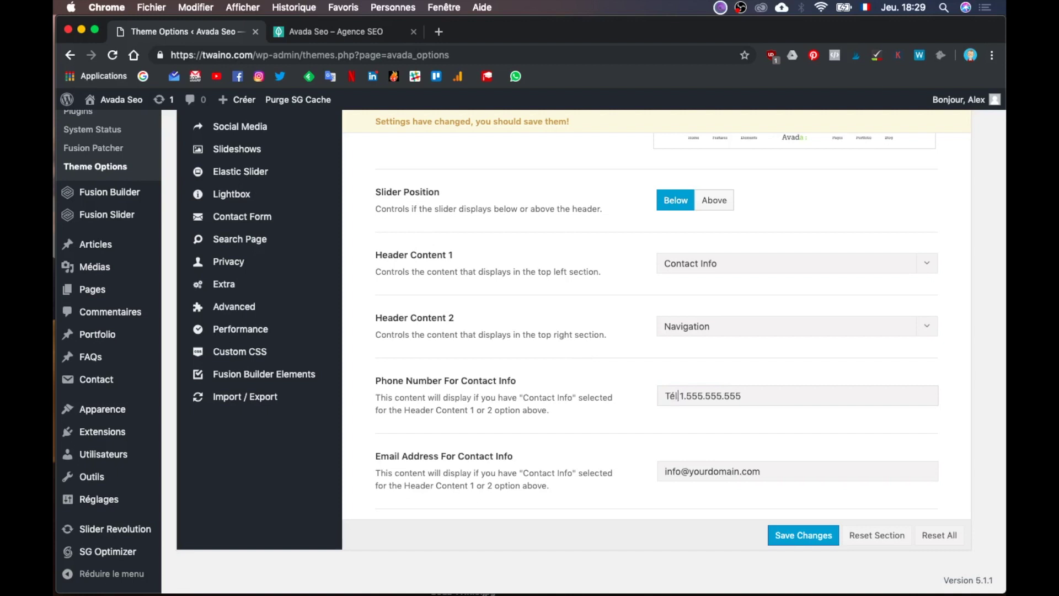
pyautogui.write('e:')
pyautogui.hotkey('shift', 'End')
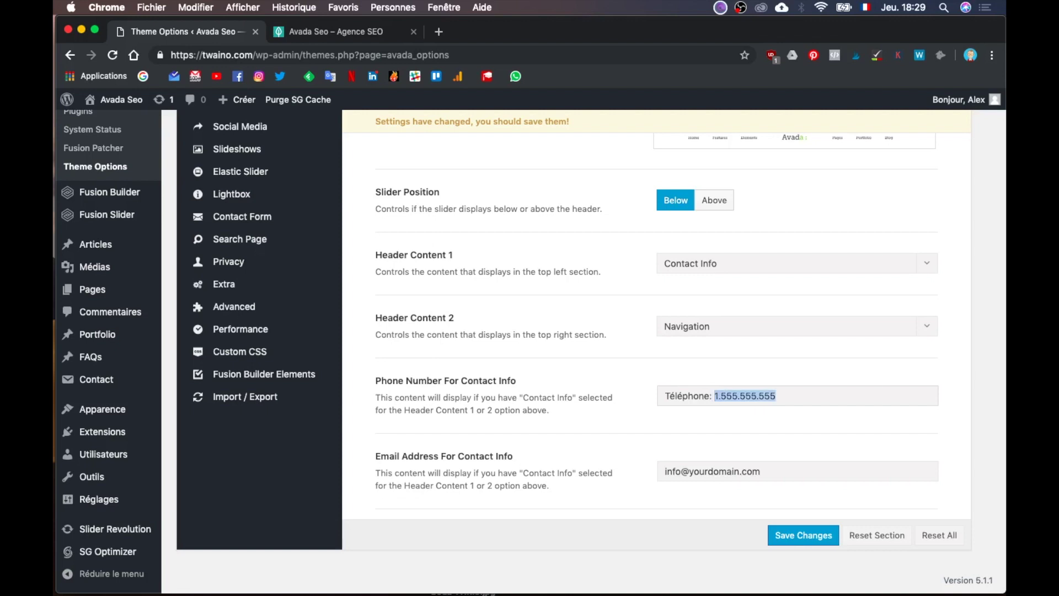
pyautogui.write('XX XX XX XX')
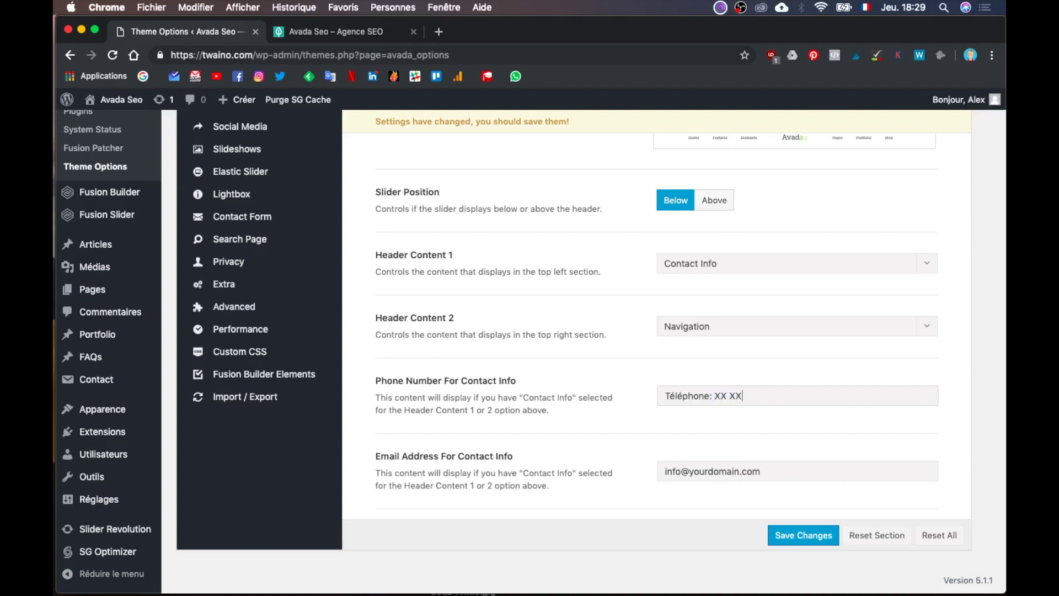
# Step: Replace the placeholder e-mail with the site's contact address and save the header settings
pyautogui.tripleClick(666, 468)
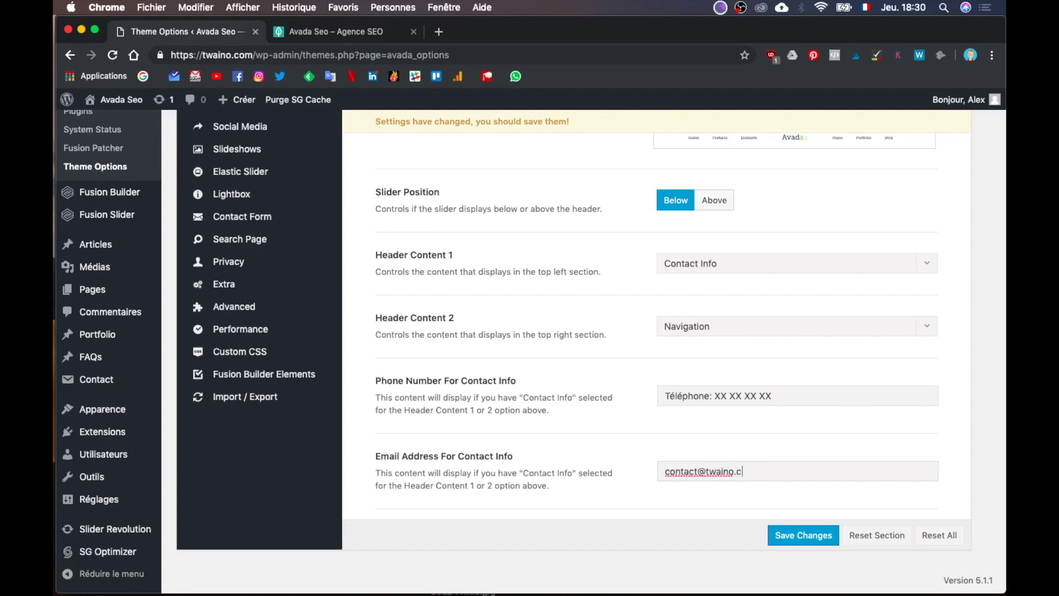
pyautogui.scroll(1, 717, 485)
pyautogui.scroll(-1, 744, 508)
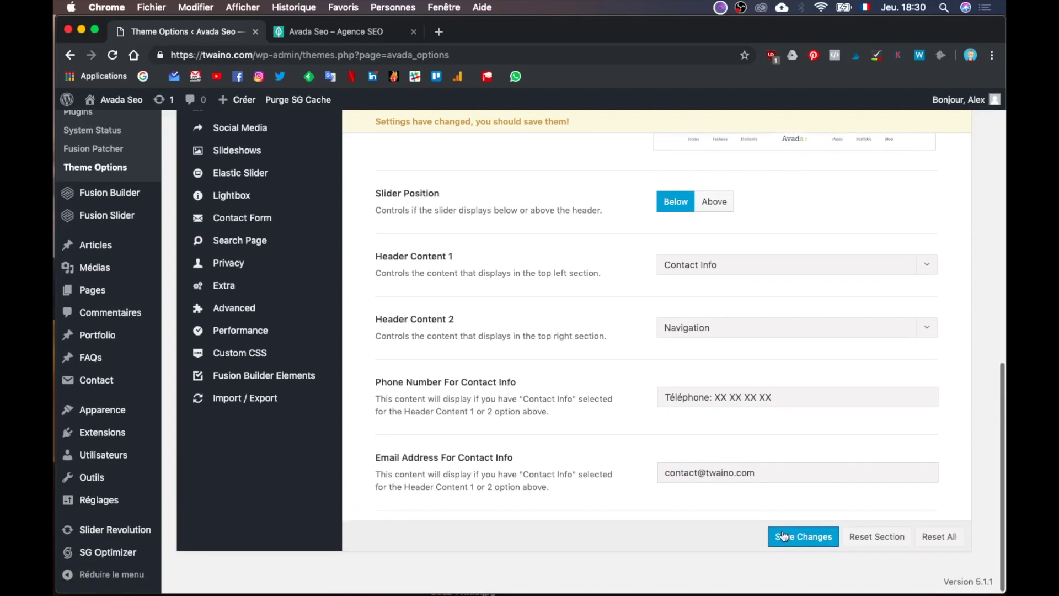
pyautogui.click(799, 538)
pyautogui.scroll(10, 797, 534)
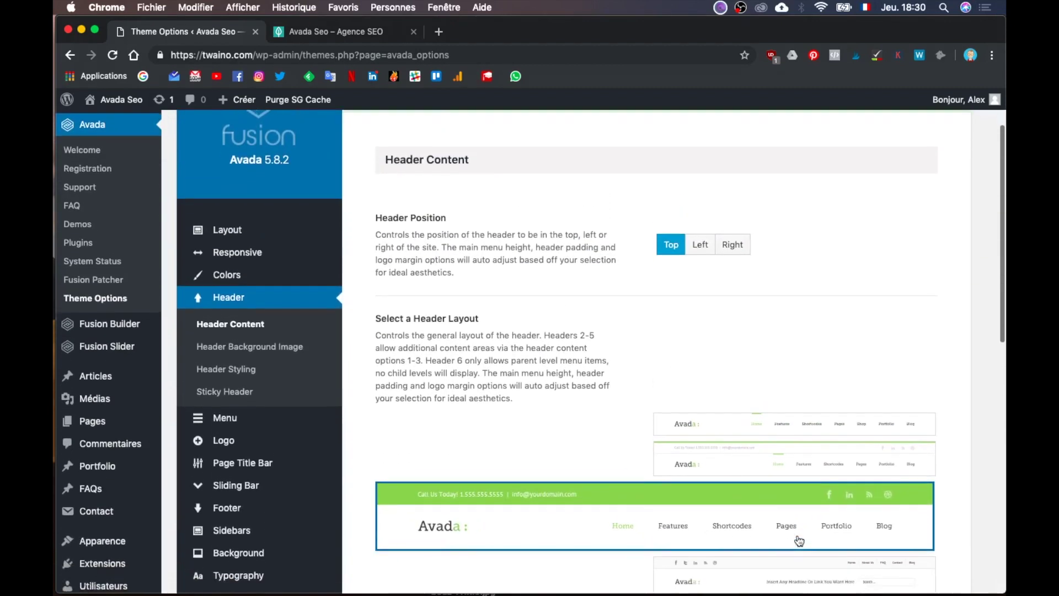
# Step: Review the Header Styling colour options, where Header Top Background Color is already peach
pyautogui.click(263, 322)
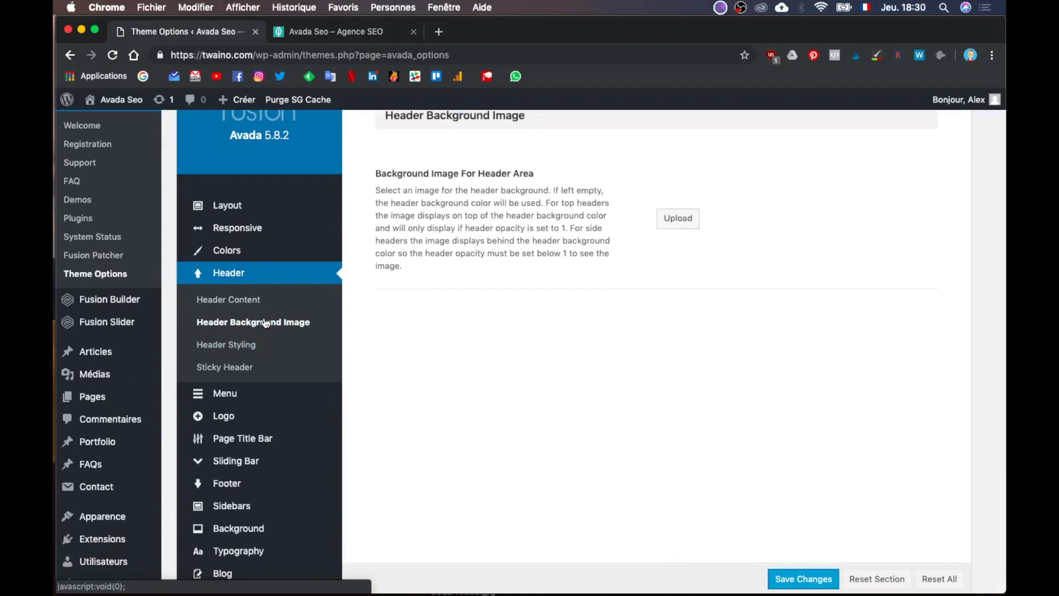
pyautogui.scroll(2, 493, 325)
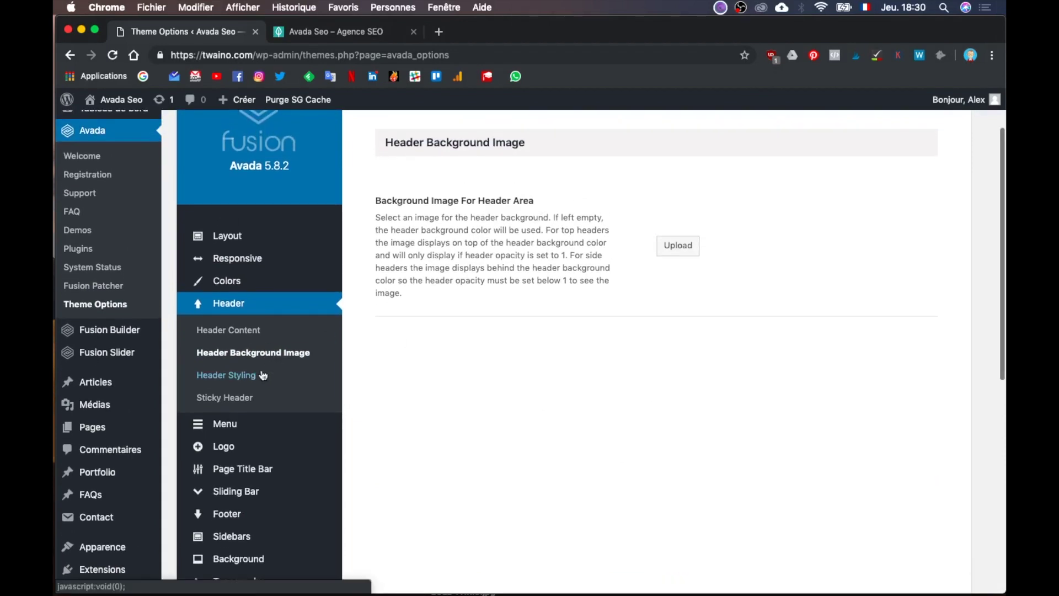
pyautogui.click(263, 371)
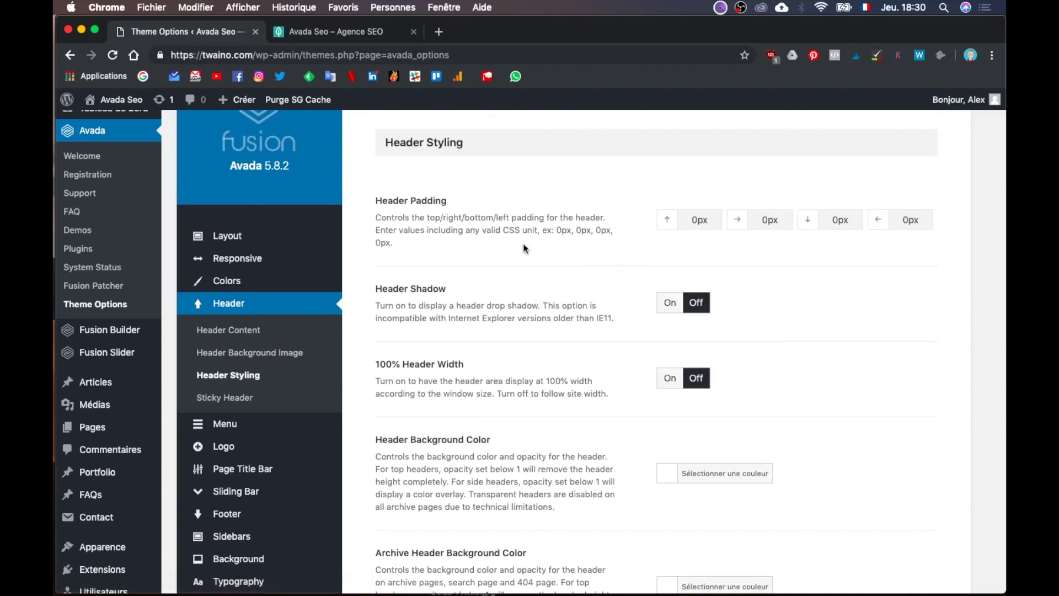
pyautogui.scroll(-5, 529, 265)
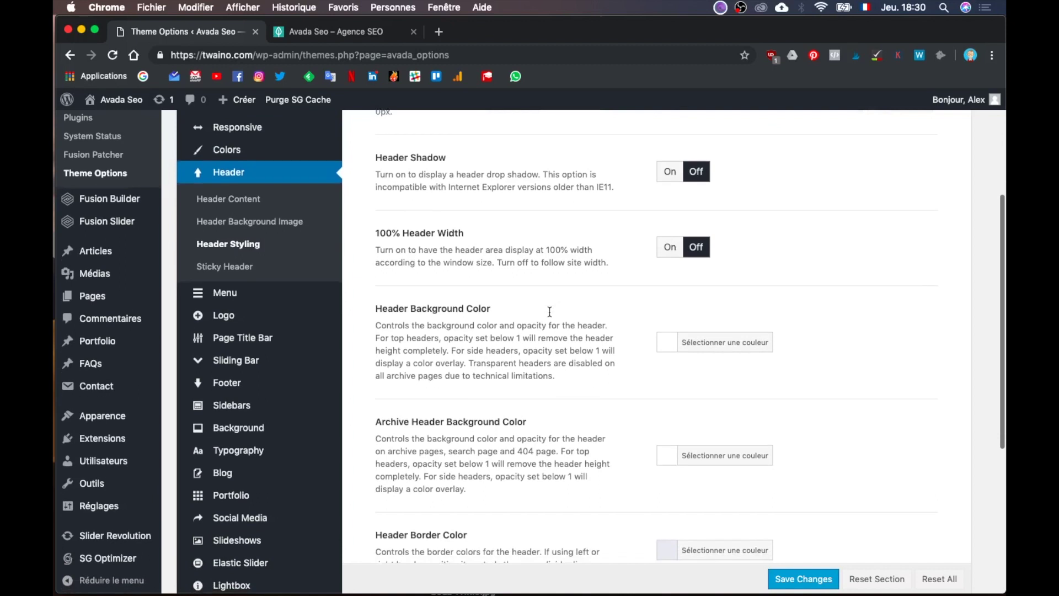
pyautogui.scroll(-6, 549, 311)
pyautogui.scroll(-1, 549, 316)
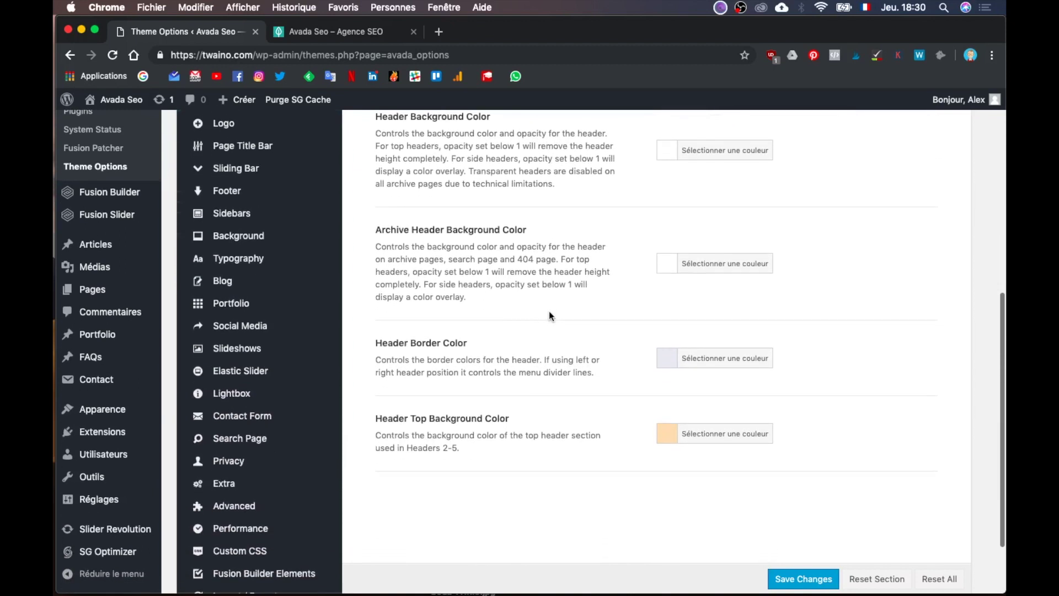
pyautogui.scroll(3, 549, 316)
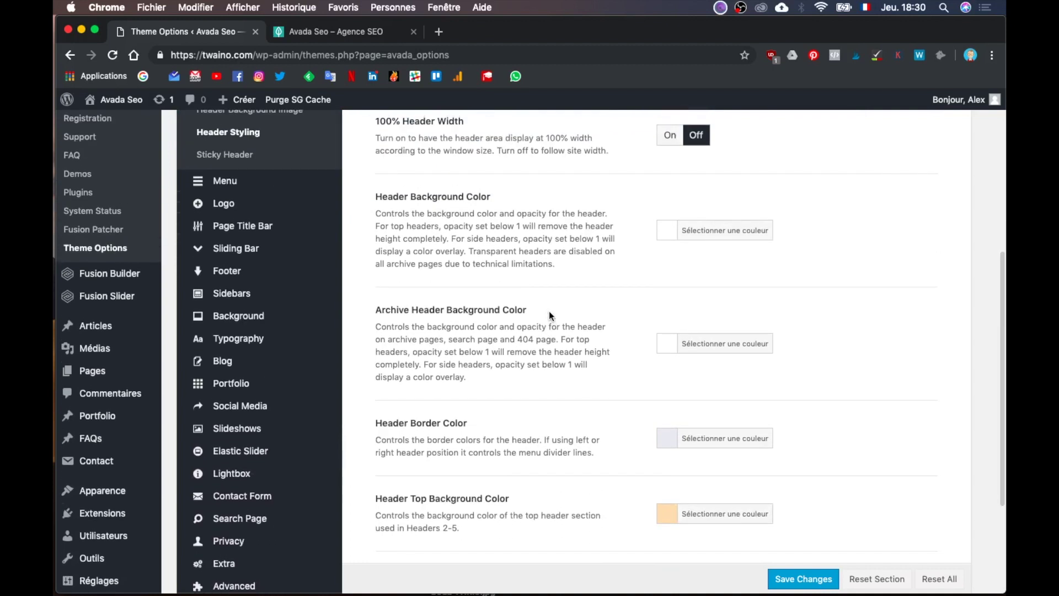
pyautogui.scroll(3, 549, 316)
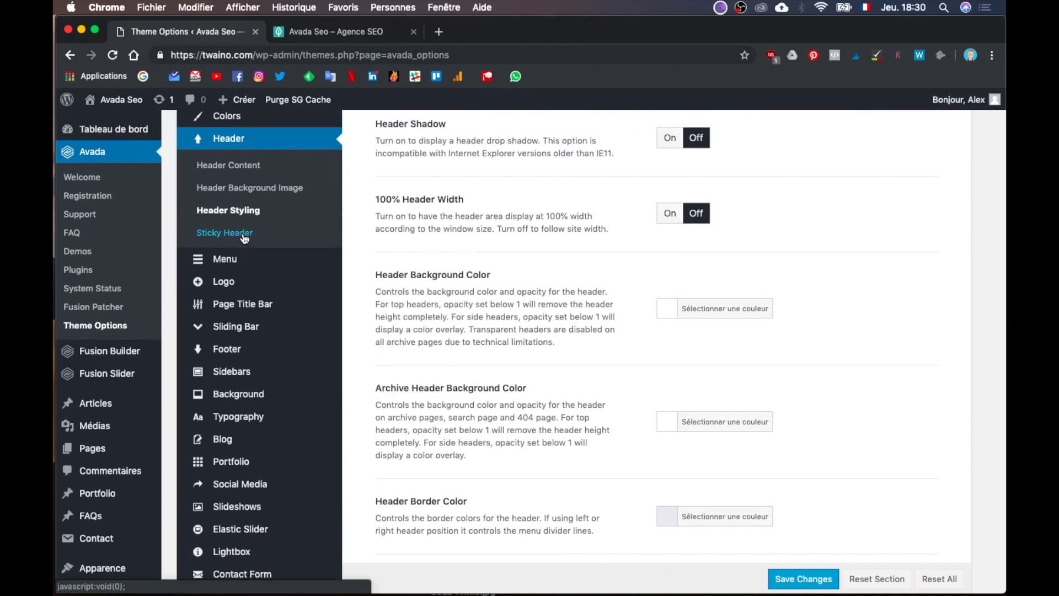
# Step: Turn Sticky Header on under Header > Sticky Header and save the settings
pyautogui.click(244, 236)
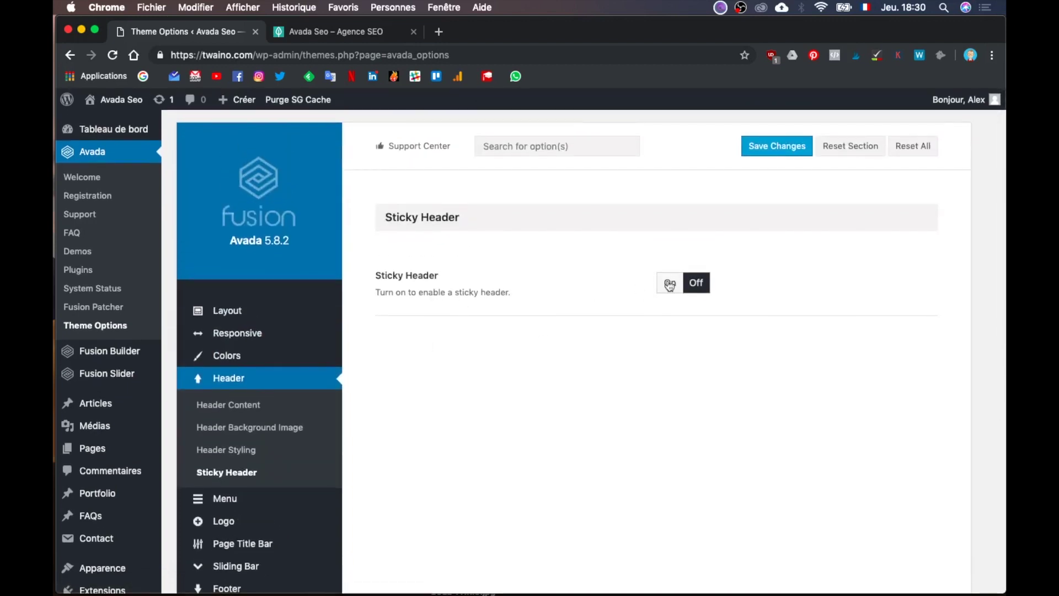
pyautogui.click(674, 283)
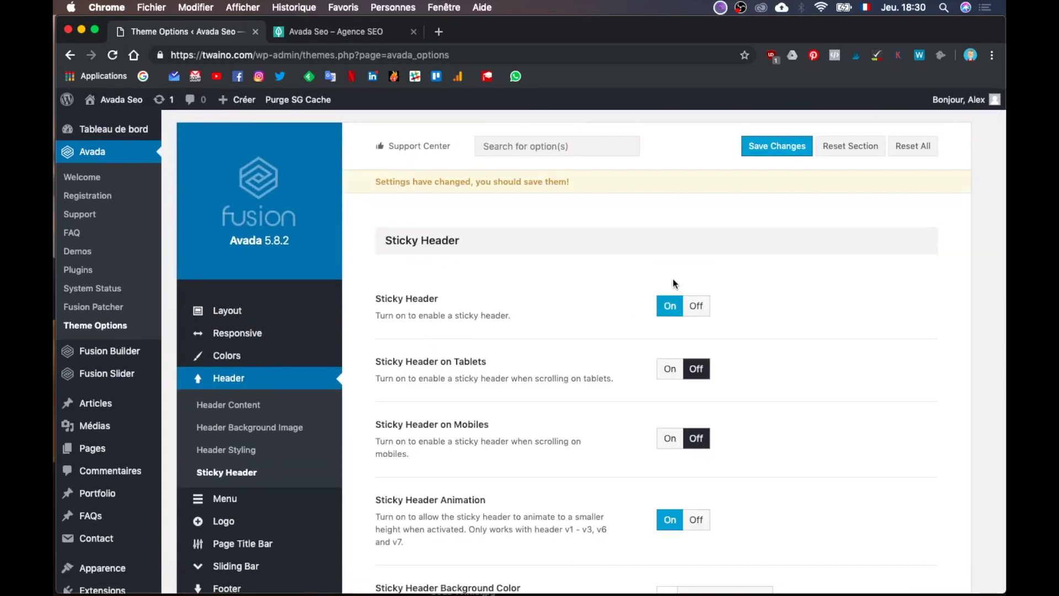
pyautogui.scroll(-2, 754, 386)
pyautogui.scroll(-5, 753, 382)
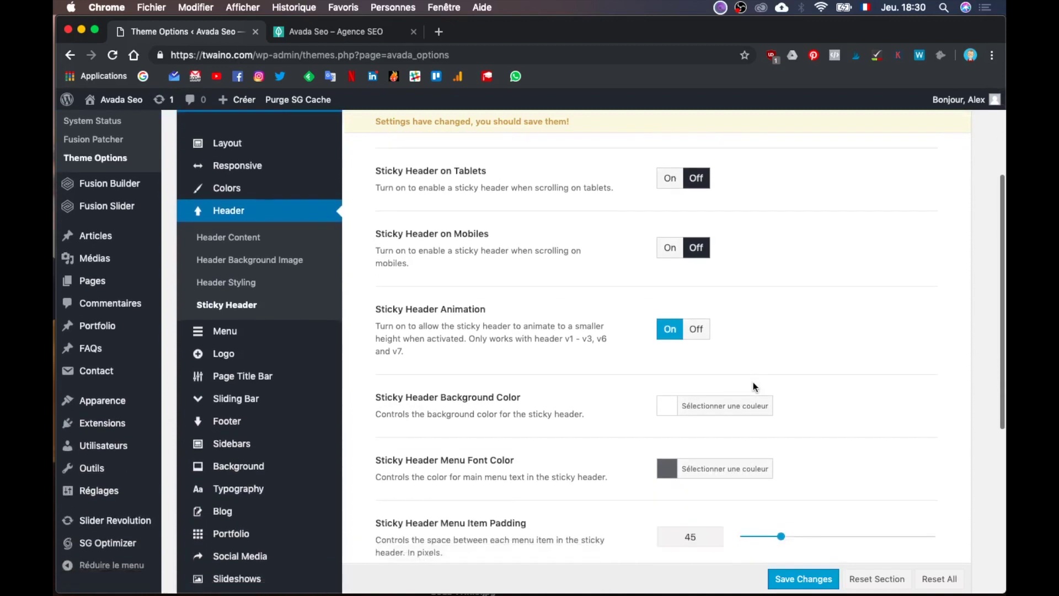
pyautogui.scroll(-4, 753, 382)
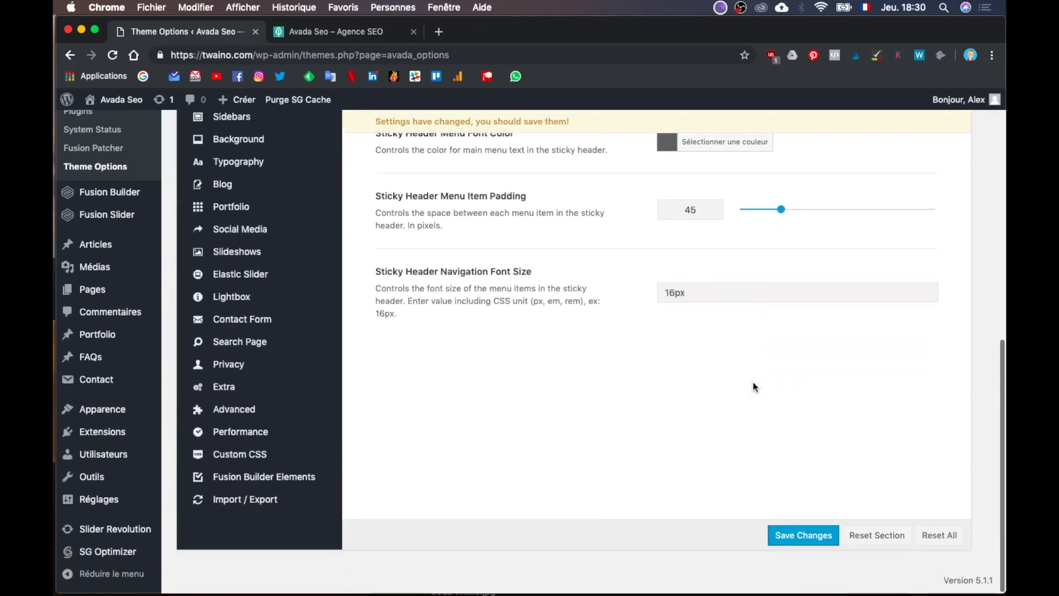
pyautogui.scroll(8, 753, 382)
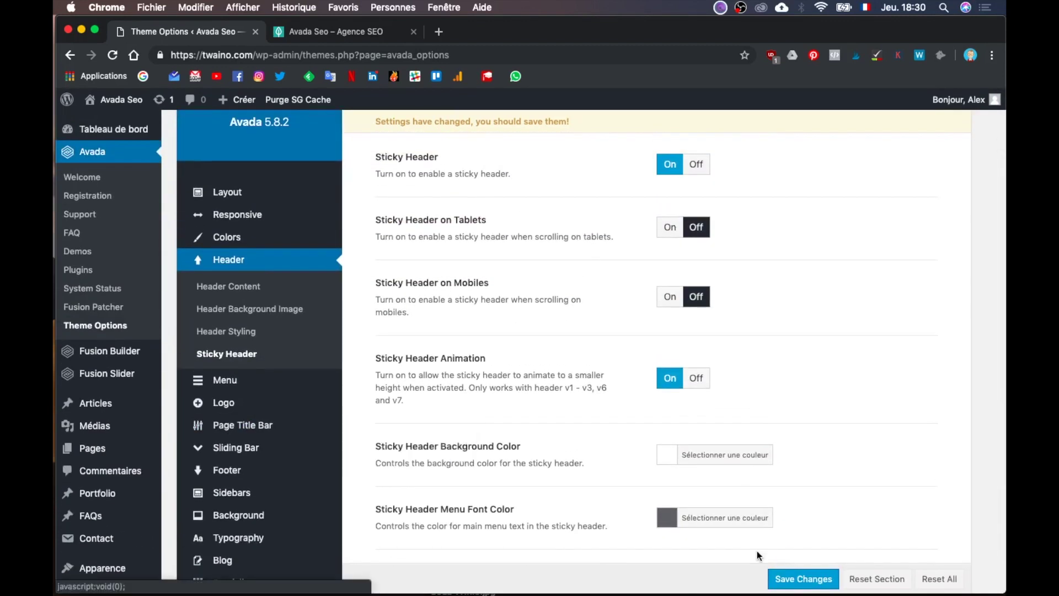
pyautogui.click(797, 579)
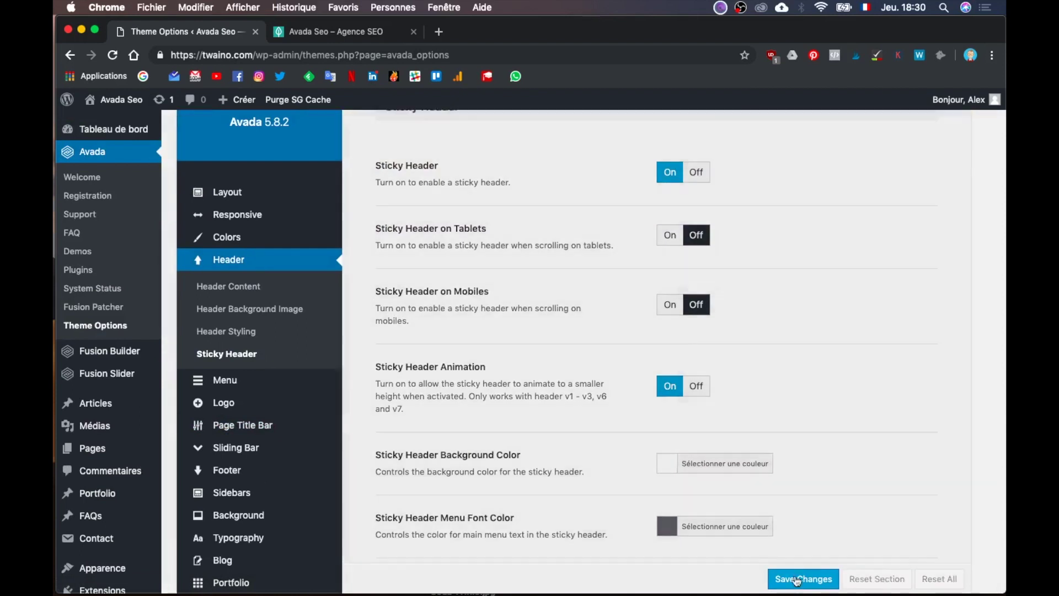
# Step: Reload the live twaino.com homepage in its browser tab
pyautogui.click(340, 38)
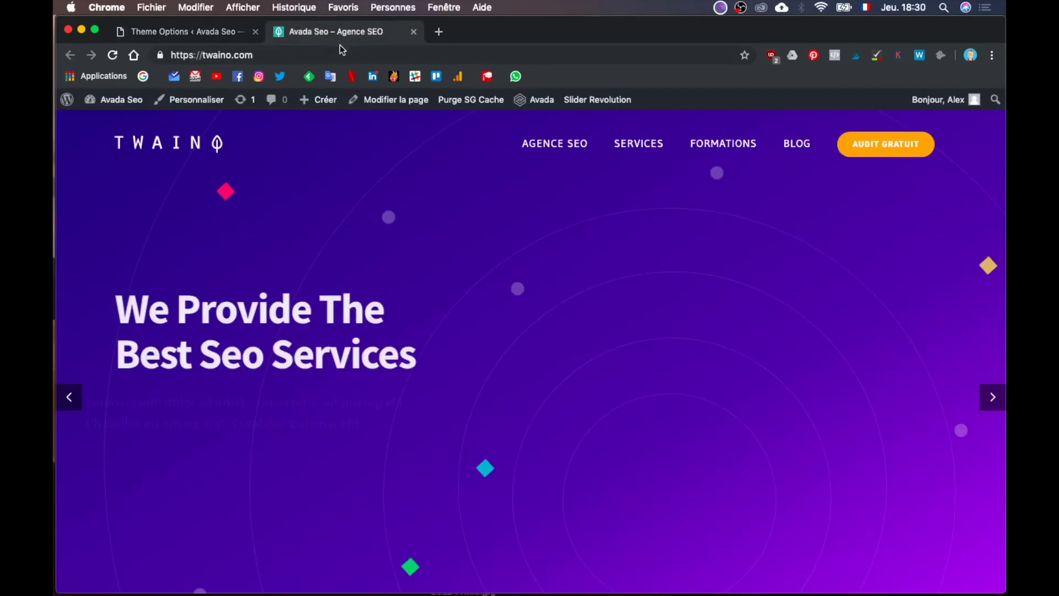
pyautogui.click(338, 53)
pyautogui.press('Return')
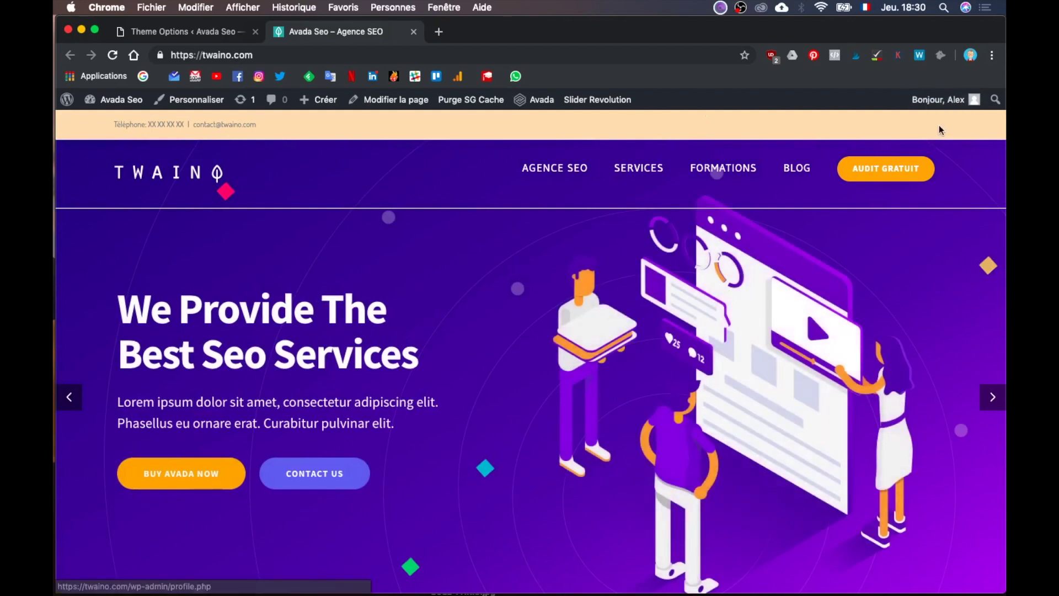
# Step: Return from the live site to Avada Theme Options and open Header > Header Content
pyautogui.click(204, 32)
pyautogui.scroll(1, 559, 386)
pyautogui.scroll(1, 558, 386)
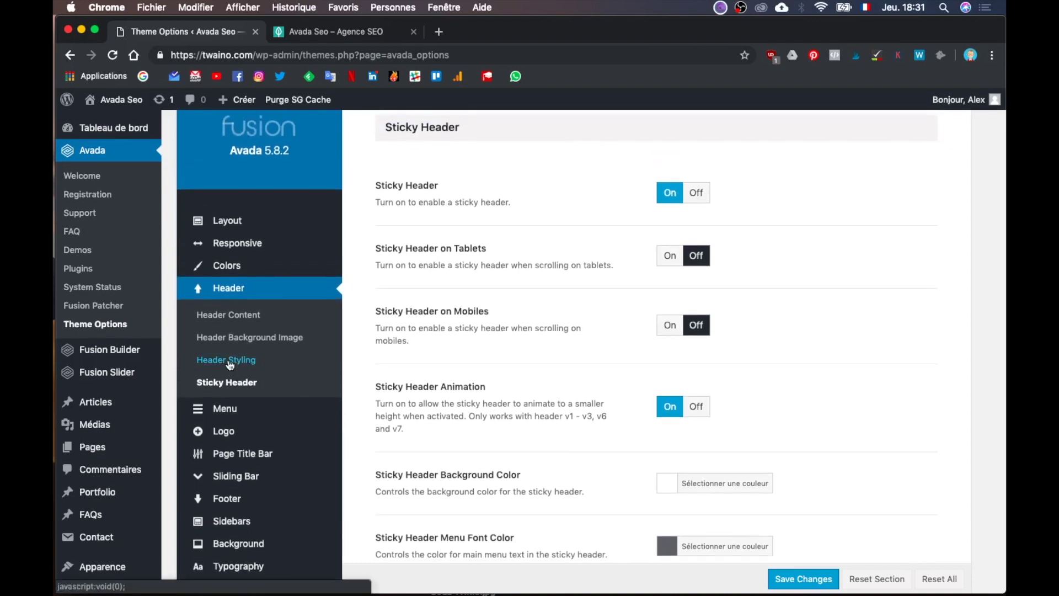
pyautogui.click(246, 320)
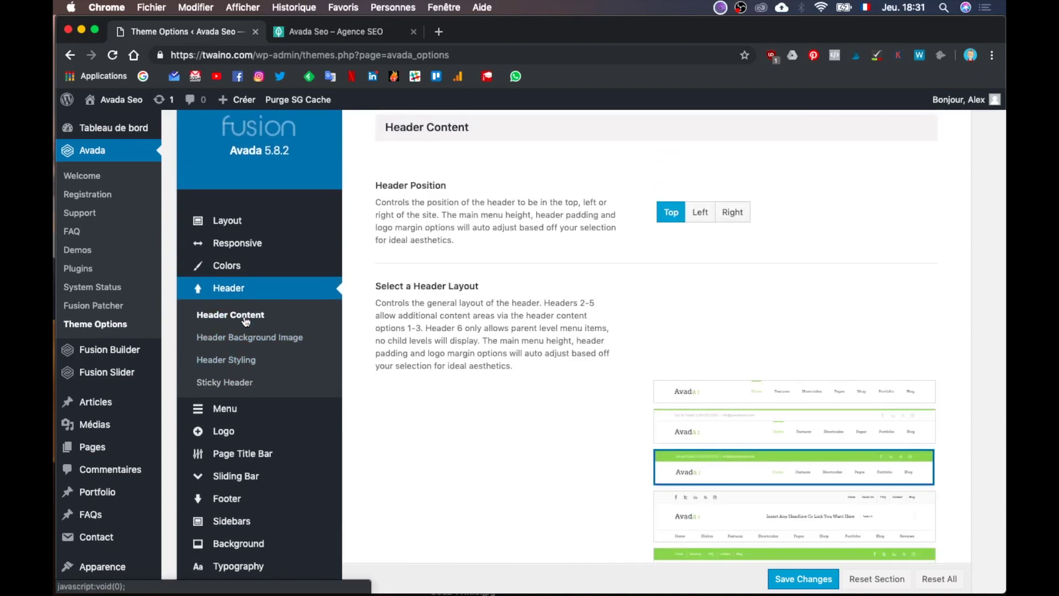
# Step: Set the Header Content 2 dropdown to Social Links
pyautogui.scroll(-10, 511, 438)
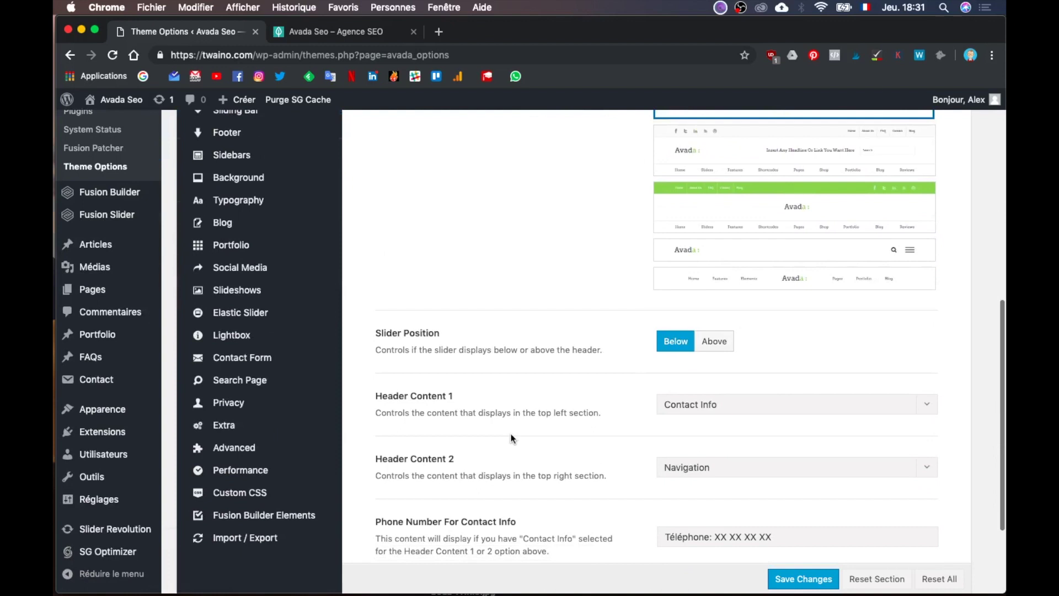
pyautogui.scroll(-3, 510, 439)
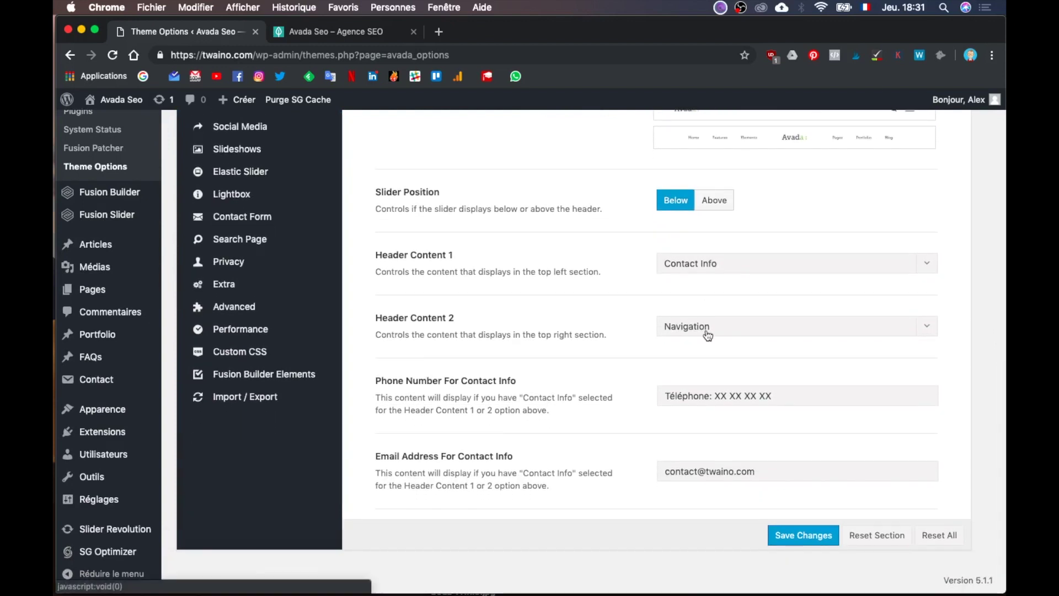
pyautogui.click(707, 333)
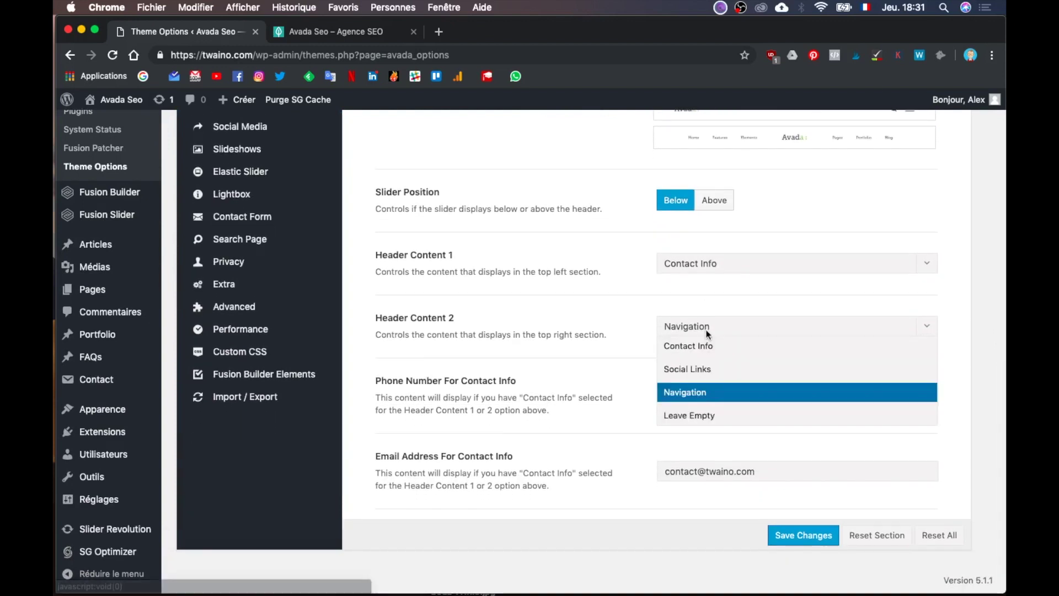
pyautogui.click(713, 368)
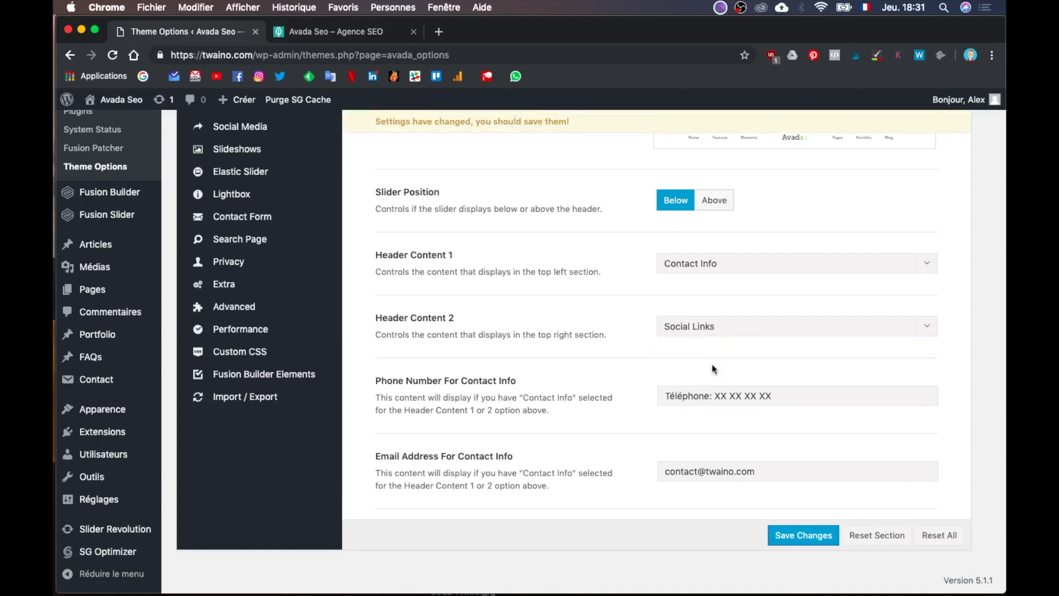
pyautogui.scroll(3, 712, 369)
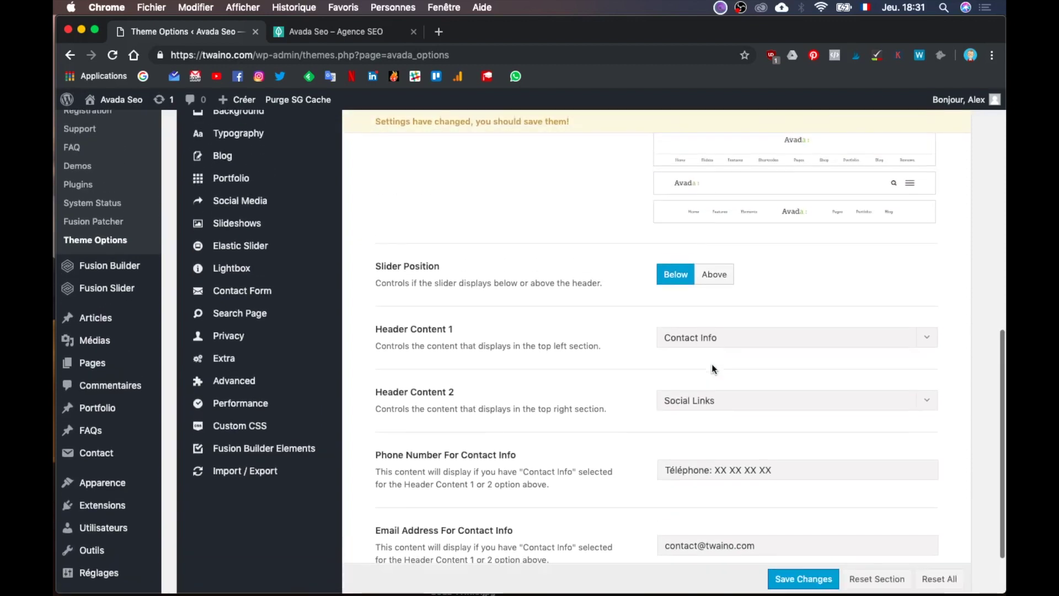
pyautogui.scroll(-3, 712, 364)
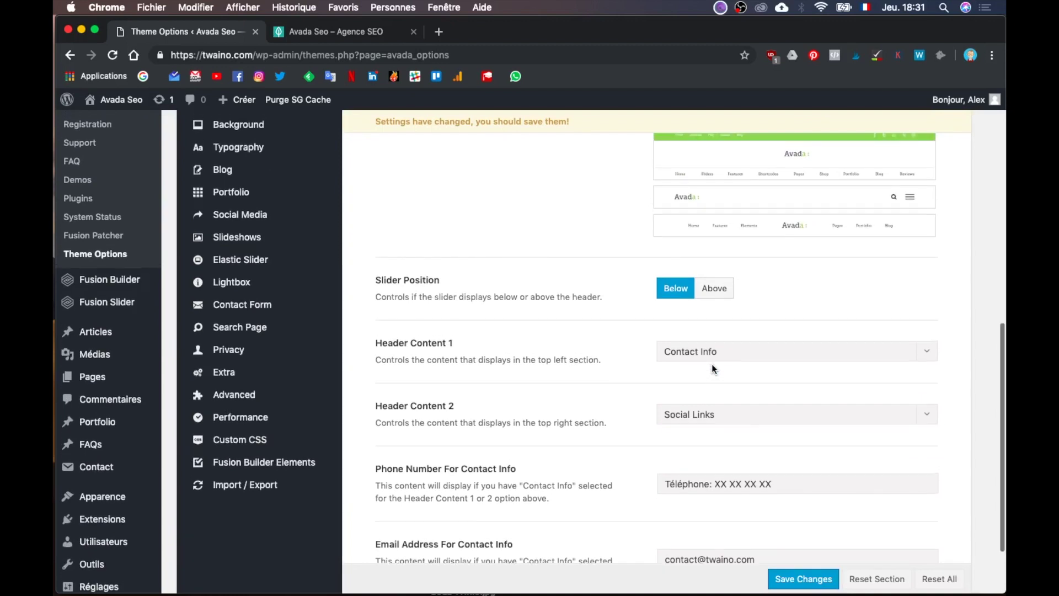
# Step: Save the header content change and reload the live twaino.com homepage
pyautogui.click(800, 540)
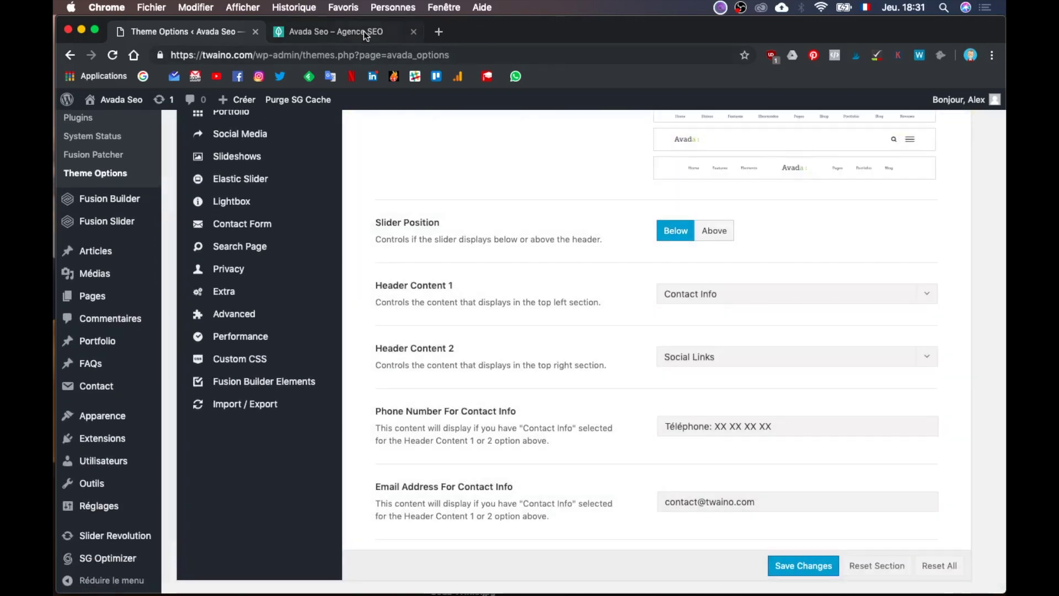
pyautogui.click(363, 31)
pyautogui.press('super+r')
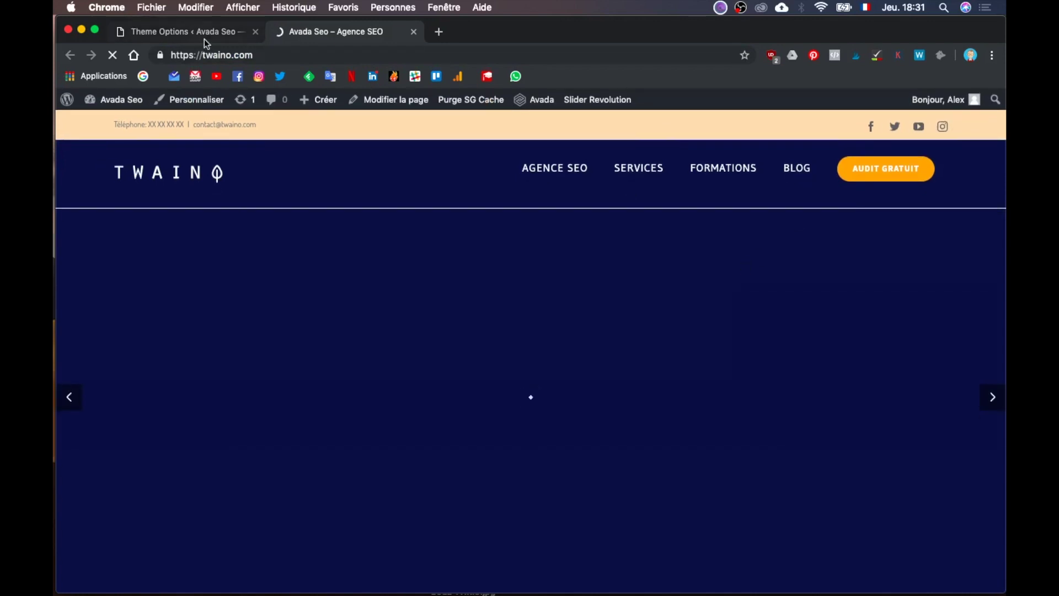
# Step: Compare the top bar's new social icons with the Illustrator mockup, then return to Theme Options
pyautogui.hotkey('ctrl', 'Up')
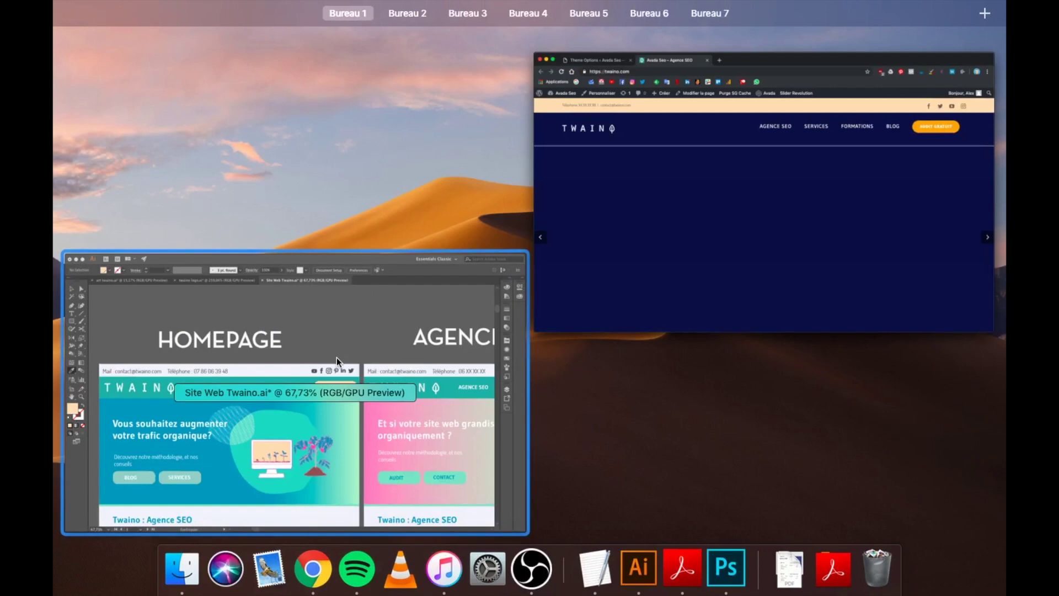
pyautogui.click(336, 357)
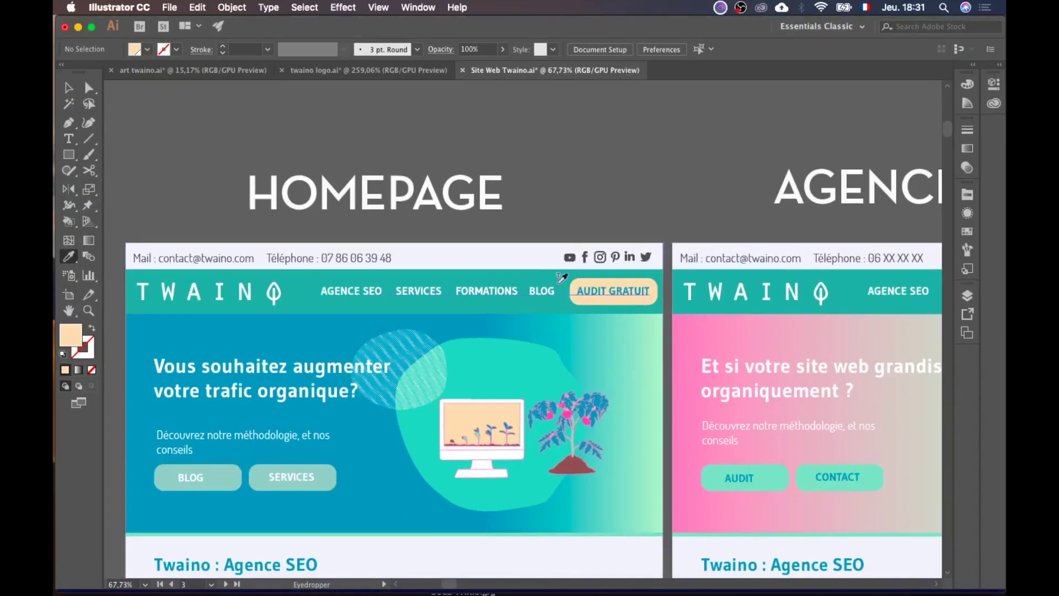
pyautogui.hotkey('ctrl', 'Up')
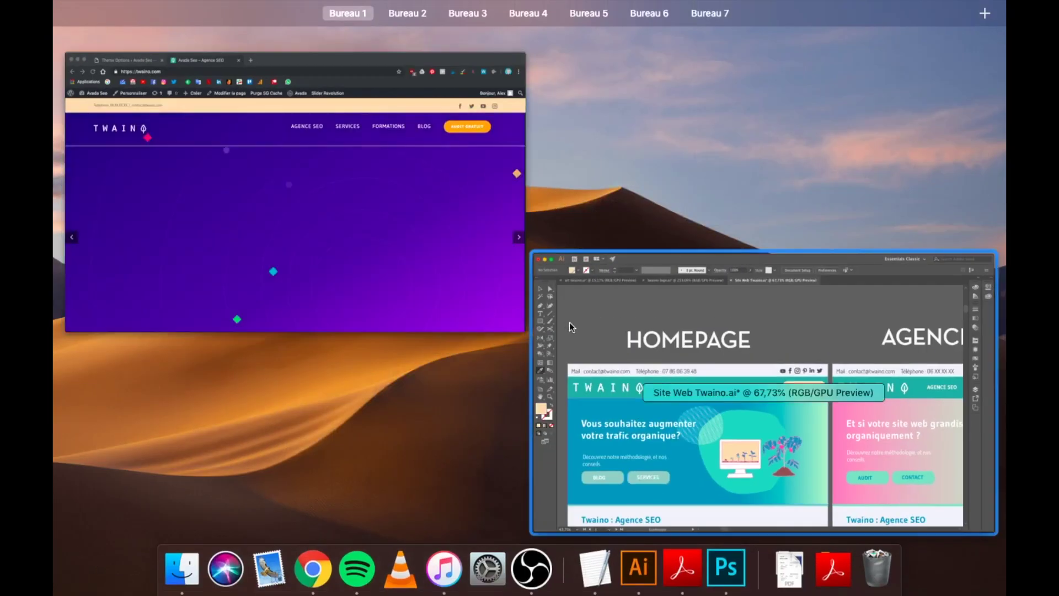
pyautogui.click(462, 196)
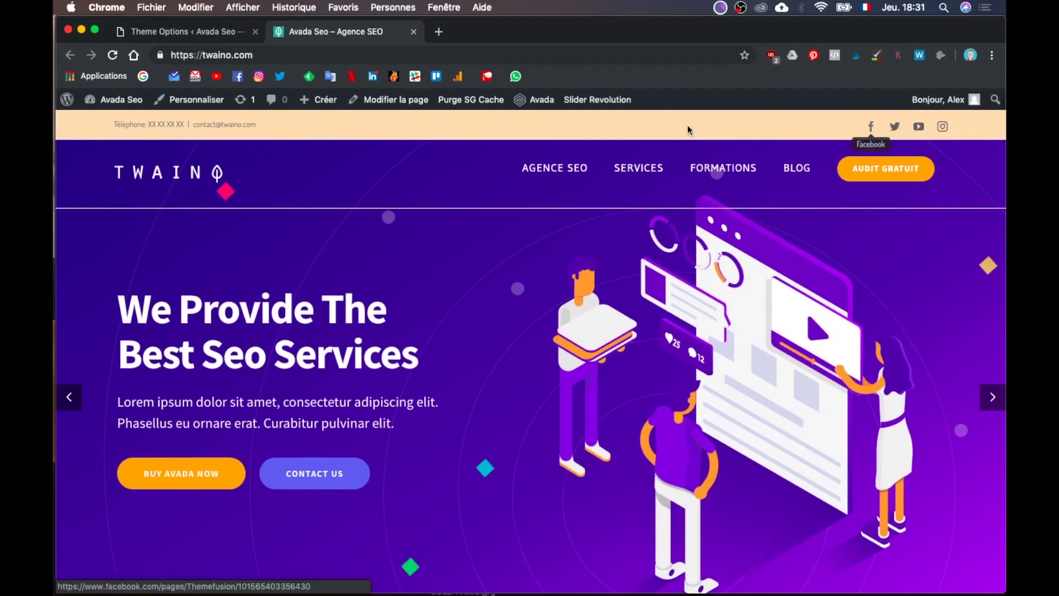
pyautogui.click(224, 32)
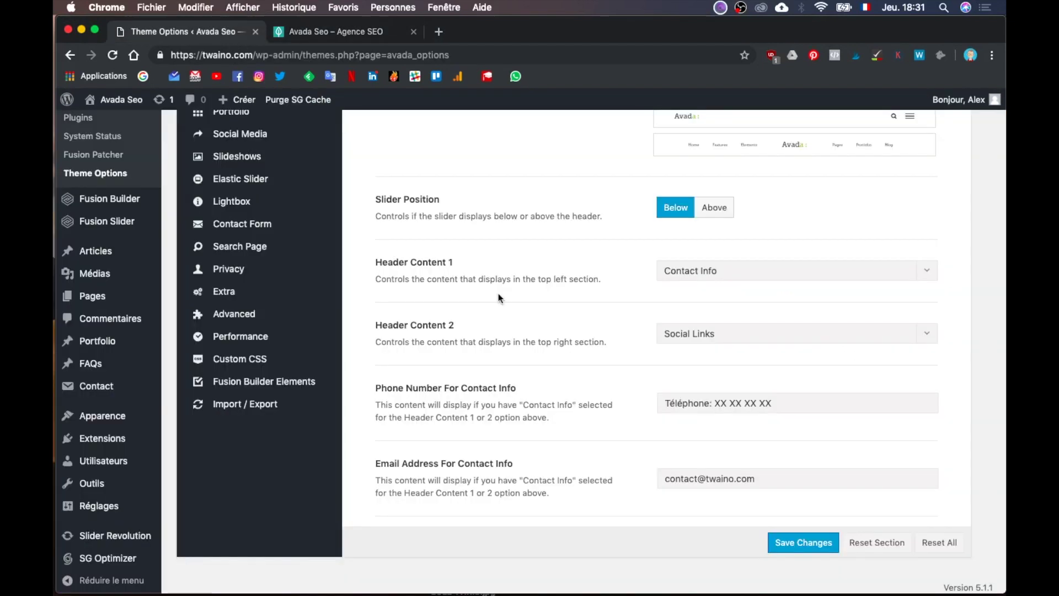
# Step: Open the Header Top Background Color picker, currently #ffddb3, under Header Styling
pyautogui.scroll(3, 498, 298)
pyautogui.scroll(-3, 498, 298)
pyautogui.scroll(10, 498, 292)
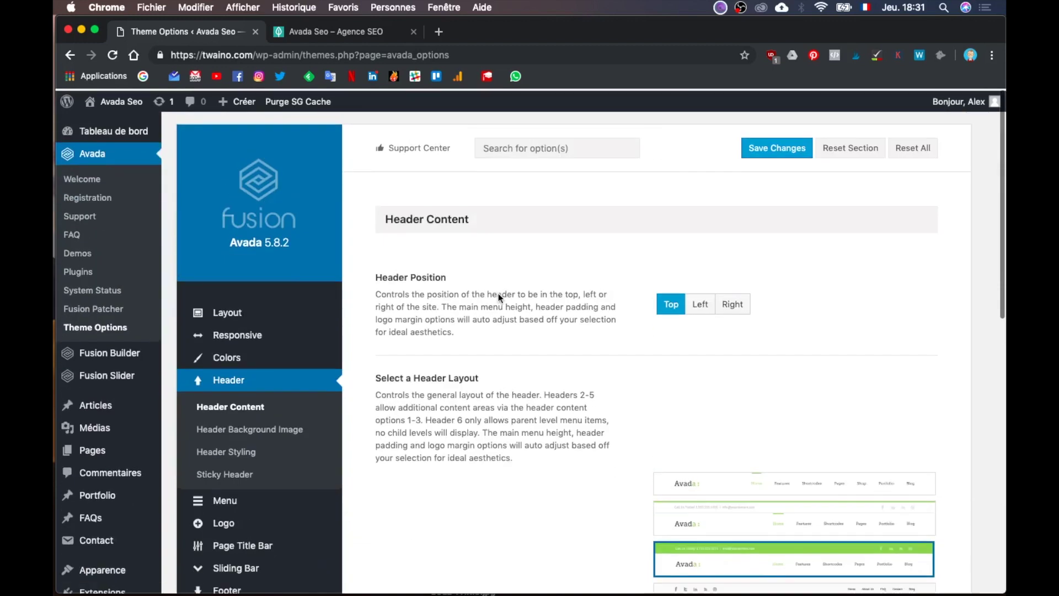
pyautogui.click(244, 427)
pyautogui.scroll(-3, 528, 407)
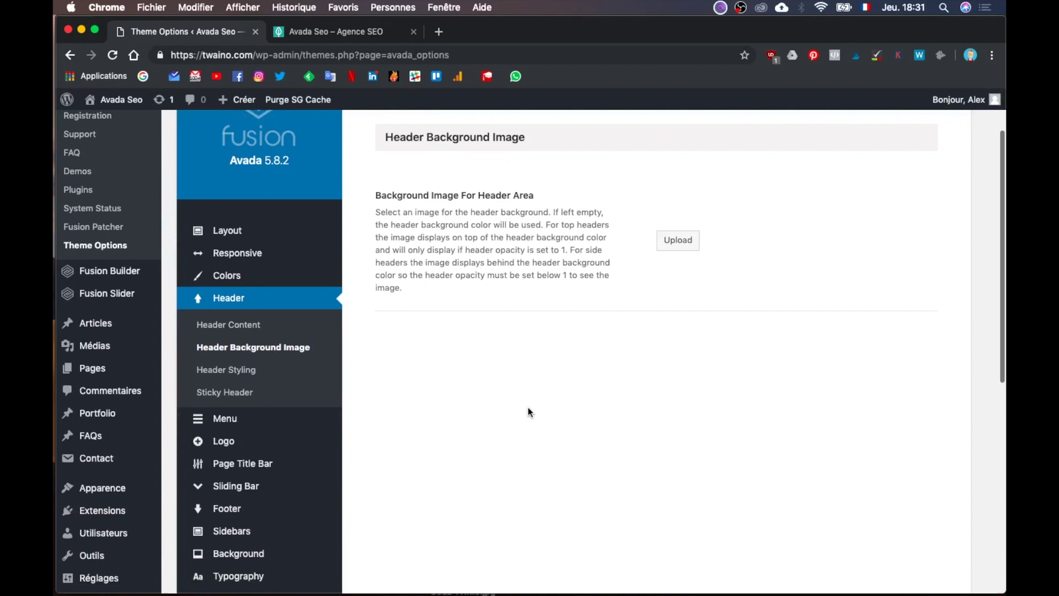
pyautogui.click(267, 380)
pyautogui.scroll(-15, 438, 388)
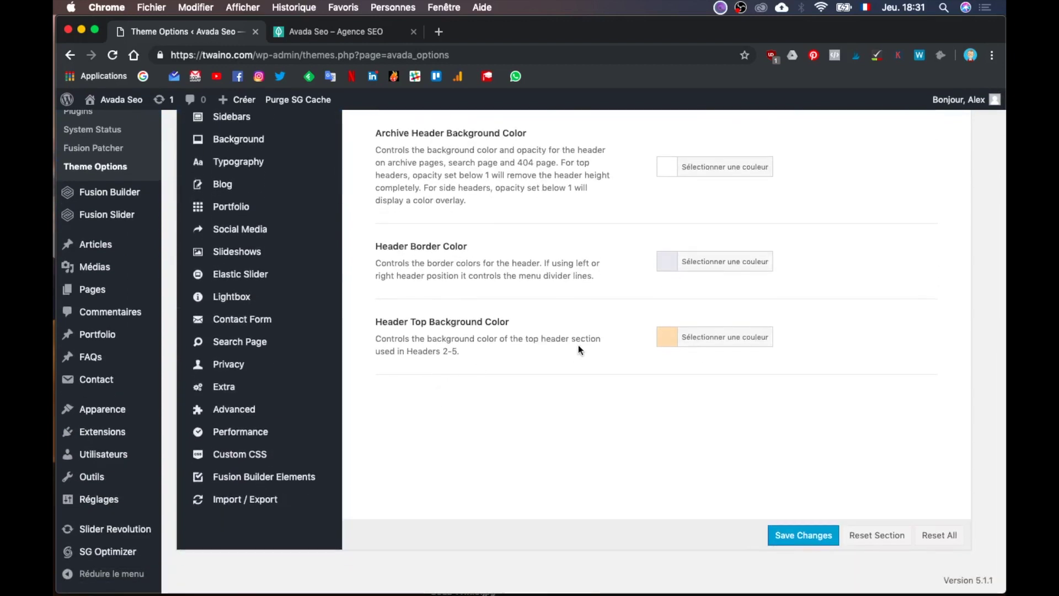
pyautogui.click(712, 344)
pyautogui.hotkey('ctrl', 'Up')
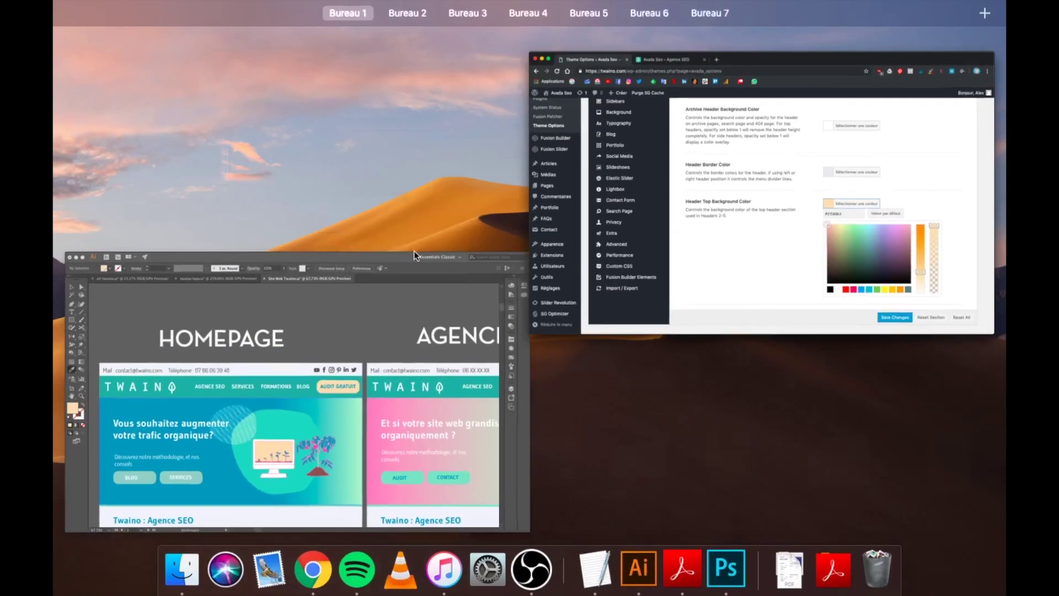
# Step: Eyedrop the mockup's pale top-bar colour in Illustrator and read its hex, F2F4FC
pyautogui.click(344, 316)
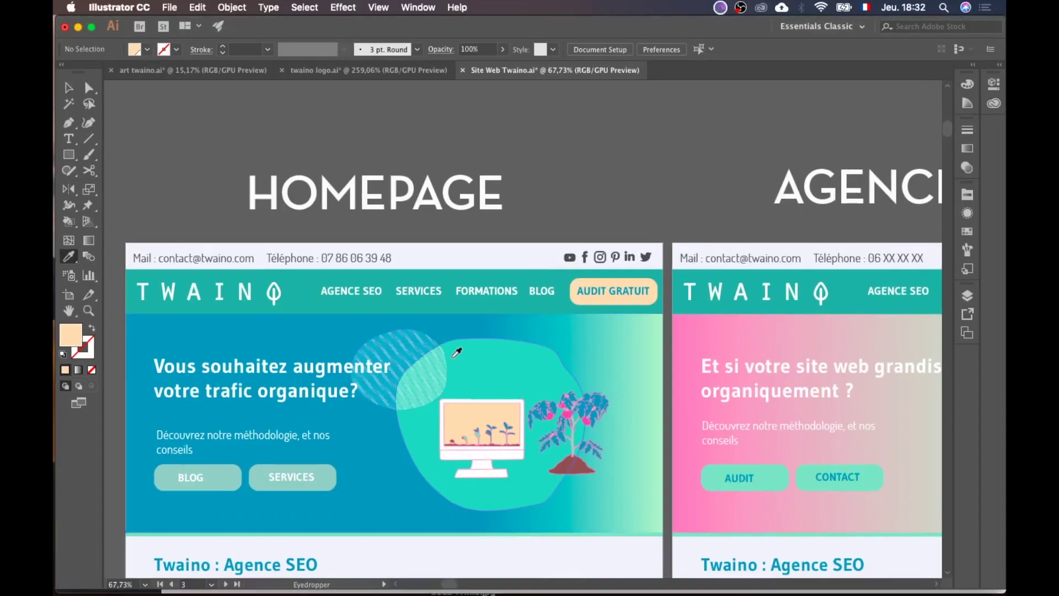
pyautogui.click(468, 248)
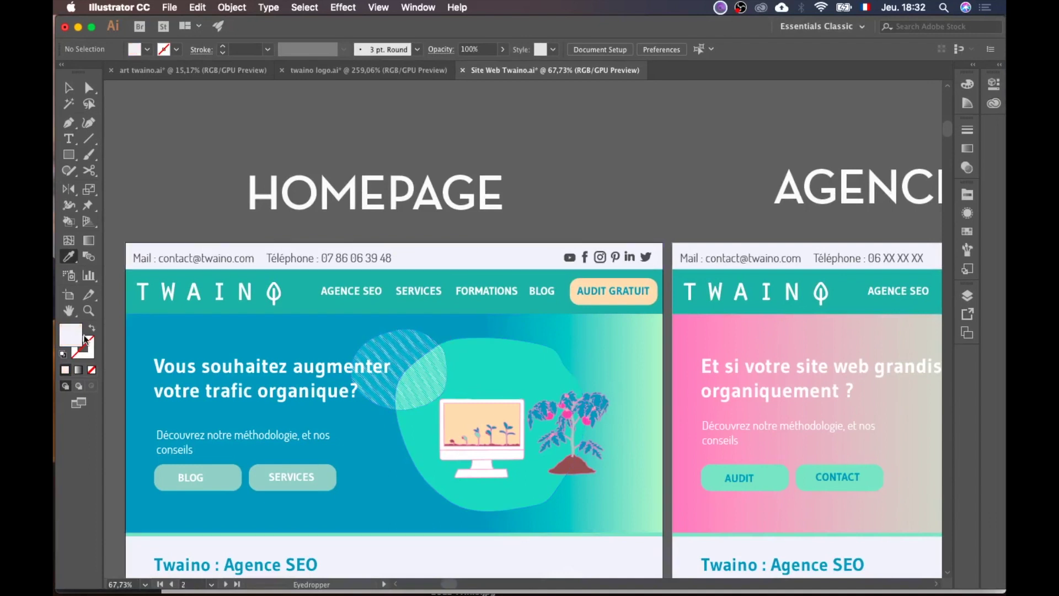
pyautogui.doubleClick(76, 333)
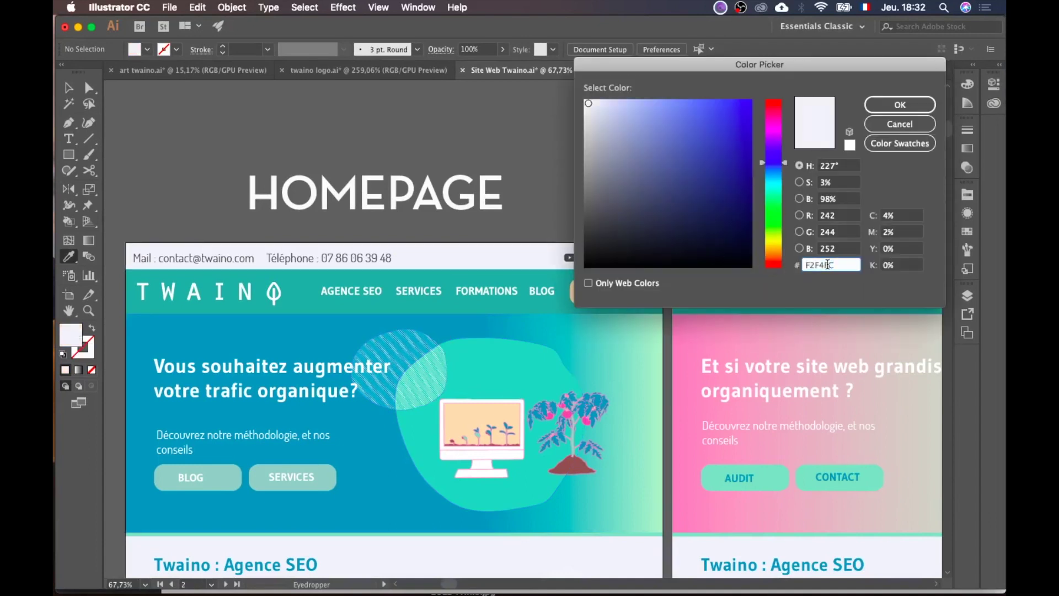
pyautogui.click(900, 105)
pyautogui.hotkey('ctrl', 'Up')
pyautogui.click(360, 240)
# Step: Save #f2f4fc as Header Top Background Color, then open the white Header Background Color picker
pyautogui.tripleClick(697, 349)
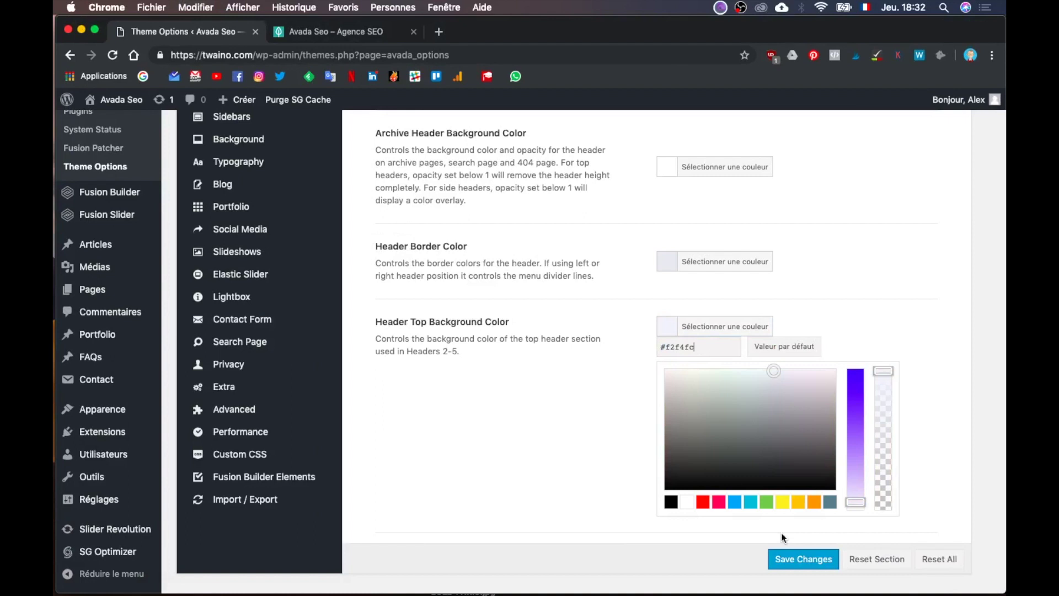
pyautogui.click(796, 560)
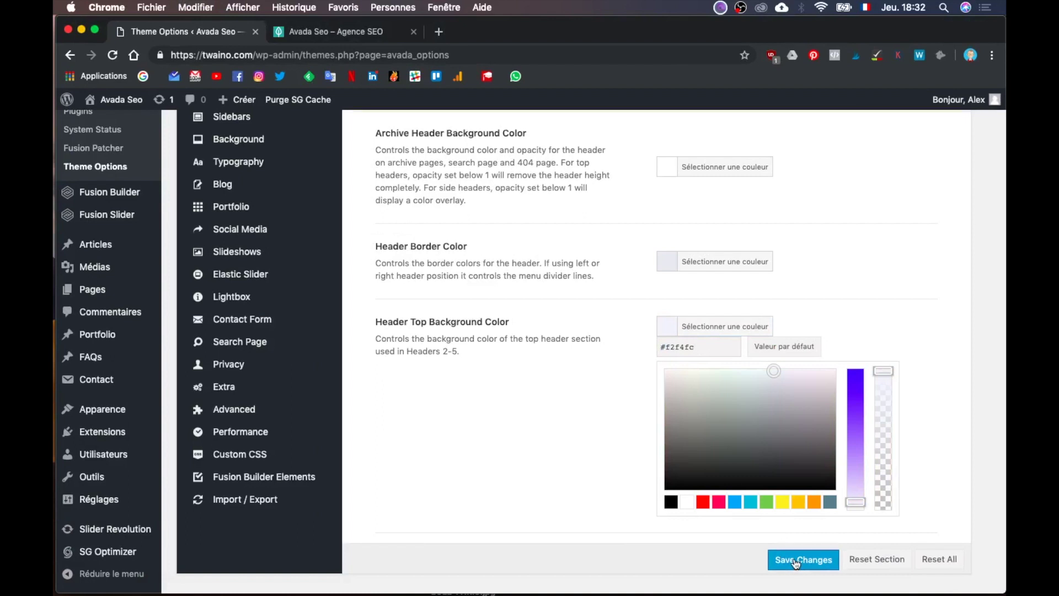
pyautogui.scroll(5, 797, 416)
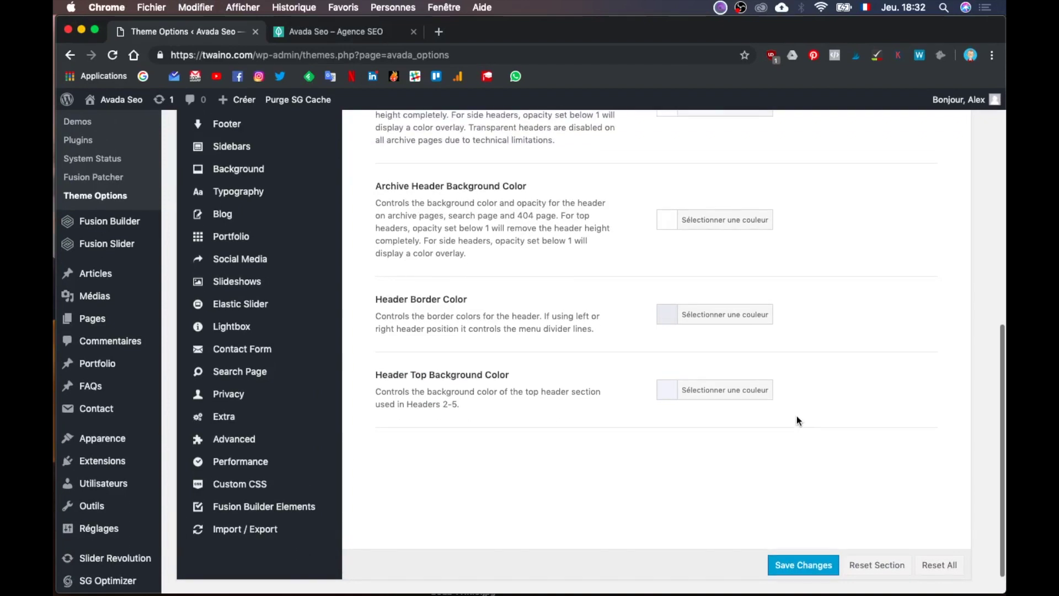
pyautogui.scroll(2, 796, 419)
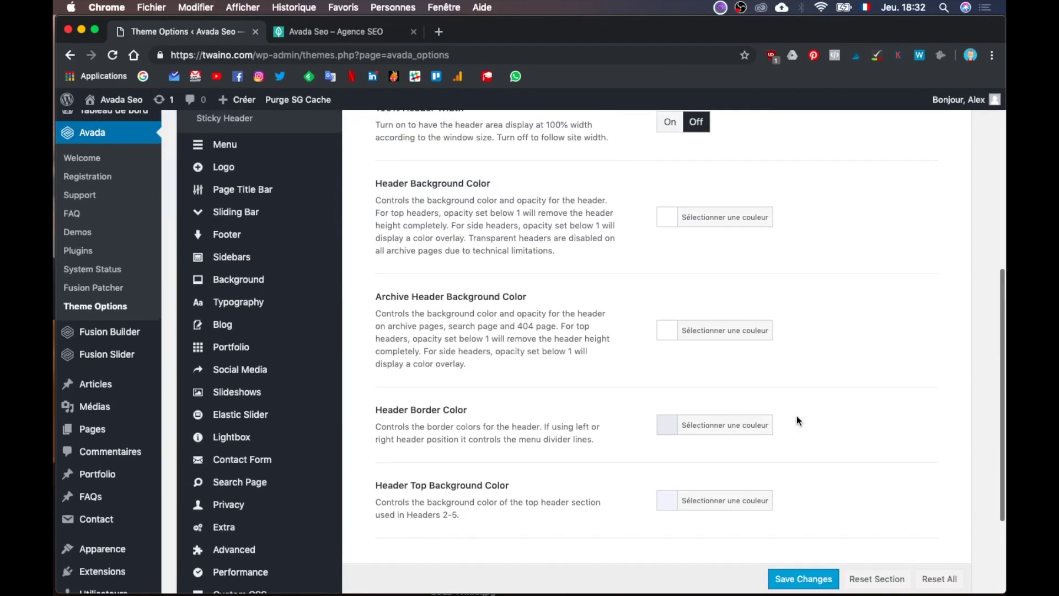
pyautogui.scroll(1, 796, 420)
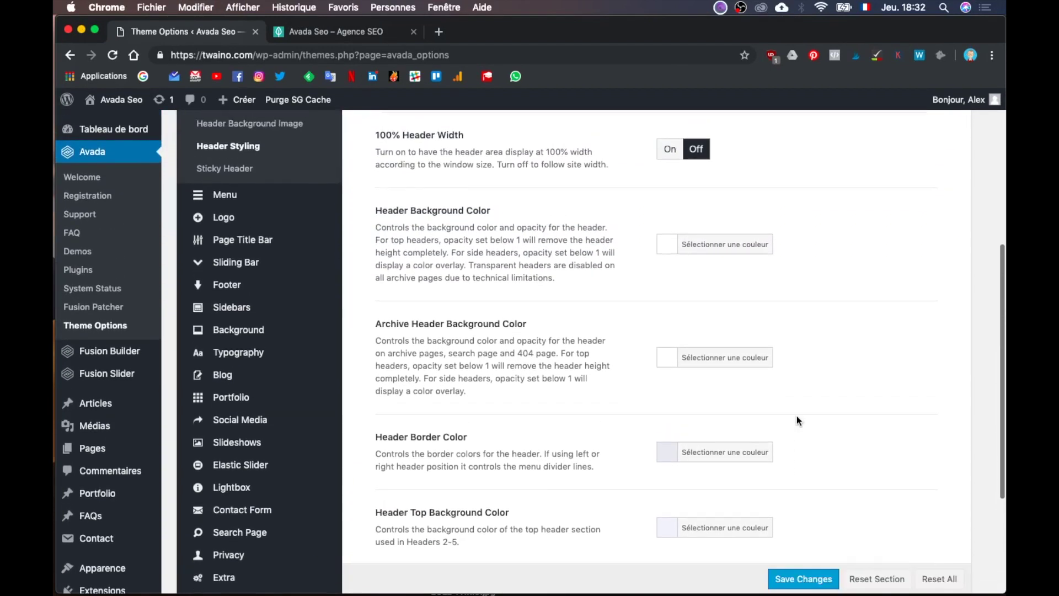
pyautogui.click(726, 248)
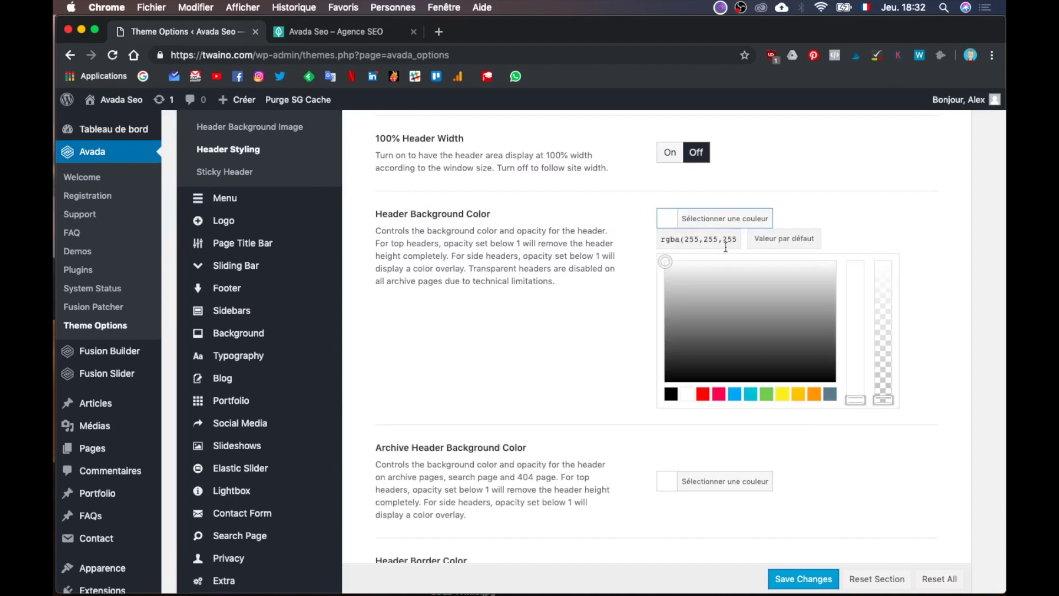
pyautogui.hotkey('ctrl', 'Up')
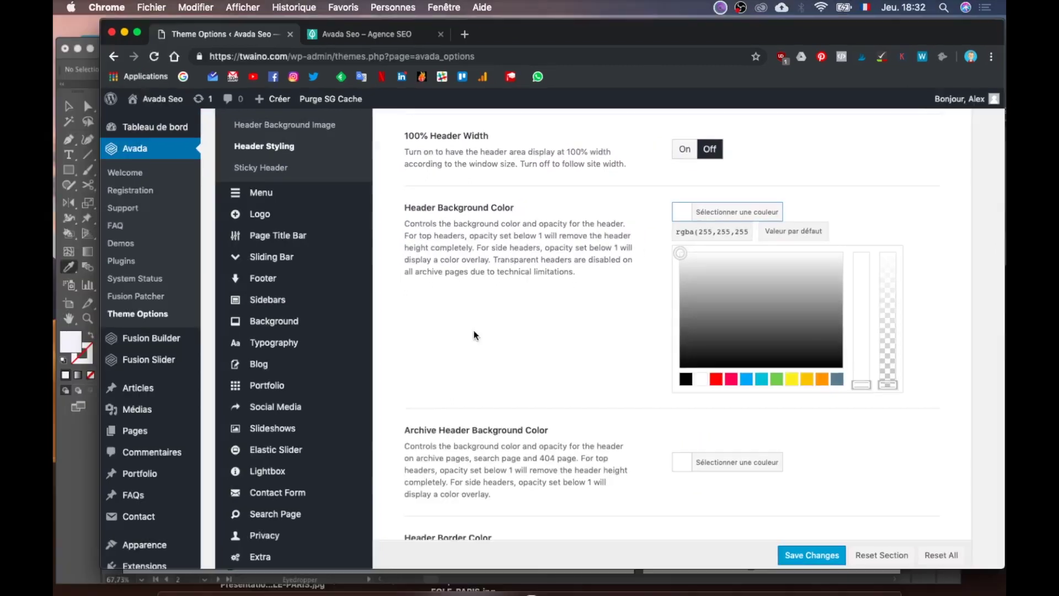
# Step: Eyedrop the mockup header's teal in Illustrator and read its hex, 56AEA4
pyautogui.click(429, 396)
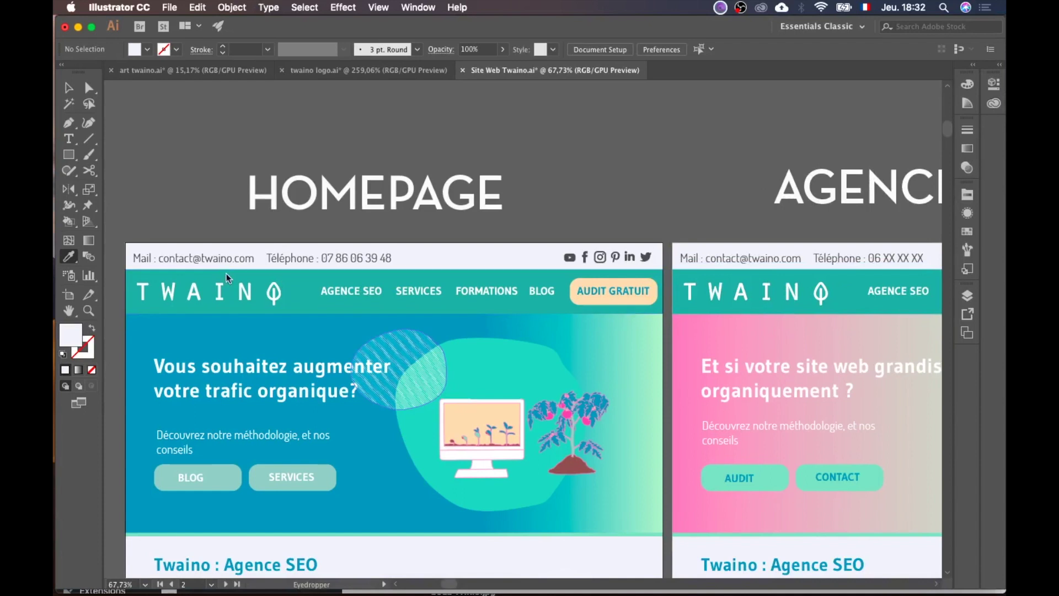
pyautogui.click(312, 280)
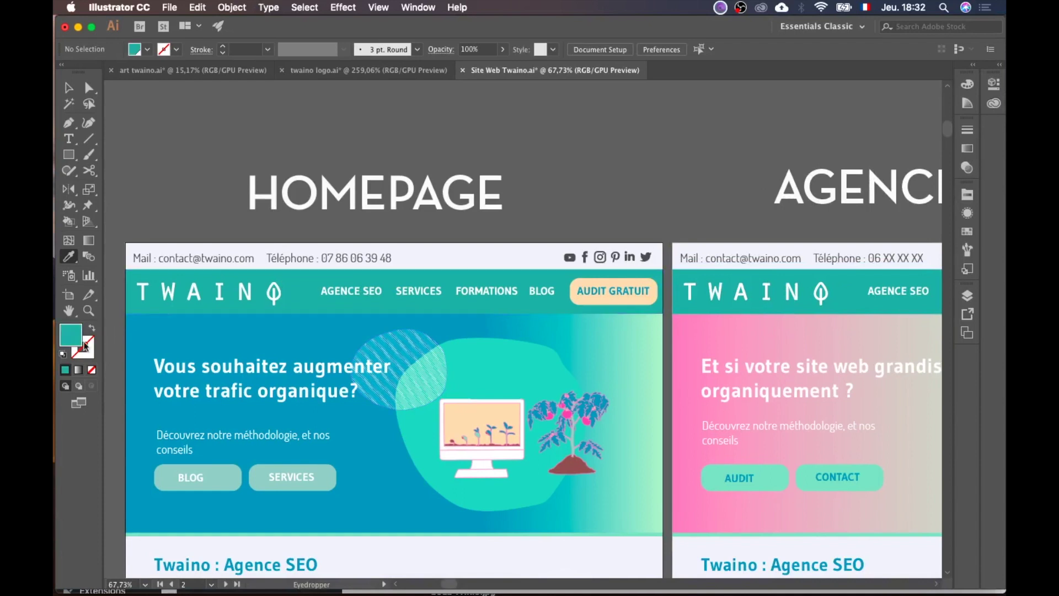
pyautogui.doubleClick(65, 343)
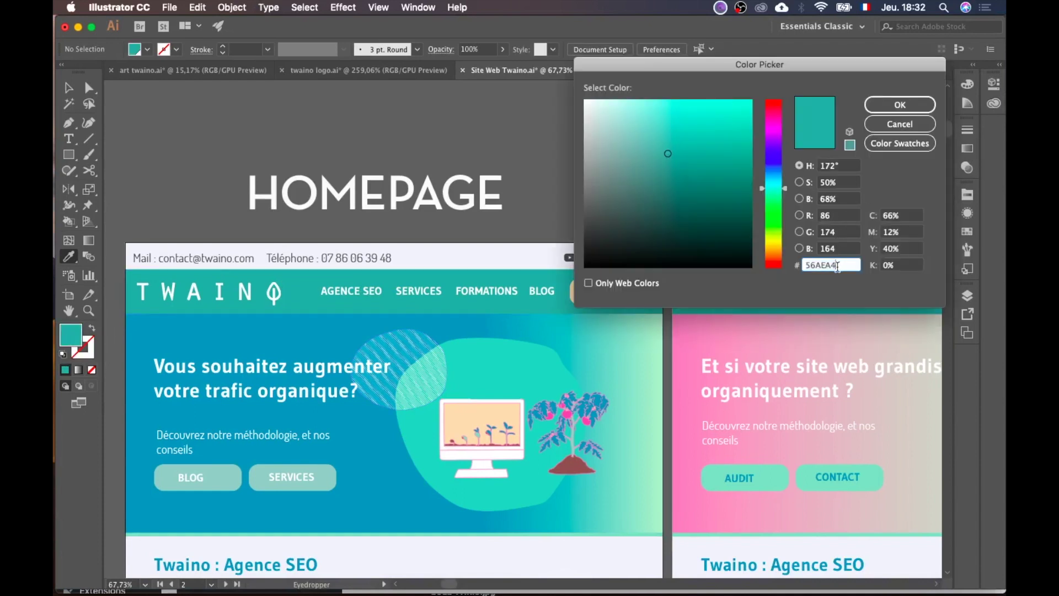
pyautogui.click(900, 104)
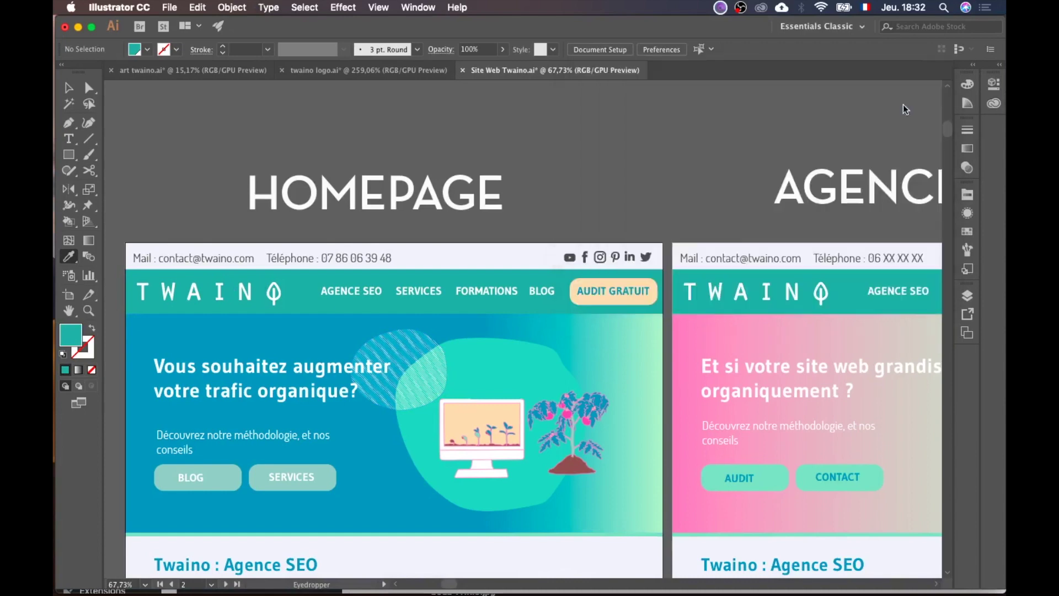
pyautogui.hotkey('ctrl', 'Up')
pyautogui.click(439, 236)
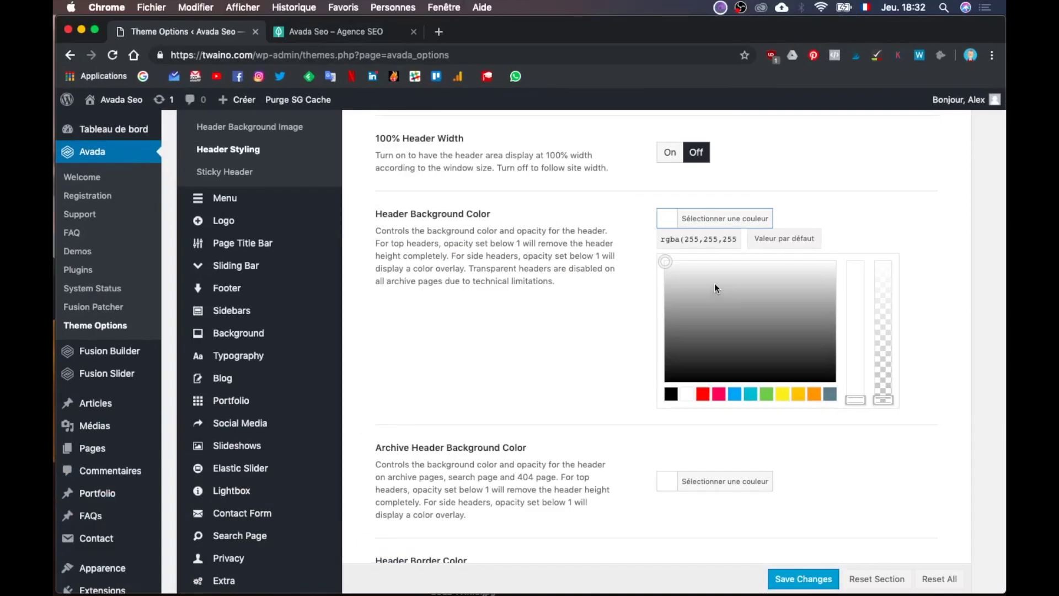
# Step: Replace the Header Background Color with teal #56aea4 and save it
pyautogui.tripleClick(684, 240)
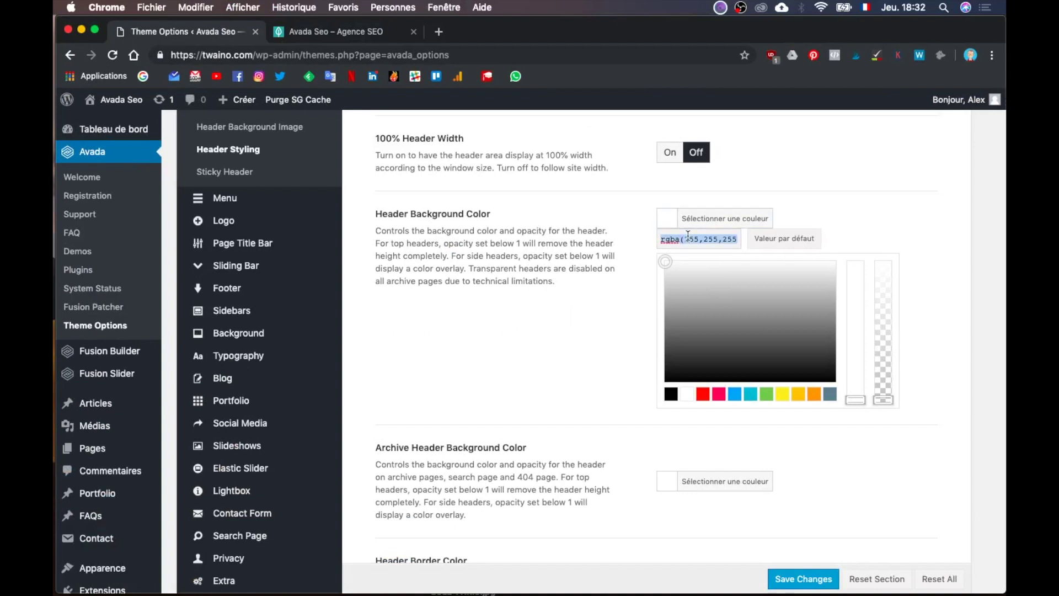
pyautogui.write('#56aea4')
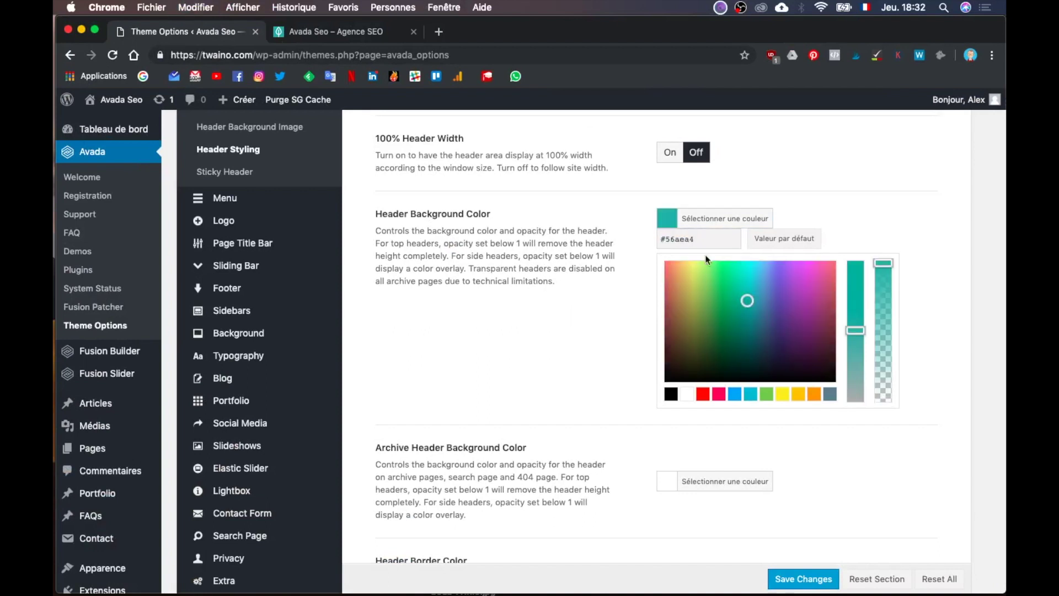
pyautogui.press('Return')
pyautogui.click(798, 581)
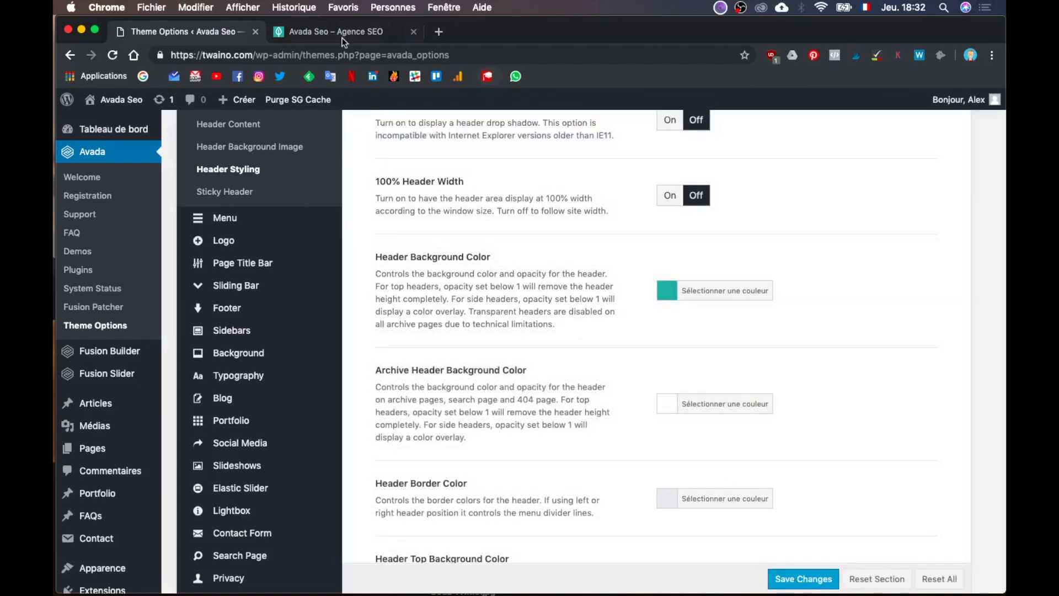
pyautogui.click(340, 34)
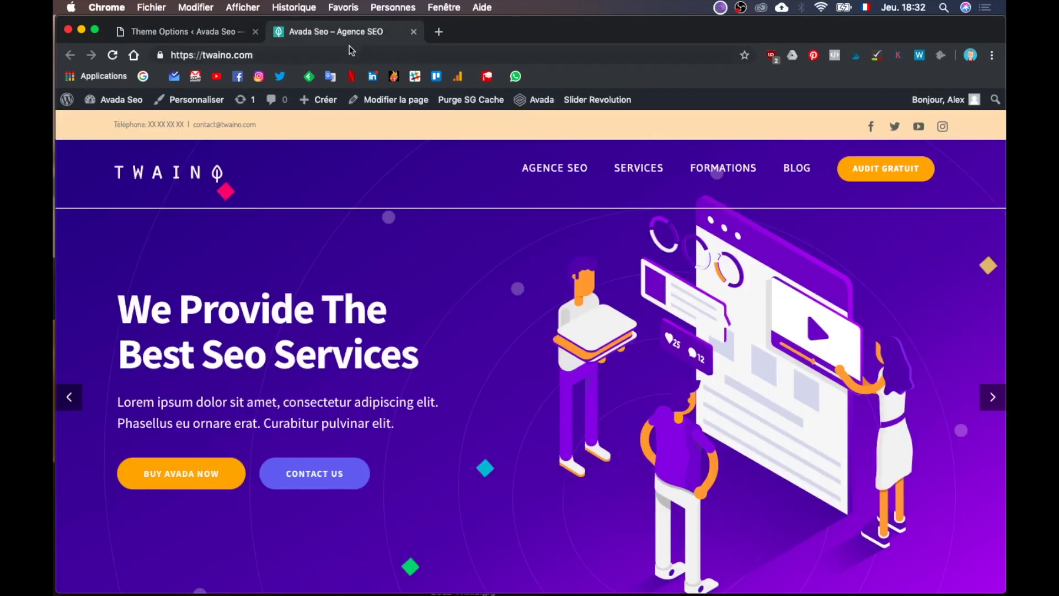
# Step: Reload twaino.com to view the teal header, then return to the Theme Options tab
pyautogui.press('super+r')
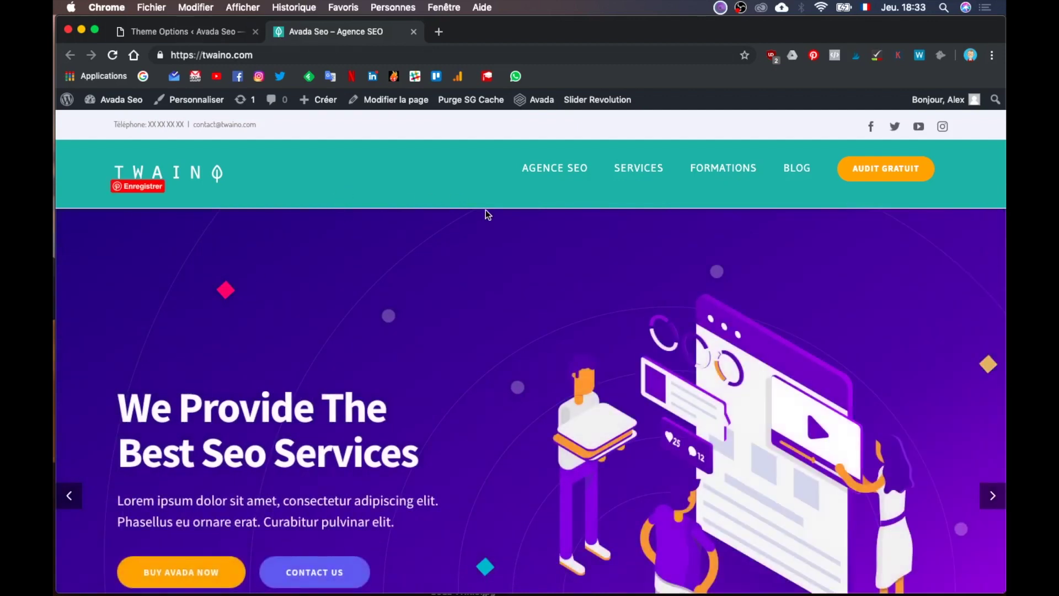
pyautogui.hotkey('ctrl', 'Up')
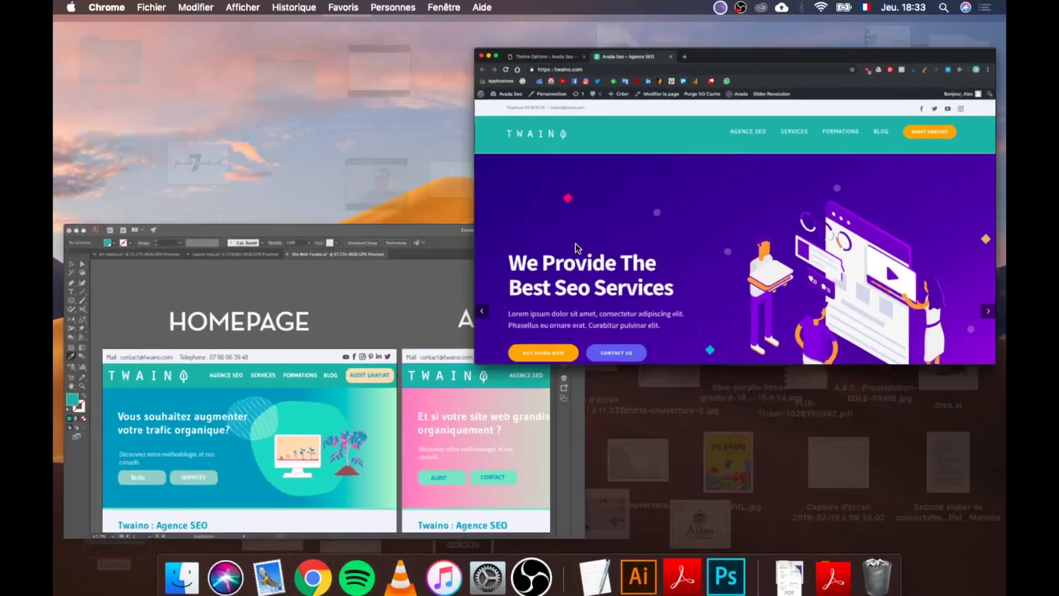
pyautogui.click(575, 248)
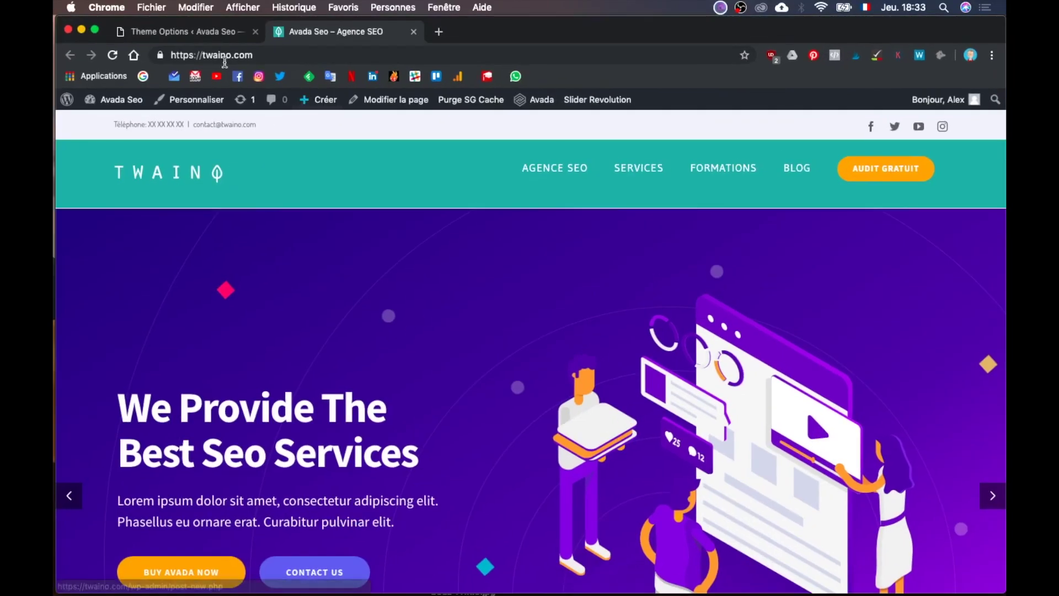
pyautogui.click(208, 35)
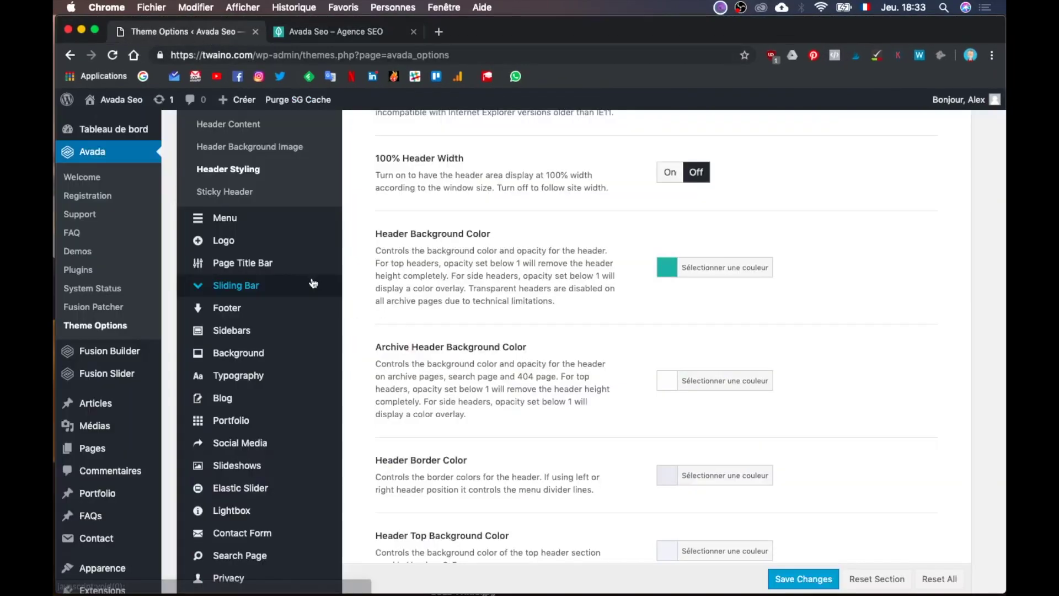
# Step: Browse Avada's Colors options, then open Advanced > Theme Features
pyautogui.scroll(-4, 313, 283)
pyautogui.scroll(-4, 312, 283)
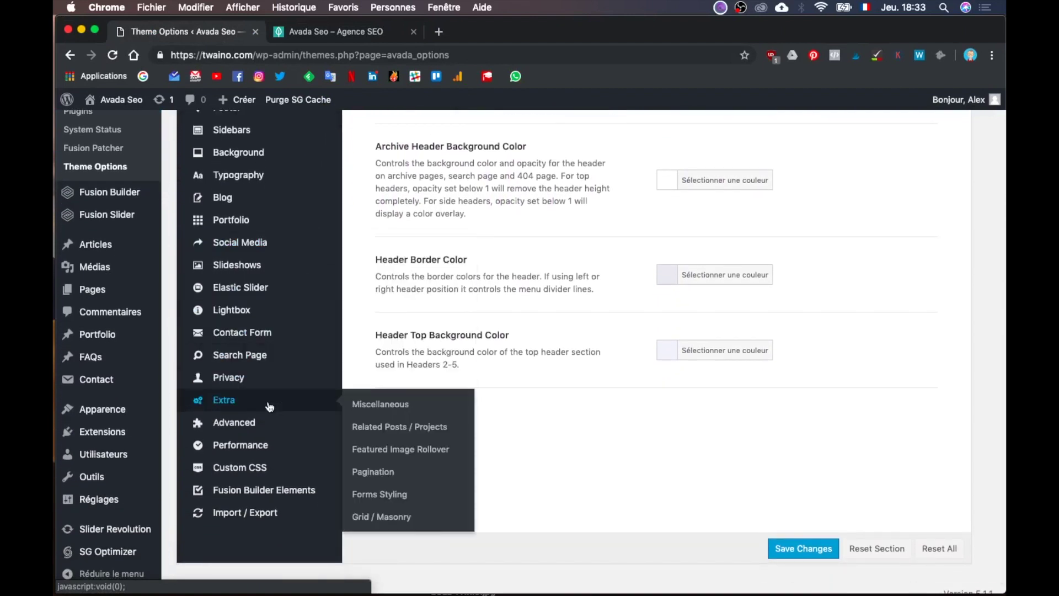
pyautogui.scroll(5, 271, 397)
pyautogui.scroll(3, 252, 308)
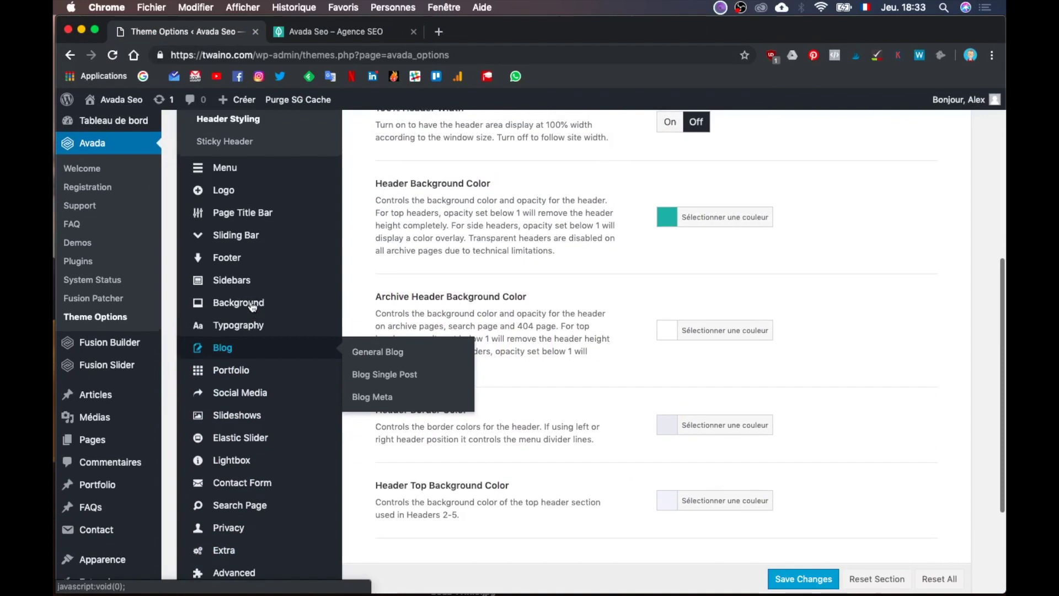
pyautogui.scroll(7, 244, 310)
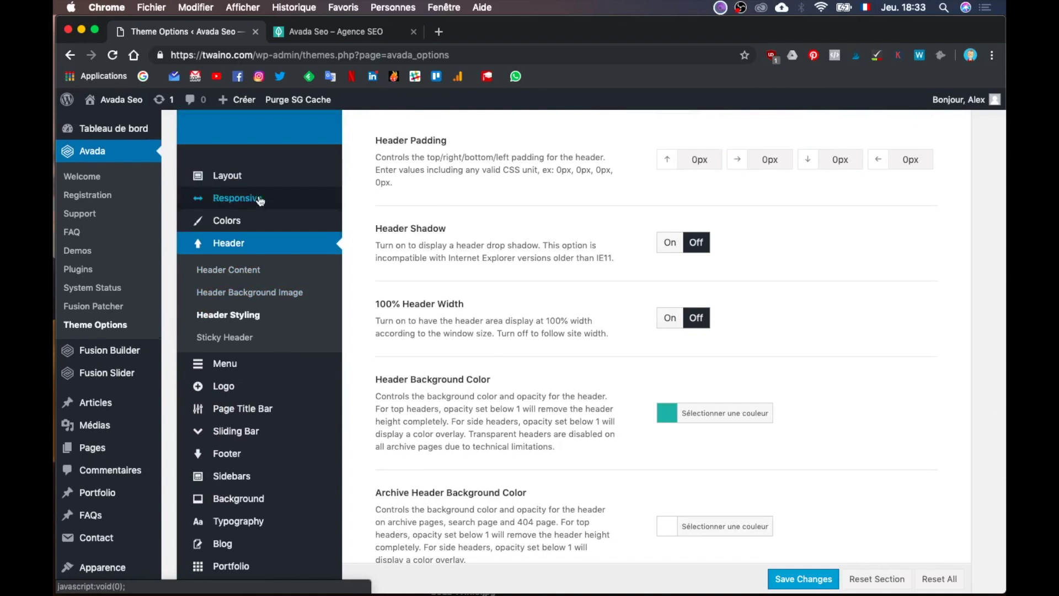
pyautogui.click(263, 220)
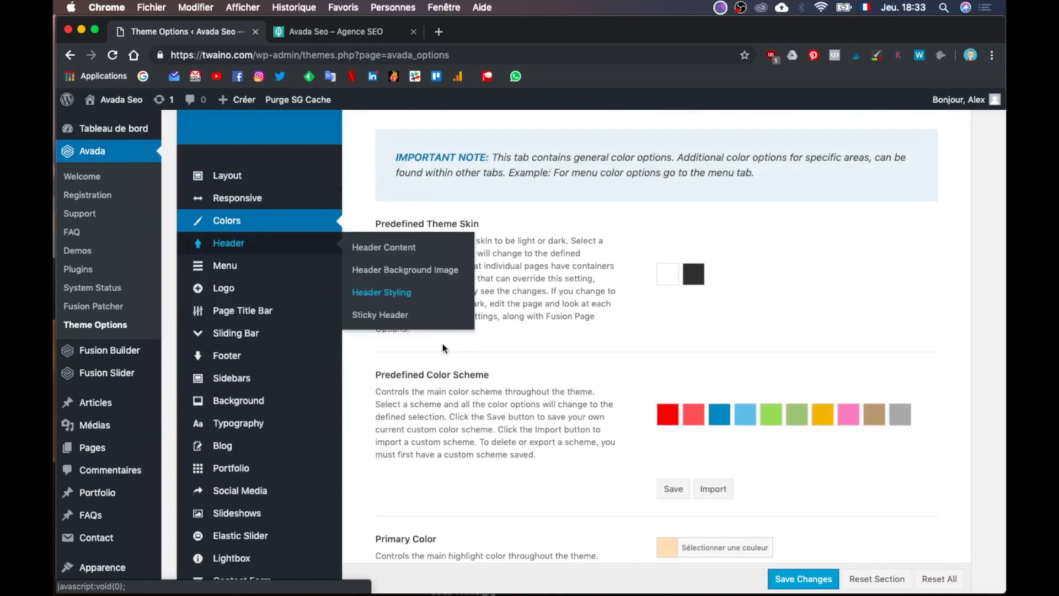
pyautogui.scroll(-3, 439, 344)
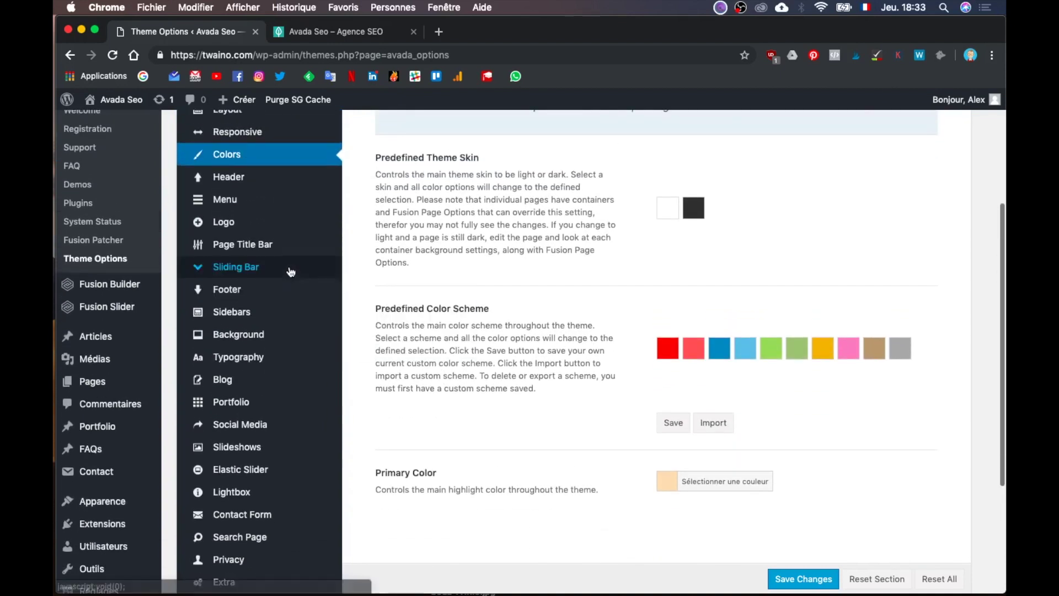
pyautogui.moveTo(277, 352)
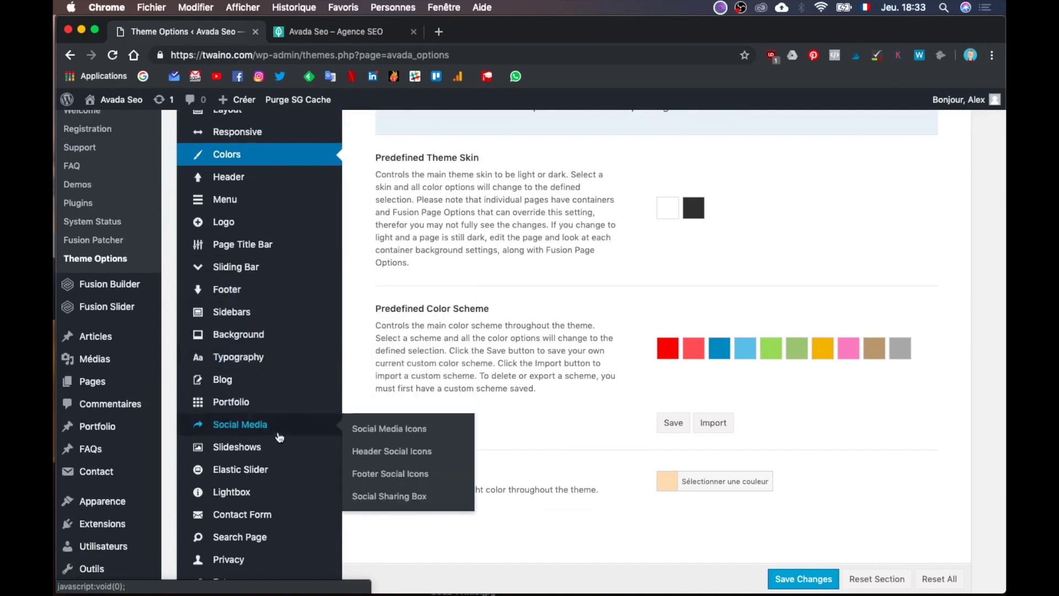
pyautogui.scroll(-5, 276, 436)
pyautogui.moveTo(269, 449)
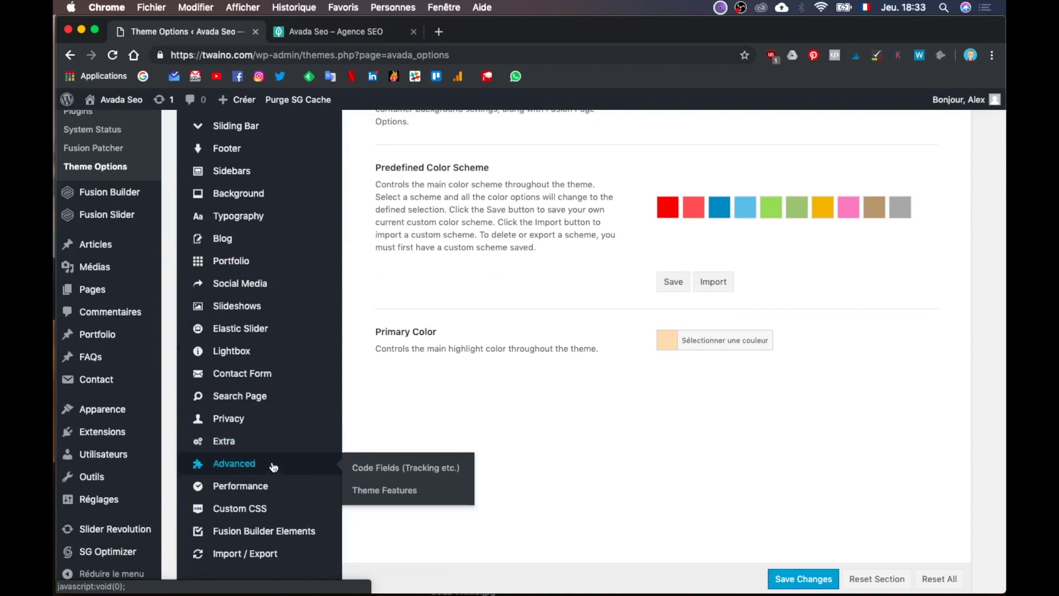
pyautogui.click(386, 490)
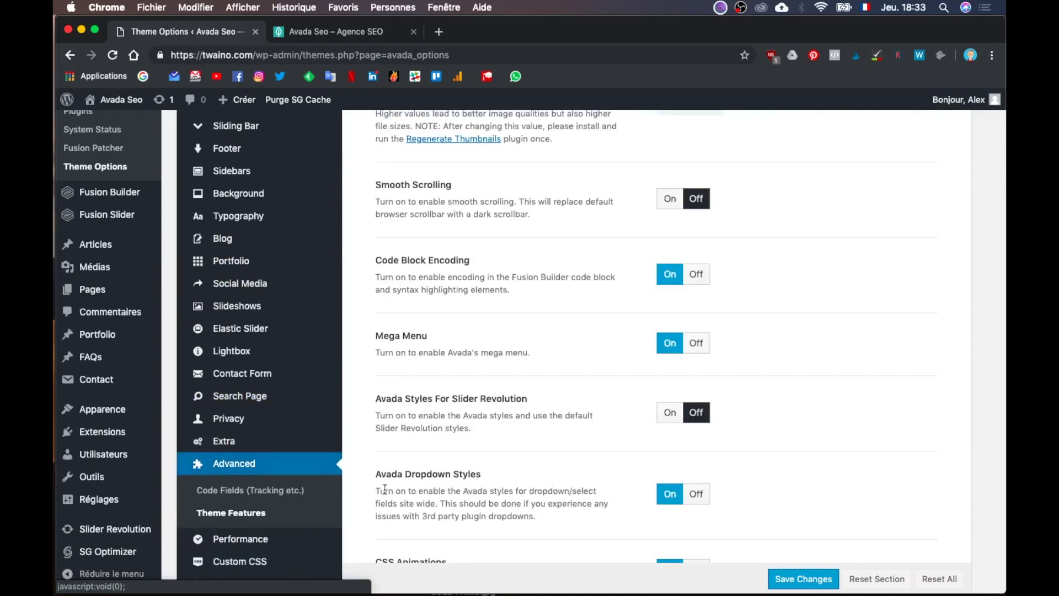
# Step: Review Theme Features such as Smooth Scrolling and Mega Menu, then open Extra > Forms Styling
pyautogui.scroll(-10, 617, 284)
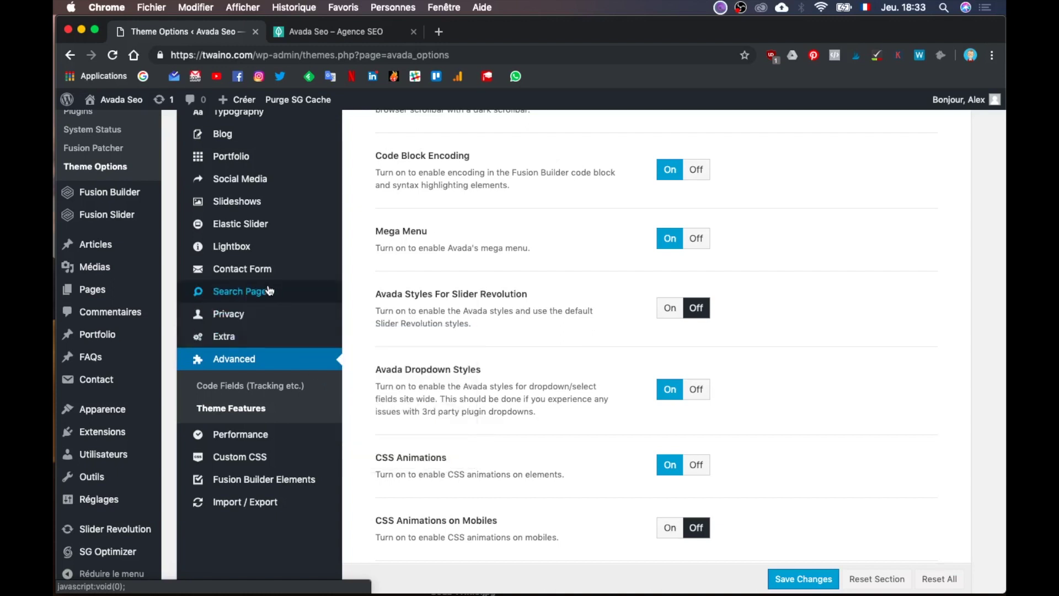
pyautogui.scroll(1, 259, 295)
pyautogui.scroll(5, 249, 220)
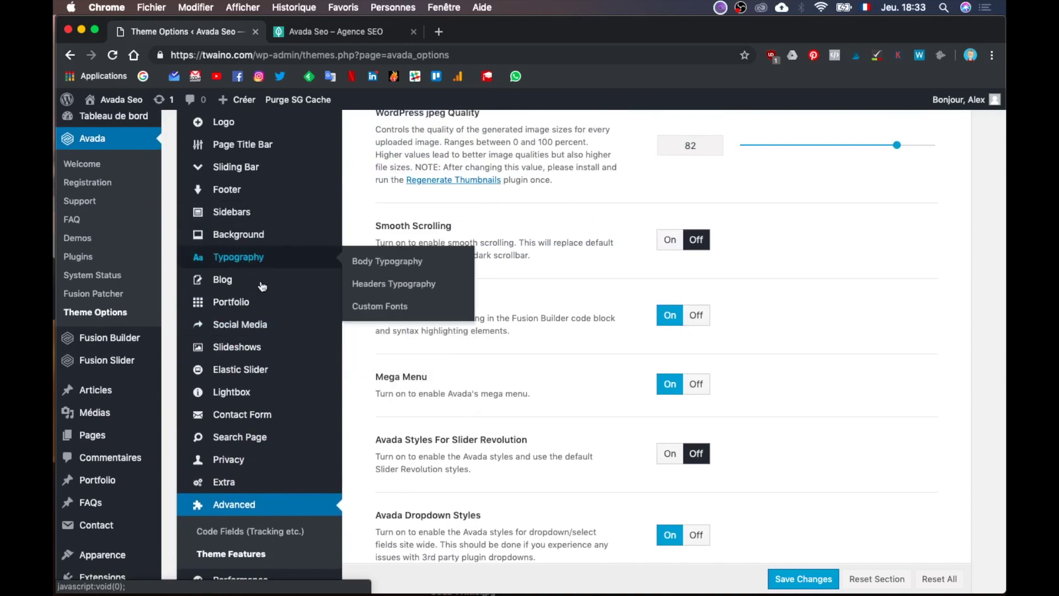
pyautogui.moveTo(262, 270)
pyautogui.scroll(3, 387, 263)
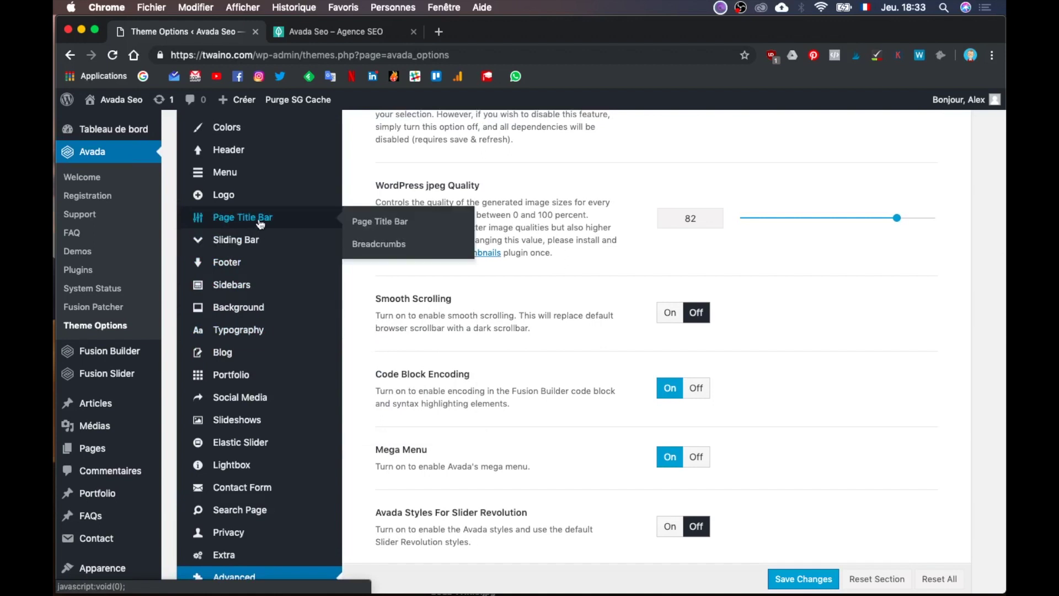
pyautogui.moveTo(256, 182)
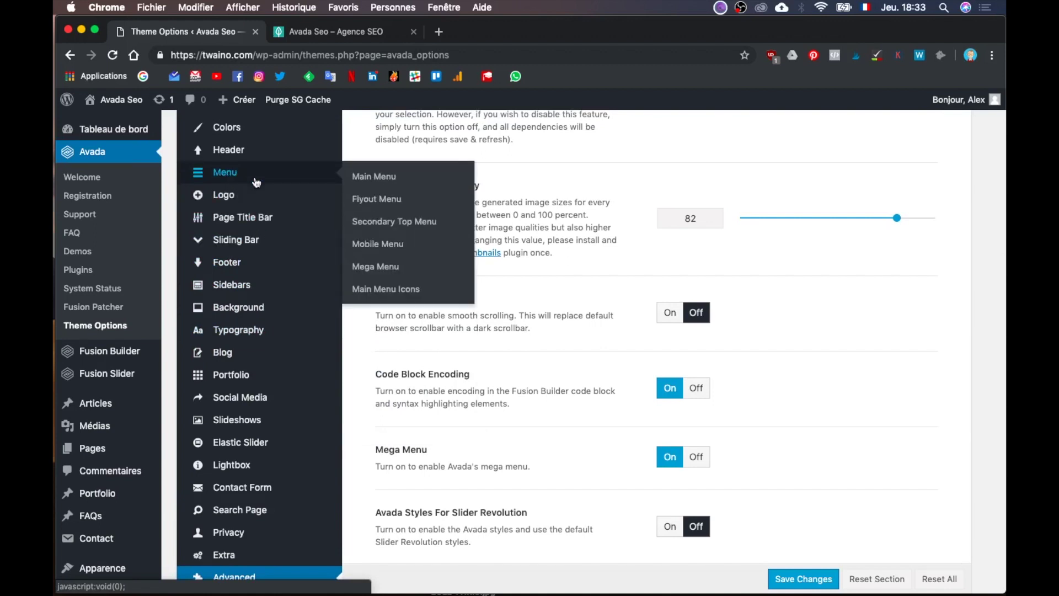
pyautogui.scroll(-3, 254, 287)
pyautogui.moveTo(251, 488)
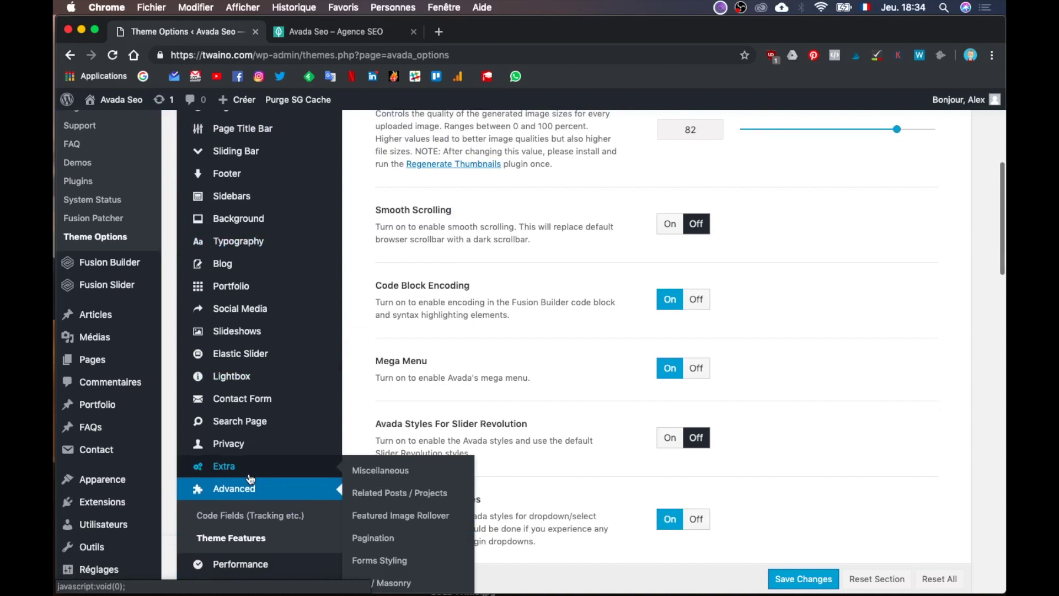
pyautogui.scroll(-2, 431, 478)
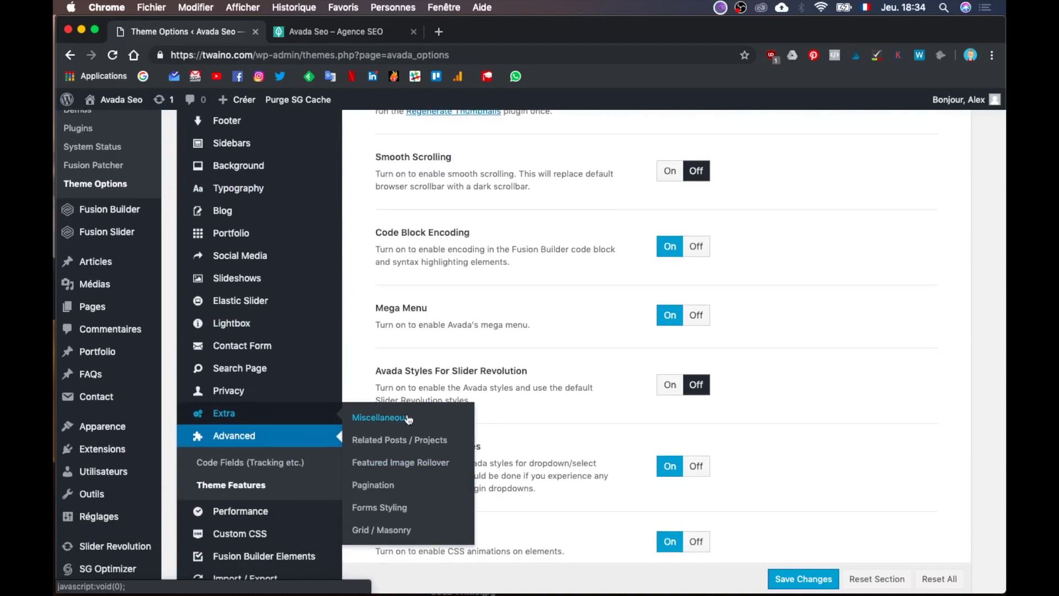
pyautogui.click(397, 505)
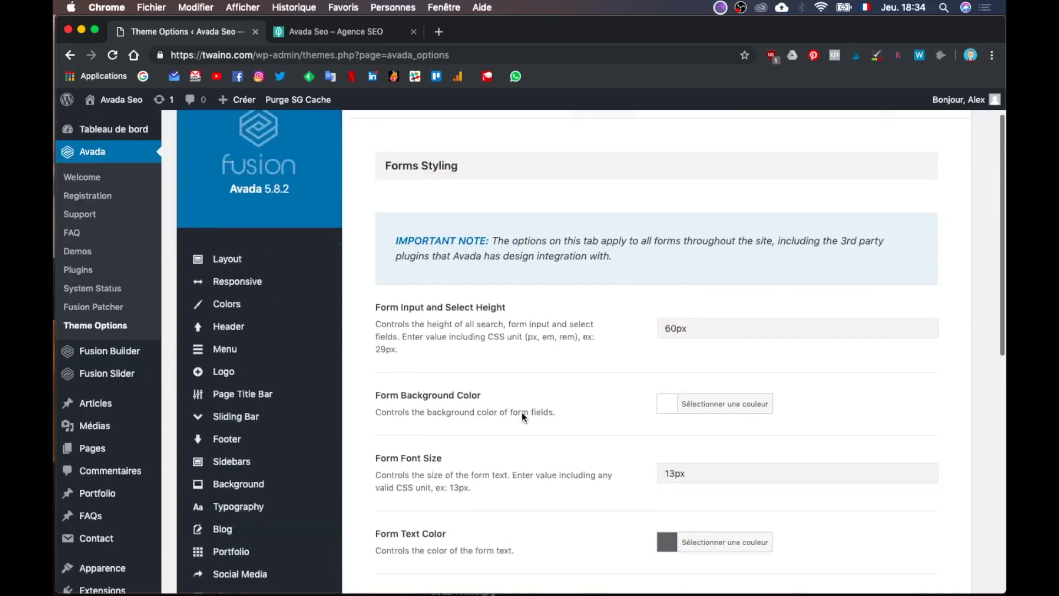
# Step: Open Extra > Miscellaneous and scroll through options like Image Placeholders and Avatar Shape
pyautogui.scroll(-10, 521, 412)
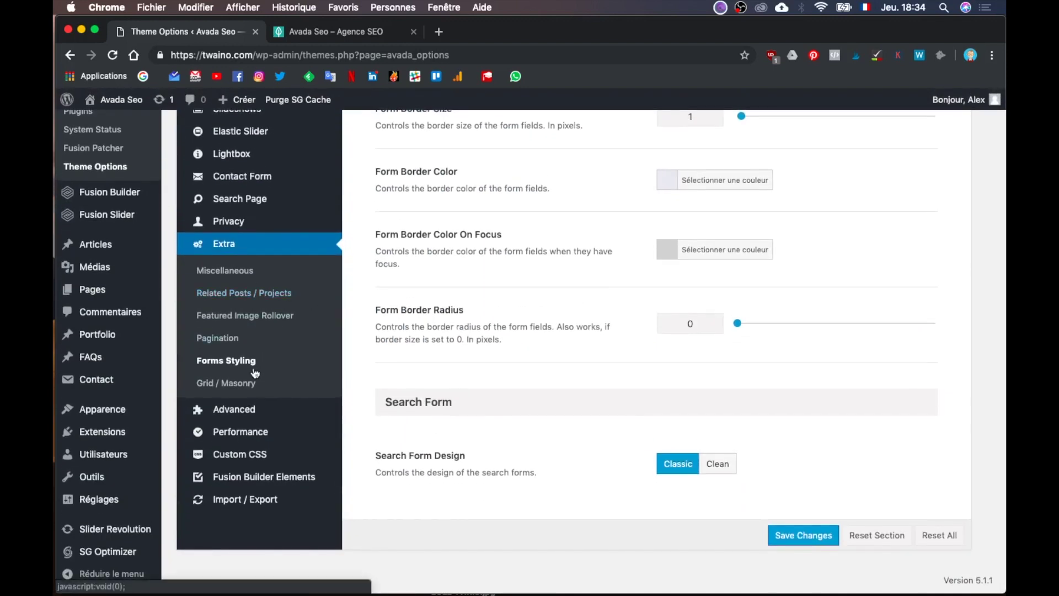
pyautogui.click(225, 270)
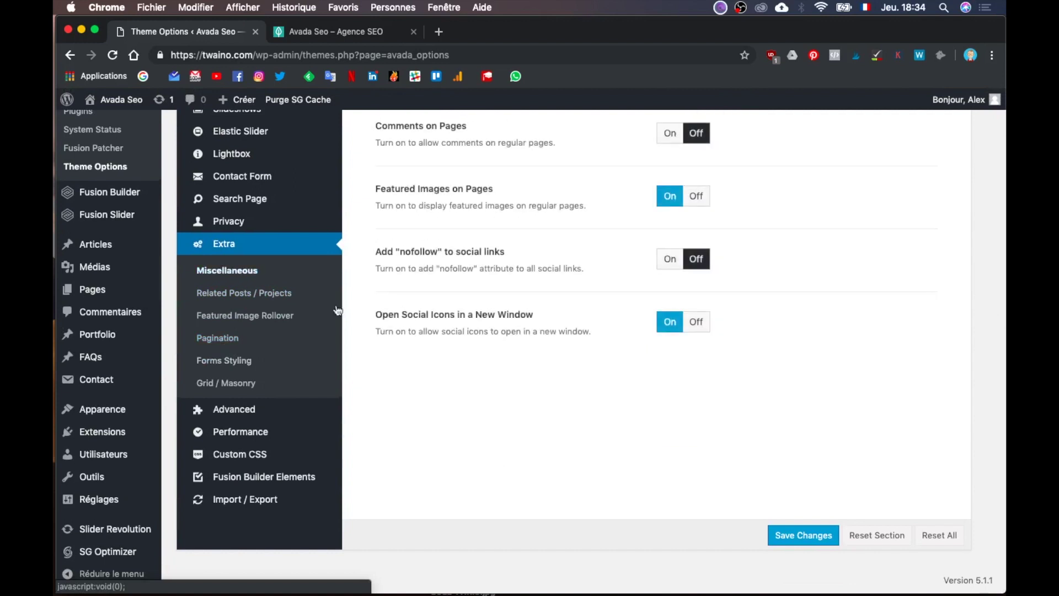
pyautogui.scroll(-10, 412, 338)
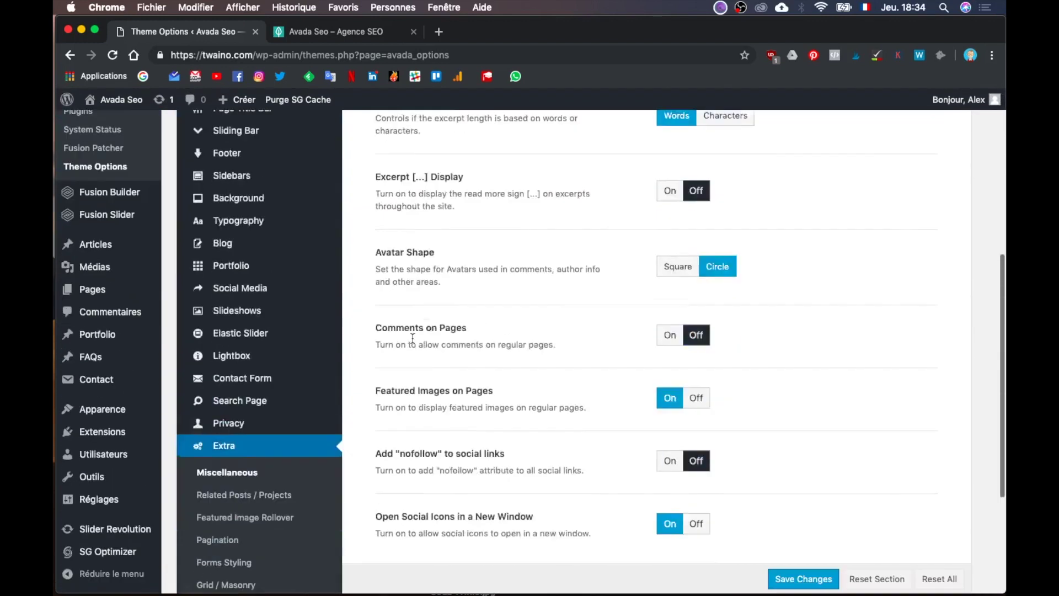
pyautogui.scroll(-1, 412, 337)
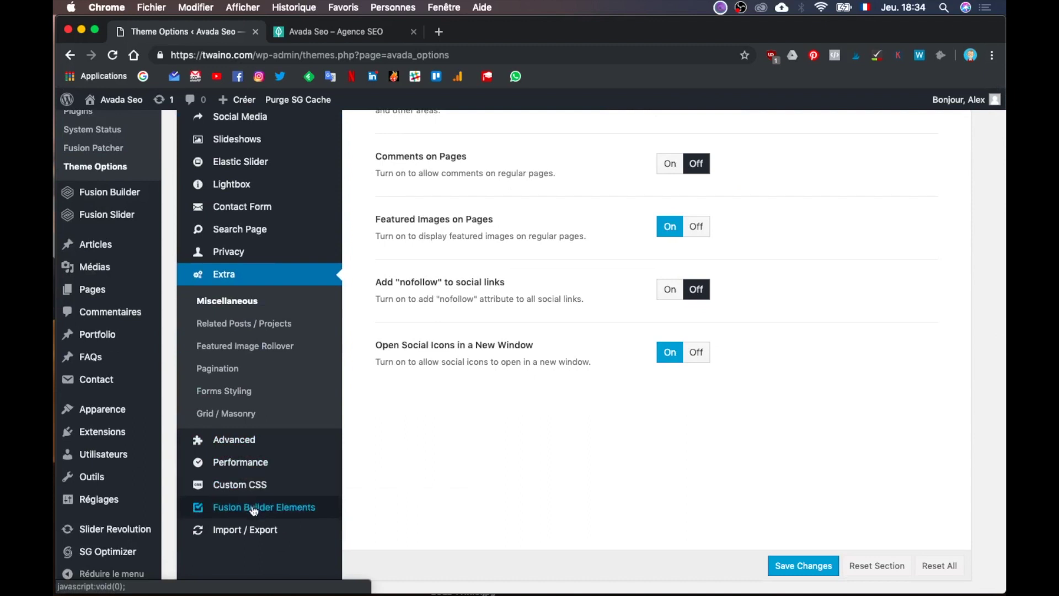
pyautogui.scroll(3, 254, 283)
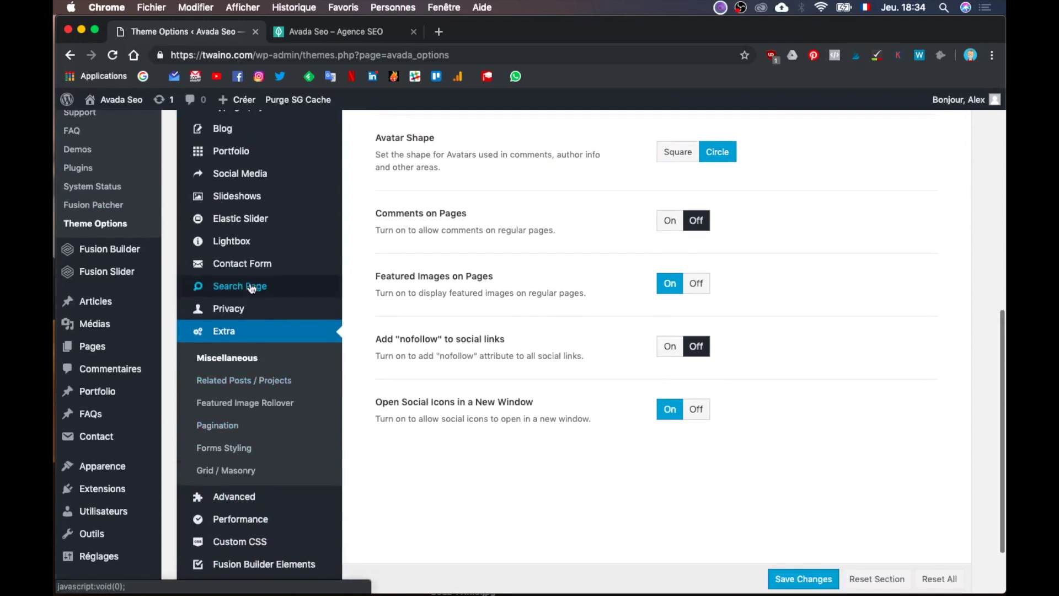
pyautogui.scroll(5, 254, 284)
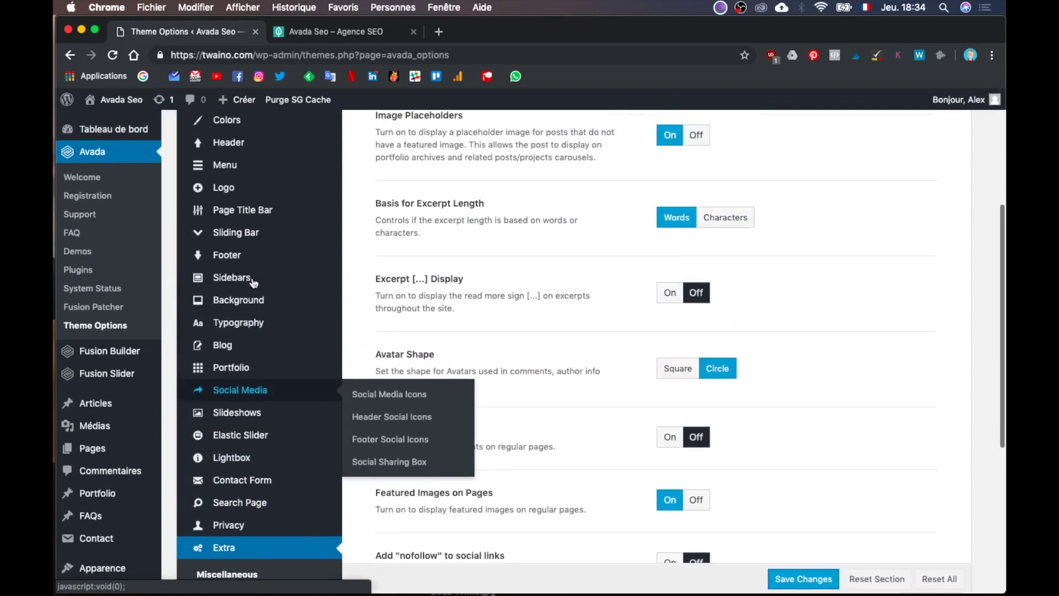
pyautogui.moveTo(258, 367)
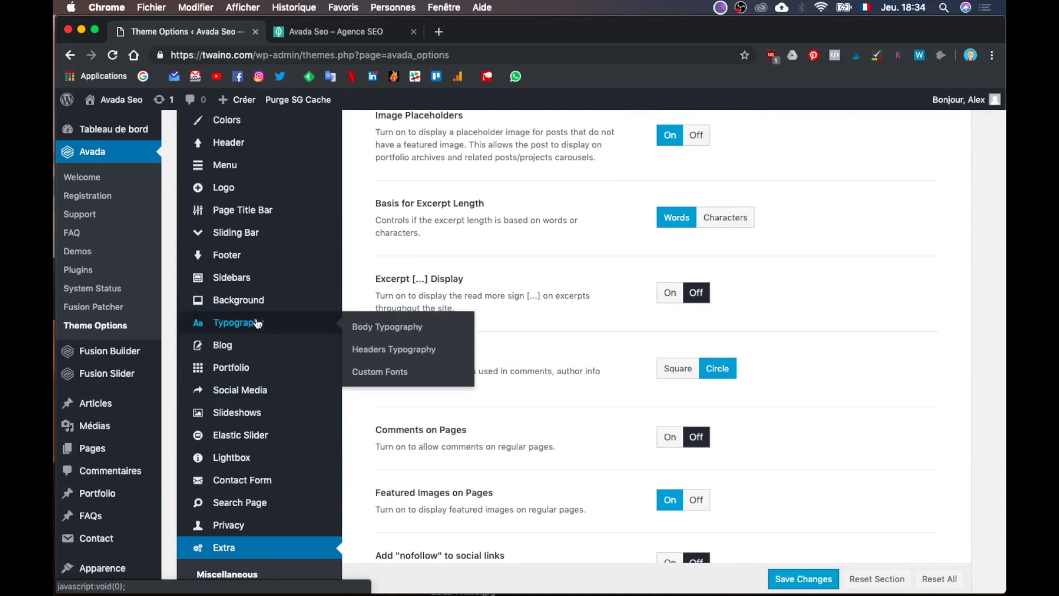
# Step: Open the Responsive settings and review the 800 Site Content and Sidebar breakpoints
pyautogui.moveTo(261, 308)
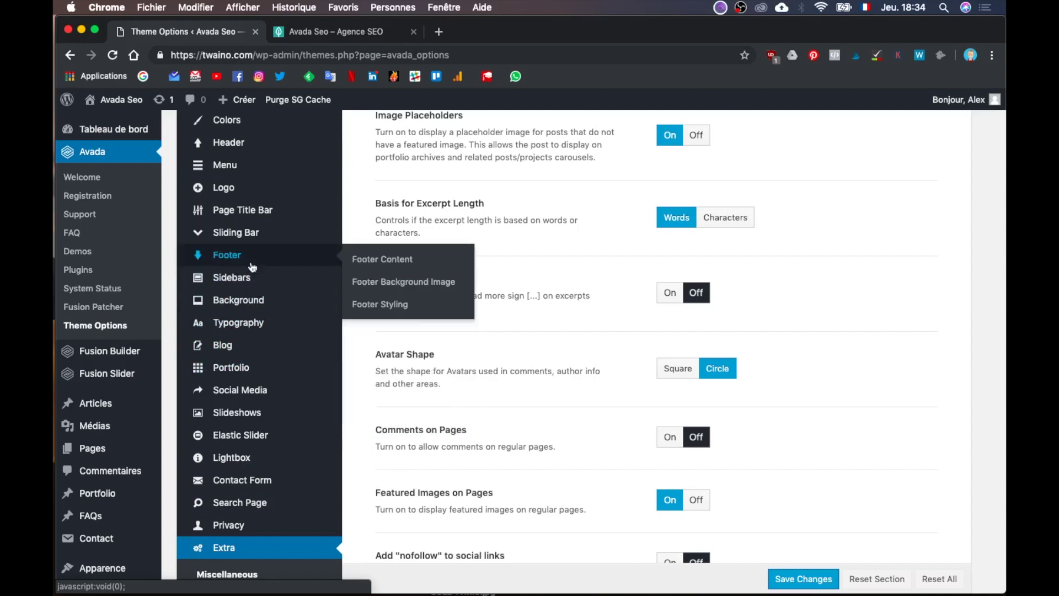
pyautogui.scroll(2, 251, 259)
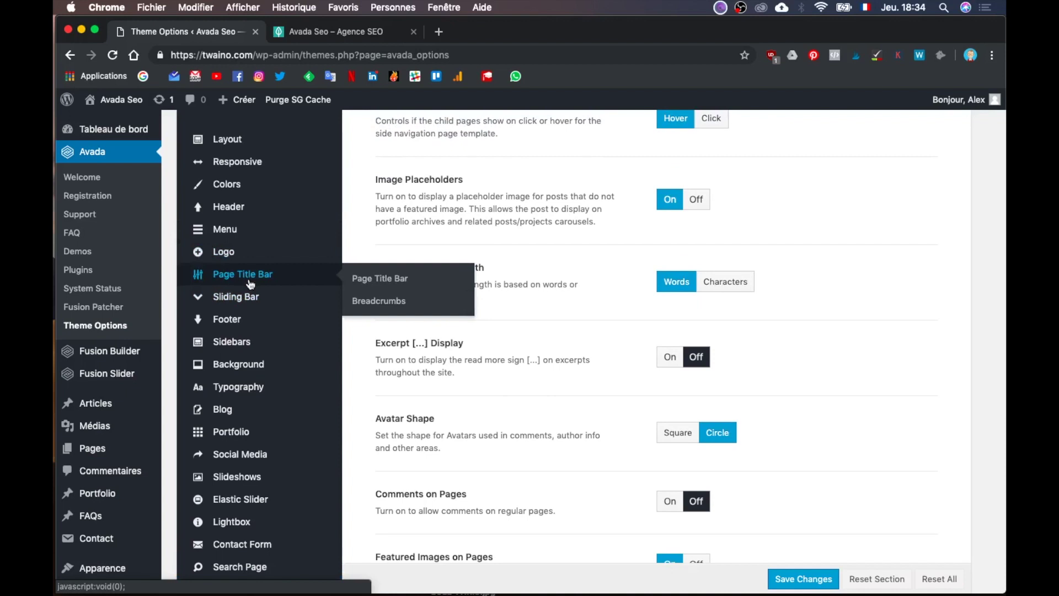
pyautogui.scroll(1, 258, 246)
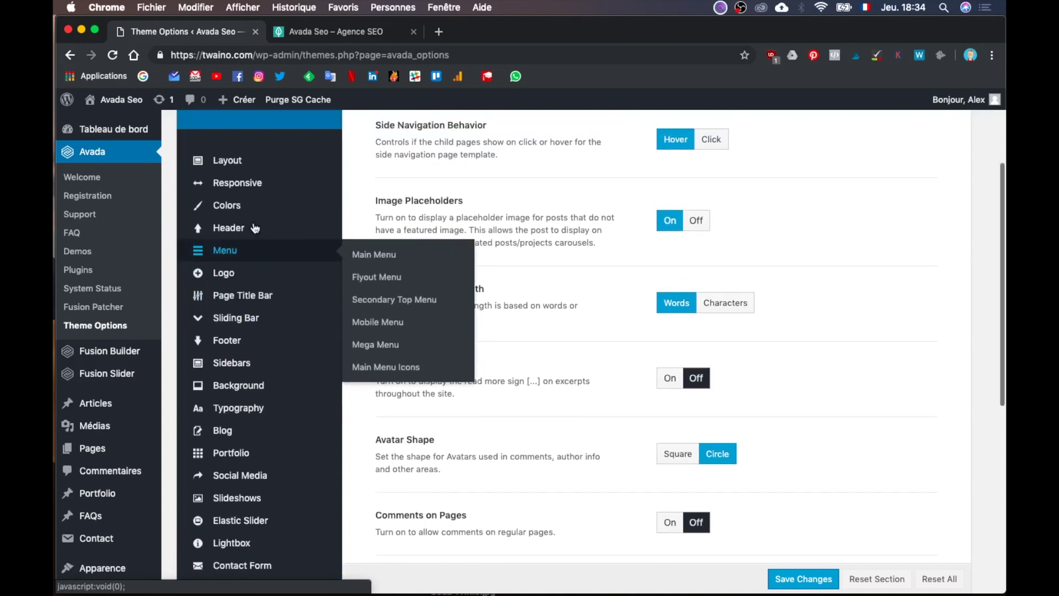
pyautogui.moveTo(254, 234)
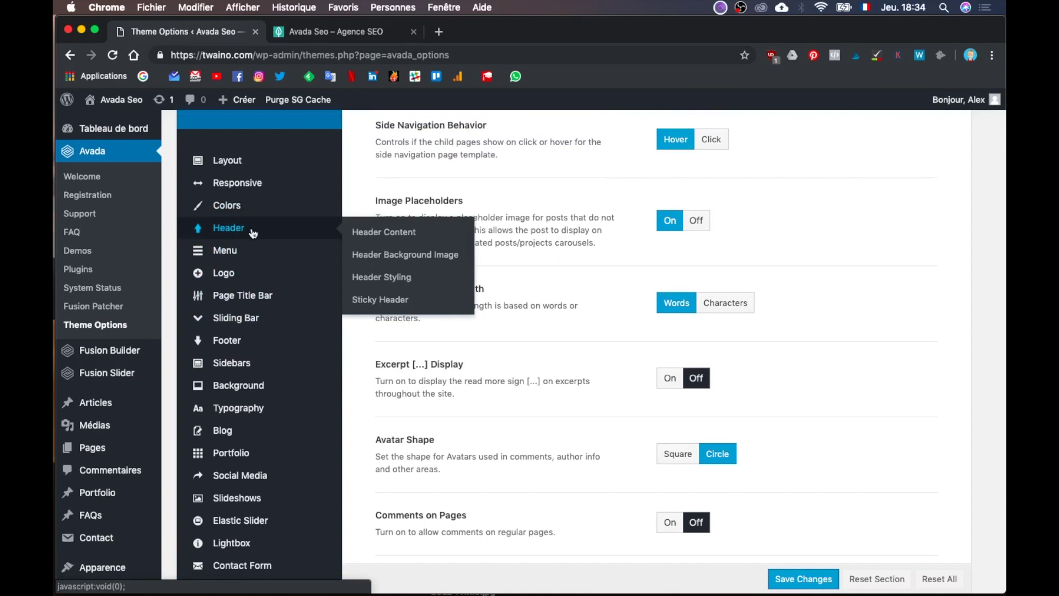
pyautogui.click(257, 184)
pyautogui.scroll(5, 440, 316)
pyautogui.scroll(-8, 440, 315)
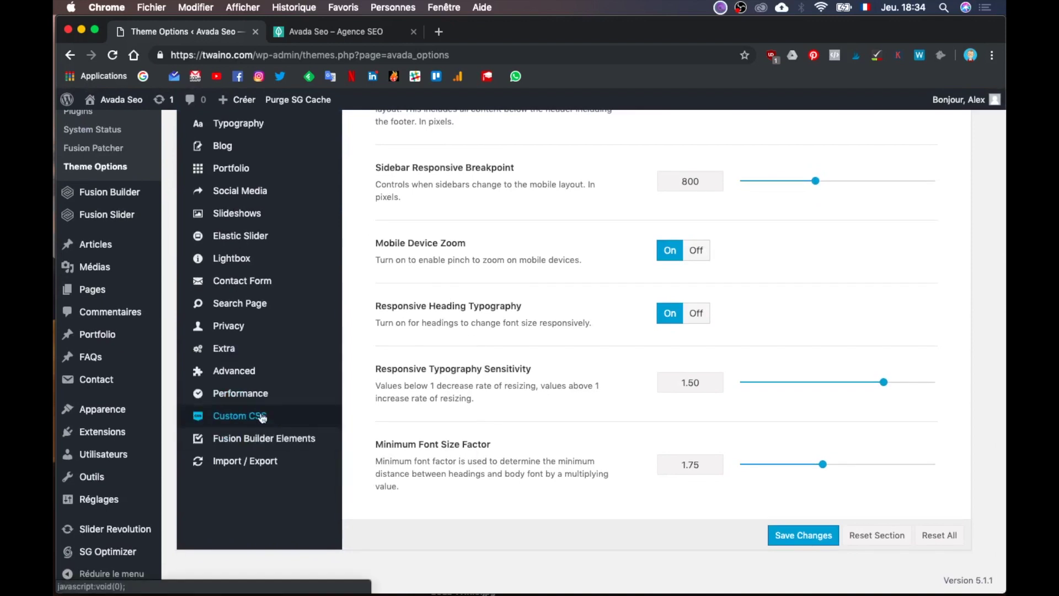
pyautogui.scroll(1, 440, 346)
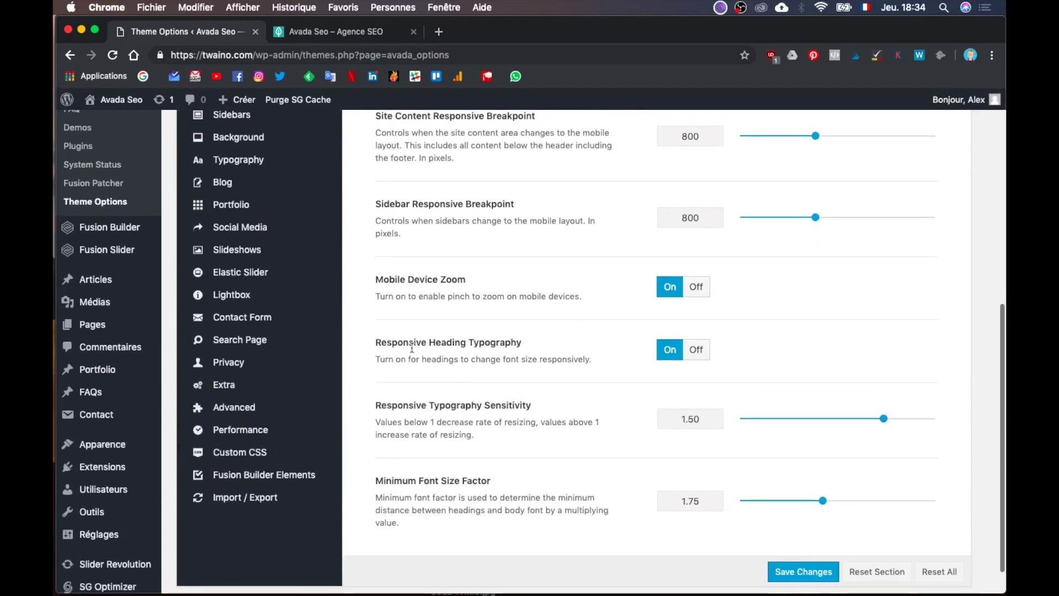
pyautogui.moveTo(100, 450)
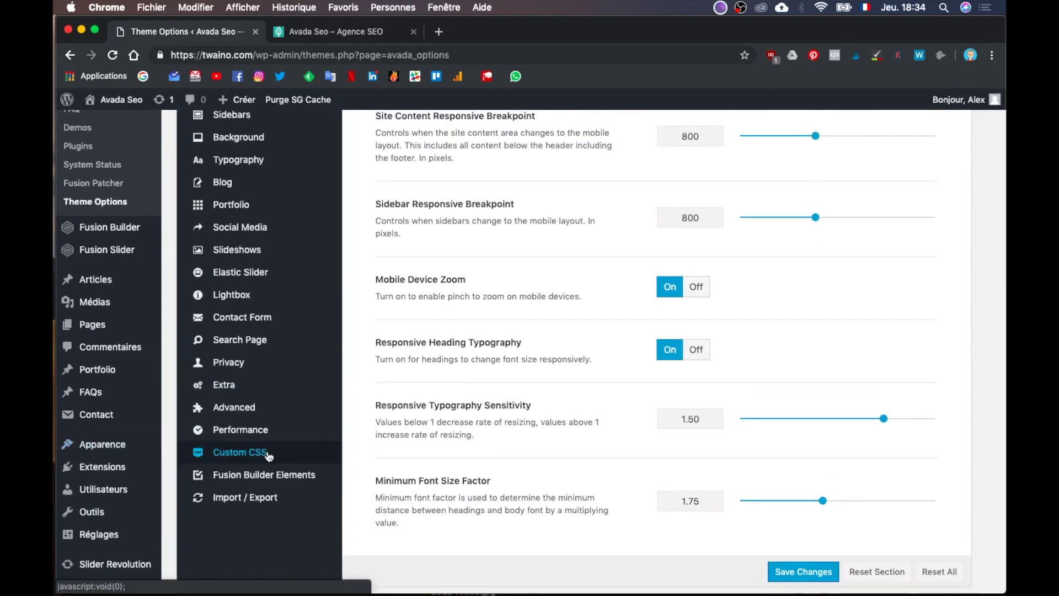
pyautogui.hotkey('ctrl', 'Up')
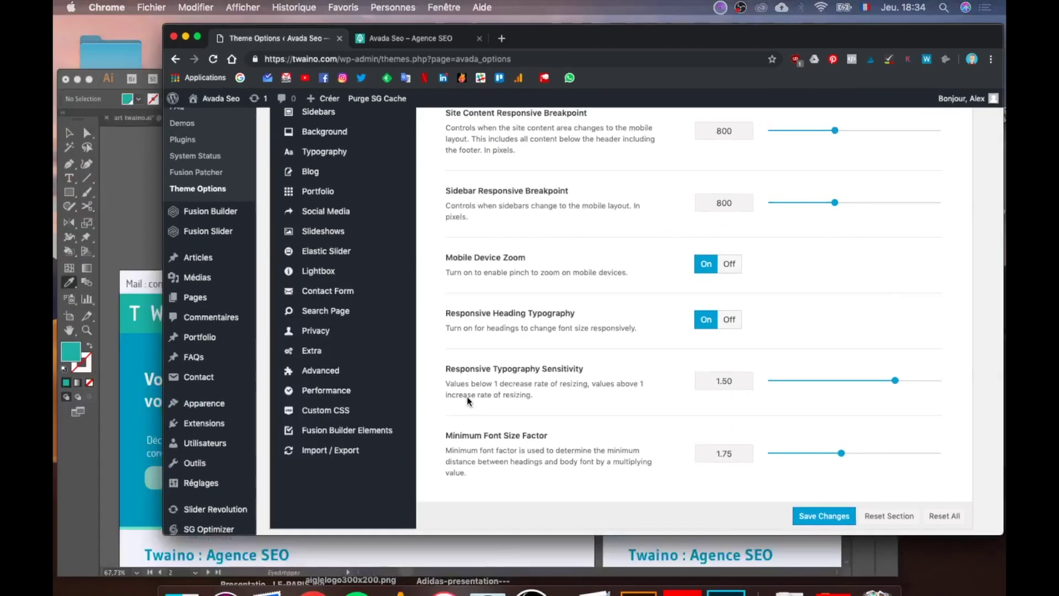
# Step: Compare the Illustrator mockup's top bar and header, then return to Chrome's live twaino.com tab
pyautogui.click(369, 356)
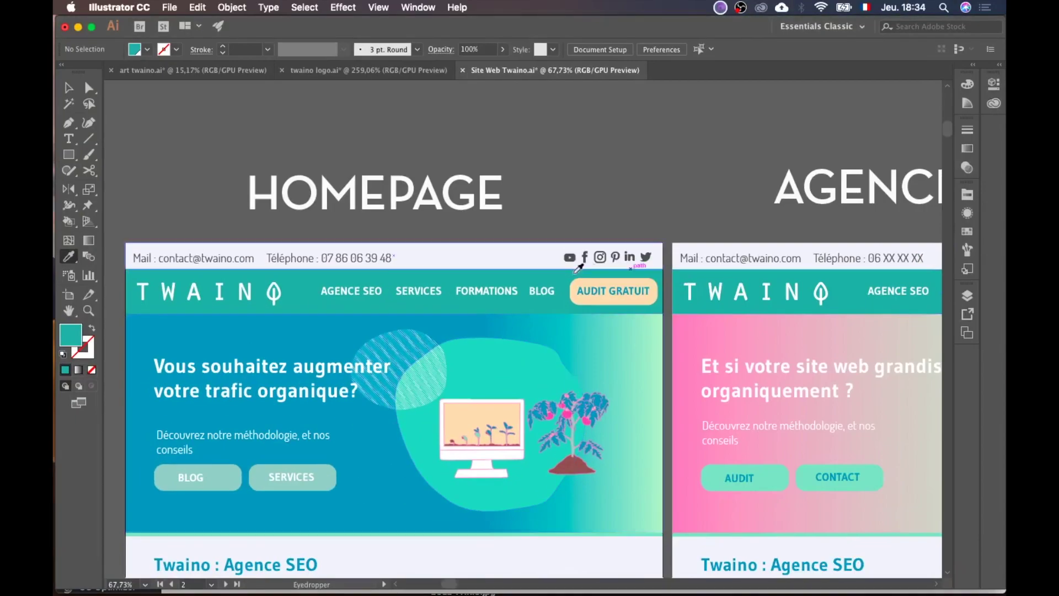
pyautogui.scroll(-3, 608, 315)
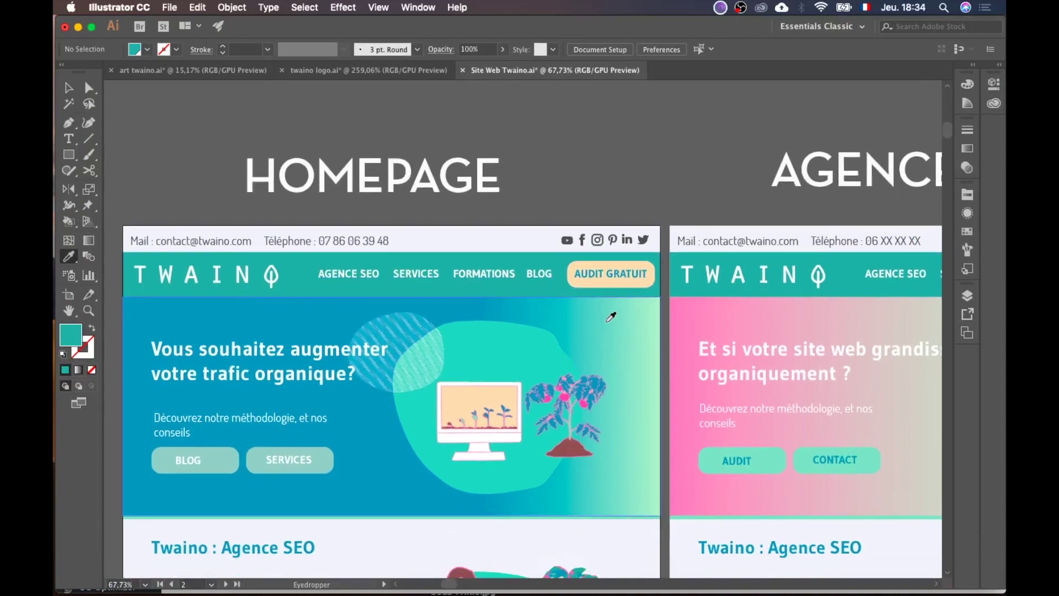
pyautogui.hotkey('ctrl', 'Up')
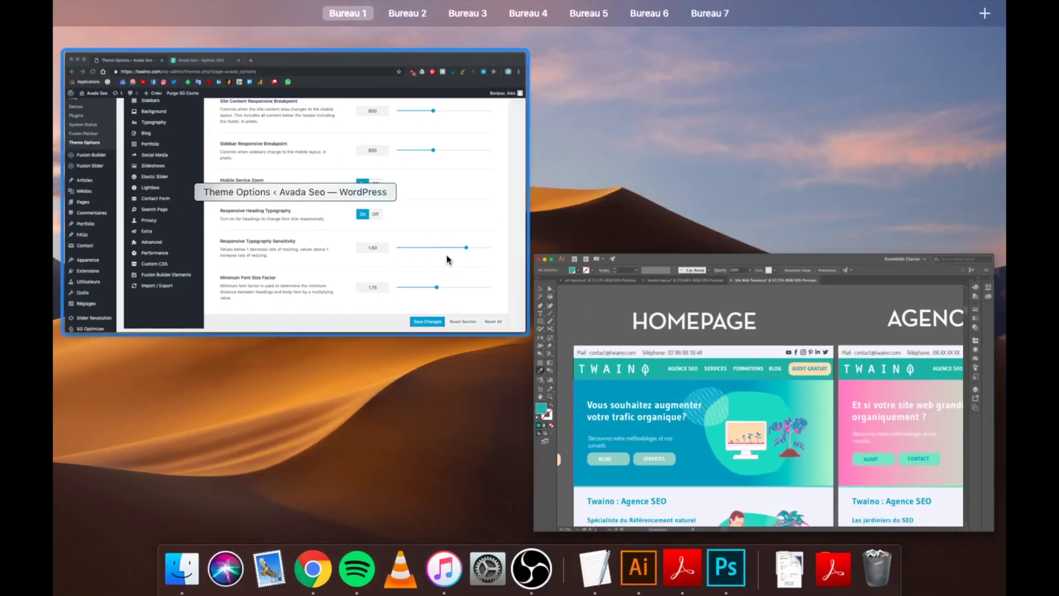
pyautogui.click(446, 254)
pyautogui.click(351, 33)
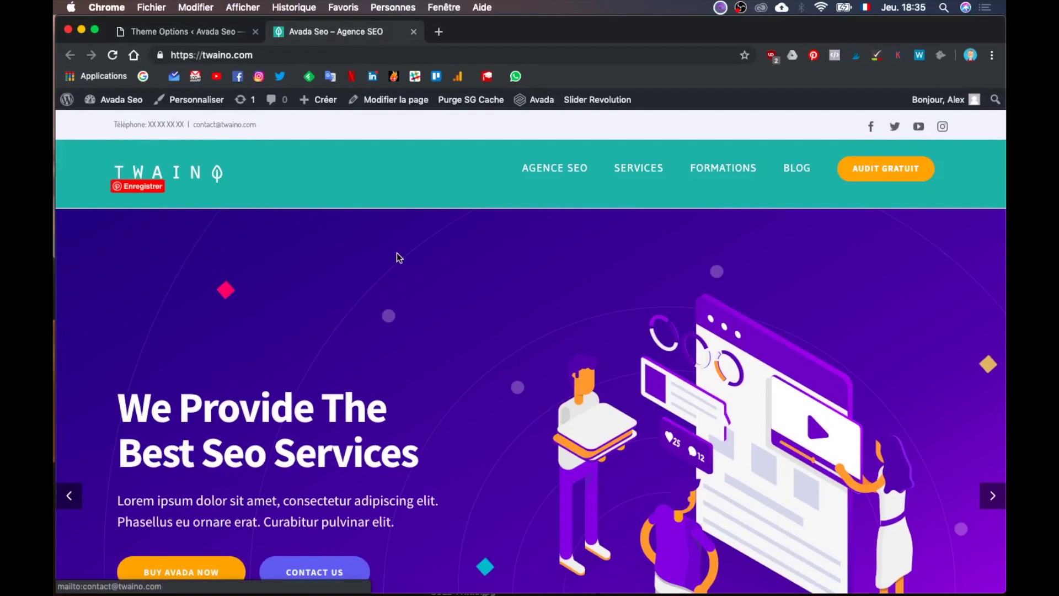
# Step: Maximise Chrome, glance at the Illustrator mockup again, and return to the Theme Options tab
pyautogui.hotkey('ctrl', 'alt', 'Return')
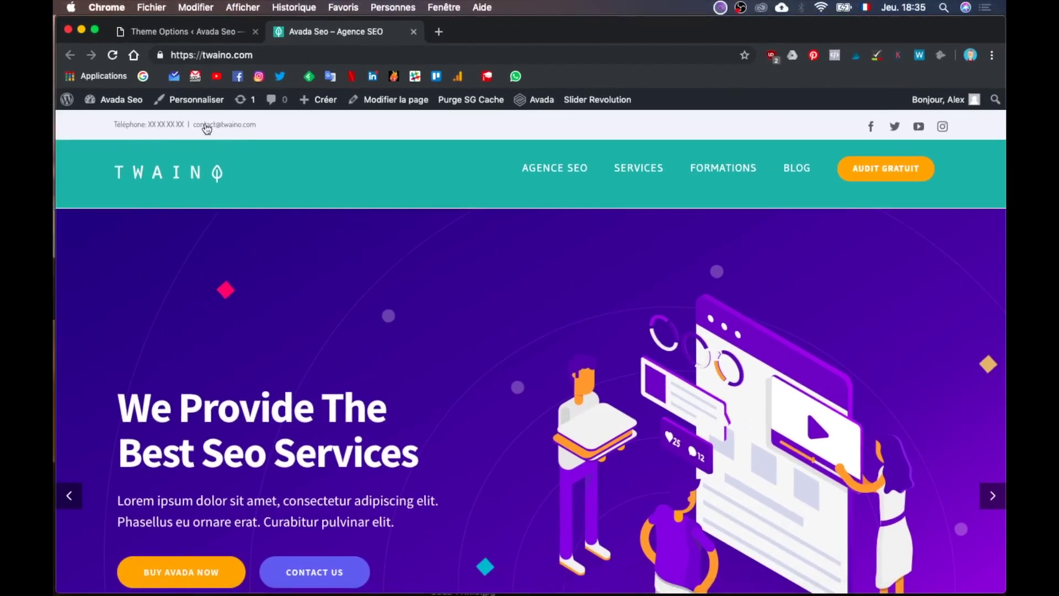
pyautogui.hotkey('ctrl', 'Up')
pyautogui.click(390, 443)
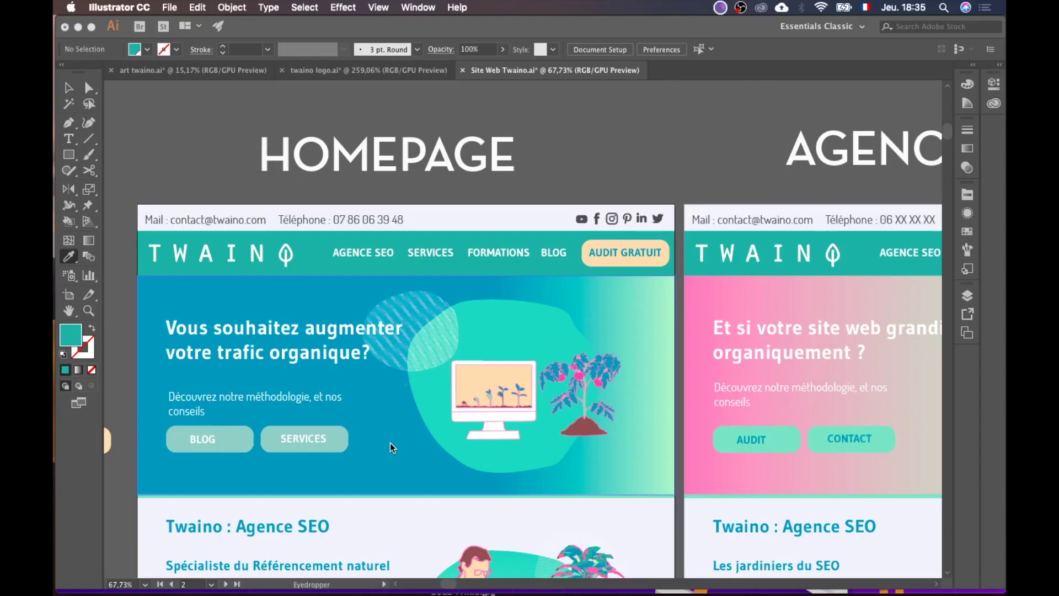
pyautogui.hotkey('ctrl', 'Up')
pyautogui.click(309, 276)
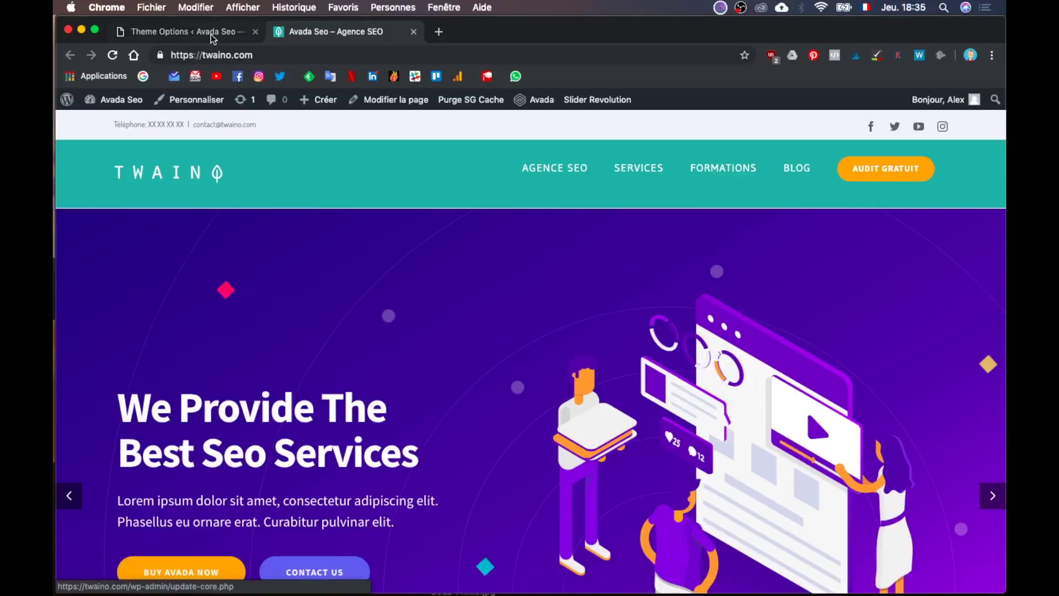
pyautogui.click(211, 34)
# Step: Open Secondary Top Menu and scroll to its typography: 12px font size, 44px line height
pyautogui.scroll(10, 300, 200)
pyautogui.scroll(-3, 287, 379)
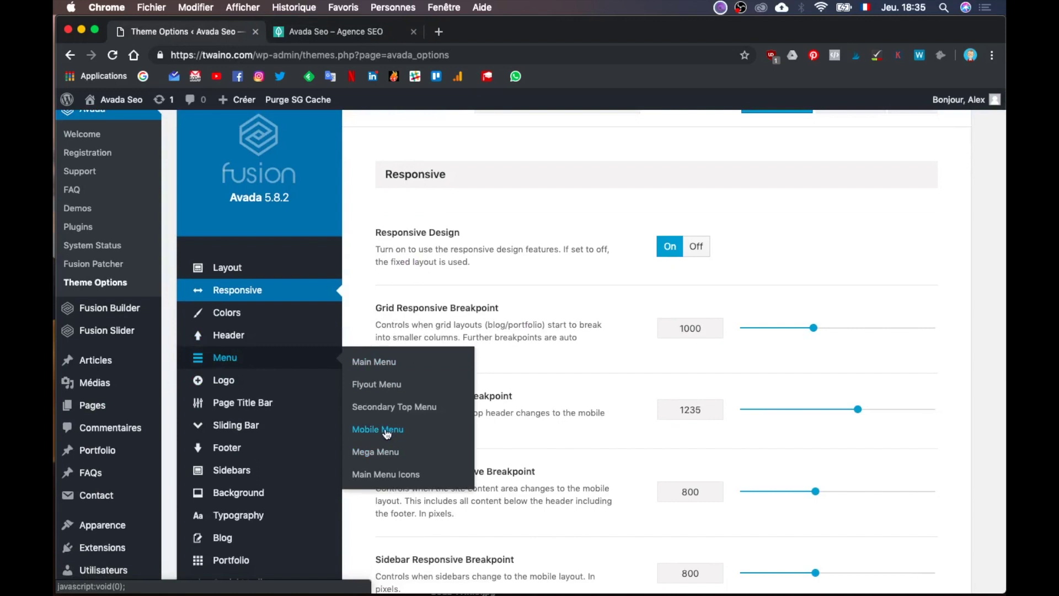
pyautogui.scroll(-3, 397, 408)
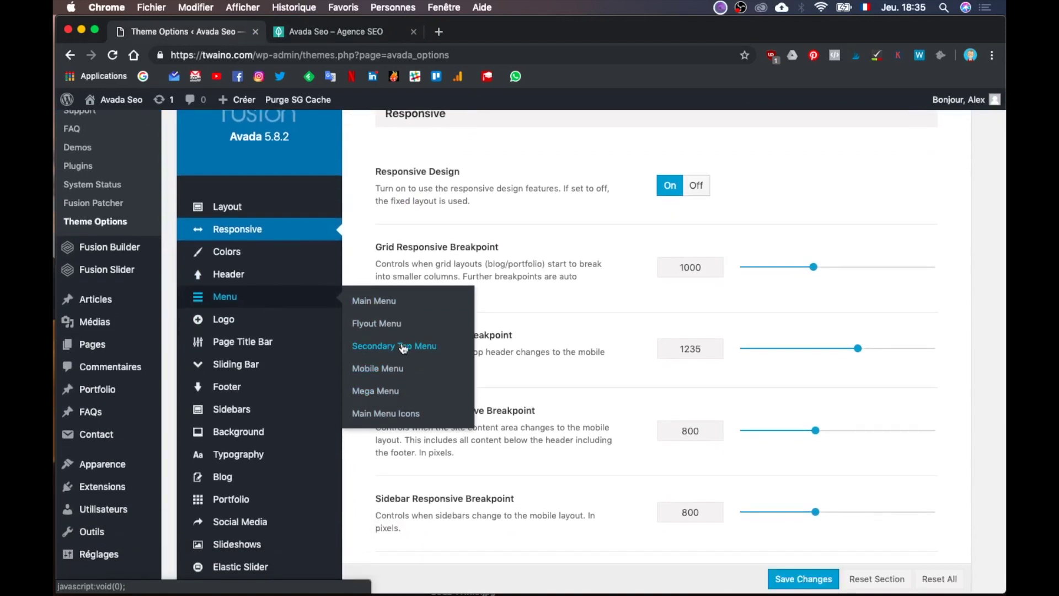
pyautogui.click(411, 354)
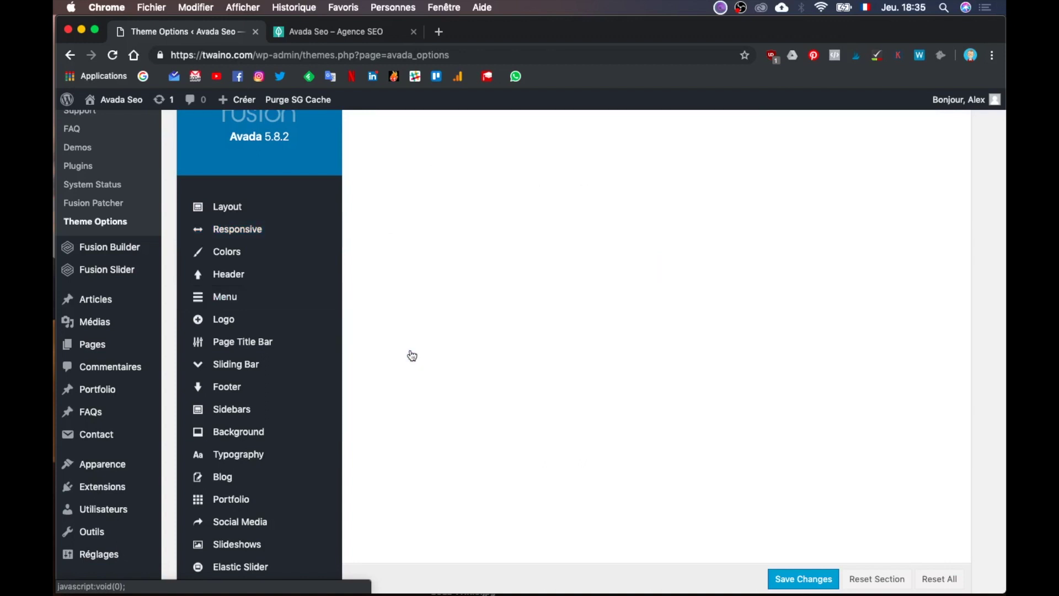
pyautogui.scroll(2, 553, 403)
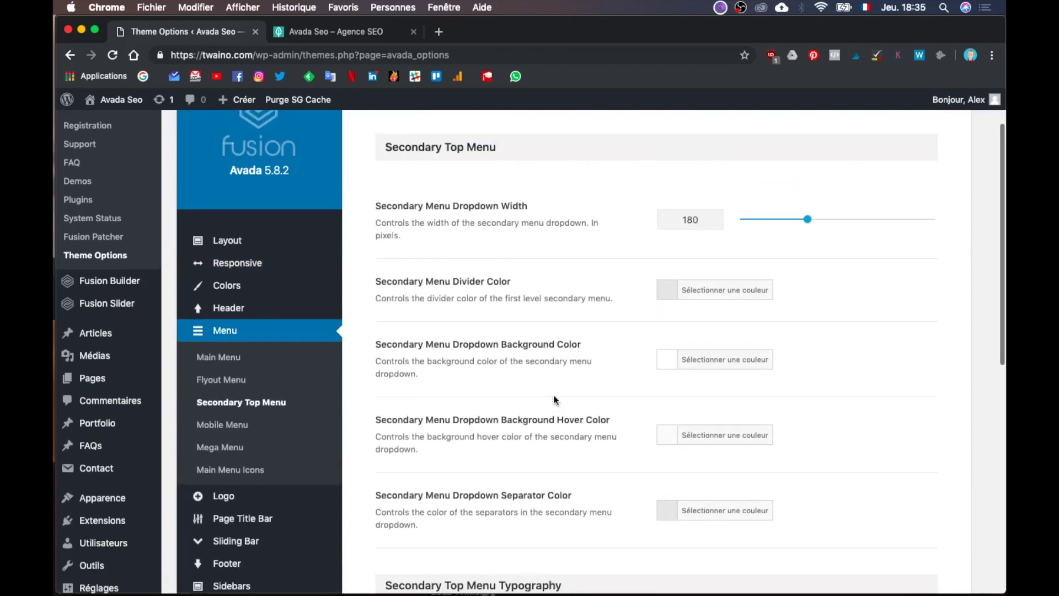
pyautogui.scroll(-5, 554, 397)
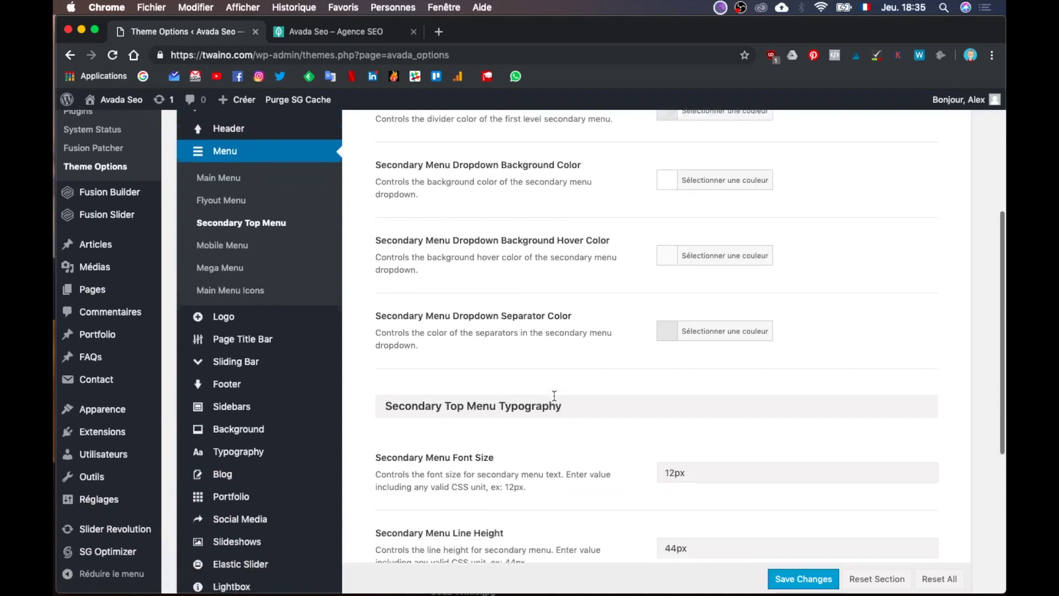
pyautogui.scroll(-8, 554, 395)
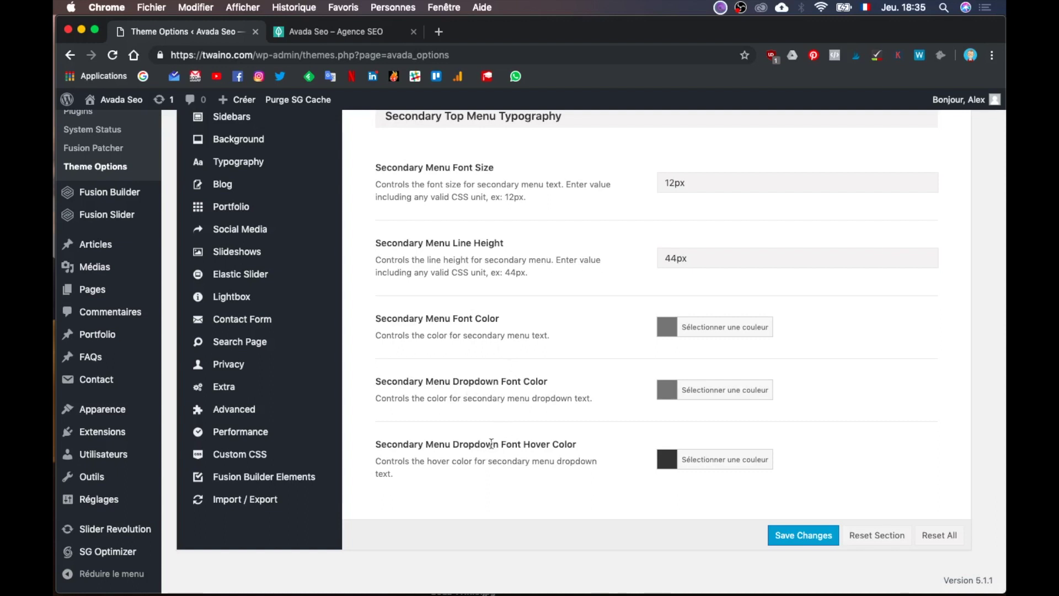
pyautogui.hotkey('ctrl', 'Up')
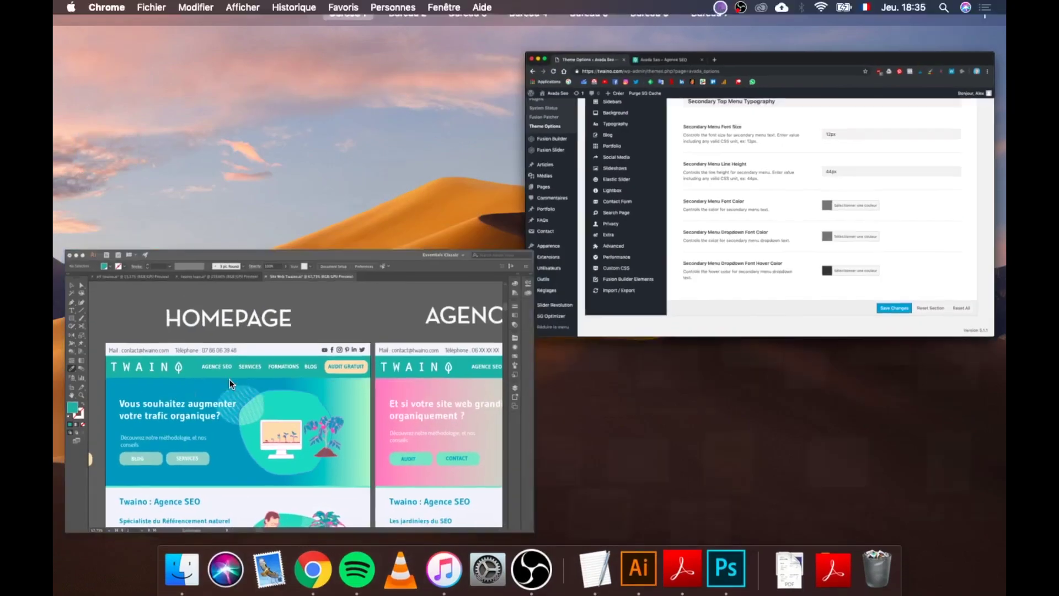
# Step: Eyedrop the mockup's top bar text in Illustrator, read its hex 4D4D4D, and return to WordPress
pyautogui.click(230, 379)
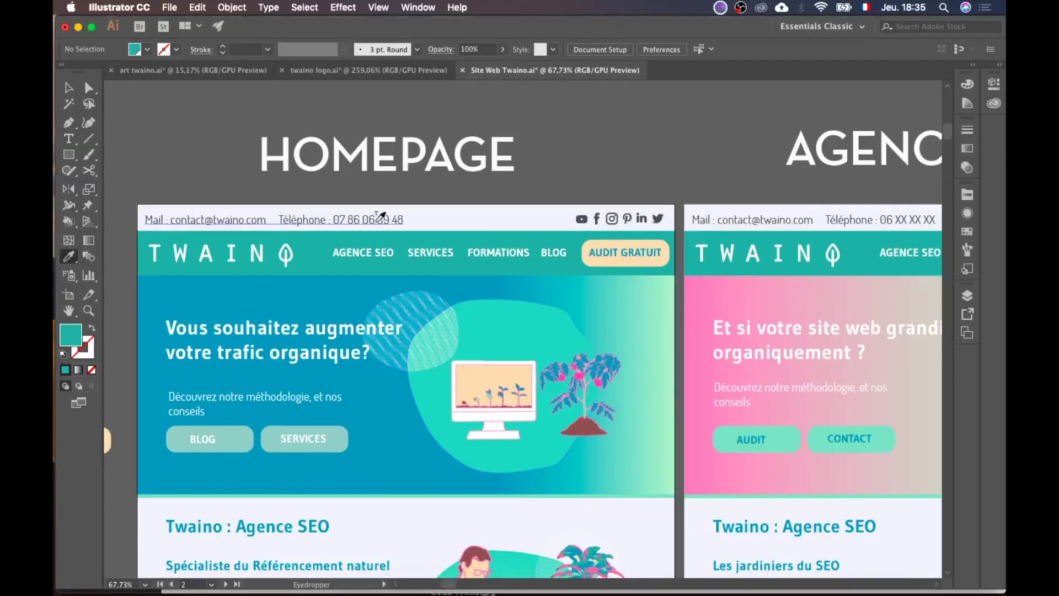
pyautogui.click(376, 214)
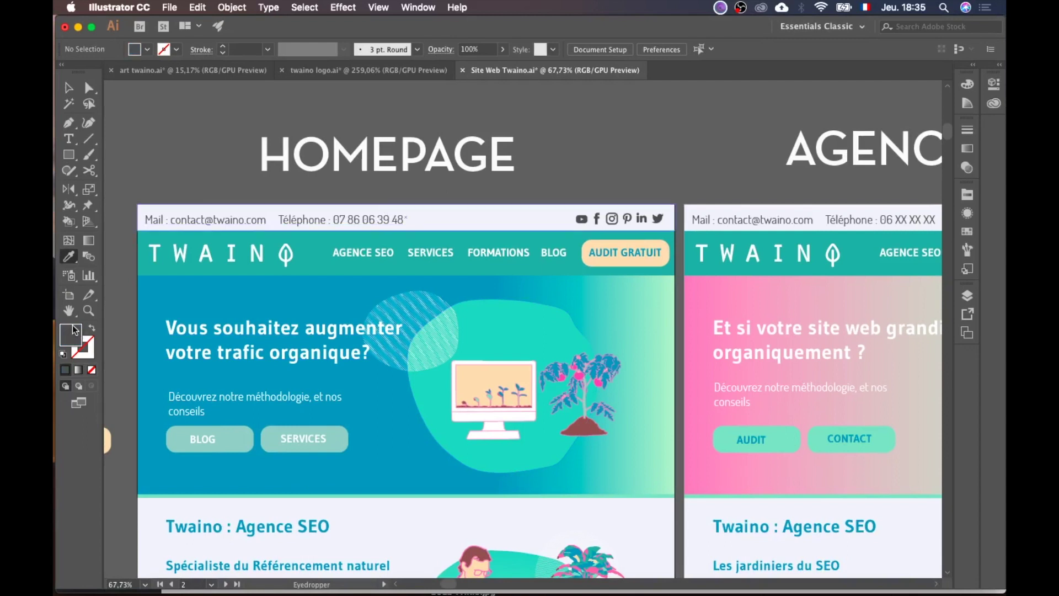
pyautogui.doubleClick(71, 333)
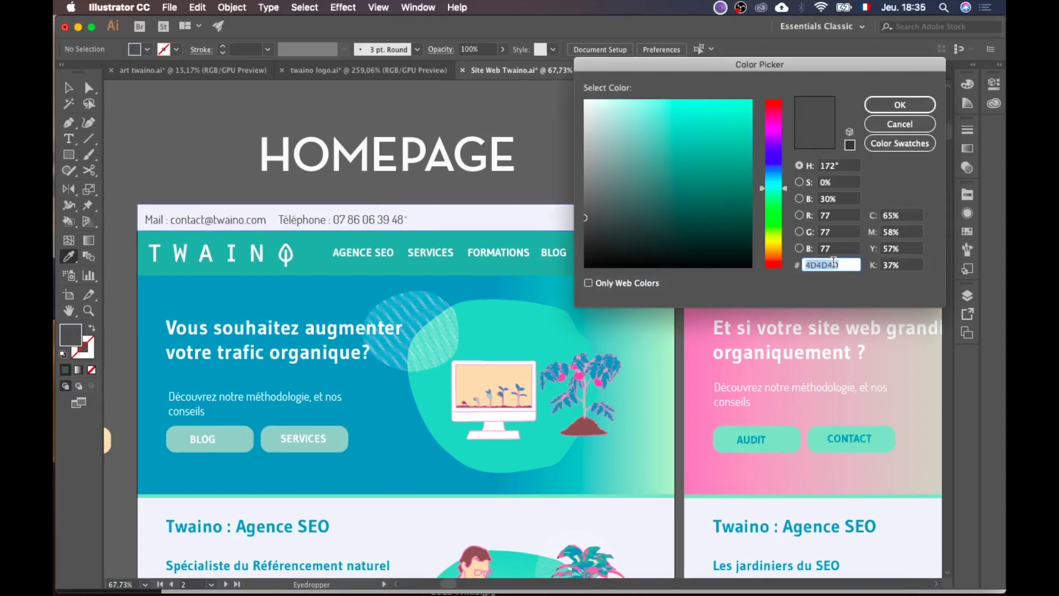
pyautogui.click(900, 104)
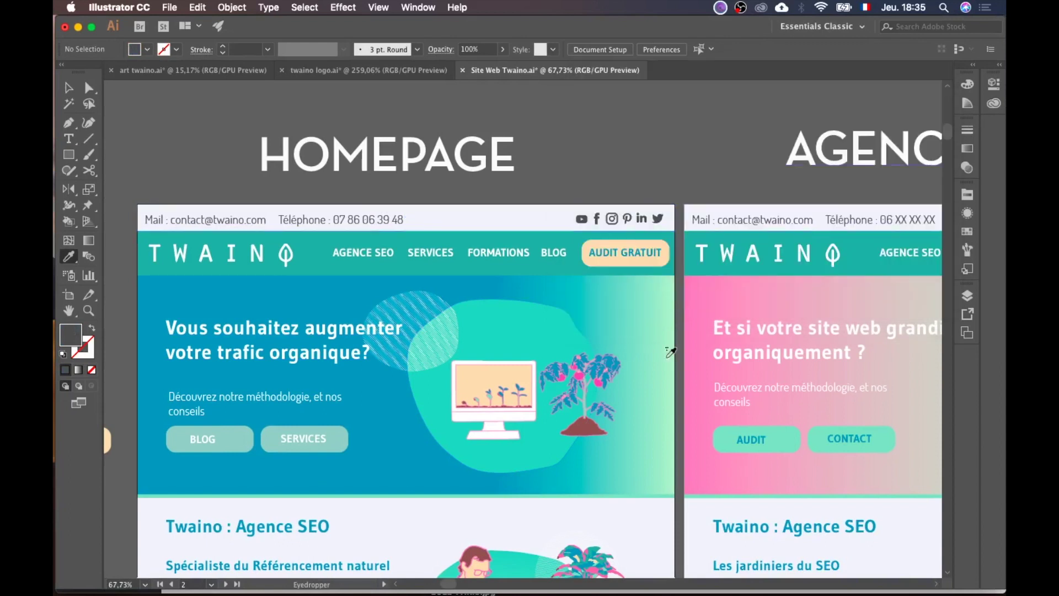
pyautogui.hotkey('ctrl', 'Up')
pyautogui.click(353, 214)
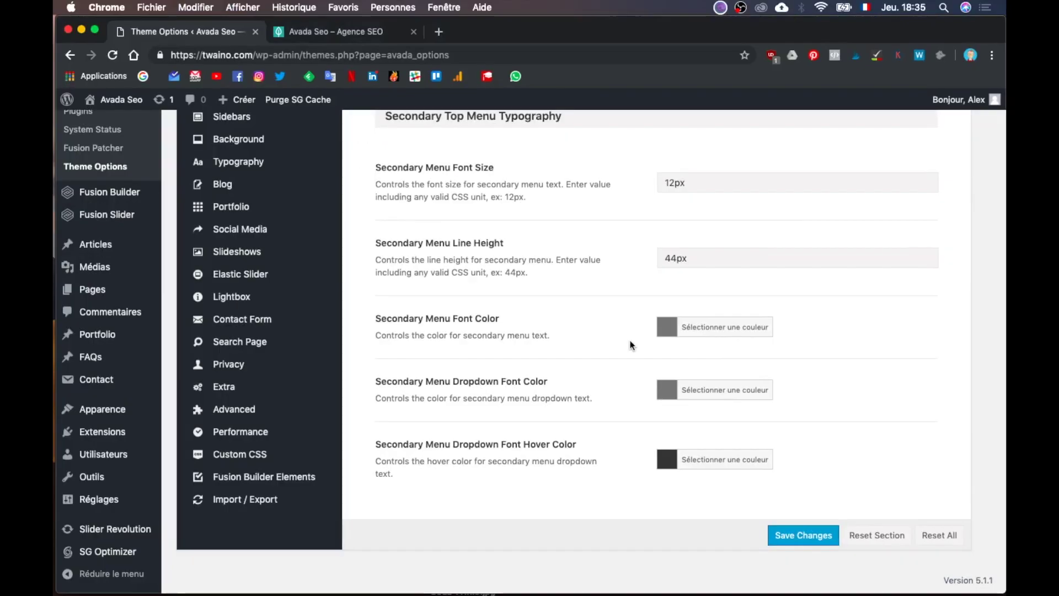
# Step: Set the Secondary Menu Font Color (was 747474) and Dropdown Font Color to 4D4D4D
pyautogui.click(706, 333)
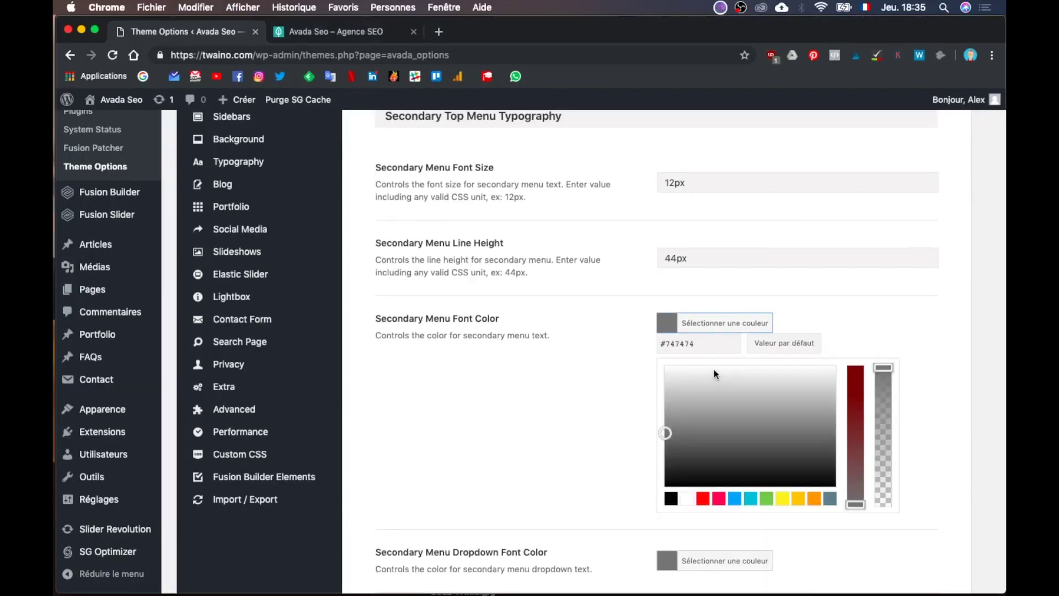
pyautogui.doubleClick(704, 343)
pyautogui.hotkey('ctrl', 'v')
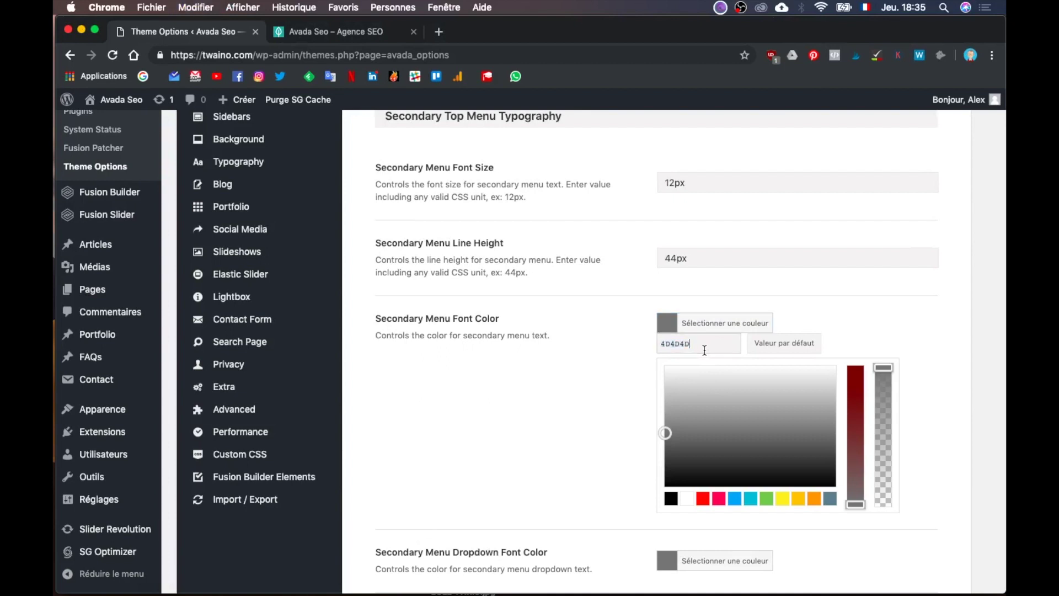
pyautogui.click(627, 394)
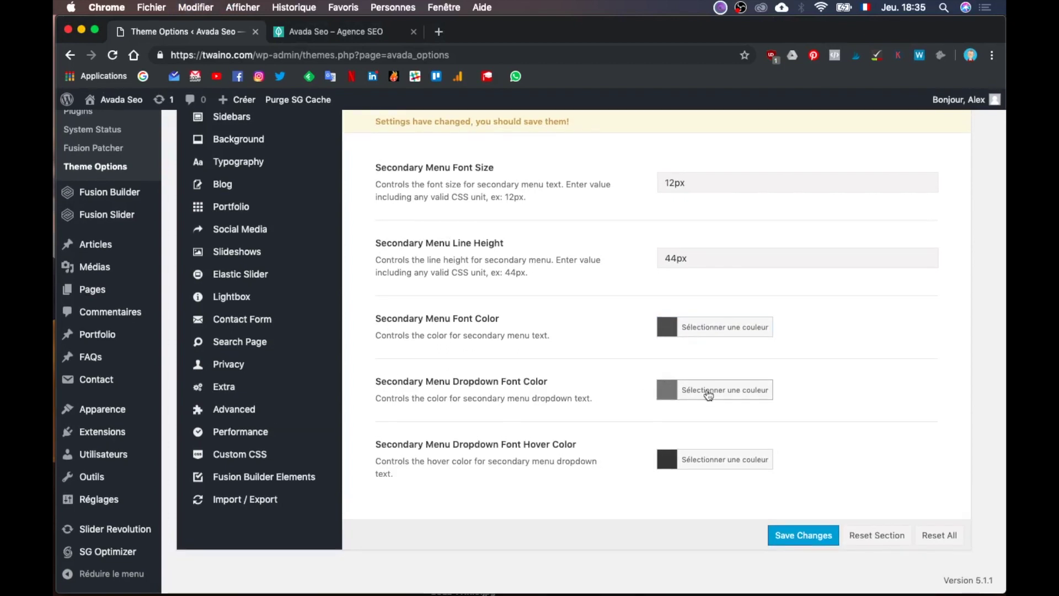
pyautogui.click(708, 393)
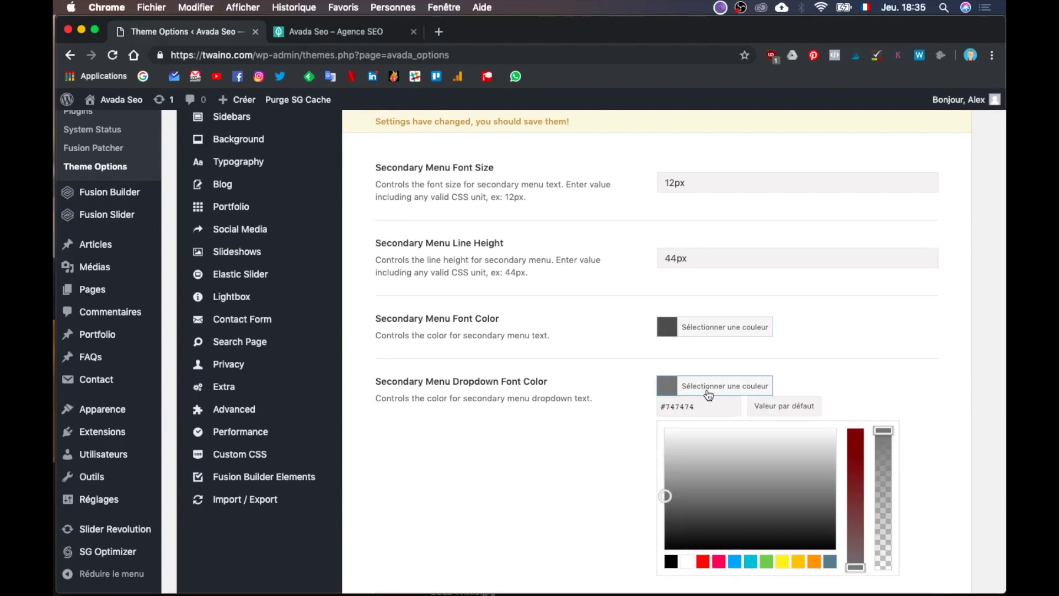
pyautogui.doubleClick(682, 408)
pyautogui.write('#333333')
pyautogui.click(629, 444)
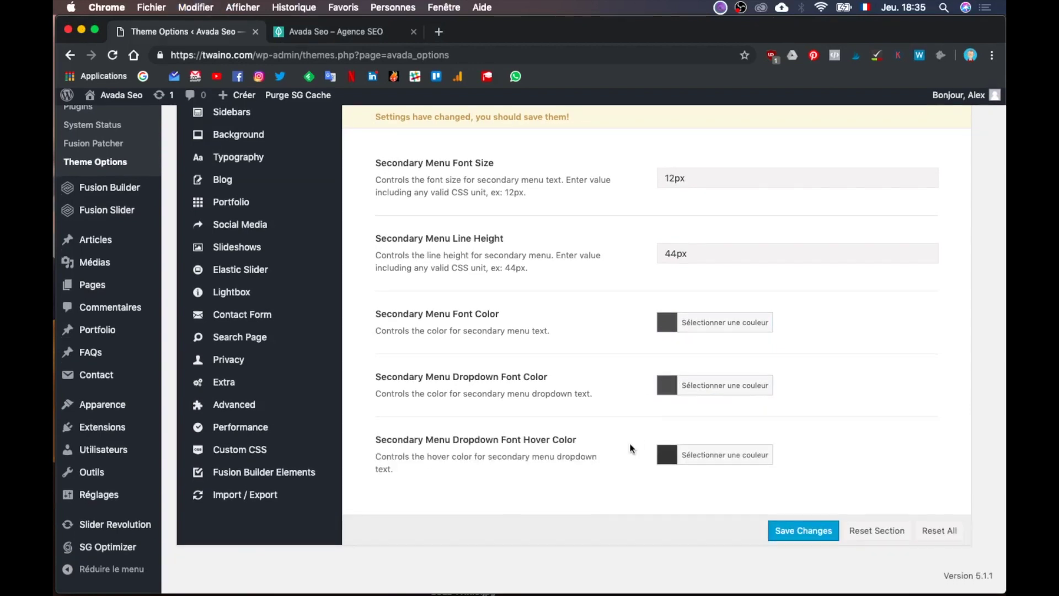
# Step: Change the Dropdown Font Hover Color from #333333 to 4D4D4D
pyautogui.click(708, 449)
pyautogui.doubleClick(690, 469)
pyautogui.write('#4d4d4d')
pyautogui.click(611, 486)
pyautogui.scroll(3, 610, 487)
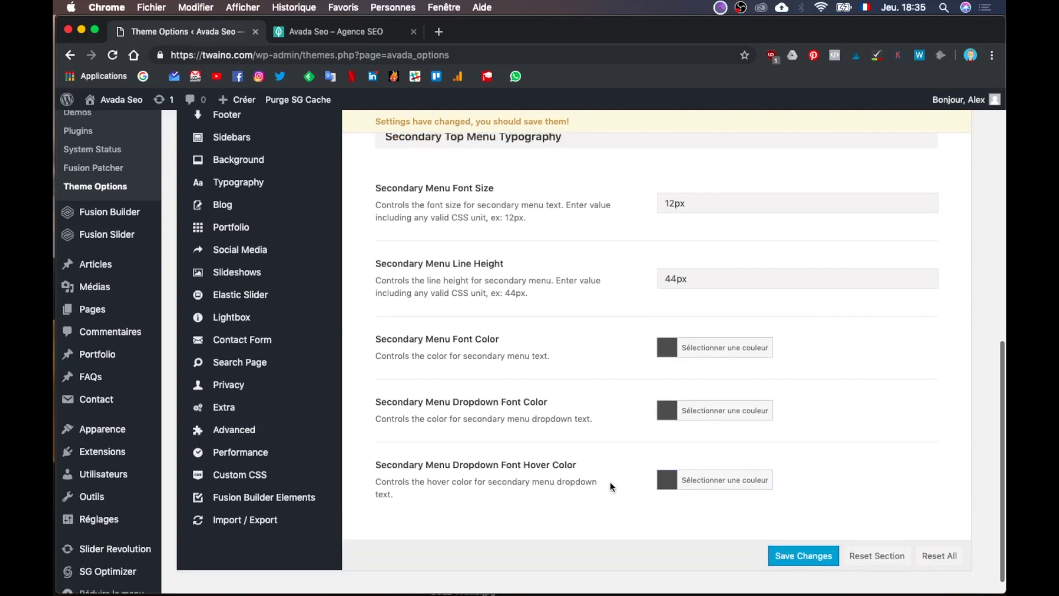
pyautogui.hotkey('ctrl', 'Up')
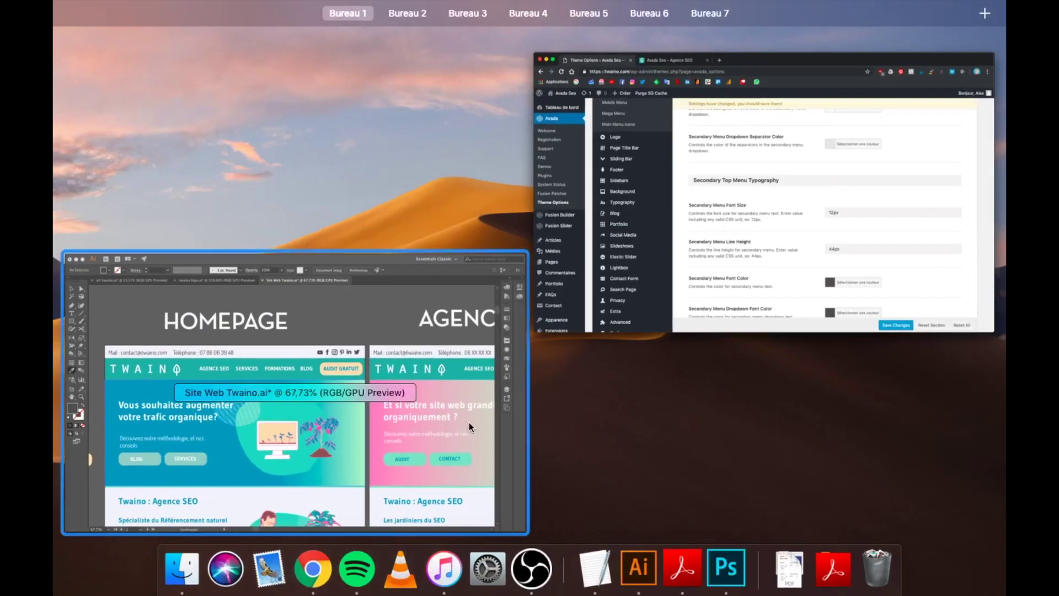
# Step: Select the mockup's Mail and Téléphone text to check its font (Dosis Regular, 27 pt), then return to WordPress
pyautogui.click(469, 422)
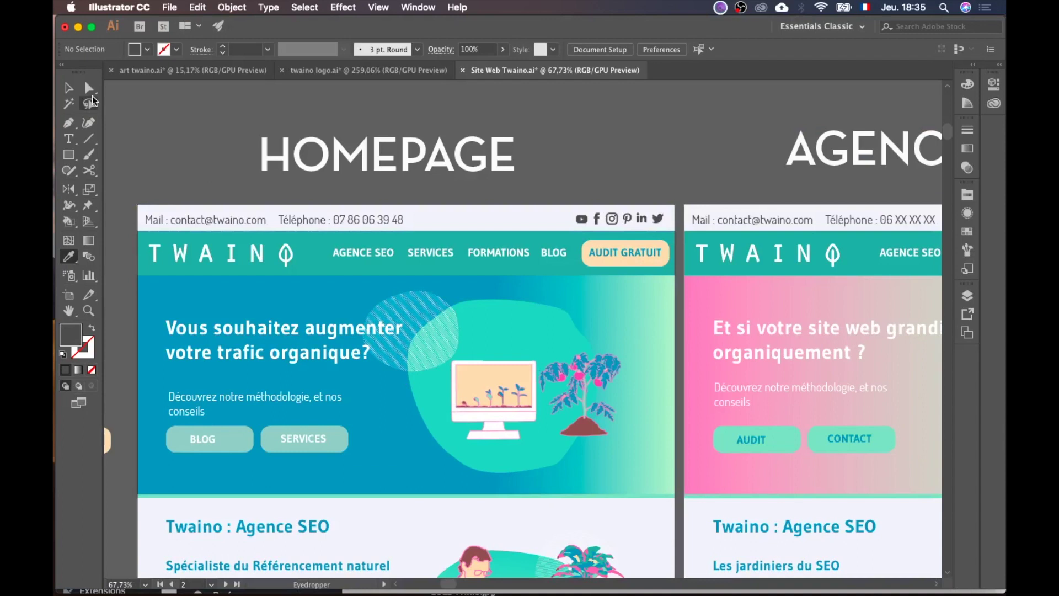
pyautogui.click(70, 87)
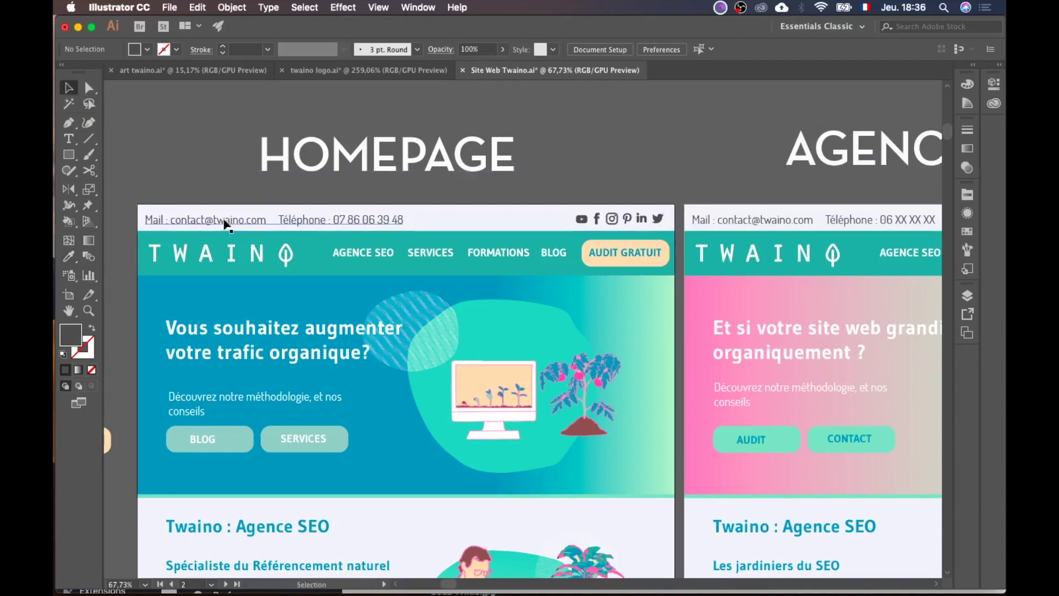
pyautogui.click(224, 220)
pyautogui.hotkey('ctrl', 'Up')
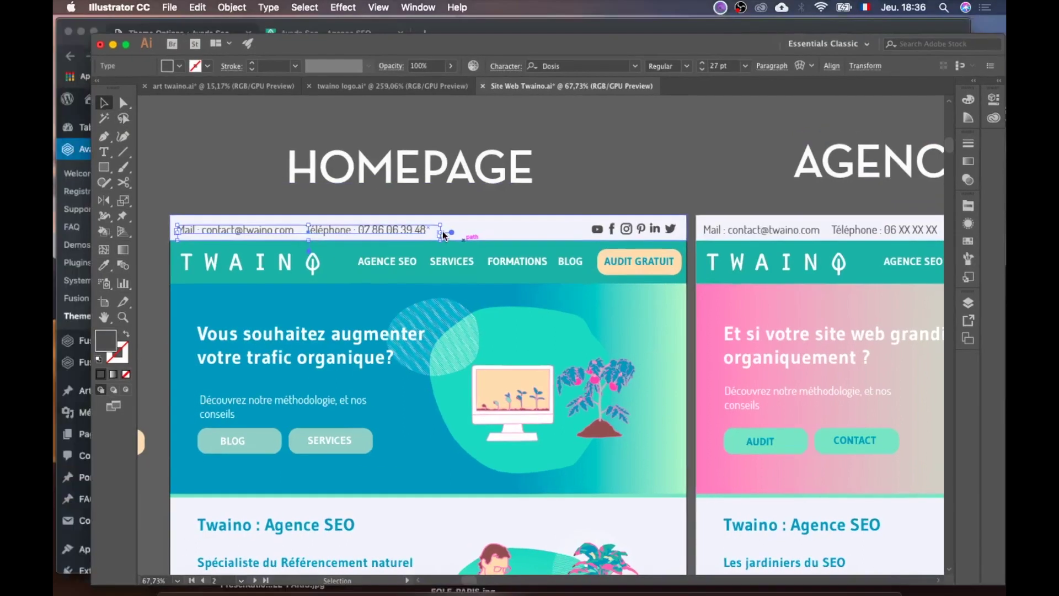
pyautogui.click(408, 236)
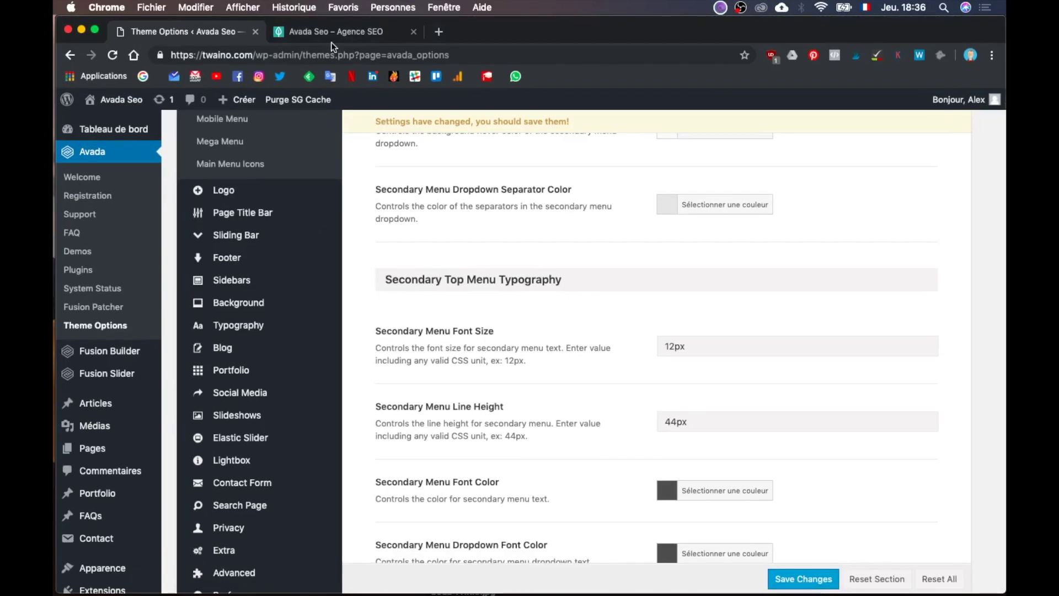
# Step: Check the live homepage's top bar, then save the Secondary Menu Font Size at 15px
pyautogui.click(339, 33)
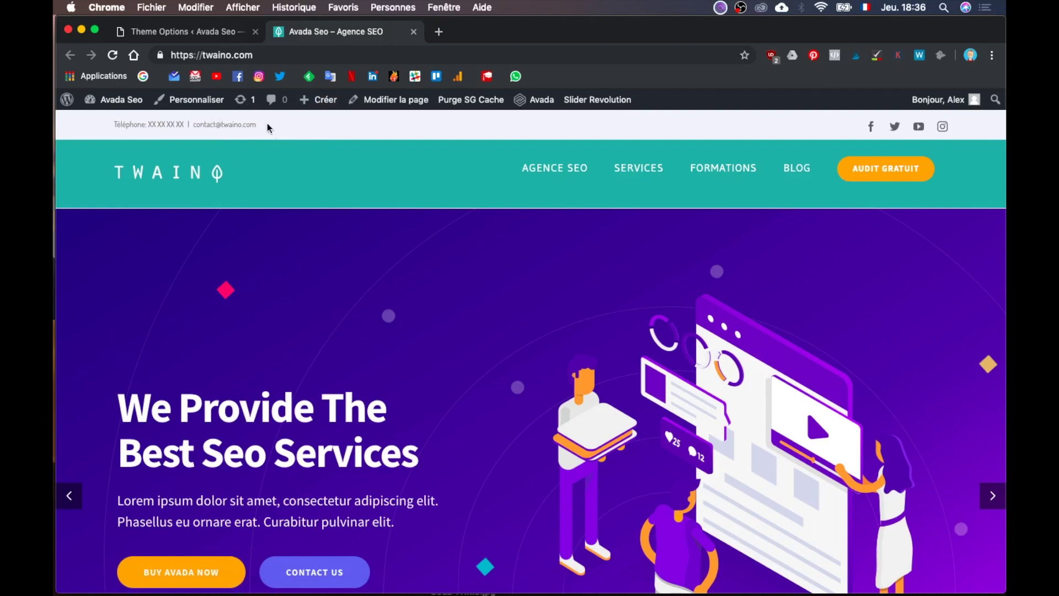
pyautogui.click(182, 31)
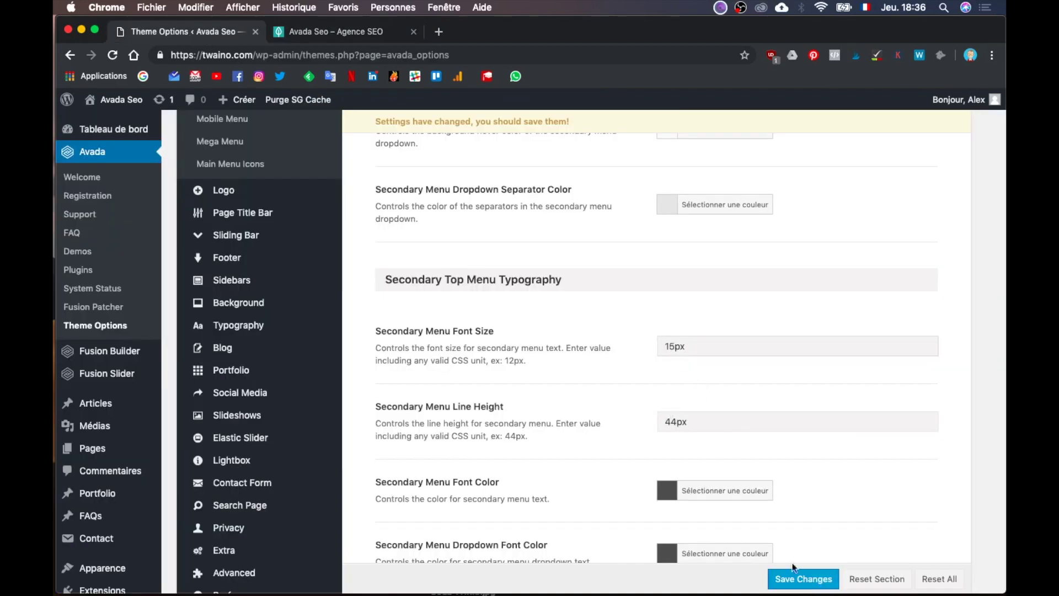
pyautogui.click(803, 579)
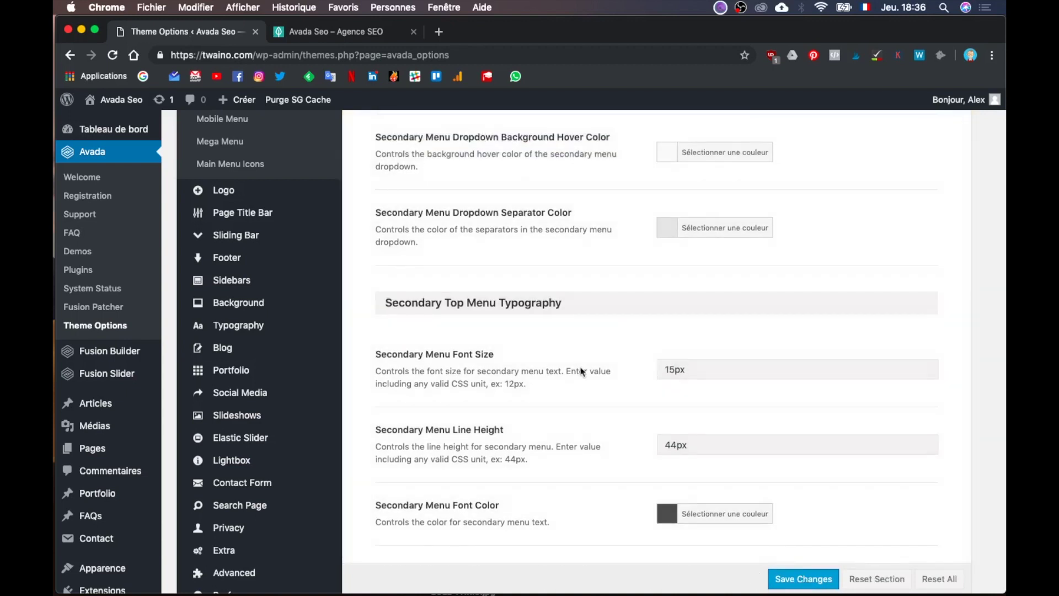
# Step: Reload the live Twaino homepage and scroll to check the larger, darker top bar text
pyautogui.click(336, 38)
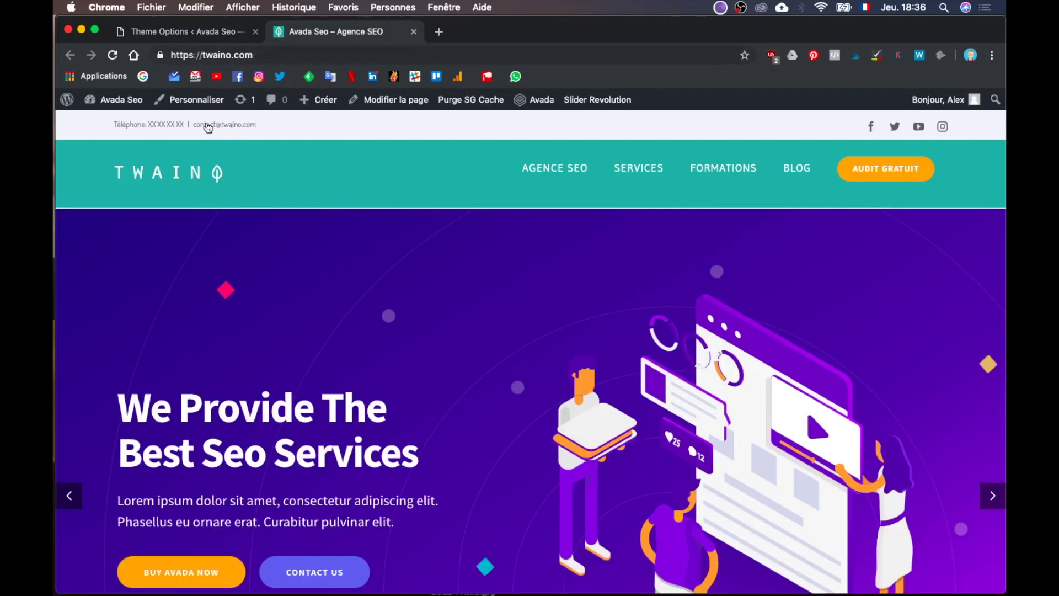
pyautogui.click(287, 51)
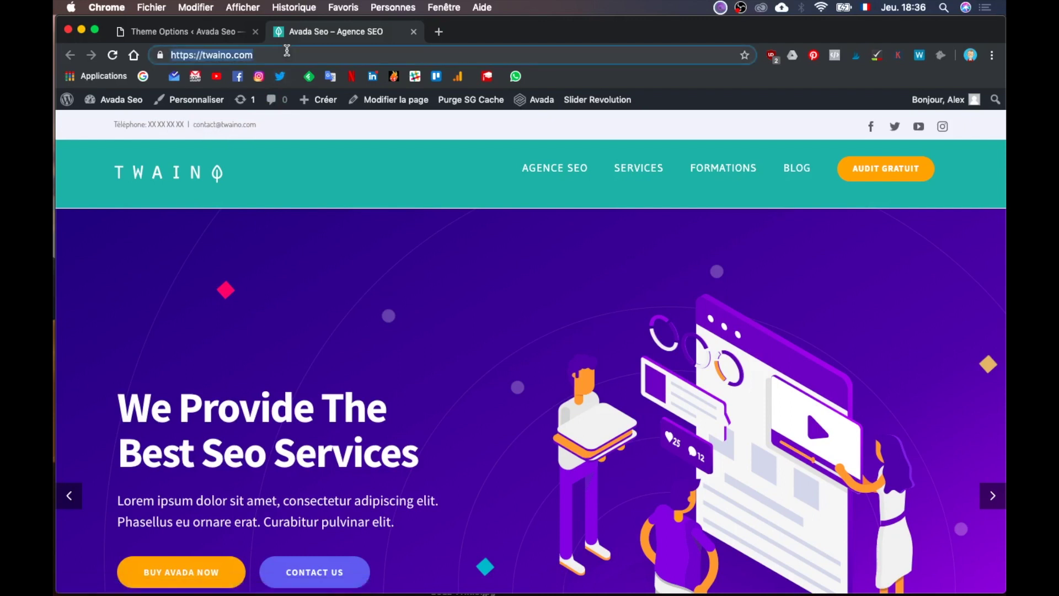
pyautogui.press('Return')
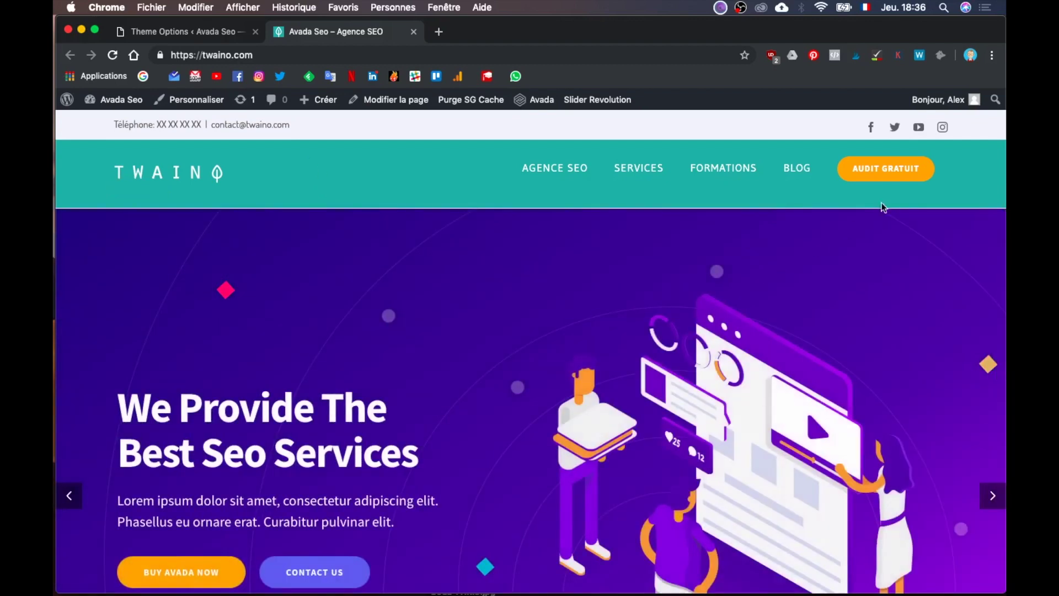
pyautogui.scroll(-10, 523, 378)
pyautogui.scroll(10, 524, 378)
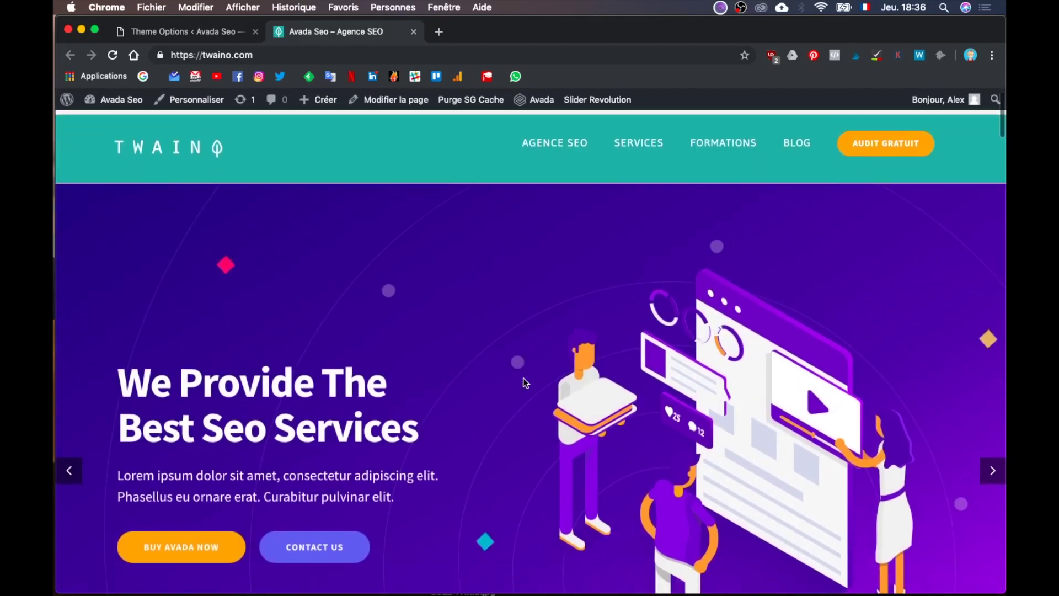
pyautogui.scroll(-10, 523, 379)
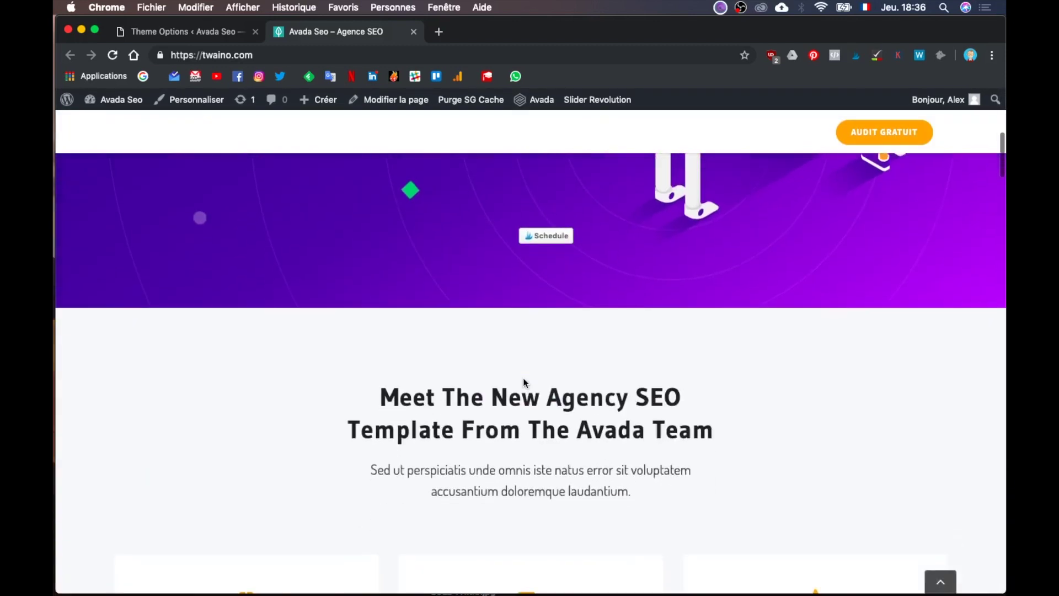
pyautogui.scroll(10, 524, 382)
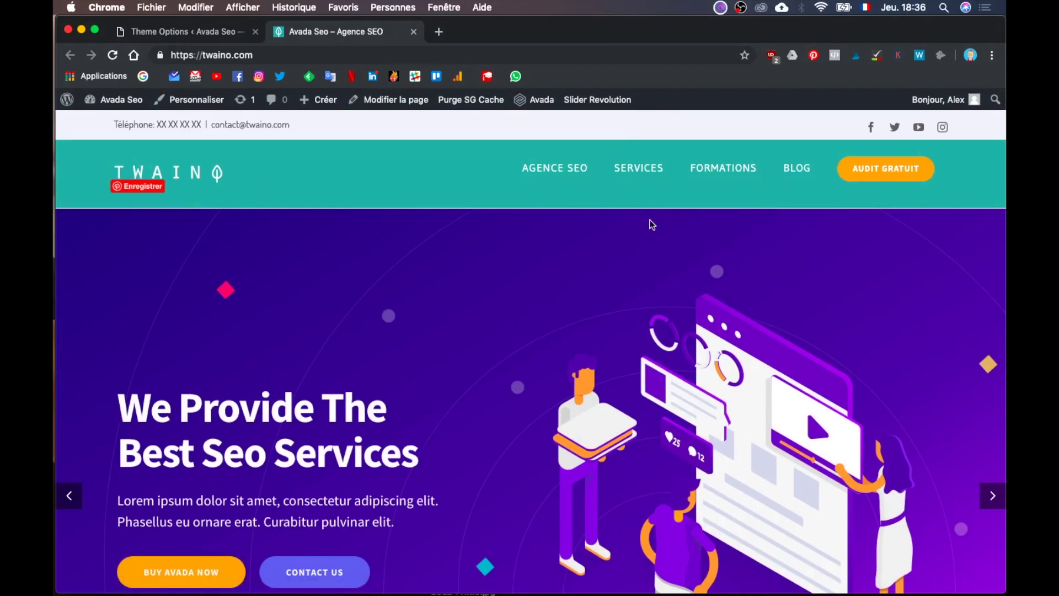
# Step: Compare the top bar with the Illustrator mockup, then return to the Theme Options
pyautogui.hotkey('ctrl', 'Up')
pyautogui.click(521, 294)
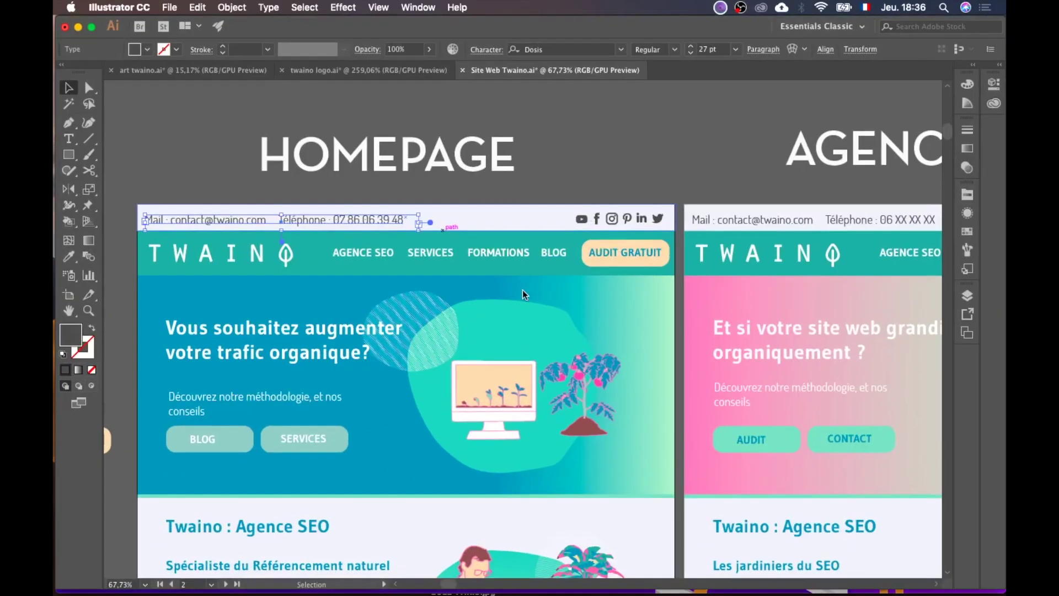
pyautogui.scroll(-2, 570, 307)
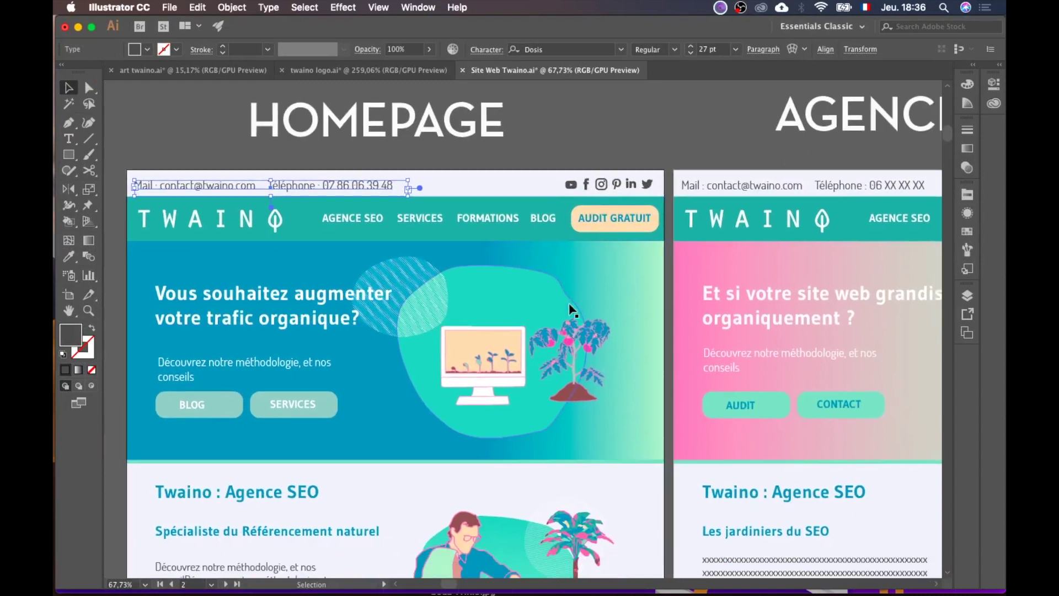
pyautogui.scroll(-3, 571, 309)
pyautogui.hotkey('ctrl', 'Up')
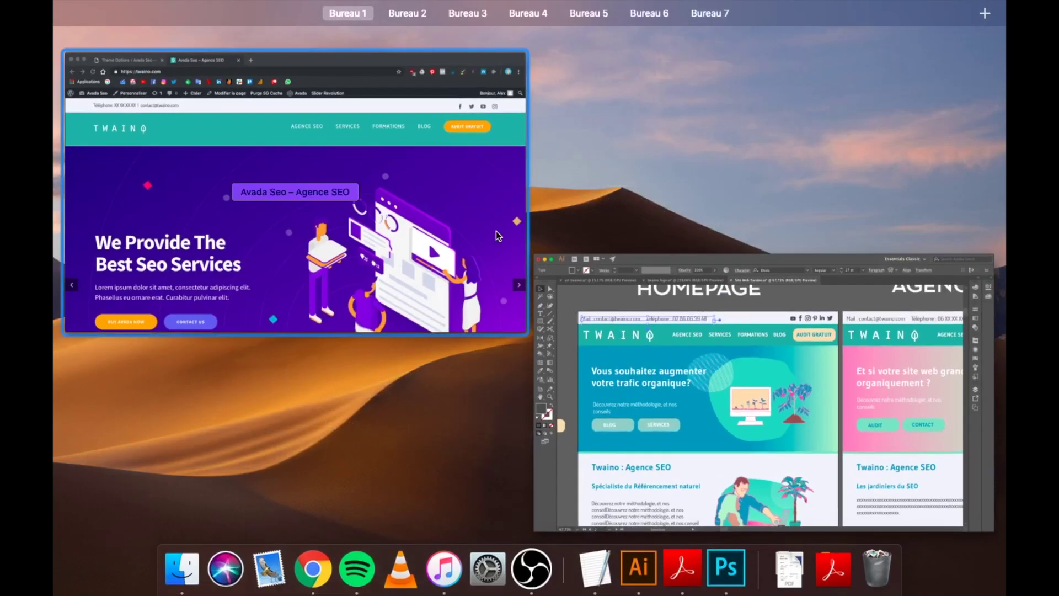
pyautogui.click(498, 236)
pyautogui.click(204, 34)
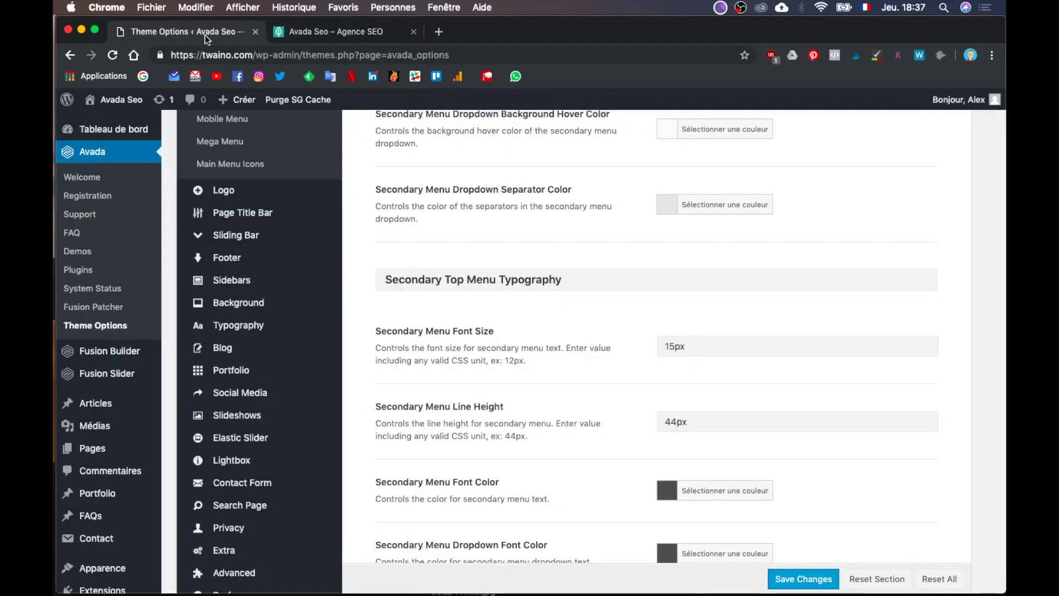
# Step: Show Typography > Body Typography, where the link colour is #ffa737
pyautogui.moveTo(272, 215)
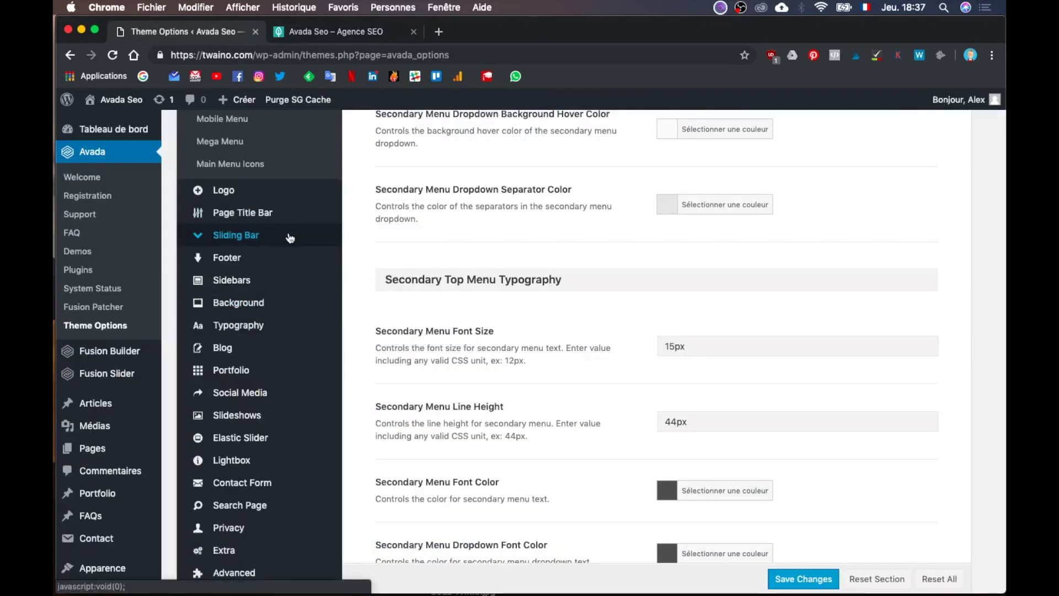
pyautogui.scroll(-1, 291, 264)
pyautogui.moveTo(293, 265)
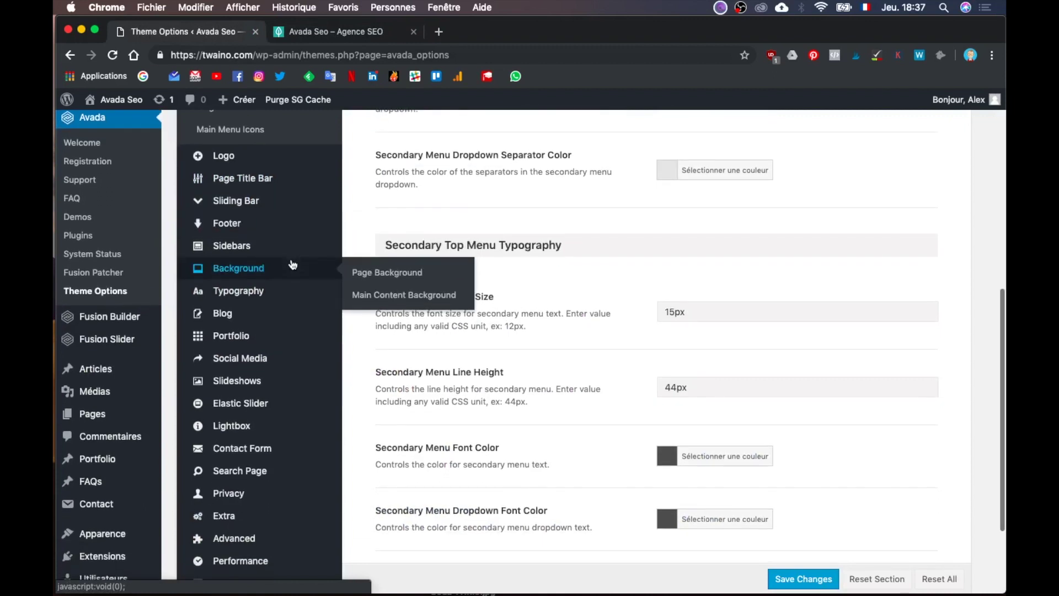
pyautogui.scroll(-1, 292, 264)
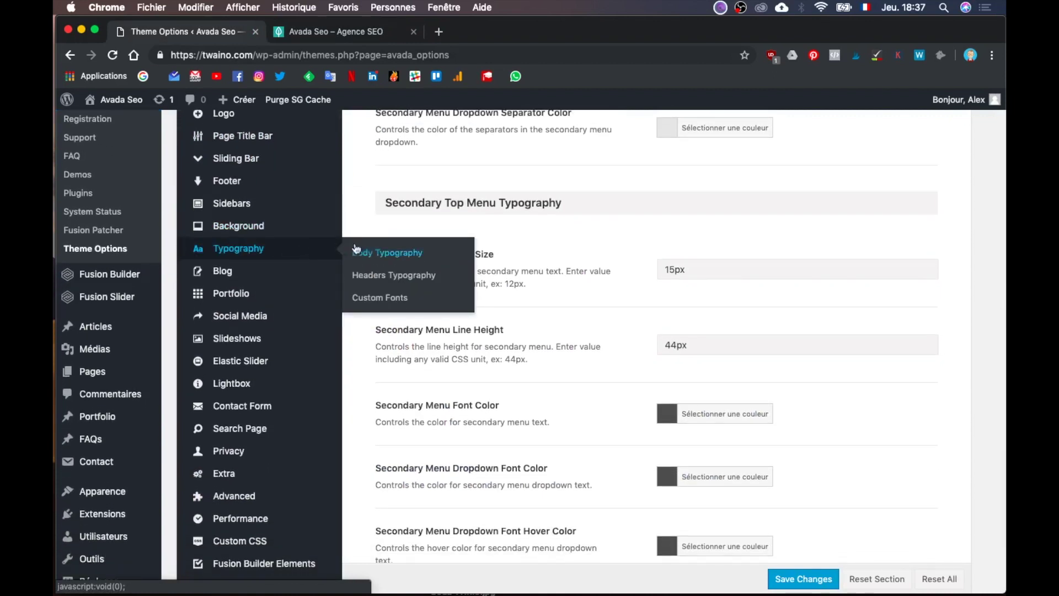
pyautogui.click(391, 249)
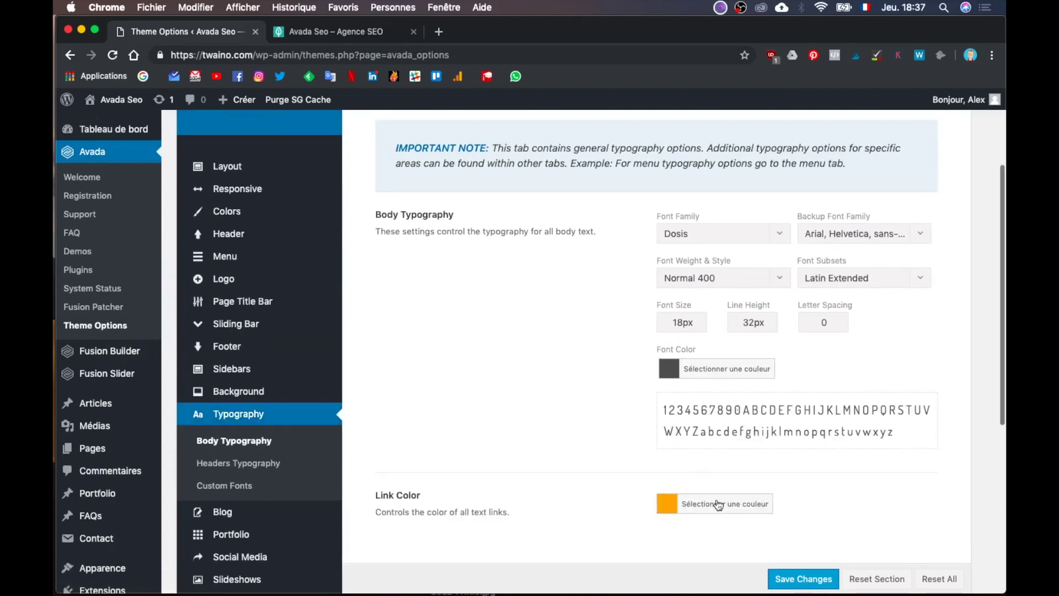
pyautogui.hotkey('ctrl', 'Up')
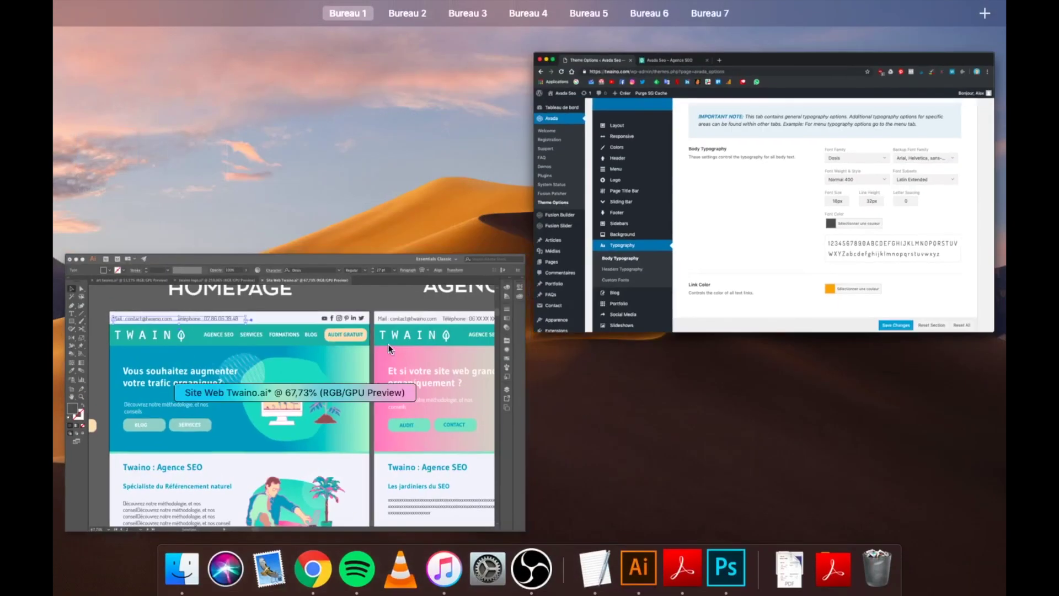
# Step: In Illustrator, sample the AUDIT GRATUIT button's peach, then restore the header text's dark grey and deselect it
pyautogui.click(335, 343)
pyautogui.press('i')
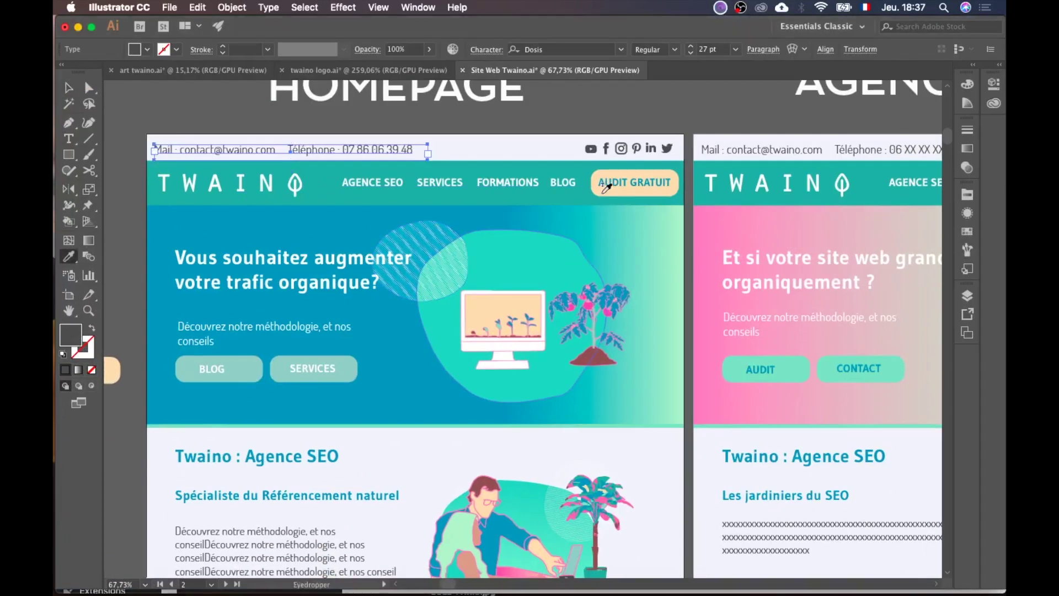
pyautogui.click(605, 191)
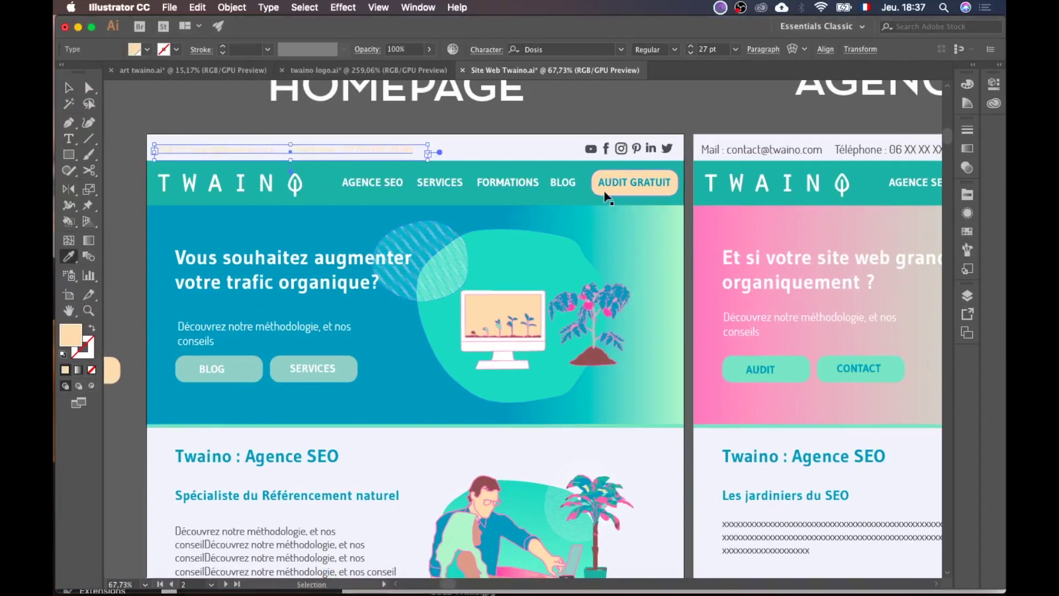
pyautogui.click(123, 92)
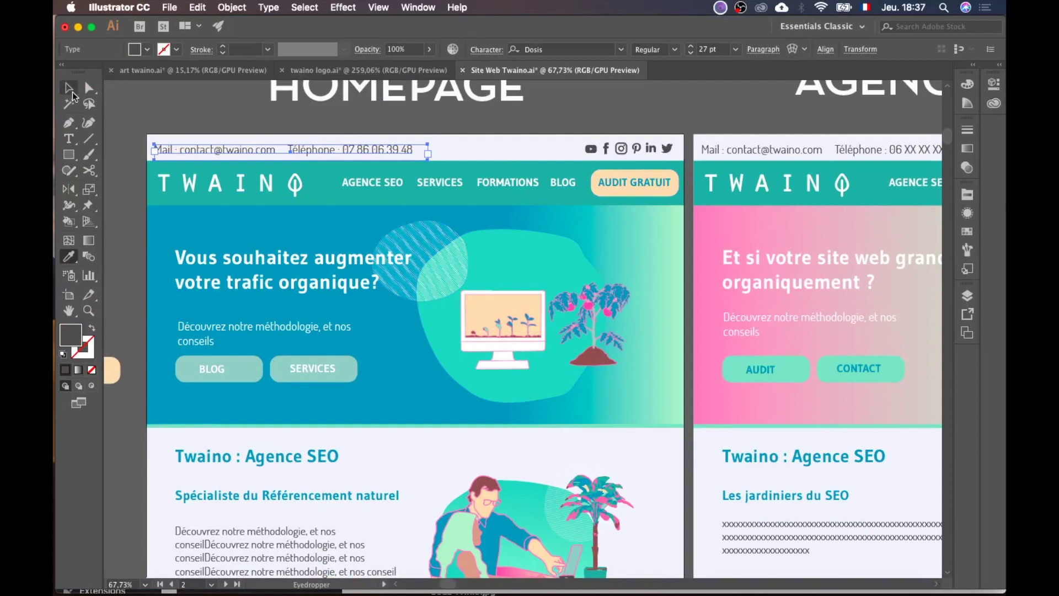
pyautogui.press('v')
pyautogui.scroll(5, 302, 220)
pyautogui.hscroll(-3, 303, 220)
pyautogui.scroll(-2, 303, 220)
pyautogui.hscroll(-1, 302, 220)
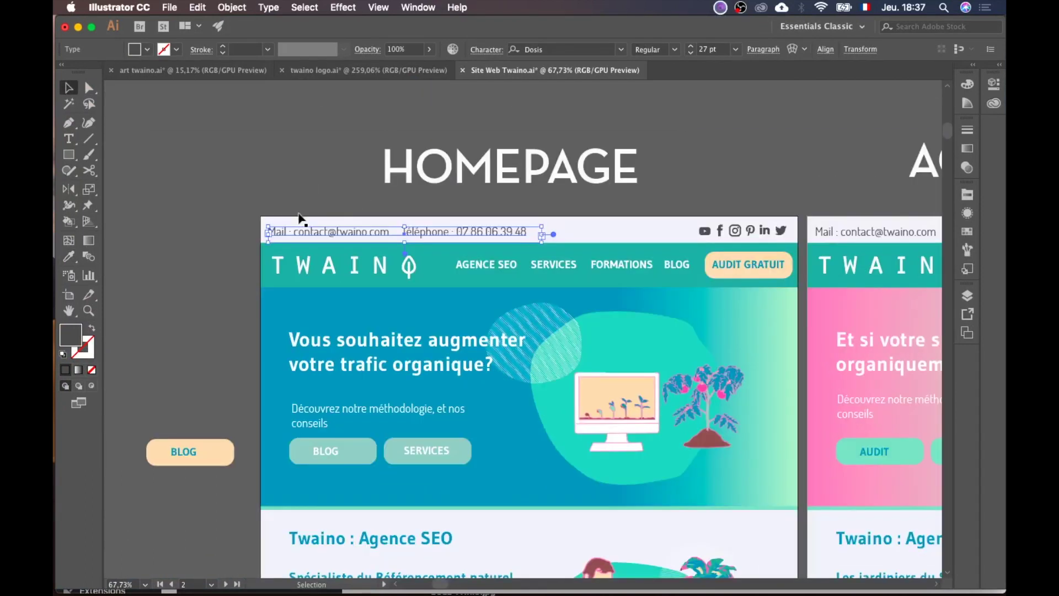
pyautogui.click(167, 271)
# Step: Sample the BLOG button's peach and read its fill hex code, FFDDB3
pyautogui.press('i')
pyautogui.click(229, 457)
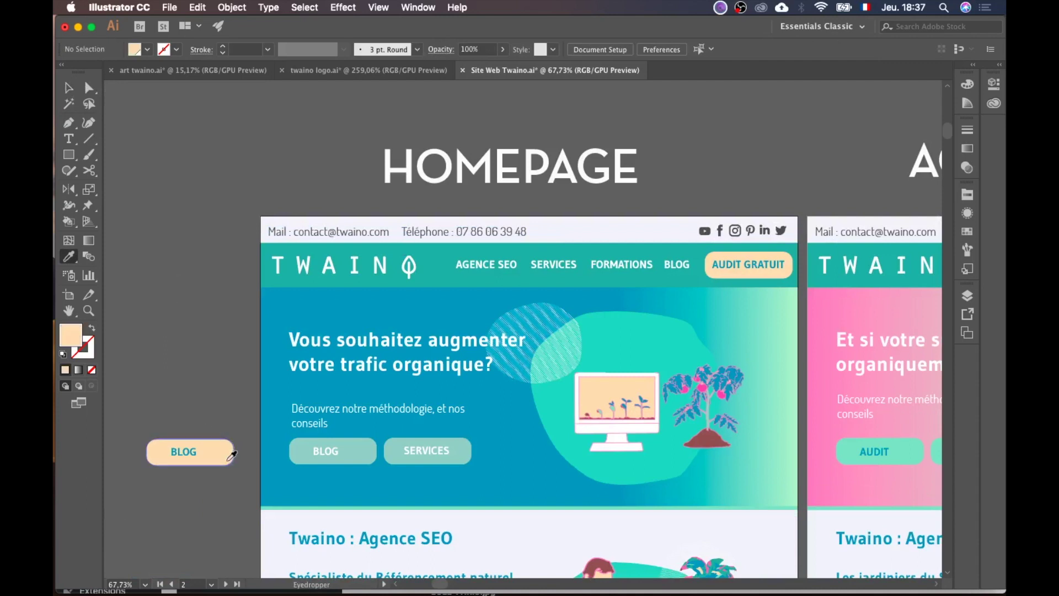
pyautogui.doubleClick(77, 332)
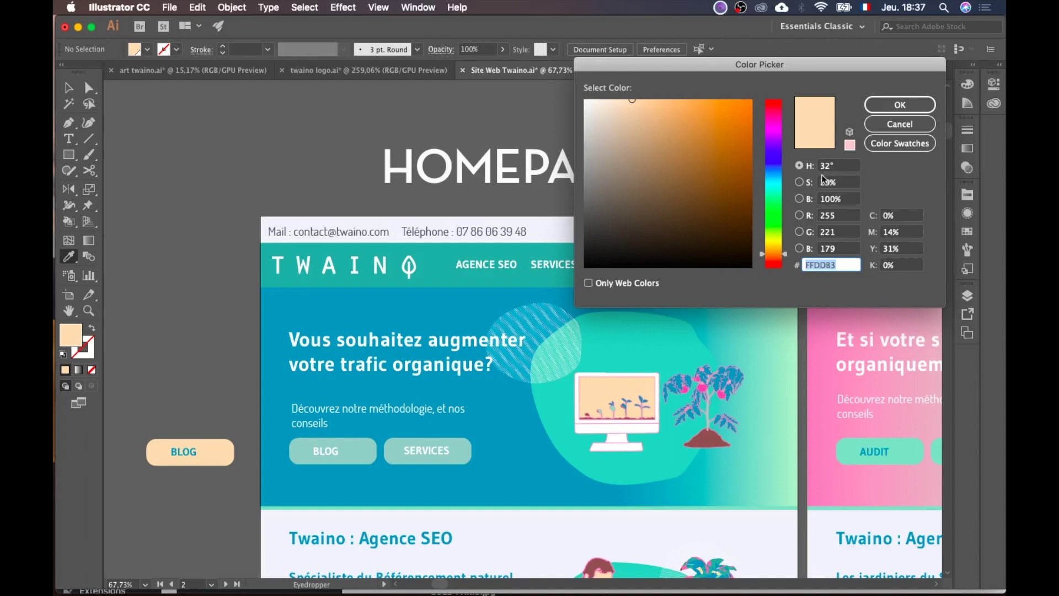
pyautogui.click(900, 106)
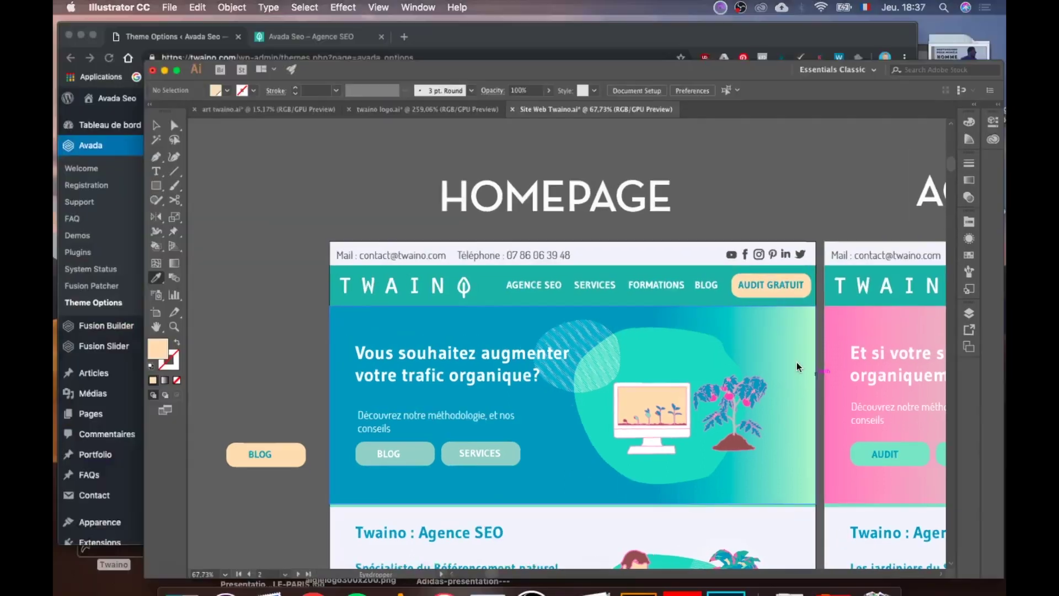
pyautogui.hotkey('ctrl', 'Up')
# Step: Replace the #ffa737 link colour with the mockup's peach, save, and show Headers Typography
pyautogui.click(315, 280)
pyautogui.click(708, 501)
pyautogui.moveTo(722, 521); pyautogui.dragTo(660, 520)
pyautogui.press('BackSpace')
pyautogui.click(597, 451)
pyautogui.scroll(-5, 788, 546)
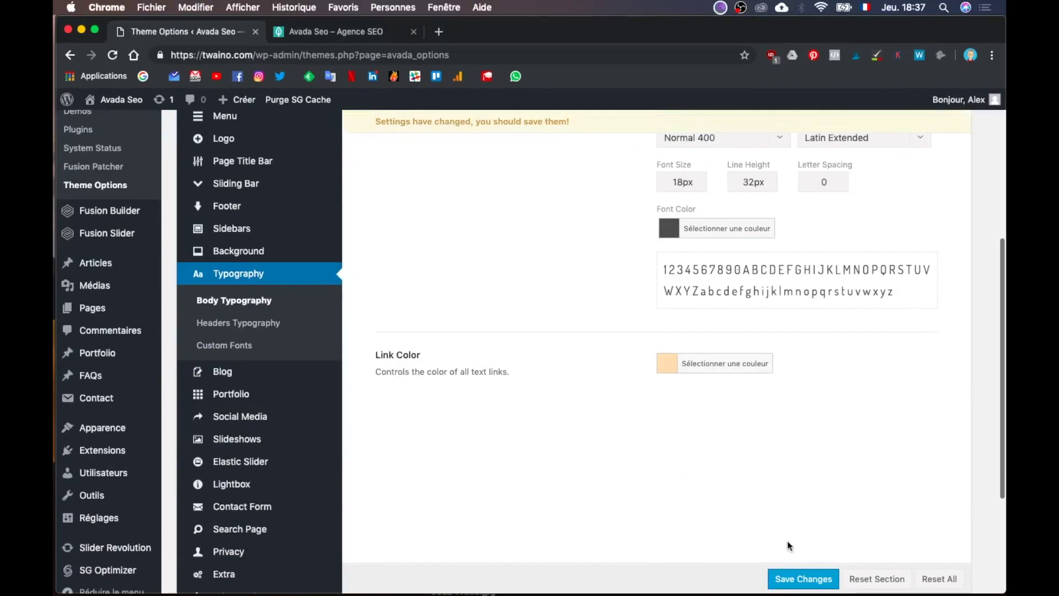
pyautogui.click(803, 577)
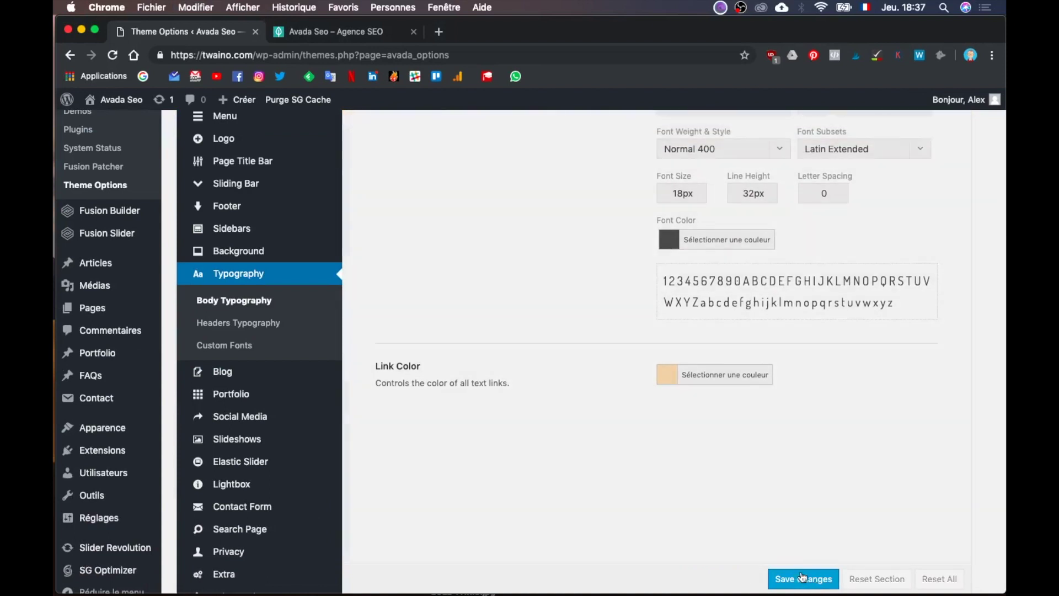
pyautogui.click(254, 326)
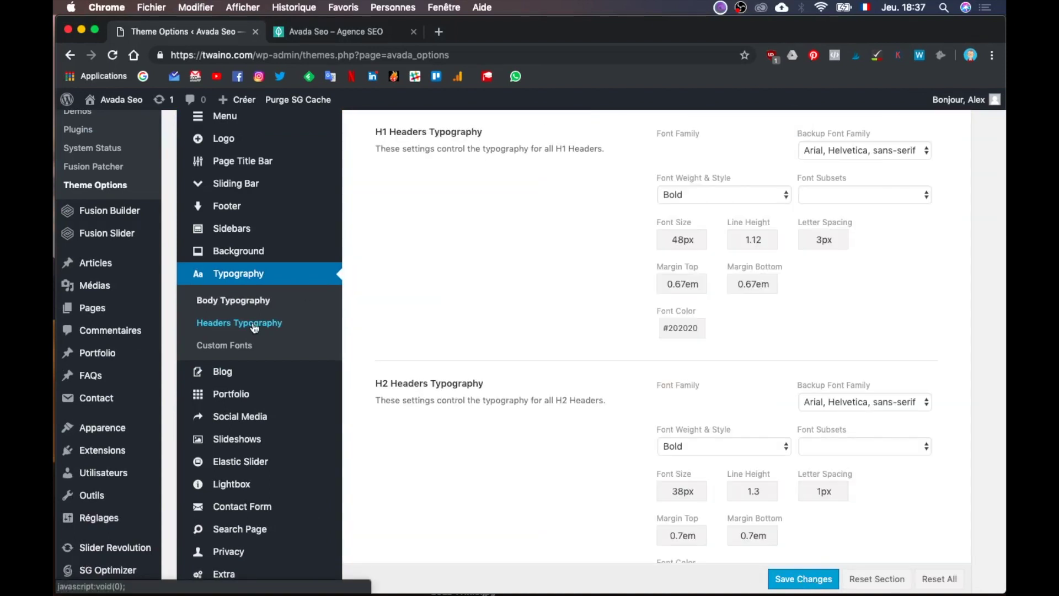
# Step: Go to the Extra theme settings and then the Pagination options
pyautogui.scroll(-3, 246, 373)
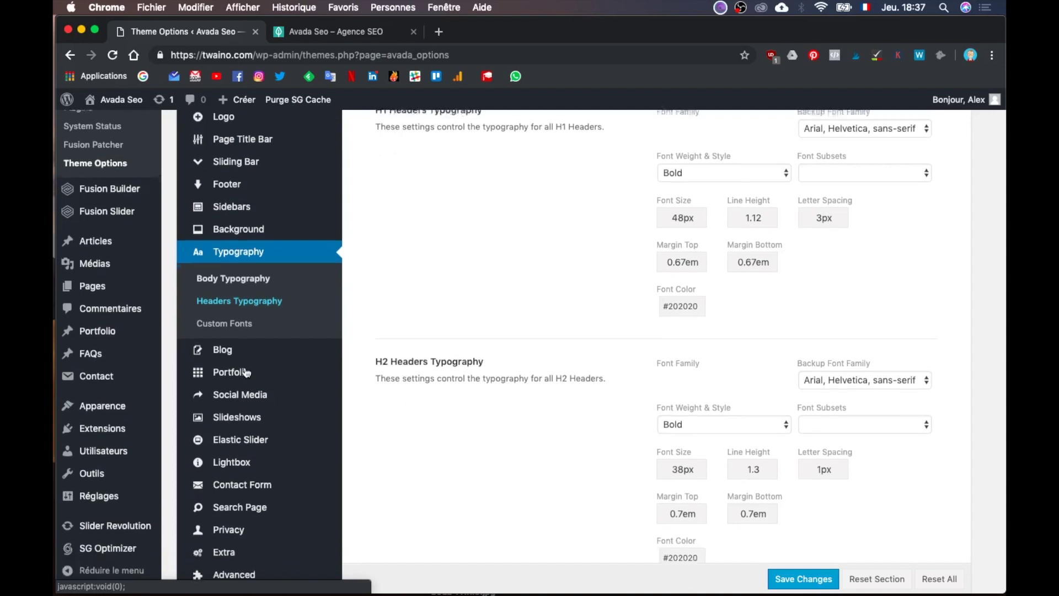
pyautogui.scroll(-2, 249, 360)
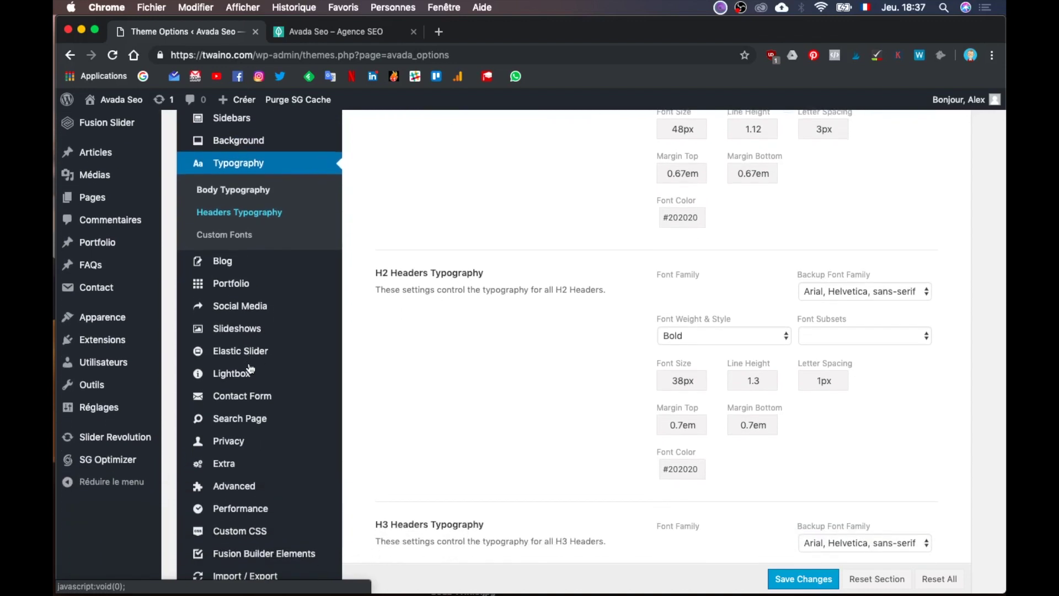
pyautogui.scroll(-1, 250, 392)
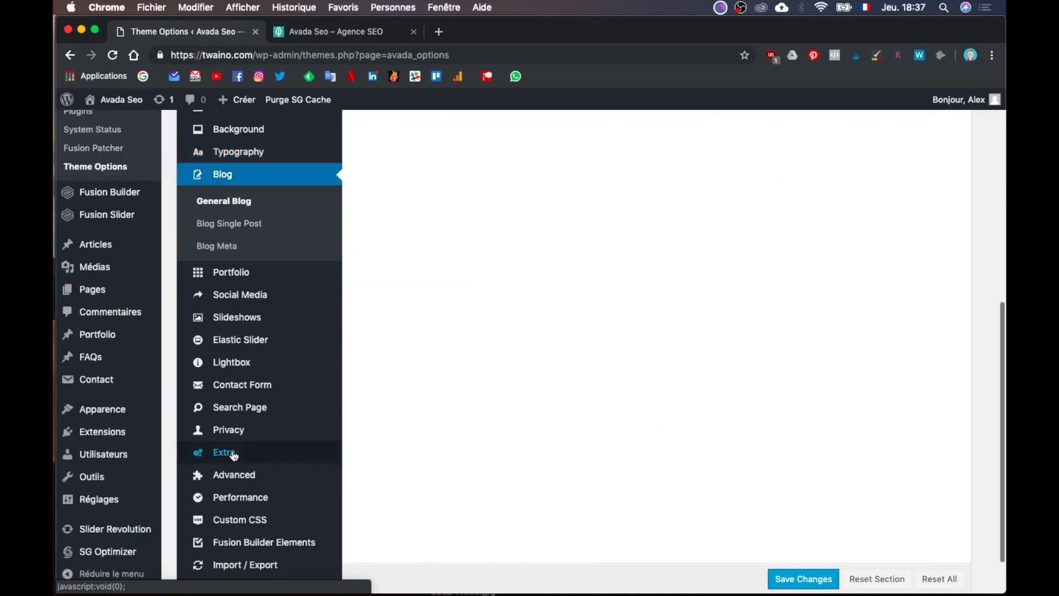
pyautogui.scroll(-2, 234, 456)
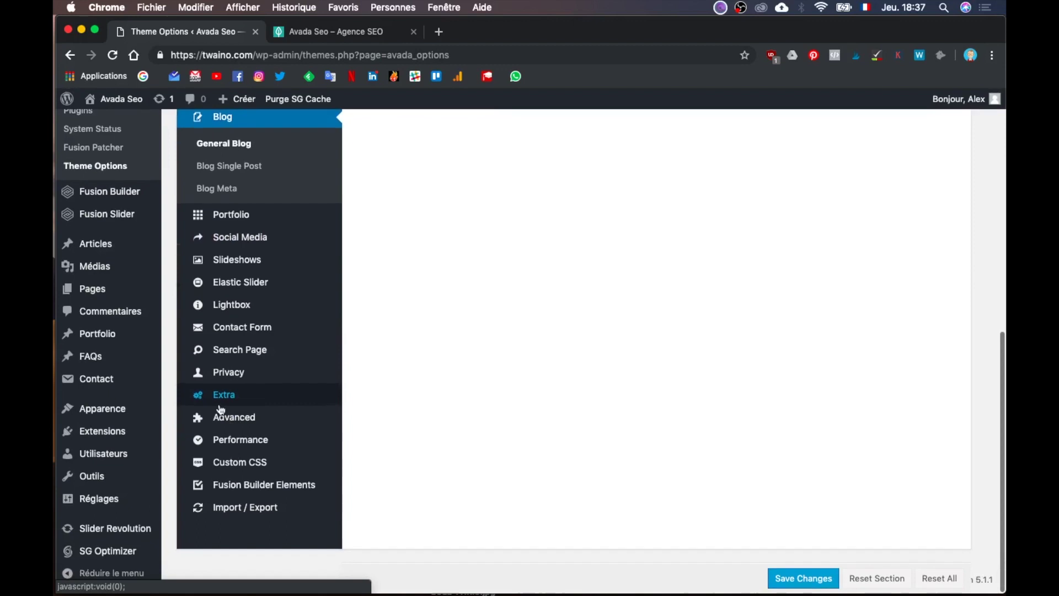
pyautogui.click(223, 442)
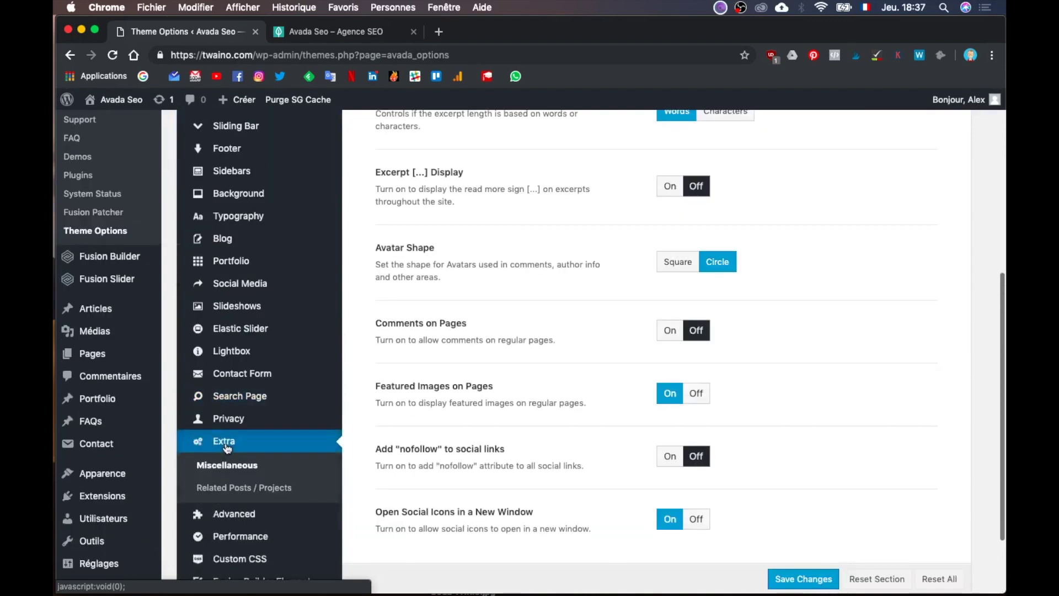
pyautogui.scroll(-3, 227, 448)
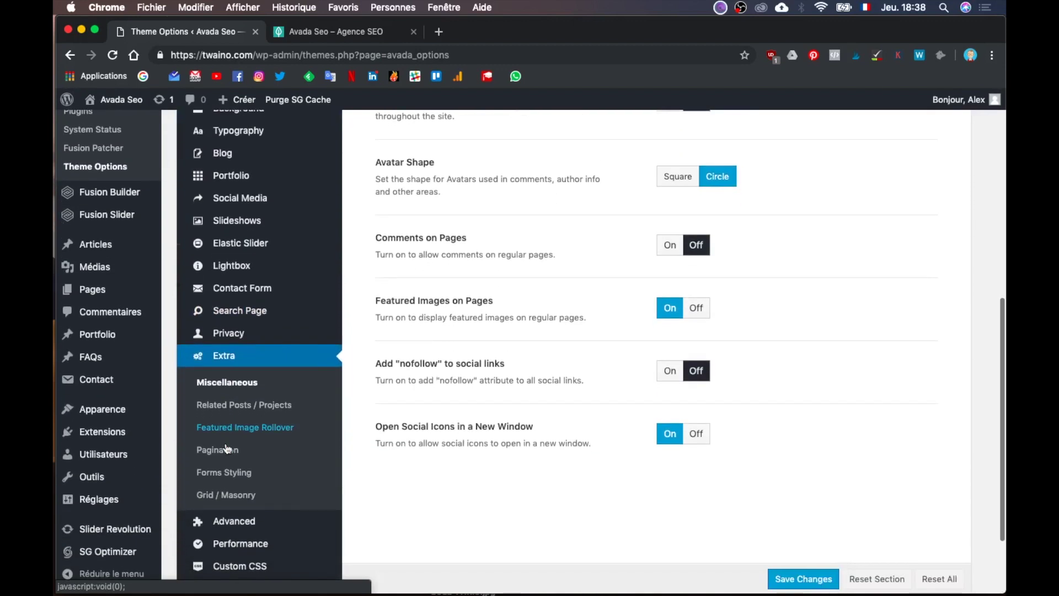
pyautogui.click(234, 453)
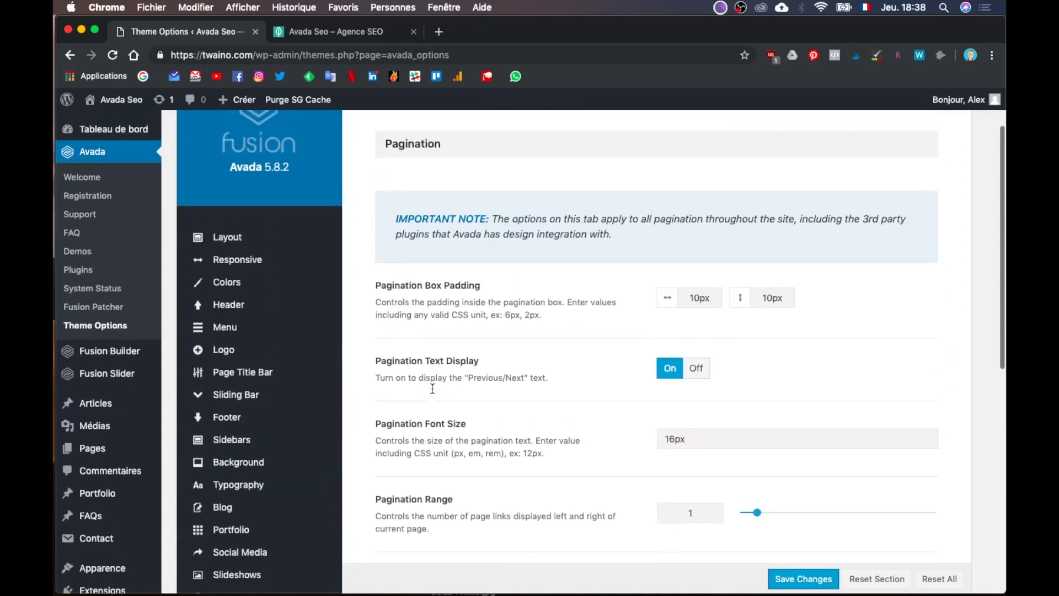
# Step: Go to Advanced > Theme Features, then the Fusion Builder Elements options
pyautogui.scroll(-10, 432, 388)
pyautogui.moveTo(249, 419)
pyautogui.click(389, 436)
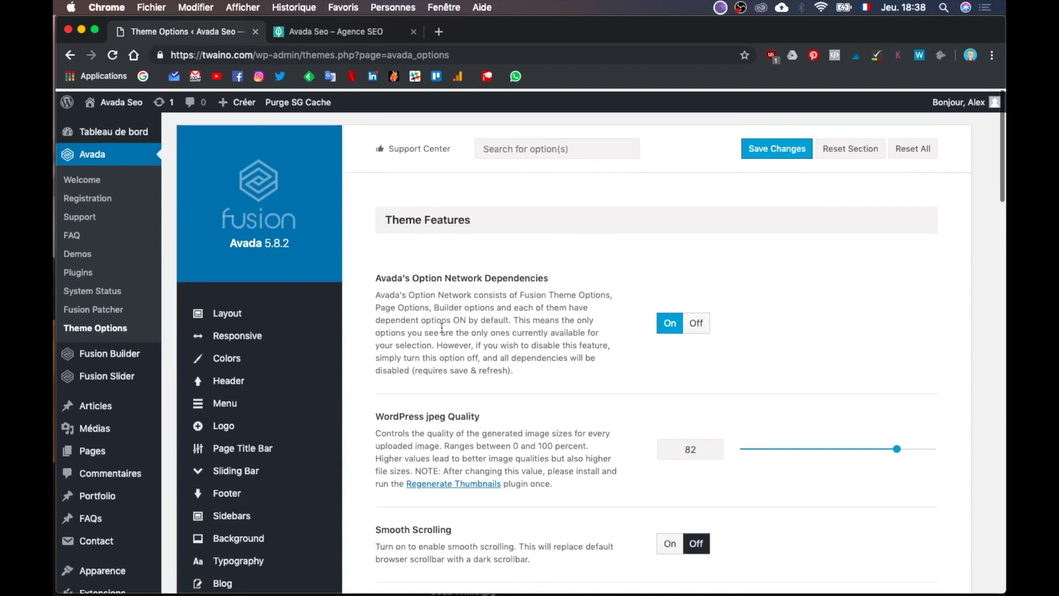
pyautogui.scroll(-20, 840, 220)
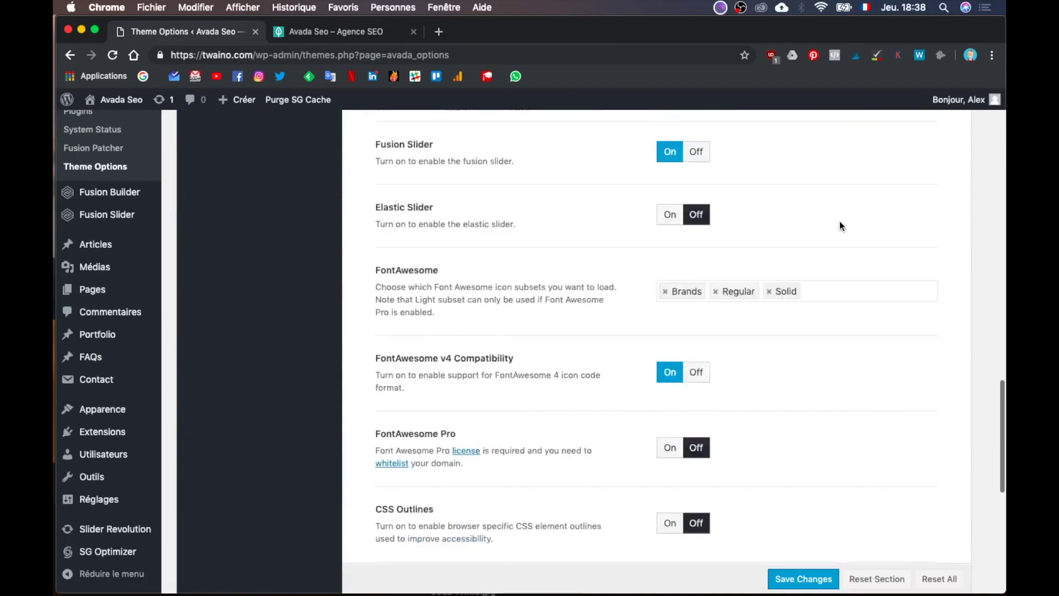
pyautogui.scroll(5, 840, 221)
pyautogui.scroll(10, 839, 220)
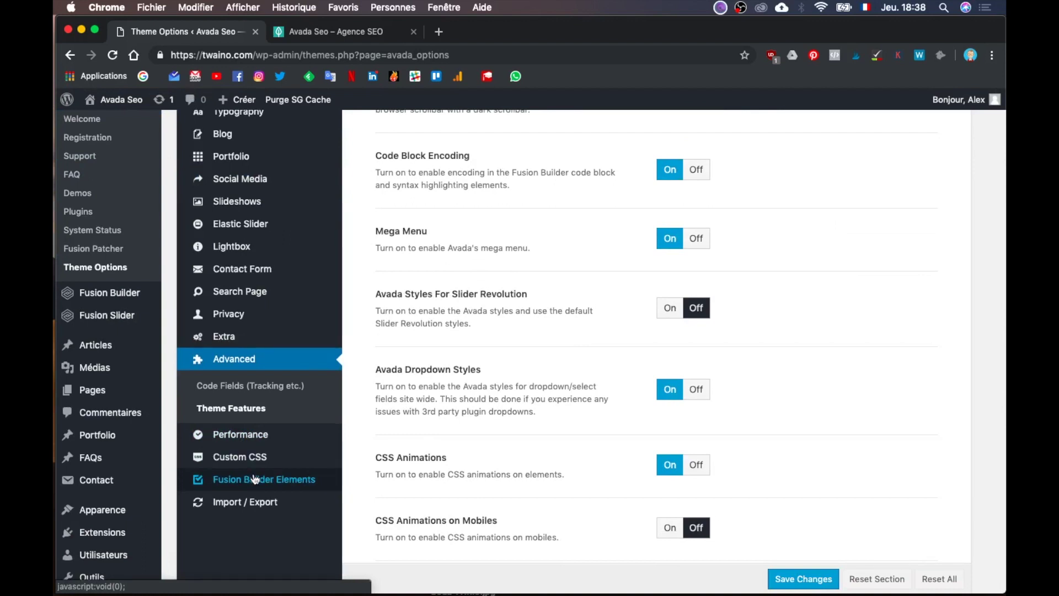
pyautogui.click(255, 479)
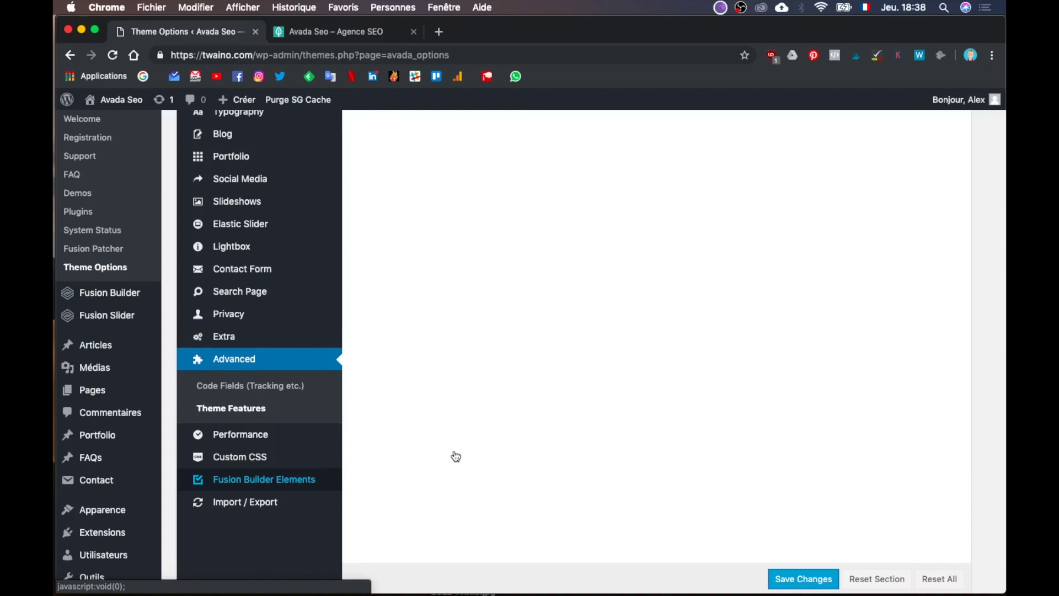
pyautogui.scroll(10, 456, 456)
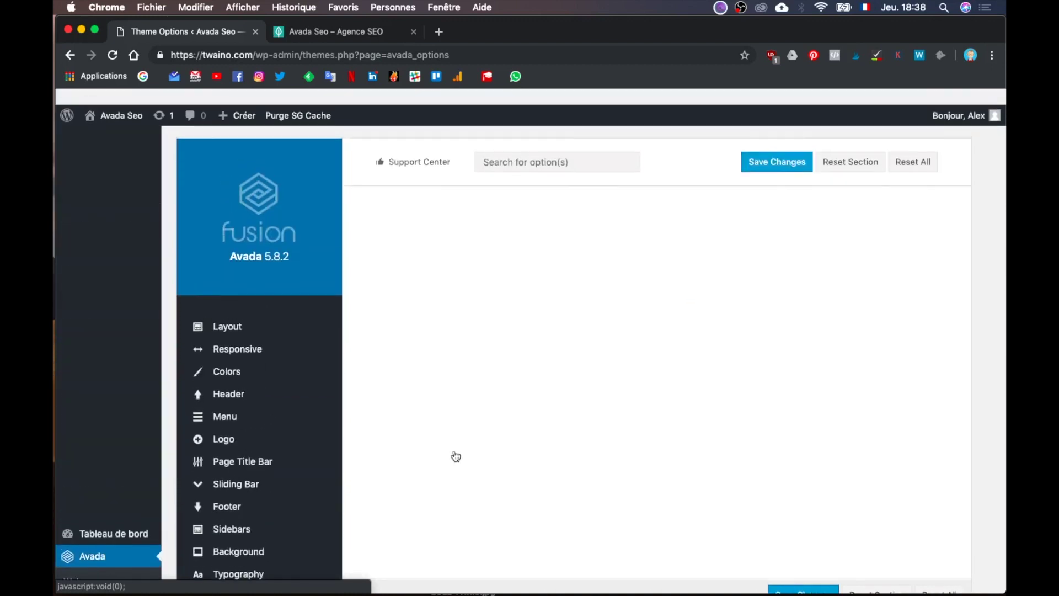
pyautogui.scroll(-10, 456, 457)
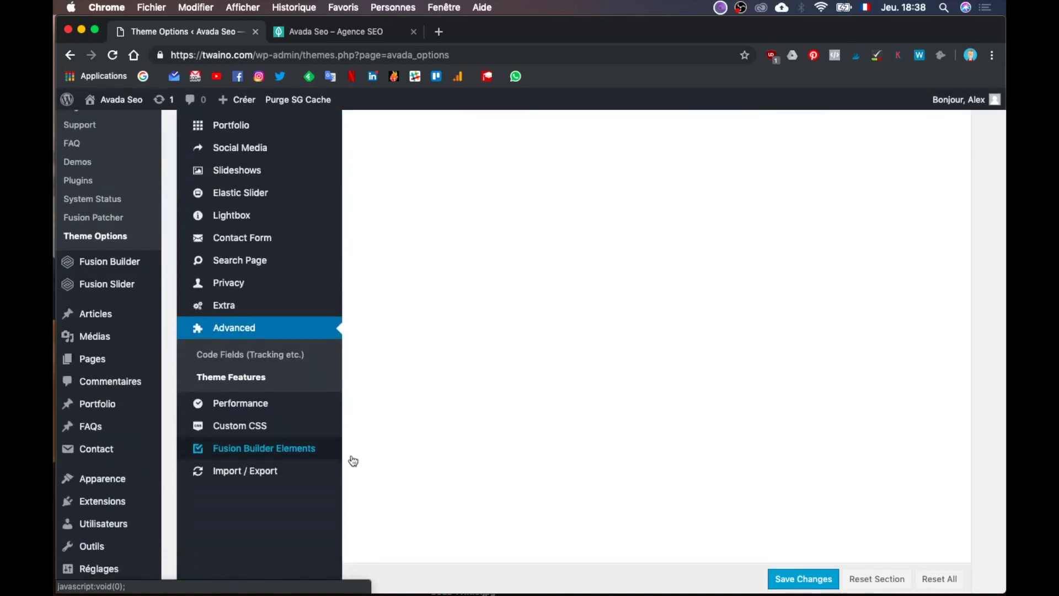
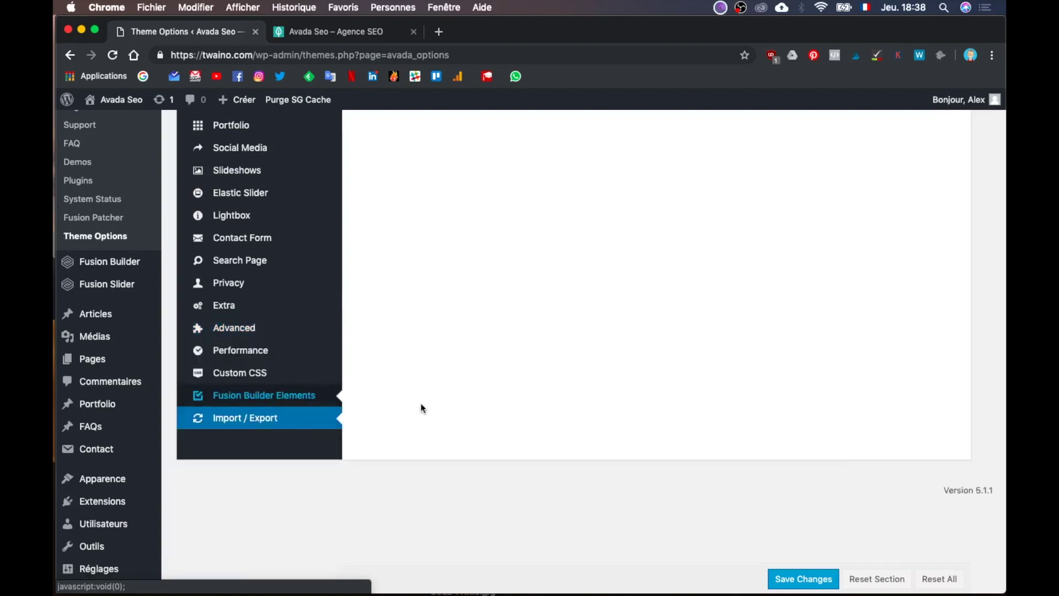
# Step: Go to Fusion Builder Elements in Theme Options and expand the Button Element panel
pyautogui.click(334, 392)
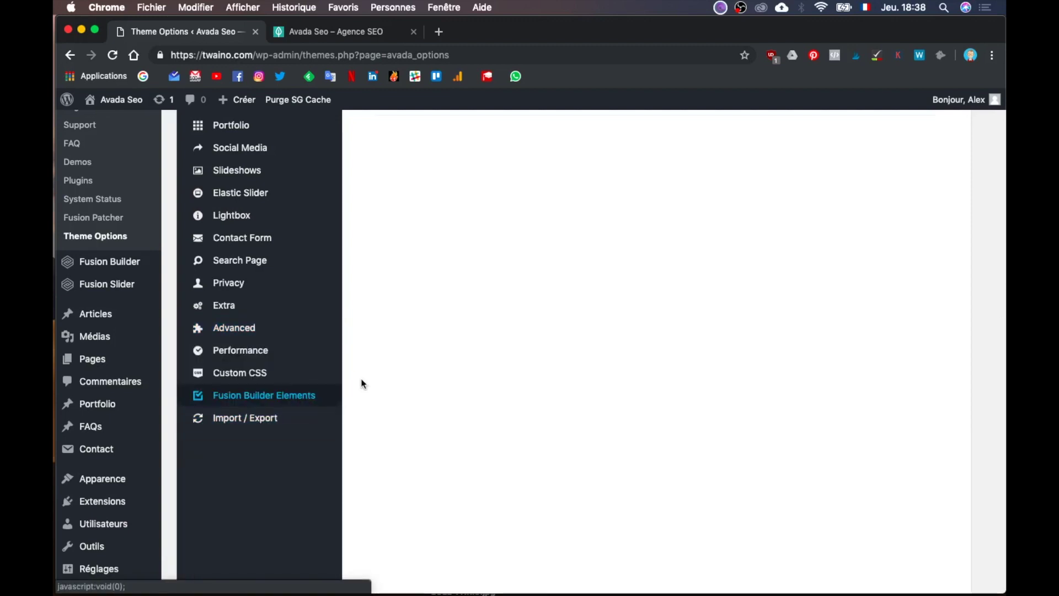
pyautogui.scroll(3, 454, 422)
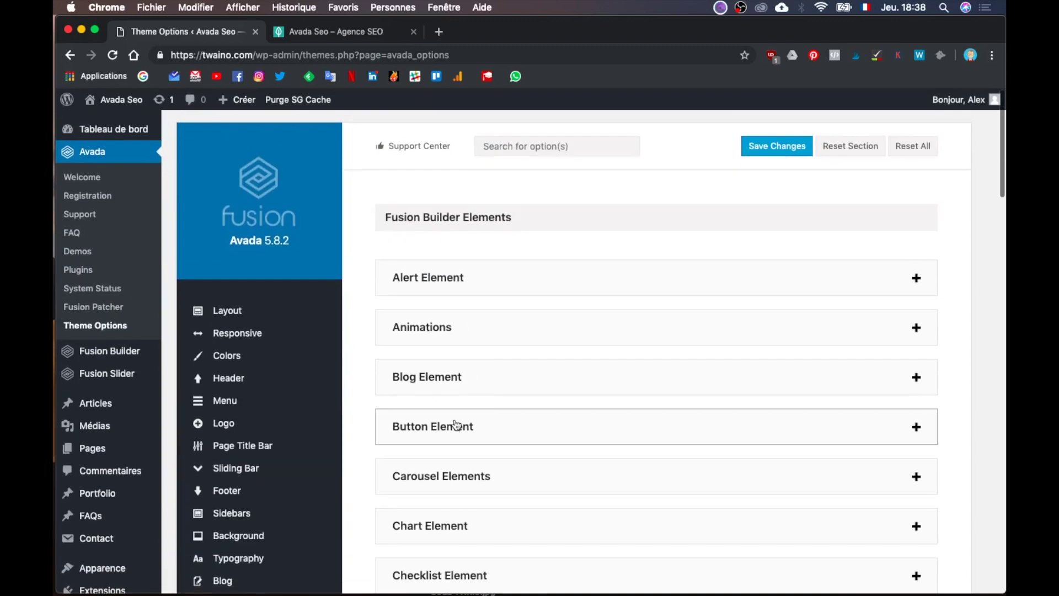
pyautogui.scroll(-1, 457, 397)
pyautogui.scroll(1, 457, 399)
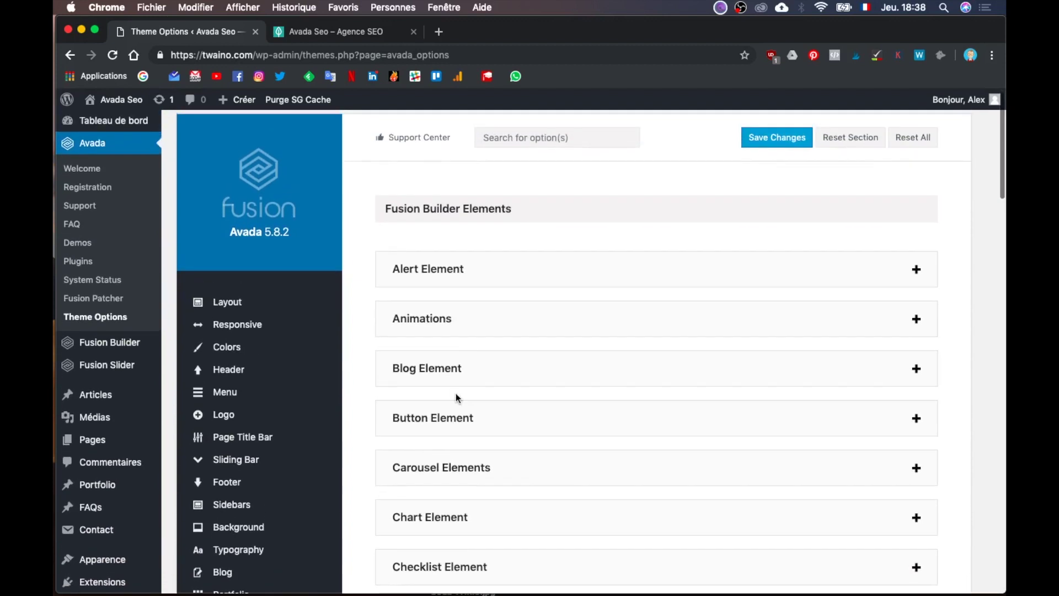
pyautogui.scroll(-7, 704, 337)
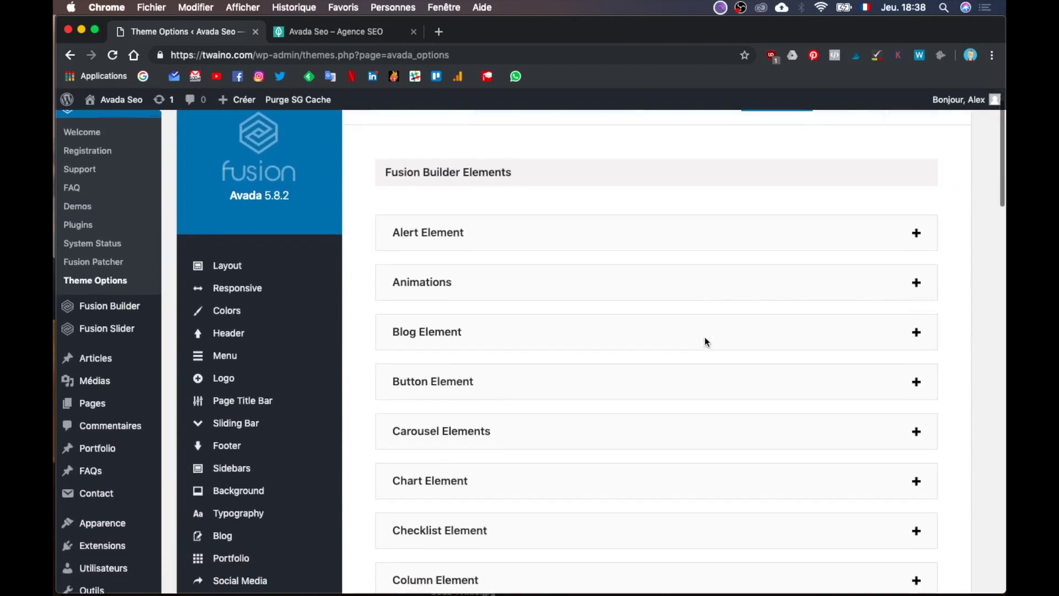
pyautogui.scroll(-11, 706, 340)
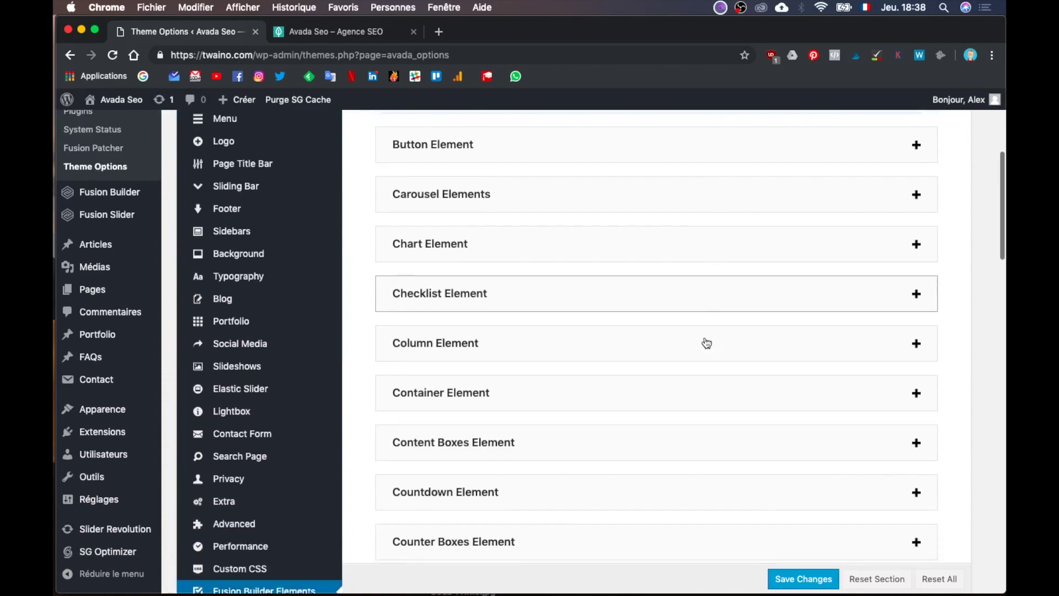
pyautogui.scroll(18, 704, 340)
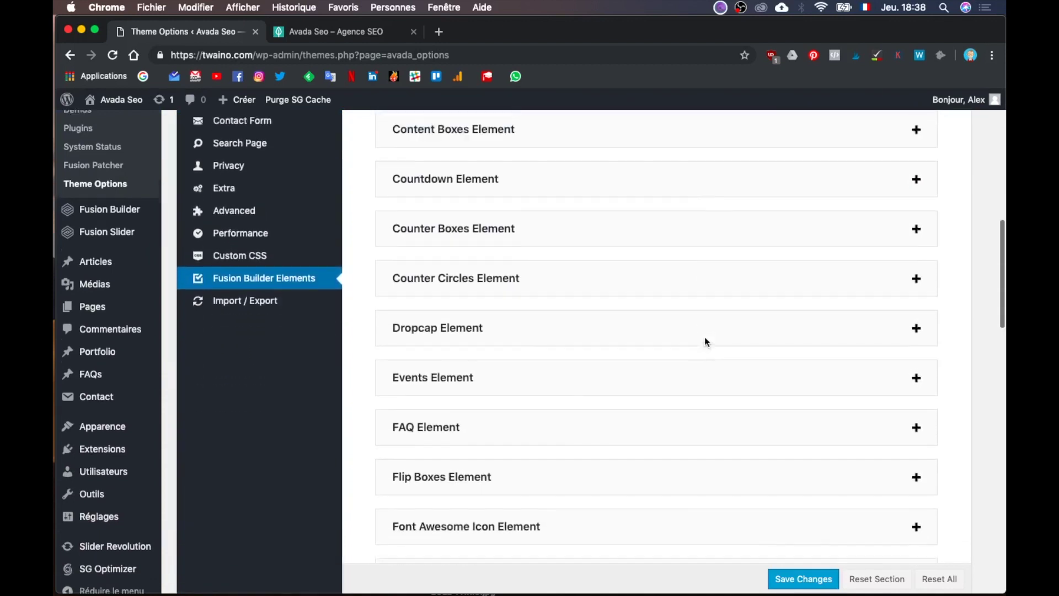
pyautogui.scroll(-3, 504, 381)
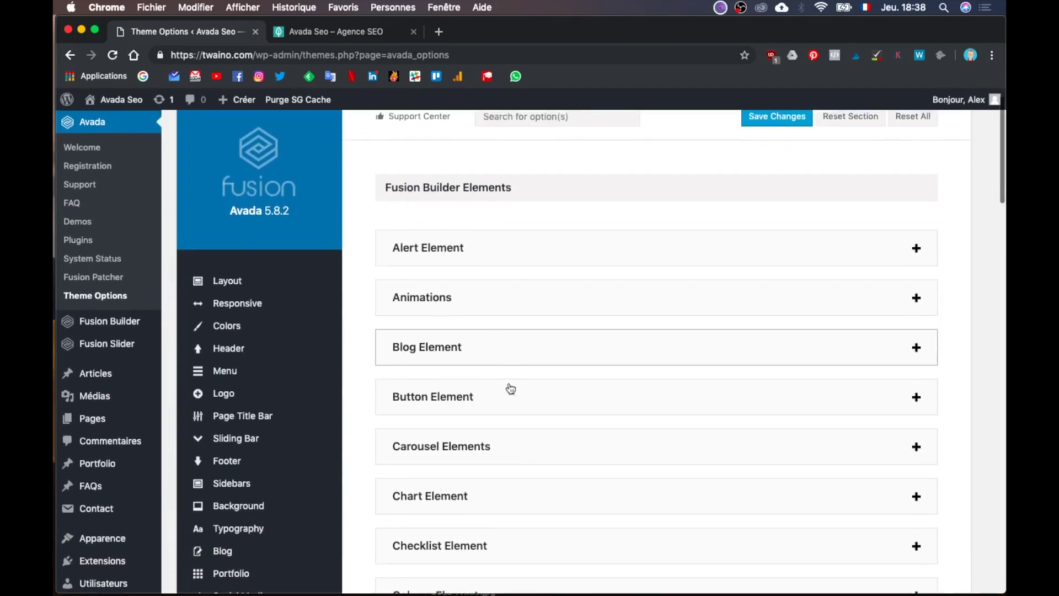
pyautogui.click(540, 332)
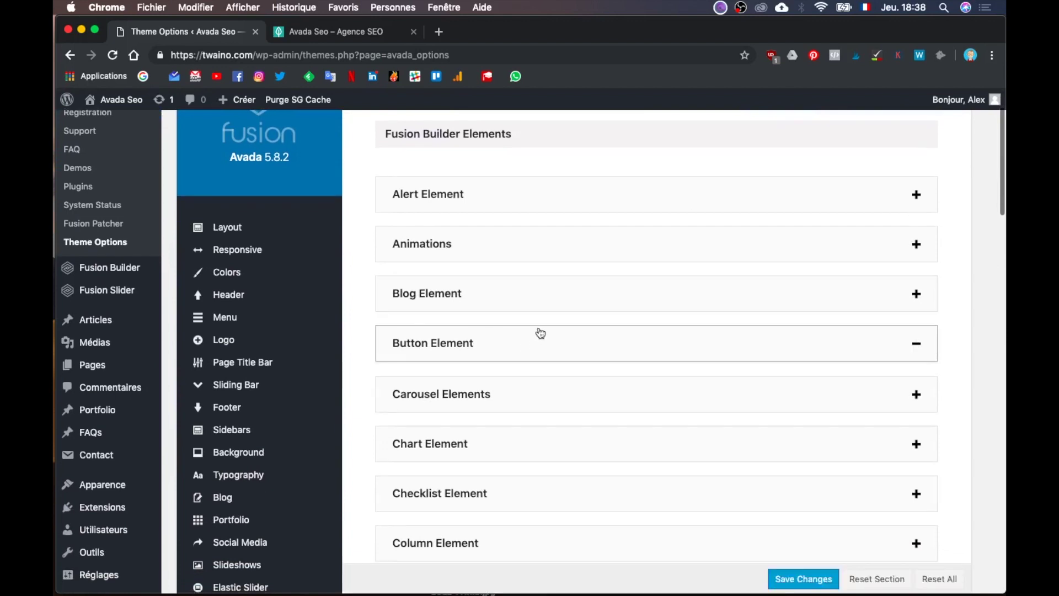
pyautogui.scroll(-10, 598, 465)
pyautogui.scroll(-10, 598, 466)
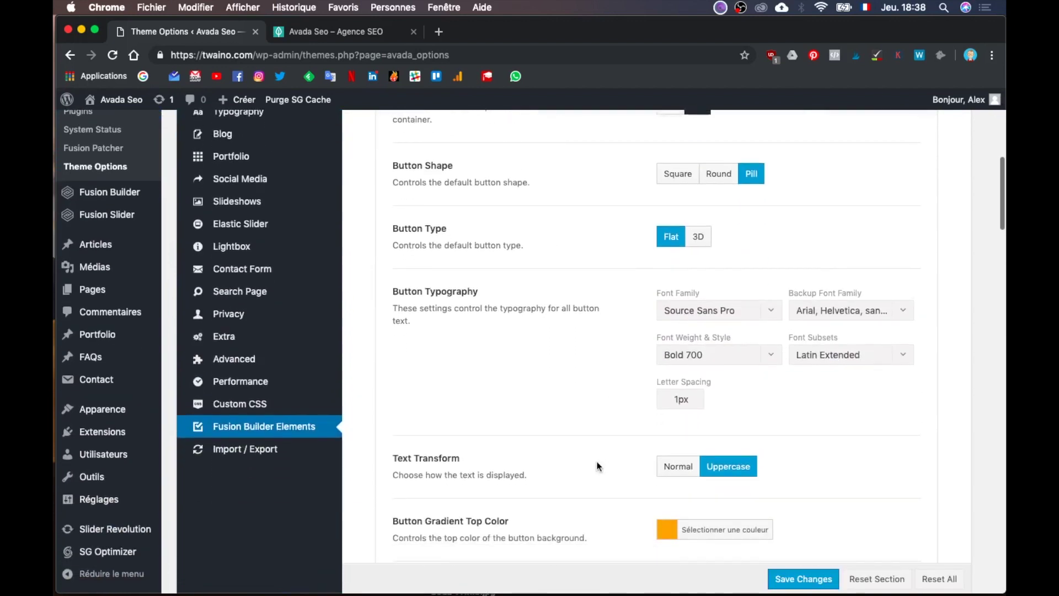
pyautogui.scroll(-2, 596, 466)
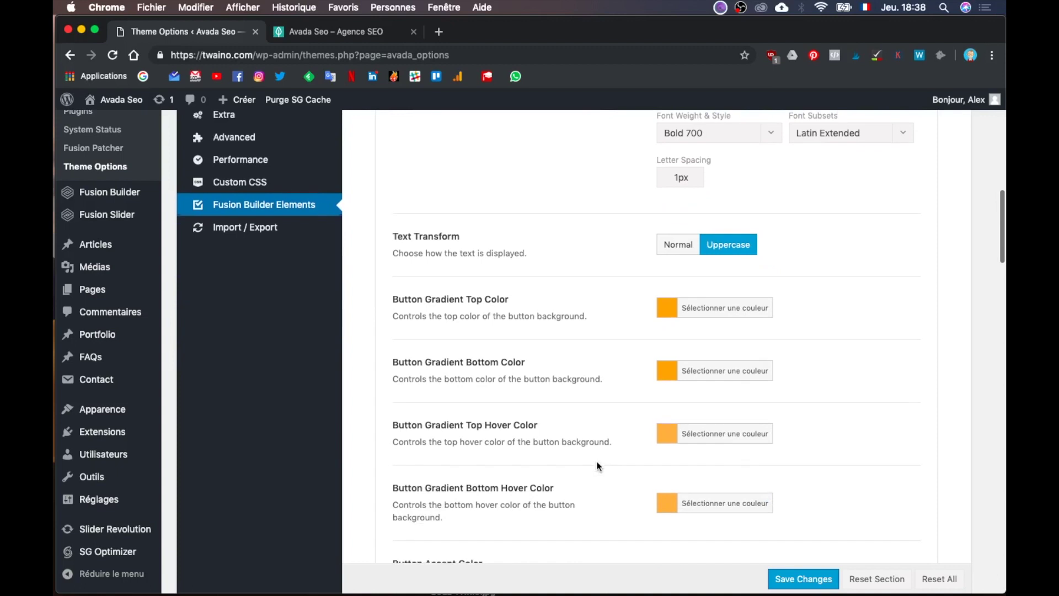
pyautogui.scroll(5, 597, 466)
pyautogui.scroll(-2, 596, 466)
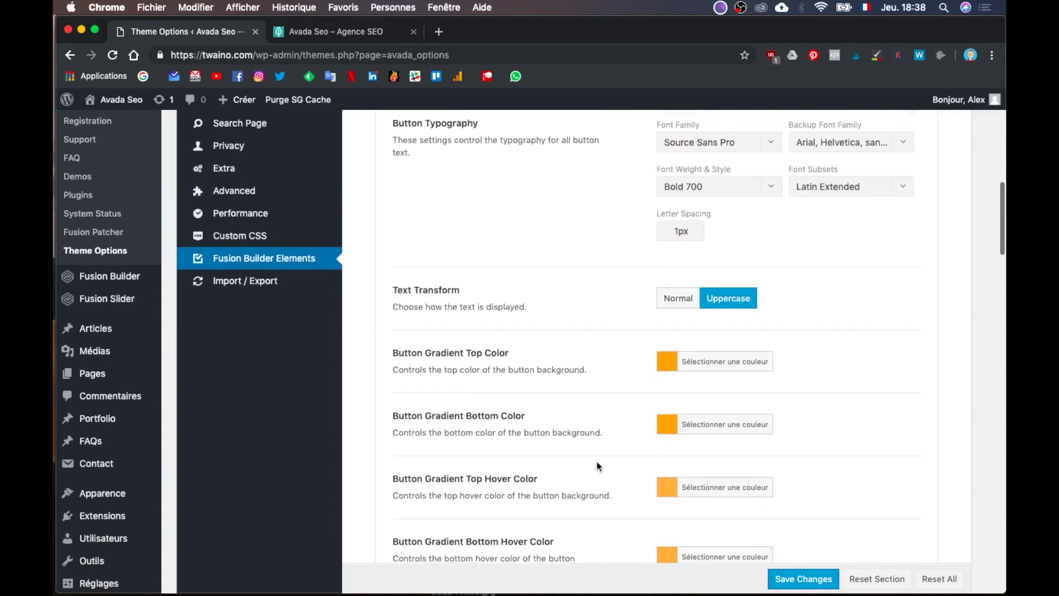
pyautogui.scroll(4, 597, 466)
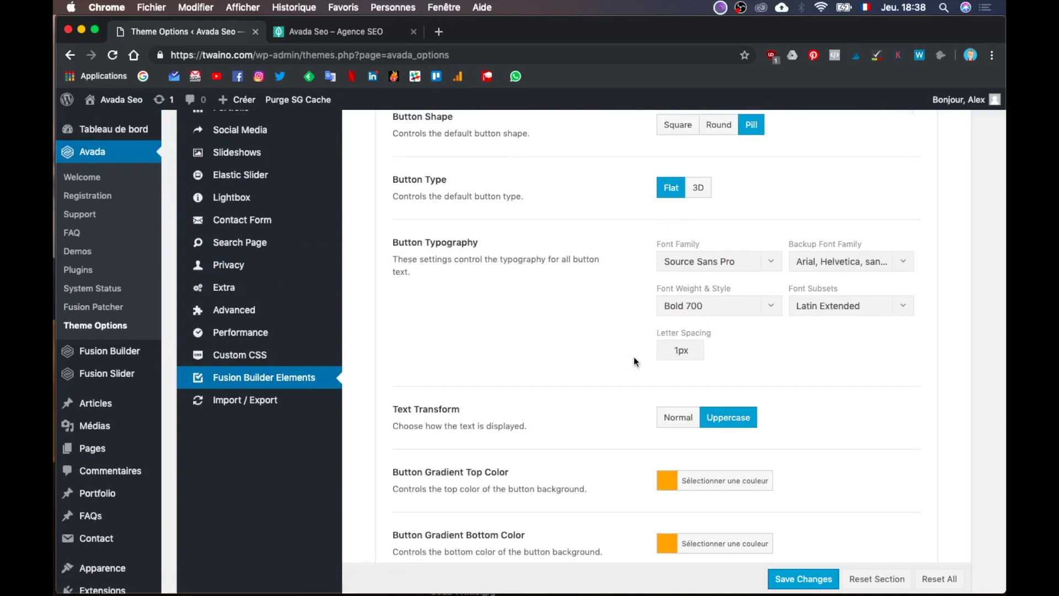
pyautogui.scroll(3, 634, 359)
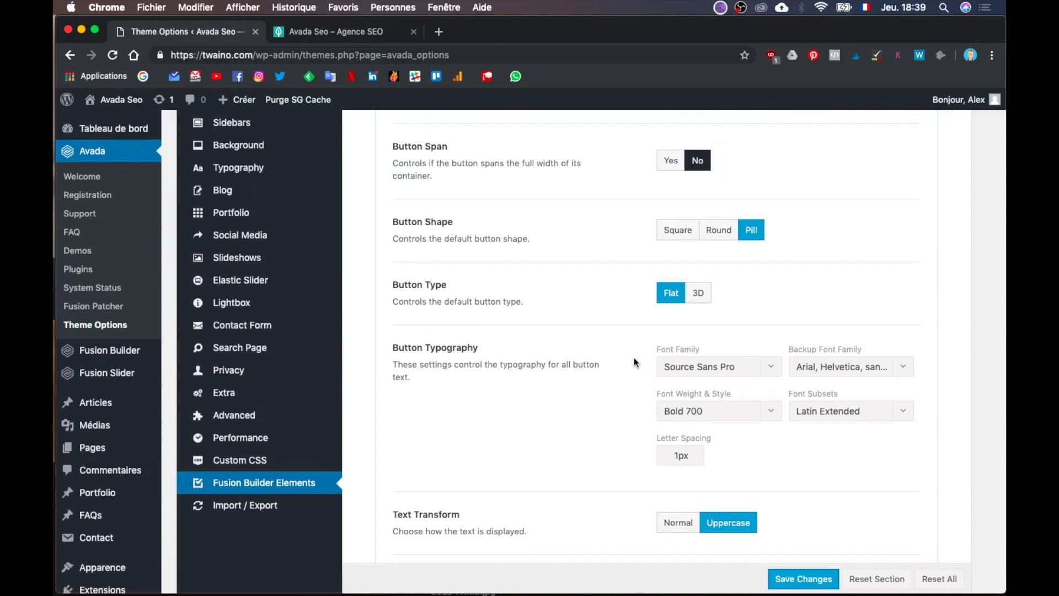
pyautogui.hotkey('ctrl', 'Up')
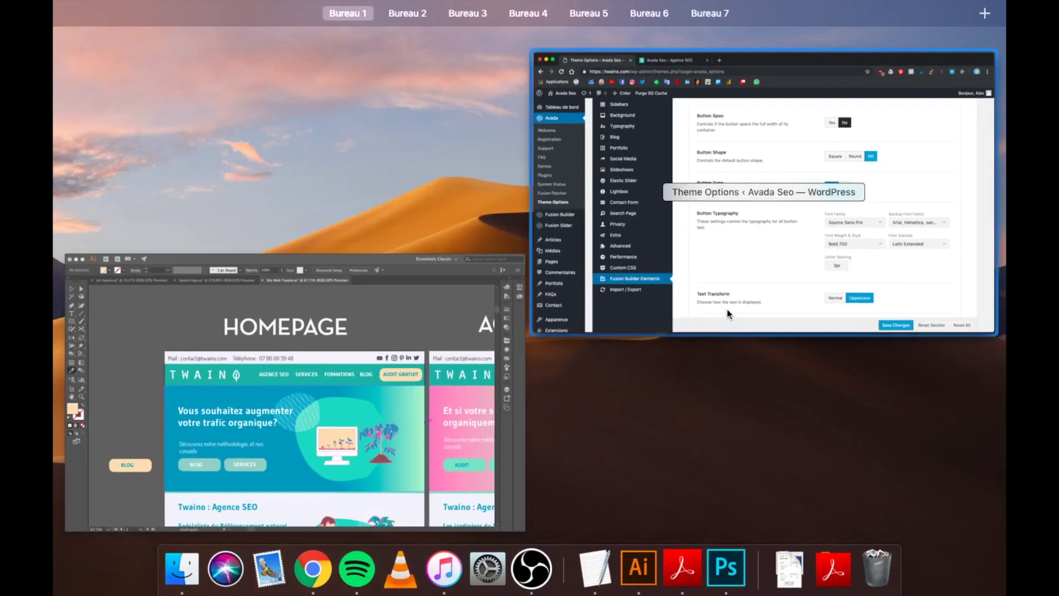
# Step: Bring the Illustrator website mockup forward and select the AUDIT GRATUIT button shape
pyautogui.click(277, 446)
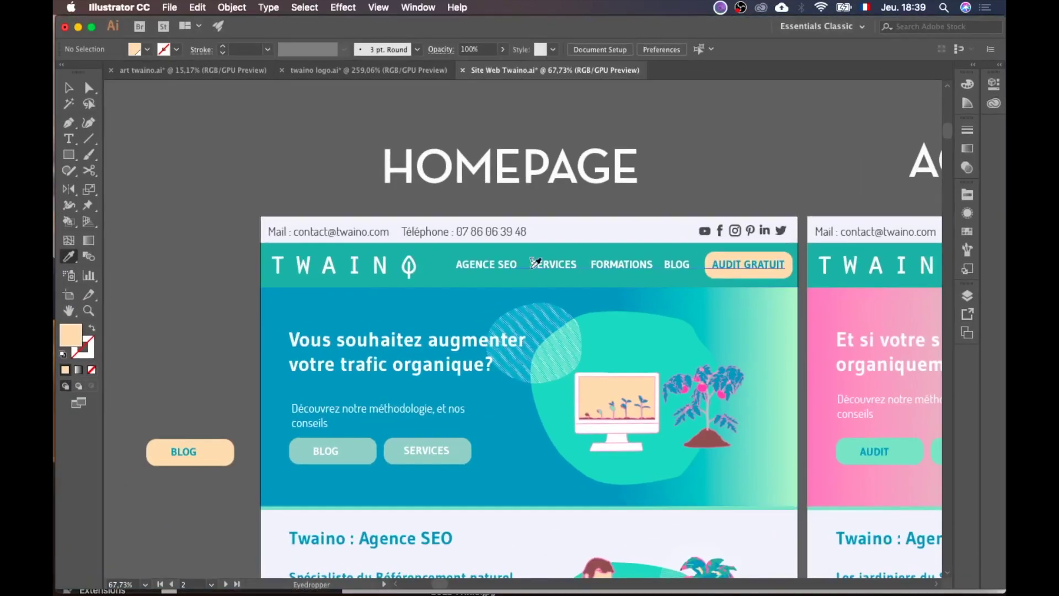
pyautogui.scroll(5, 560, 235)
pyautogui.hscroll(5, 560, 234)
pyautogui.scroll(10, 566, 236)
pyautogui.hscroll(3, 565, 235)
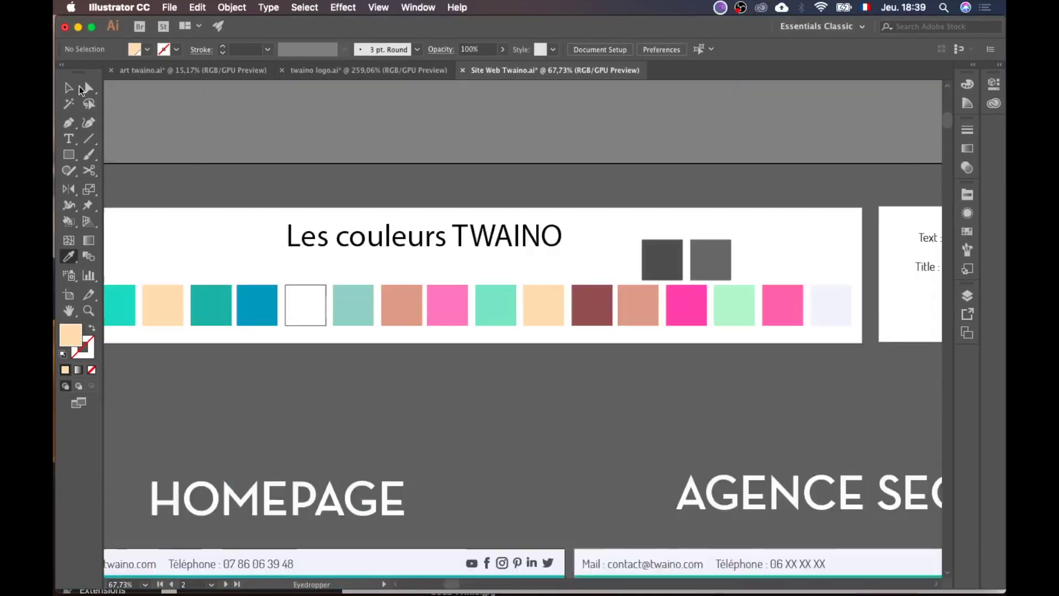
pyautogui.press('v')
pyautogui.scroll(-3, 468, 314)
pyautogui.hscroll(3, 468, 314)
pyautogui.scroll(-10, 711, 436)
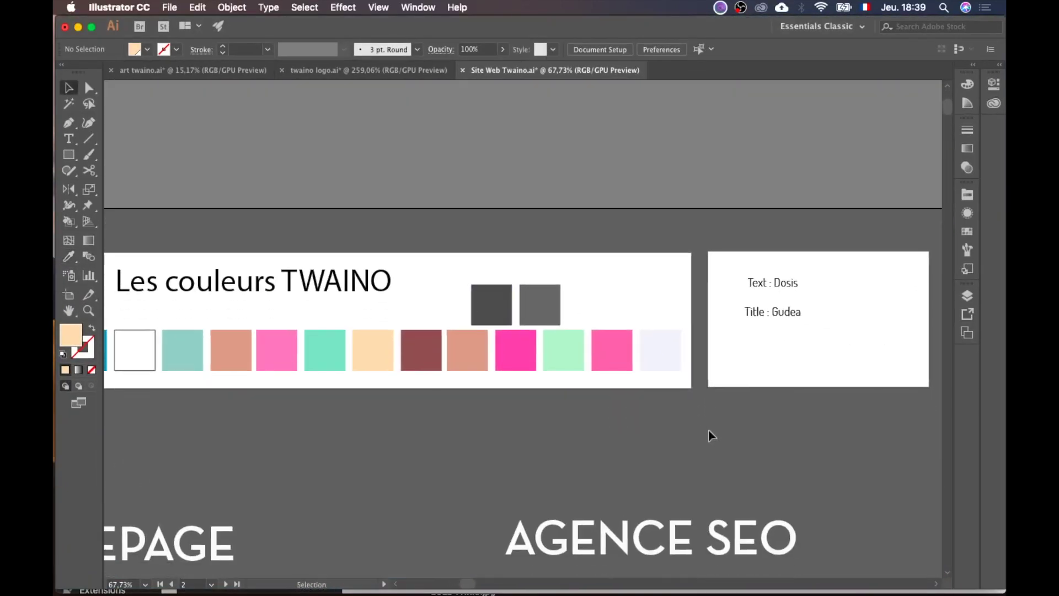
pyautogui.hscroll(-3, 710, 434)
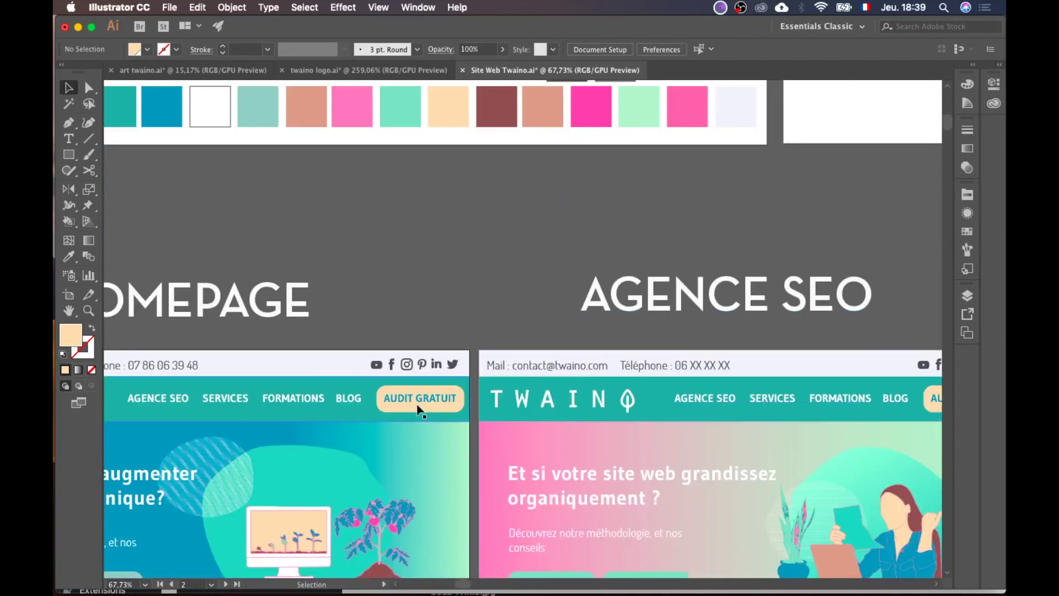
pyautogui.click(418, 408)
# Step: Select the BLOG text in the mockup to confirm the button font is Gudea
pyautogui.scroll(-2, 431, 444)
pyautogui.hscroll(-1, 432, 444)
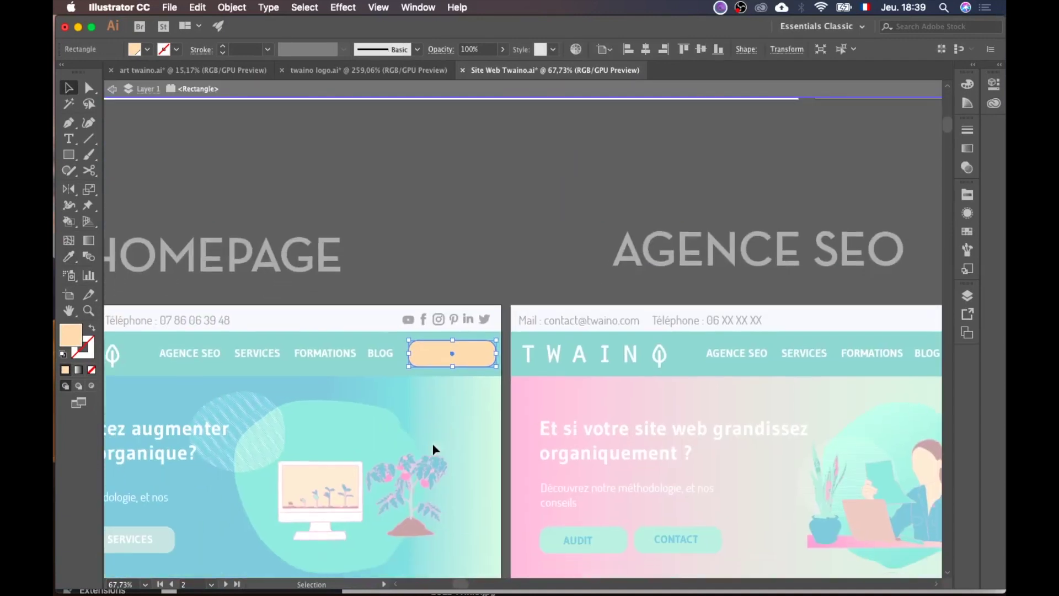
pyautogui.scroll(-8, 424, 434)
pyautogui.hscroll(-8, 425, 434)
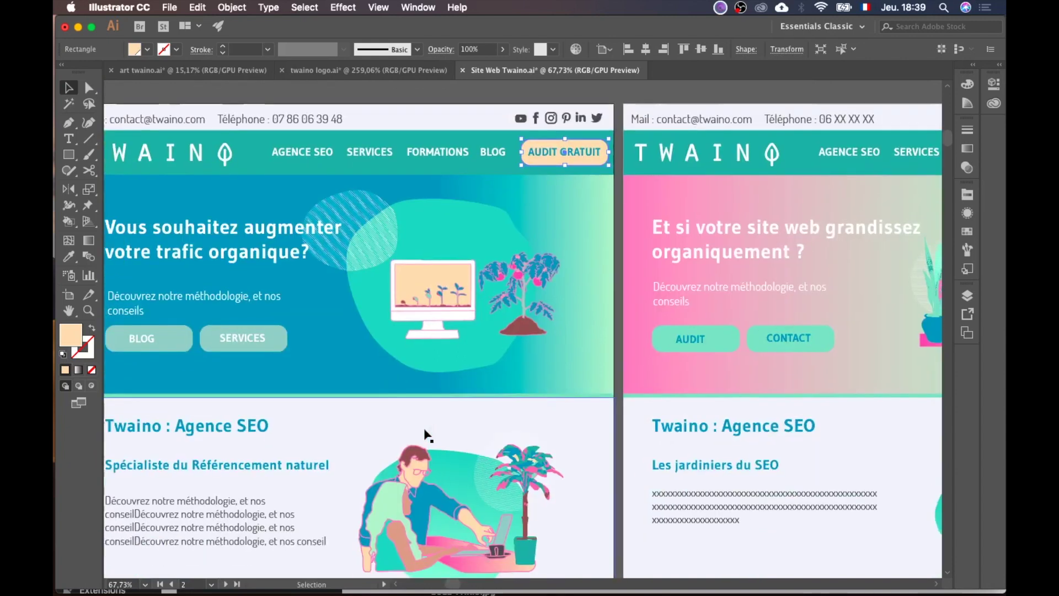
pyautogui.click(232, 328)
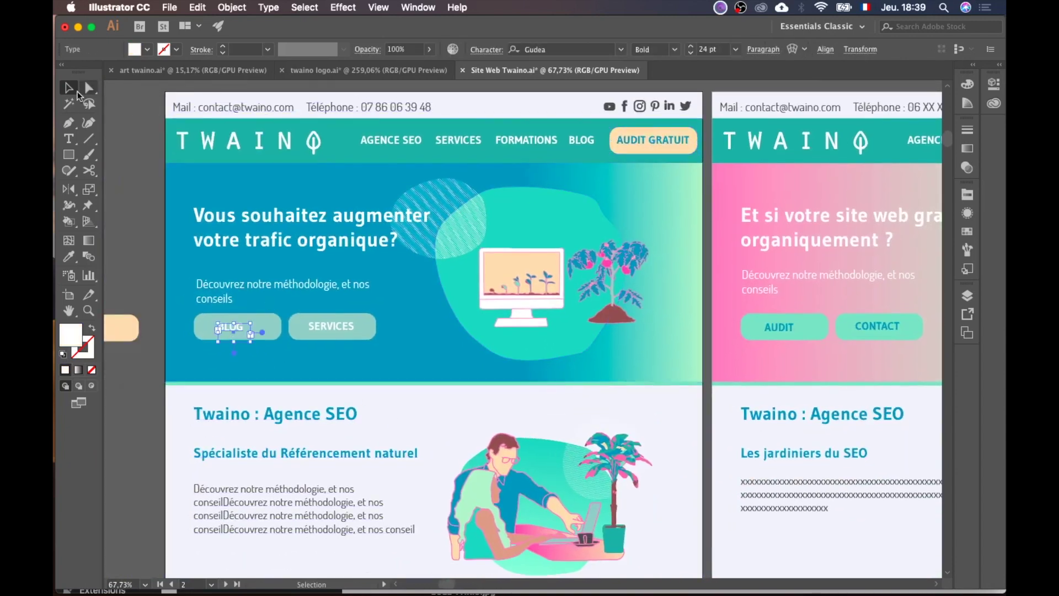
pyautogui.scroll(-6, 205, 273)
pyautogui.hscroll(-1, 205, 273)
pyautogui.scroll(-15, 205, 272)
pyautogui.hscroll(-1, 205, 273)
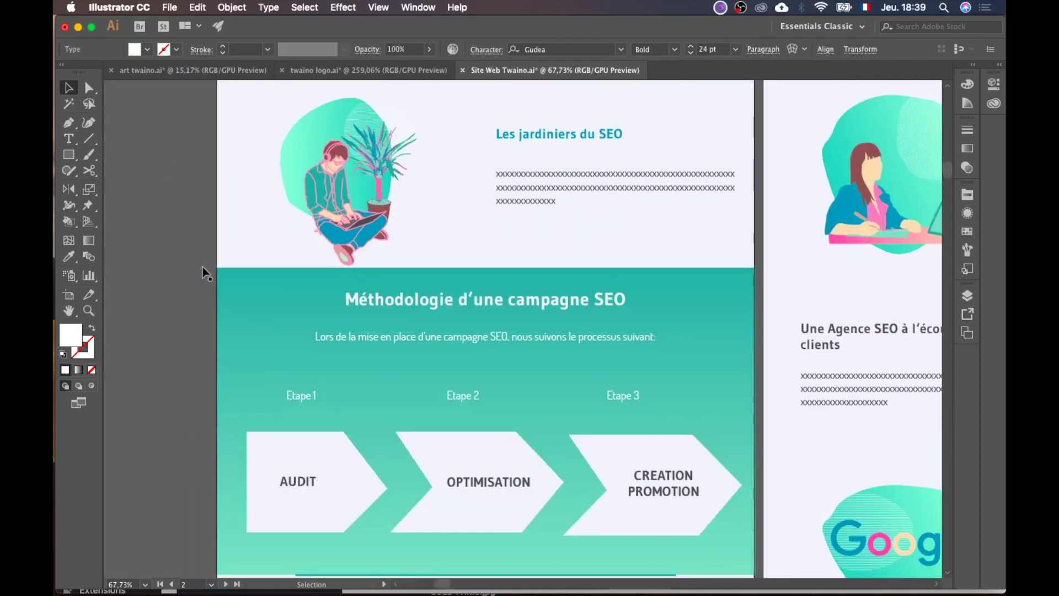
pyautogui.scroll(-11, 205, 273)
pyautogui.hscroll(1, 205, 272)
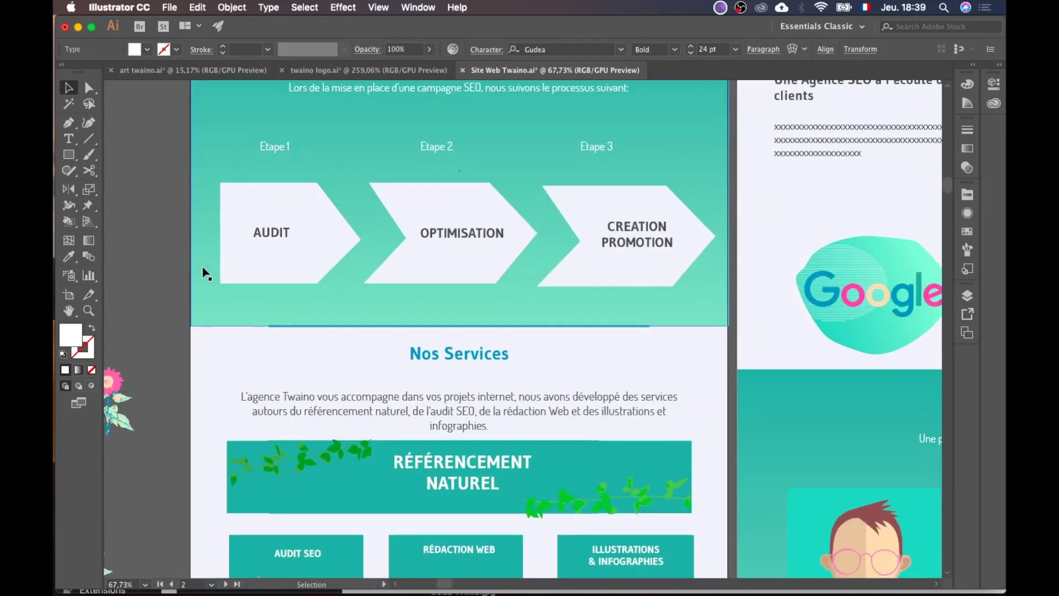
pyautogui.scroll(-4, 205, 273)
pyautogui.scroll(20, 205, 273)
pyautogui.hscroll(-1, 205, 272)
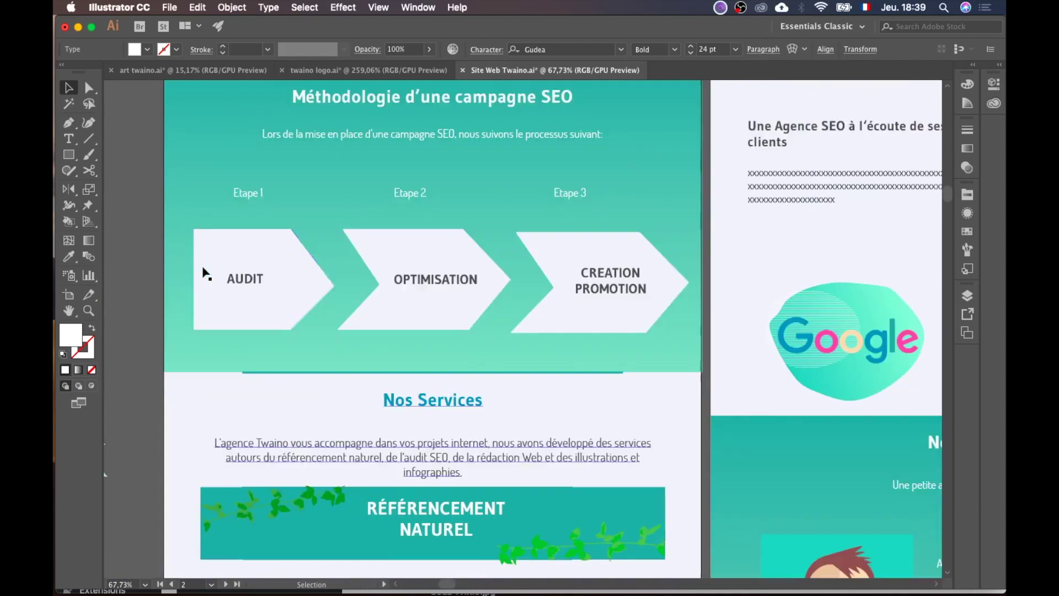
pyautogui.scroll(5, 205, 273)
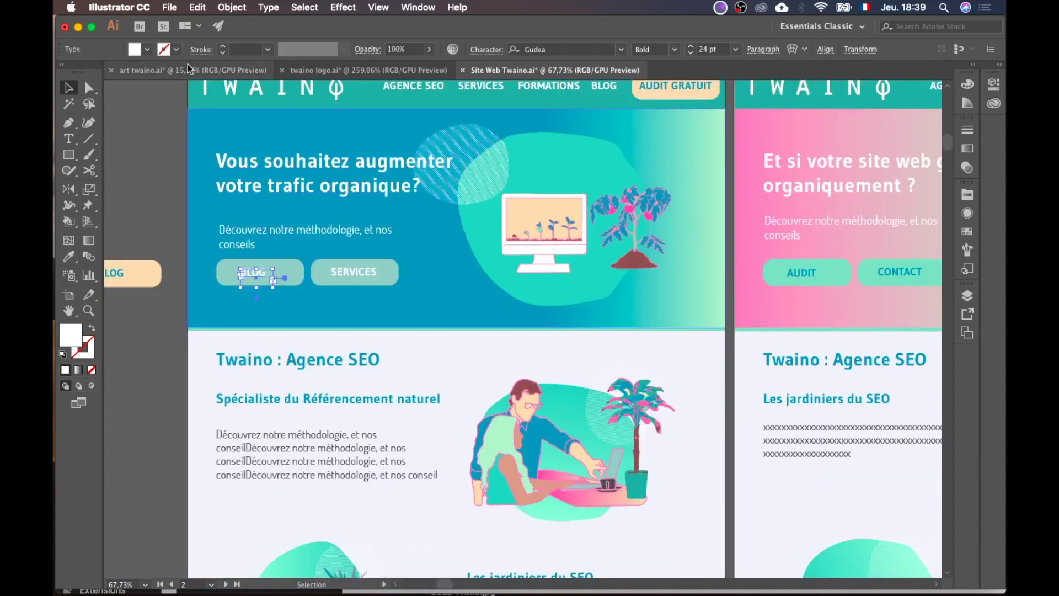
pyautogui.hotkey('ctrl', 'Up')
# Step: Change the Avada button typography font family to Gudea
pyautogui.click(504, 283)
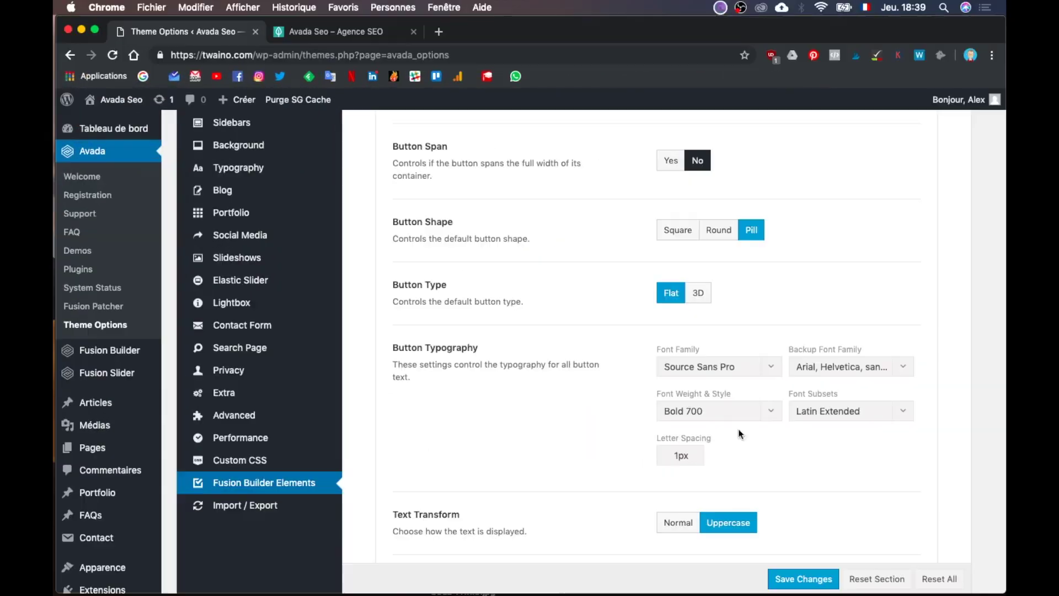
pyautogui.click(771, 373)
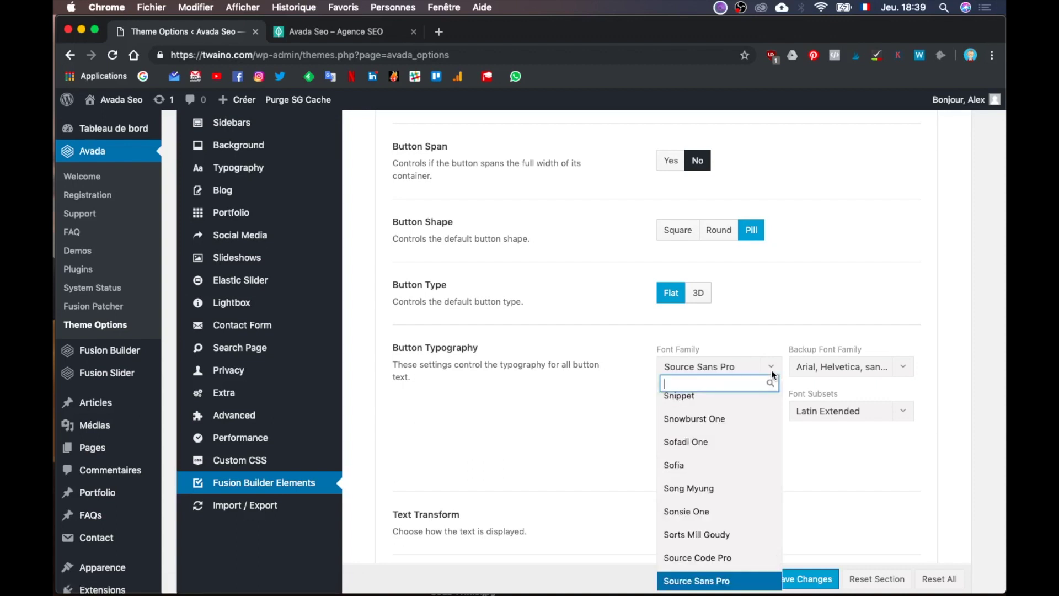
pyautogui.write('gudea')
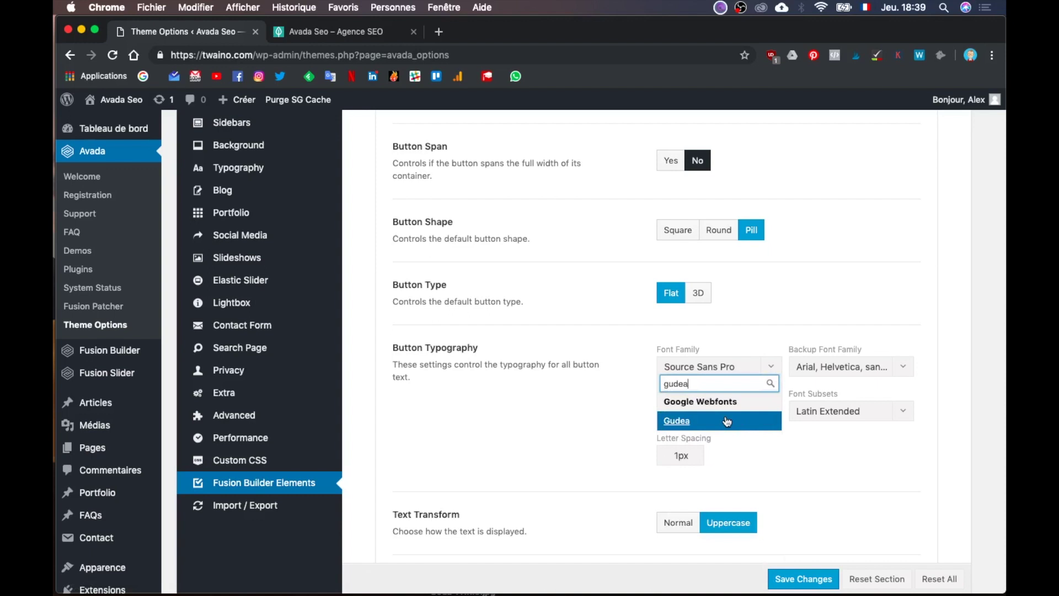
pyautogui.click(727, 421)
# Step: Scroll down to the Button Gradient Top Color option
pyautogui.scroll(-4, 665, 427)
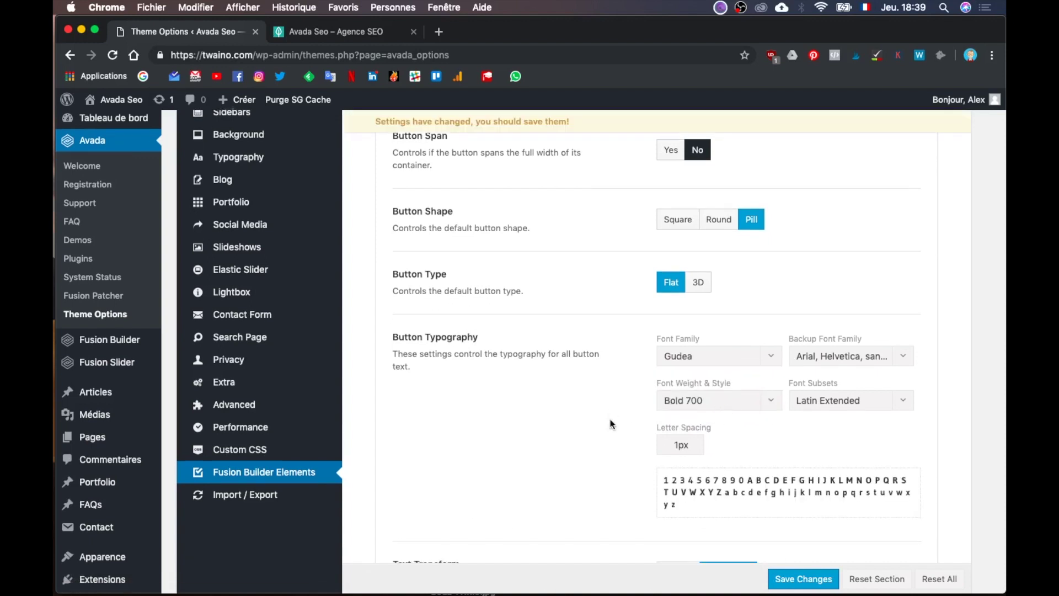
pyautogui.scroll(-3, 610, 423)
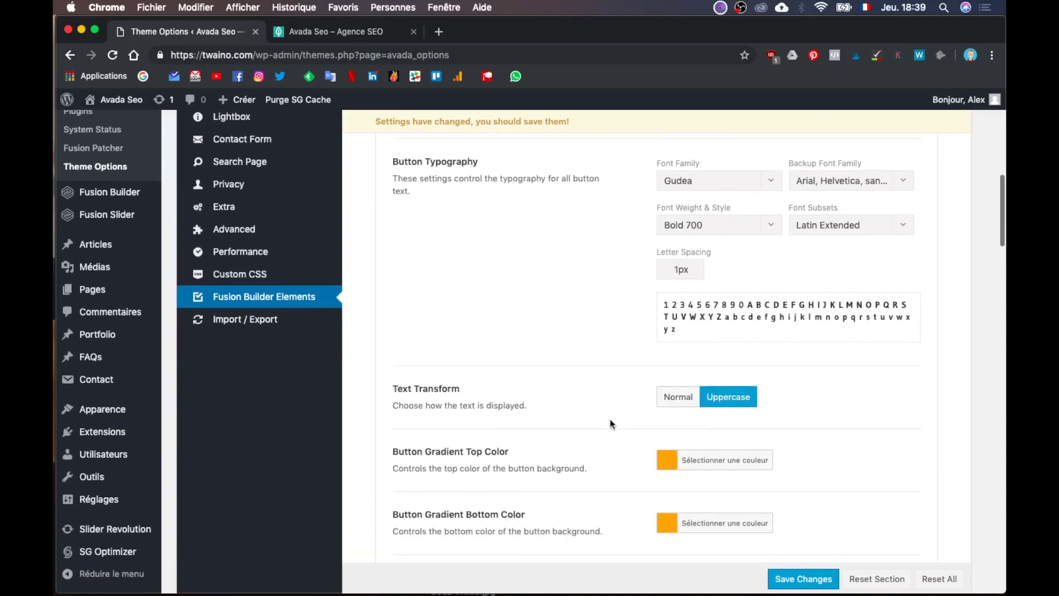
pyautogui.scroll(-10, 610, 424)
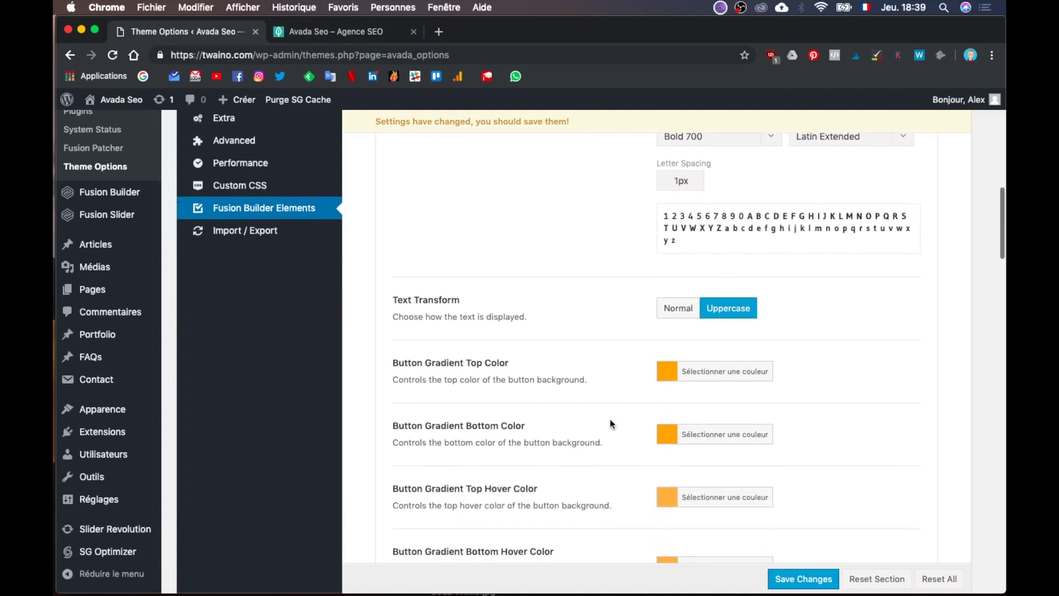
pyautogui.scroll(-5, 610, 424)
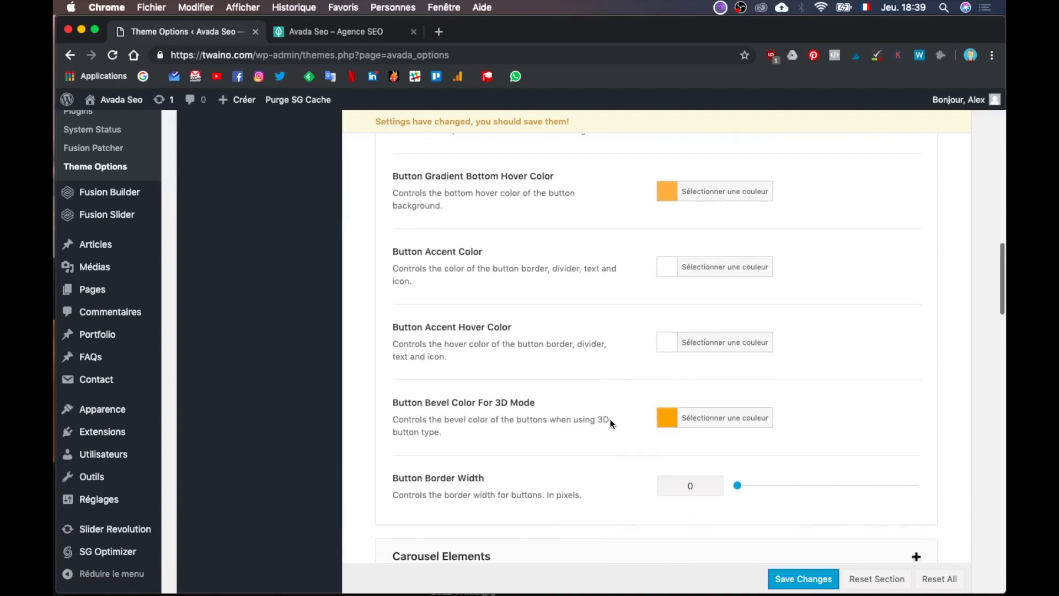
pyautogui.scroll(7, 611, 423)
pyautogui.scroll(8, 611, 423)
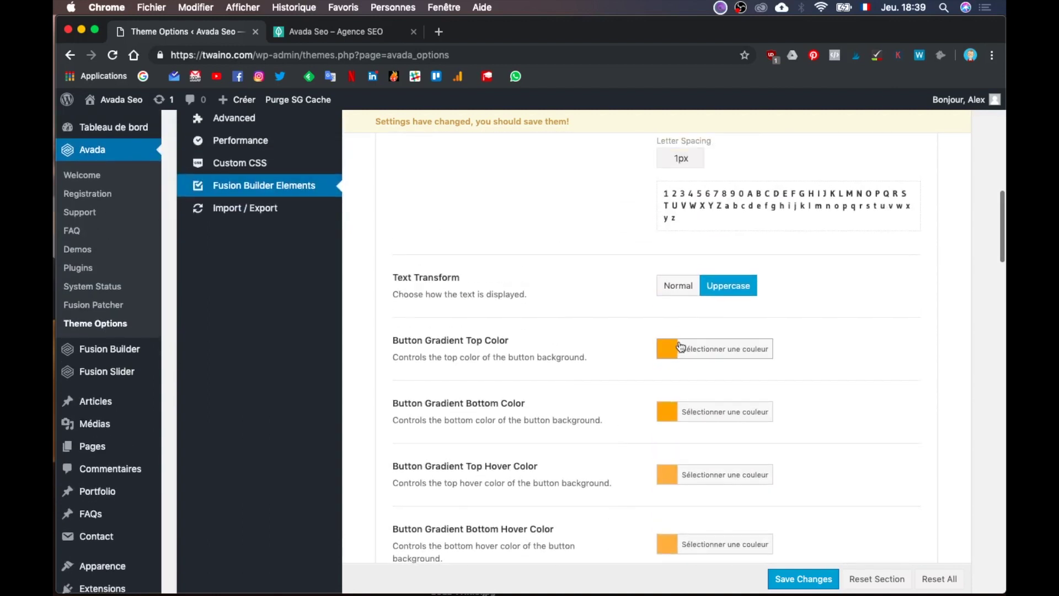
# Step: Set Button Gradient Top and Bottom colours to #ffddb3
pyautogui.click(707, 349)
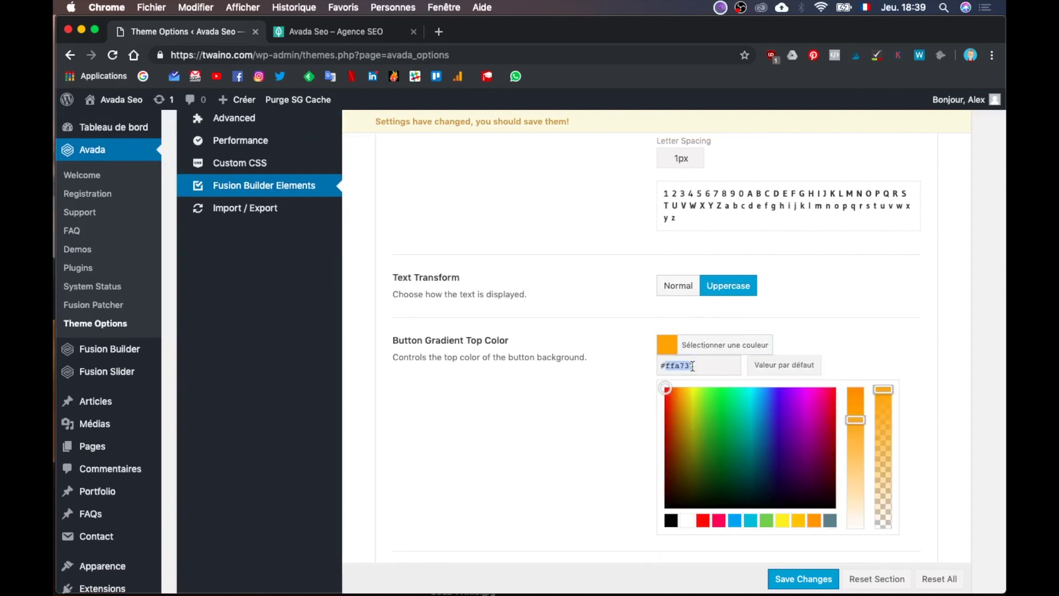
pyautogui.write('#ffddb')
pyautogui.scroll(-5, 721, 413)
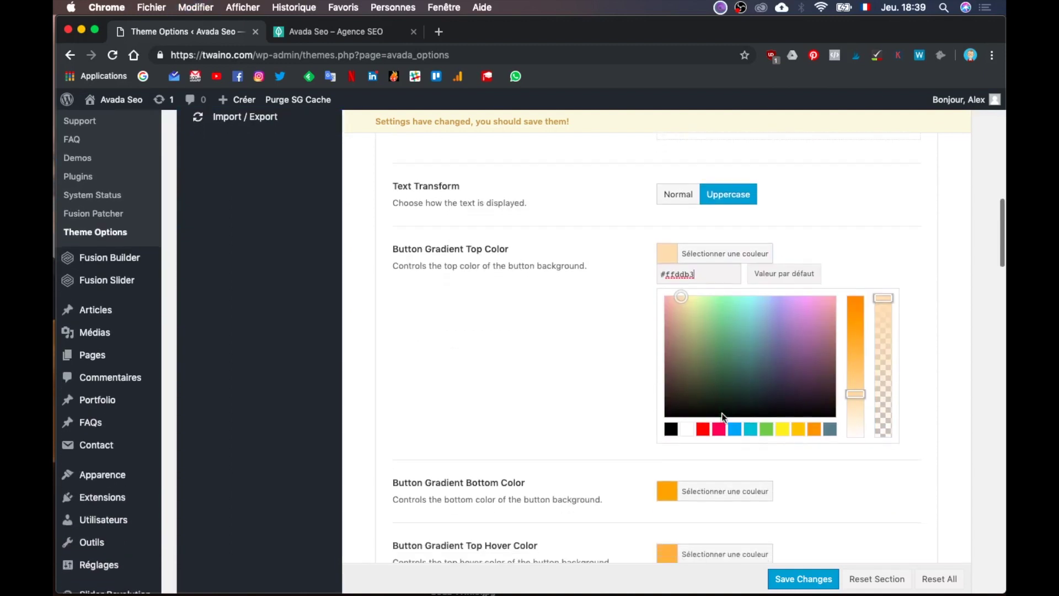
pyautogui.click(727, 403)
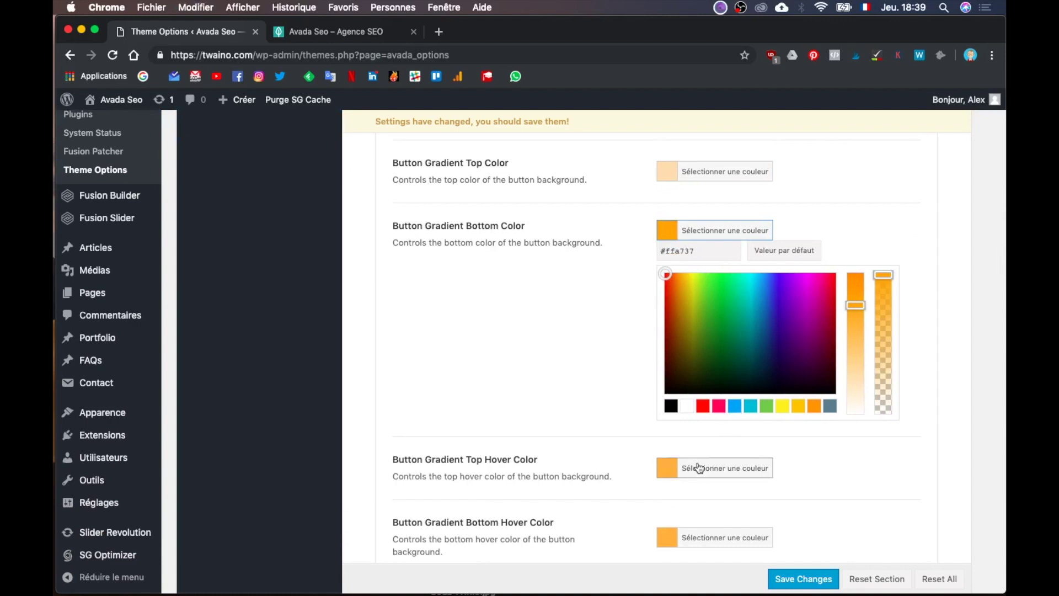
pyautogui.write('#ffddb')
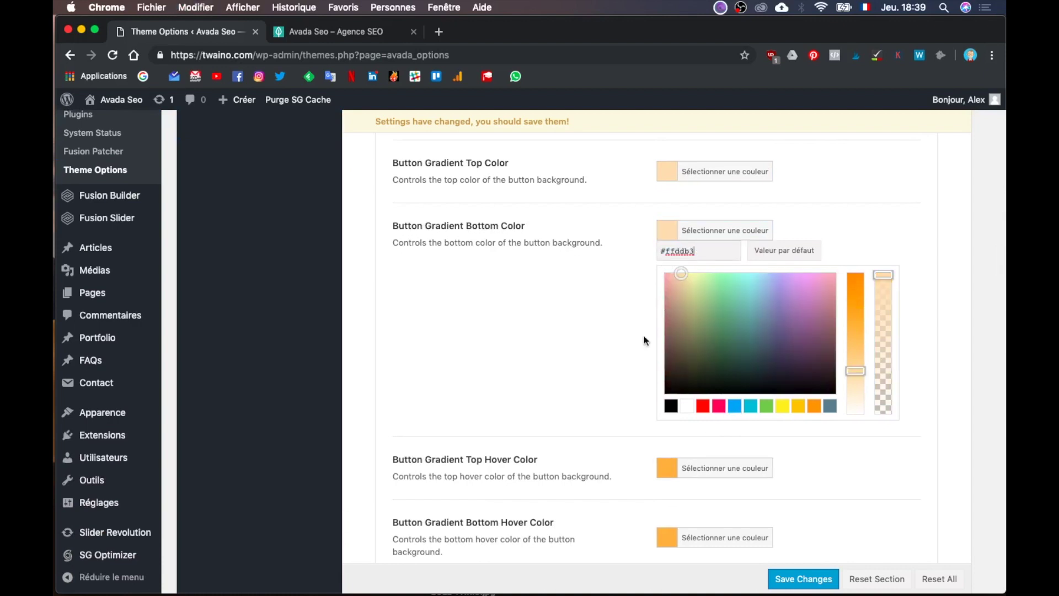
pyautogui.scroll(-3, 634, 413)
# Step: Make the gradient top/bottom hover colours and the 3D bevel colour peach #ffddb3
pyautogui.click(716, 348)
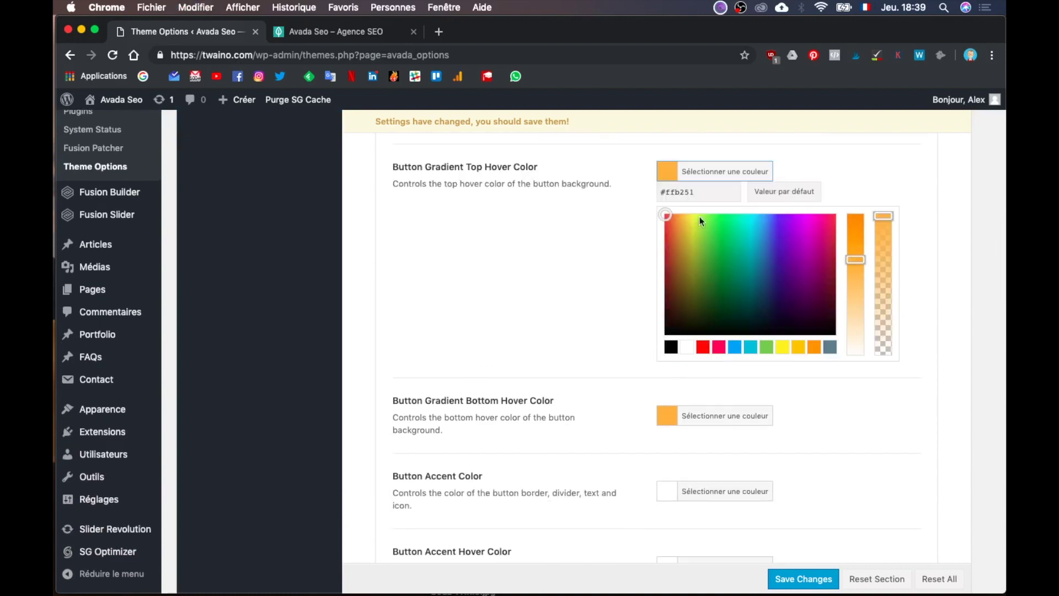
pyautogui.scroll(-2, 723, 435)
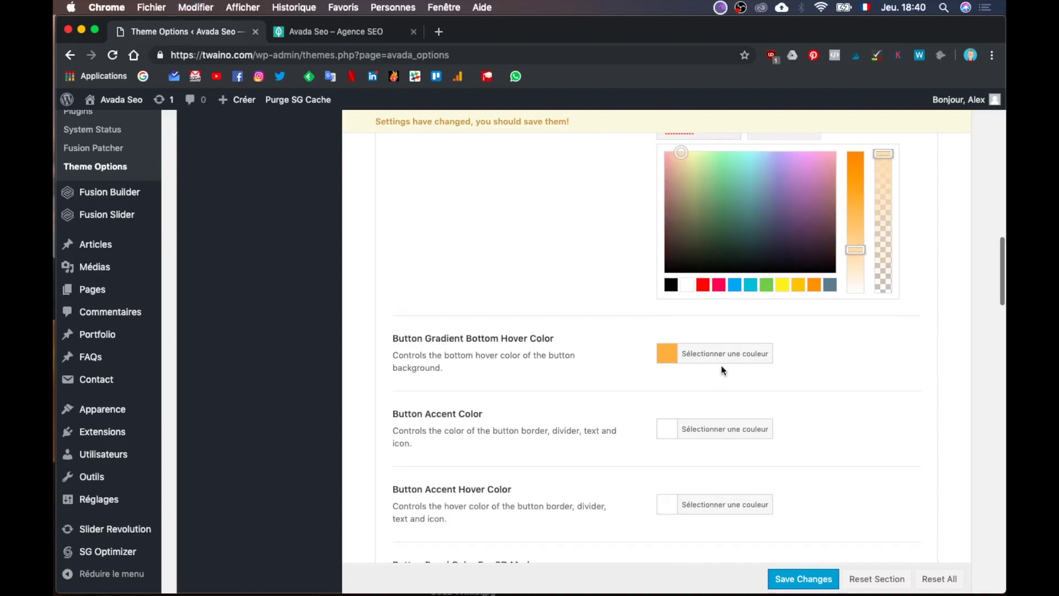
pyautogui.click(720, 365)
pyautogui.scroll(4, 723, 307)
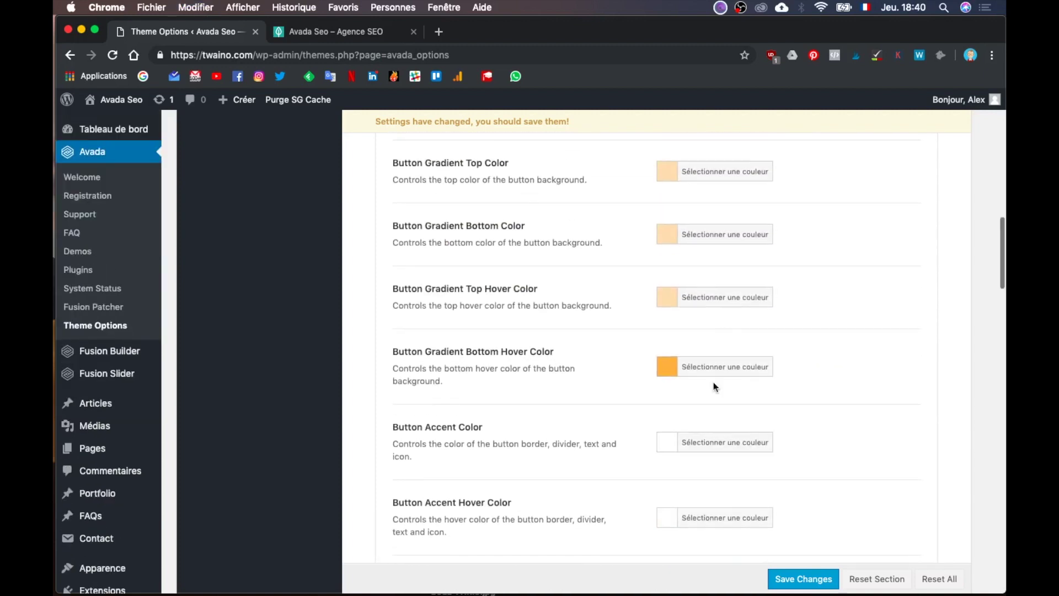
pyautogui.click(717, 357)
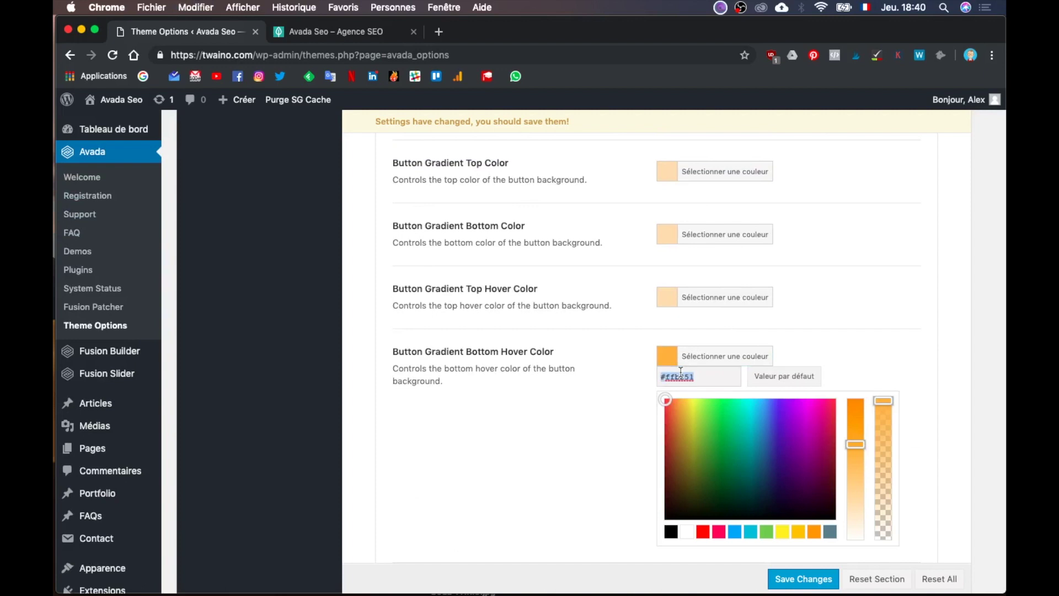
pyautogui.scroll(-5, 626, 442)
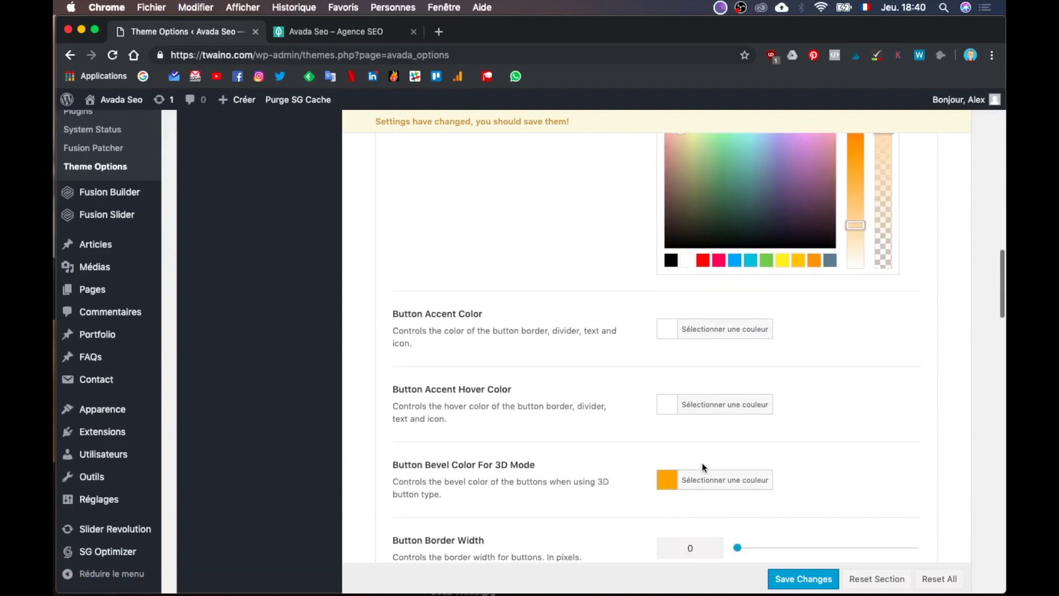
pyautogui.click(706, 479)
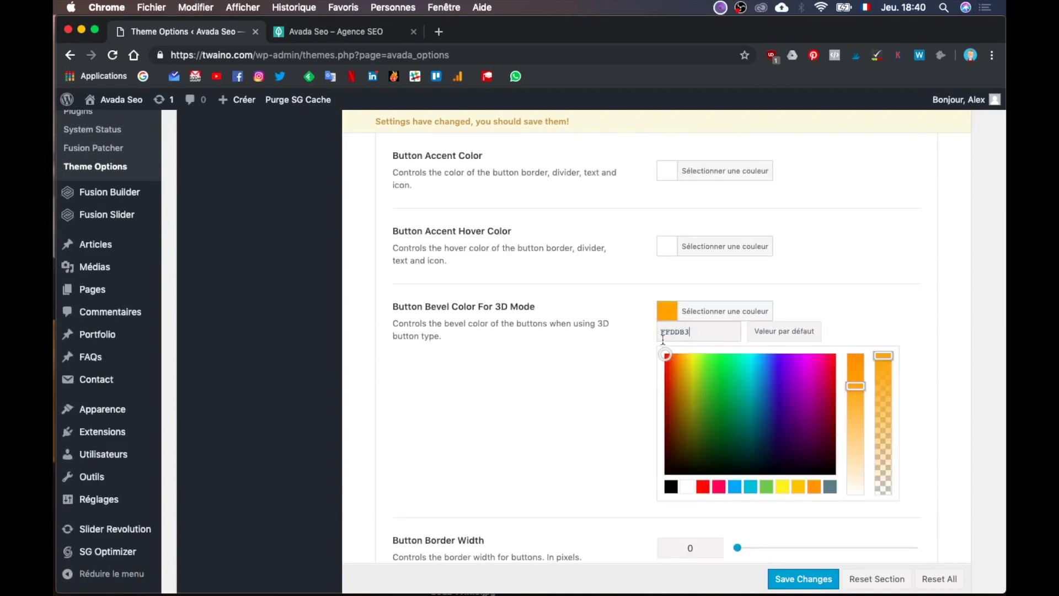
pyautogui.click(604, 388)
pyautogui.scroll(-3, 604, 388)
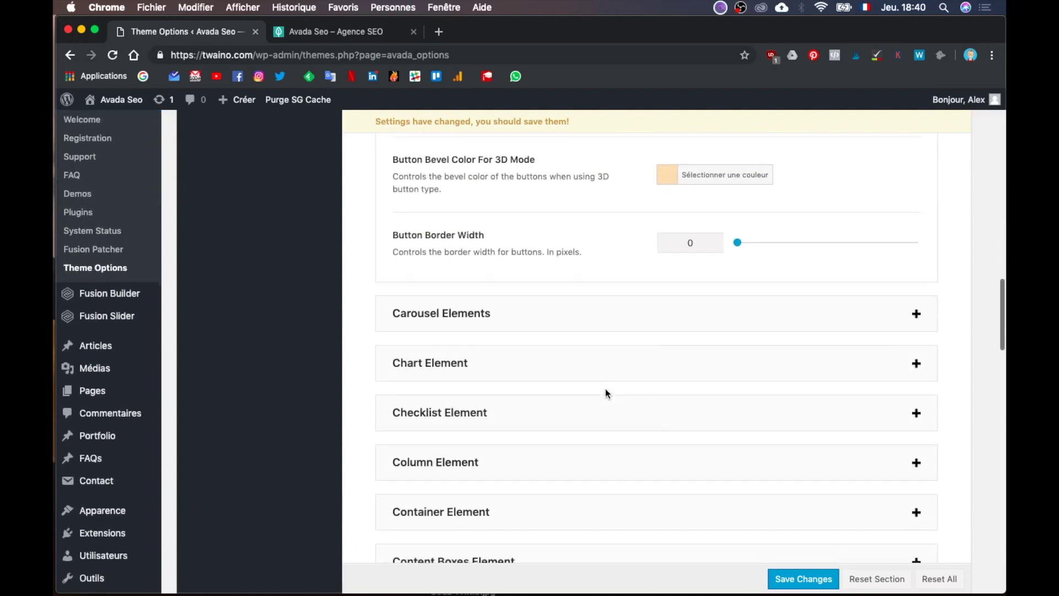
pyautogui.scroll(1, 604, 388)
# Step: Save the theme options and reload the live Twaino homepage
pyautogui.click(790, 583)
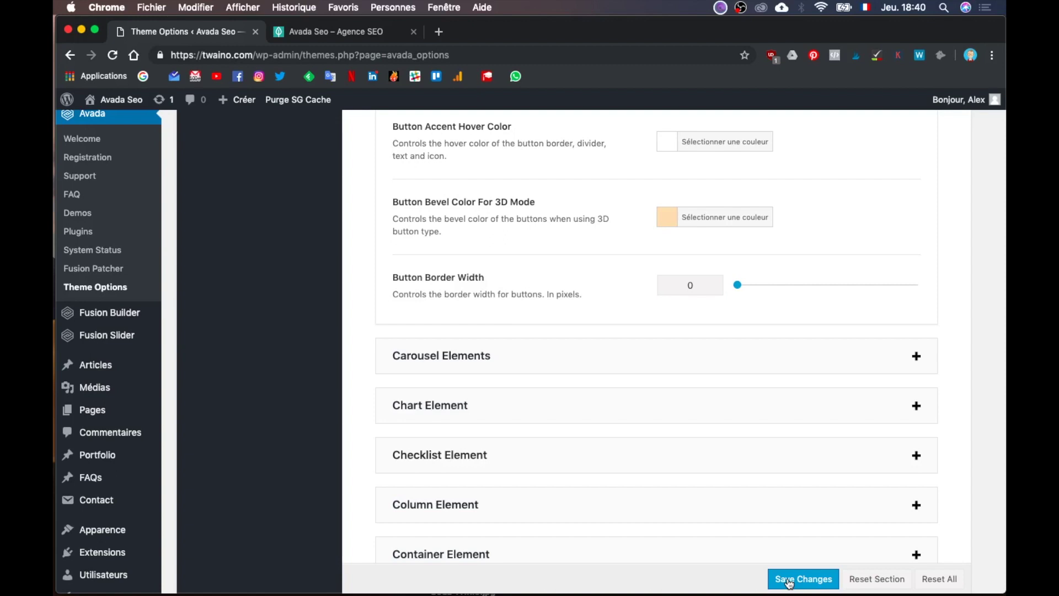
pyautogui.click(789, 583)
pyautogui.click(339, 31)
pyautogui.click(342, 56)
pyautogui.press('Return')
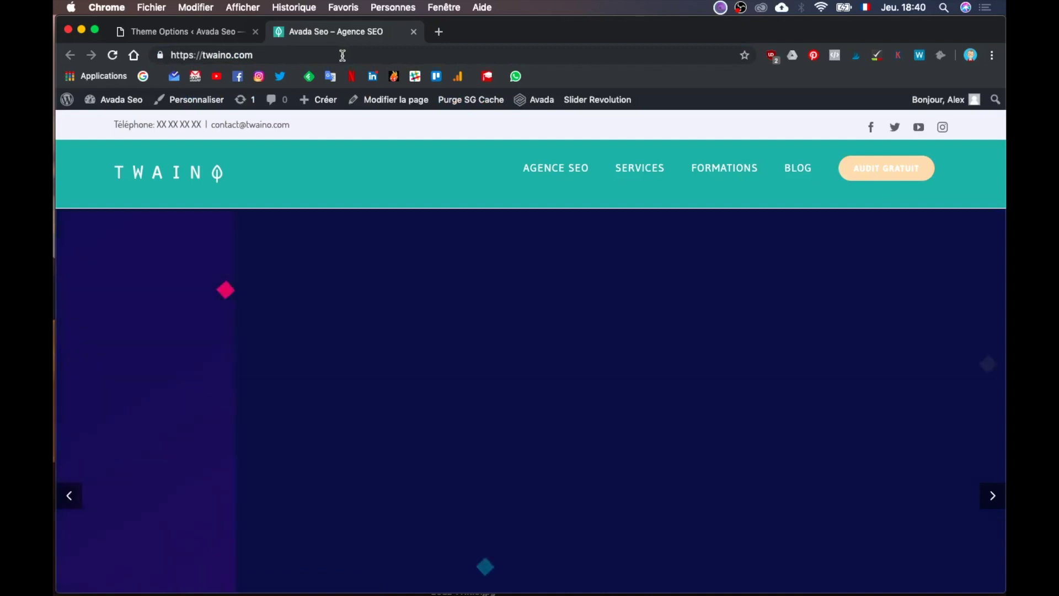
# Step: Scroll through the reloaded homepage to review the peach AUDIT GRATUIT button
pyautogui.scroll(-8, 704, 313)
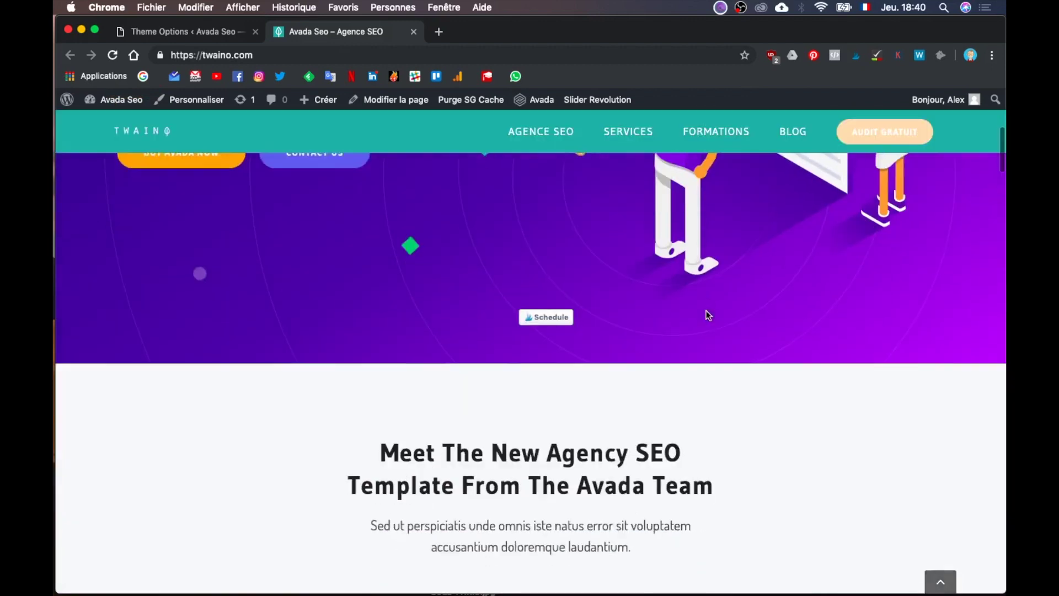
pyautogui.scroll(-15, 708, 315)
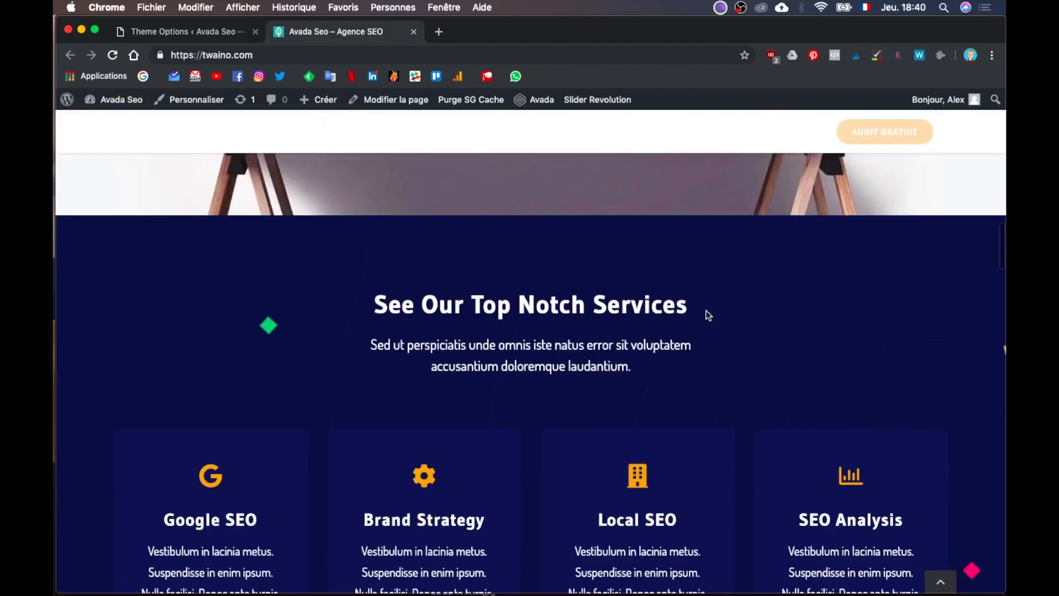
pyautogui.scroll(-14, 706, 314)
pyautogui.scroll(17, 708, 315)
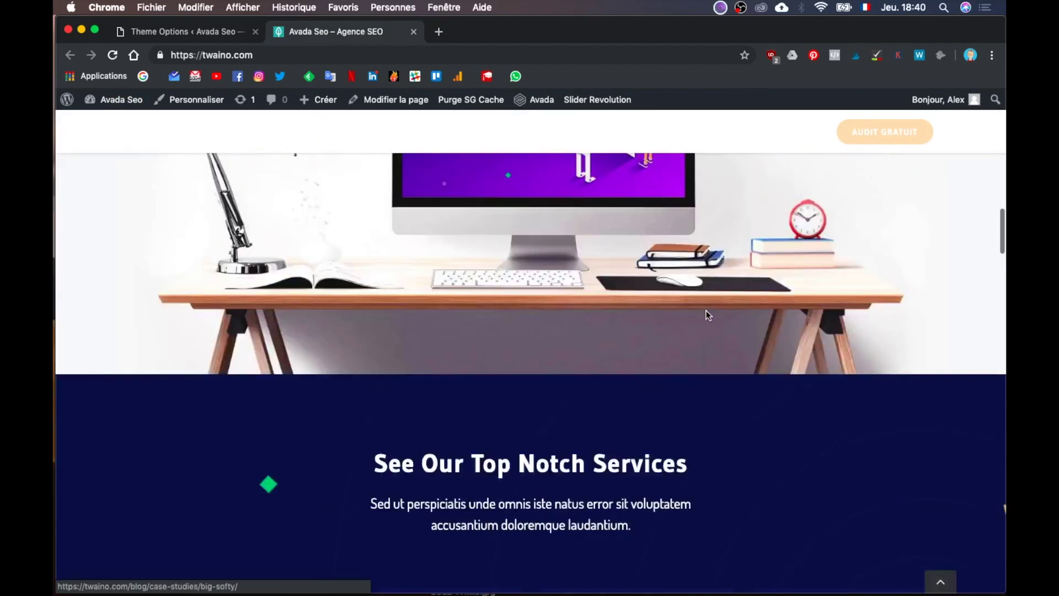
pyautogui.scroll(15, 708, 315)
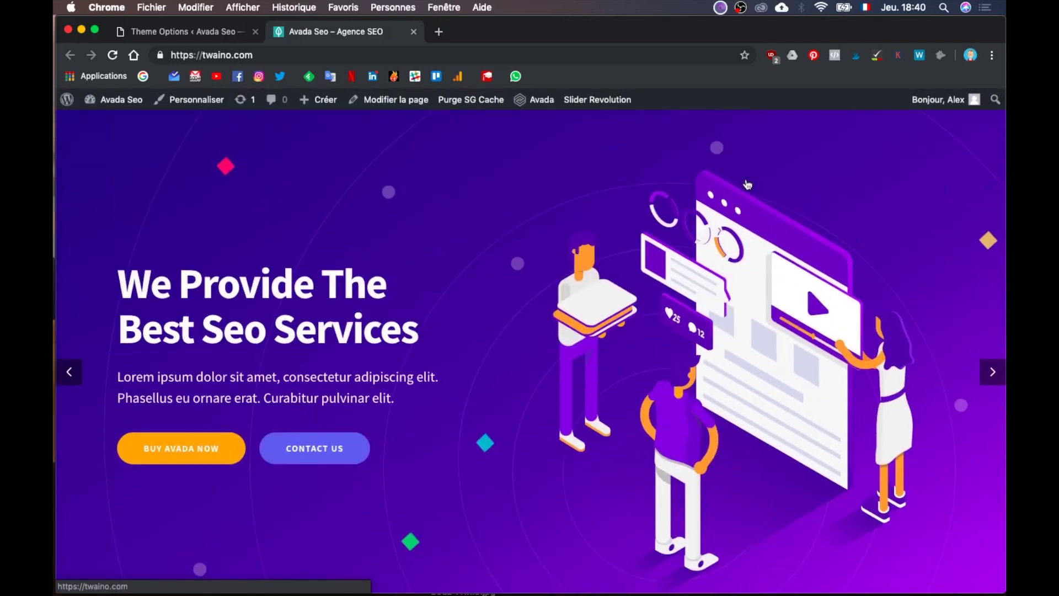
pyautogui.scroll(-7, 747, 185)
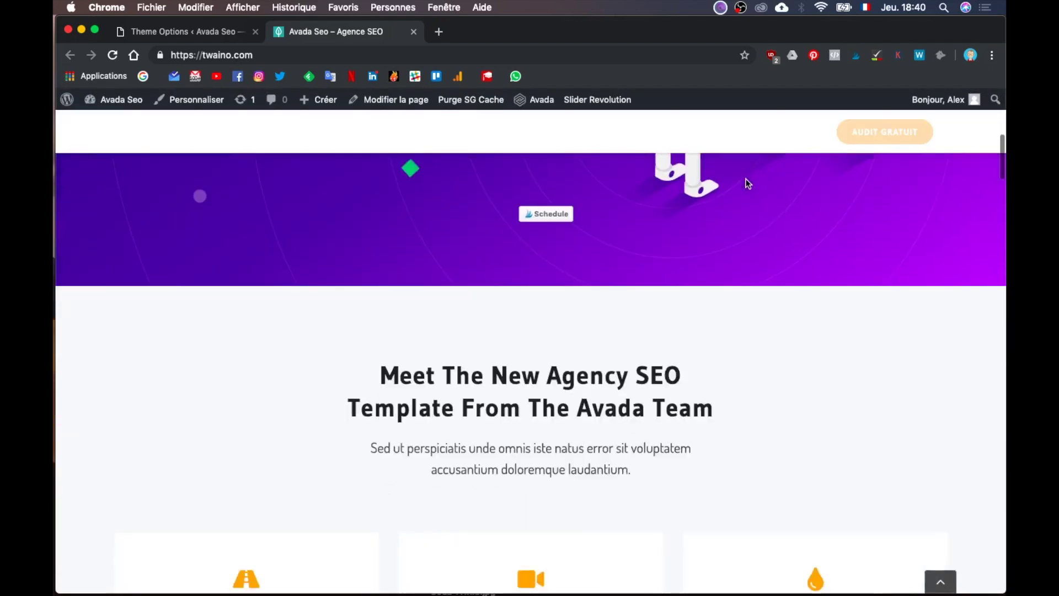
pyautogui.scroll(7, 730, 132)
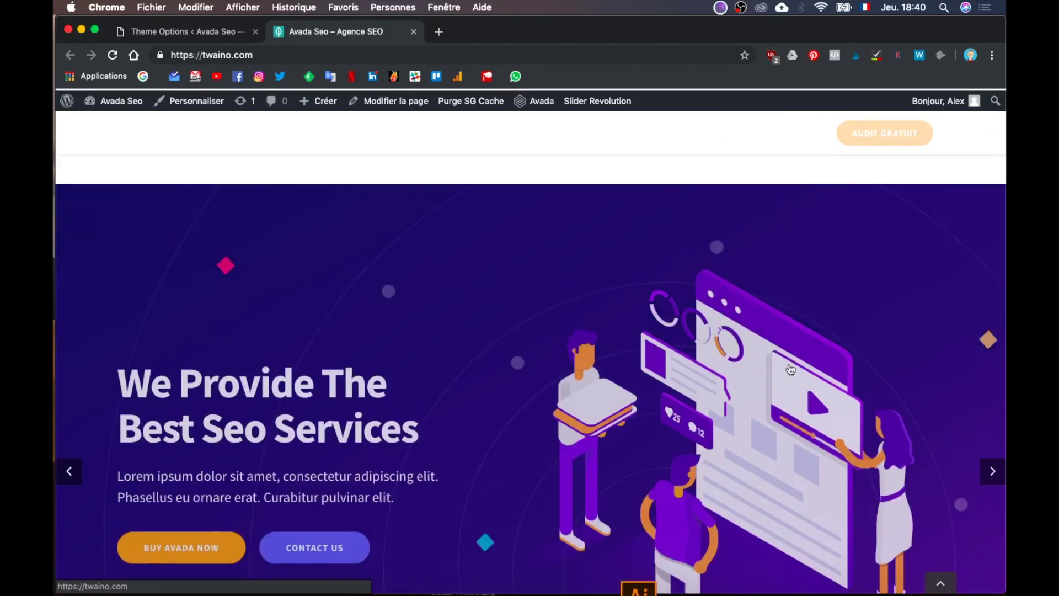
pyautogui.scroll(-6, 790, 370)
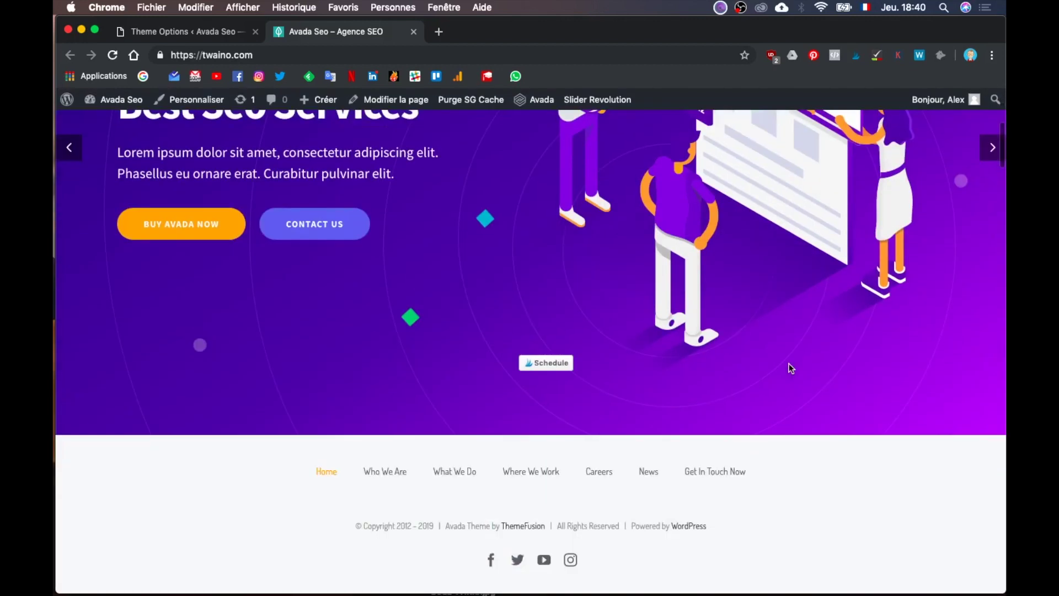
pyautogui.scroll(6, 791, 368)
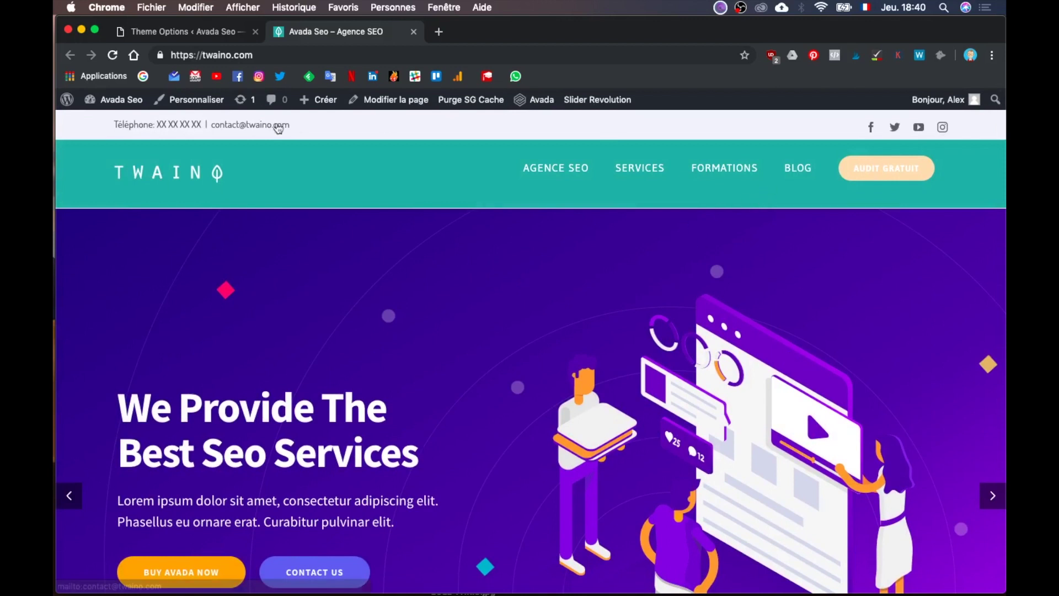
# Step: Load the WordPress Apparence > Menus page in the admin tab
pyautogui.click(198, 31)
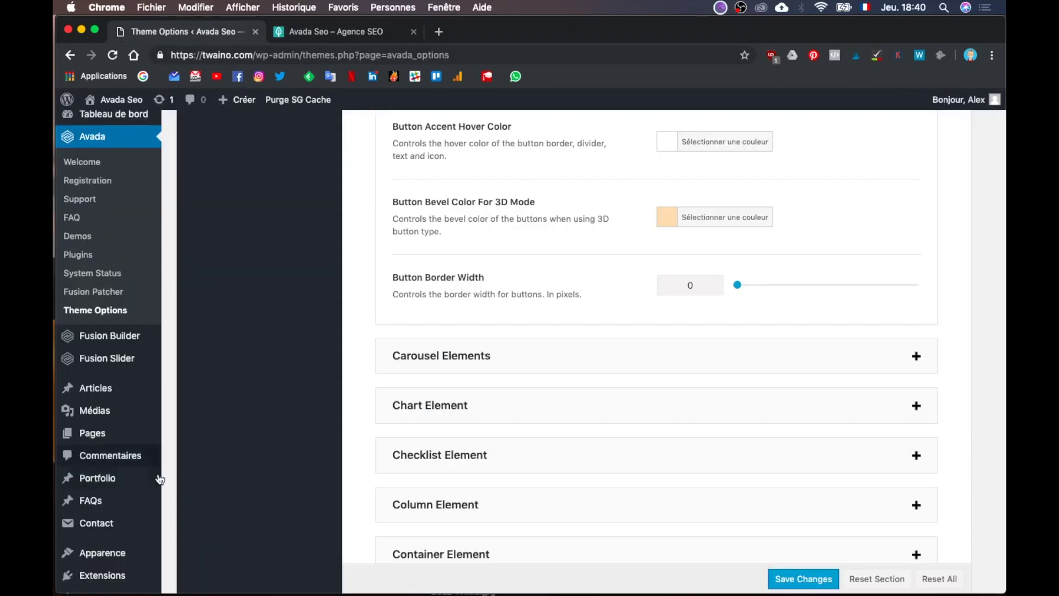
pyautogui.scroll(-2, 110, 513)
pyautogui.moveTo(115, 484)
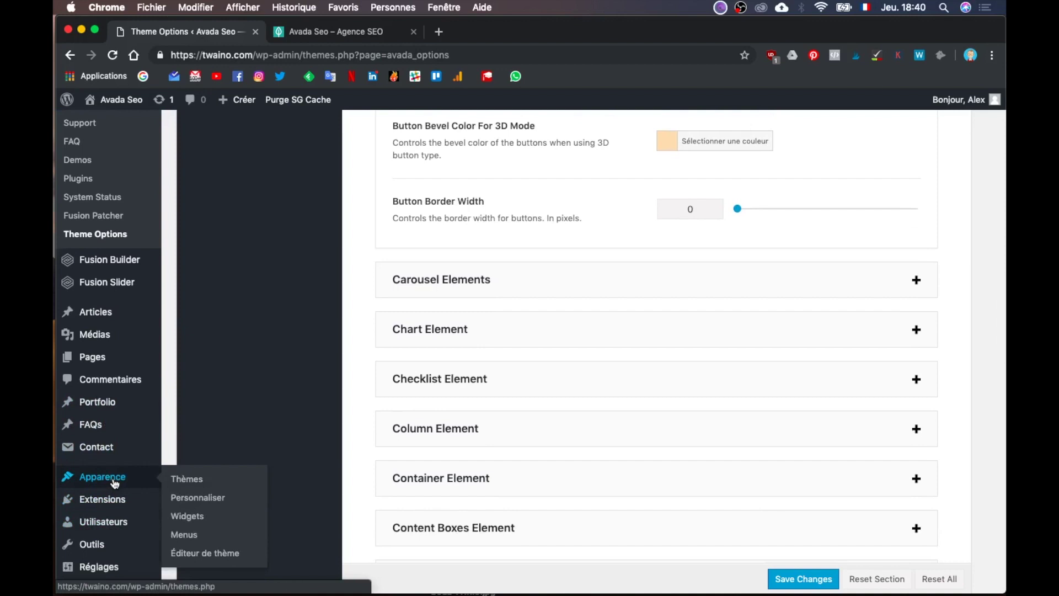
pyautogui.click(327, 32)
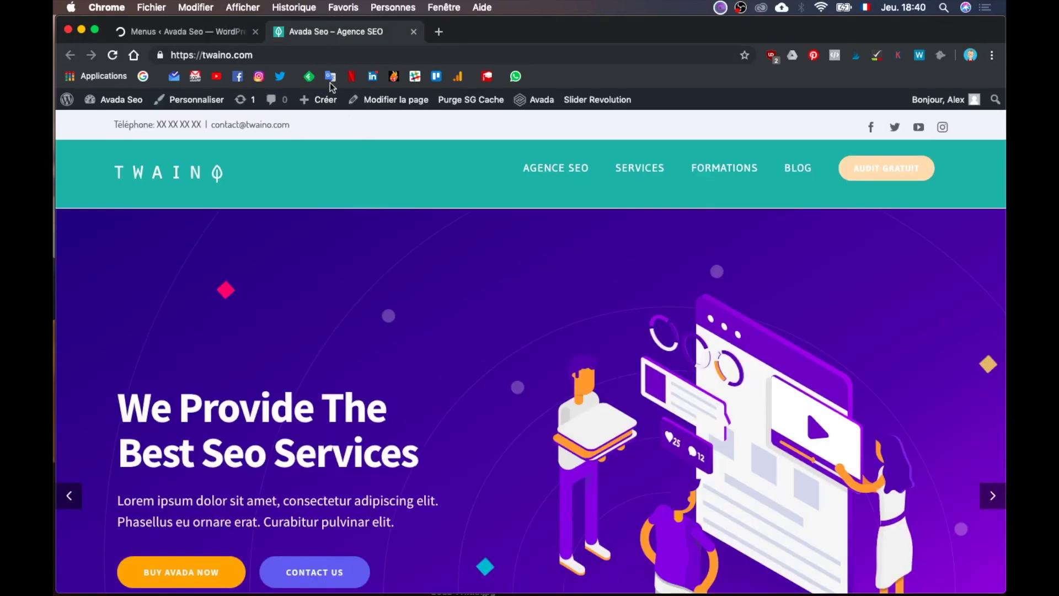
pyautogui.click(222, 32)
pyautogui.hotkey('ctrl', 'Up')
# Step: Sample the AUDIT GRATUIT text in Illustrator to read its teal hex 0099BC, then return to Chrome
pyautogui.click(422, 356)
pyautogui.scroll(5, 487, 243)
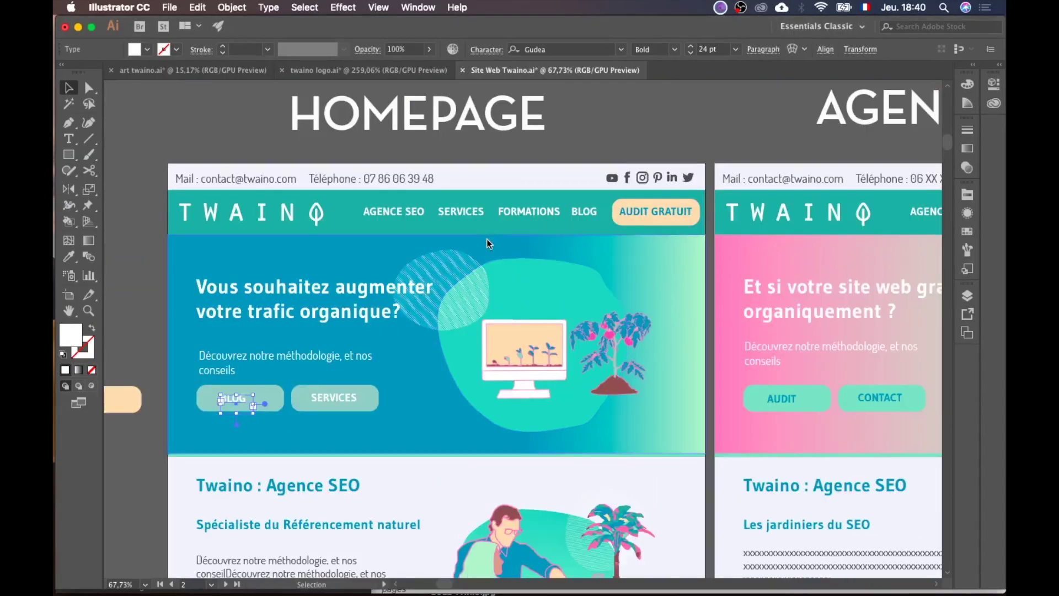
pyautogui.press('i')
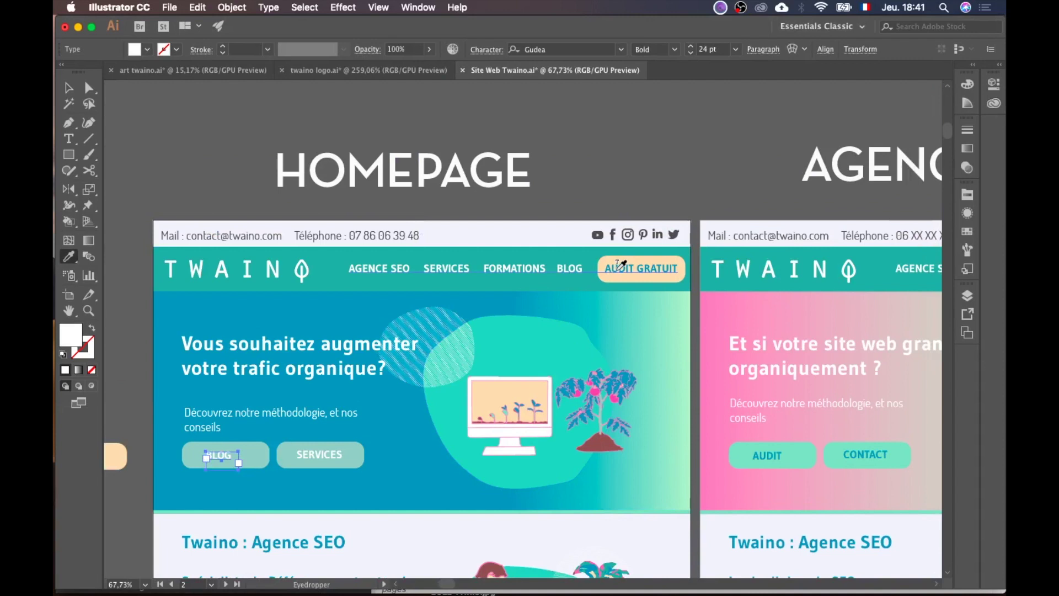
pyautogui.click(619, 269)
pyautogui.doubleClick(80, 337)
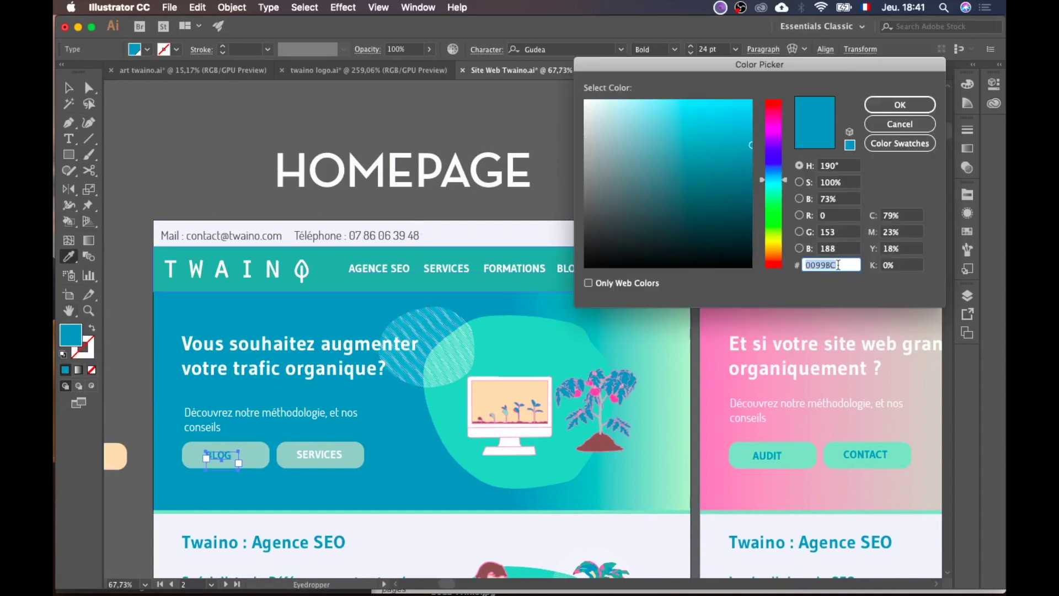
pyautogui.click(897, 125)
pyautogui.hotkey('ctrl', 'Up')
pyautogui.click(320, 157)
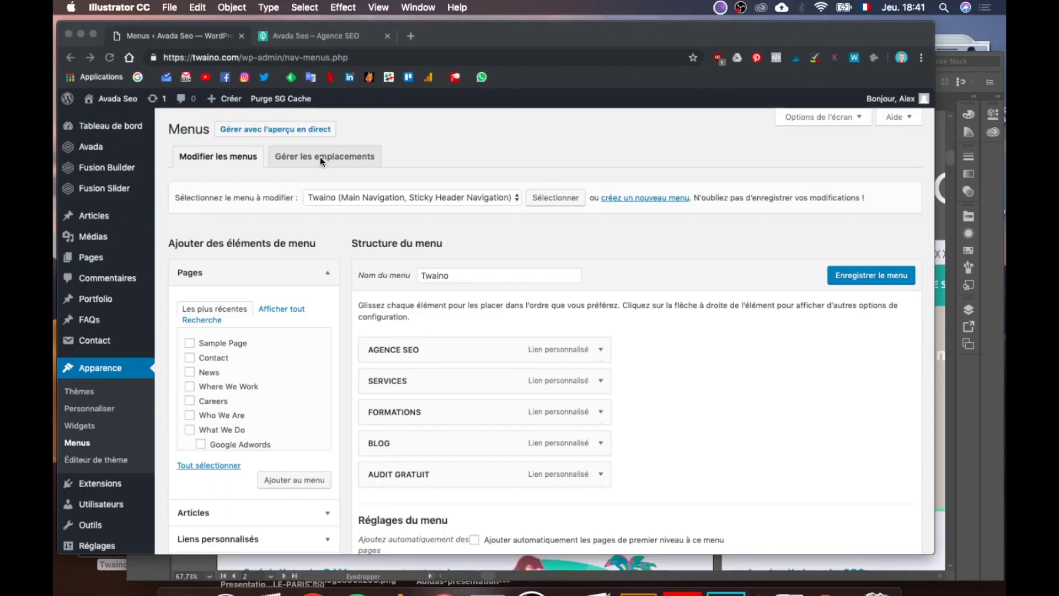
# Step: Open the AUDIT GRATUIT item's Avada Menu Options, styled as Button Medium
pyautogui.click(645, 506)
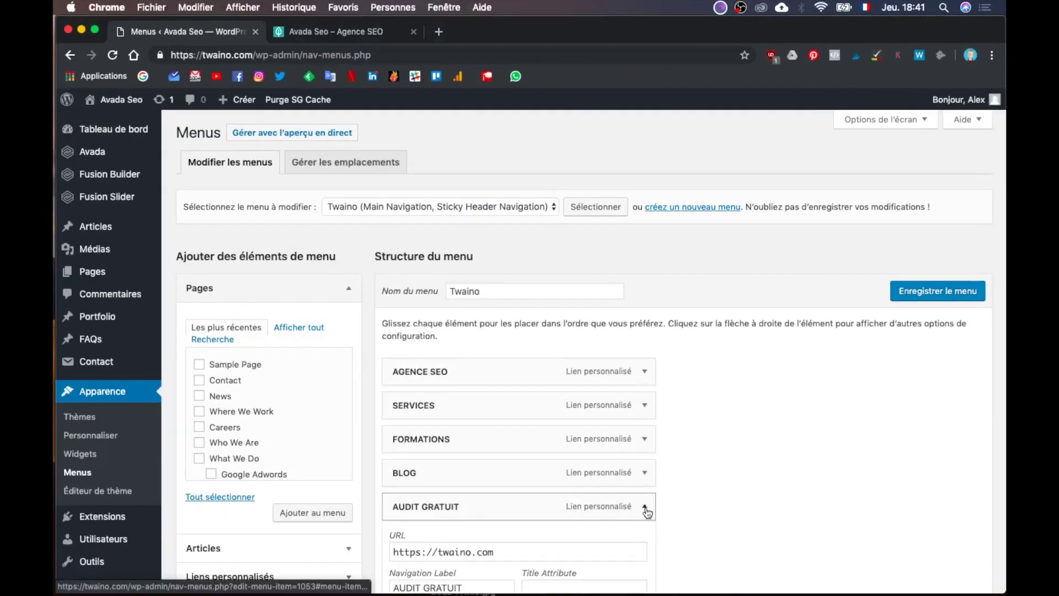
pyautogui.scroll(-3, 492, 389)
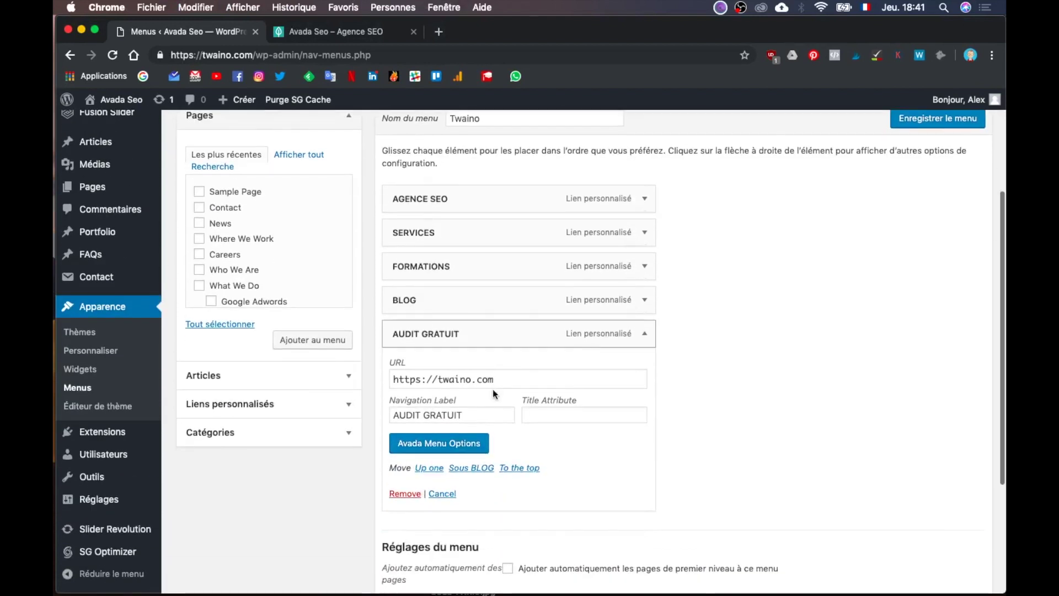
pyautogui.click(423, 446)
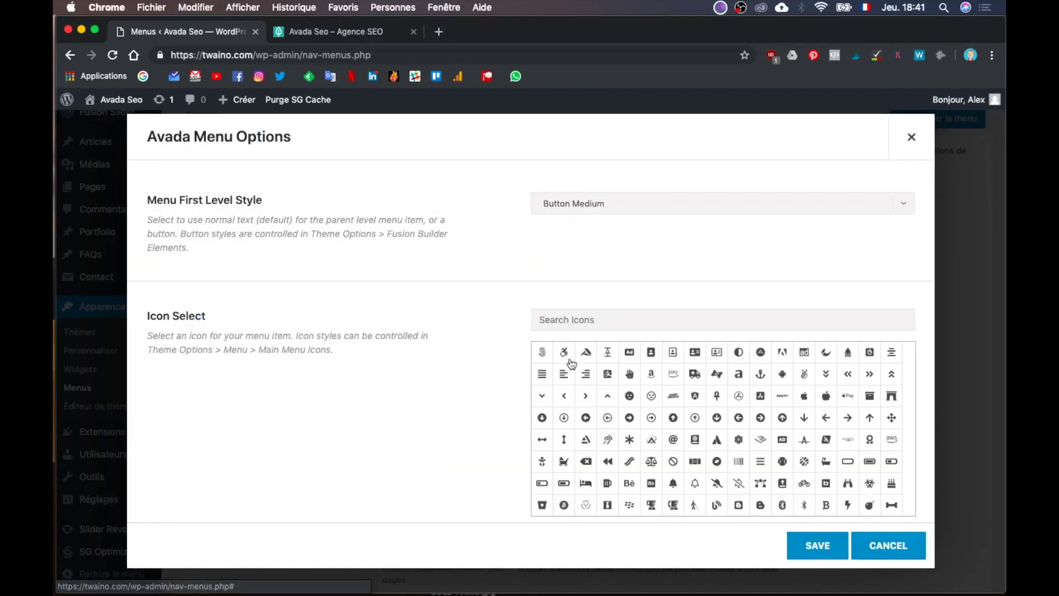
pyautogui.scroll(-8, 469, 304)
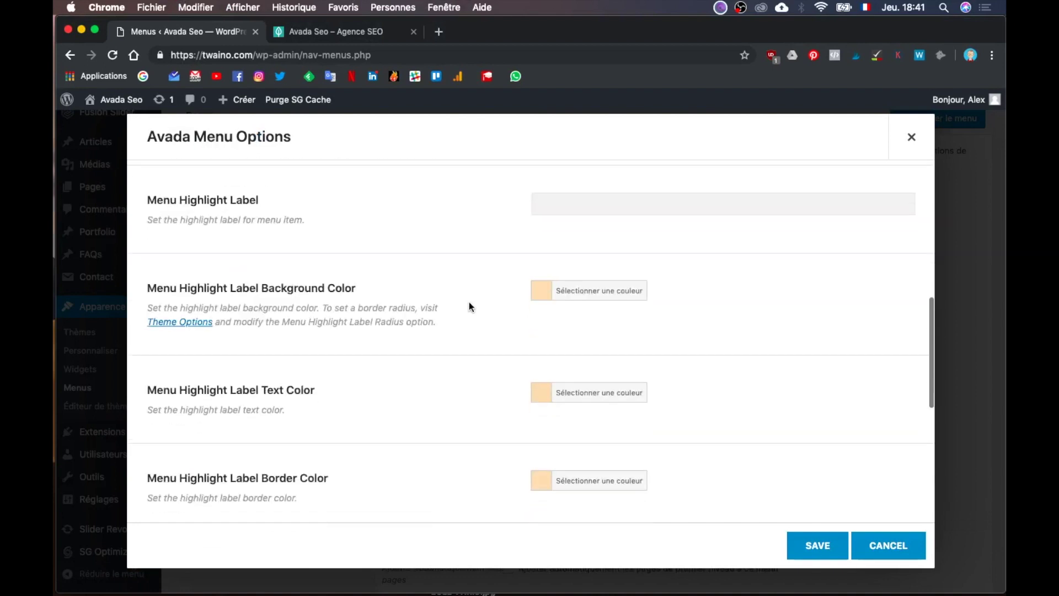
pyautogui.scroll(-10, 469, 306)
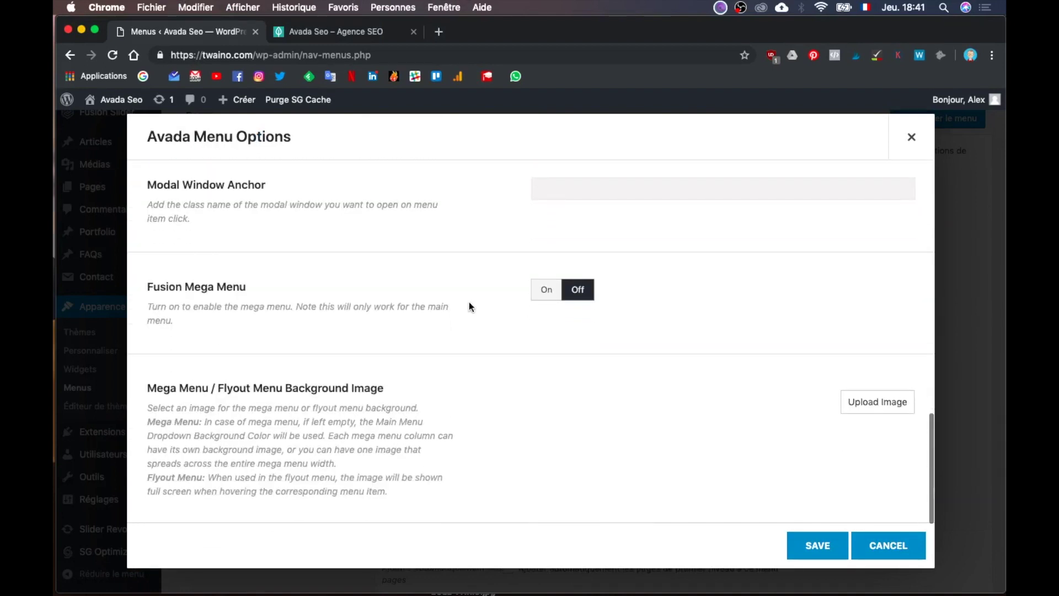
pyautogui.scroll(6, 469, 306)
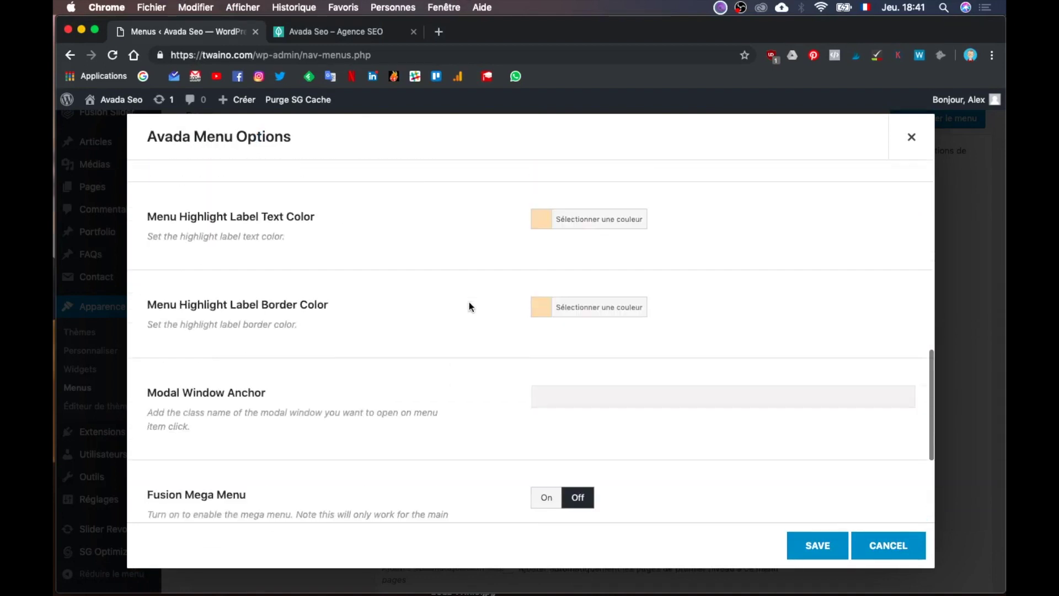
pyautogui.scroll(5, 470, 306)
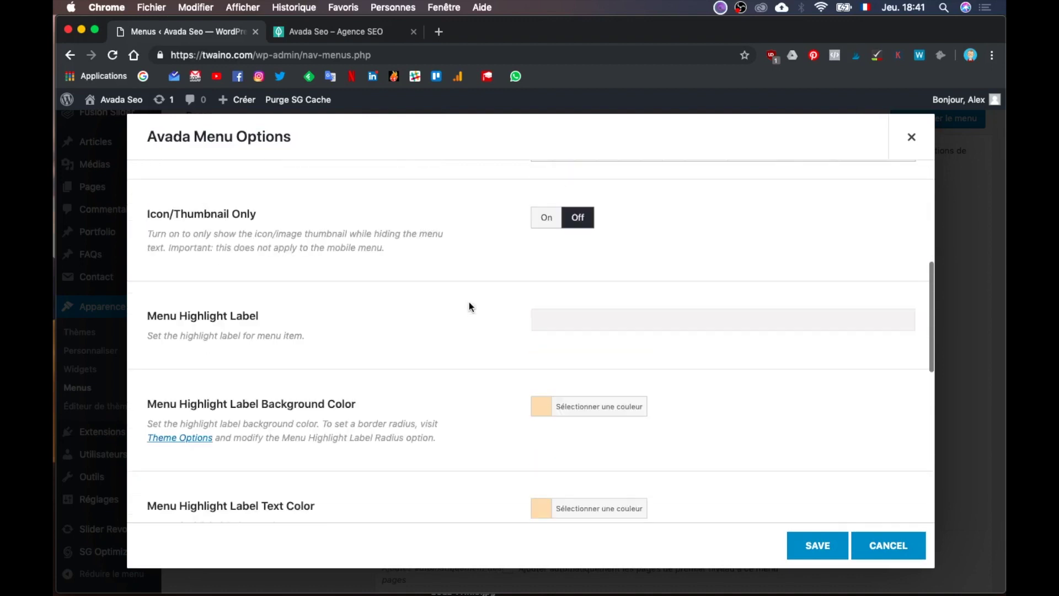
pyautogui.scroll(5, 469, 306)
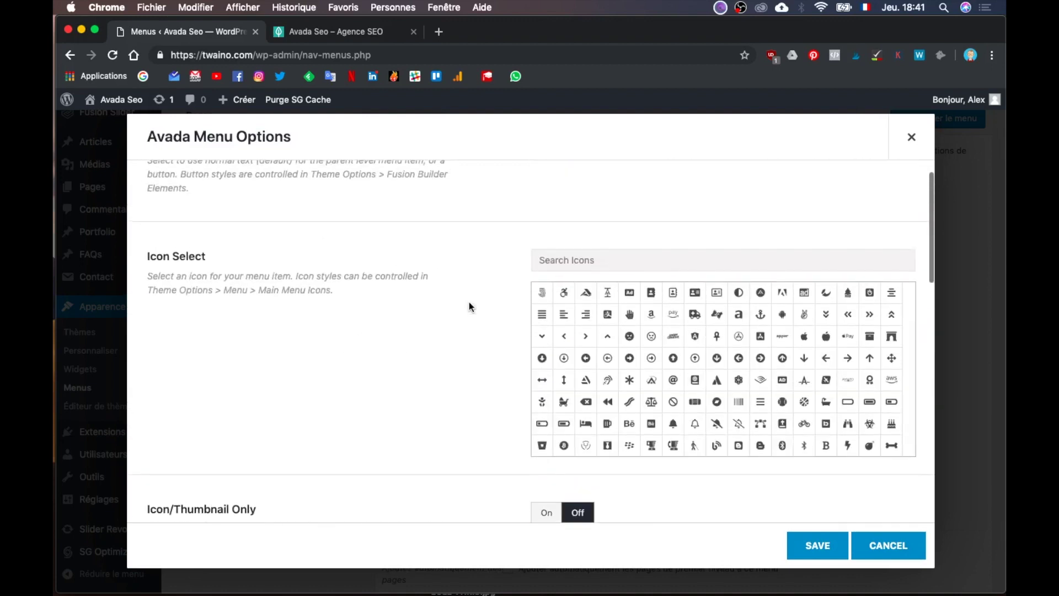
pyautogui.scroll(1, 468, 307)
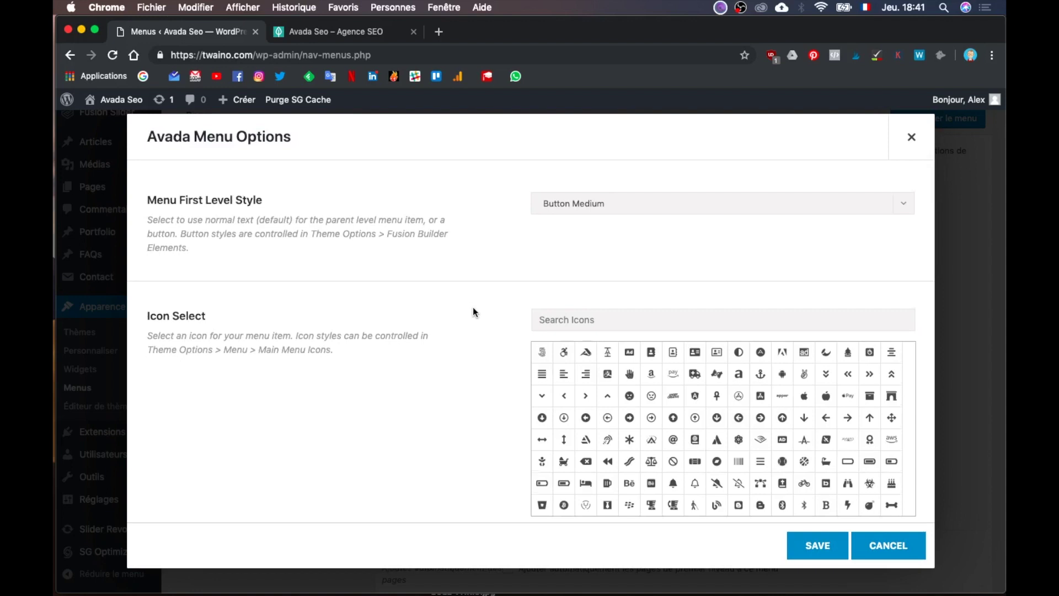
pyautogui.scroll(-5, 472, 308)
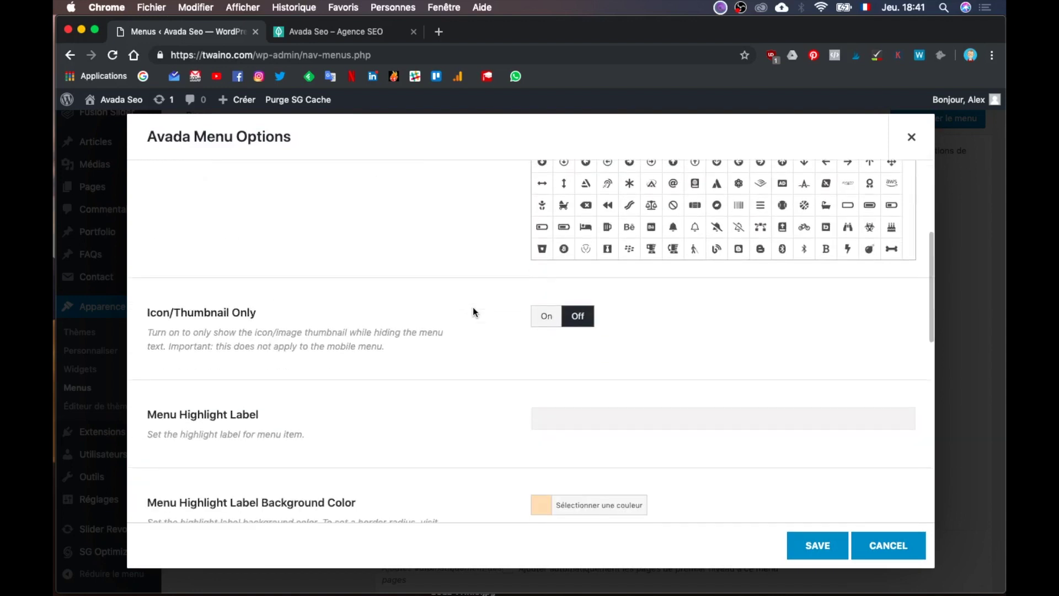
pyautogui.scroll(-5, 473, 310)
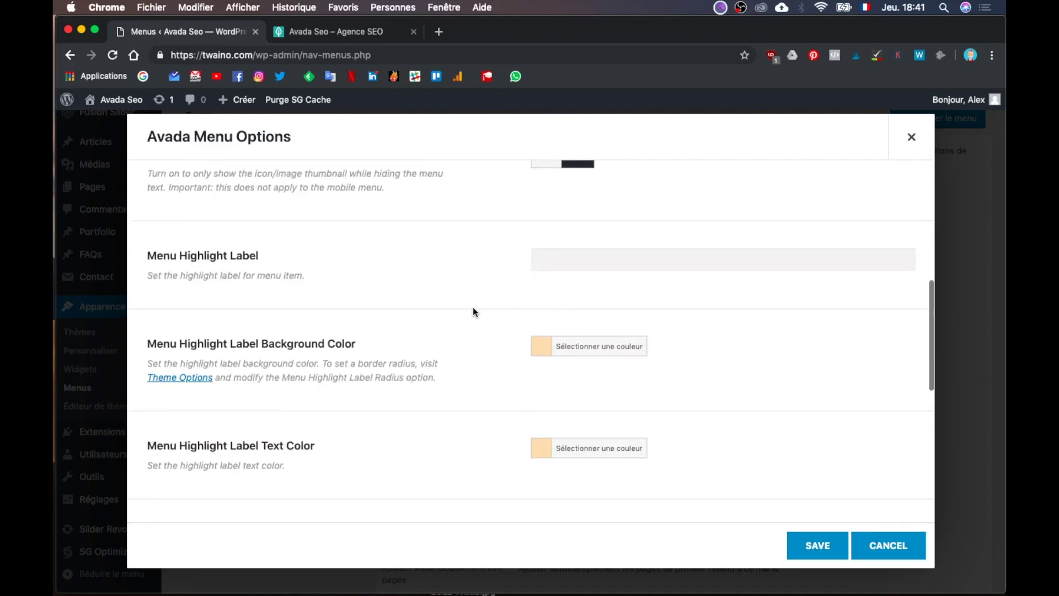
pyautogui.scroll(-2, 473, 311)
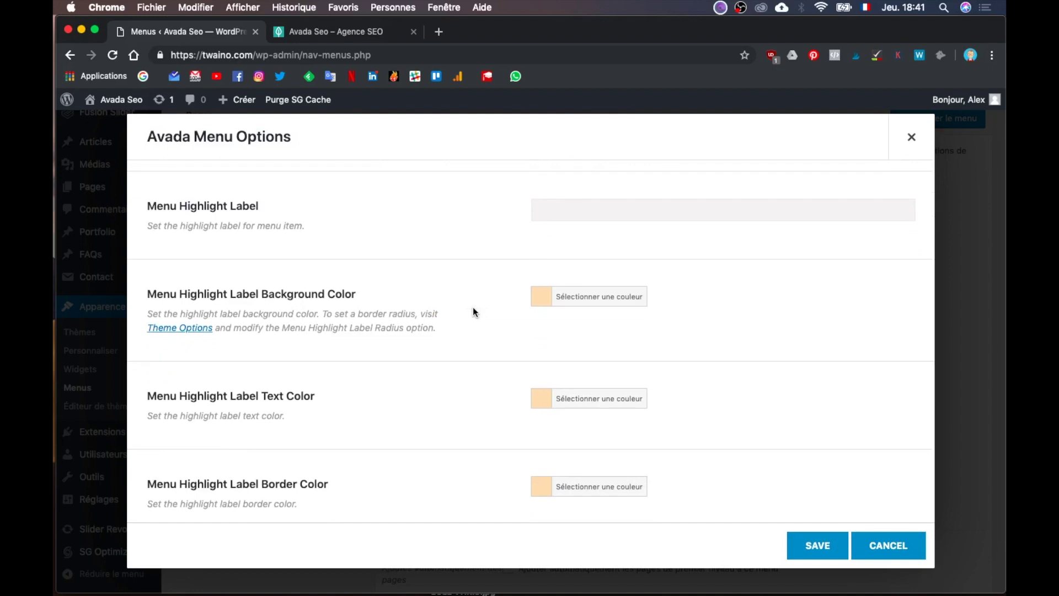
pyautogui.scroll(-7, 472, 306)
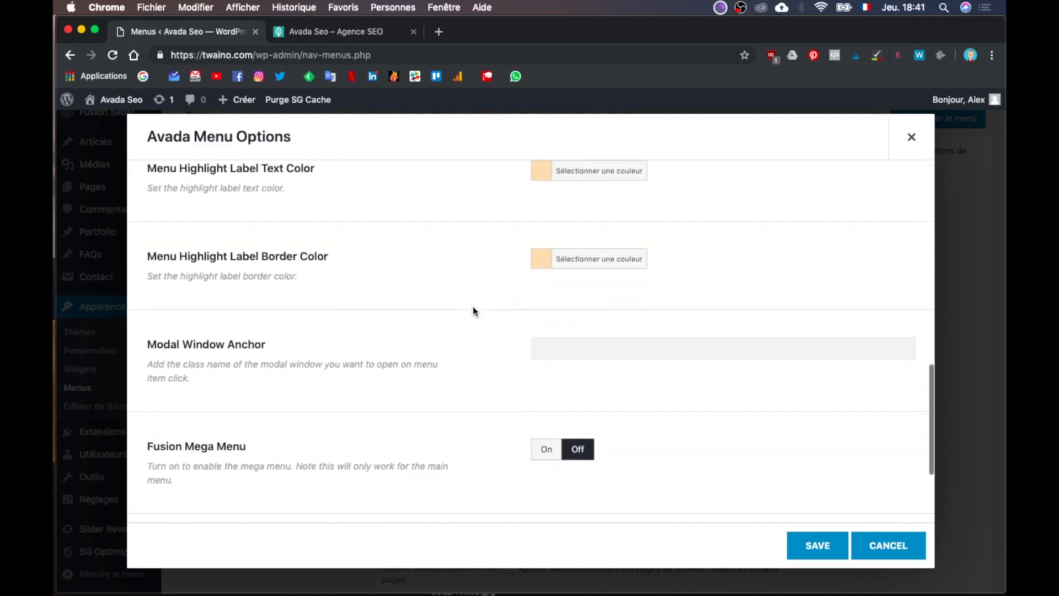
pyautogui.scroll(-4, 472, 311)
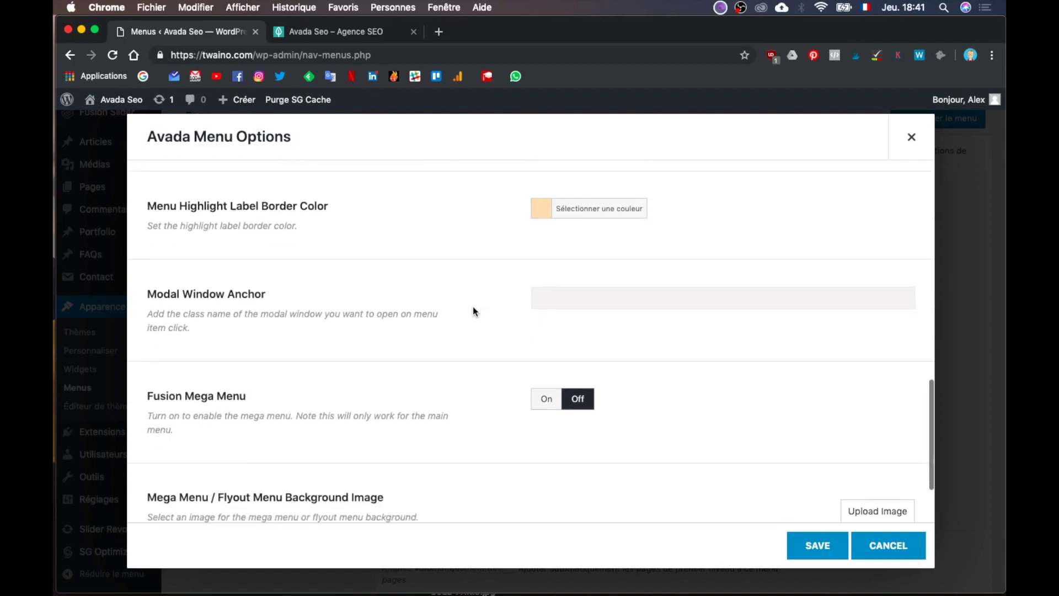
pyautogui.scroll(-1, 472, 306)
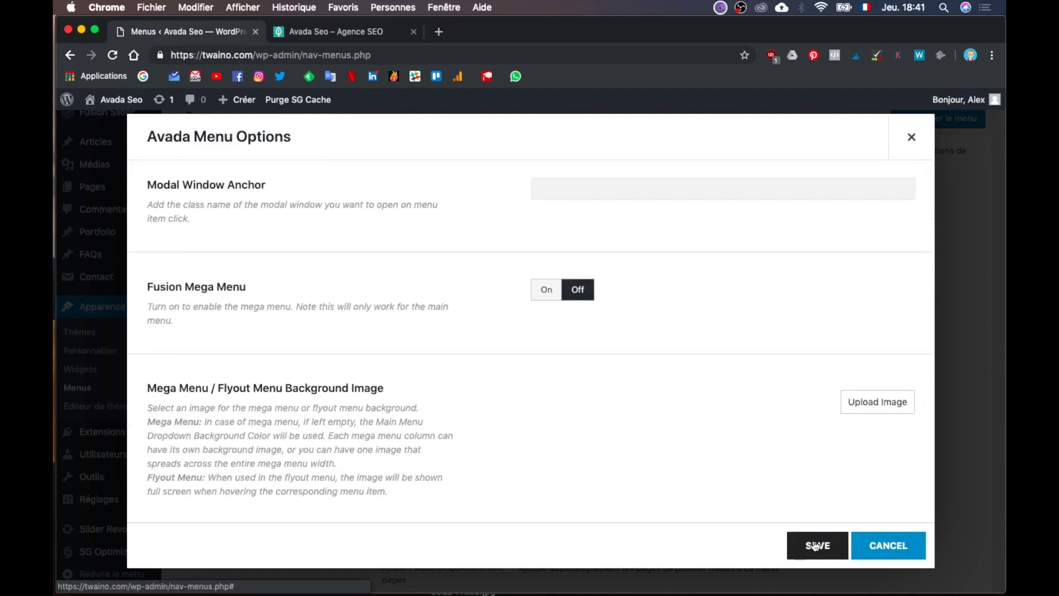
pyautogui.scroll(2, 813, 471)
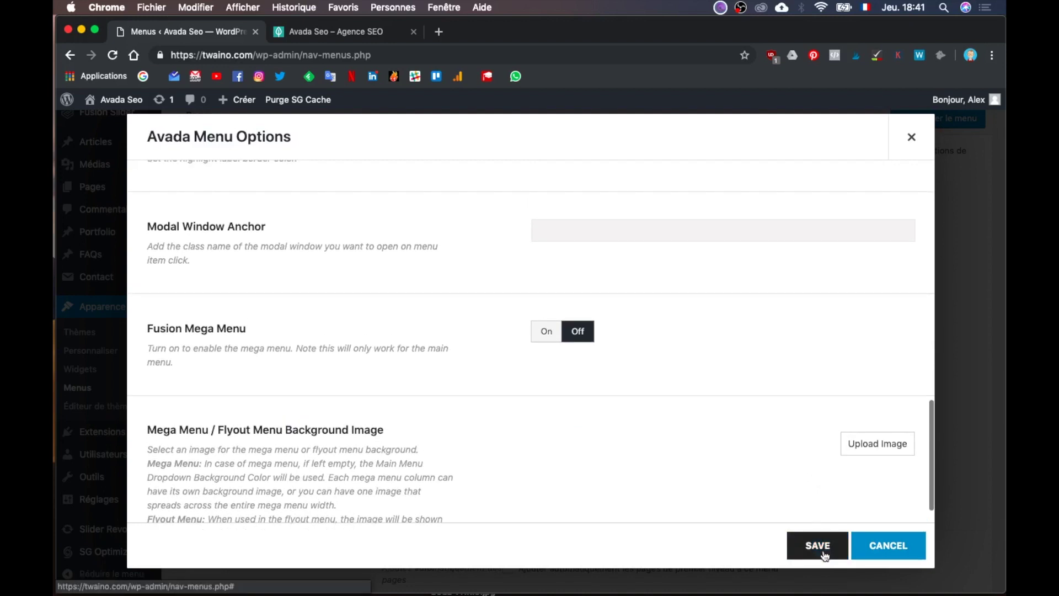
# Step: Save the AUDIT GRATUIT menu options and go to the live site tab
pyautogui.click(823, 550)
pyautogui.scroll(1, 739, 326)
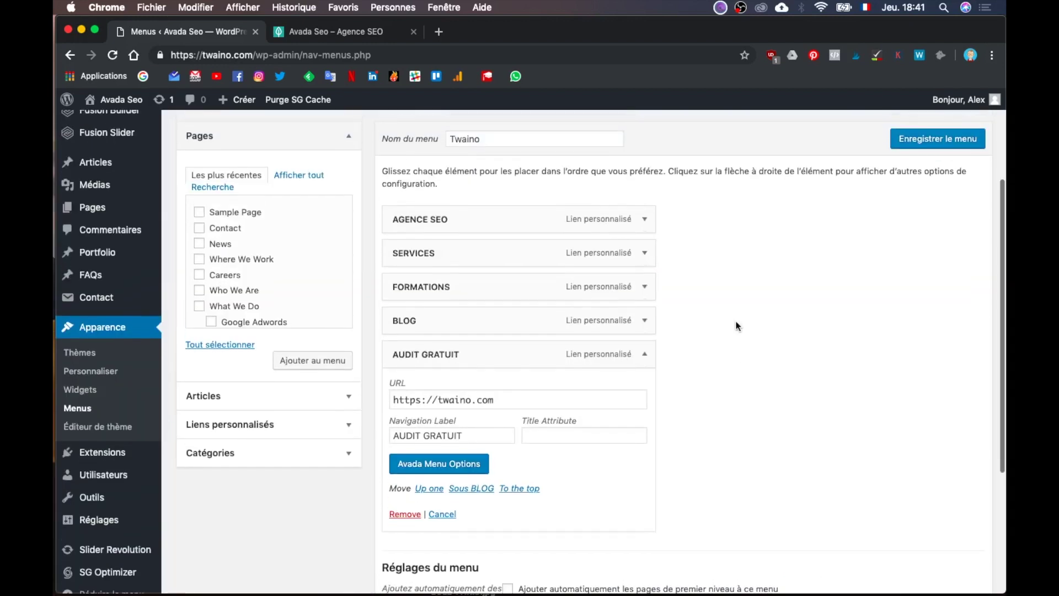
pyautogui.scroll(1, 737, 325)
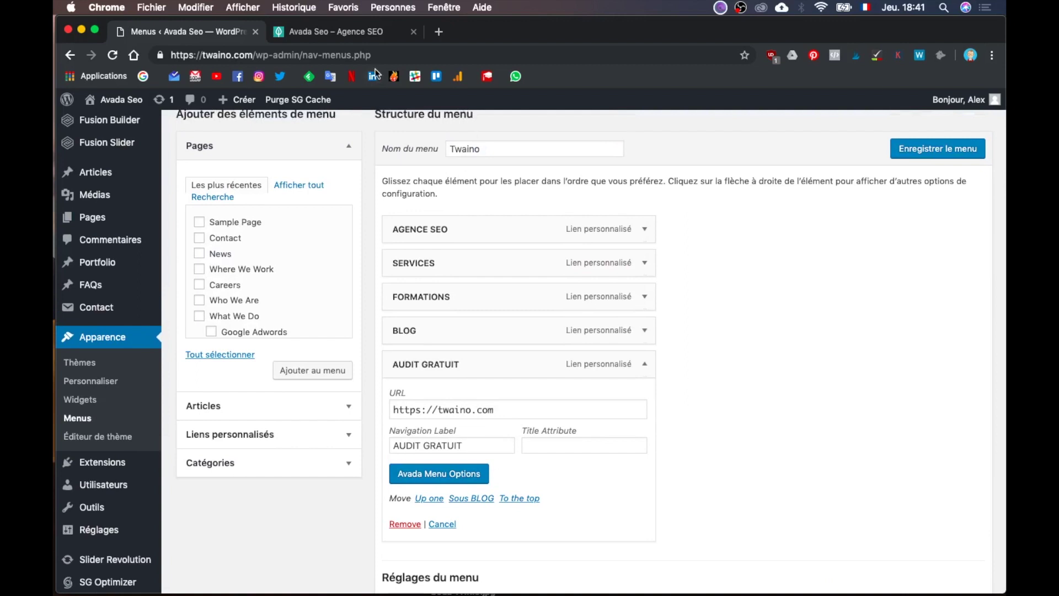
pyautogui.click(351, 33)
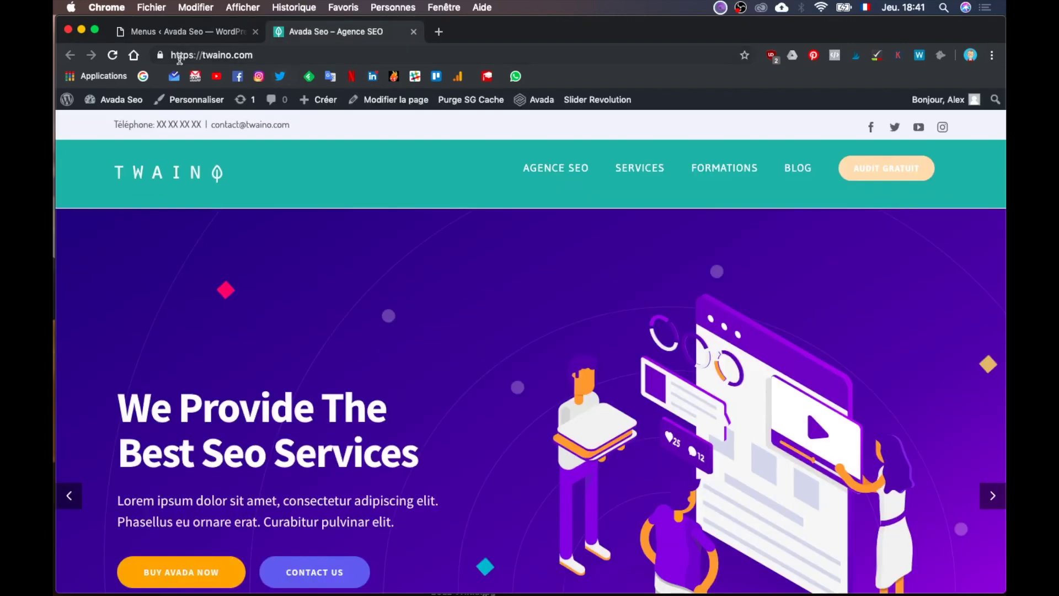
pyautogui.click(197, 32)
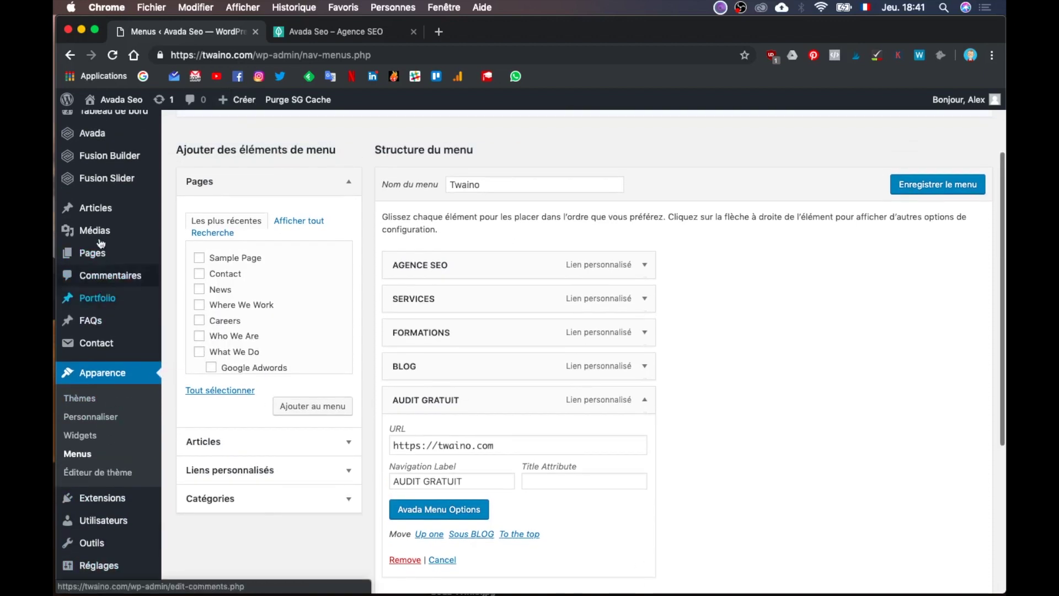
pyautogui.scroll(2, 110, 249)
pyautogui.moveTo(138, 165)
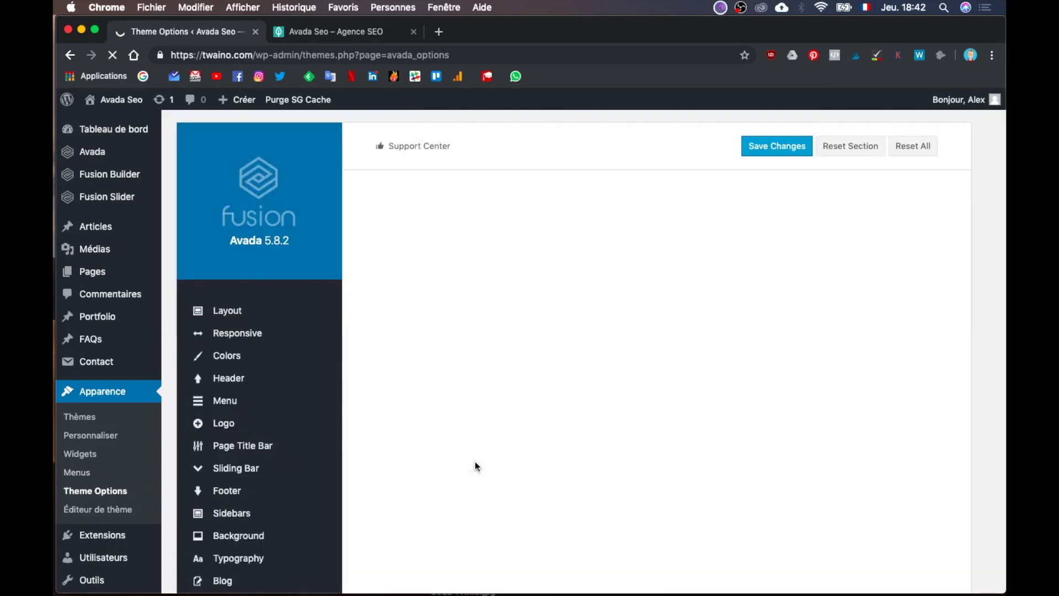
# Step: Open Fusion Builder Elements and expand Button Element to its size, span and shape settings
pyautogui.scroll(-8, 298, 463)
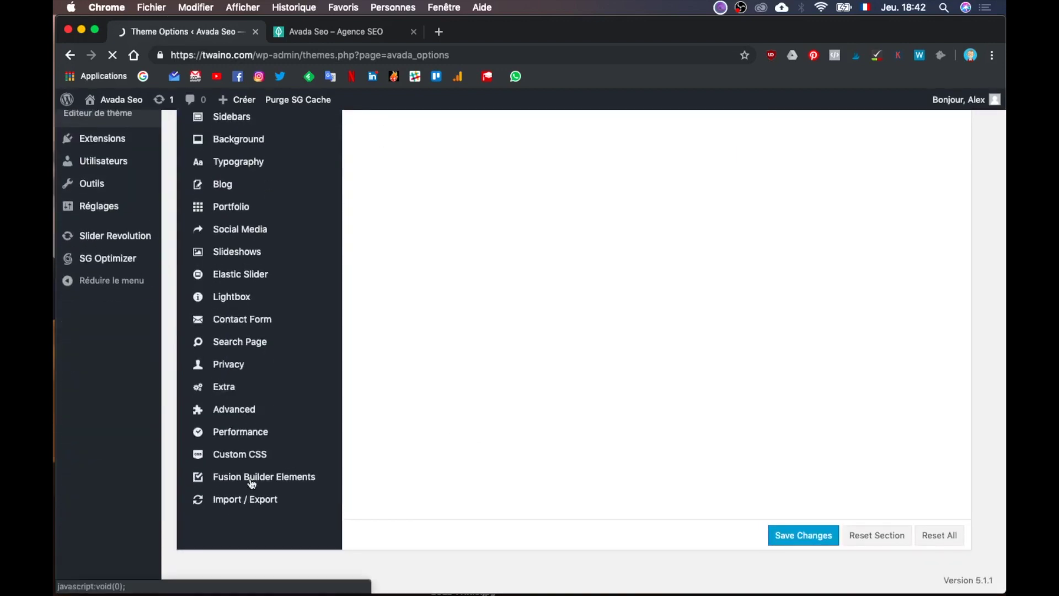
pyautogui.click(251, 481)
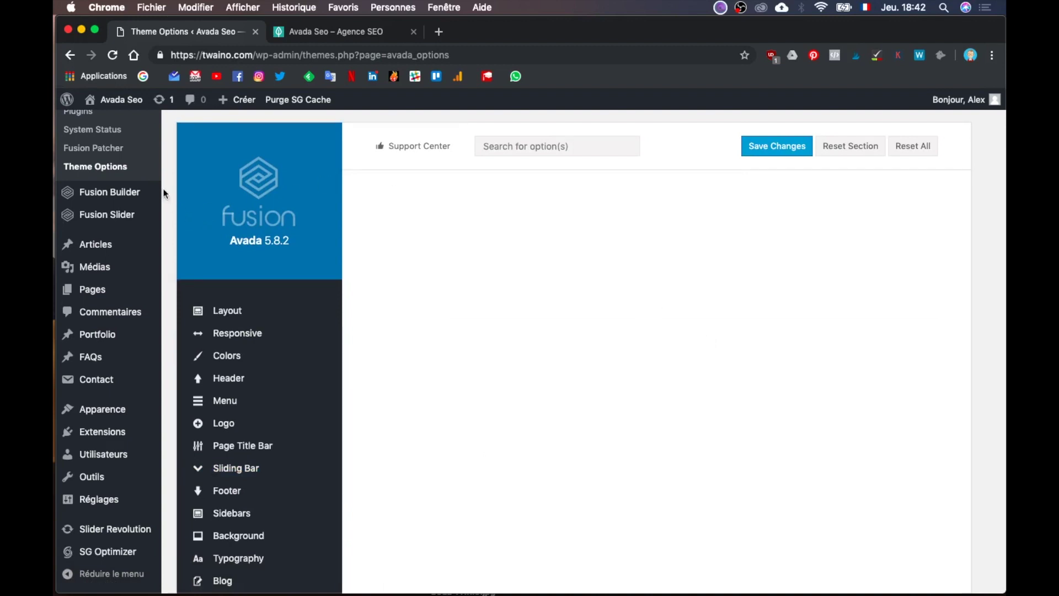
pyautogui.scroll(-10, 329, 333)
pyautogui.scroll(10, 317, 331)
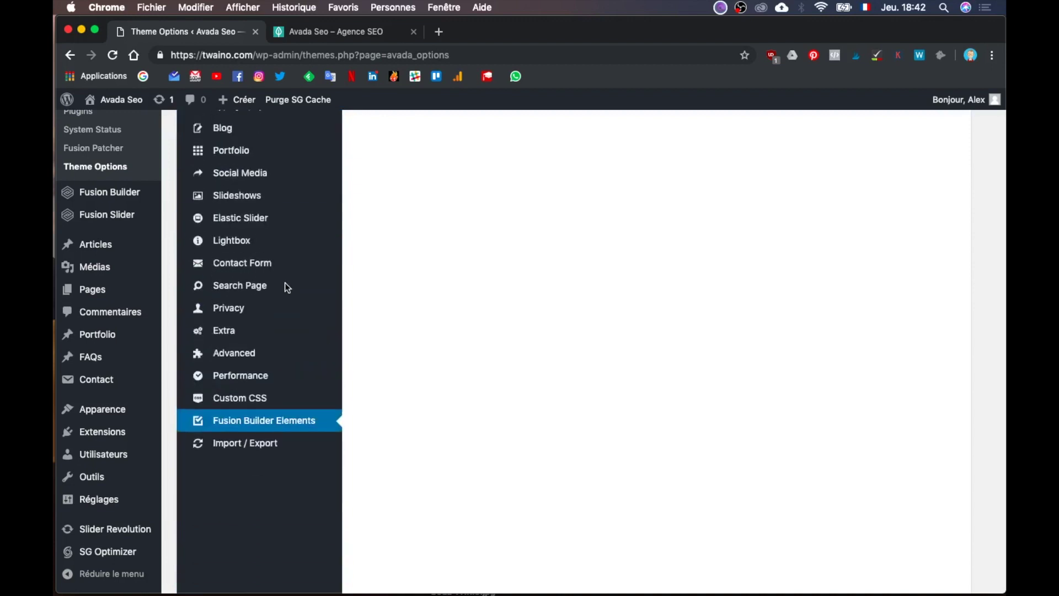
pyautogui.scroll(-1, 285, 282)
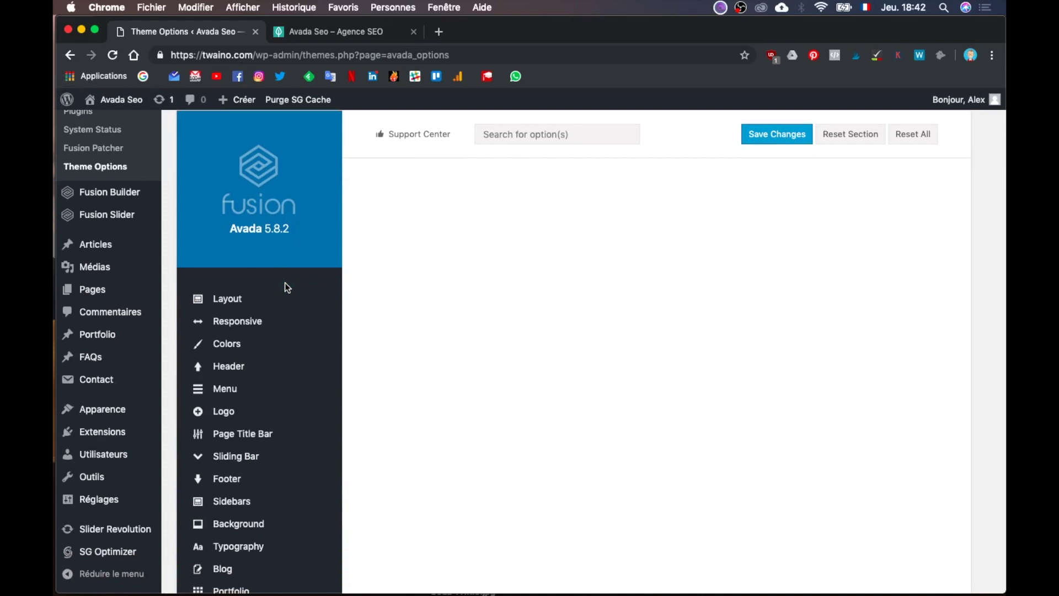
pyautogui.scroll(-2, 516, 375)
pyautogui.scroll(-10, 516, 375)
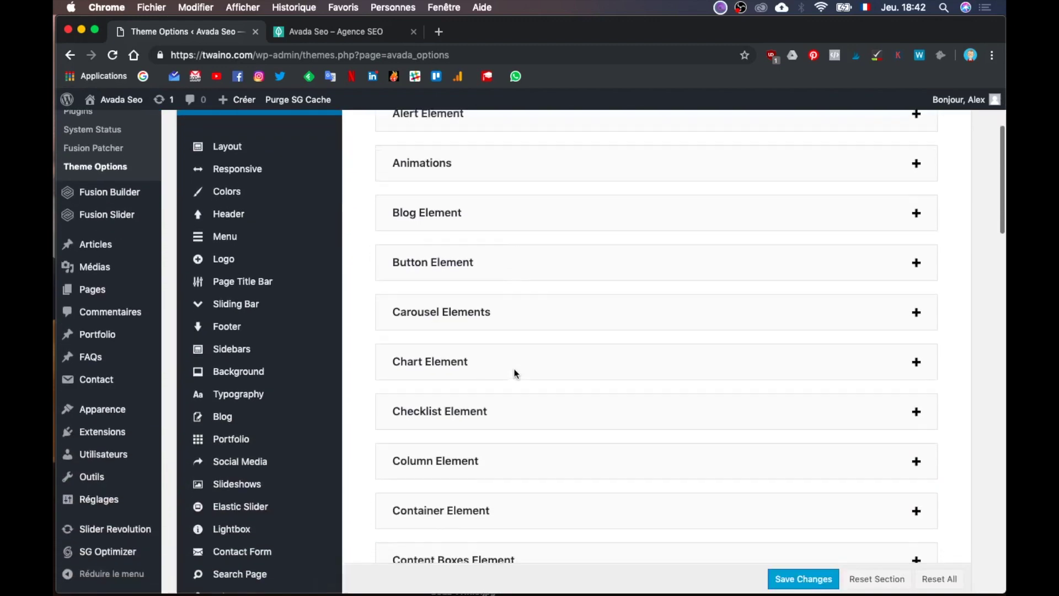
pyautogui.scroll(-5, 516, 375)
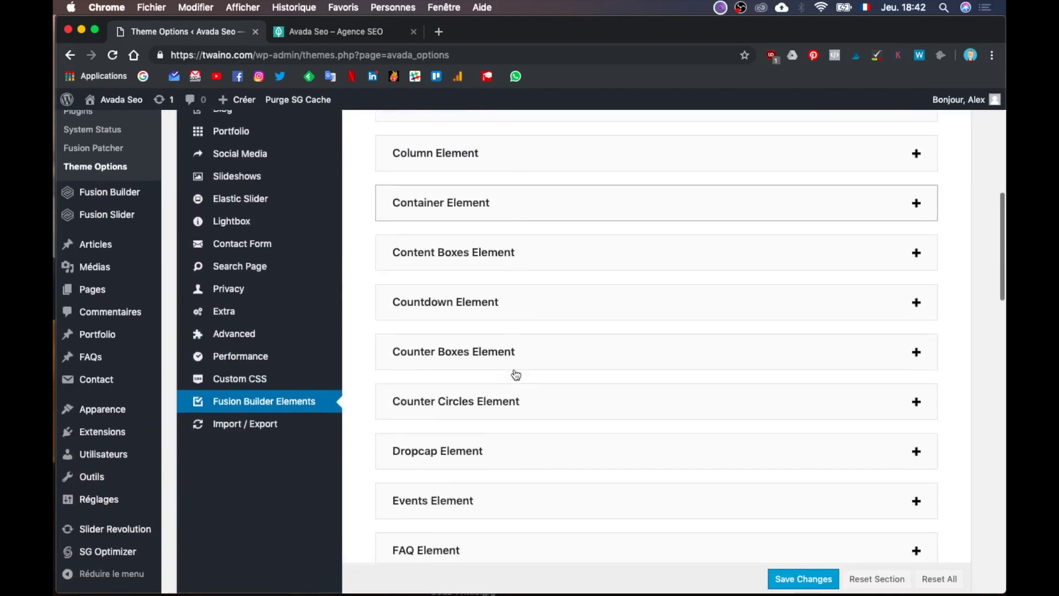
pyautogui.scroll(18, 515, 375)
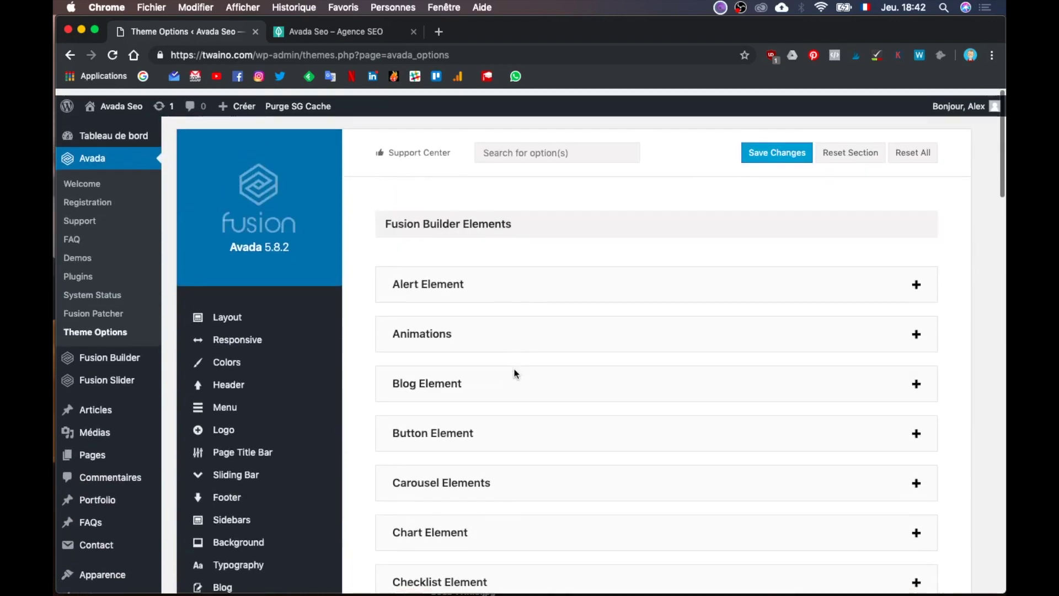
pyautogui.scroll(-2, 516, 375)
pyautogui.click(493, 370)
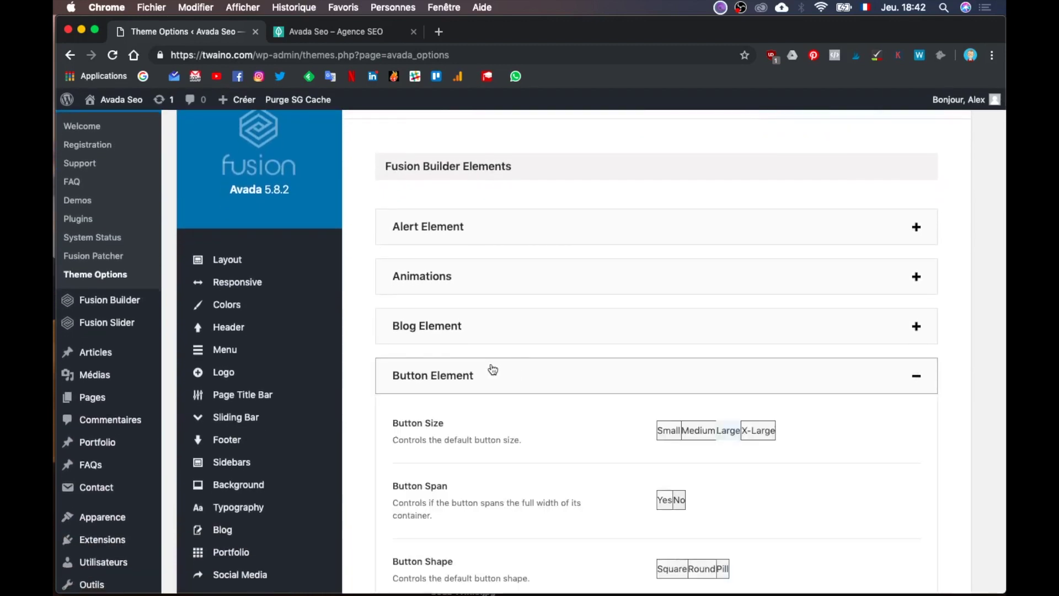
pyautogui.scroll(-6, 492, 367)
pyautogui.scroll(-5, 493, 368)
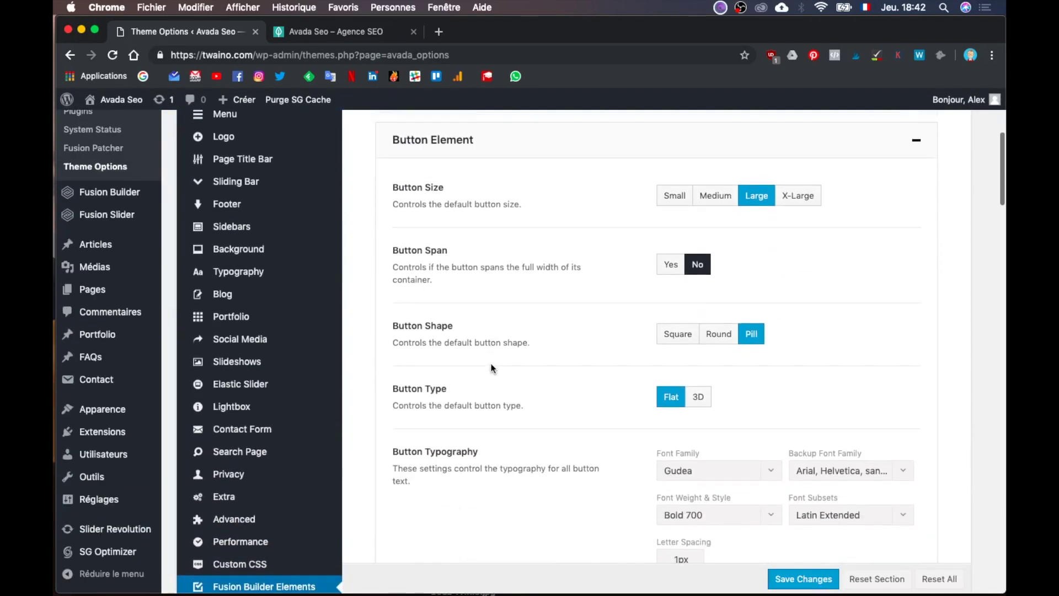
pyautogui.scroll(-11, 493, 368)
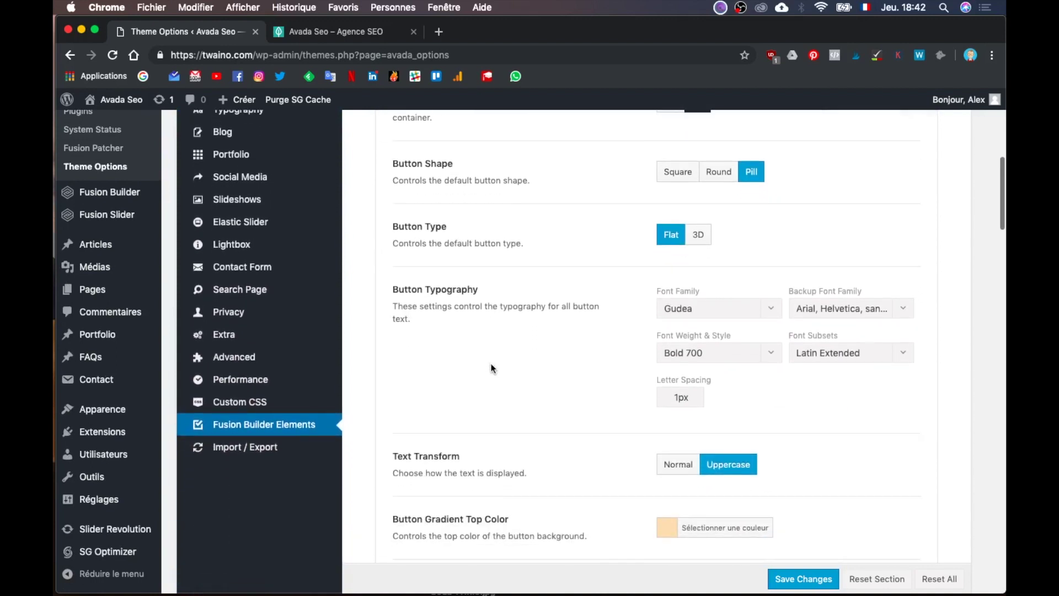
pyautogui.scroll(-2, 492, 368)
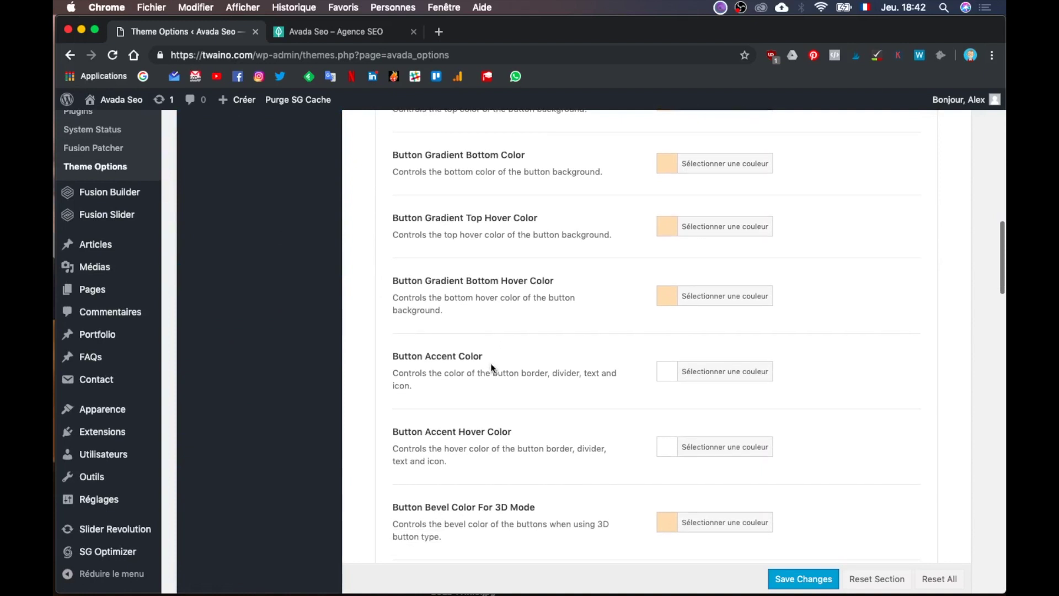
pyautogui.scroll(-4, 492, 368)
pyautogui.scroll(-6, 493, 368)
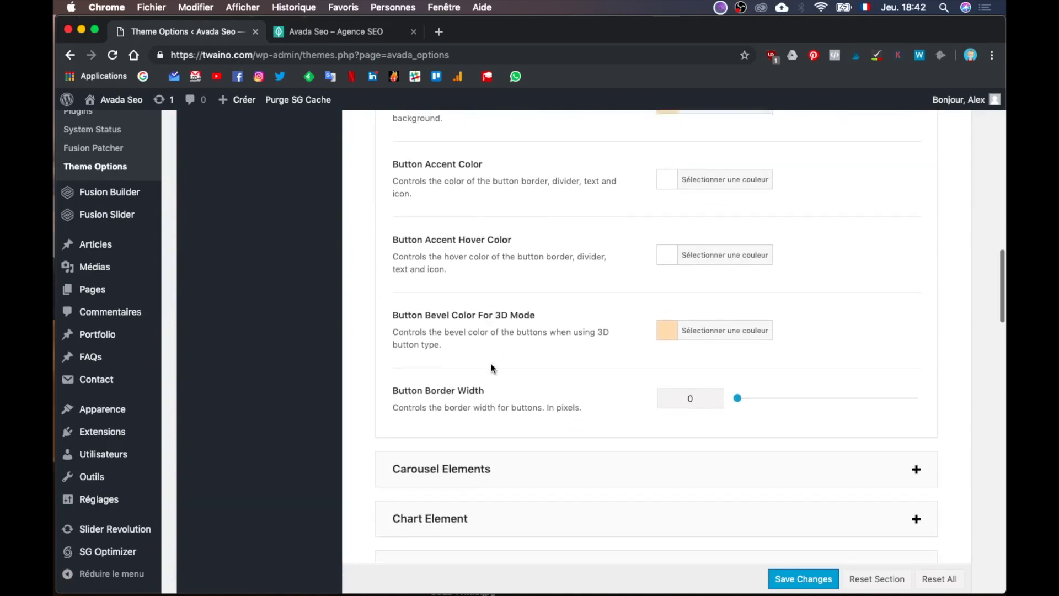
pyautogui.scroll(4, 493, 369)
pyautogui.scroll(9, 493, 367)
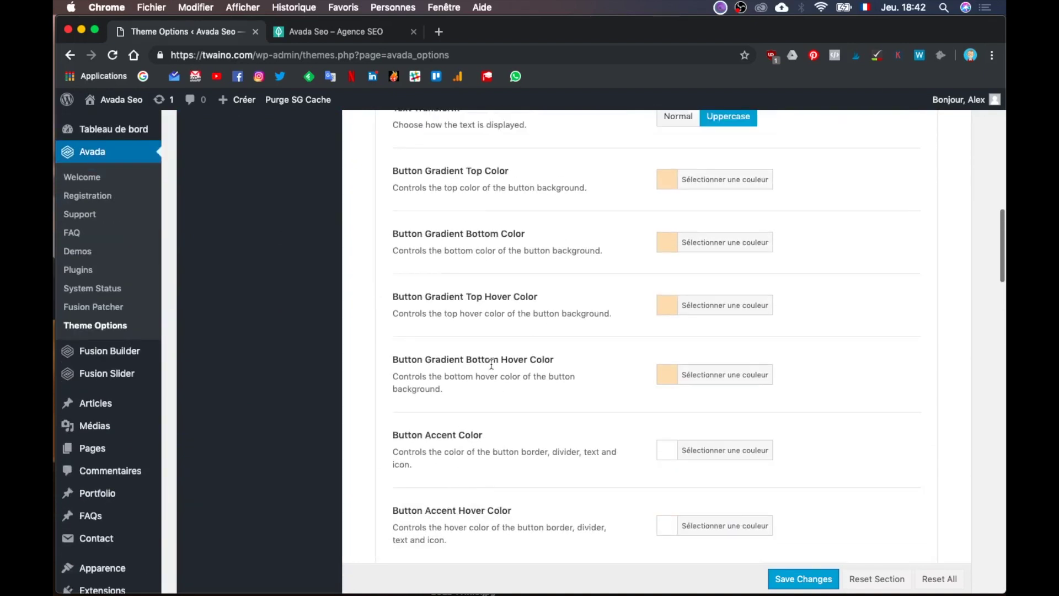
pyautogui.scroll(1, 491, 364)
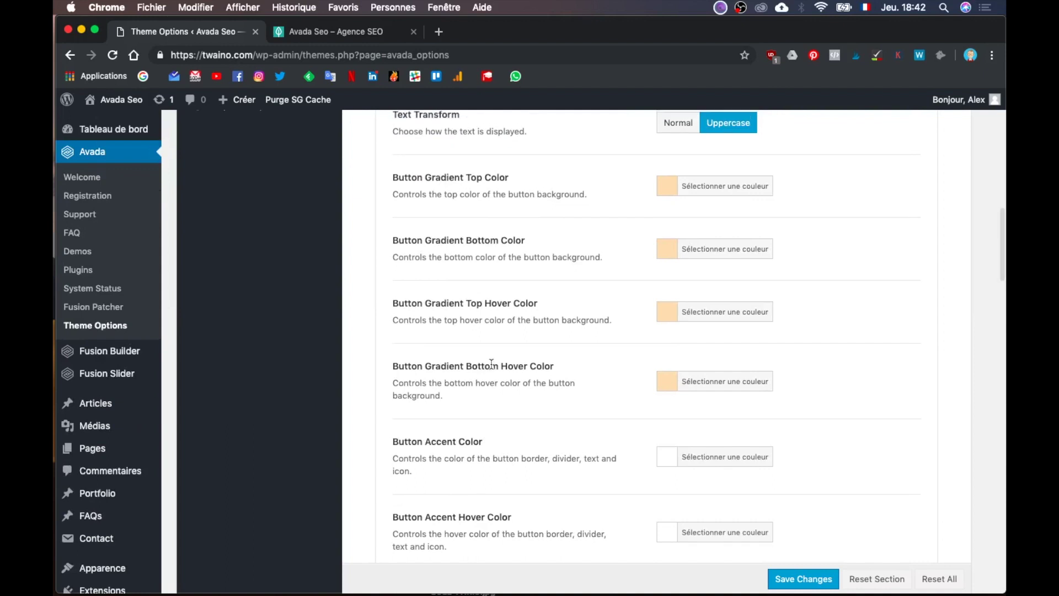
pyautogui.scroll(4, 490, 364)
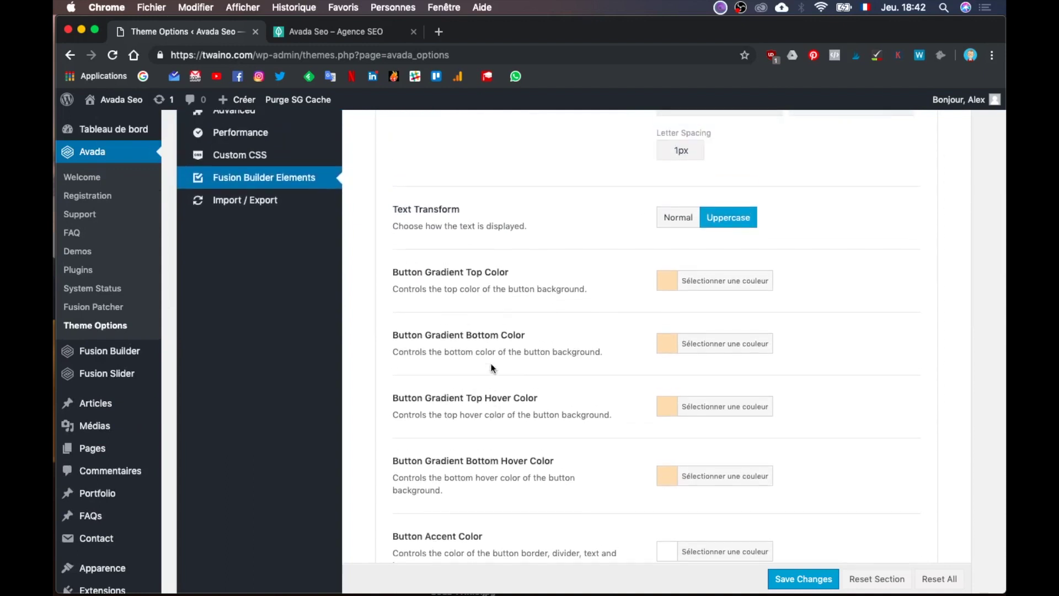
pyautogui.scroll(10, 493, 368)
pyautogui.scroll(5, 492, 368)
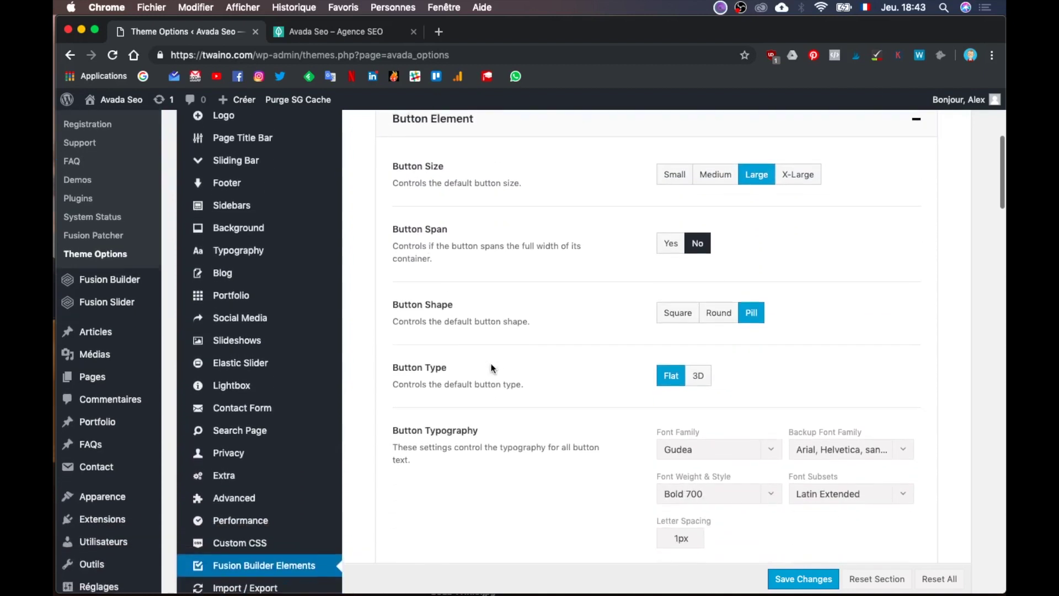
pyautogui.scroll(-20, 493, 367)
pyautogui.scroll(-7, 491, 367)
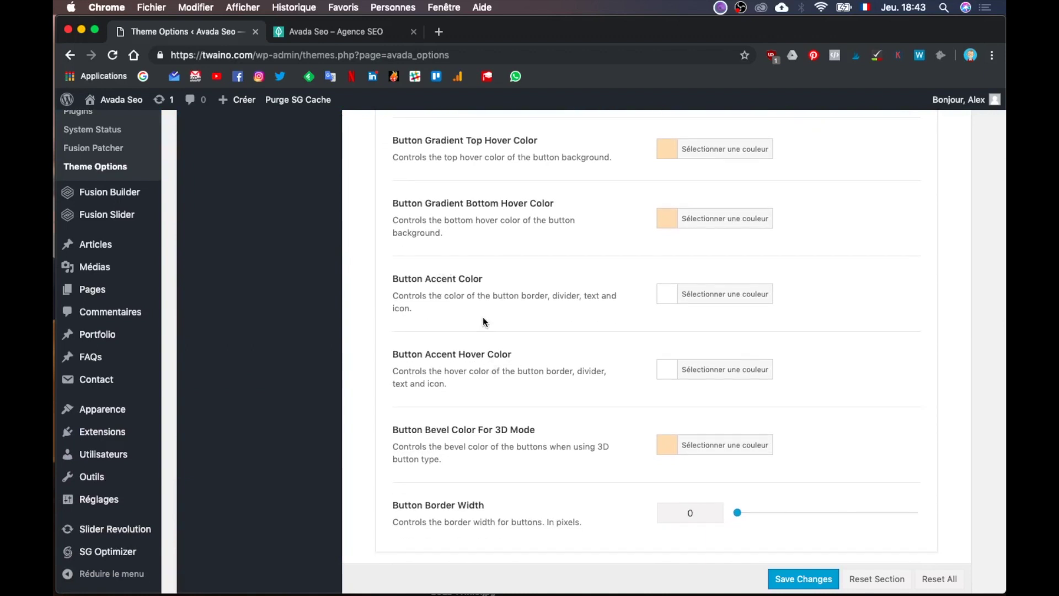
pyautogui.scroll(-4, 481, 320)
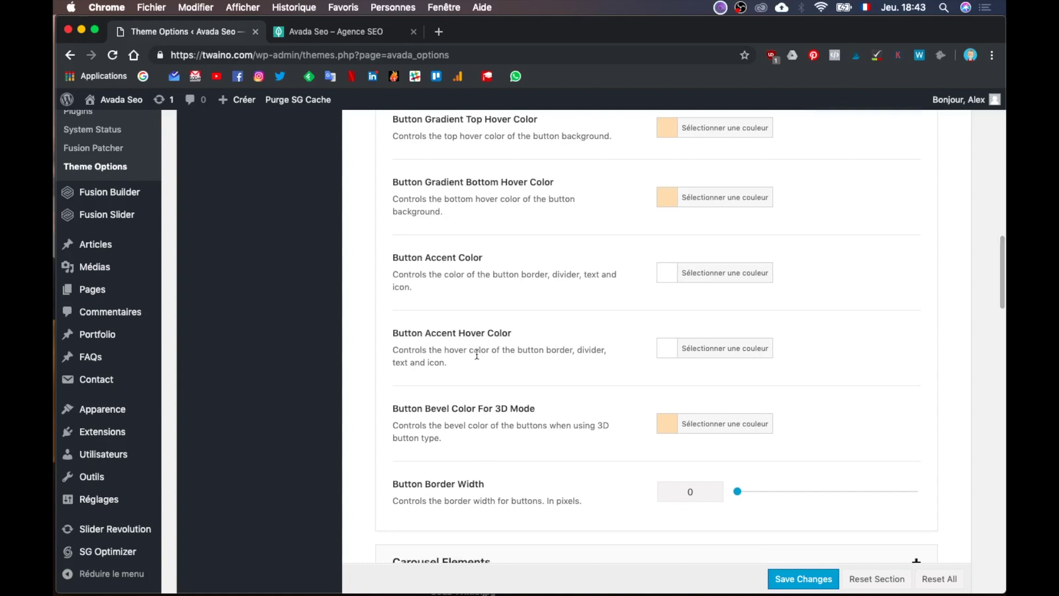
pyautogui.scroll(-13, 534, 366)
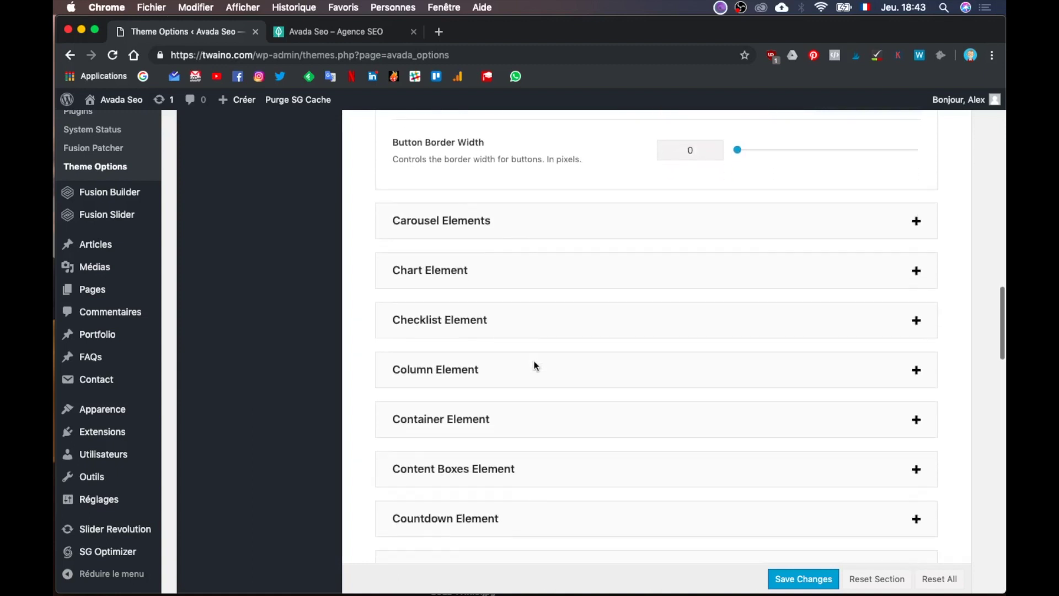
pyautogui.scroll(-10, 533, 365)
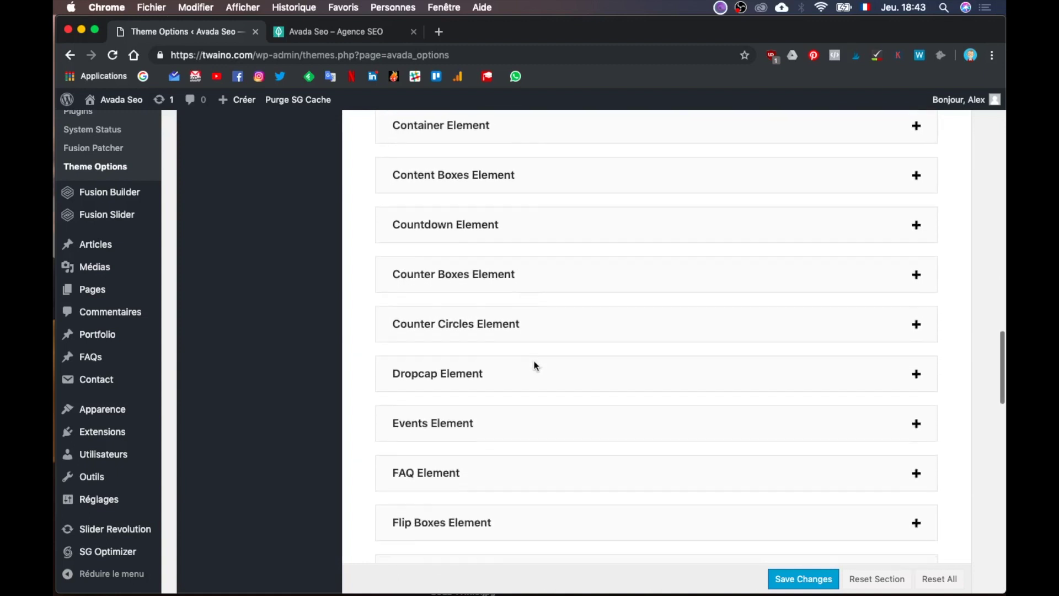
pyautogui.scroll(-8, 536, 367)
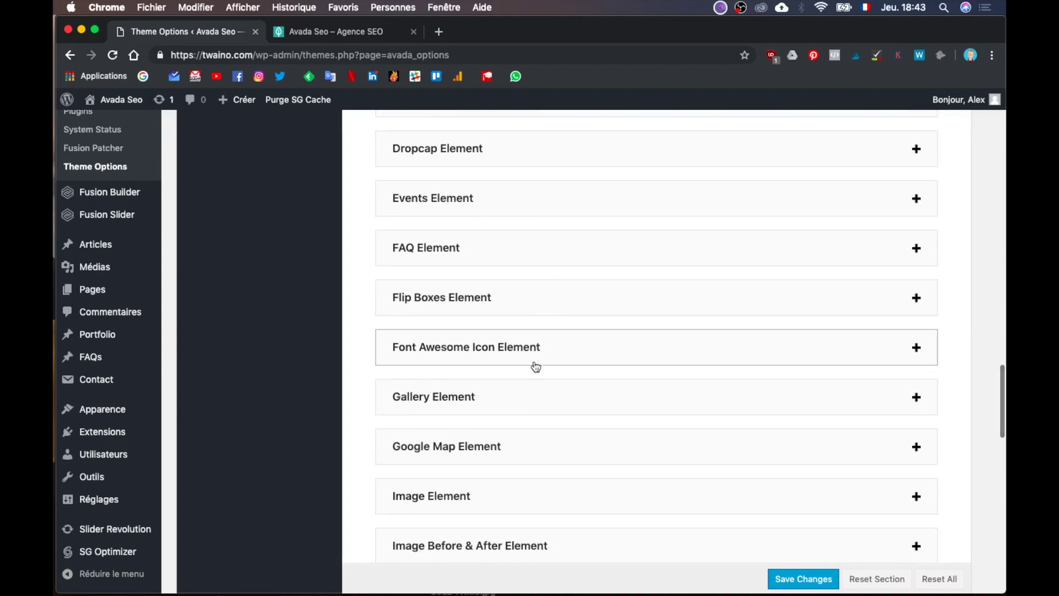
pyautogui.scroll(3, 536, 367)
pyautogui.scroll(2, 536, 367)
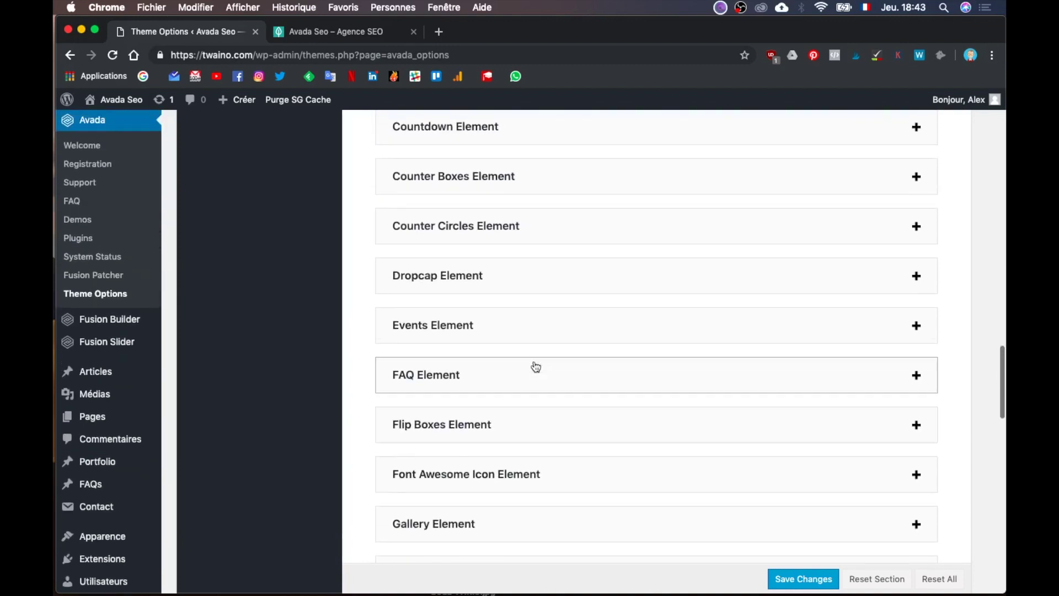
pyautogui.scroll(15, 536, 366)
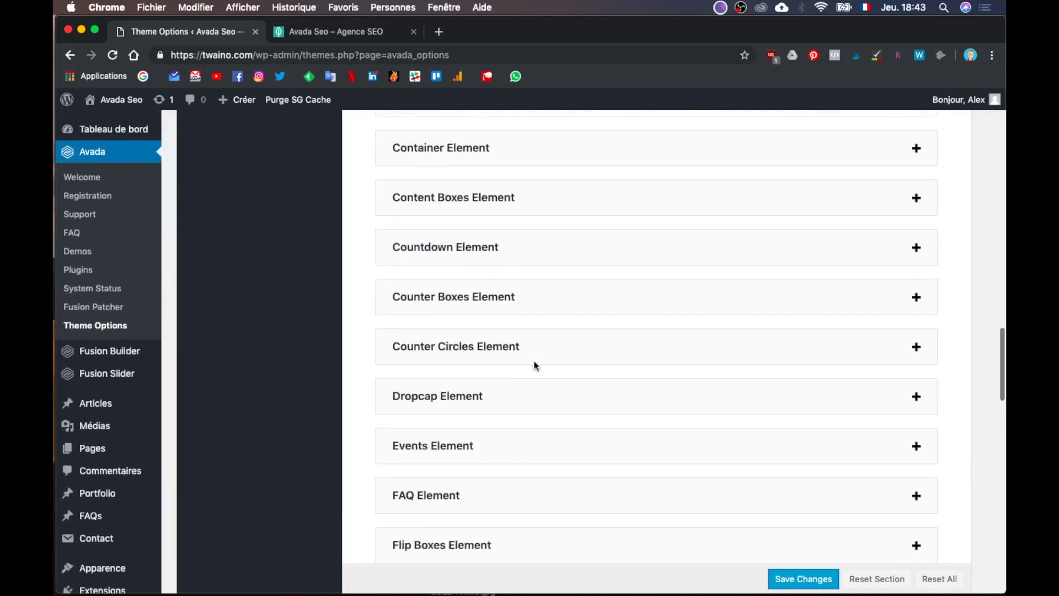
pyautogui.scroll(15, 535, 367)
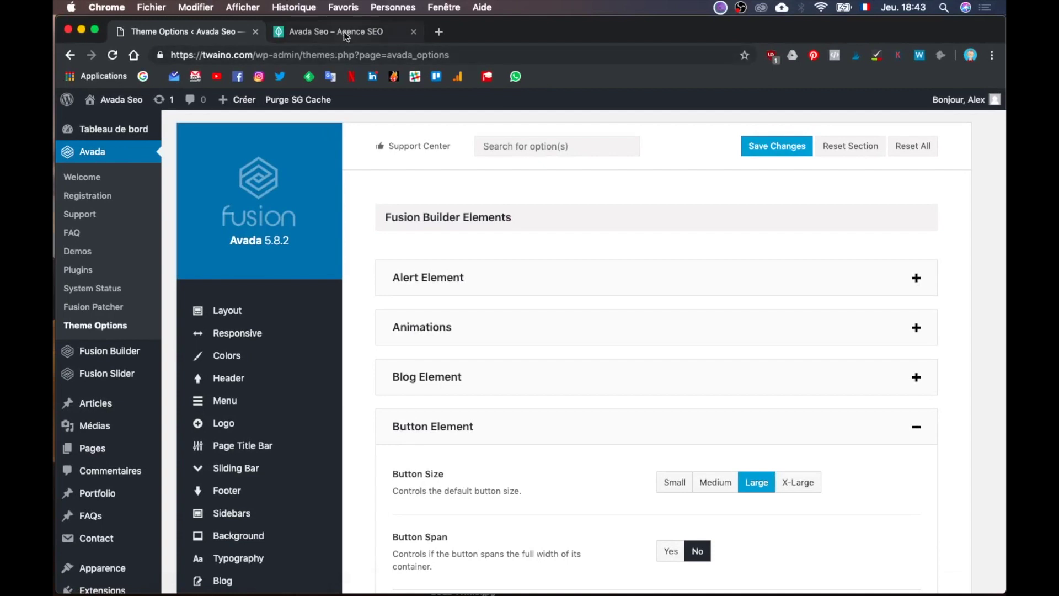
pyautogui.click(343, 32)
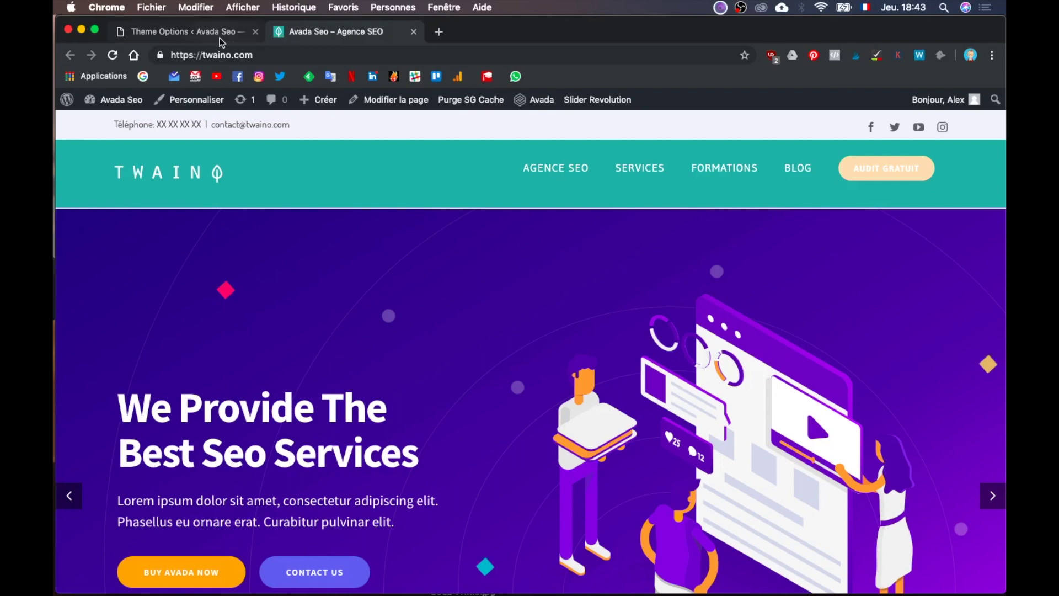
pyautogui.click(202, 34)
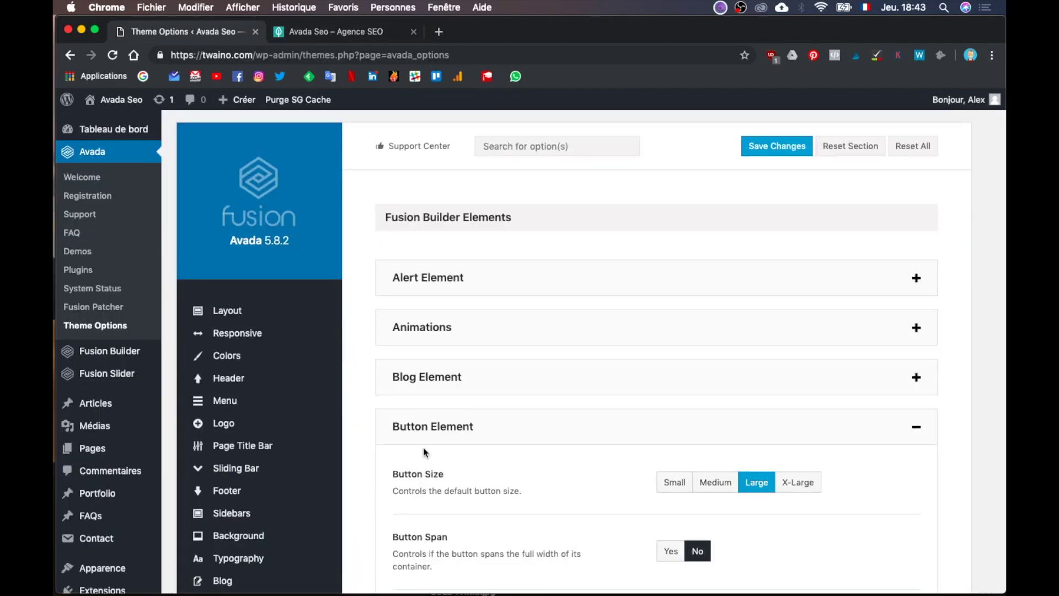
pyautogui.scroll(-5, 376, 513)
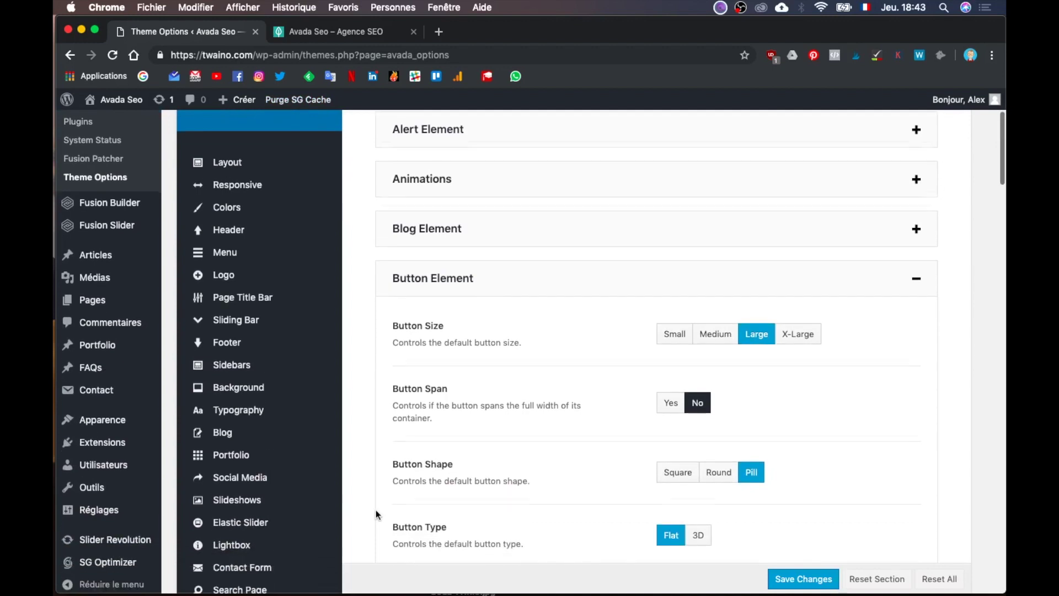
pyautogui.scroll(-10, 376, 512)
pyautogui.scroll(-4, 376, 513)
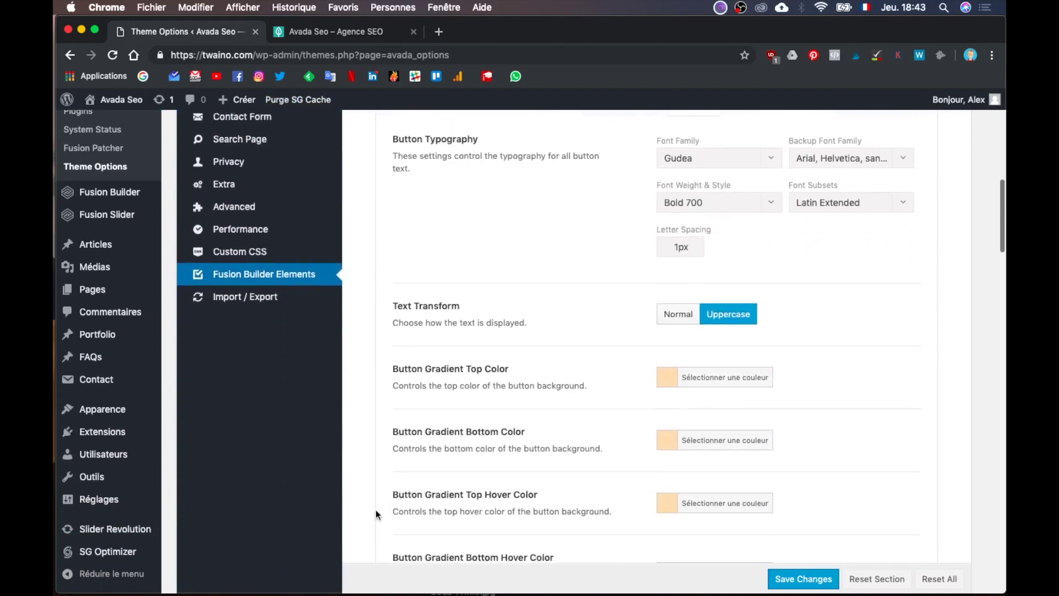
pyautogui.scroll(-3, 376, 514)
pyautogui.scroll(-8, 375, 514)
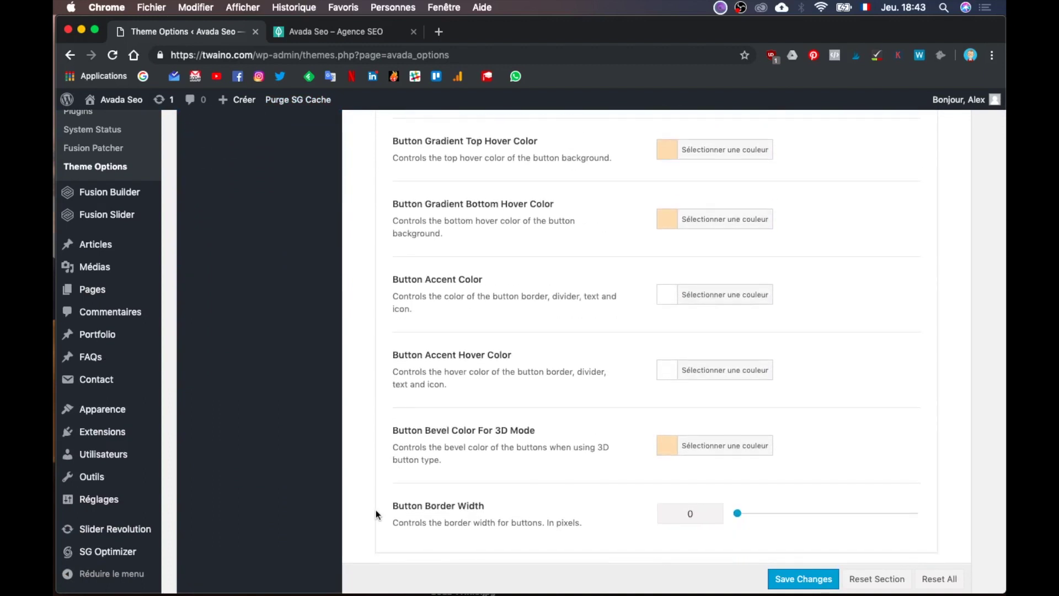
pyautogui.scroll(-8, 375, 513)
pyautogui.scroll(-5, 375, 510)
pyautogui.scroll(15, 375, 510)
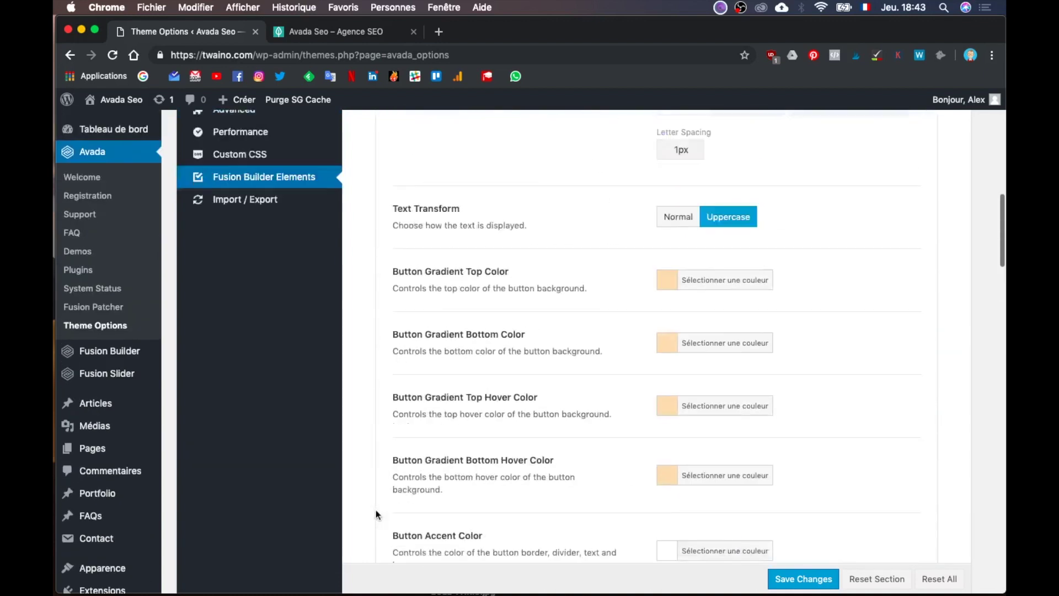
pyautogui.scroll(15, 375, 509)
pyautogui.scroll(-2, 370, 479)
pyautogui.moveTo(235, 342)
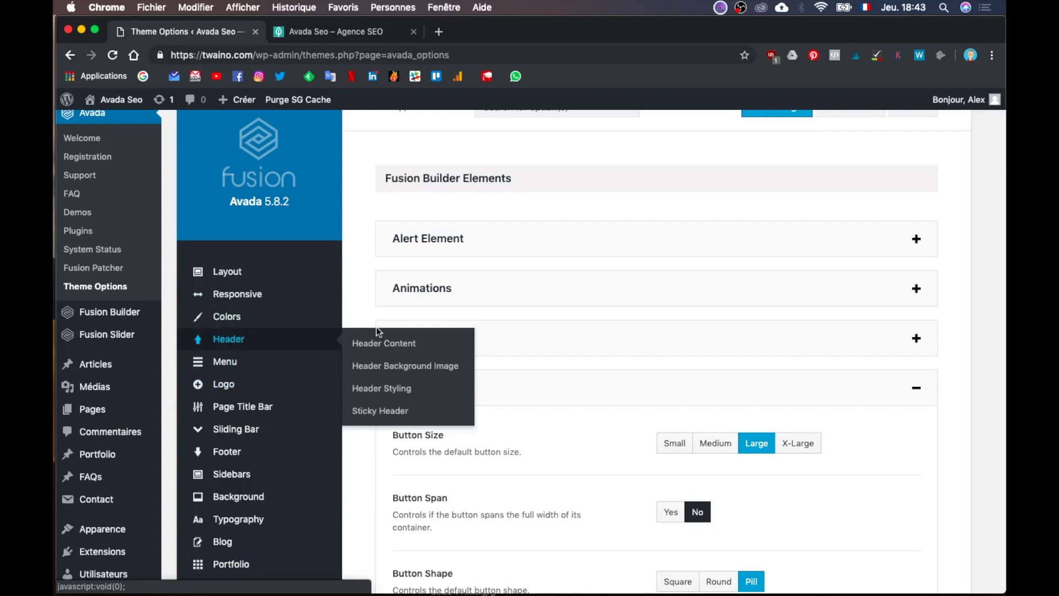
# Step: Go through Header Content and Header Background Image to the Header Styling background colour options
pyautogui.click(392, 351)
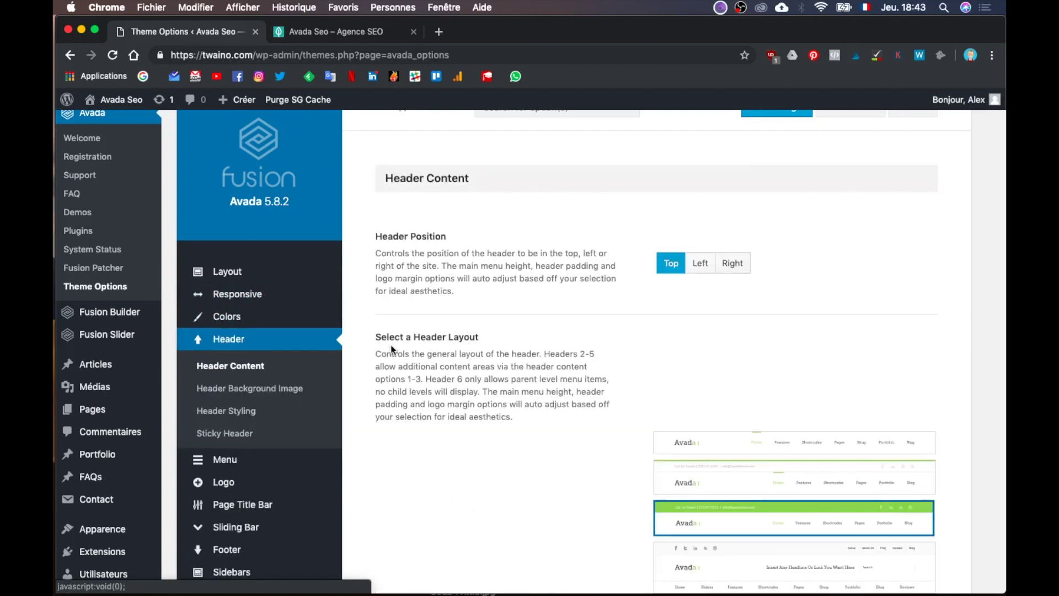
pyautogui.scroll(-5, 419, 432)
pyautogui.scroll(-5, 418, 433)
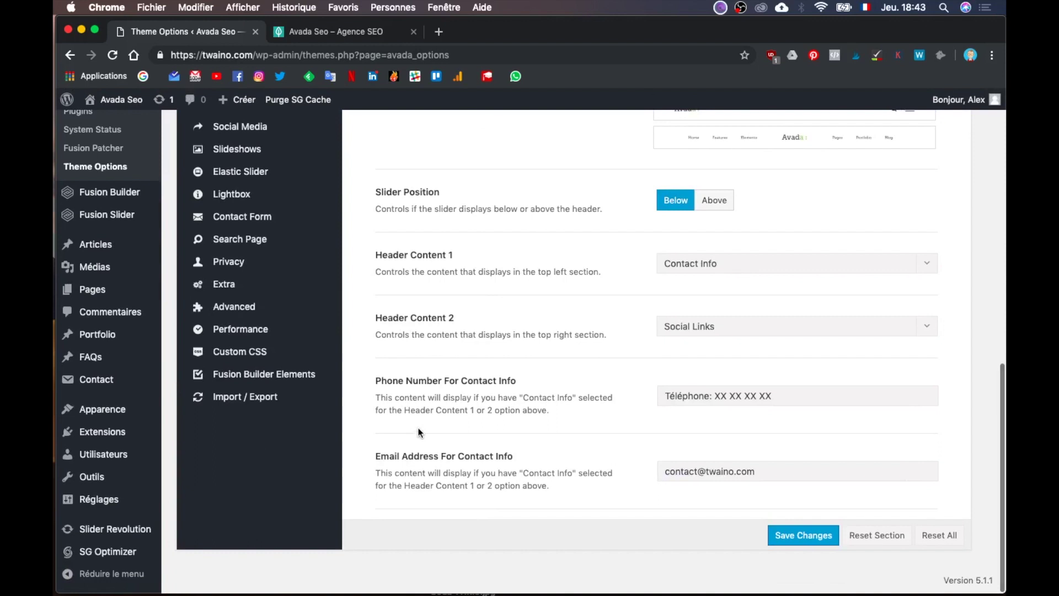
pyautogui.scroll(10, 418, 432)
pyautogui.scroll(-1, 418, 432)
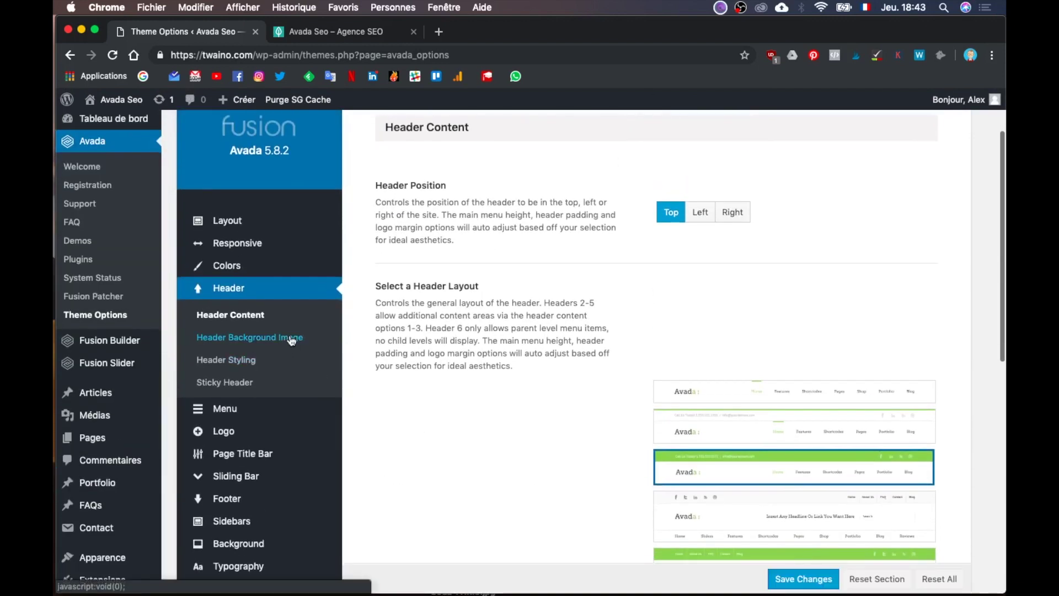
pyautogui.click(291, 339)
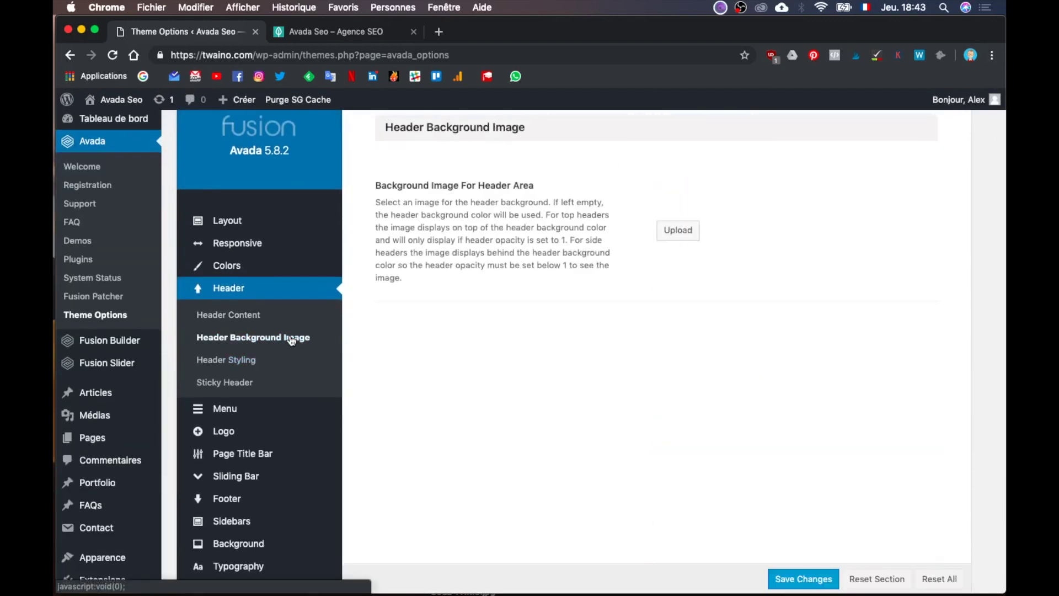
pyautogui.click(267, 362)
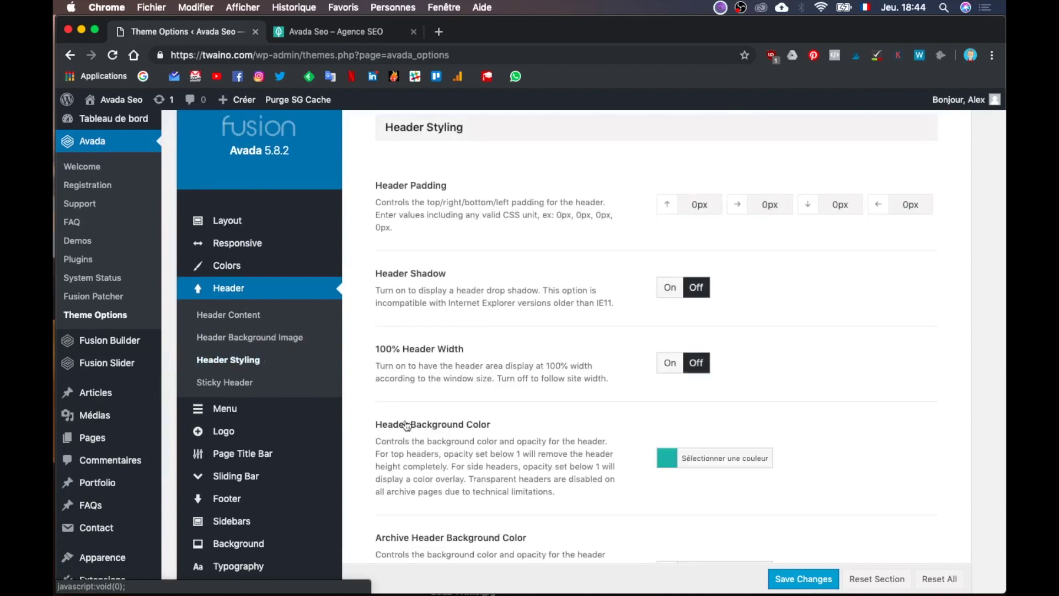
pyautogui.scroll(-2, 405, 420)
pyautogui.scroll(-3, 405, 419)
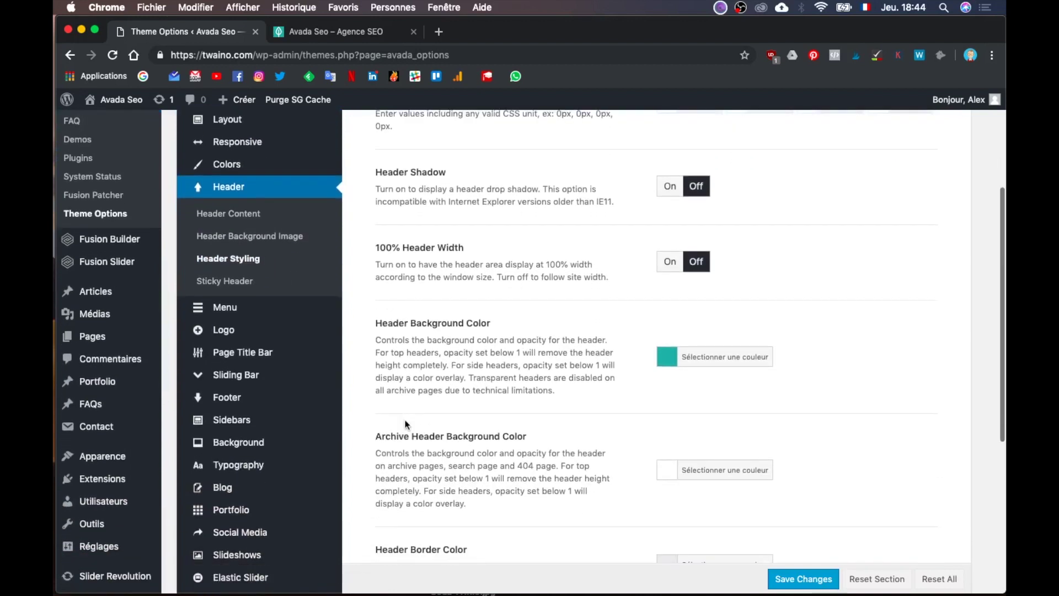
pyautogui.scroll(-3, 405, 425)
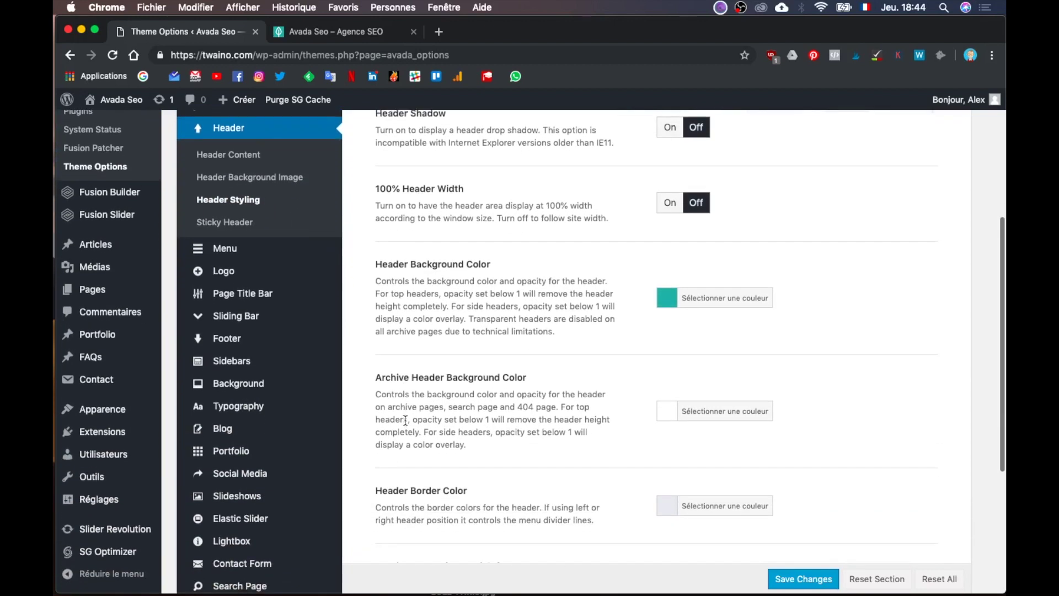
pyautogui.scroll(1, 408, 418)
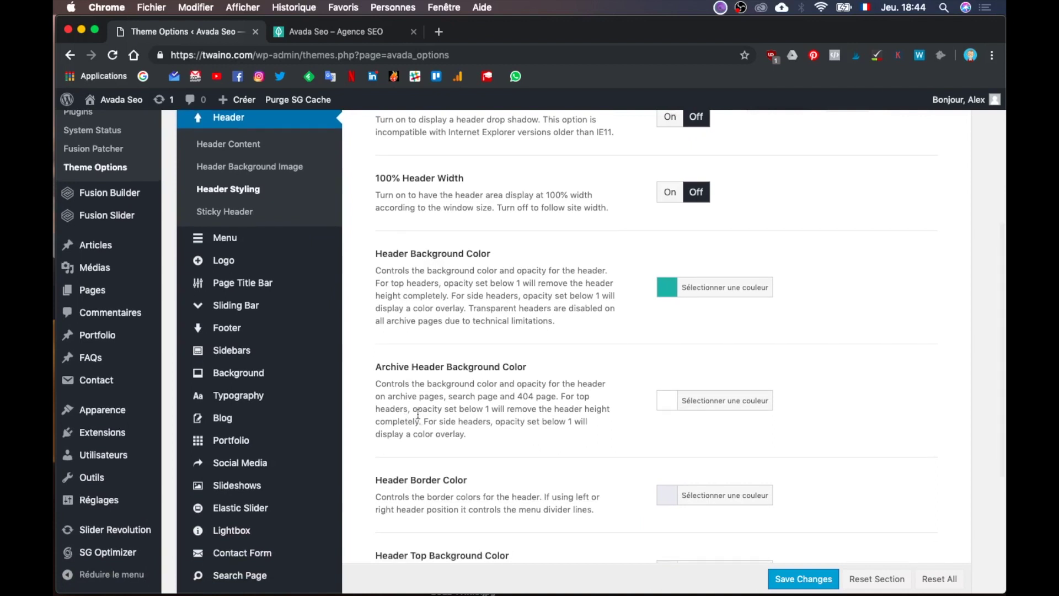
pyautogui.scroll(-4, 429, 419)
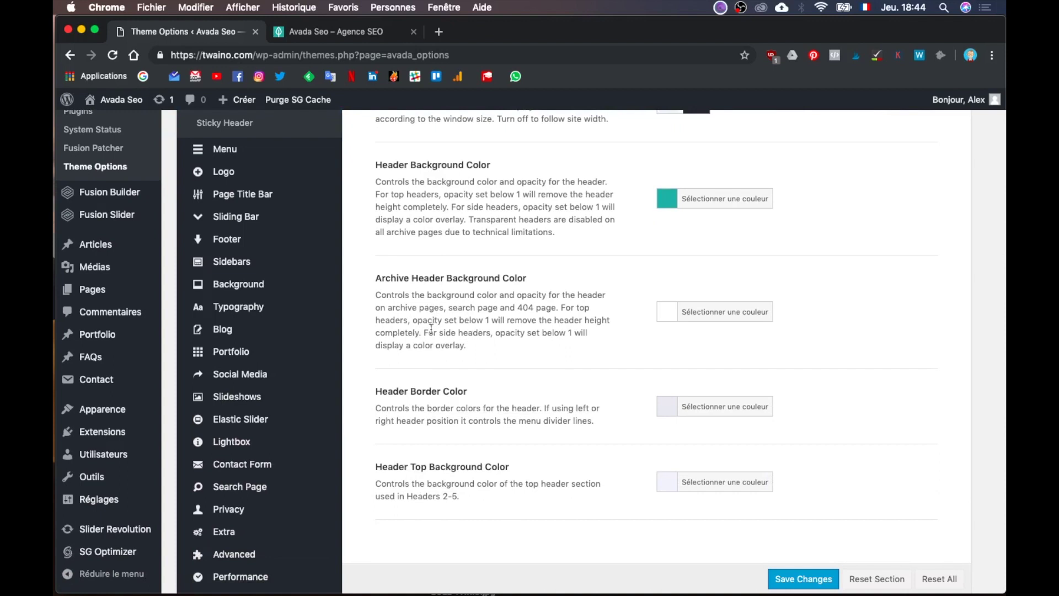
pyautogui.scroll(-2, 433, 400)
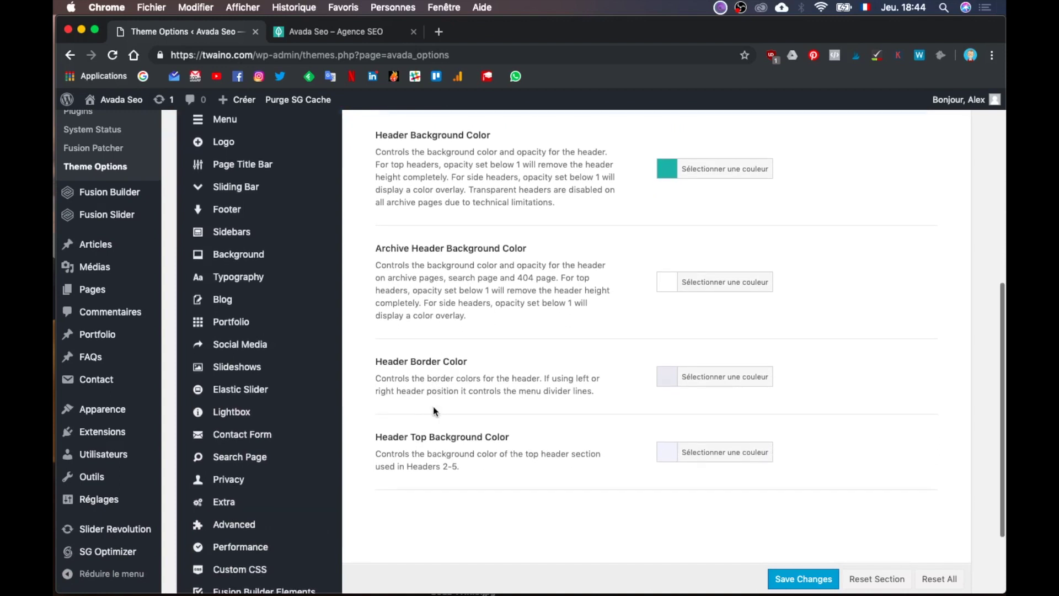
pyautogui.scroll(10, 433, 406)
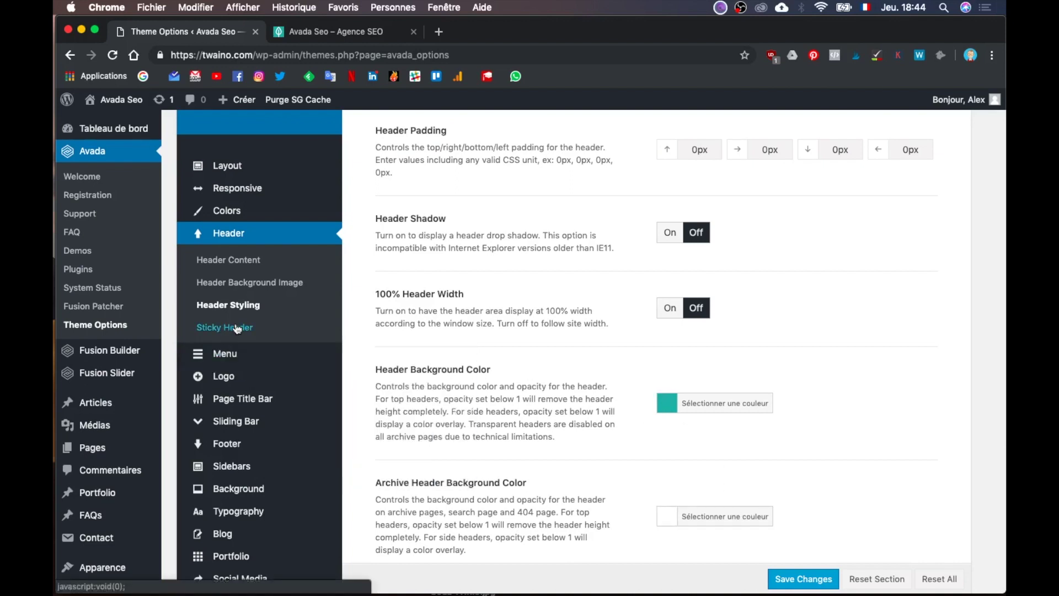
# Step: Check the teal header background colour, give archive headers the same teal, and save
pyautogui.click(705, 410)
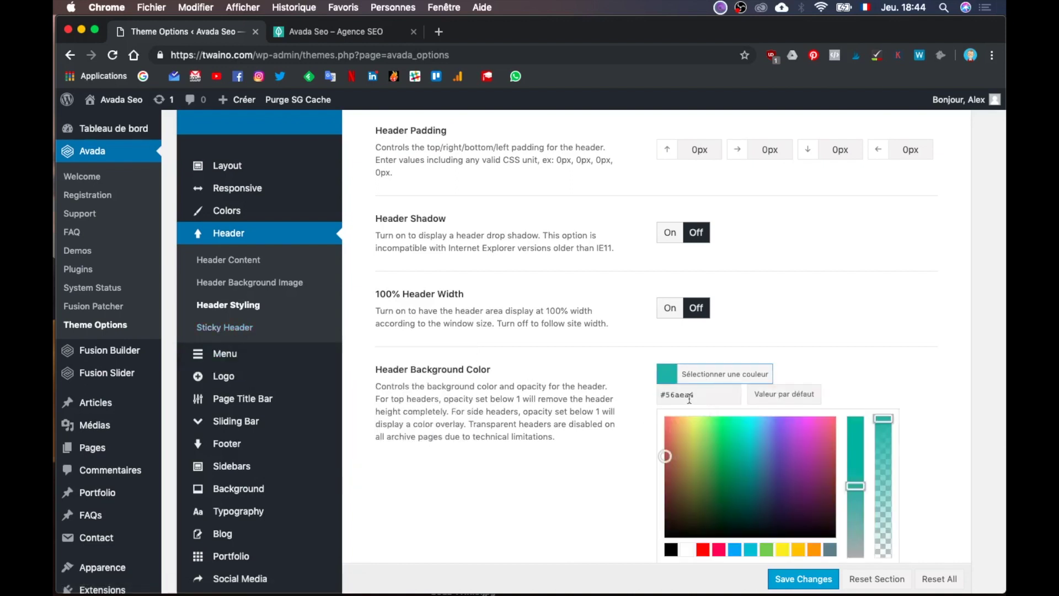
pyautogui.click(628, 470)
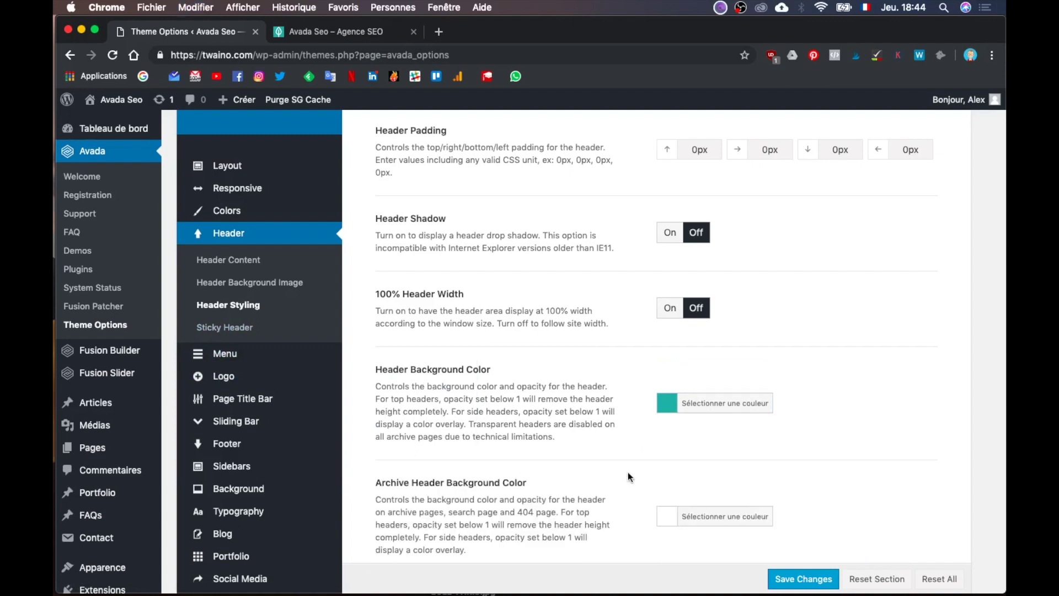
pyautogui.scroll(-3, 627, 471)
pyautogui.click(707, 413)
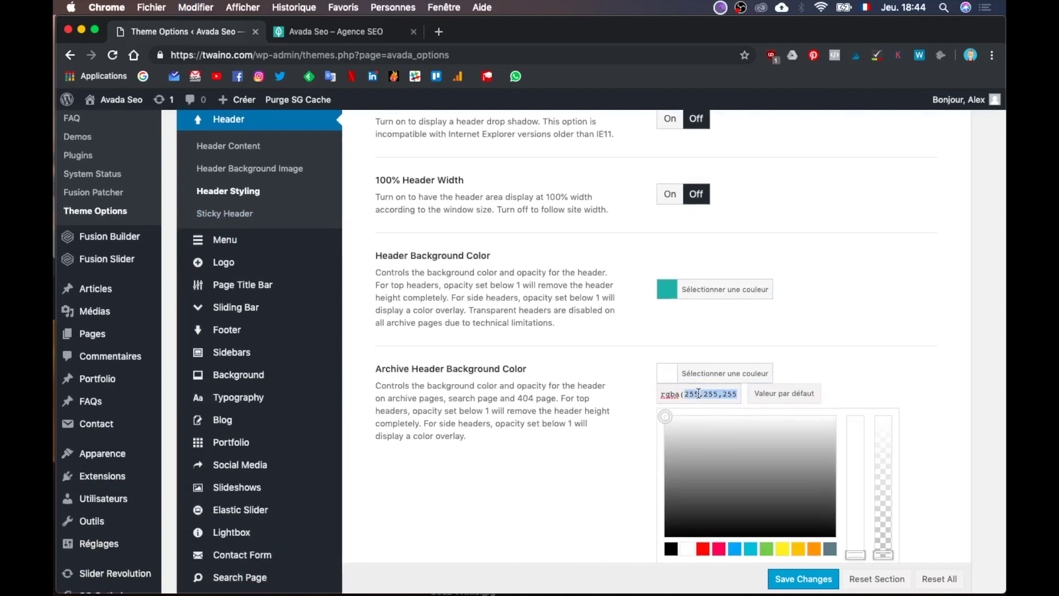
pyautogui.click(611, 457)
pyautogui.scroll(-2, 610, 458)
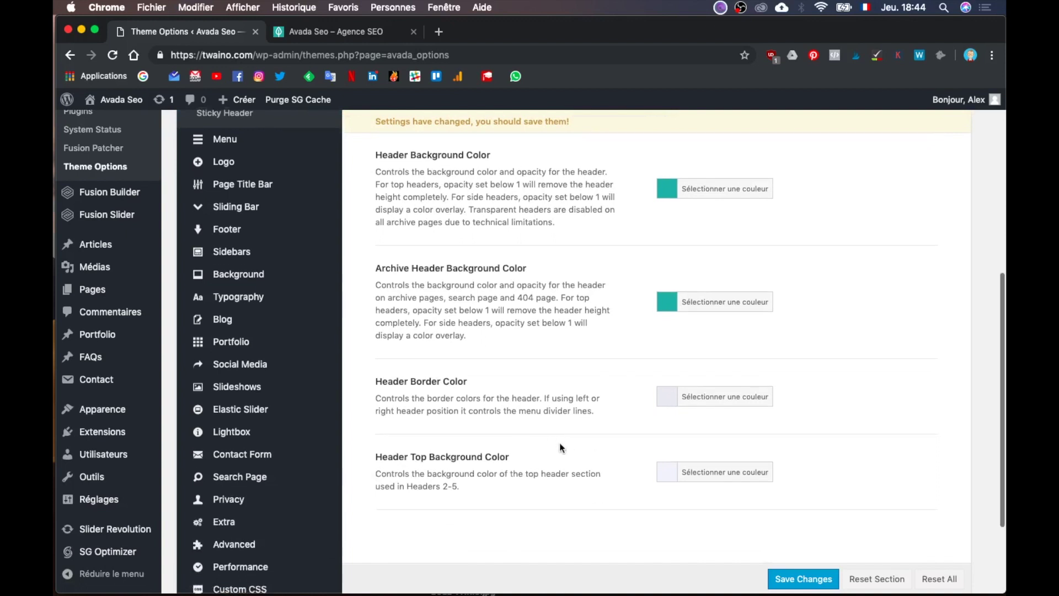
pyautogui.scroll(5, 559, 446)
pyautogui.click(780, 580)
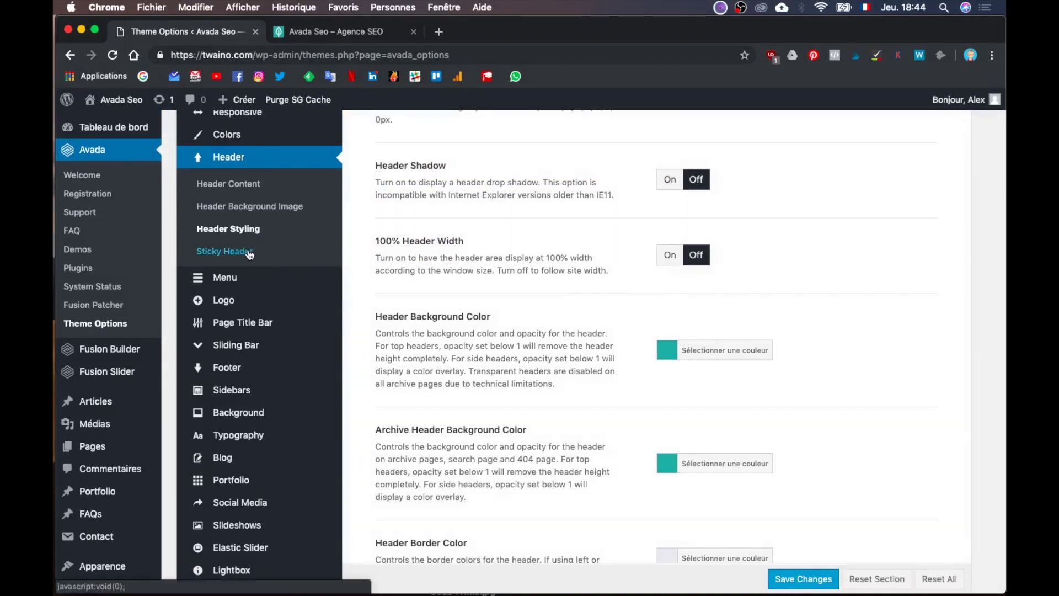
# Step: Set the Sticky Header background to teal #56aea4 and its menu font colour to white
pyautogui.click(249, 253)
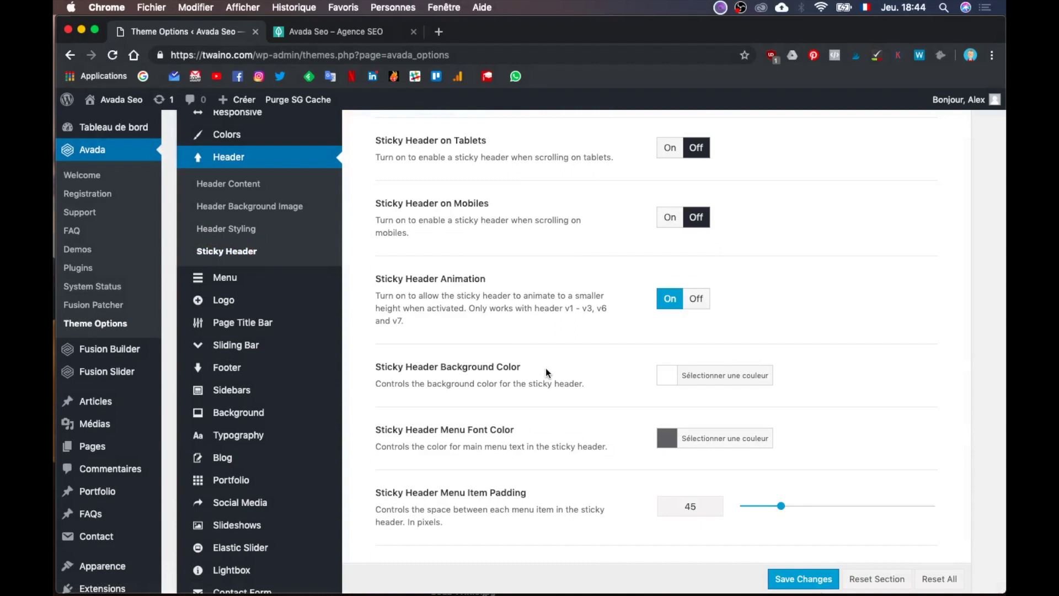
pyautogui.scroll(-2, 546, 370)
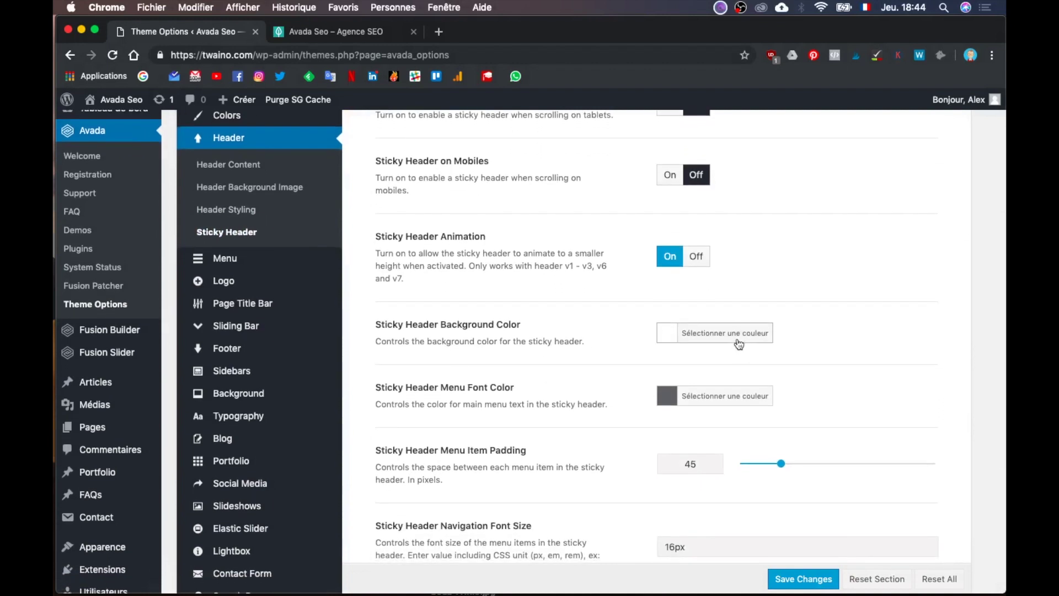
pyautogui.click(738, 343)
pyautogui.write('#56aea4')
pyautogui.click(621, 389)
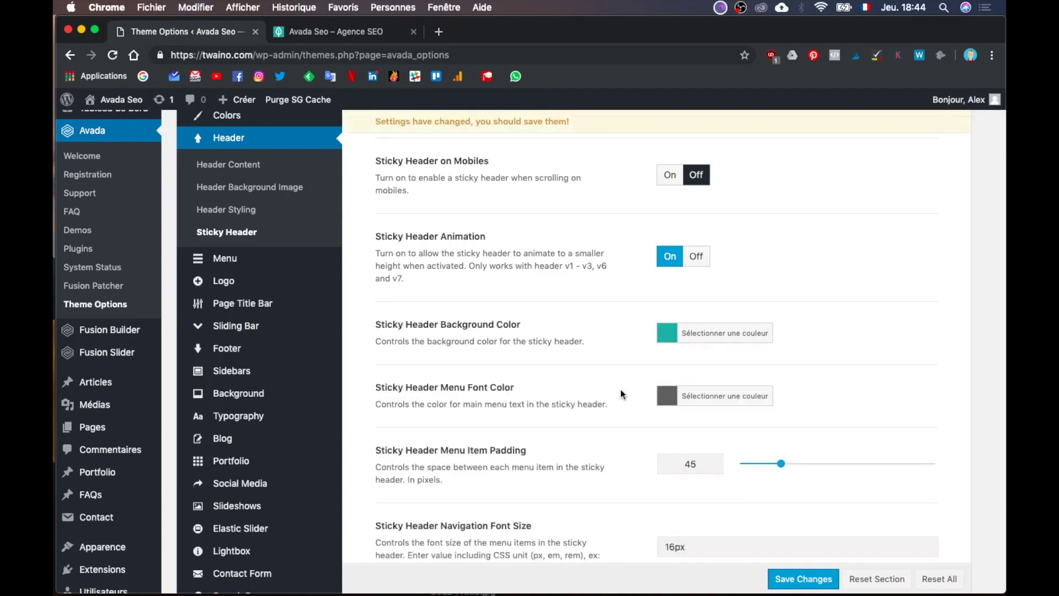
pyautogui.click(721, 395)
pyautogui.scroll(-3, 590, 504)
pyautogui.click(686, 448)
# Step: Save the sticky header colours and go to the live homepage tab to reload it
pyautogui.click(795, 579)
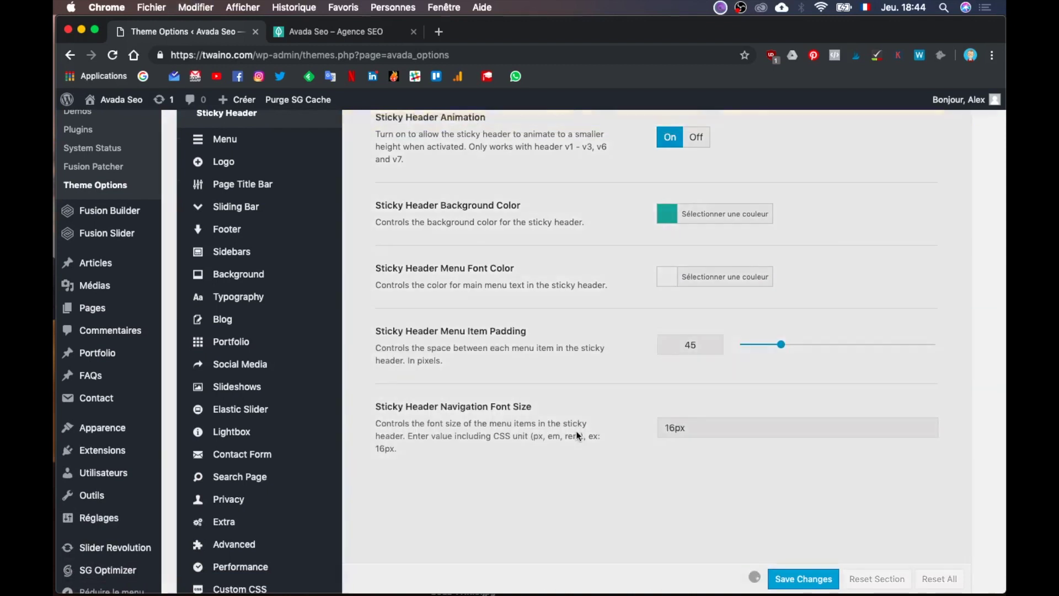
pyautogui.scroll(-2, 576, 432)
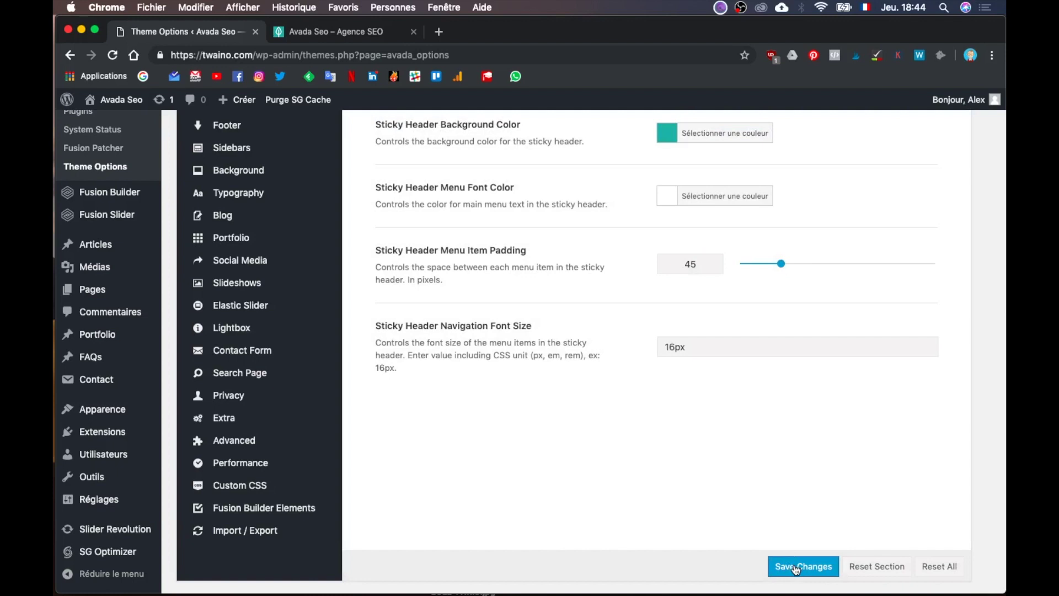
pyautogui.click(795, 568)
pyautogui.click(363, 32)
pyautogui.click(365, 53)
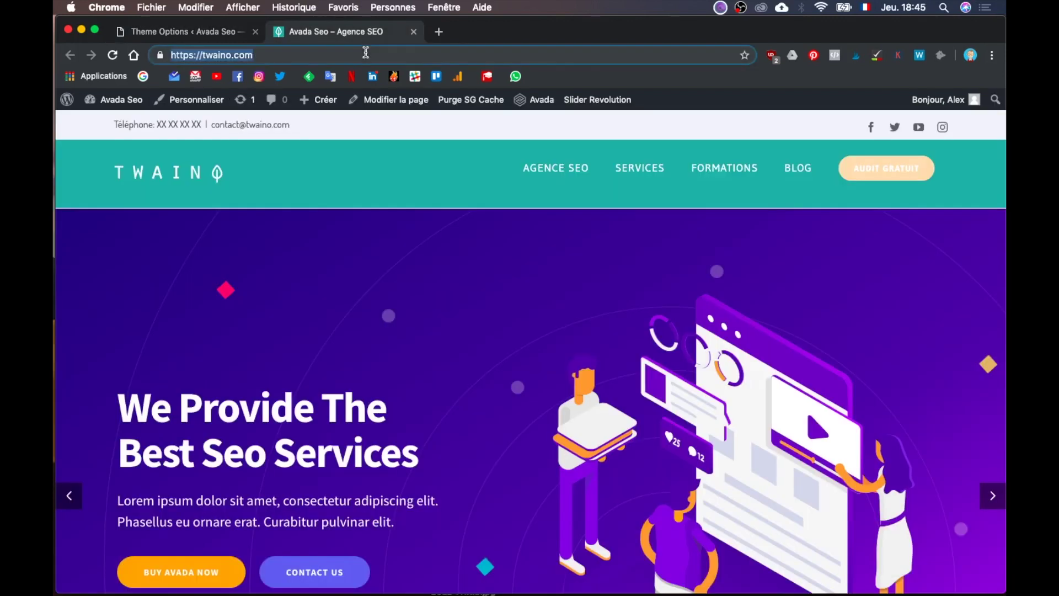
# Step: Reload the Twaino homepage, scroll to confirm the teal header with white links stays fixed, then return to Theme Options
pyautogui.press('Return')
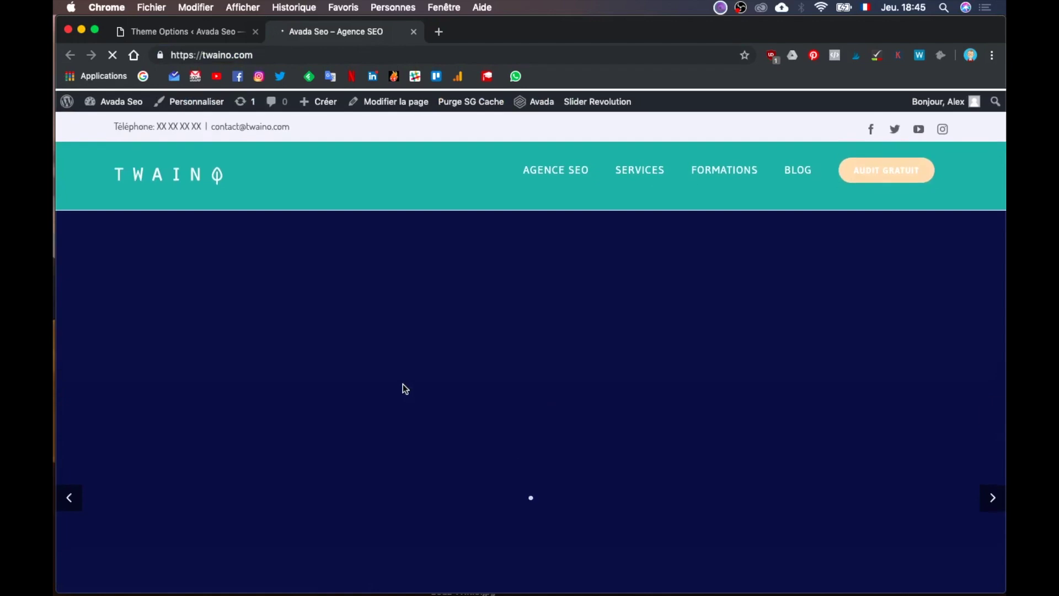
pyautogui.scroll(-15, 405, 388)
pyautogui.scroll(15, 405, 389)
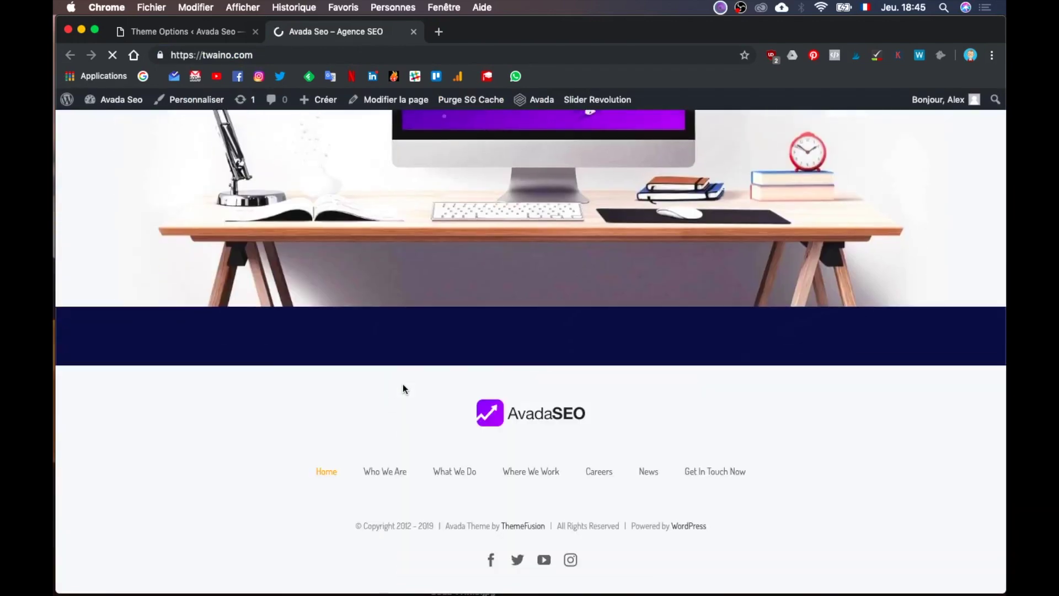
pyautogui.scroll(-10, 405, 389)
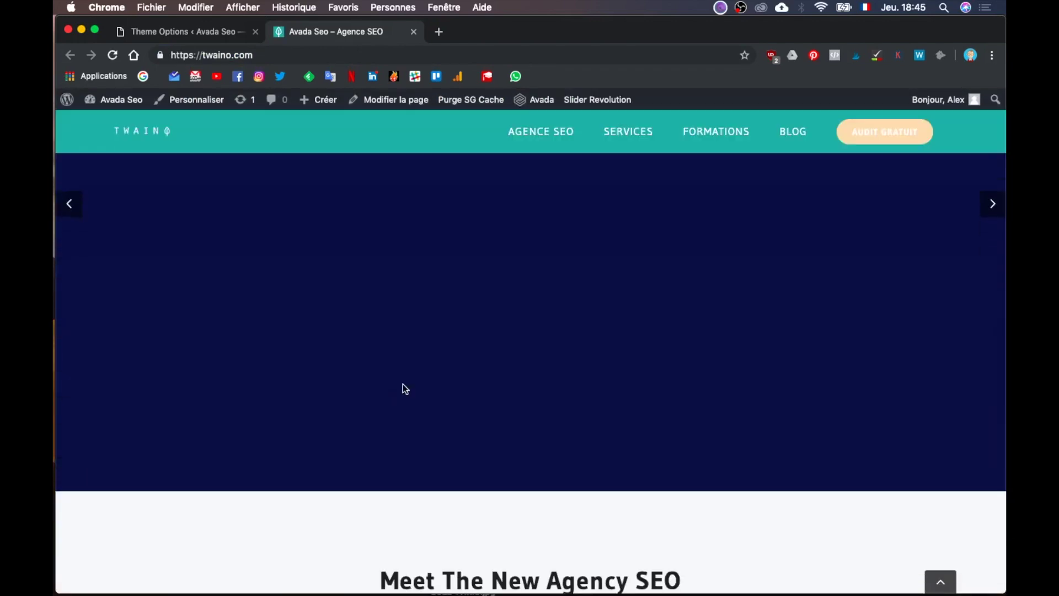
pyautogui.scroll(10, 218, 139)
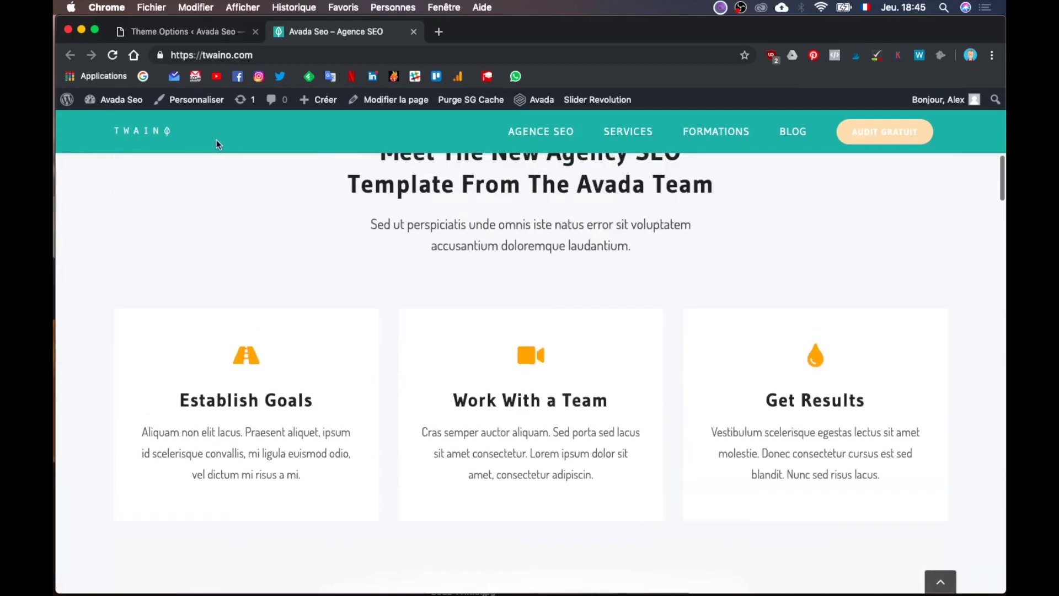
pyautogui.scroll(-3, 231, 228)
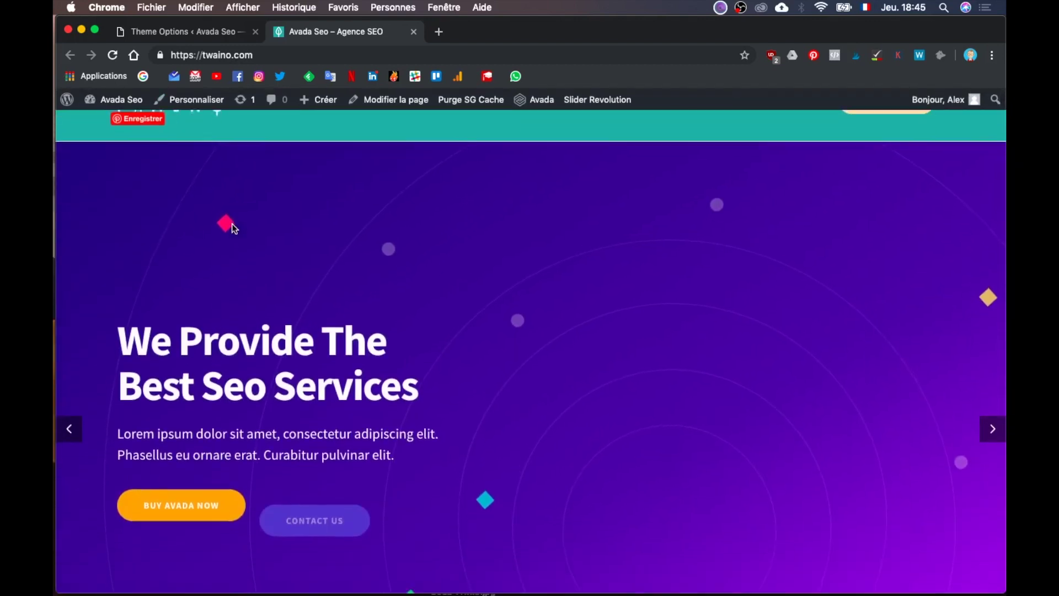
pyautogui.scroll(1, 232, 223)
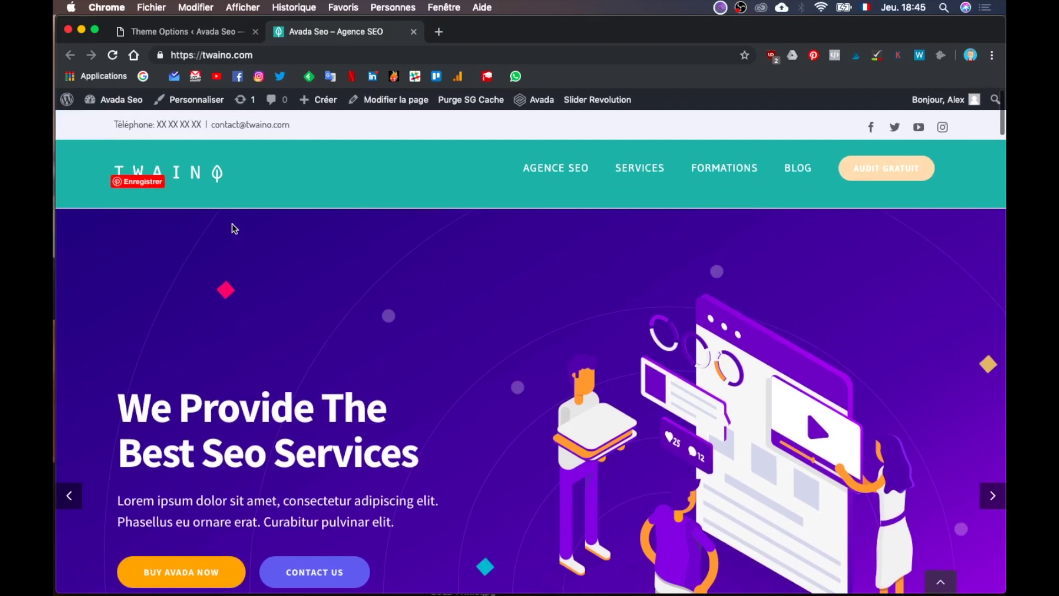
pyautogui.scroll(-5, 245, 259)
pyautogui.scroll(-3, 245, 259)
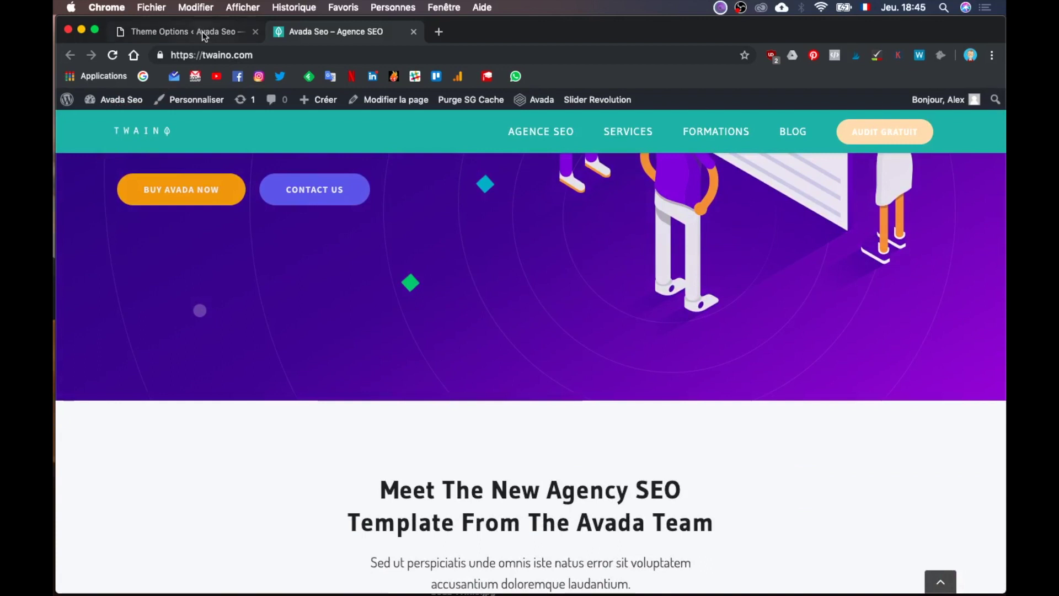
pyautogui.scroll(-1, 403, 318)
pyautogui.scroll(10, 401, 314)
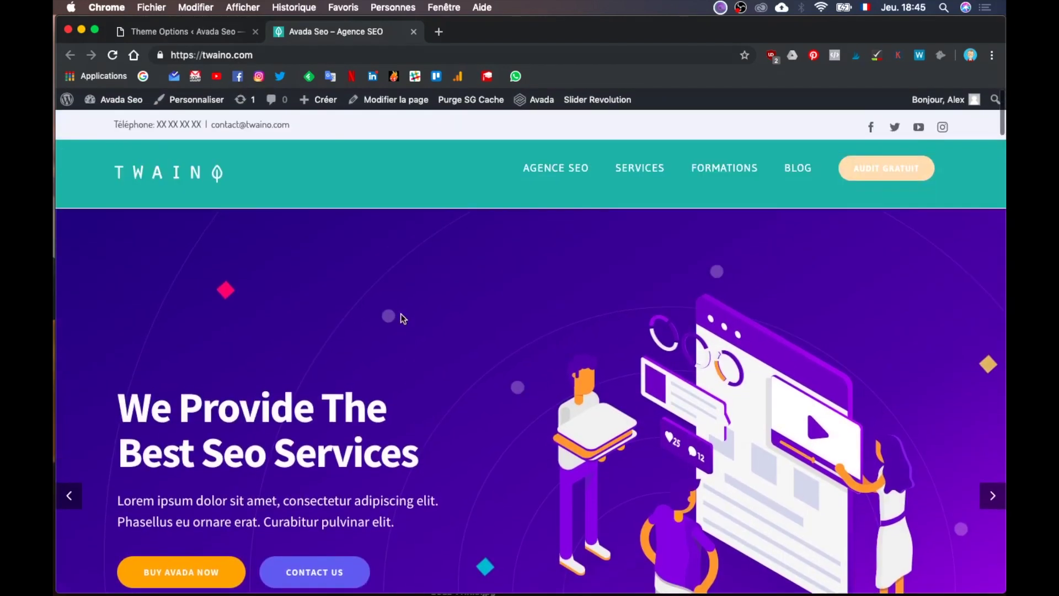
pyautogui.scroll(-5, 401, 314)
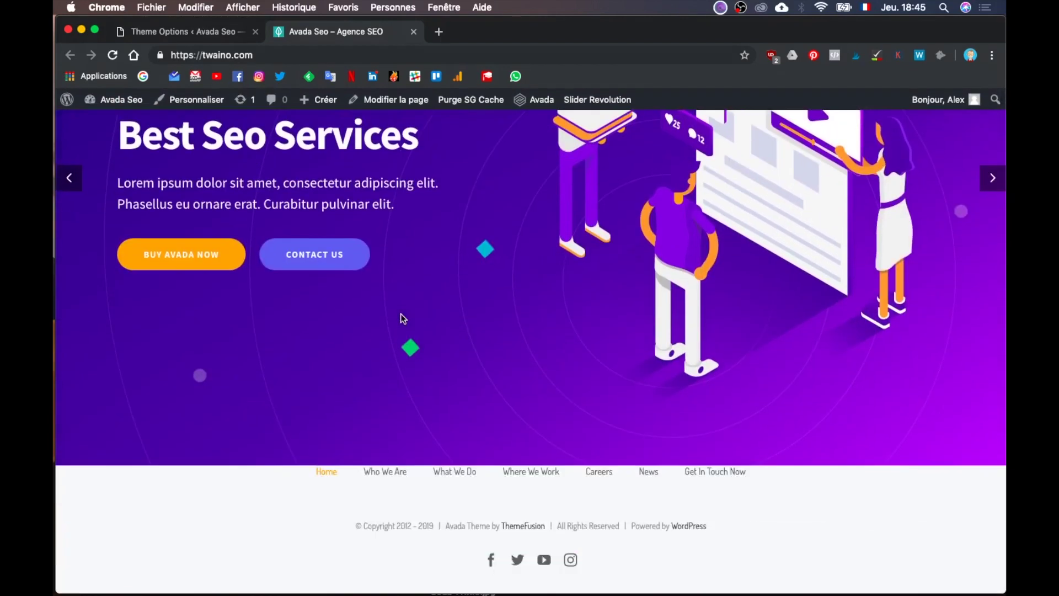
pyautogui.scroll(-1, 403, 318)
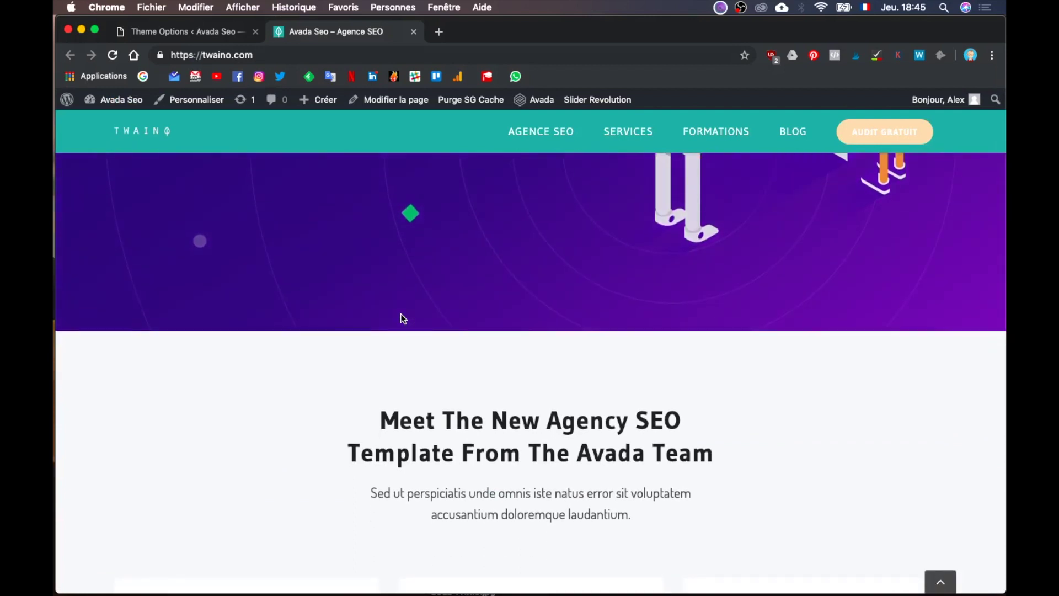
pyautogui.scroll(5, 400, 313)
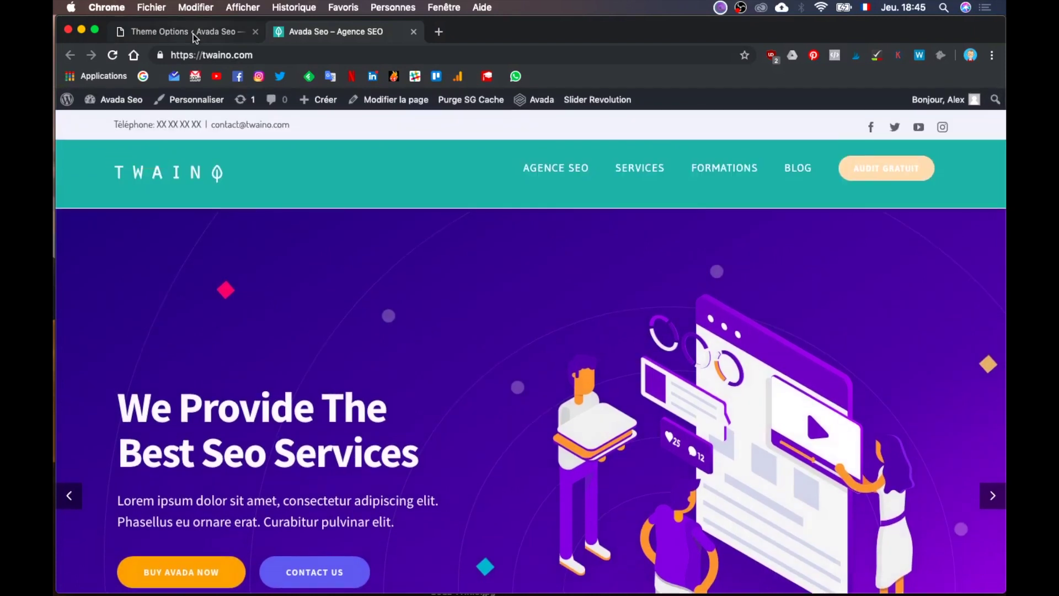
pyautogui.click(193, 34)
# Step: Switch the Sticky Header Animation option to Off
pyautogui.scroll(4, 404, 376)
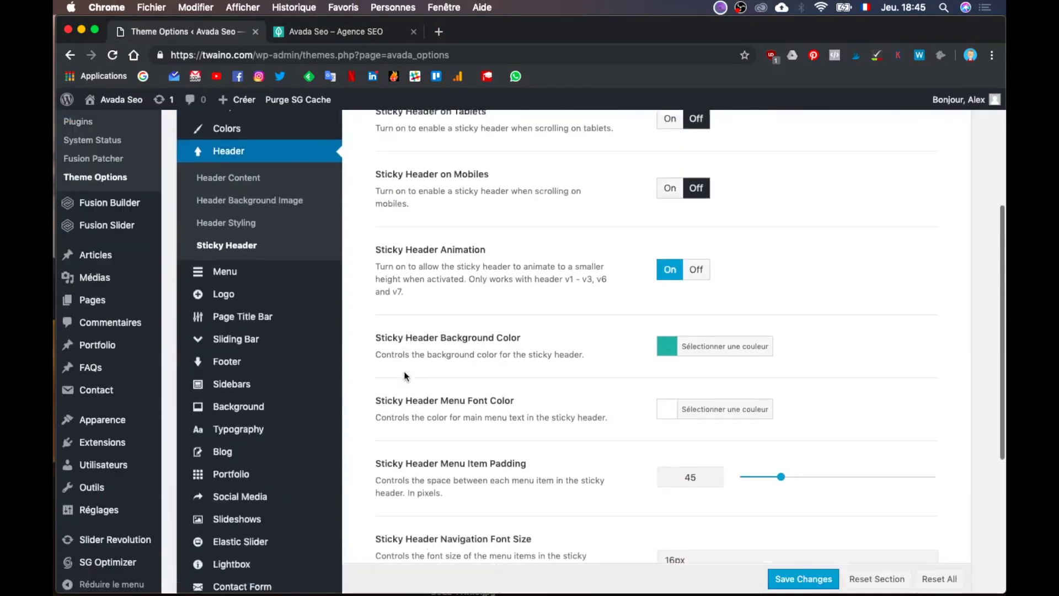
pyautogui.scroll(-2, 404, 376)
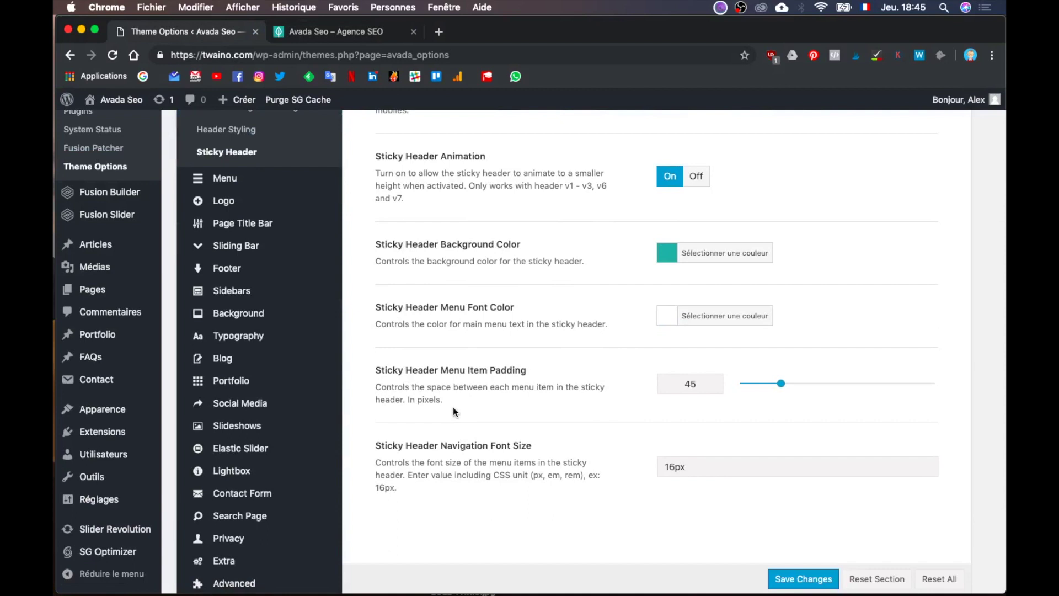
pyautogui.scroll(5, 452, 412)
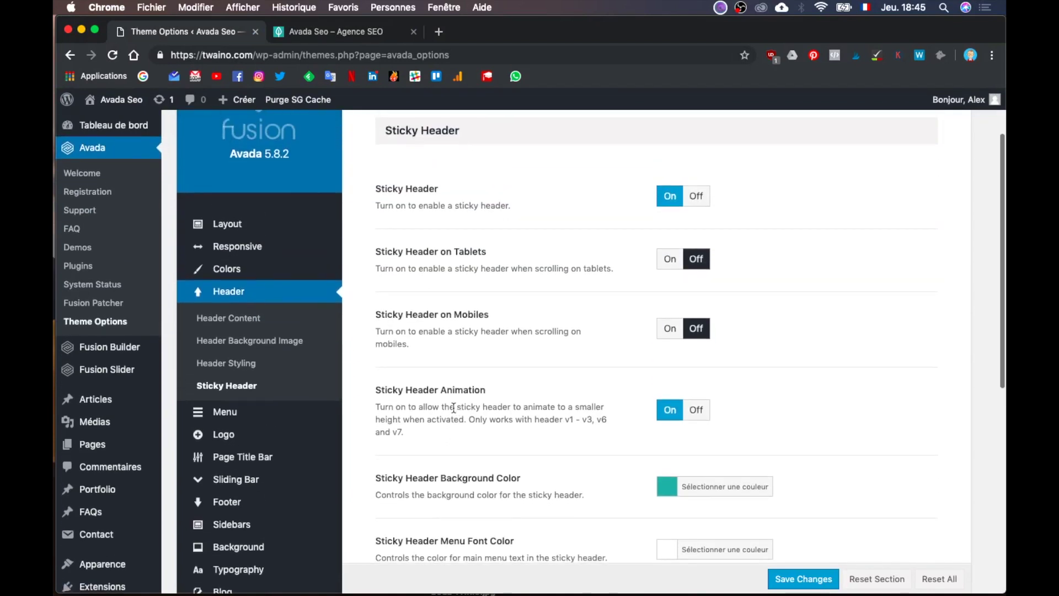
pyautogui.scroll(2, 453, 331)
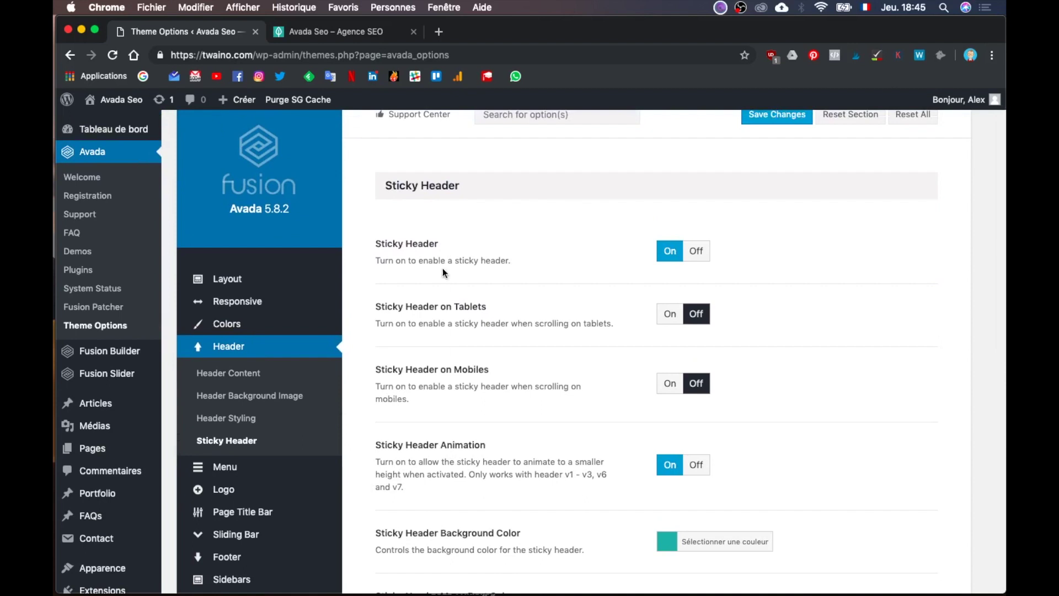
pyautogui.scroll(-1, 563, 356)
pyautogui.scroll(-2, 571, 368)
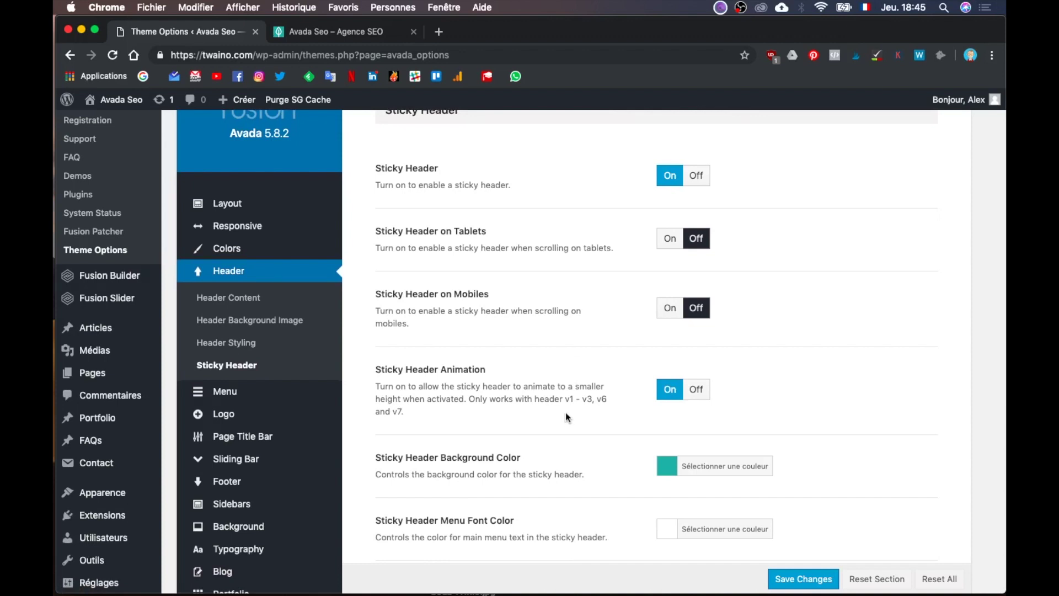
pyautogui.scroll(-4, 565, 417)
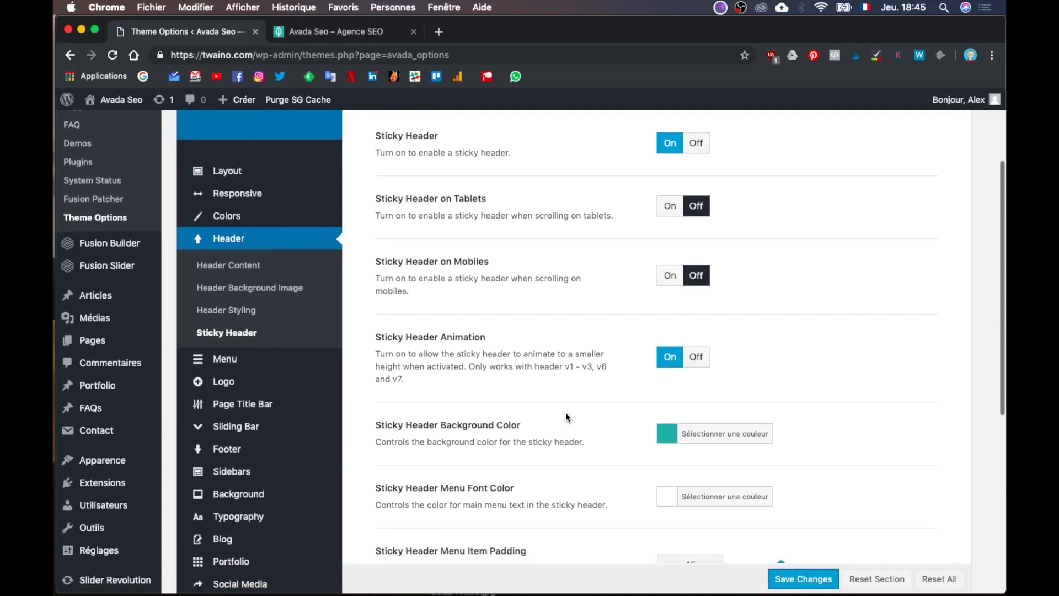
pyautogui.scroll(-7, 565, 417)
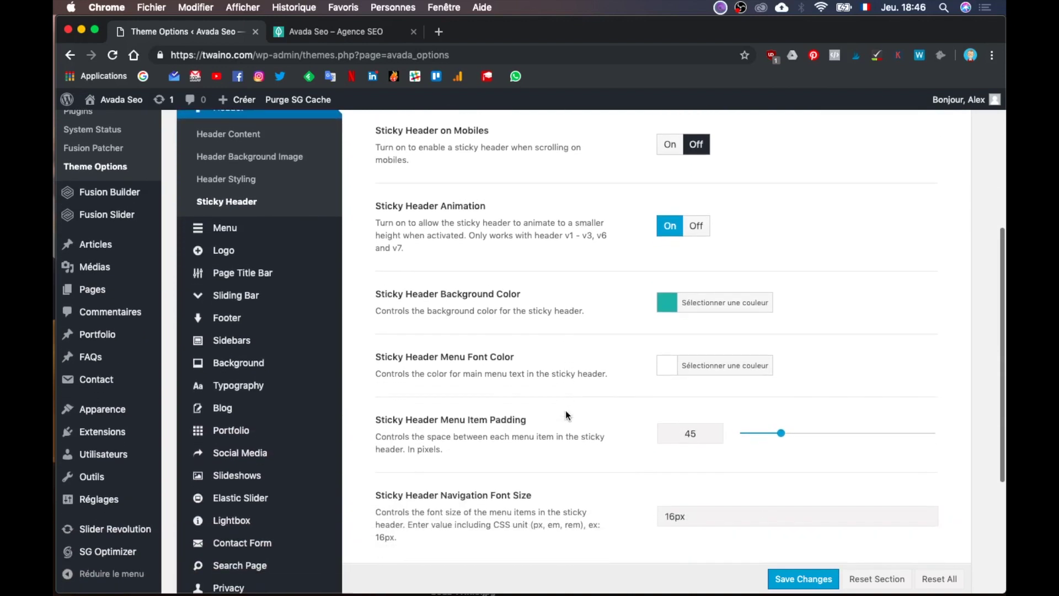
pyautogui.scroll(7, 565, 410)
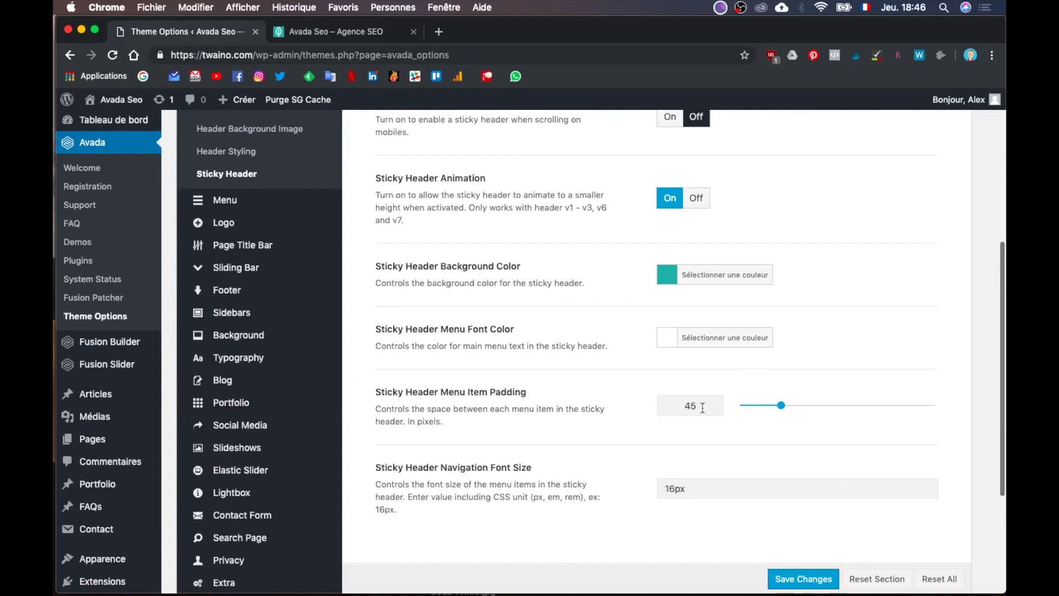
pyautogui.click(696, 265)
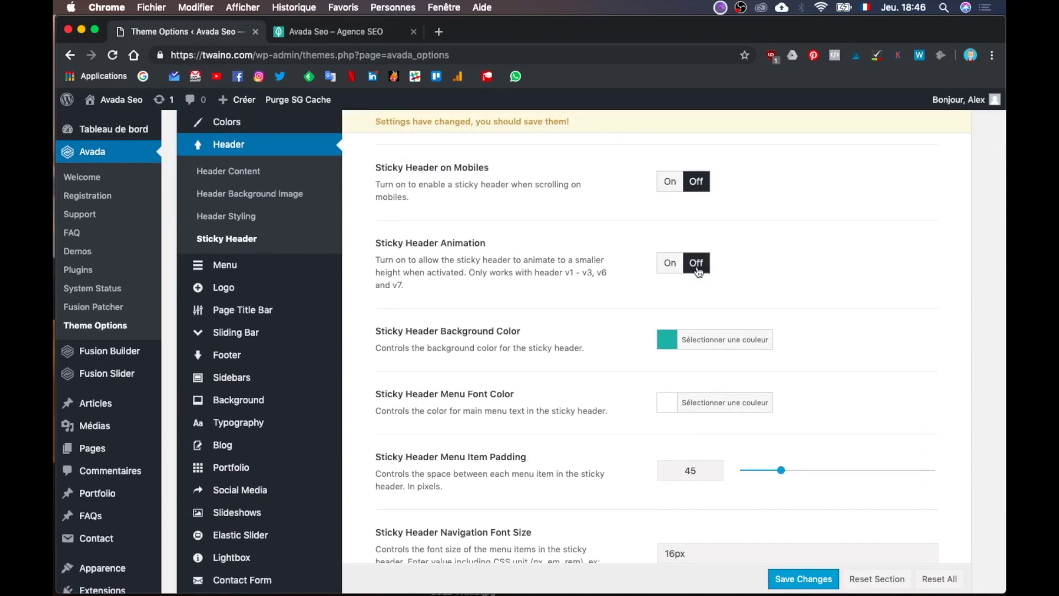
# Step: Save the animation change and go back to the live site tab
pyautogui.scroll(5, 720, 291)
pyautogui.scroll(-3, 728, 331)
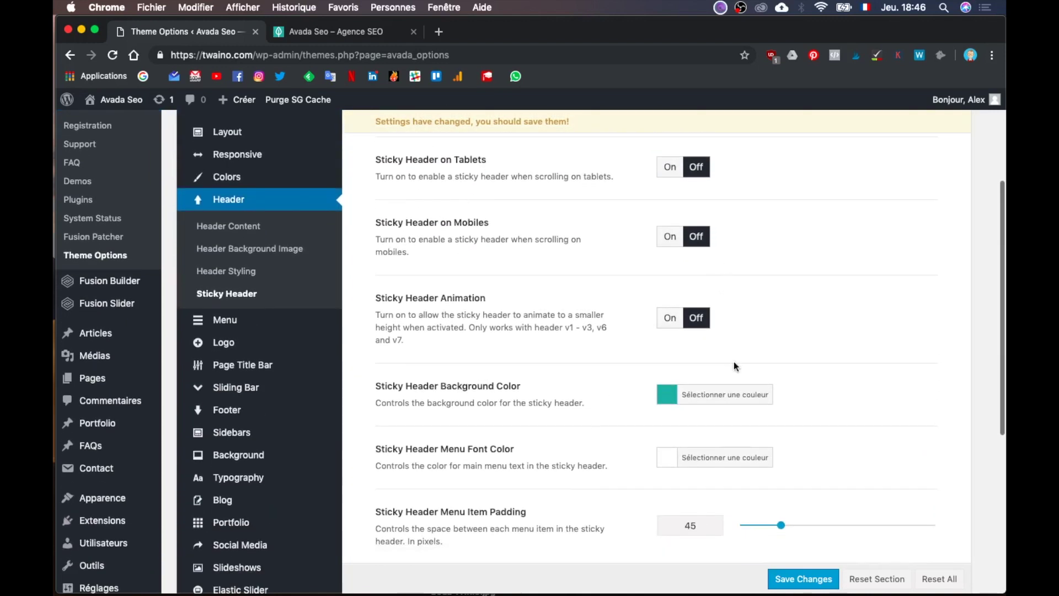
pyautogui.click(787, 580)
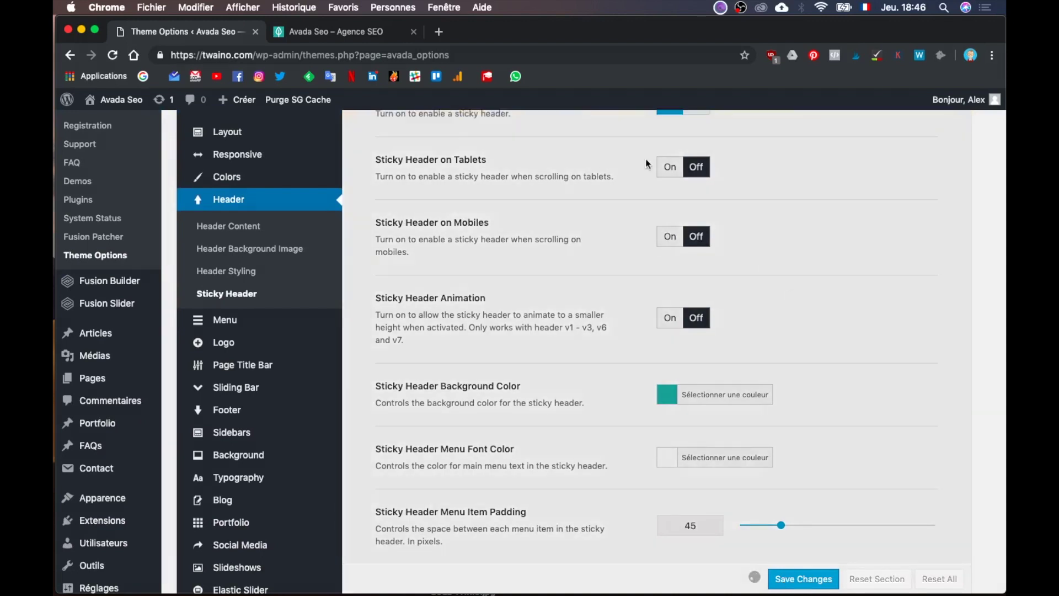
pyautogui.click(356, 37)
pyautogui.click(323, 72)
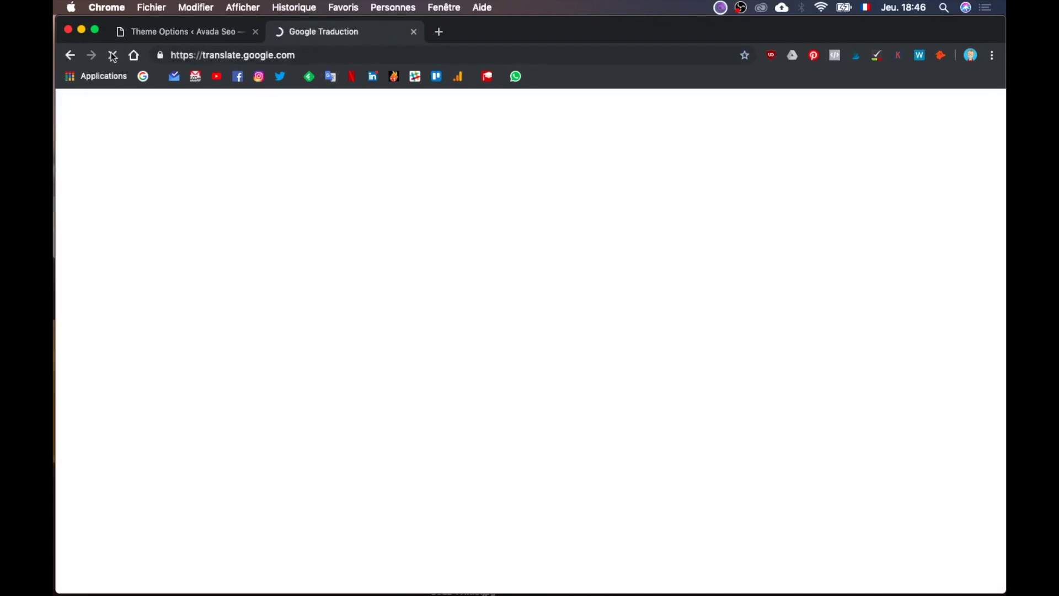
# Step: Reload twaino.com, scroll to check the full-height teal header, then go back to Theme Options
pyautogui.click(229, 56)
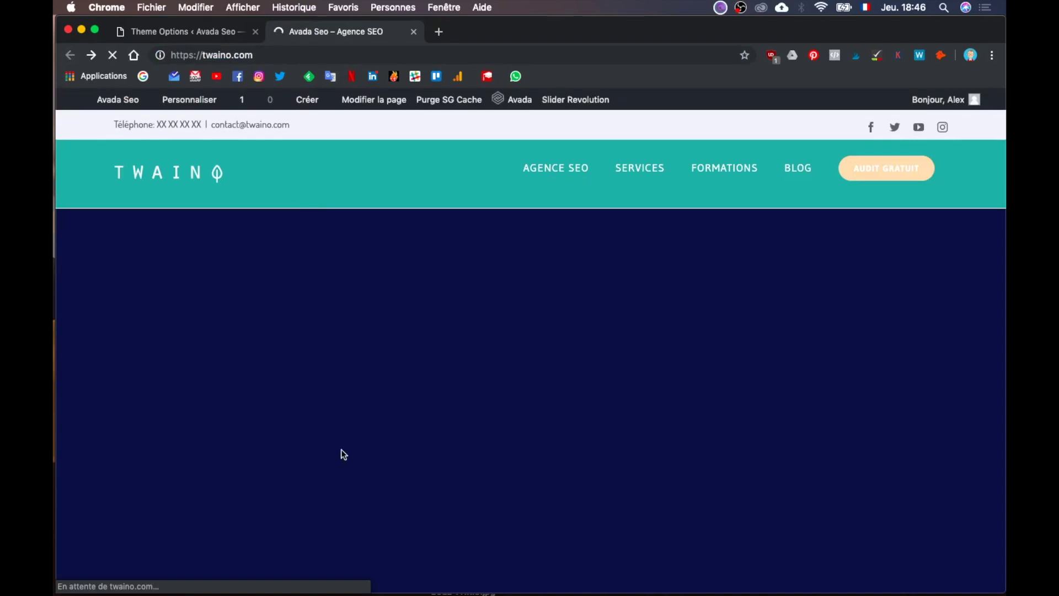
pyautogui.scroll(-2, 347, 457)
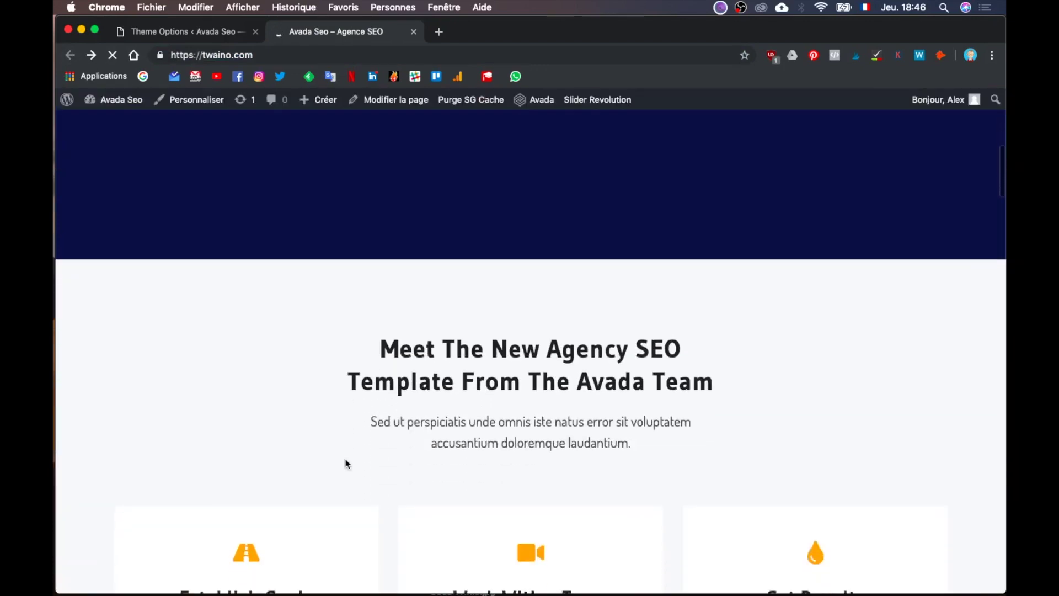
pyautogui.scroll(-3, 347, 463)
pyautogui.scroll(5, 346, 463)
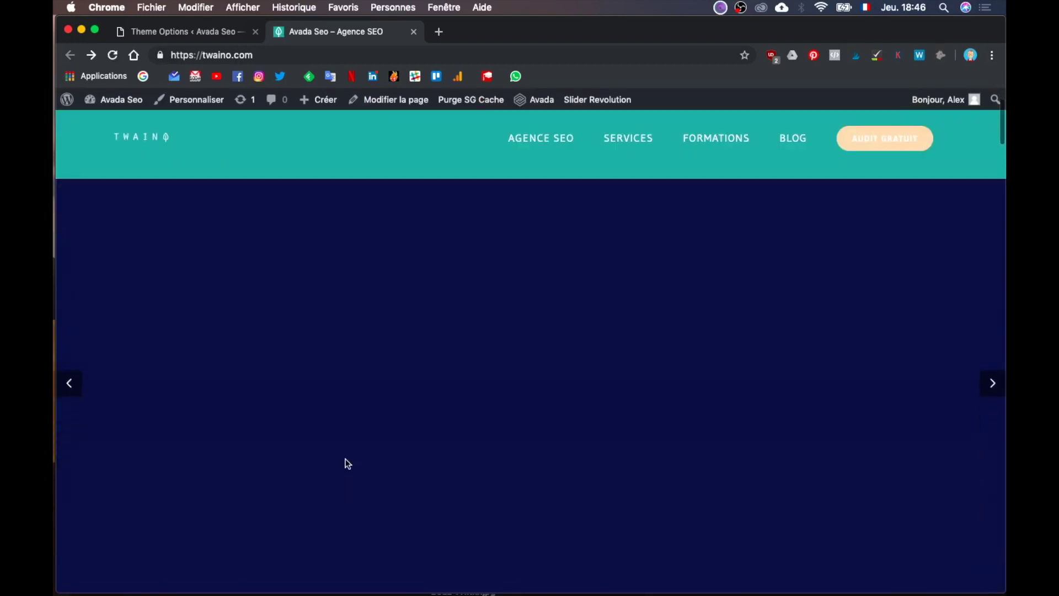
pyautogui.scroll(-3, 346, 463)
pyautogui.scroll(-3, 346, 464)
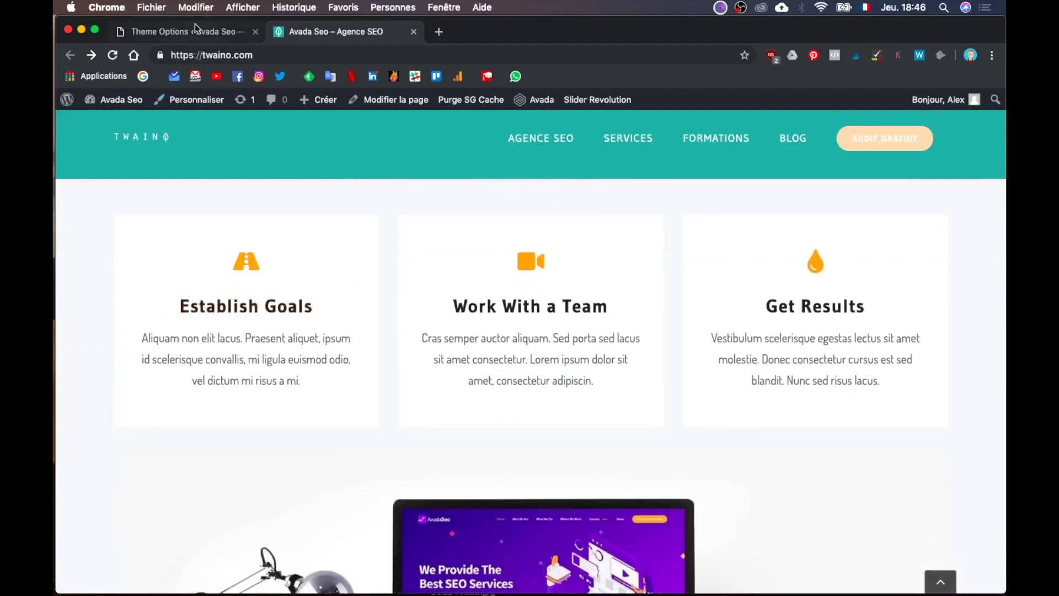
pyautogui.click(206, 35)
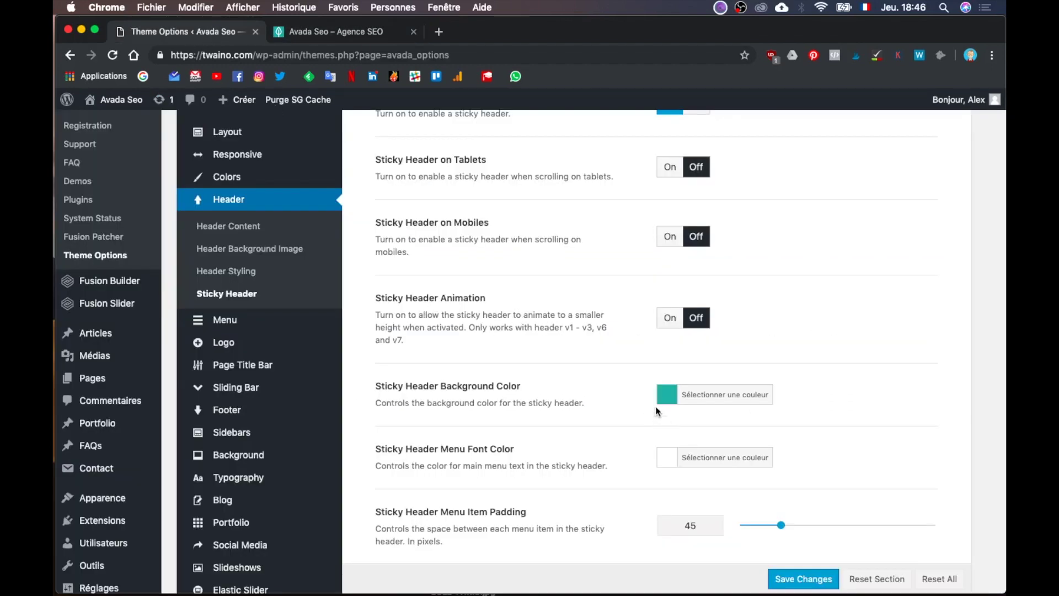
# Step: Switch the Sticky Header Animation option back to On
pyautogui.scroll(1, 618, 348)
pyautogui.scroll(1, 628, 313)
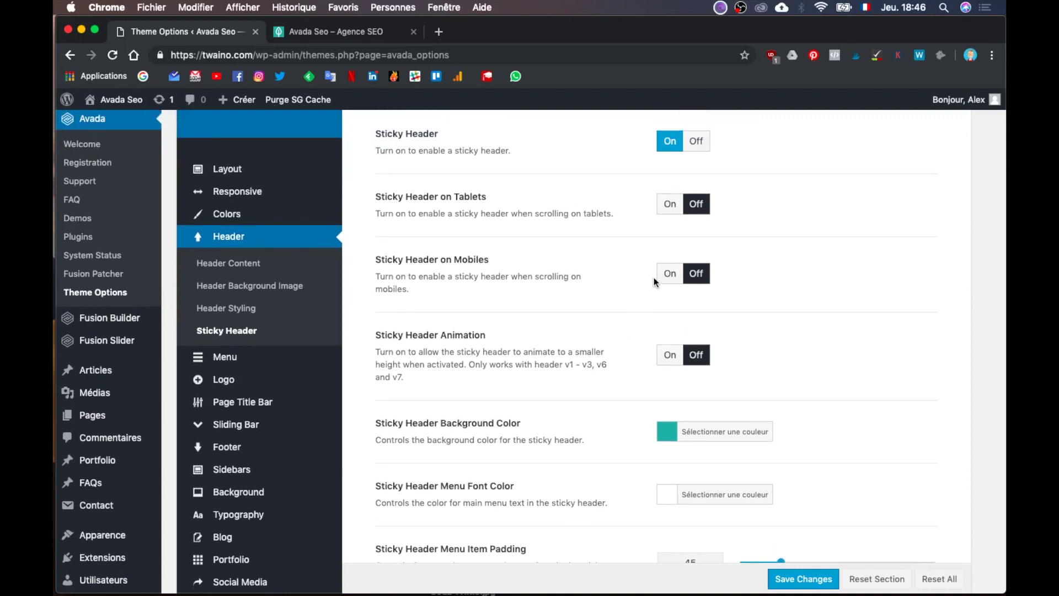
pyautogui.click(670, 357)
pyautogui.scroll(2, 282, 291)
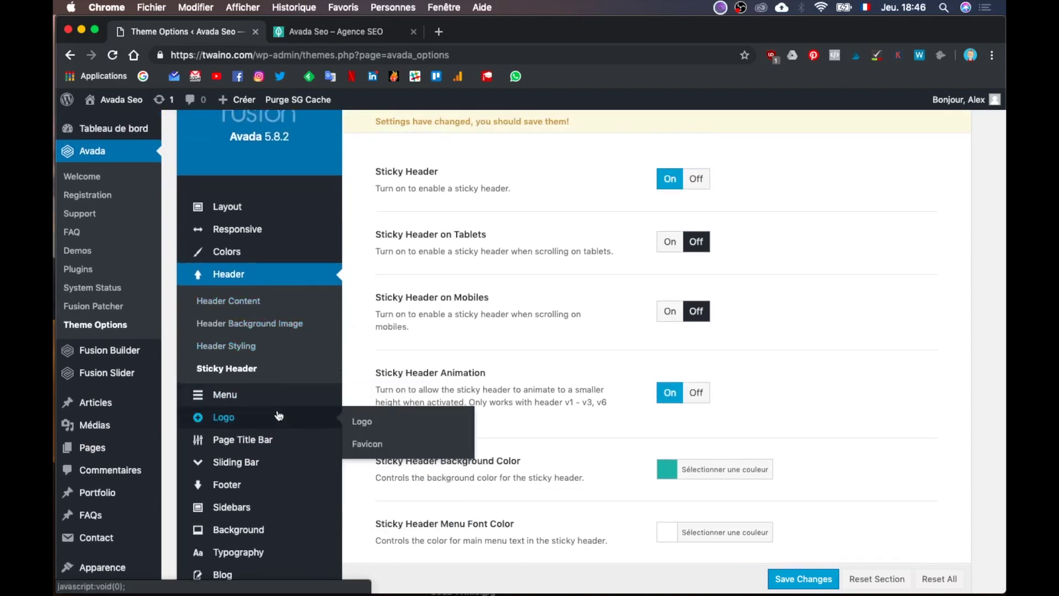
# Step: Review the Logo settings, glancing at Favicon, then view the live homepage with the TWAINO logo
pyautogui.click(226, 417)
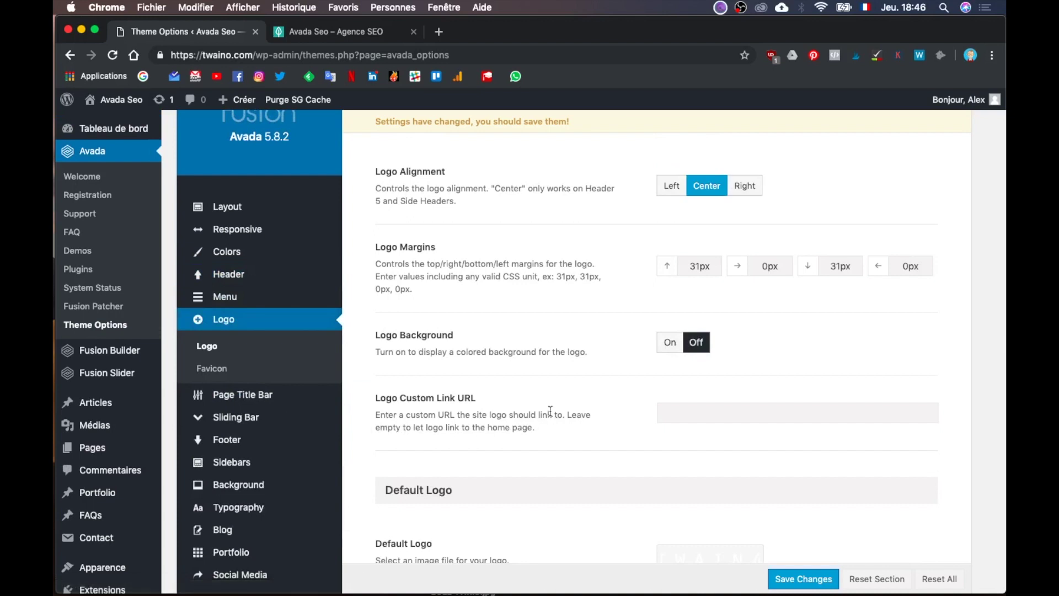
pyautogui.scroll(-4, 550, 410)
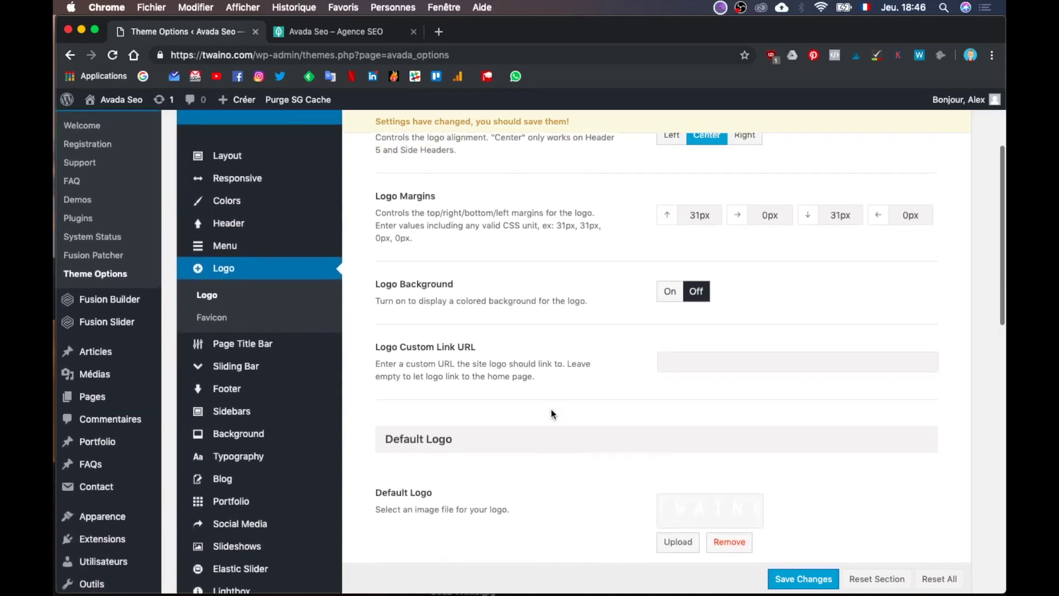
pyautogui.scroll(-5, 551, 409)
pyautogui.scroll(7, 550, 408)
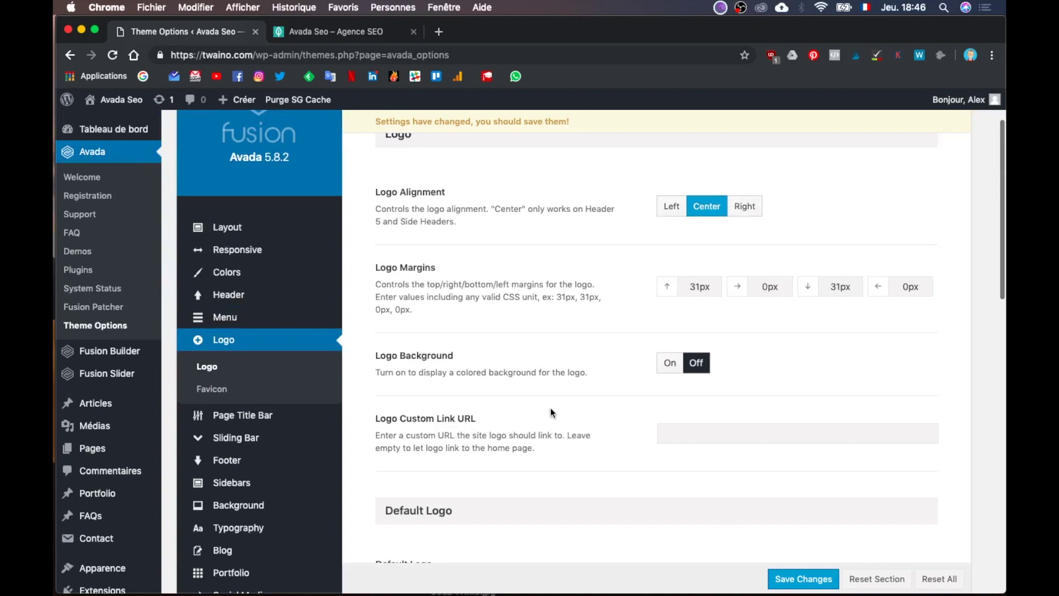
pyautogui.scroll(-15, 550, 411)
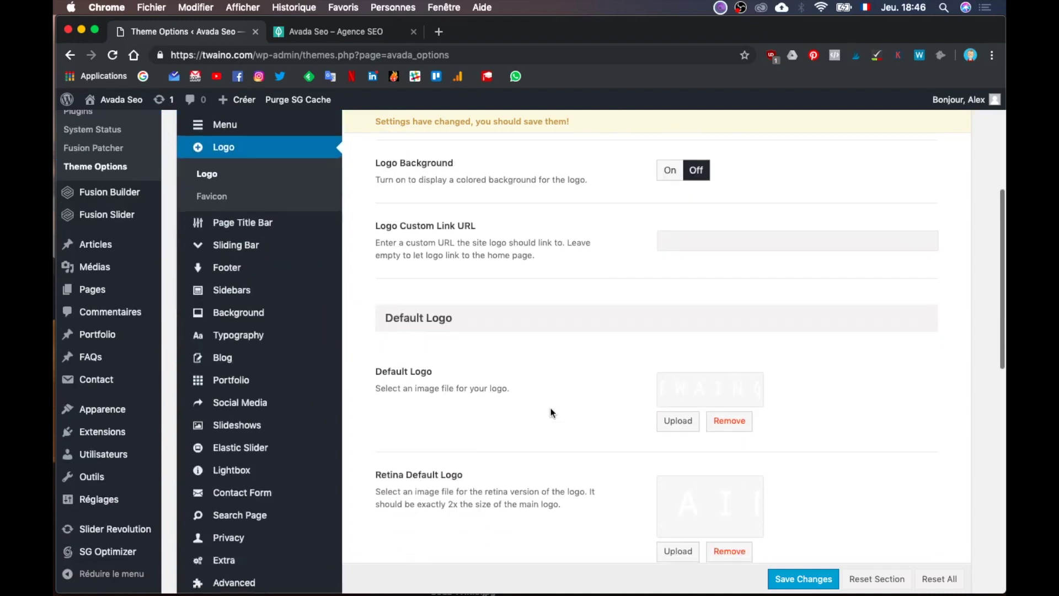
pyautogui.scroll(-8, 552, 412)
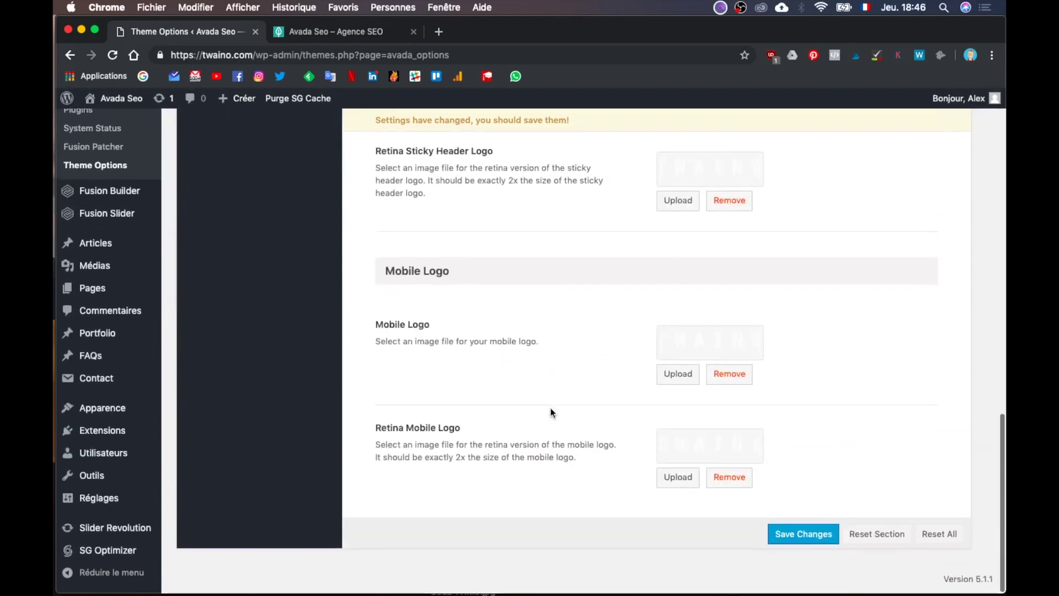
pyautogui.scroll(20, 551, 412)
pyautogui.scroll(-1, 550, 408)
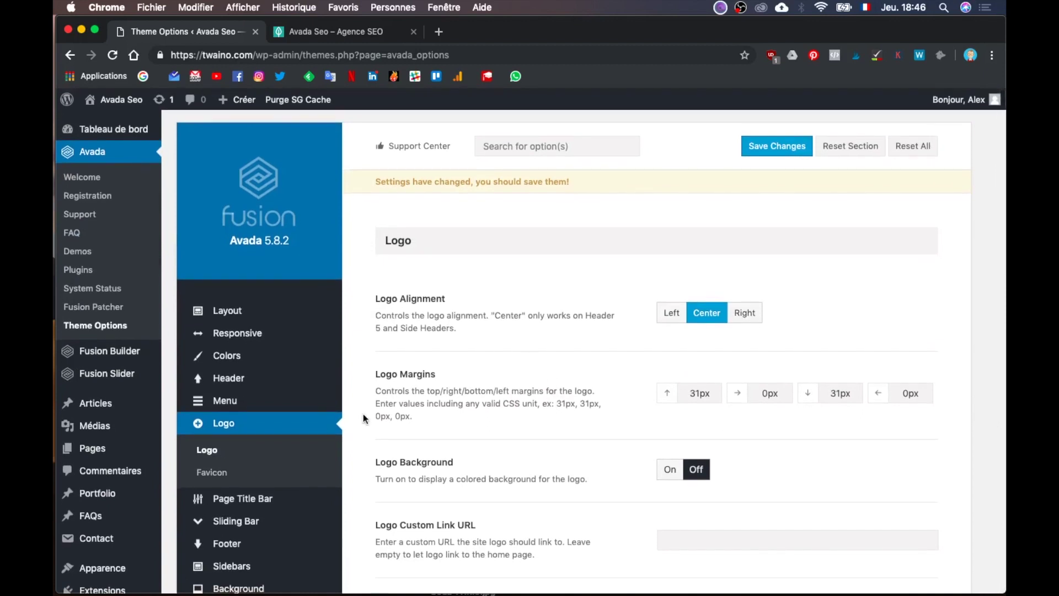
pyautogui.click(294, 468)
pyautogui.click(294, 448)
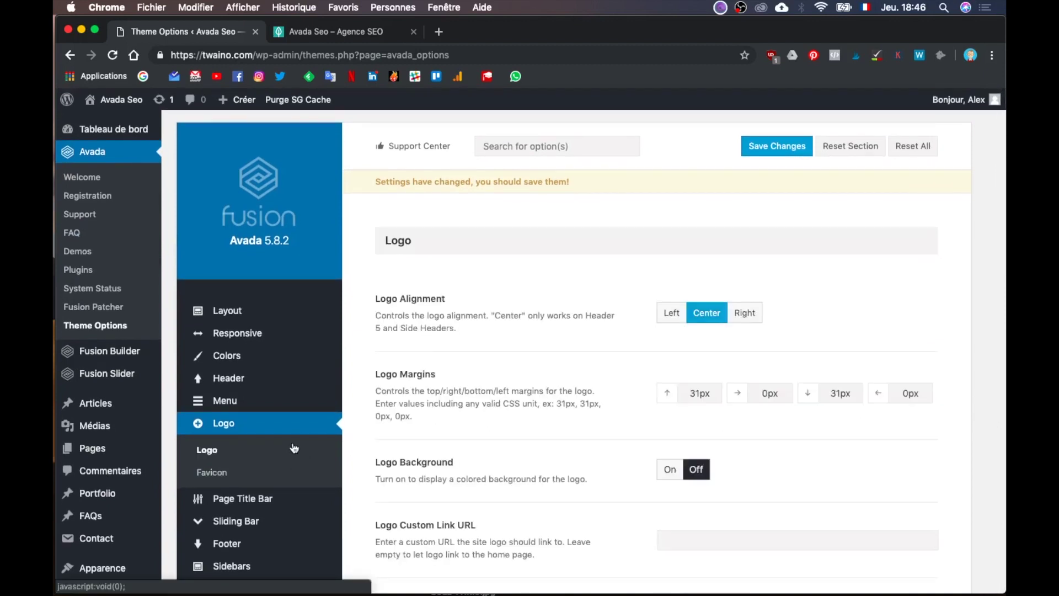
pyautogui.scroll(-10, 465, 469)
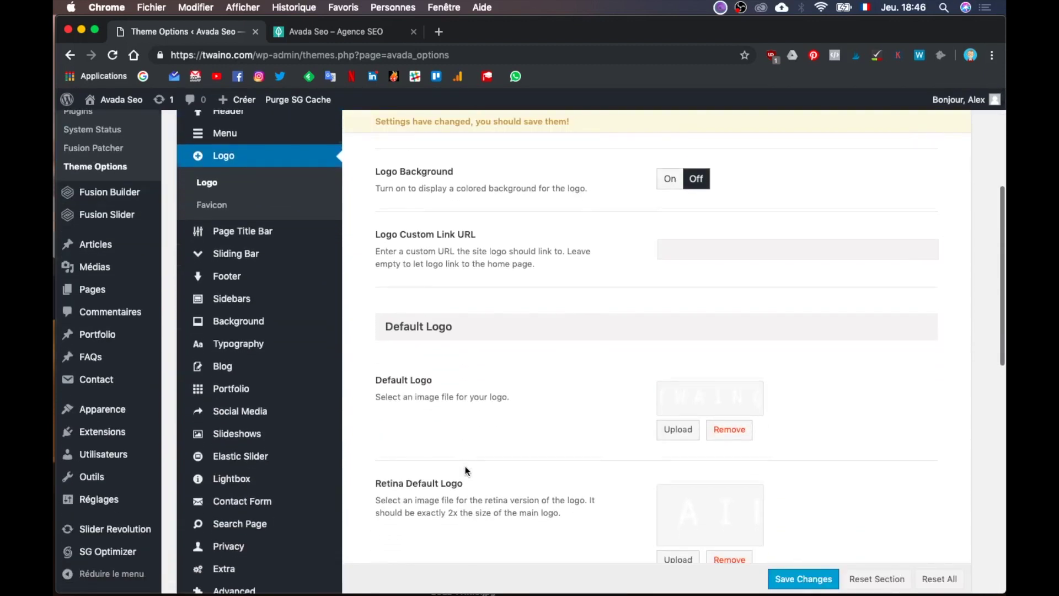
pyautogui.scroll(-4, 466, 468)
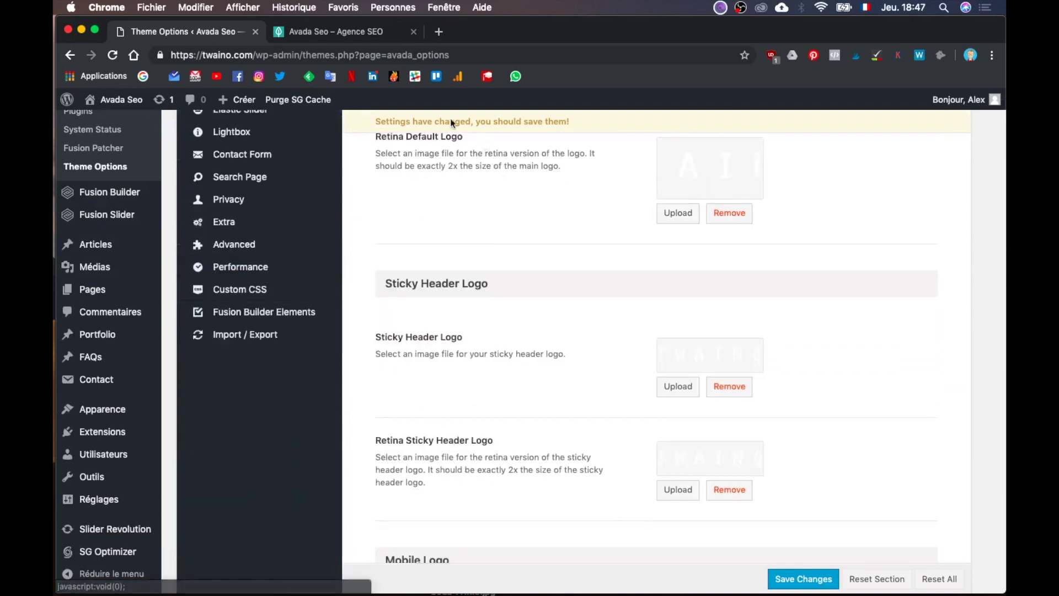
pyautogui.click(317, 32)
pyautogui.scroll(10, 531, 301)
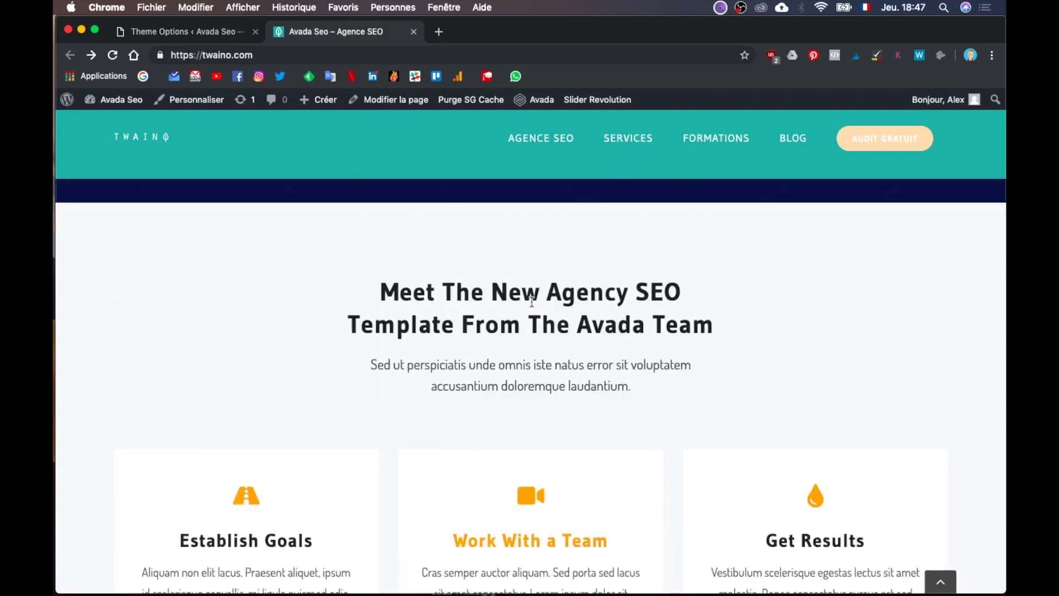
pyautogui.scroll(2, 531, 301)
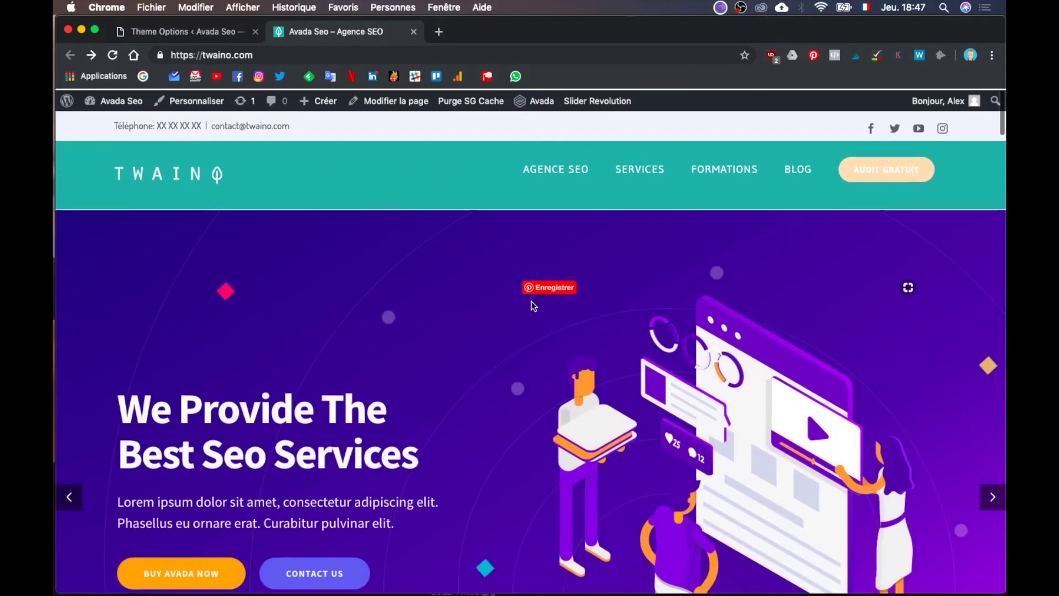
pyautogui.scroll(-2, 531, 302)
pyautogui.scroll(-5, 531, 301)
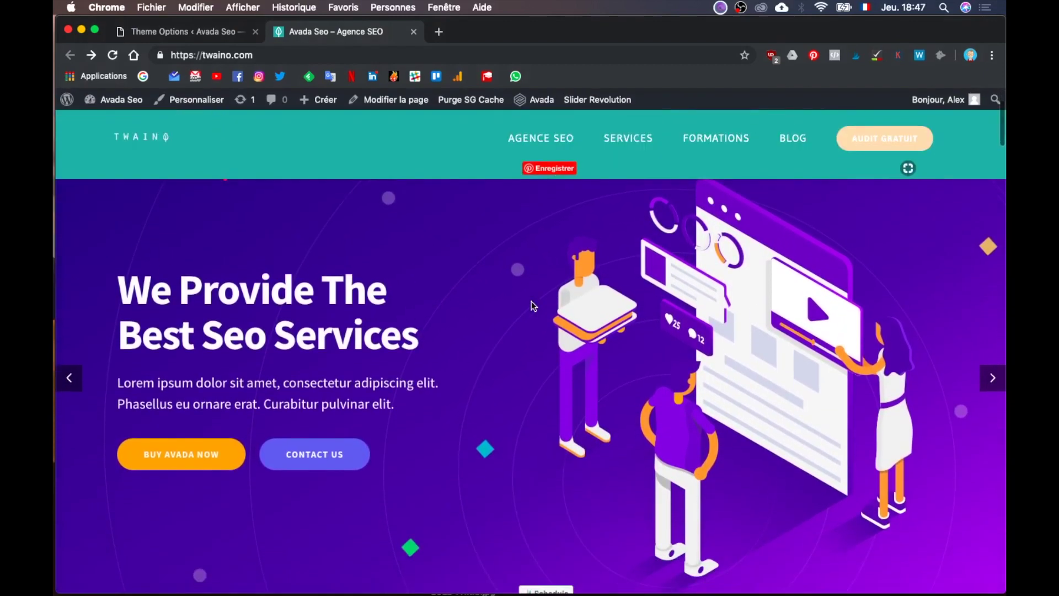
pyautogui.scroll(-5, 531, 301)
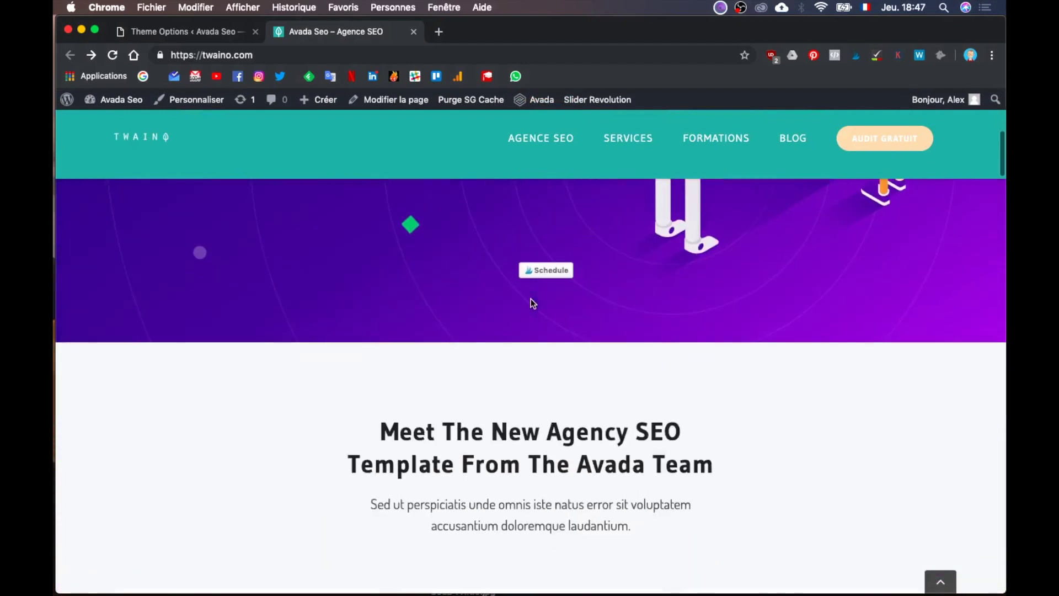
pyautogui.click(356, 55)
pyautogui.press('Return')
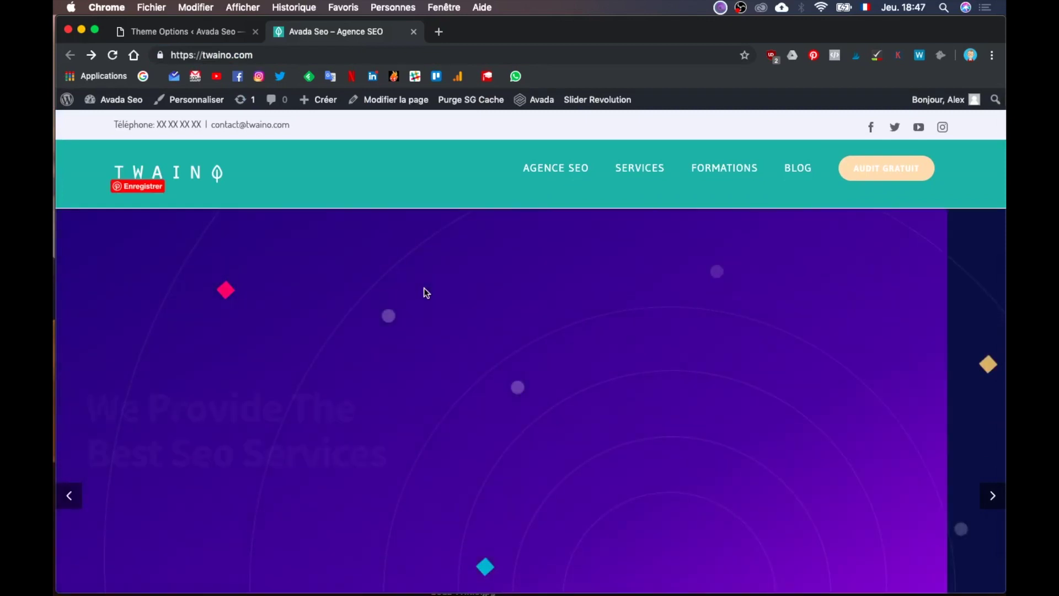
pyautogui.scroll(-3, 424, 289)
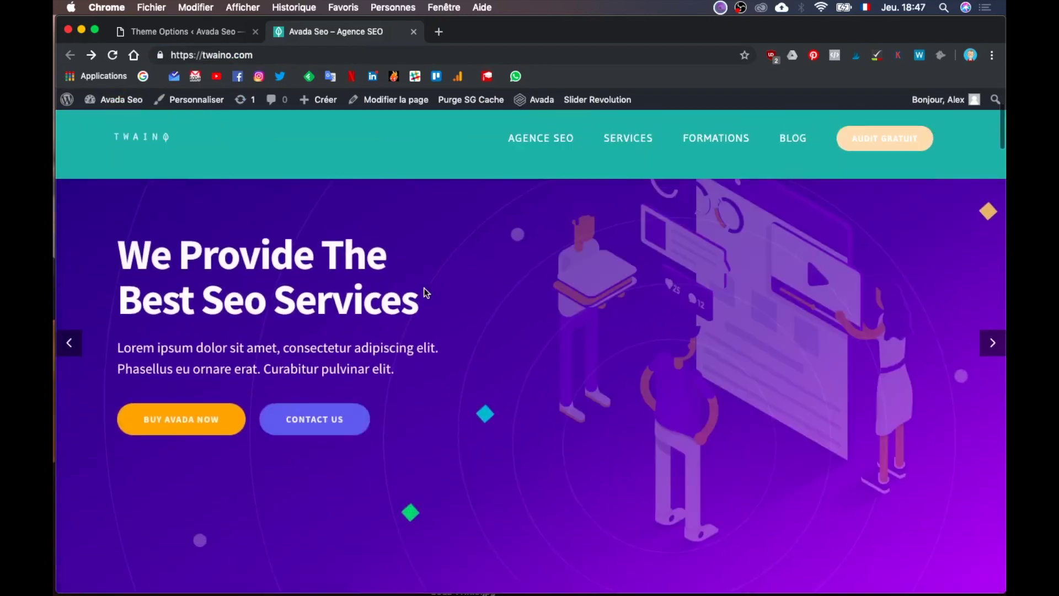
pyautogui.scroll(-5, 425, 292)
pyautogui.scroll(-10, 425, 293)
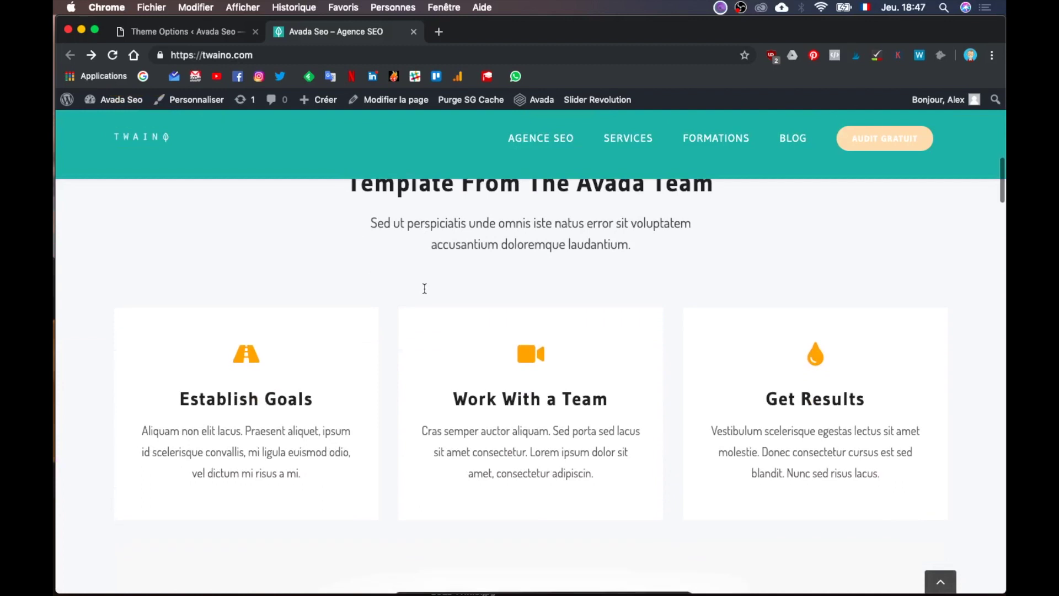
pyautogui.scroll(-6, 424, 288)
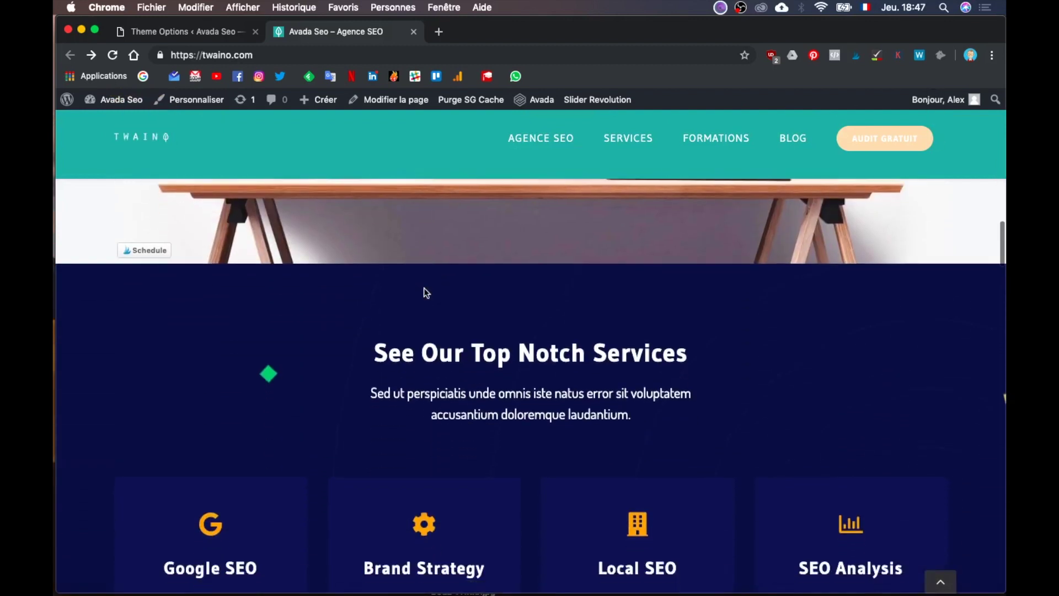
pyautogui.scroll(20, 426, 292)
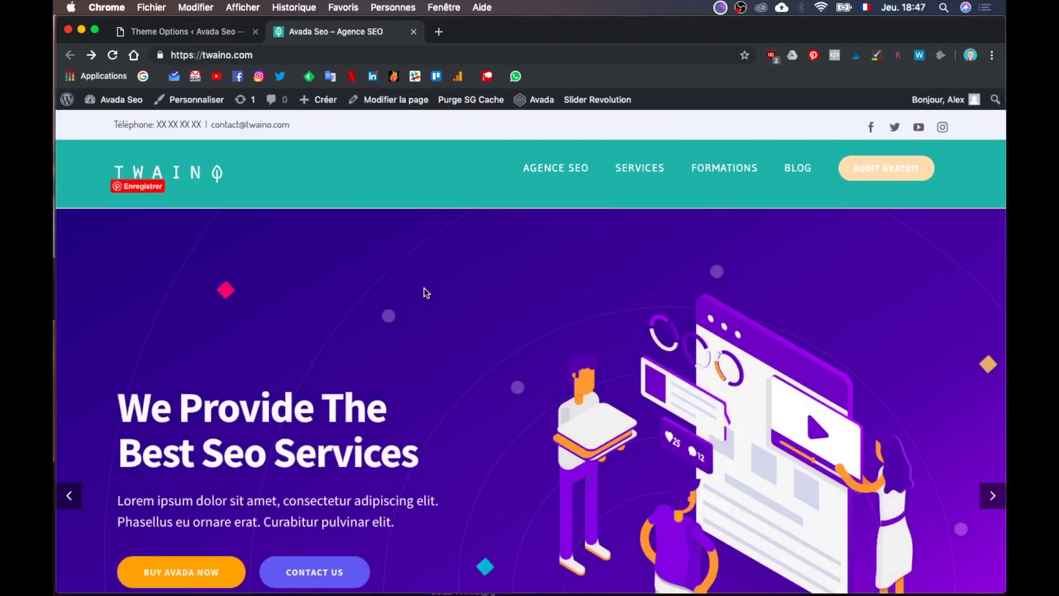
pyautogui.click(165, 31)
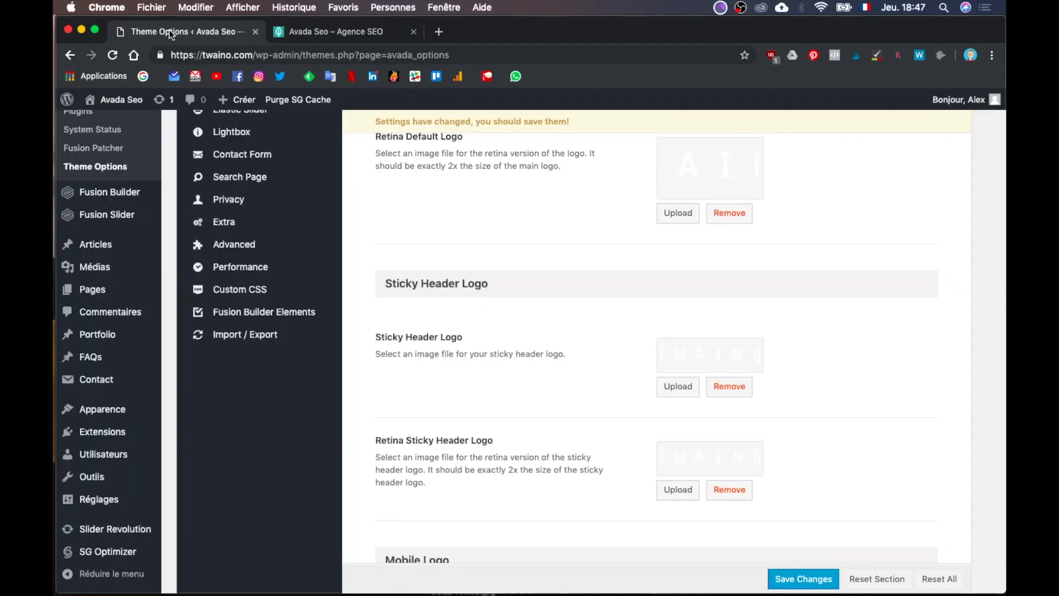
# Step: Open Extra > Pagination, then move on to the Fusion Builder Elements settings
pyautogui.scroll(3, 284, 306)
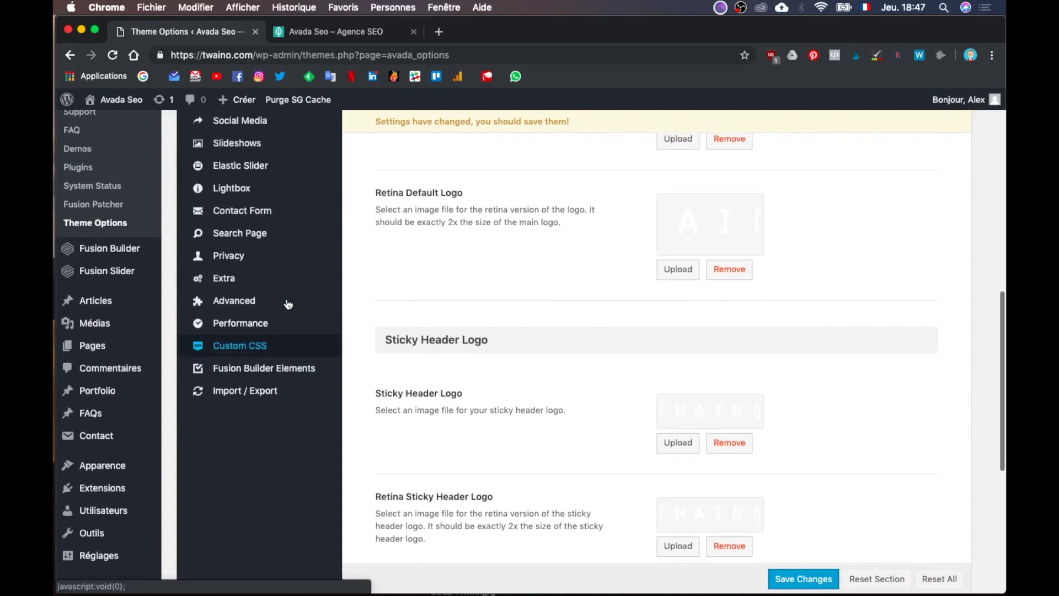
pyautogui.moveTo(255, 309)
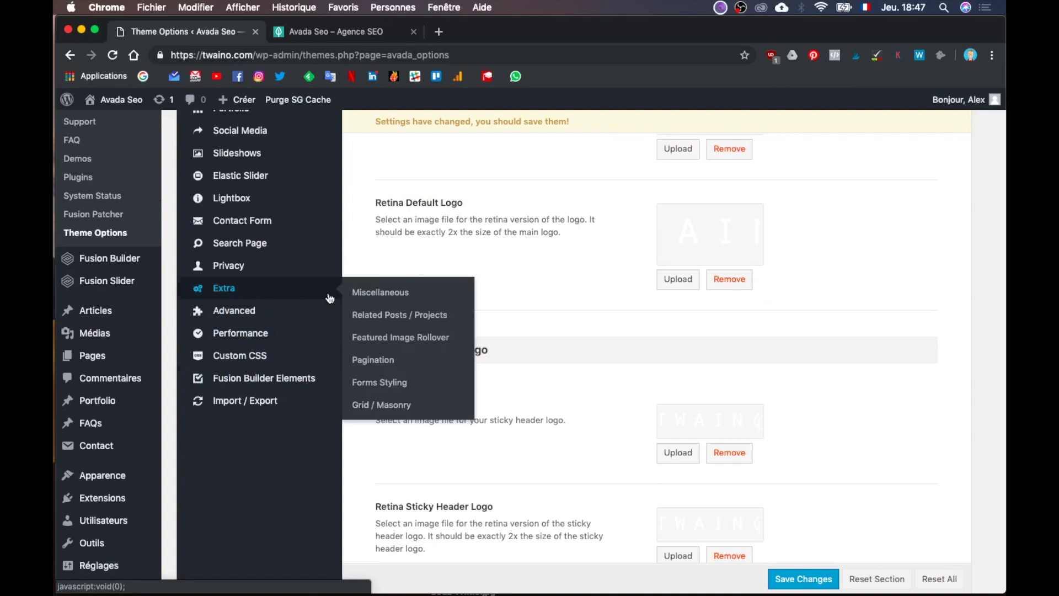
pyautogui.click(387, 362)
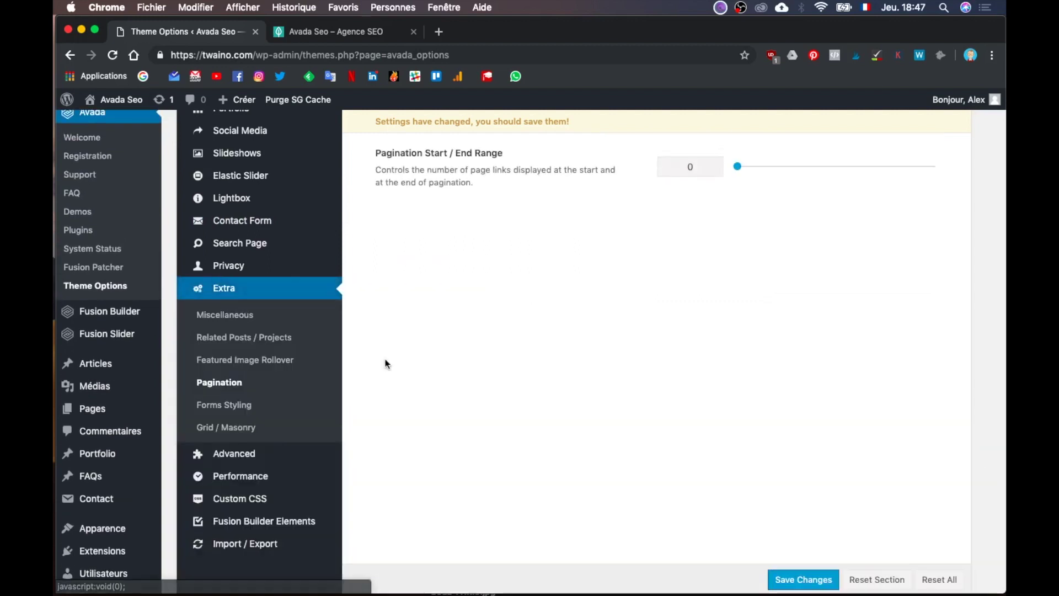
pyautogui.scroll(-1, 314, 441)
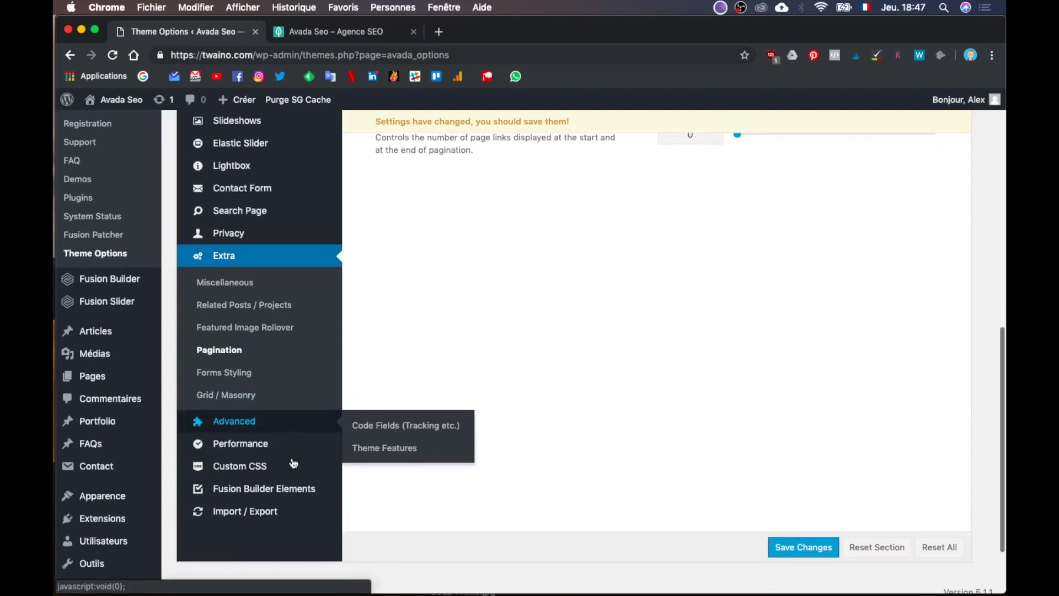
pyautogui.click(285, 490)
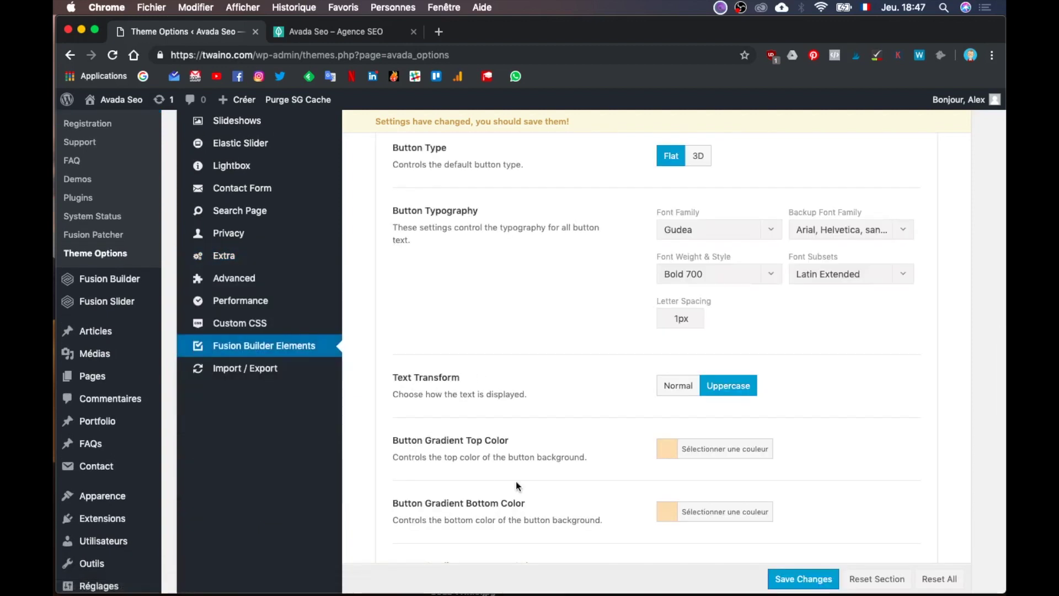
pyautogui.scroll(3, 624, 415)
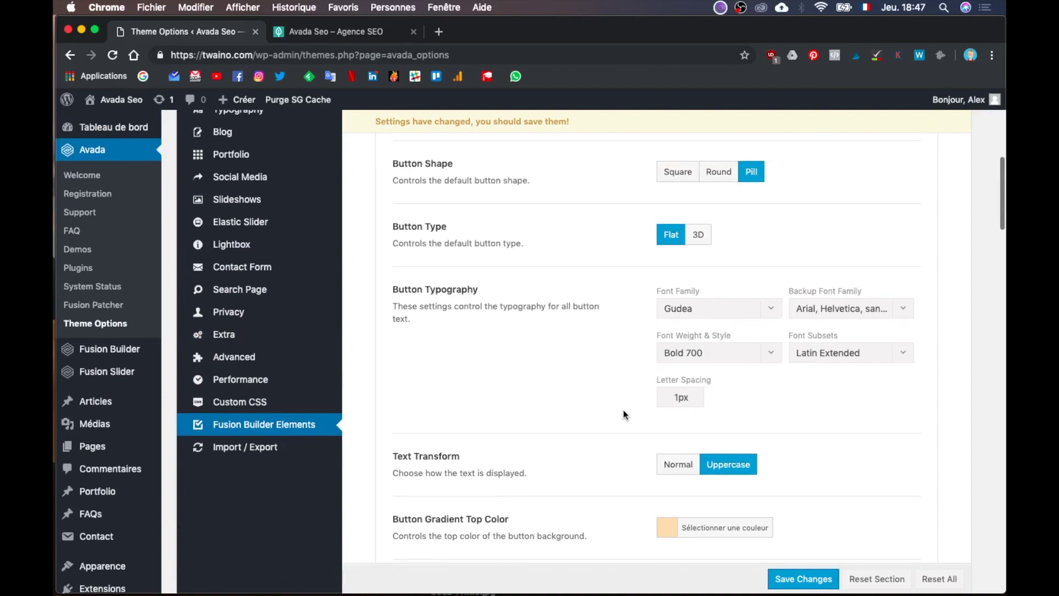
pyautogui.scroll(5, 623, 414)
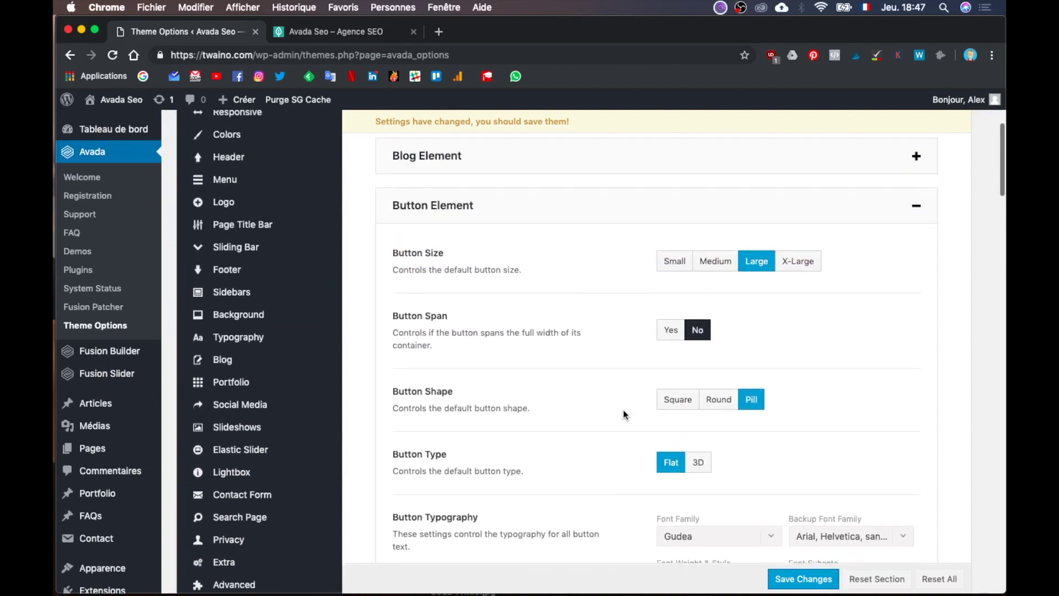
pyautogui.scroll(-10, 623, 415)
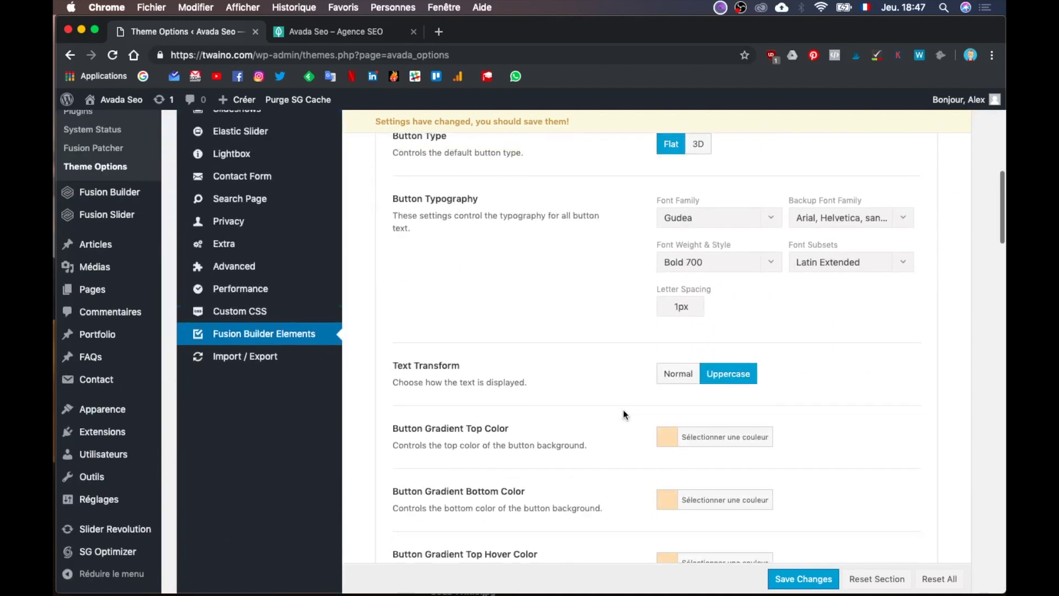
pyautogui.scroll(-10, 624, 415)
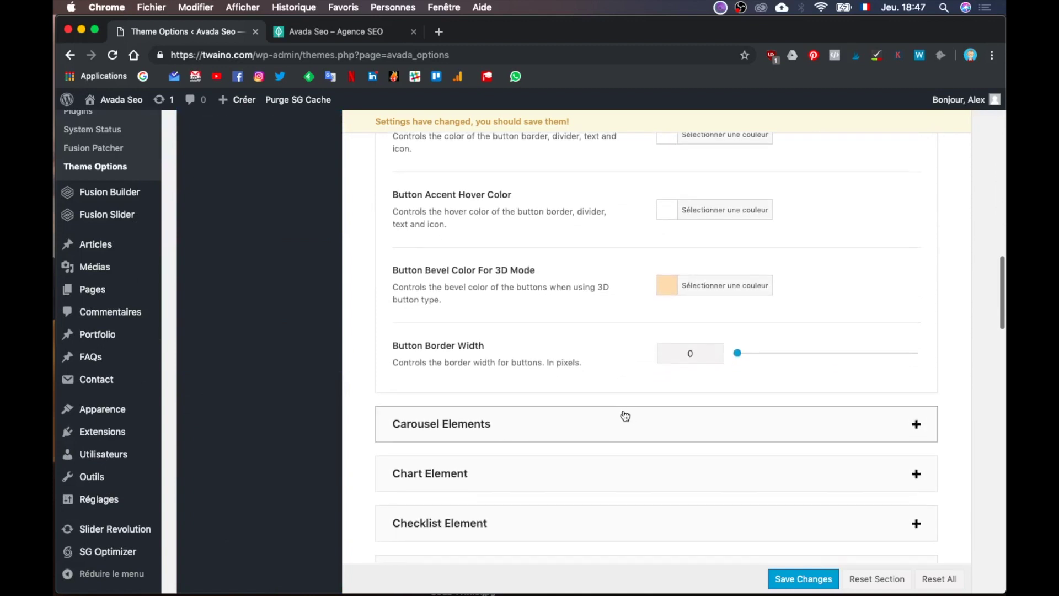
pyautogui.scroll(-1, 625, 416)
pyautogui.scroll(-5, 533, 439)
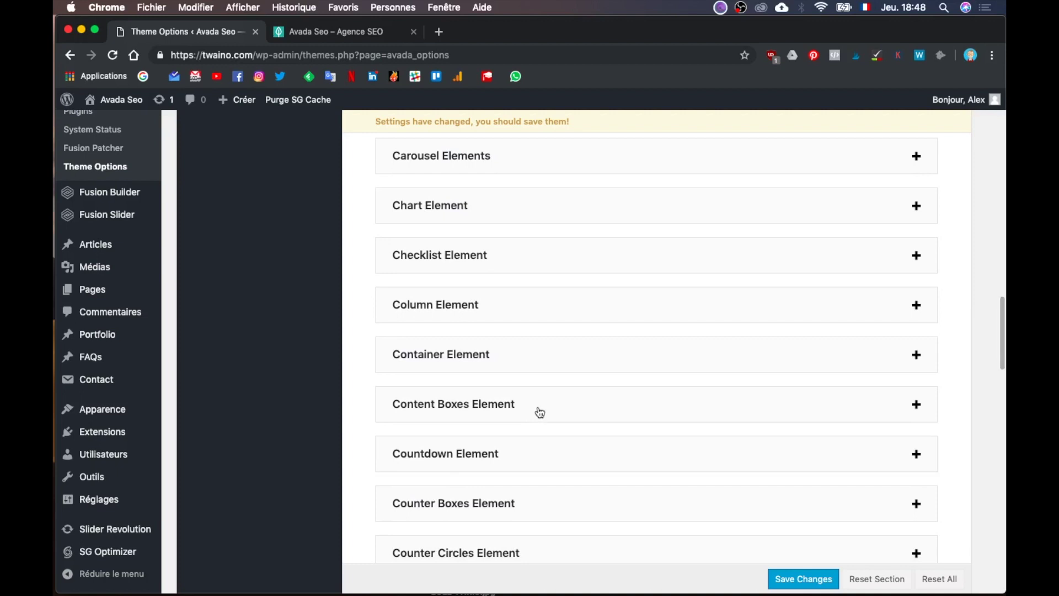
pyautogui.click(542, 403)
# Step: Scroll down through the Content Boxes, Text and Title Element options, then back up
pyautogui.scroll(-20, 541, 403)
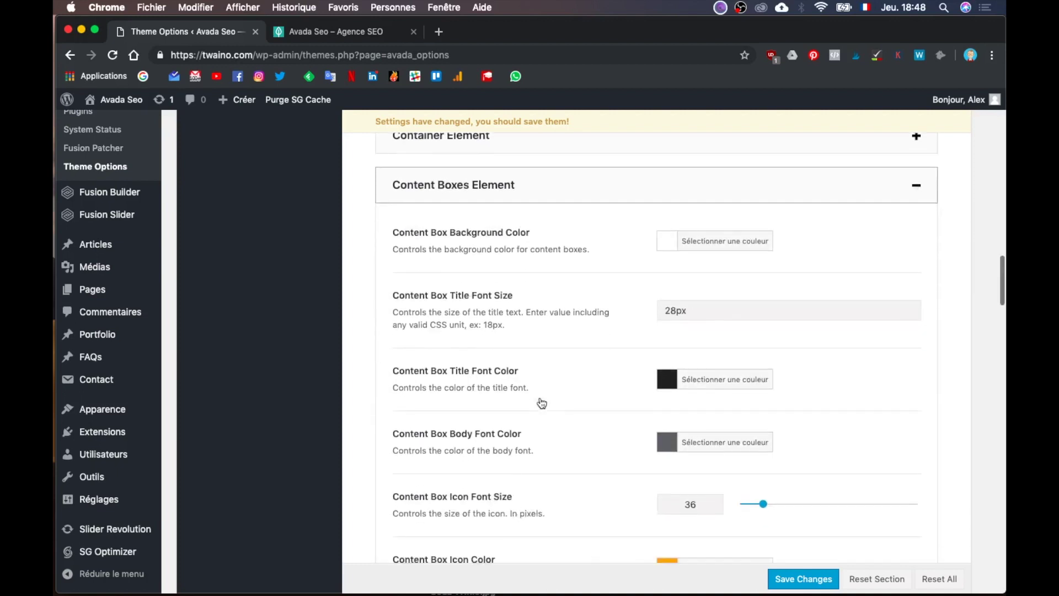
pyautogui.scroll(-20, 542, 403)
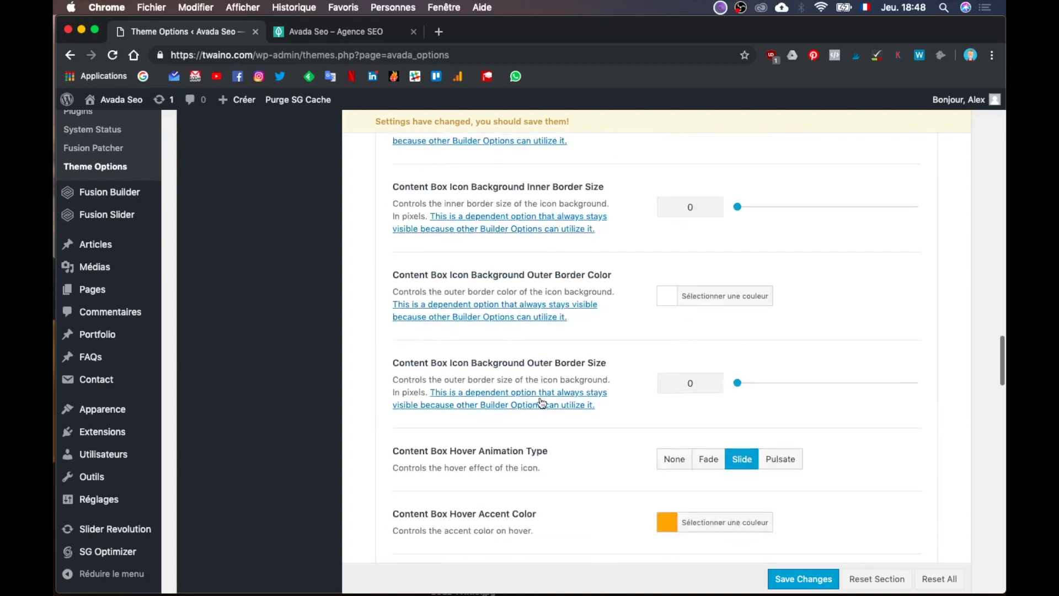
pyautogui.scroll(-1, 541, 402)
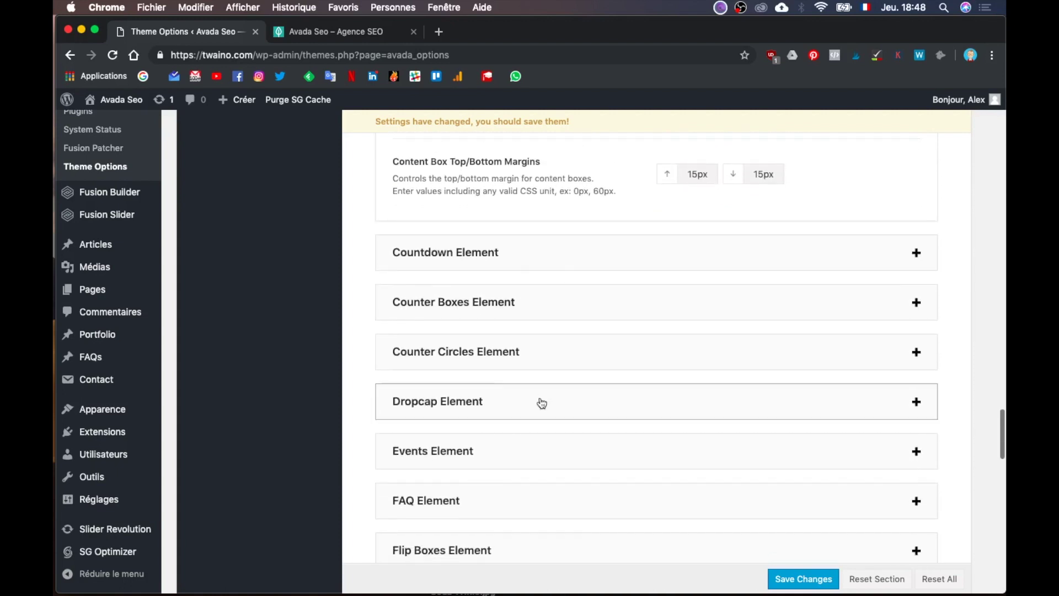
pyautogui.scroll(-8, 542, 403)
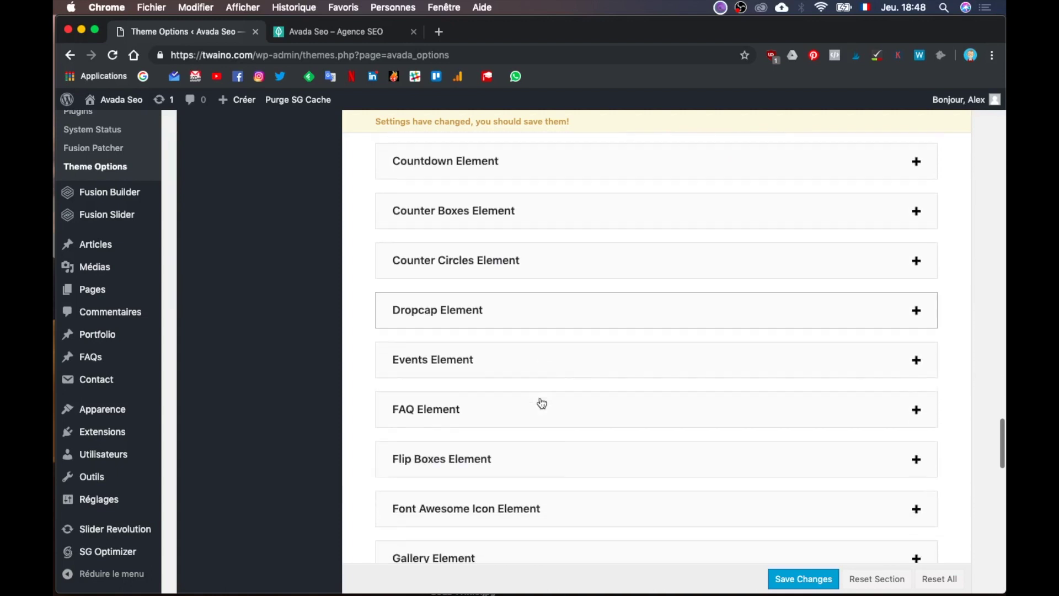
pyautogui.scroll(-1, 541, 403)
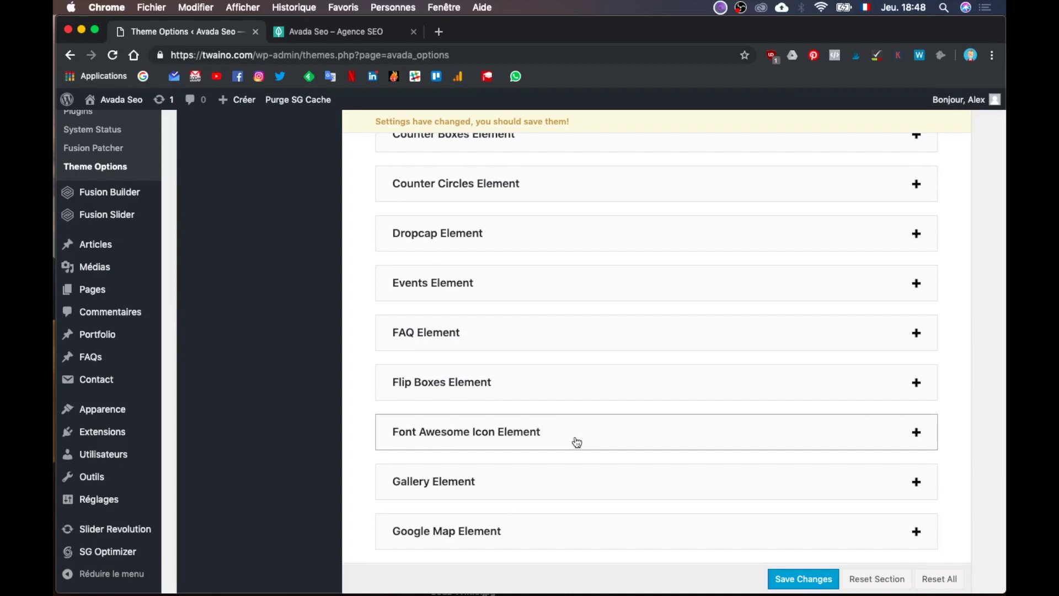
pyautogui.scroll(-7, 576, 442)
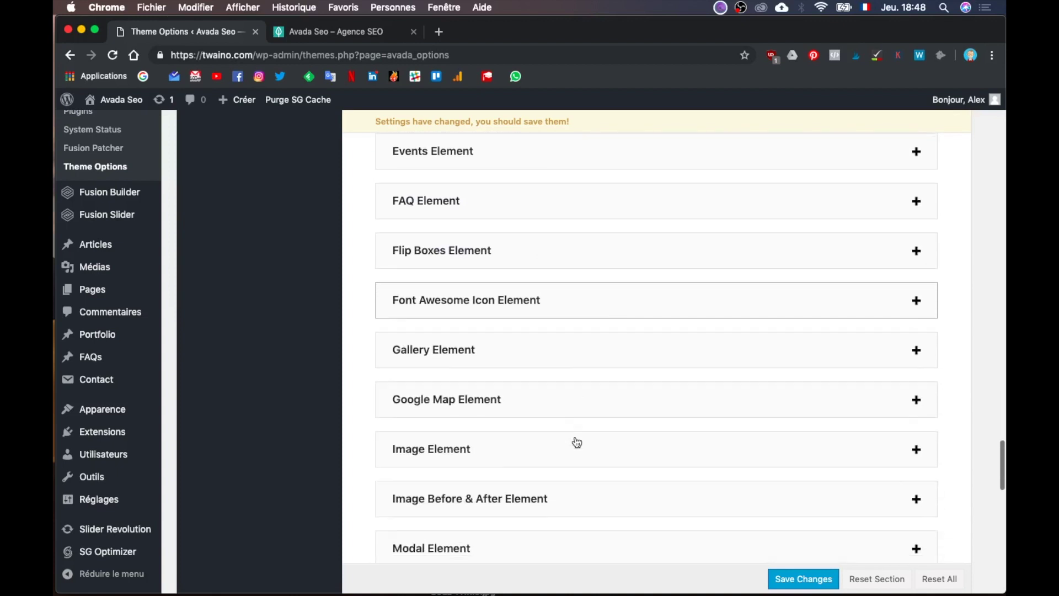
pyautogui.scroll(-10, 577, 443)
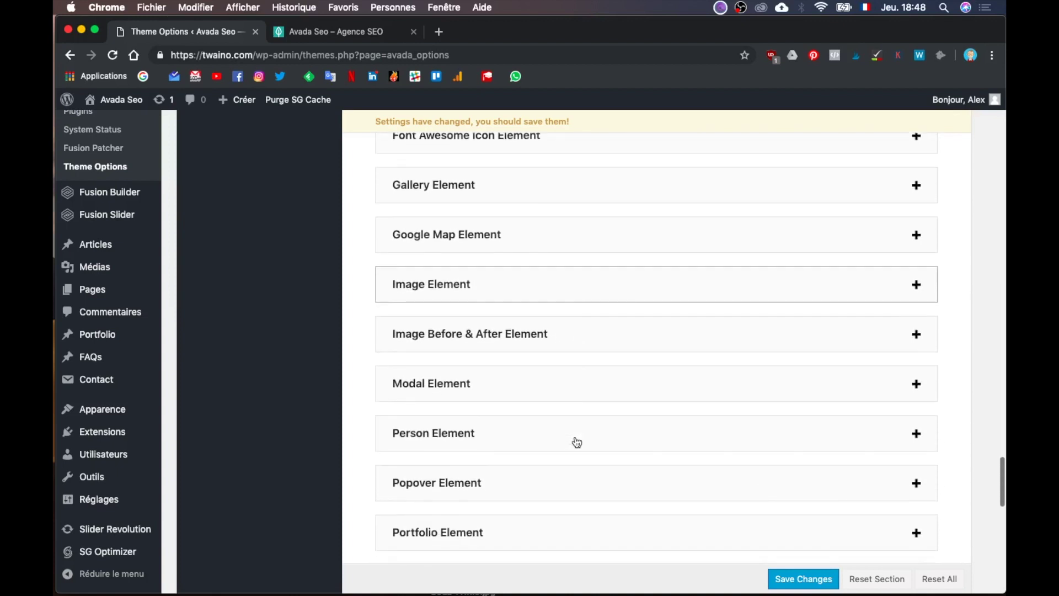
pyautogui.scroll(-11, 577, 442)
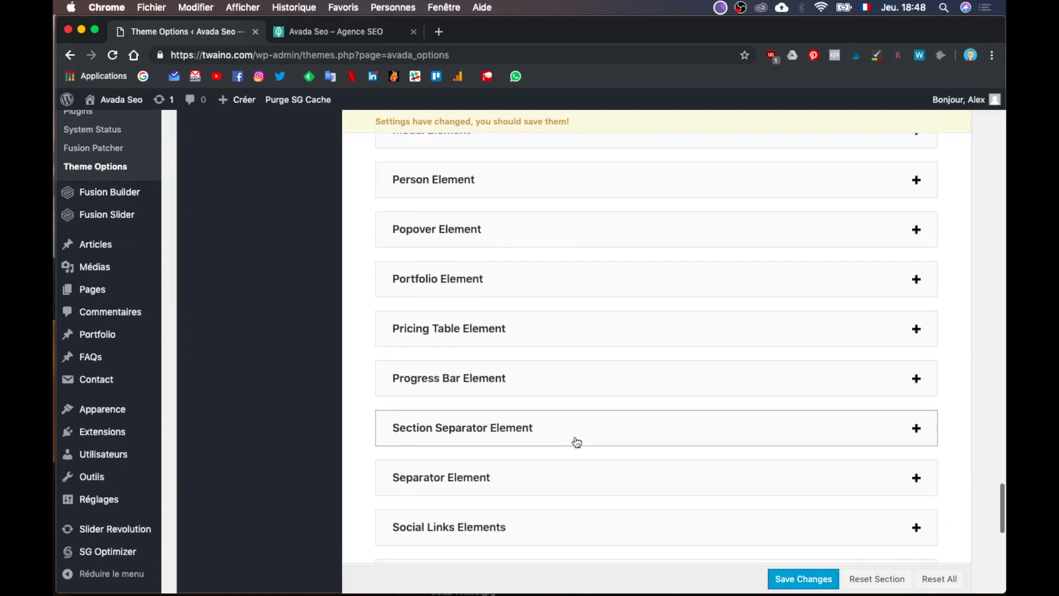
pyautogui.scroll(-8, 577, 442)
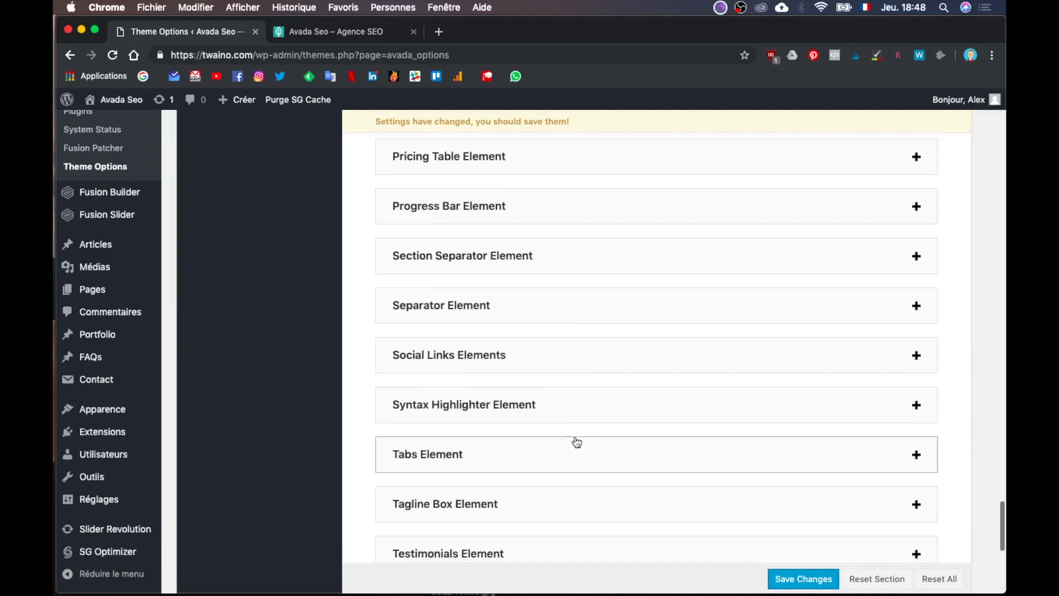
pyautogui.scroll(-5, 576, 443)
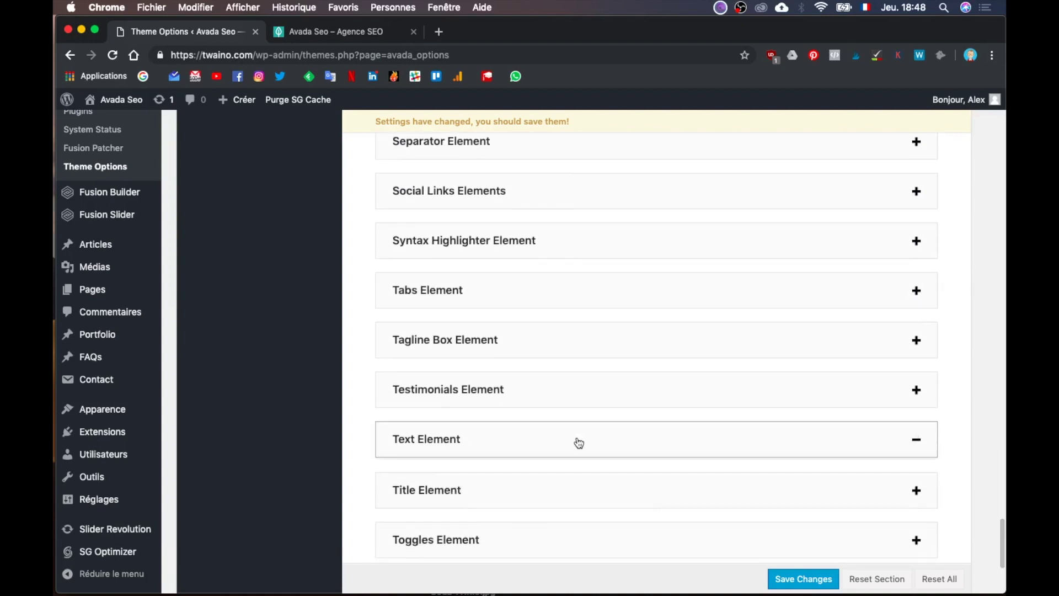
pyautogui.scroll(-20, 578, 443)
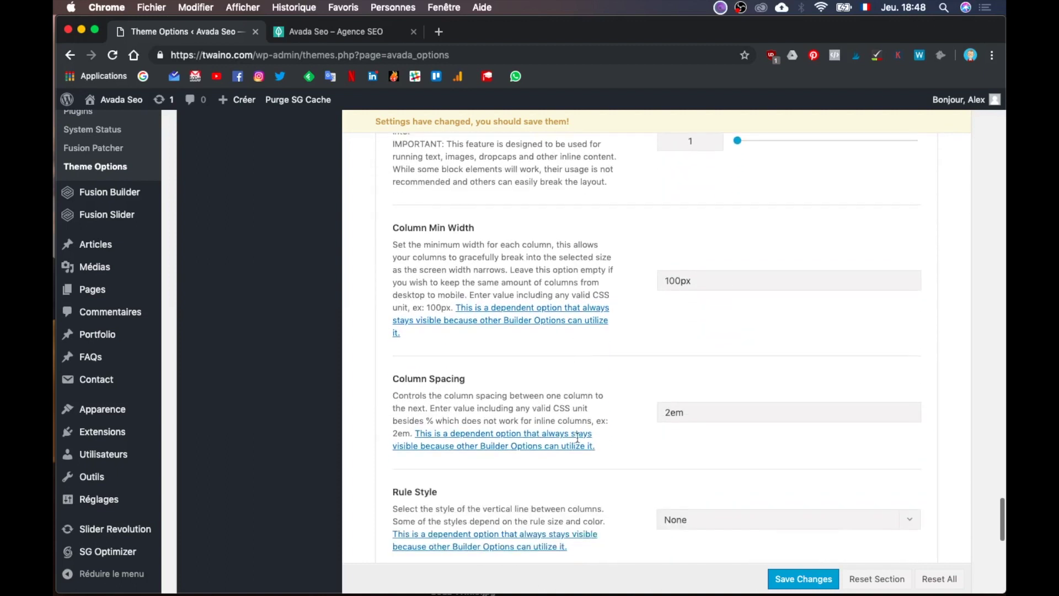
pyautogui.scroll(-12, 577, 441)
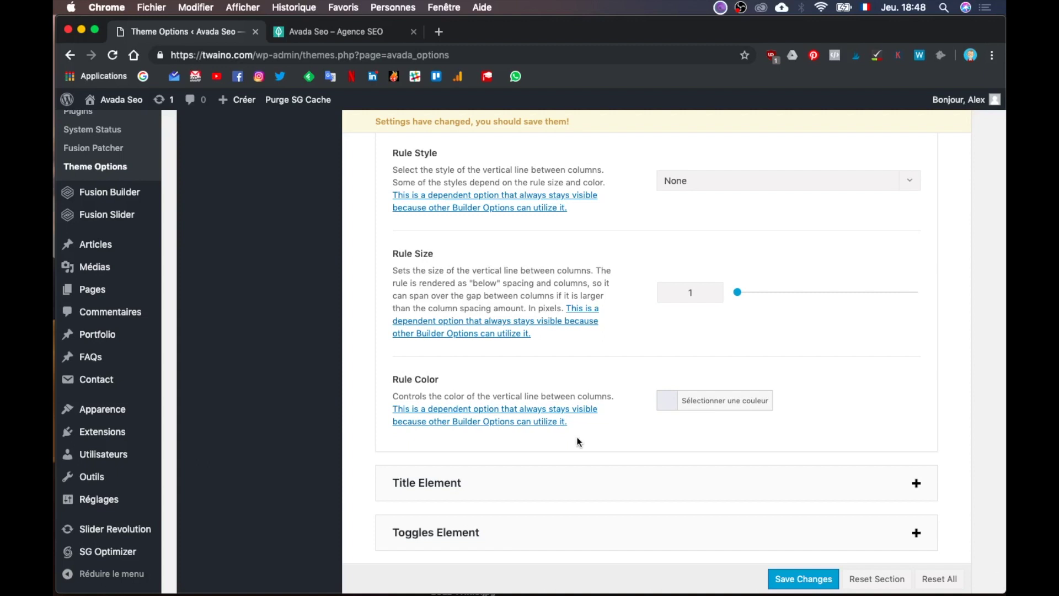
pyautogui.scroll(-3, 577, 442)
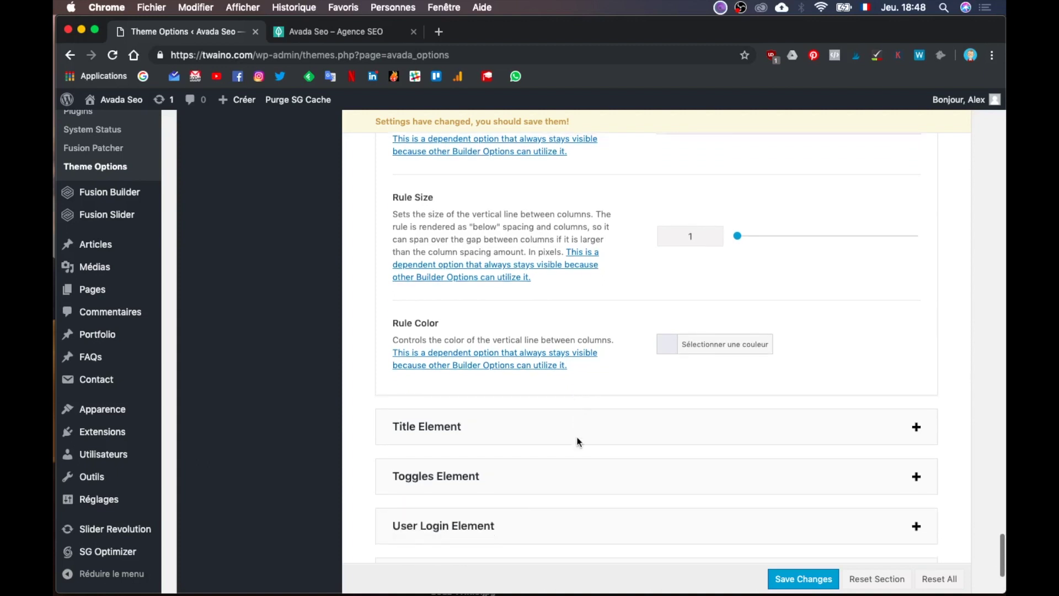
pyautogui.scroll(-10, 588, 414)
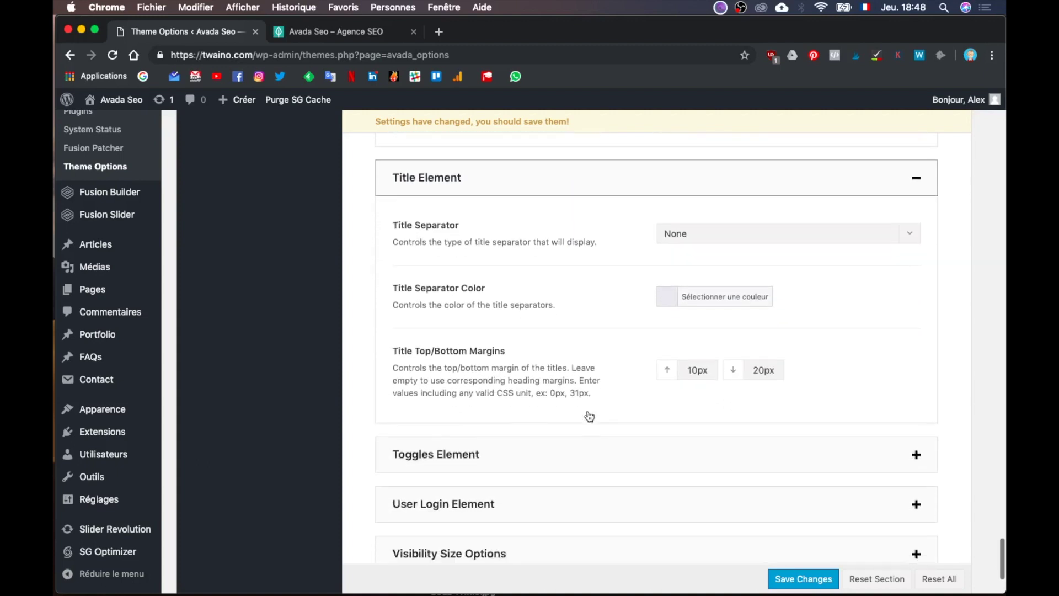
pyautogui.scroll(-1, 587, 411)
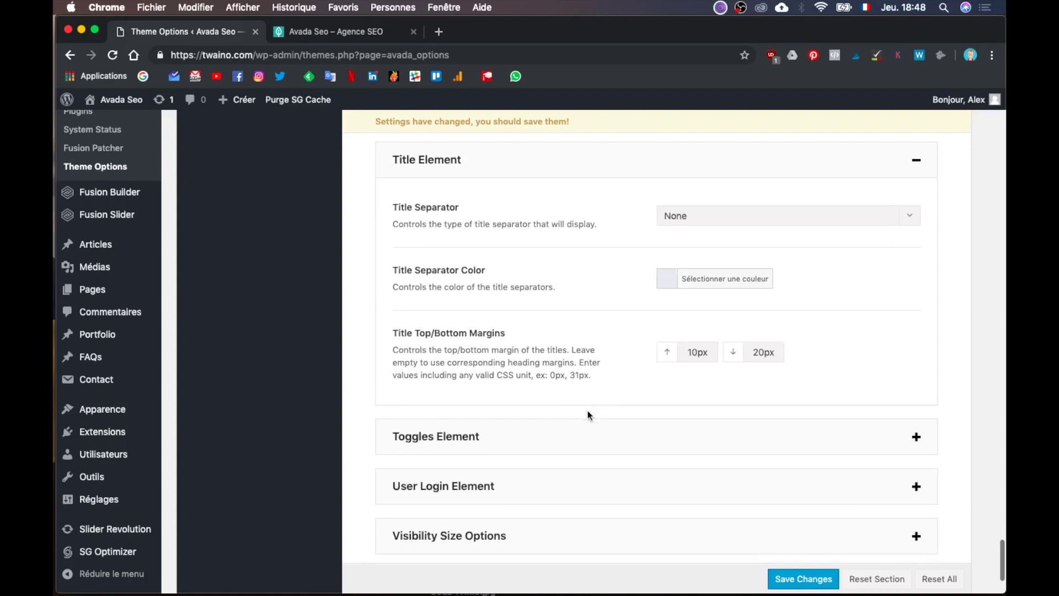
pyautogui.scroll(-5, 587, 414)
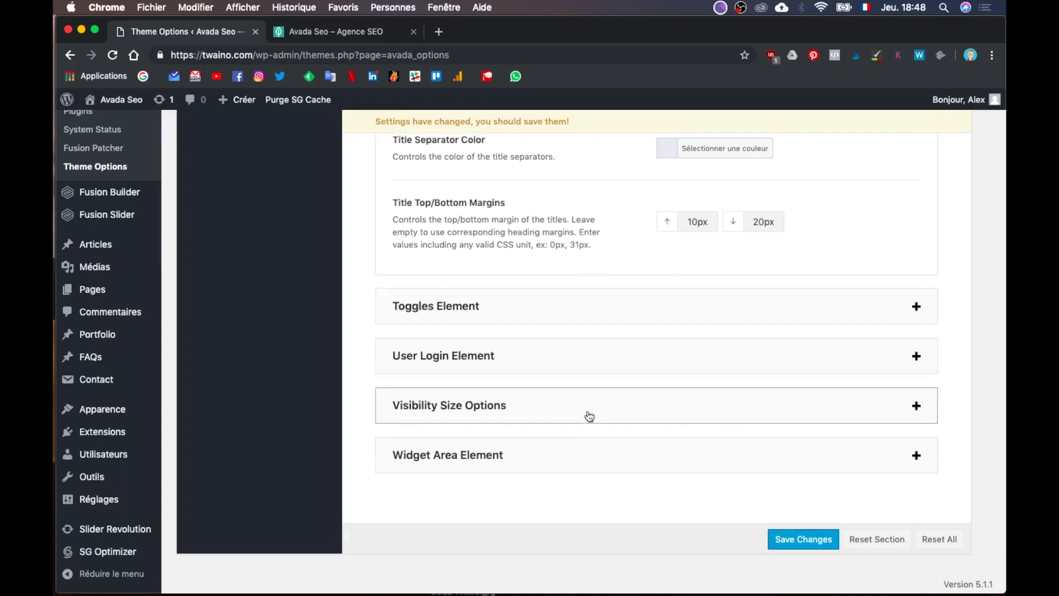
pyautogui.scroll(20, 588, 413)
pyautogui.scroll(9, 587, 410)
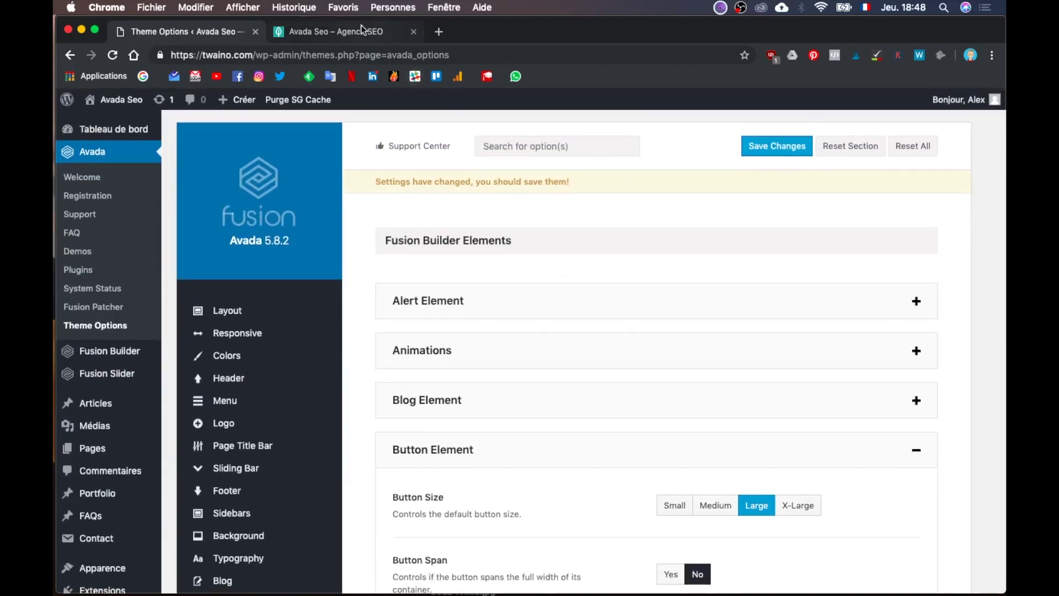
pyautogui.click(361, 25)
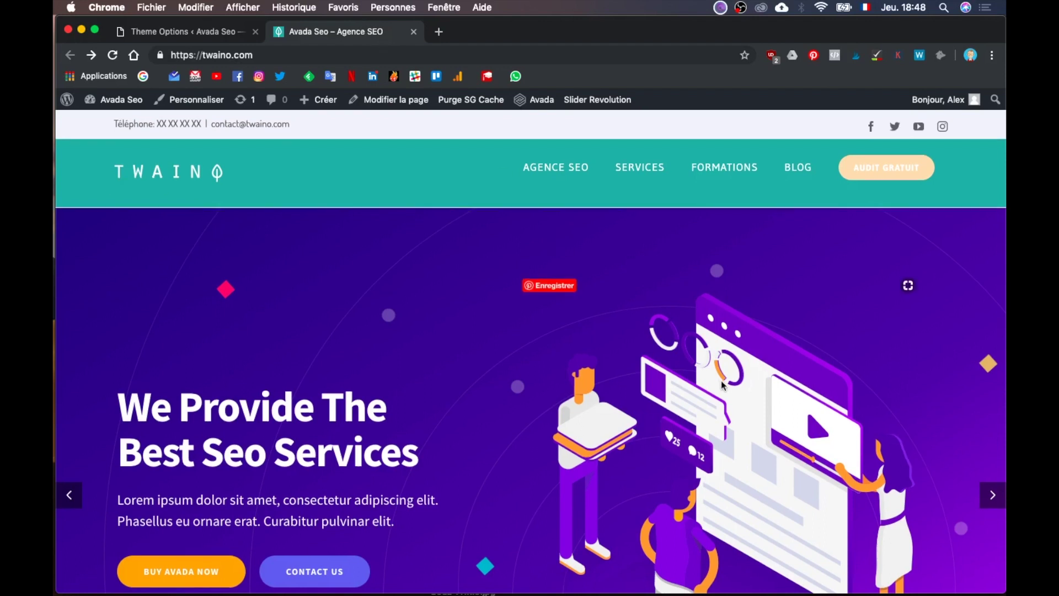
pyautogui.scroll(-1, 721, 379)
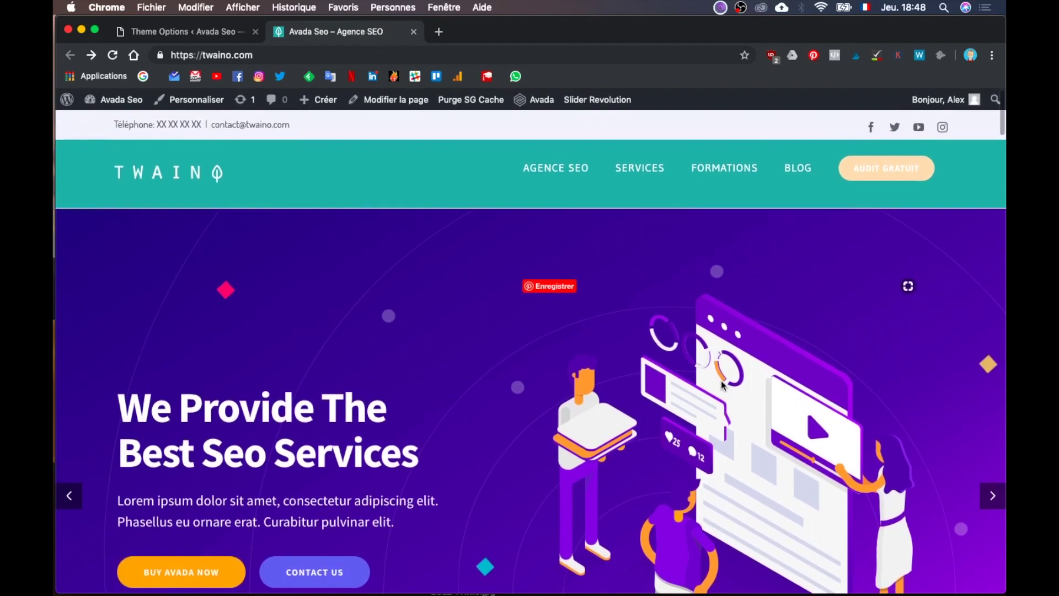
pyautogui.scroll(-5, 722, 384)
pyautogui.scroll(-15, 721, 379)
pyautogui.scroll(20, 721, 379)
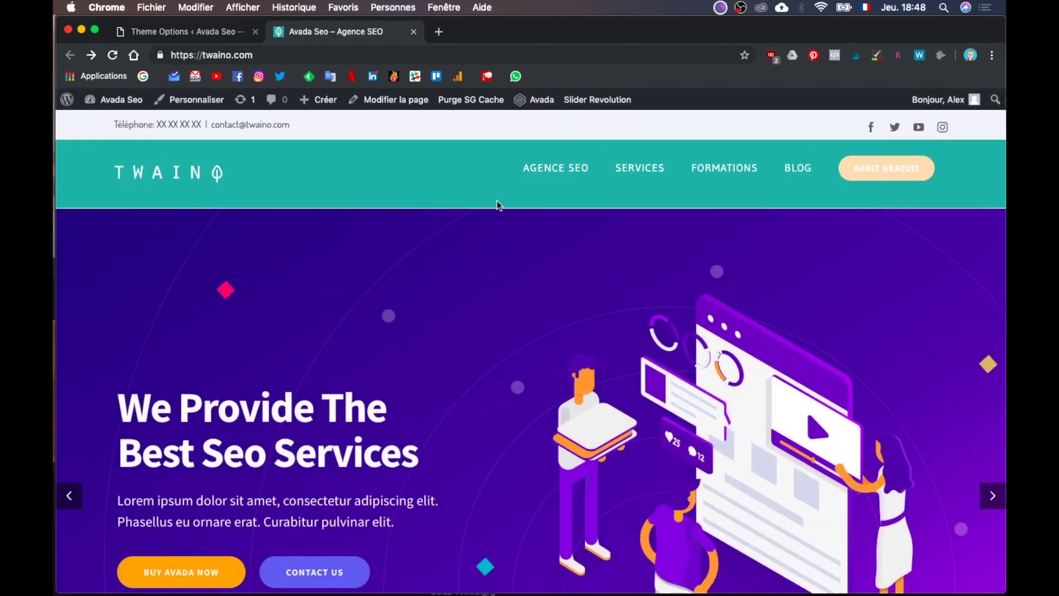
pyautogui.scroll(-2, 697, 402)
pyautogui.scroll(2, 697, 403)
pyautogui.hotkey('ctrl', 'Up')
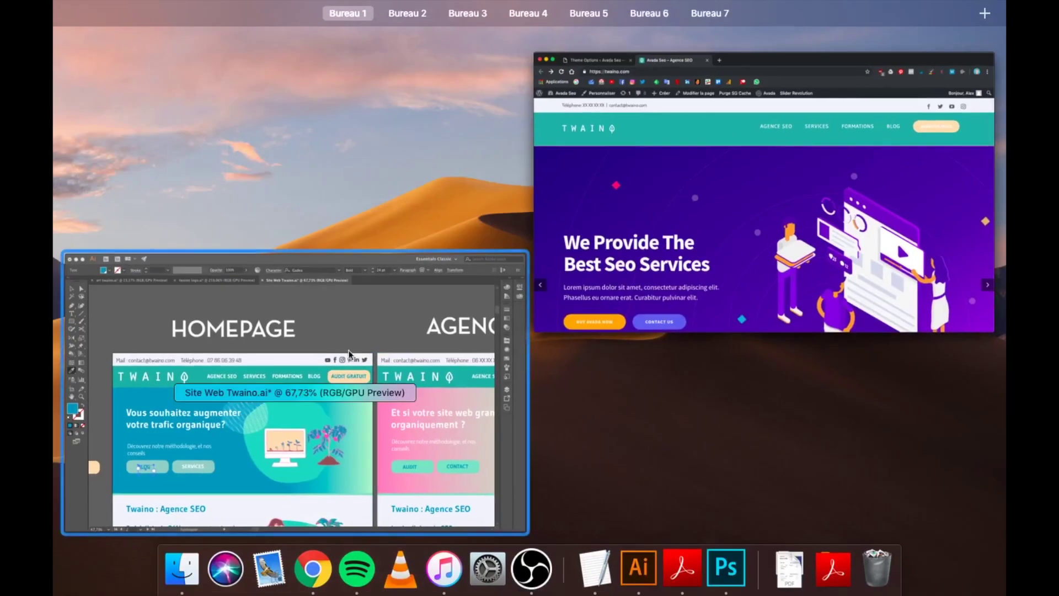
pyautogui.click(333, 316)
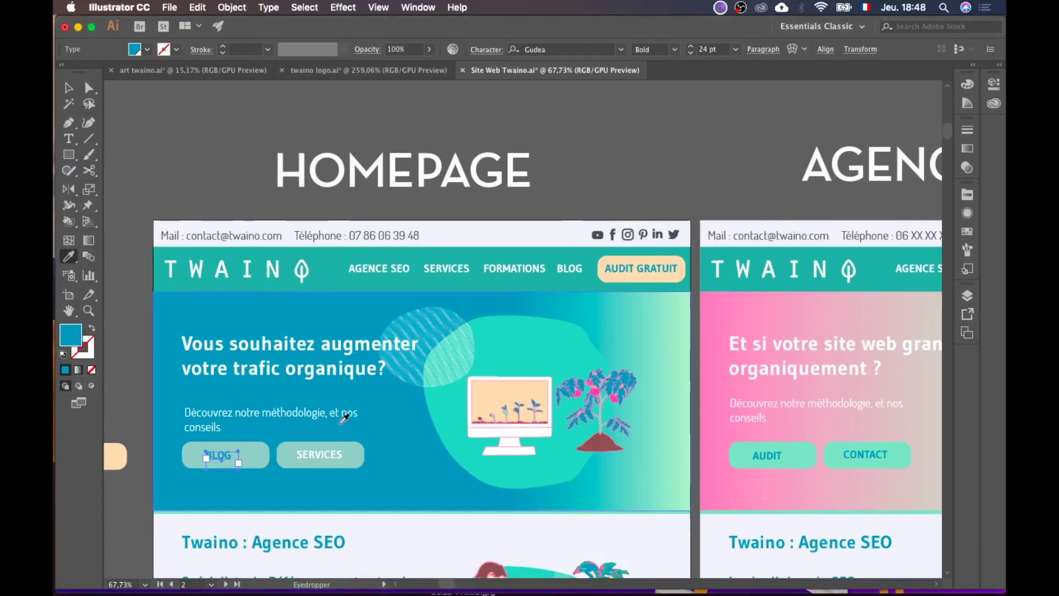
pyautogui.scroll(-2, 507, 346)
pyautogui.hotkey('ctrl', 'Up')
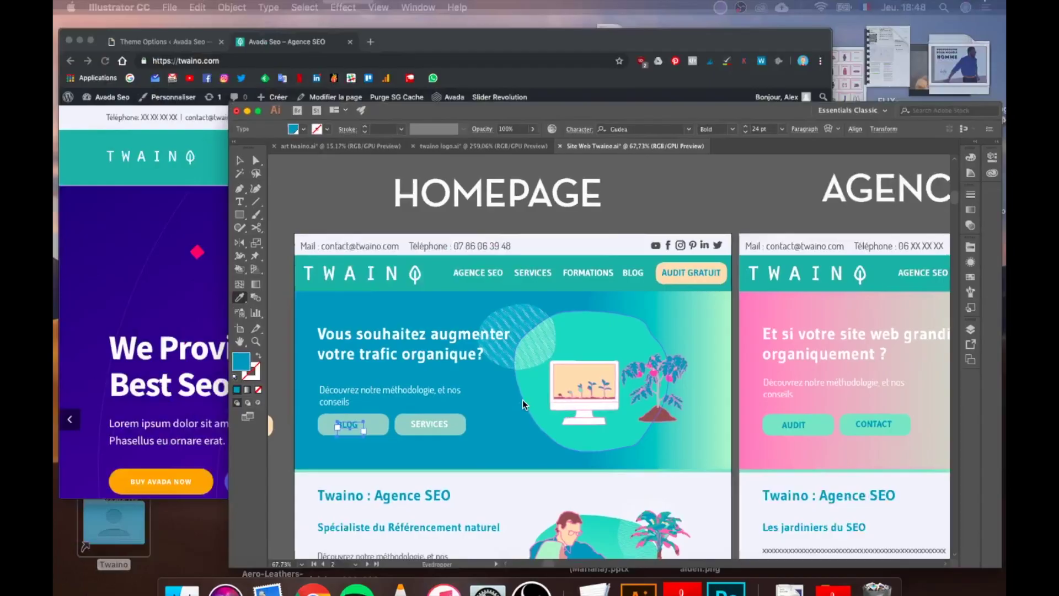
pyautogui.click(475, 271)
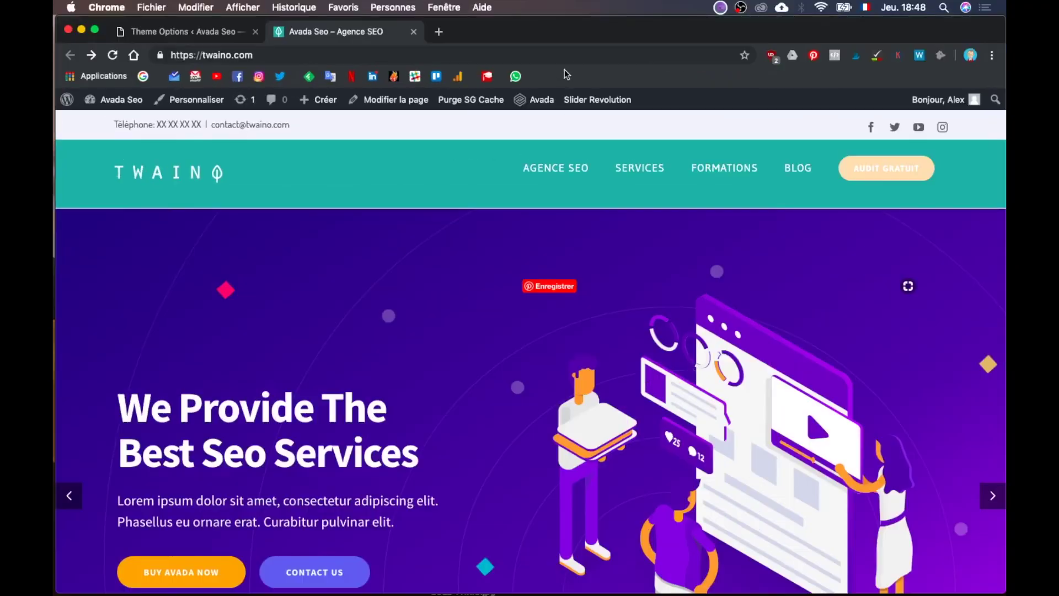
pyautogui.click(985, 495)
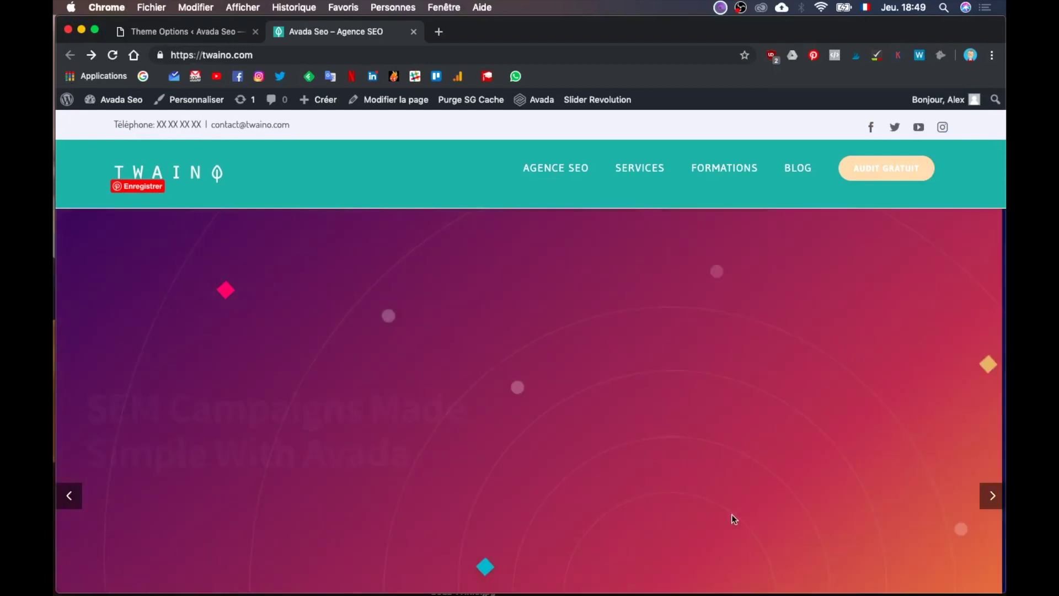
pyautogui.scroll(-3, 733, 511)
pyautogui.scroll(3, 733, 510)
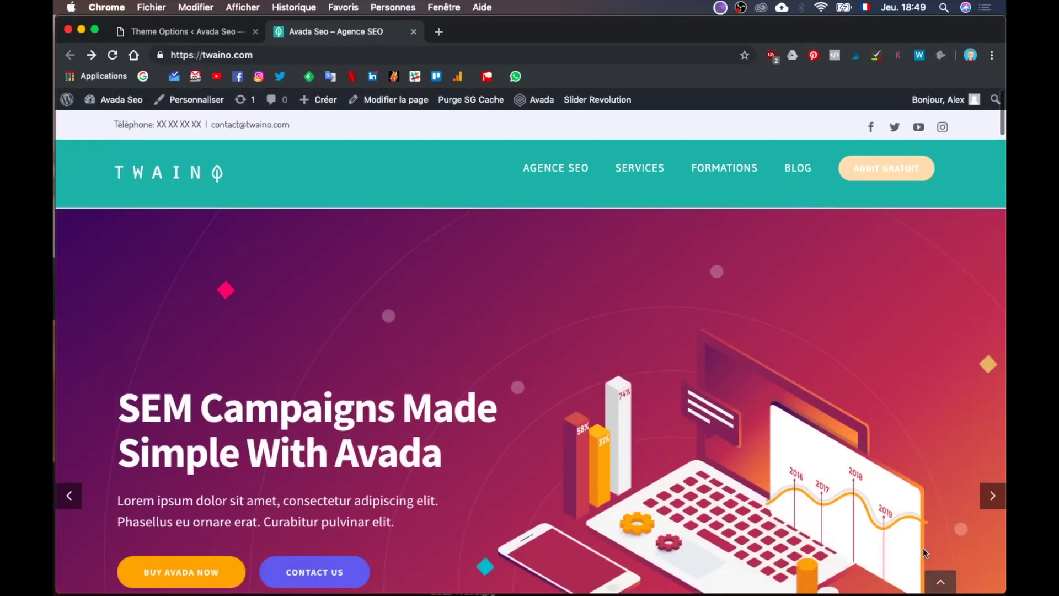
pyautogui.click(981, 502)
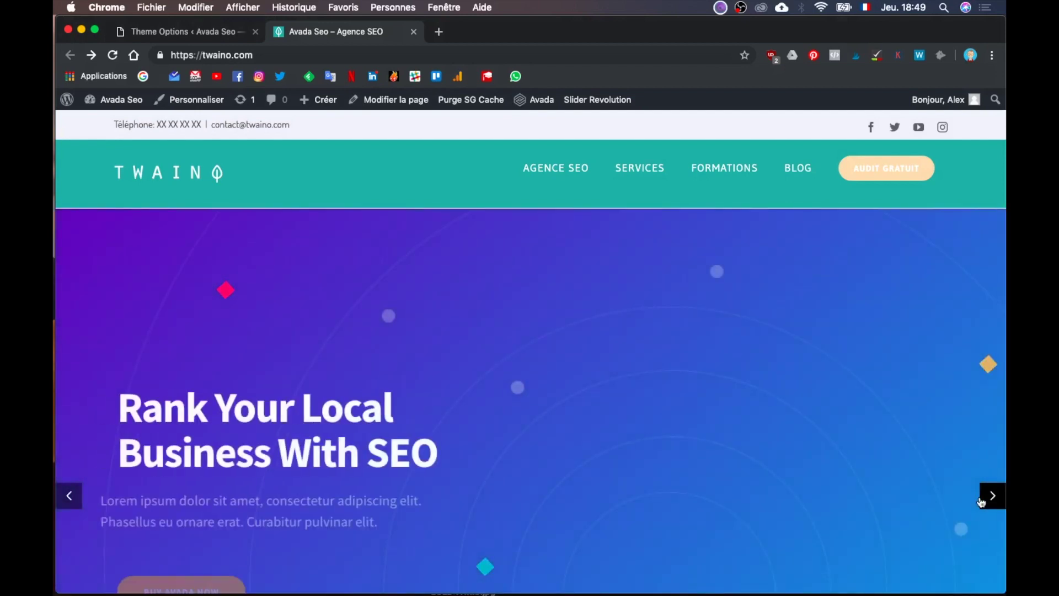
pyautogui.click(211, 36)
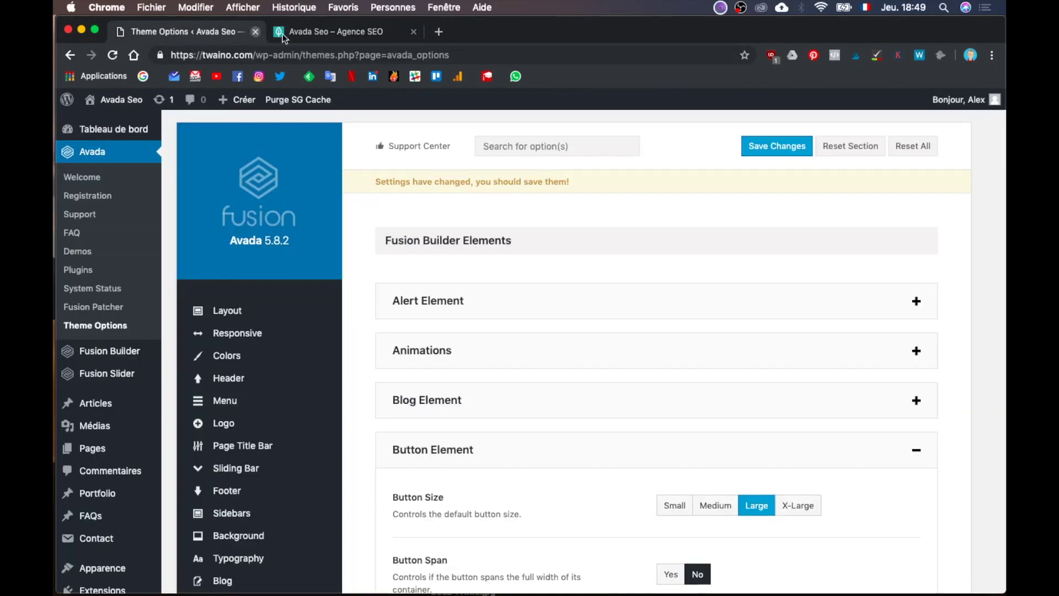
pyautogui.click(326, 35)
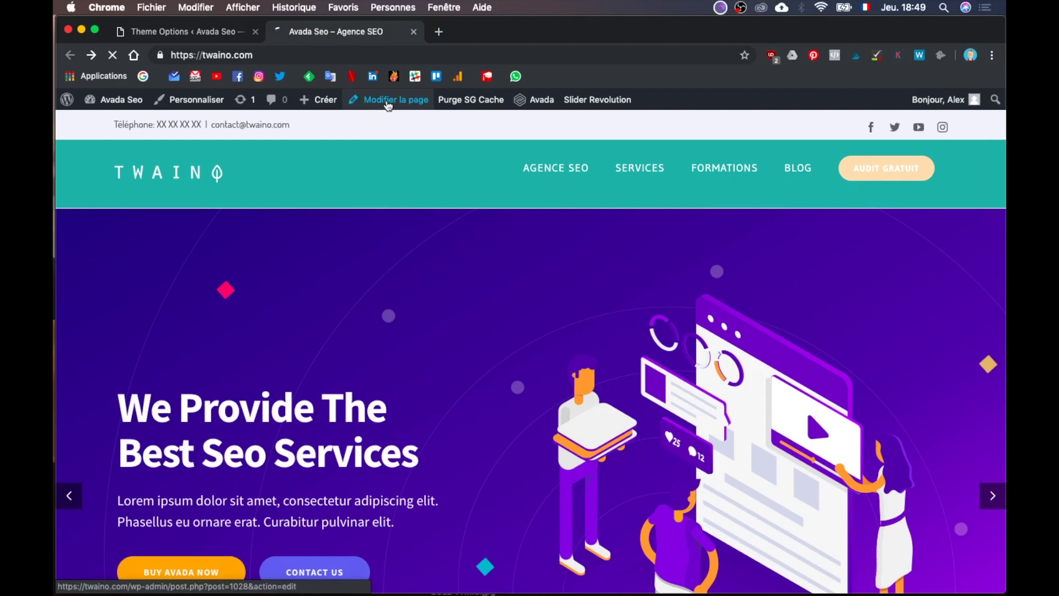
# Step: Close the 'Modifier la page' tab, view the live homepage via 'Aller sur le site', then return to Theme Options
pyautogui.click(214, 32)
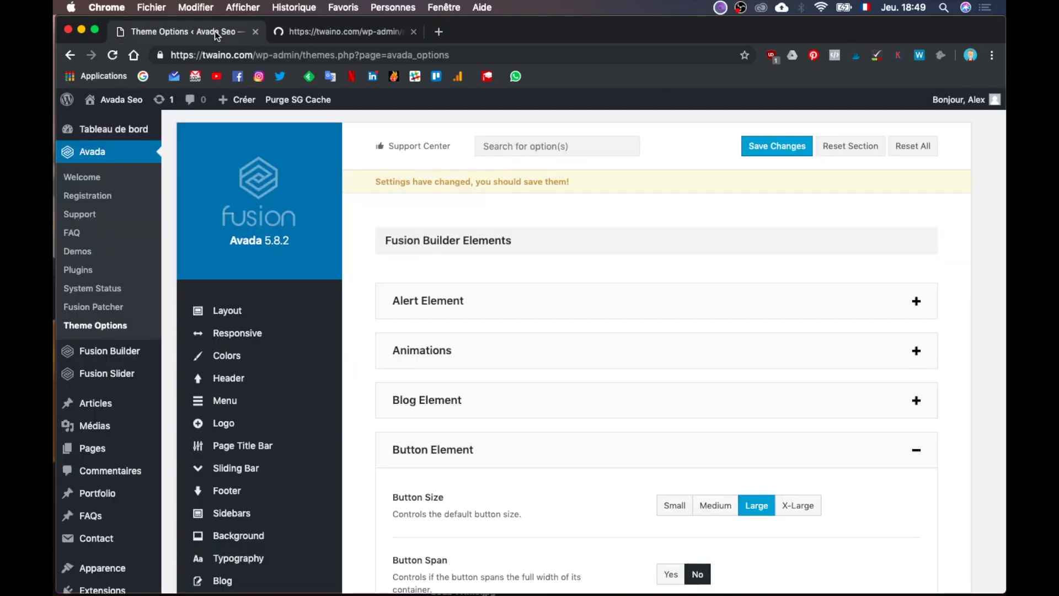
pyautogui.click(309, 35)
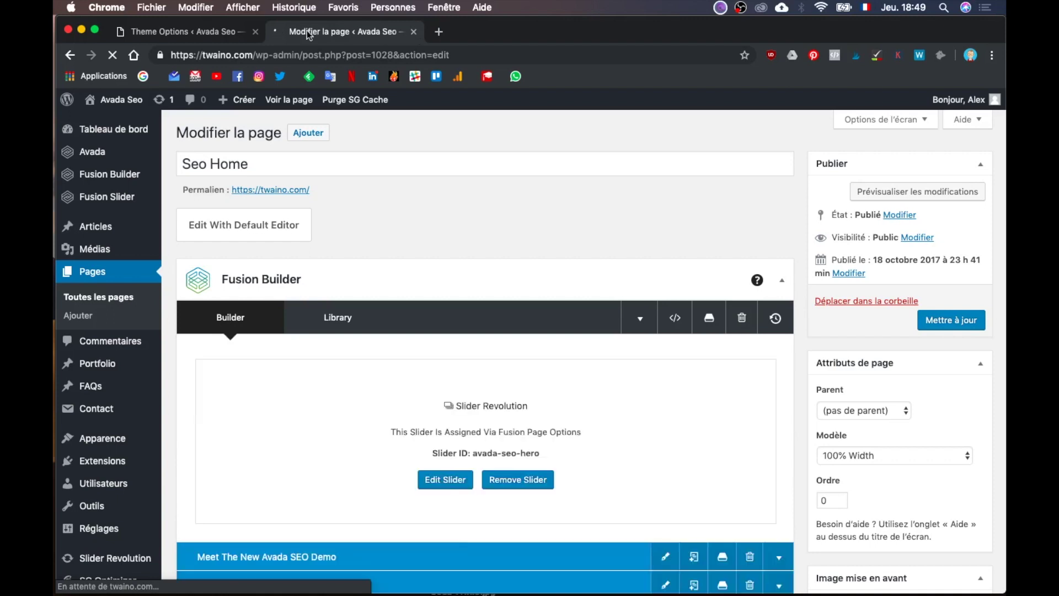
pyautogui.click(413, 31)
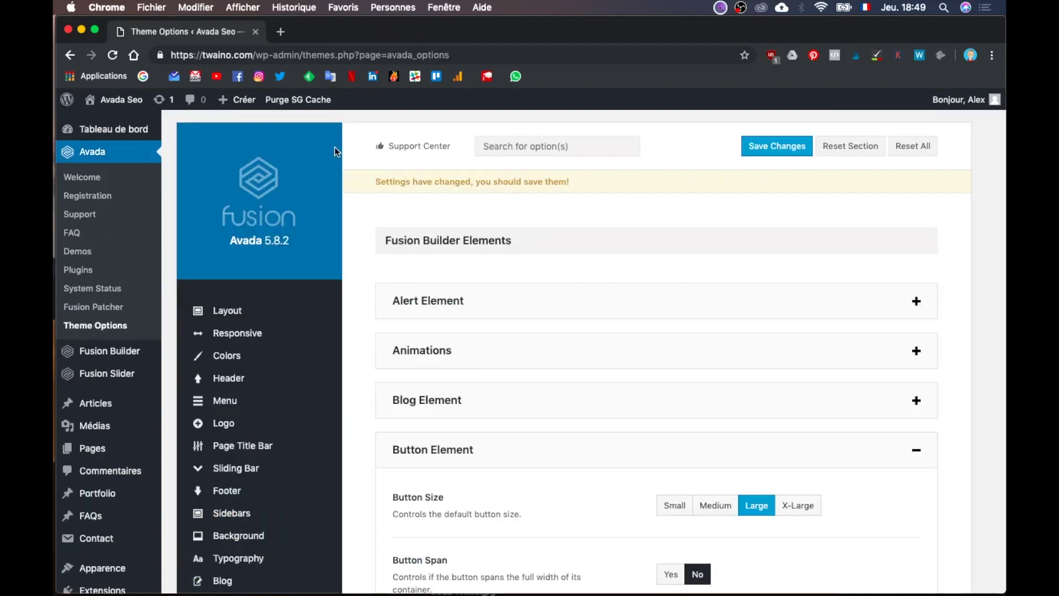
pyautogui.keyDown('super'); pyautogui.click(133, 124); pyautogui.keyUp('super')
pyautogui.click(313, 30)
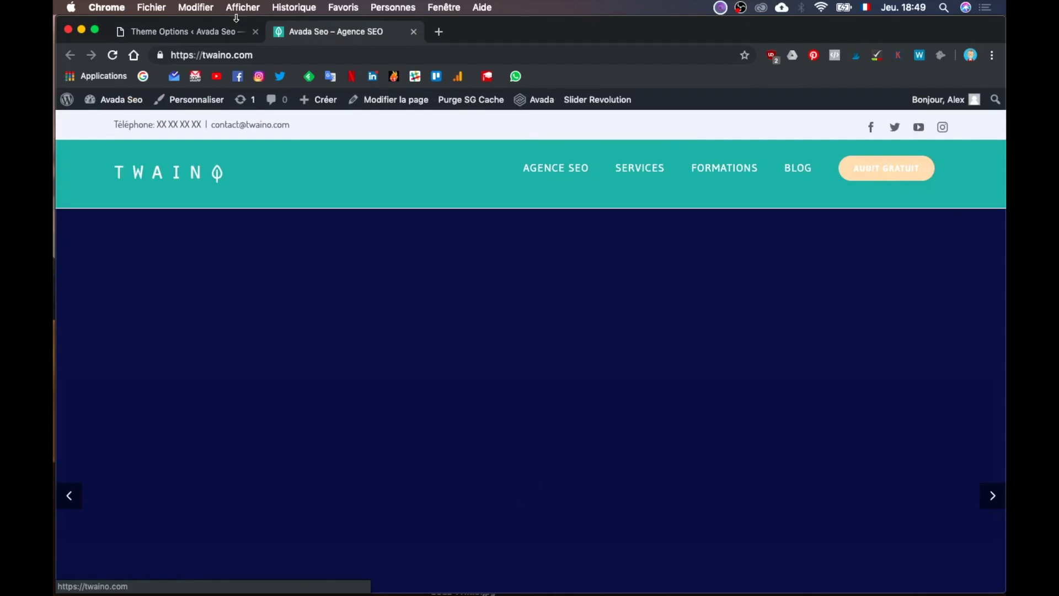
pyautogui.click(194, 34)
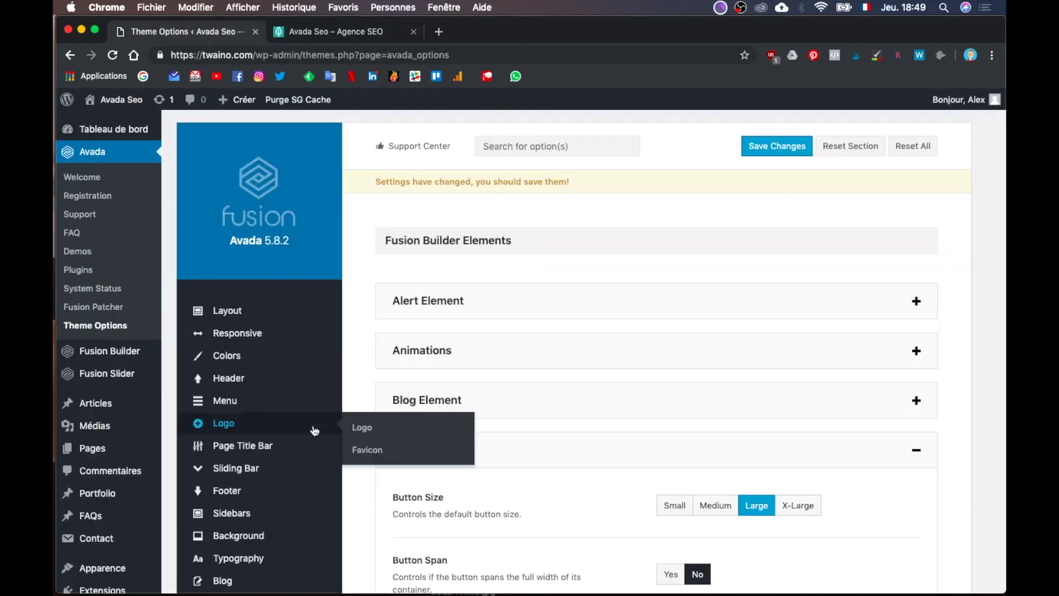
# Step: Open Menu > Mobile Menu and scroll through its options
pyautogui.moveTo(286, 398)
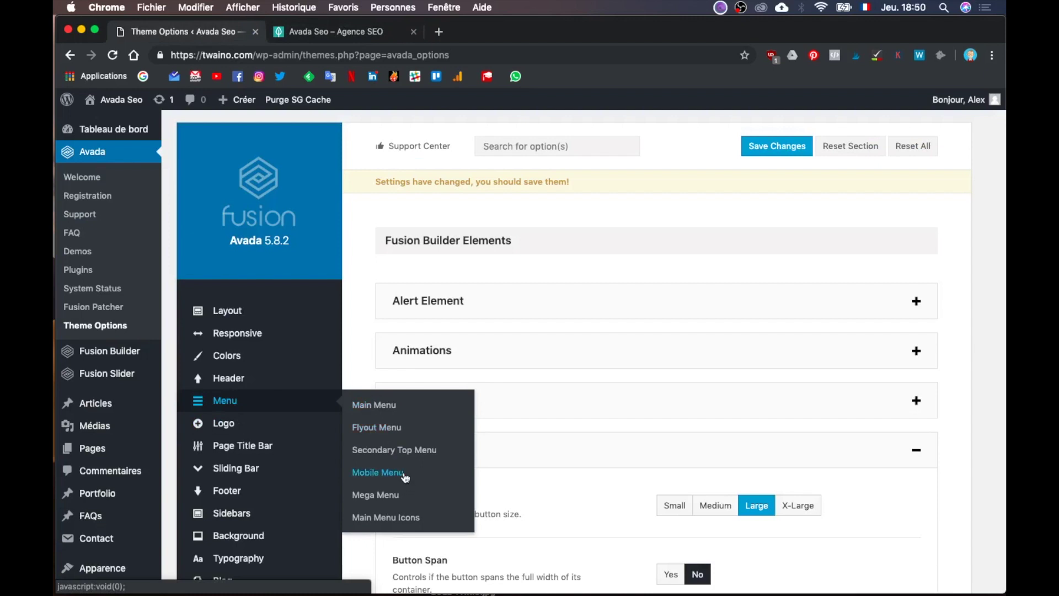
pyautogui.click(405, 475)
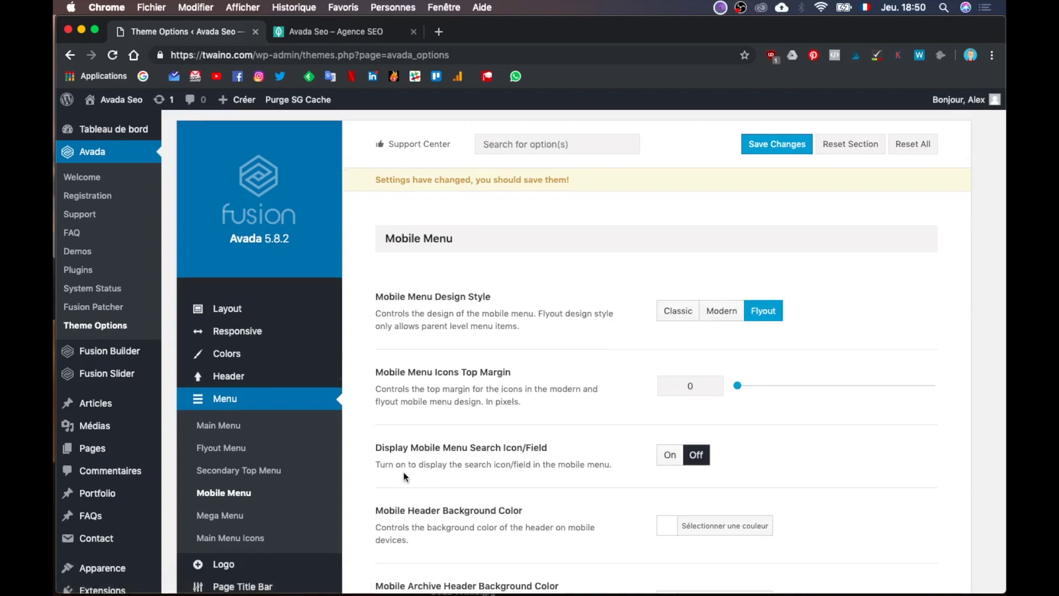
pyautogui.scroll(-5, 403, 471)
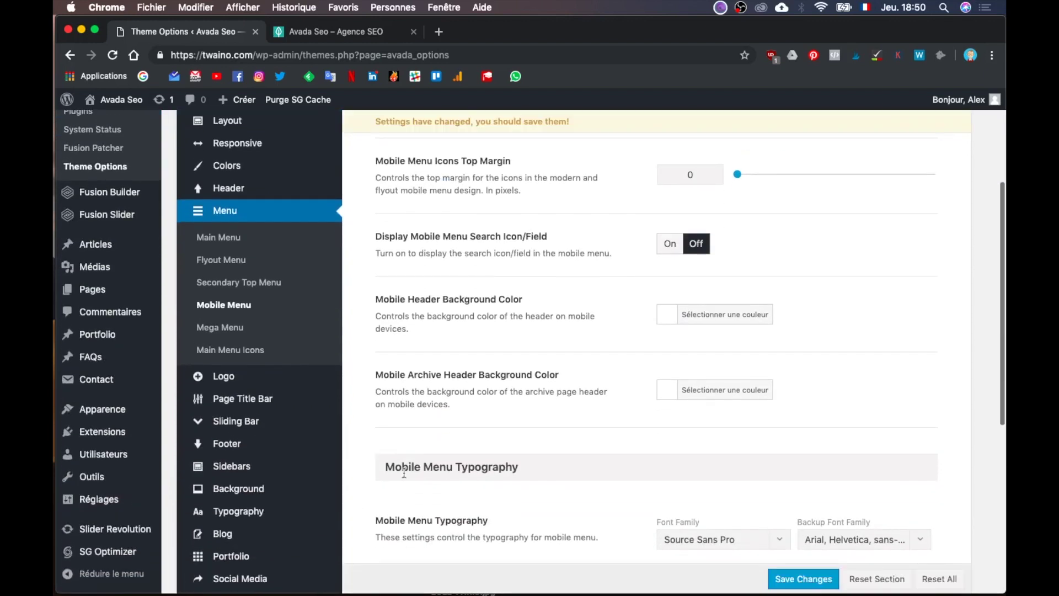
pyautogui.scroll(-4, 404, 472)
pyautogui.scroll(-4, 403, 472)
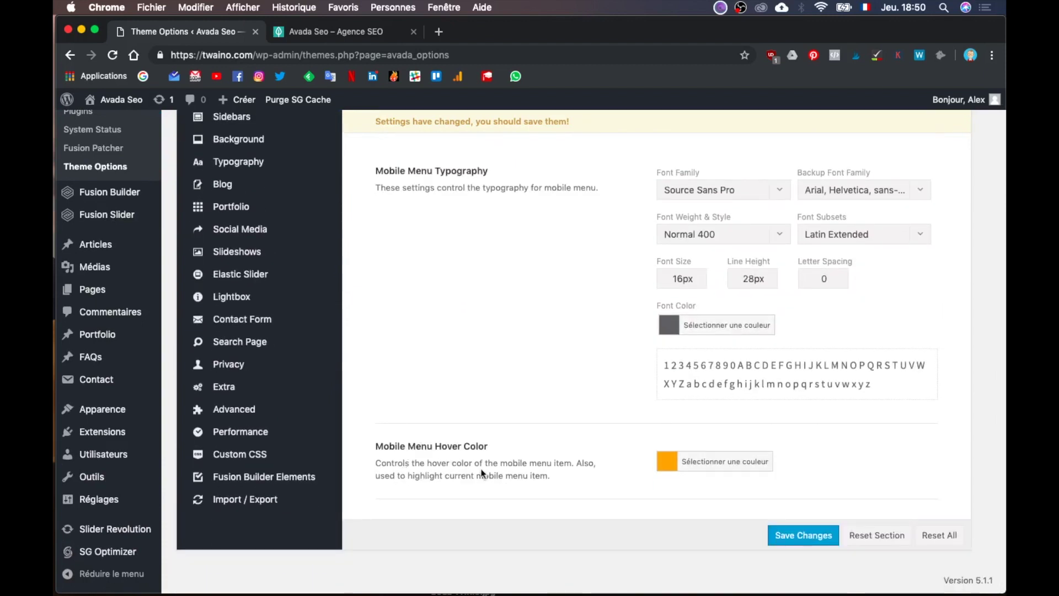
pyautogui.scroll(15, 481, 473)
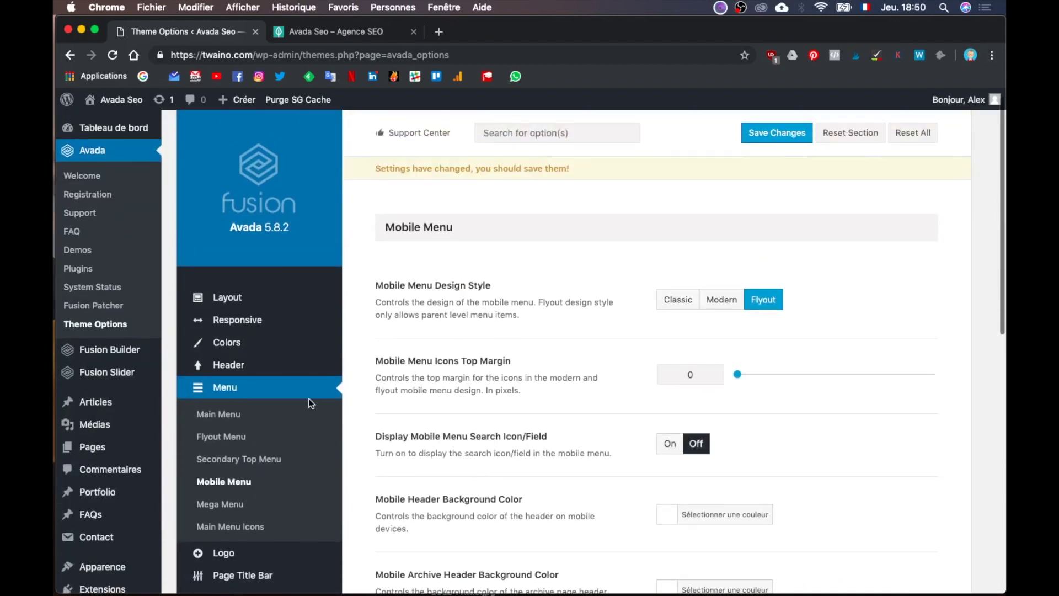
# Step: Open Menu > Main Menu and scroll down to Main Menu Font Hover/Active Color
pyautogui.click(228, 415)
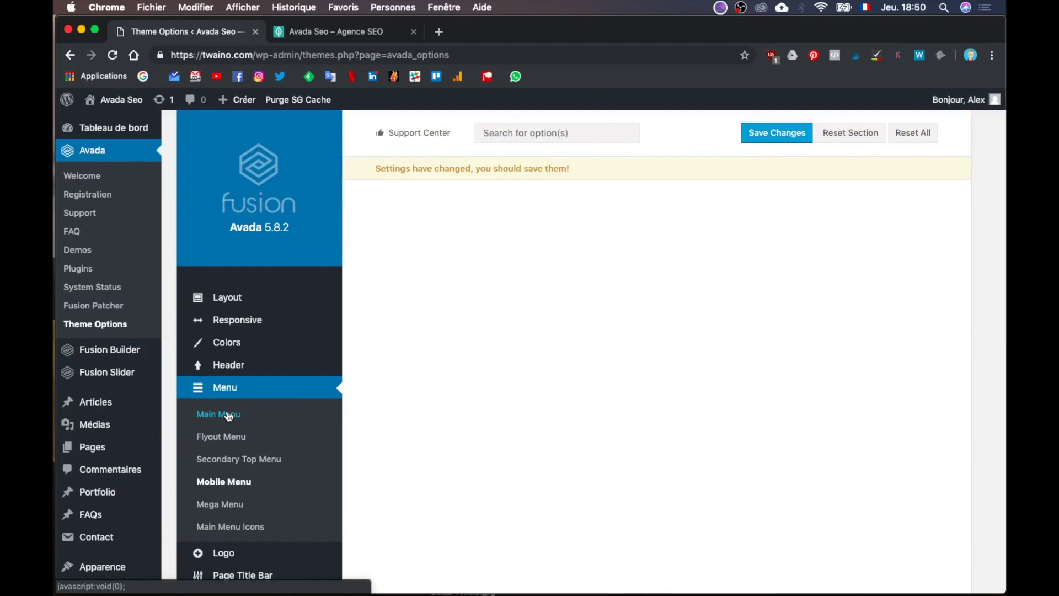
pyautogui.scroll(-2, 378, 460)
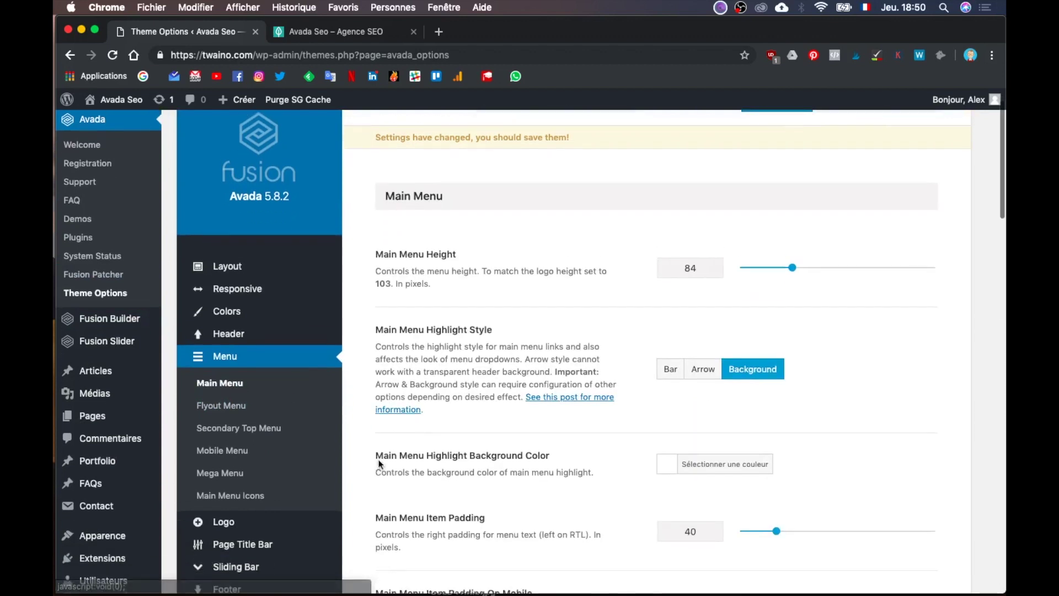
pyautogui.scroll(-6, 378, 460)
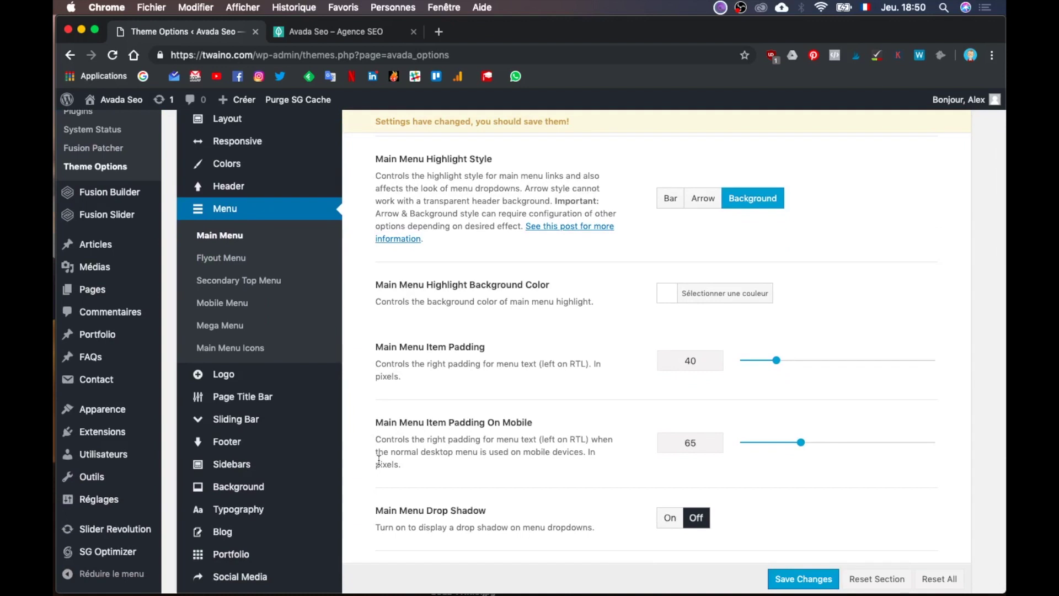
pyautogui.scroll(-8, 378, 460)
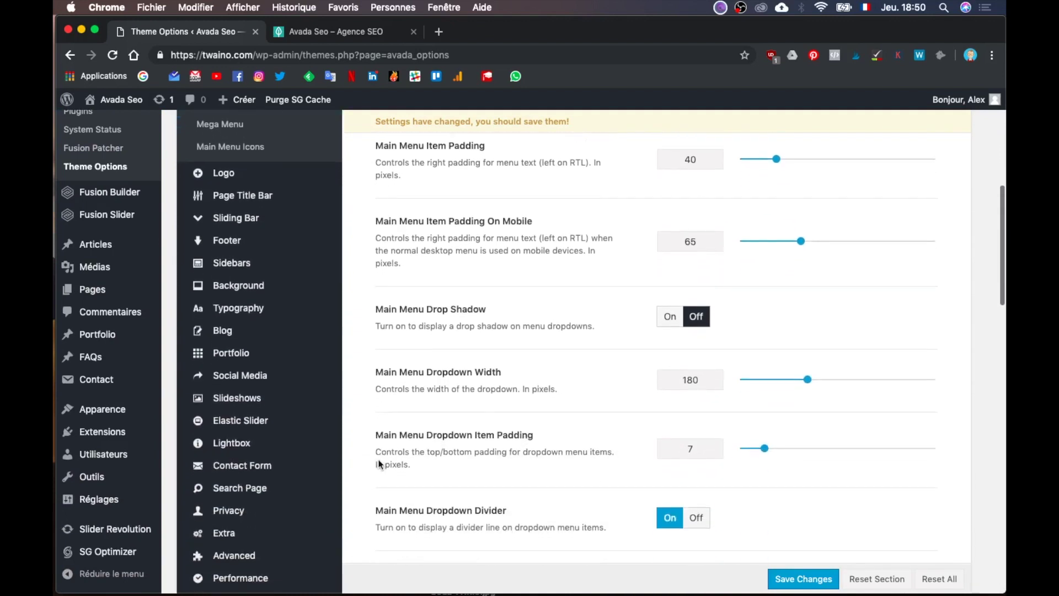
pyautogui.scroll(-10, 378, 464)
pyautogui.scroll(-9, 379, 460)
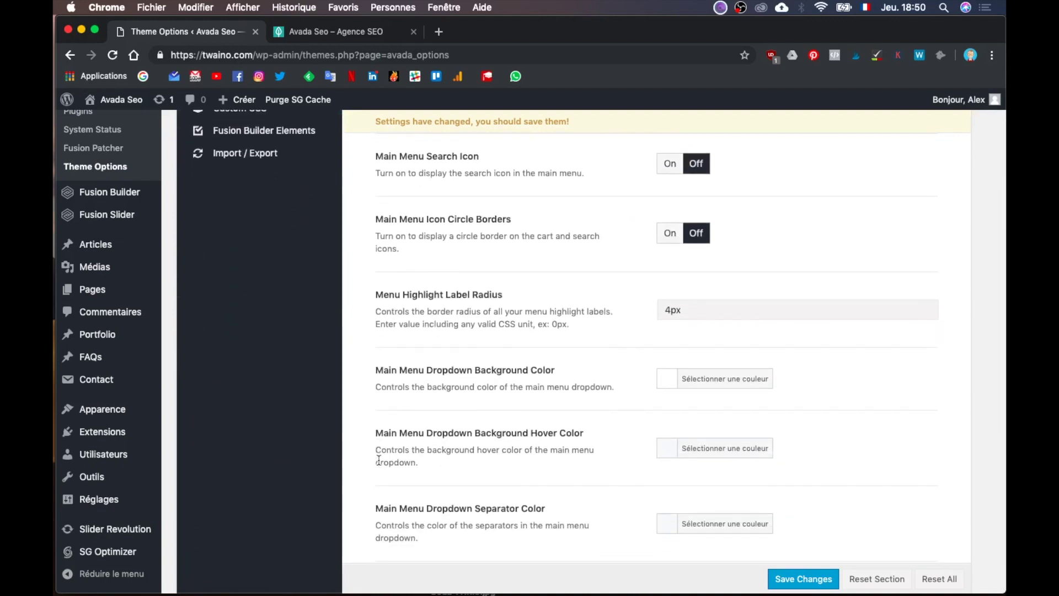
pyautogui.scroll(-4, 379, 460)
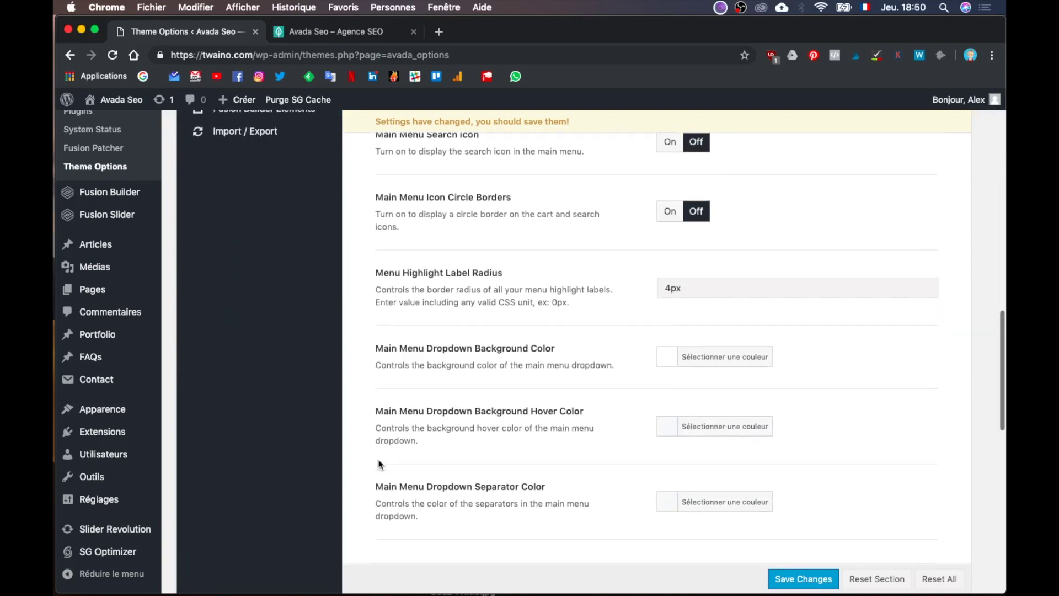
pyautogui.scroll(-16, 378, 460)
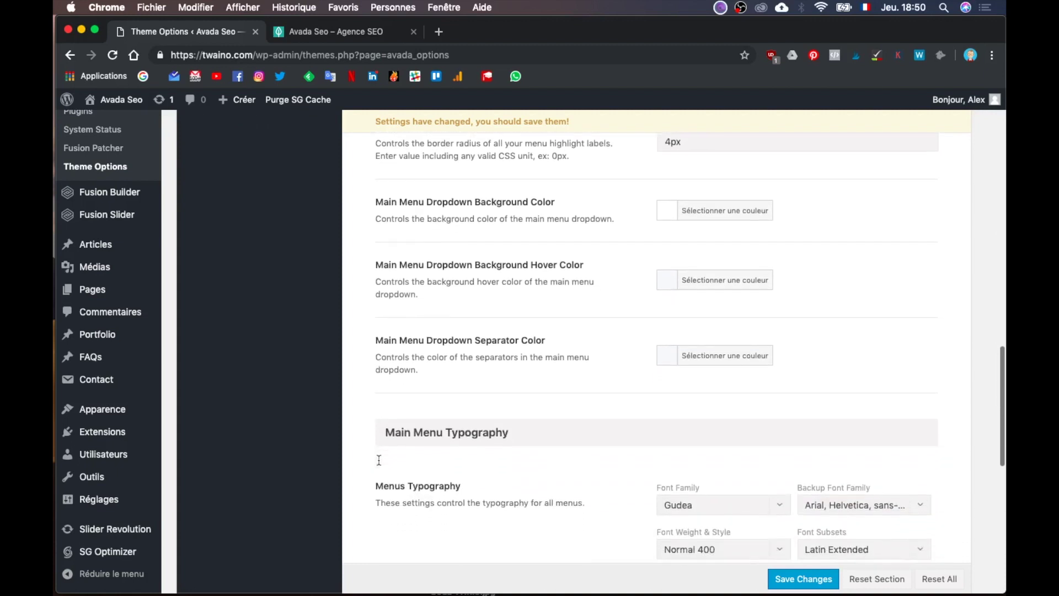
pyautogui.scroll(-1, 378, 460)
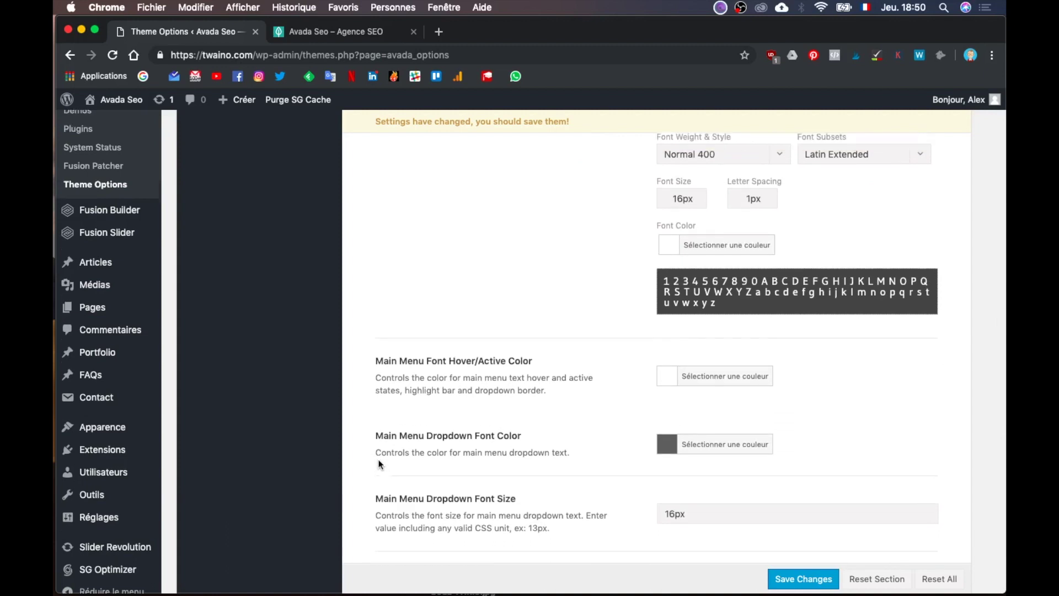
pyautogui.scroll(5, 379, 463)
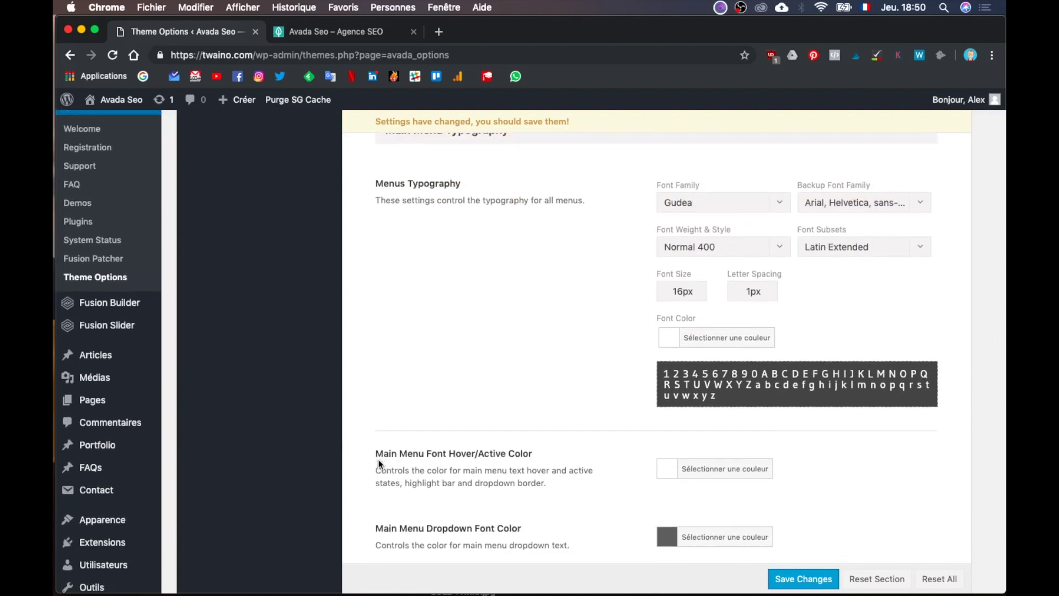
pyautogui.scroll(1, 379, 464)
pyautogui.scroll(-1, 379, 461)
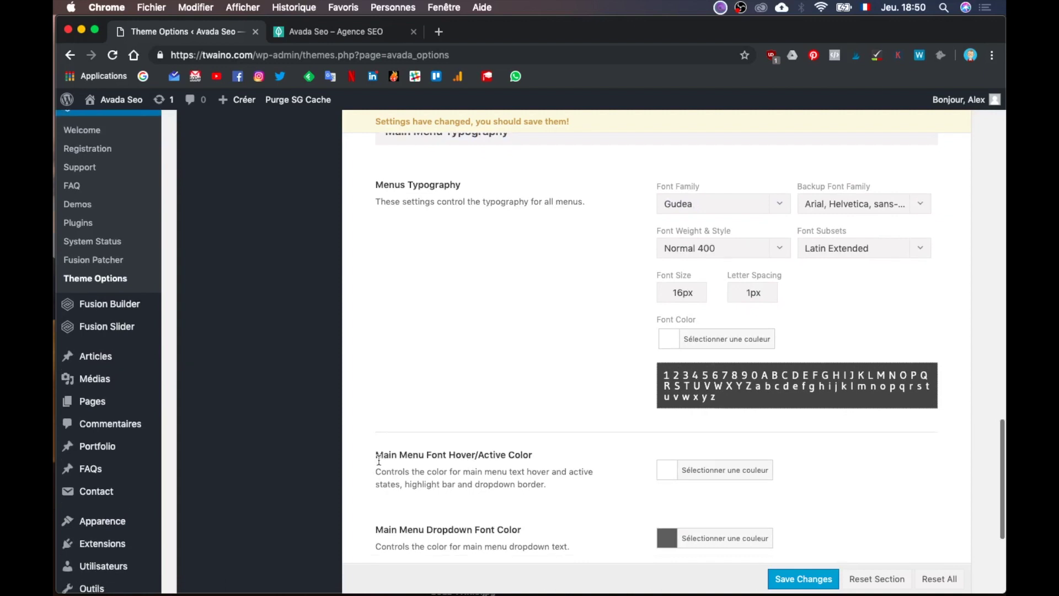
pyautogui.scroll(-5, 378, 460)
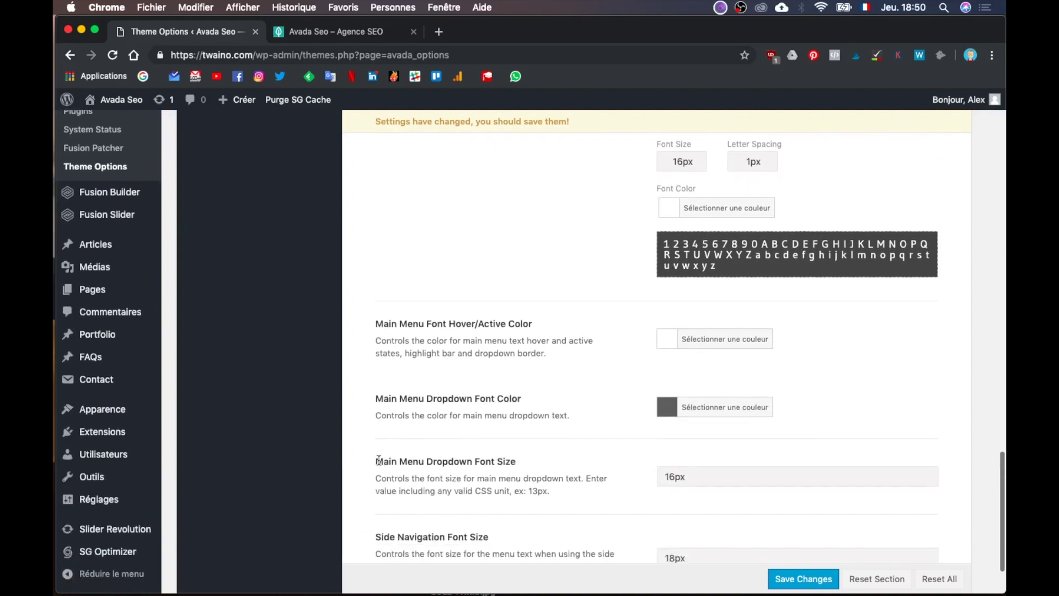
pyautogui.scroll(-3, 379, 460)
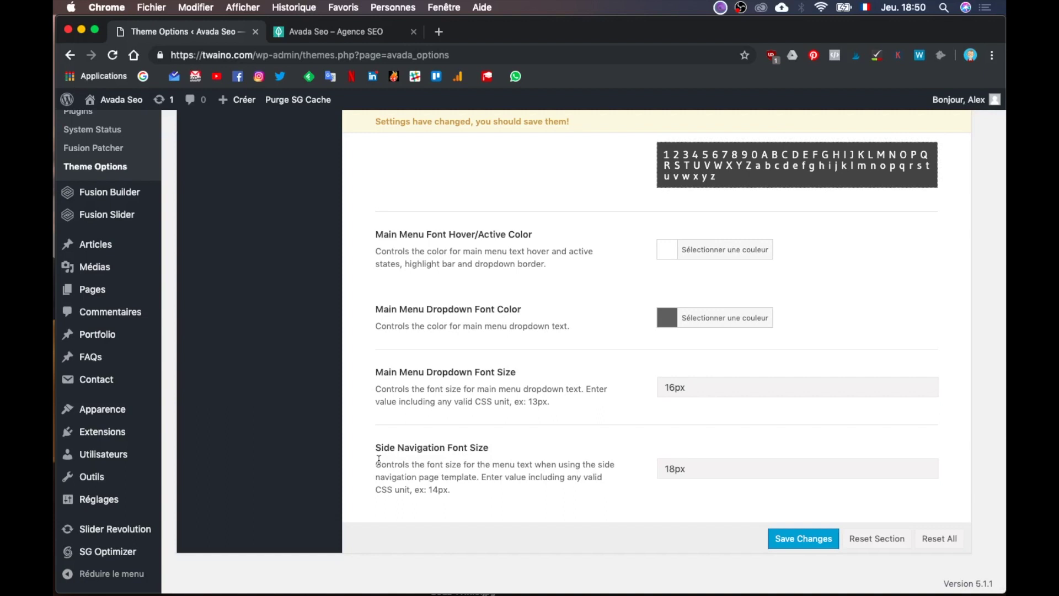
# Step: Change the Main Menu Font Hover/Active Color from #ffffff to teal #56aea4
pyautogui.click(700, 254)
pyautogui.tripleClick(693, 260)
pyautogui.write('#56aea4')
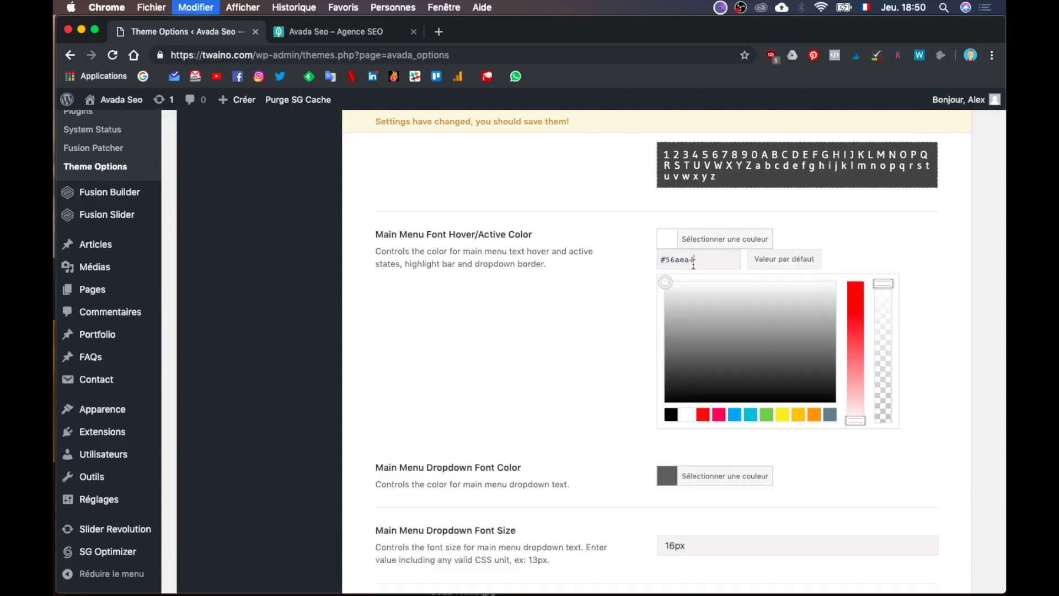
pyautogui.click(616, 397)
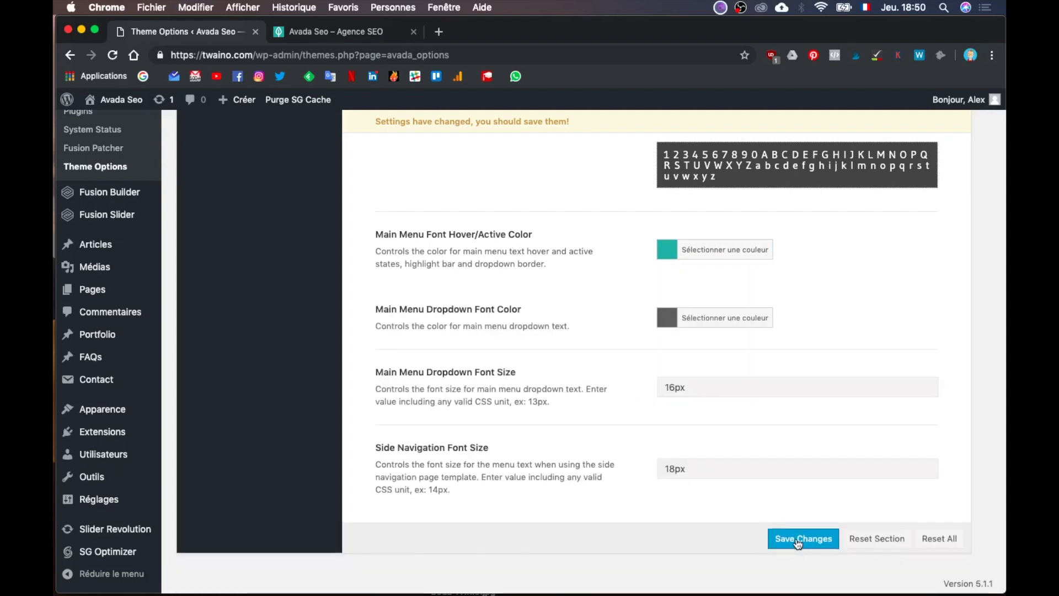
# Step: Save the theme options and reload the live Twaino homepage
pyautogui.click(798, 540)
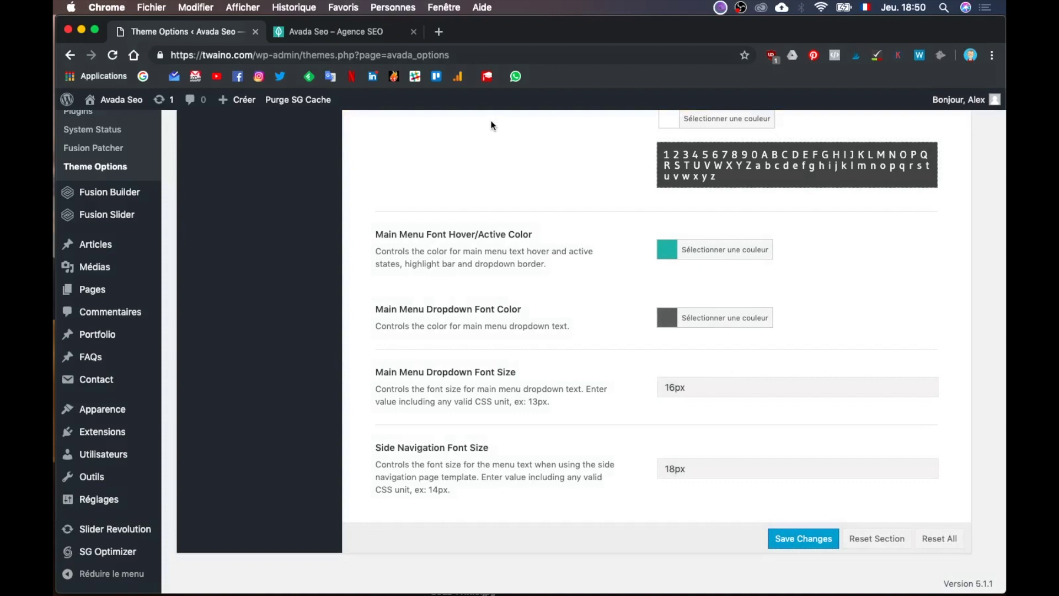
pyautogui.click(339, 36)
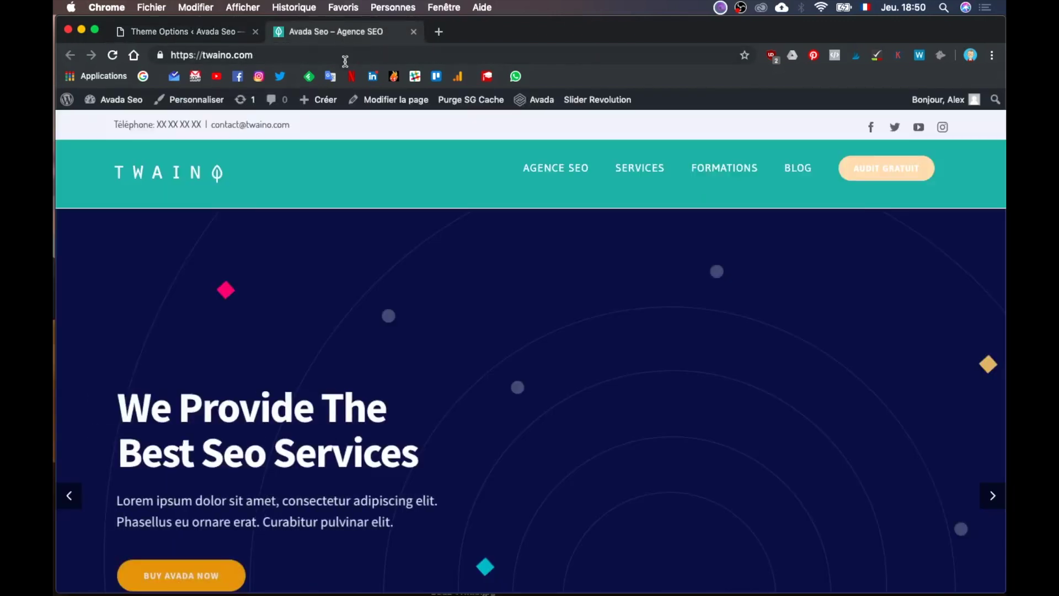
pyautogui.press('super+r')
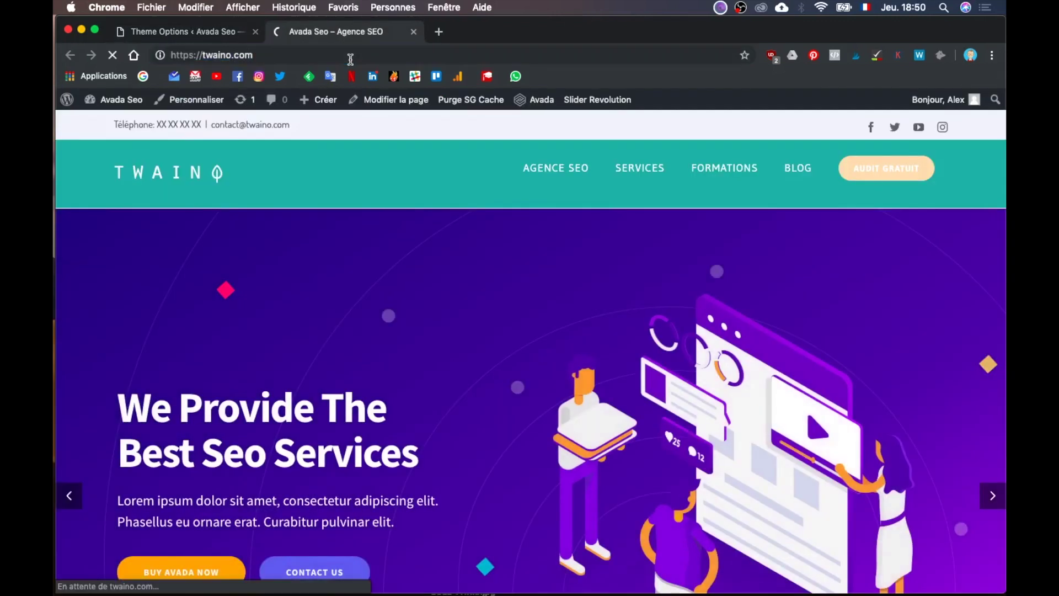
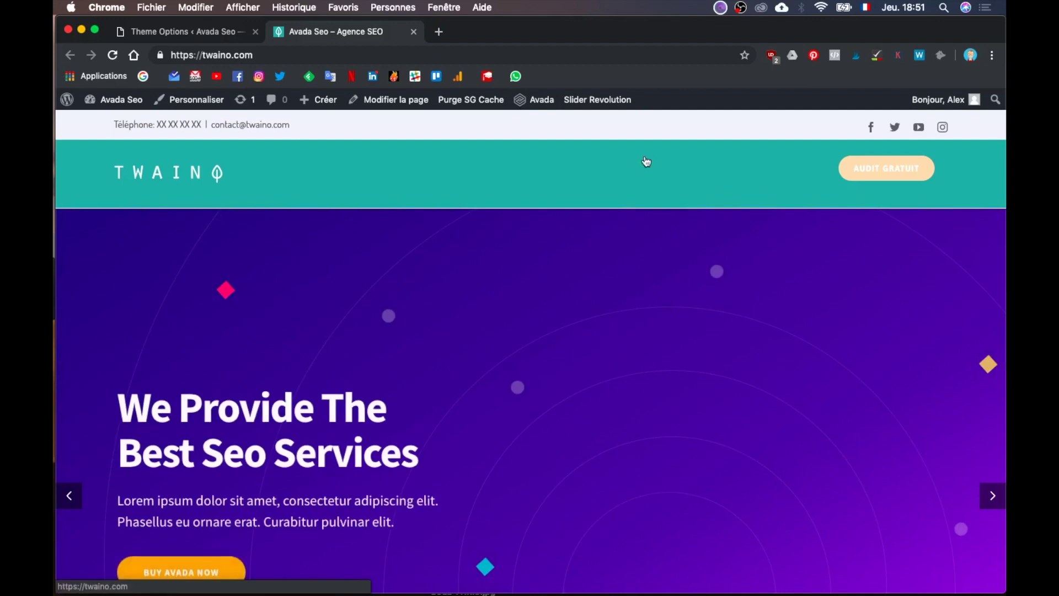
# Step: In Theme Options, set Main Menu Font Hover/Active Color to the white swatch
pyautogui.scroll(-2, 610, 318)
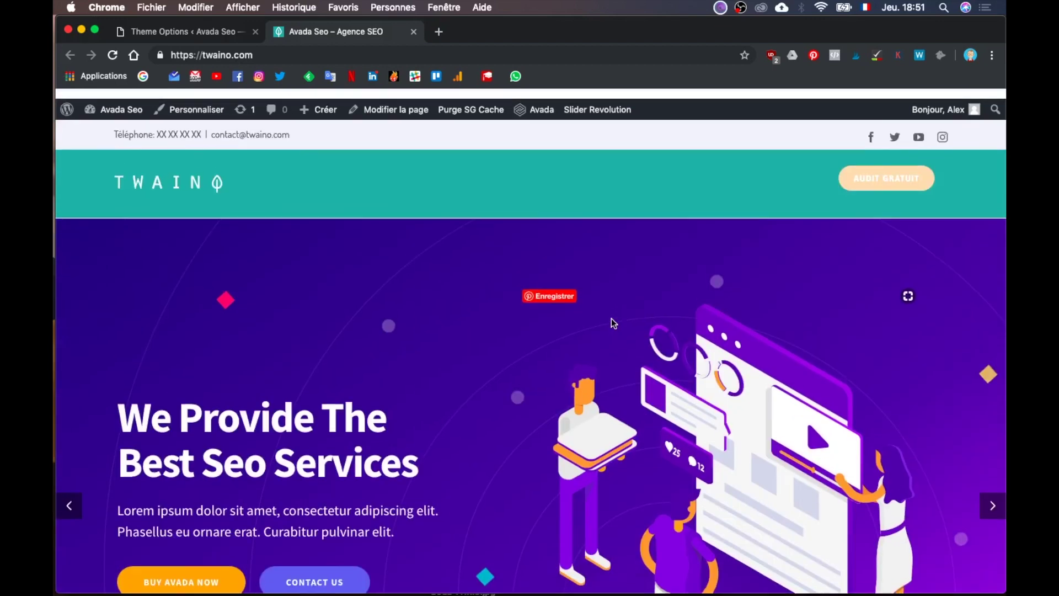
pyautogui.scroll(2, 611, 193)
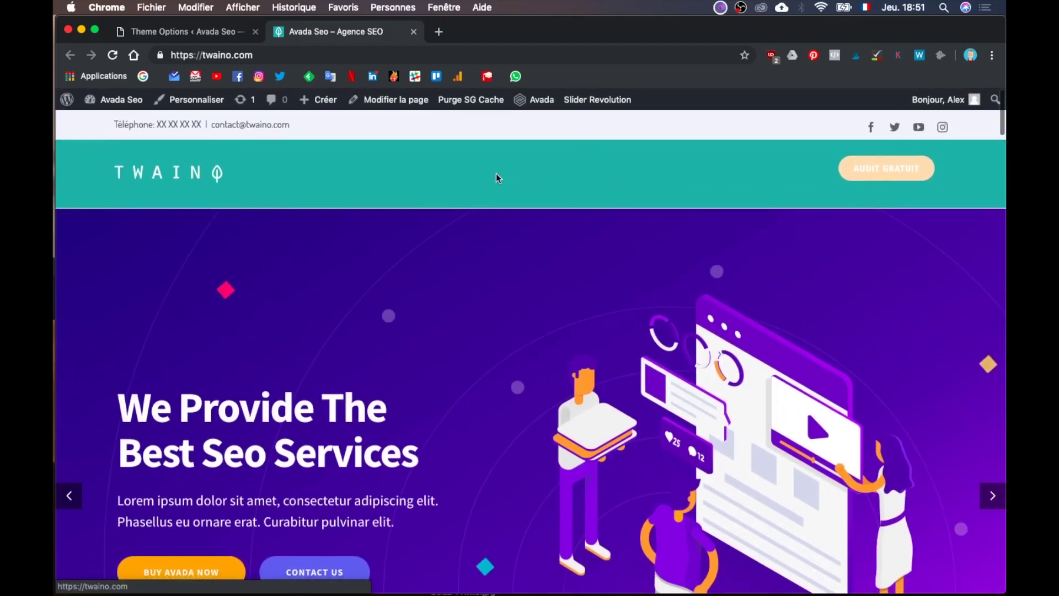
pyautogui.click(201, 36)
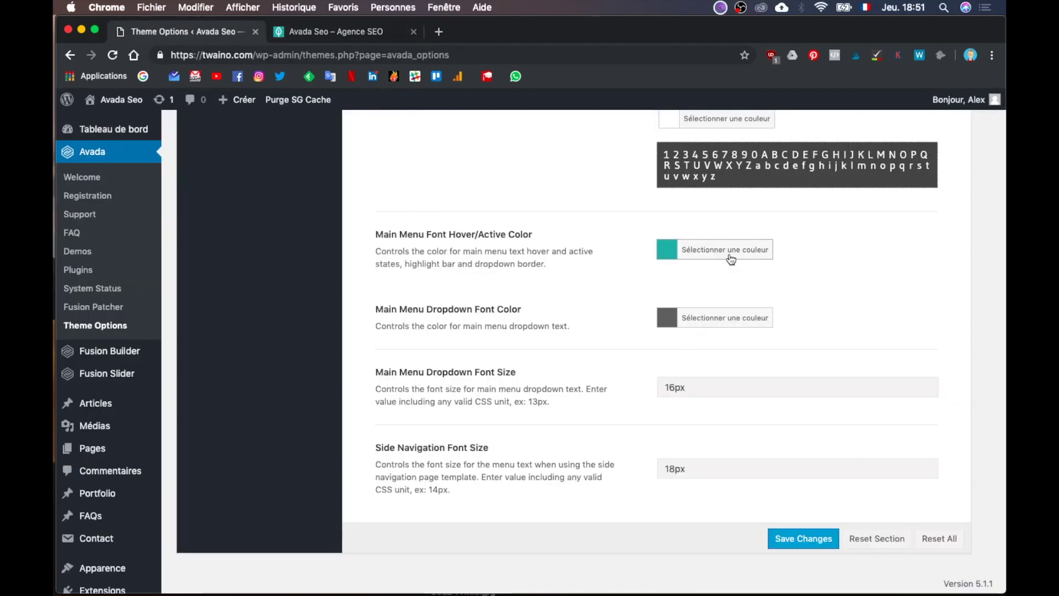
pyautogui.click(717, 251)
pyautogui.click(686, 417)
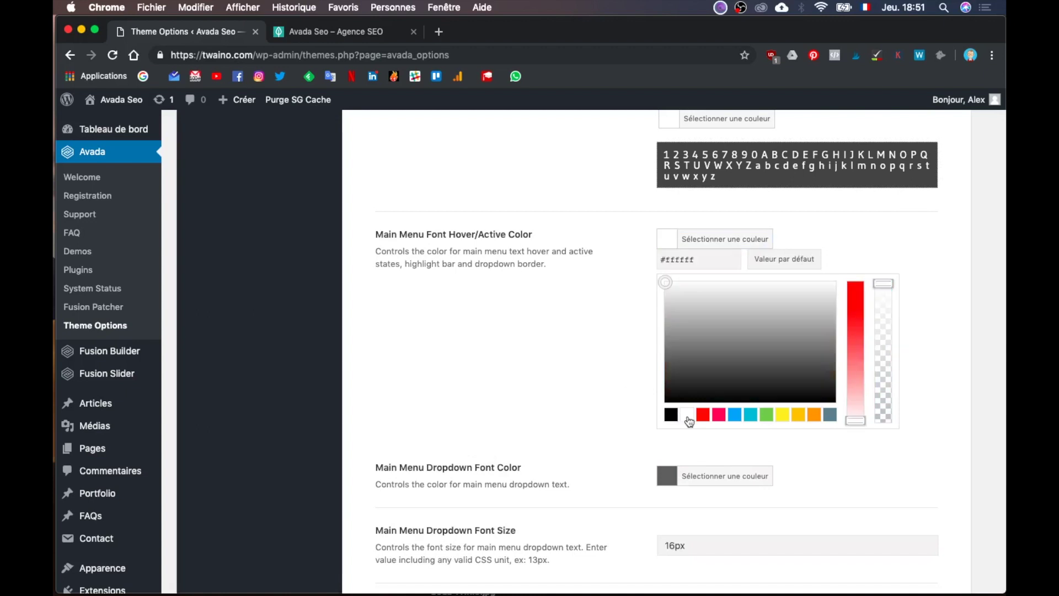
# Step: Save the theme options and review the Main Menu settings (height 84, Background highlight)
pyautogui.scroll(-5, 865, 479)
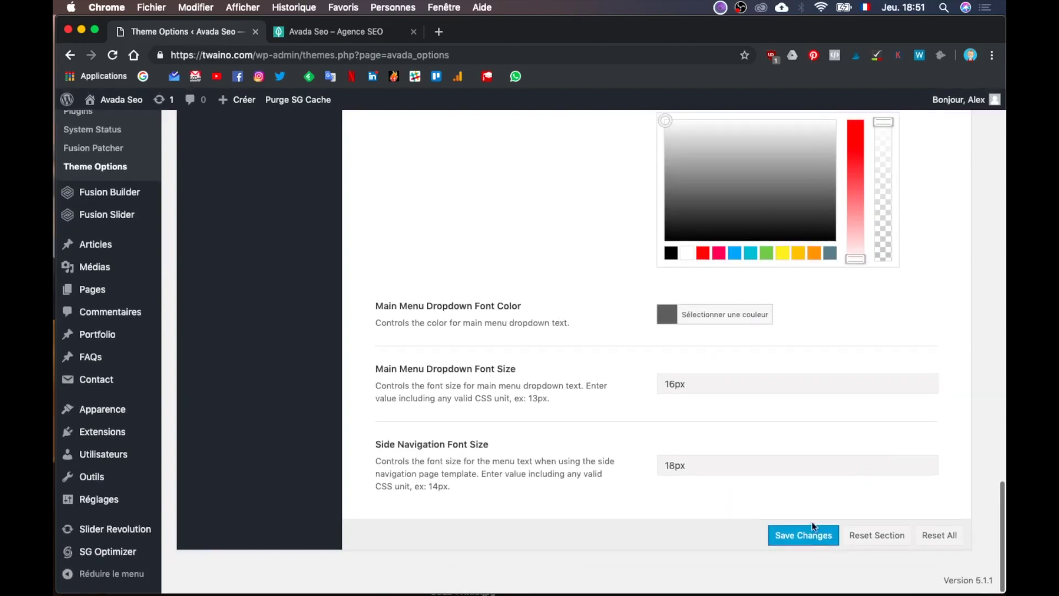
pyautogui.click(807, 527)
pyautogui.scroll(5, 804, 527)
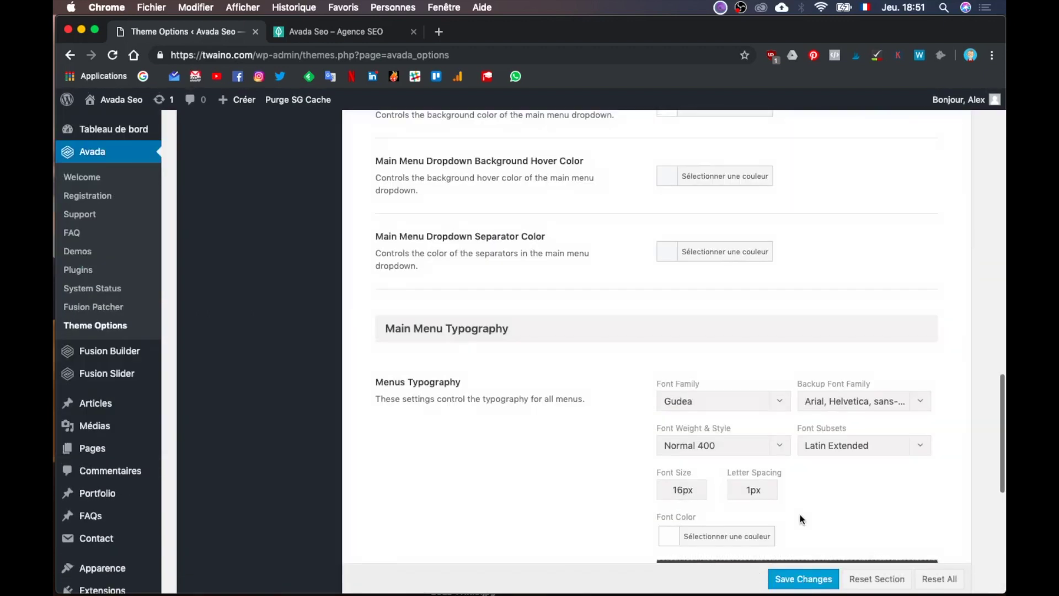
pyautogui.scroll(15, 711, 362)
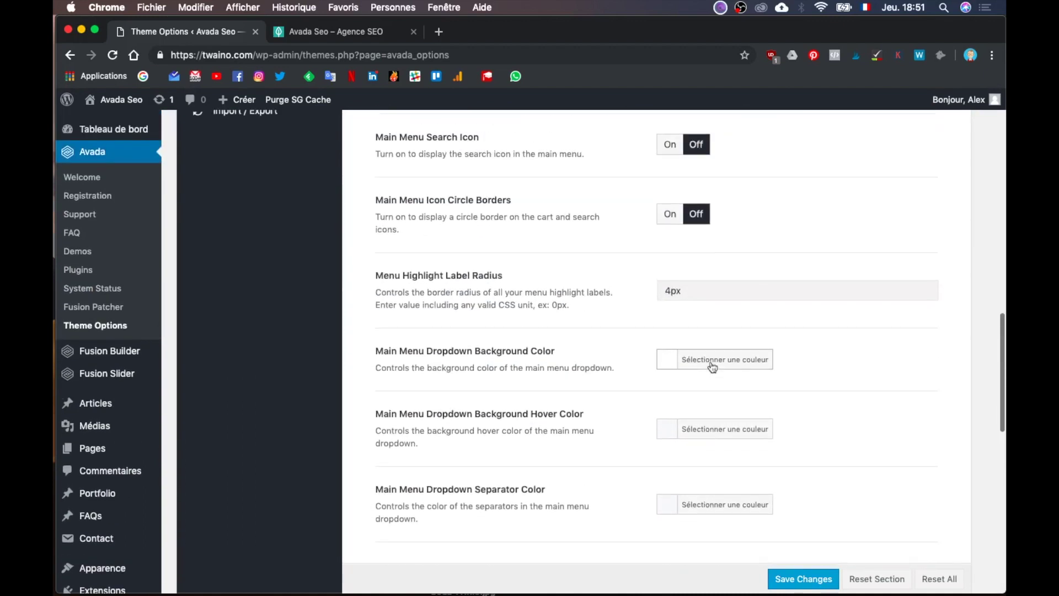
pyautogui.scroll(10, 711, 361)
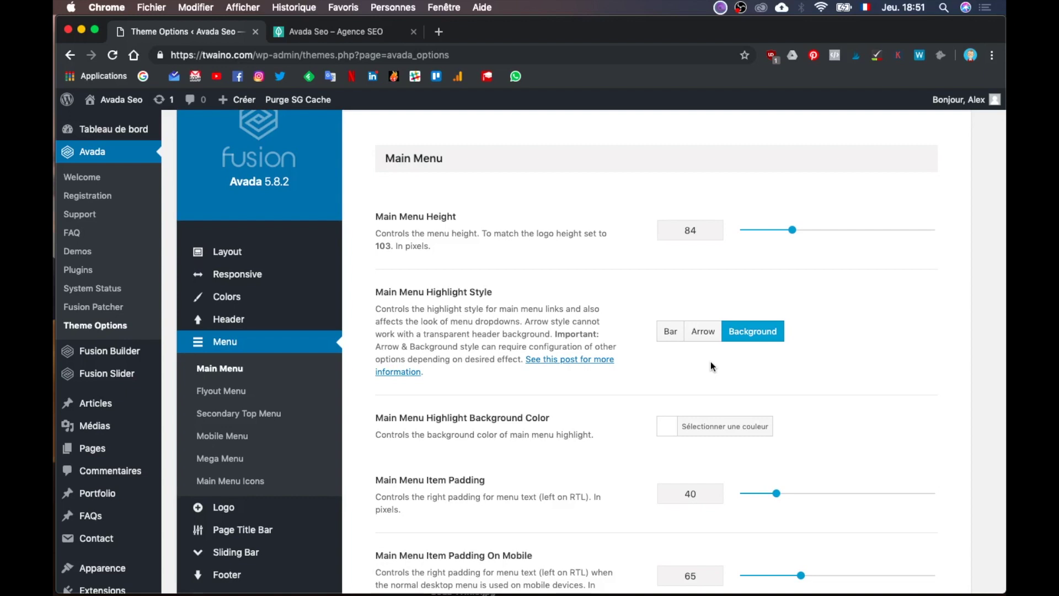
pyautogui.scroll(-7, 711, 361)
pyautogui.scroll(-15, 665, 521)
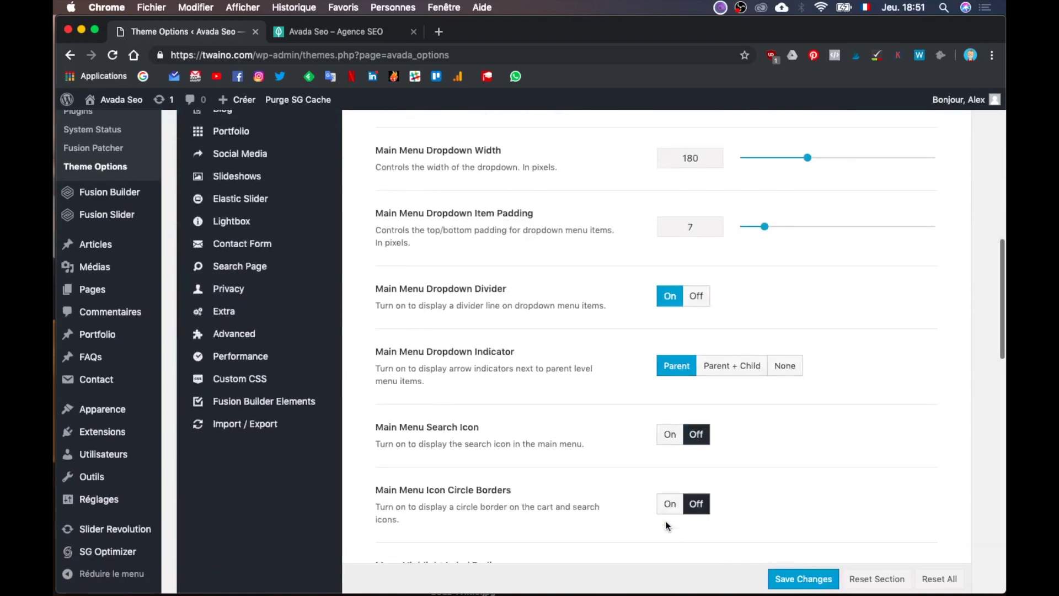
pyautogui.scroll(-3, 667, 527)
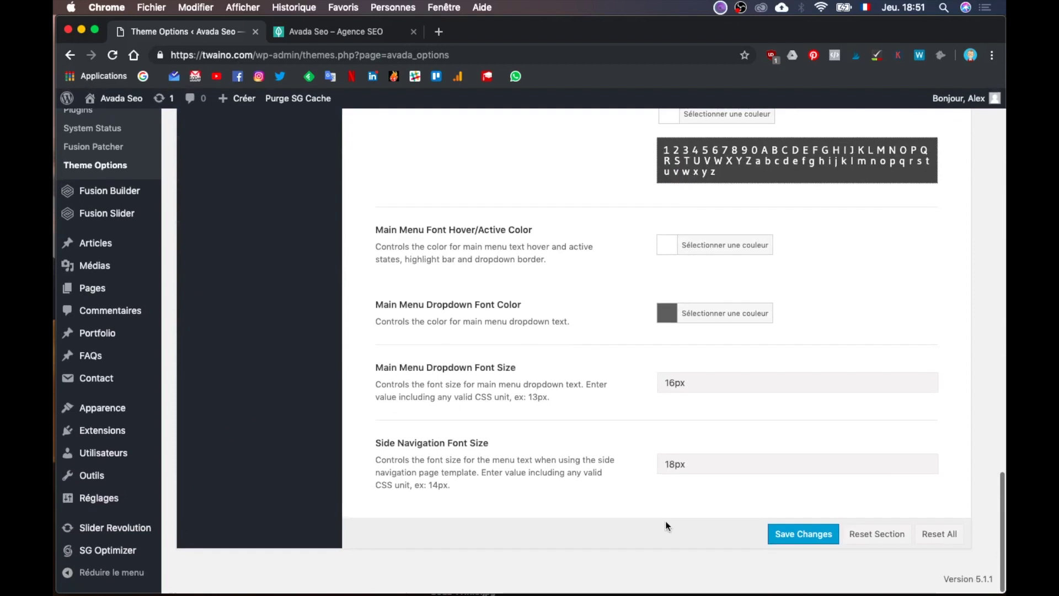
pyautogui.click(349, 32)
# Step: Reload the twaino.com homepage to load the white menu links, then bring up the Illustrator homepage mockup
pyautogui.click(315, 54)
pyautogui.press('Return')
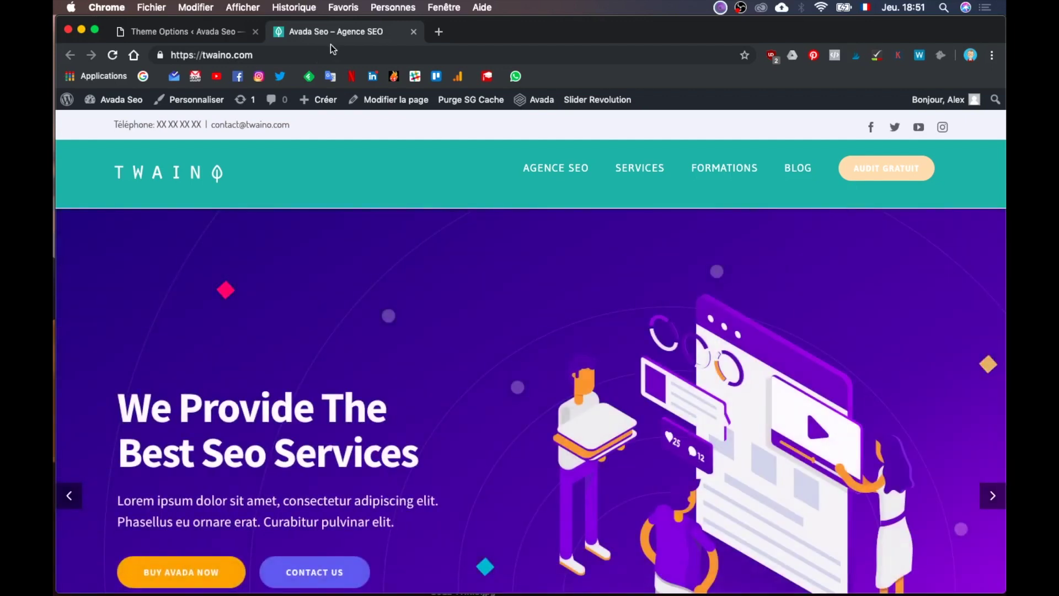
pyautogui.hotkey('ctrl', 'Up')
pyautogui.click(336, 362)
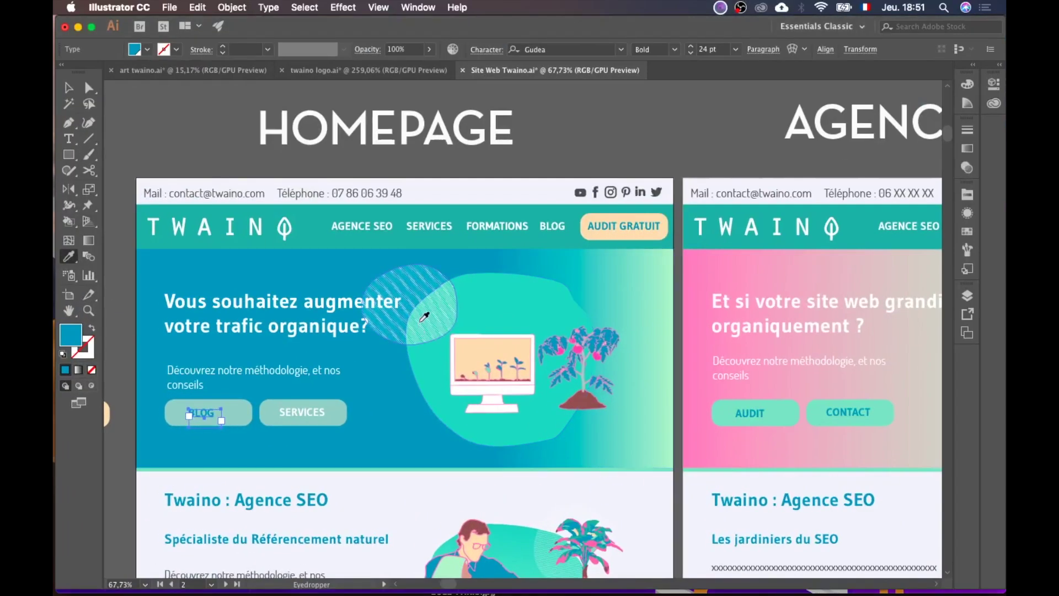
pyautogui.hotkey('ctrl', 'Up')
pyautogui.click(461, 239)
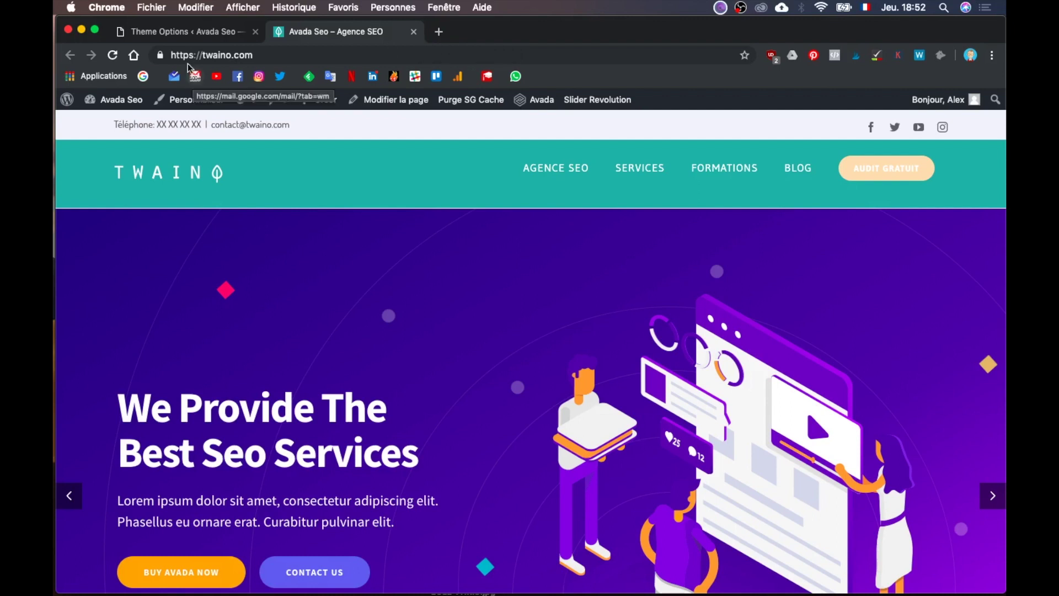
# Step: Scroll through the Avada Menu > Main Menu options up to Main Menu Height to review them
pyautogui.click(199, 34)
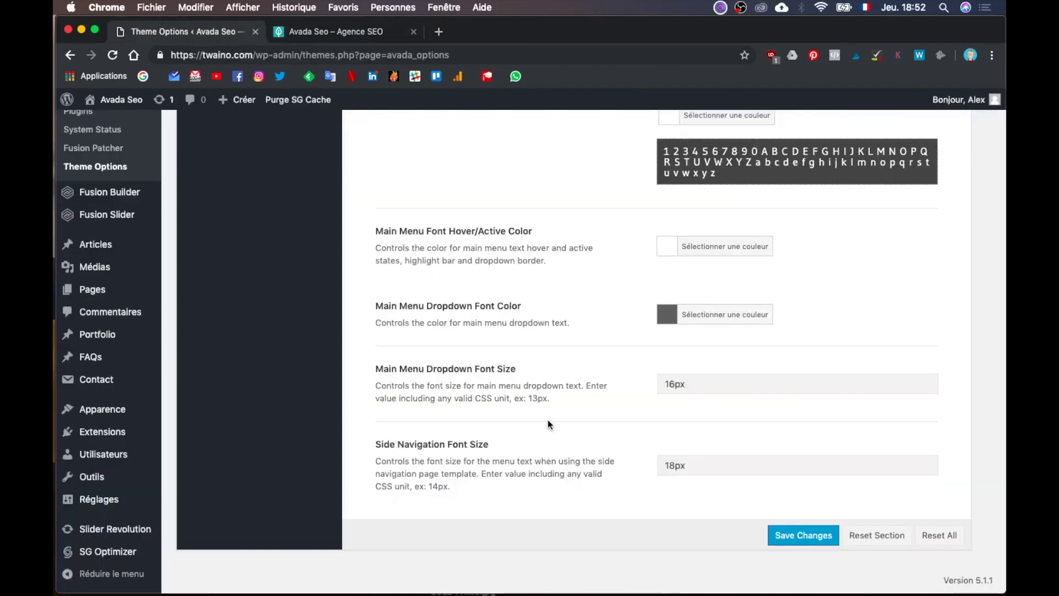
pyautogui.scroll(3, 547, 420)
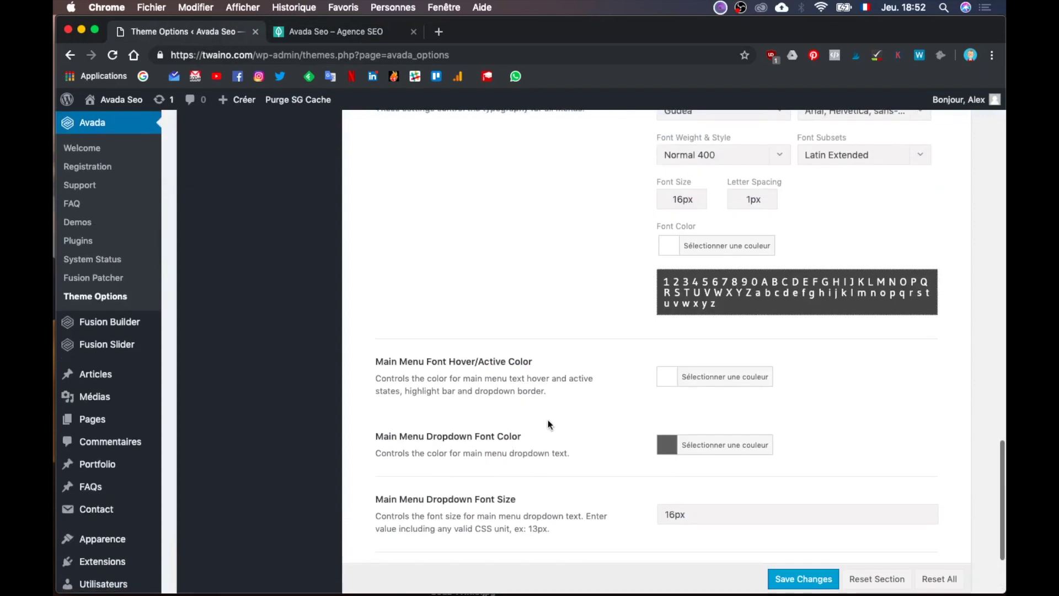
pyautogui.scroll(5, 547, 420)
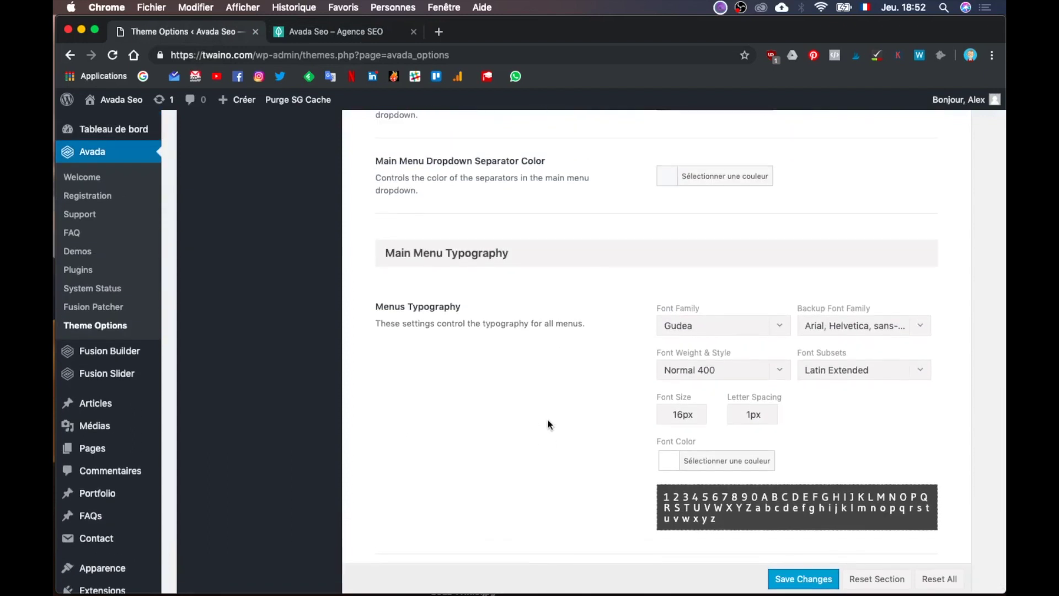
pyautogui.scroll(-1, 548, 420)
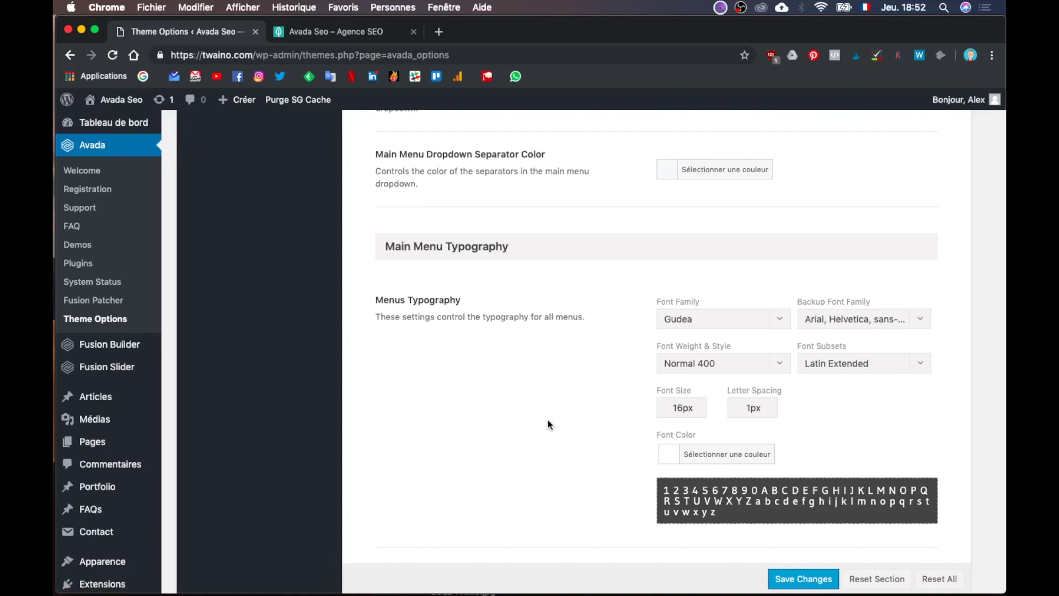
pyautogui.scroll(-5, 548, 420)
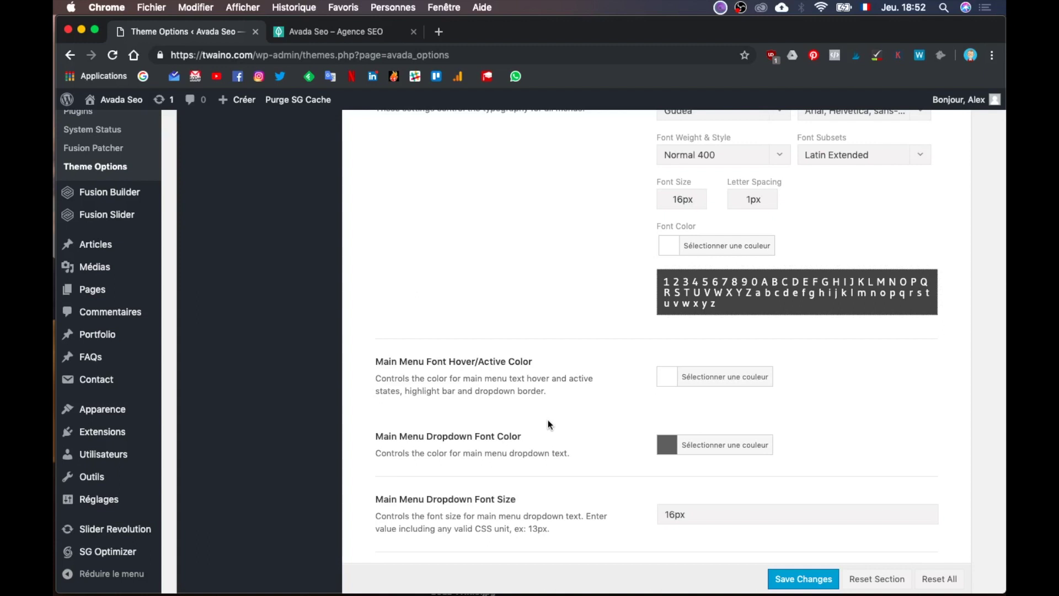
pyautogui.scroll(4, 549, 422)
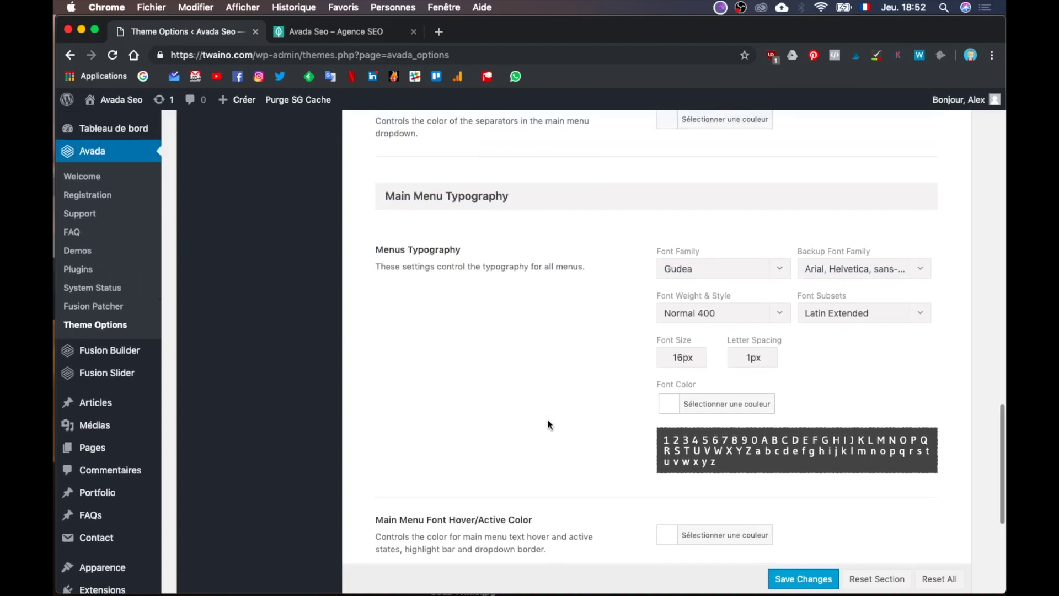
pyautogui.scroll(4, 548, 424)
pyautogui.scroll(3, 548, 420)
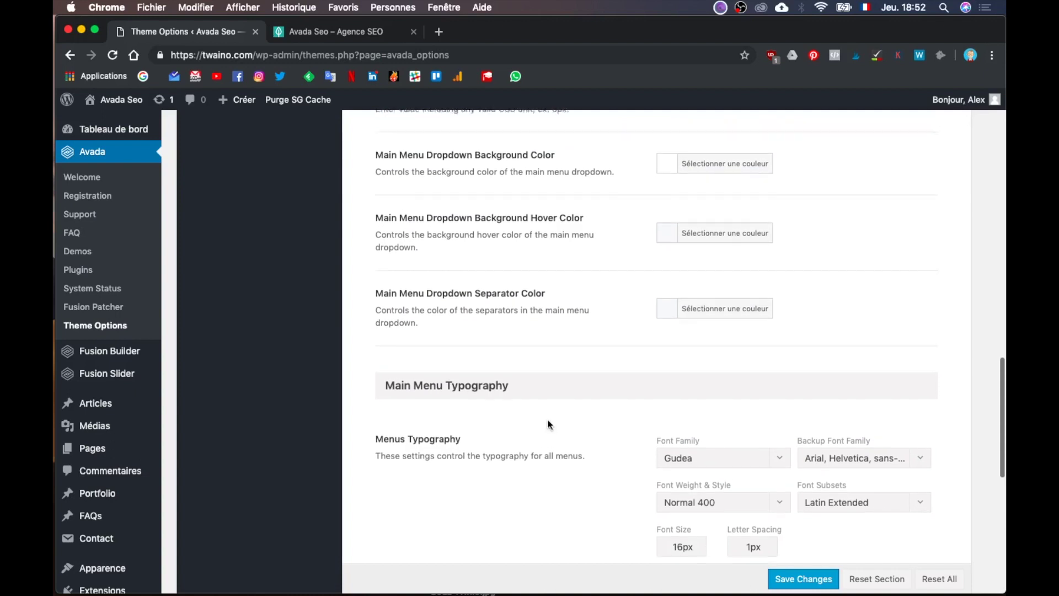
pyautogui.scroll(2, 572, 397)
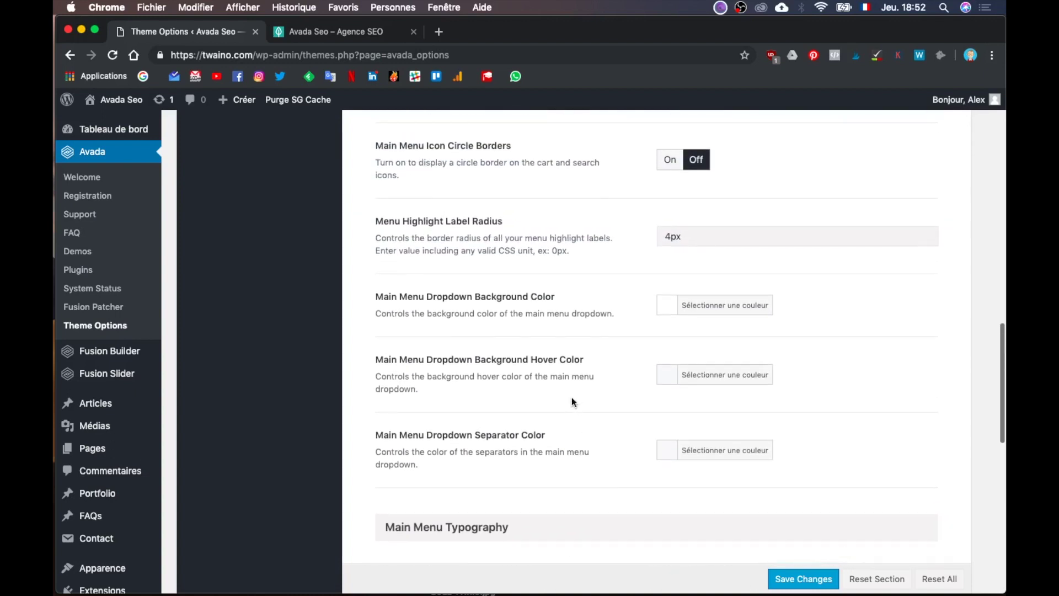
pyautogui.scroll(5, 572, 399)
pyautogui.scroll(15, 571, 397)
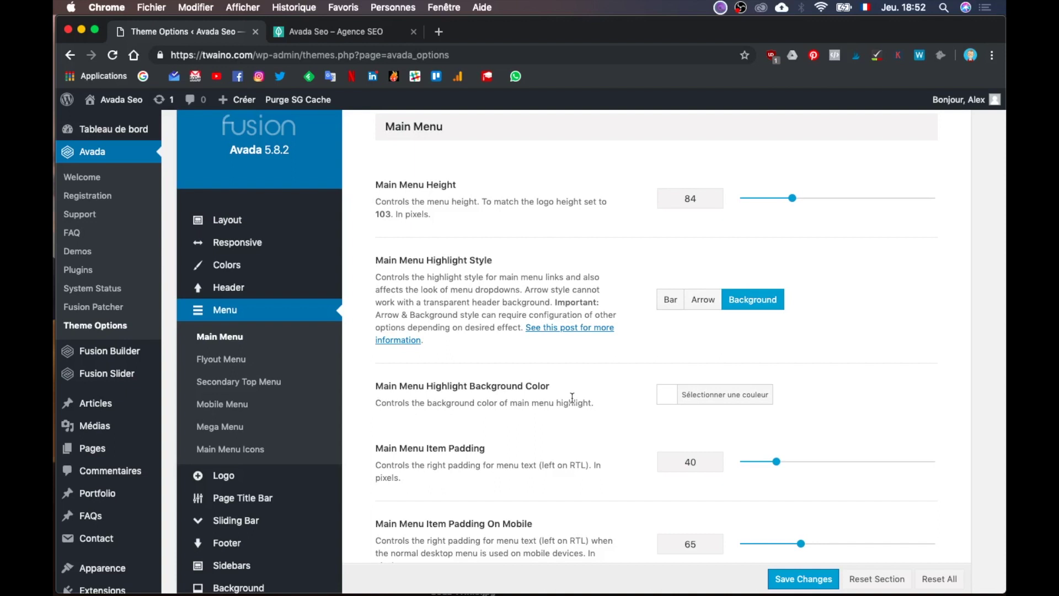
pyautogui.click(369, 35)
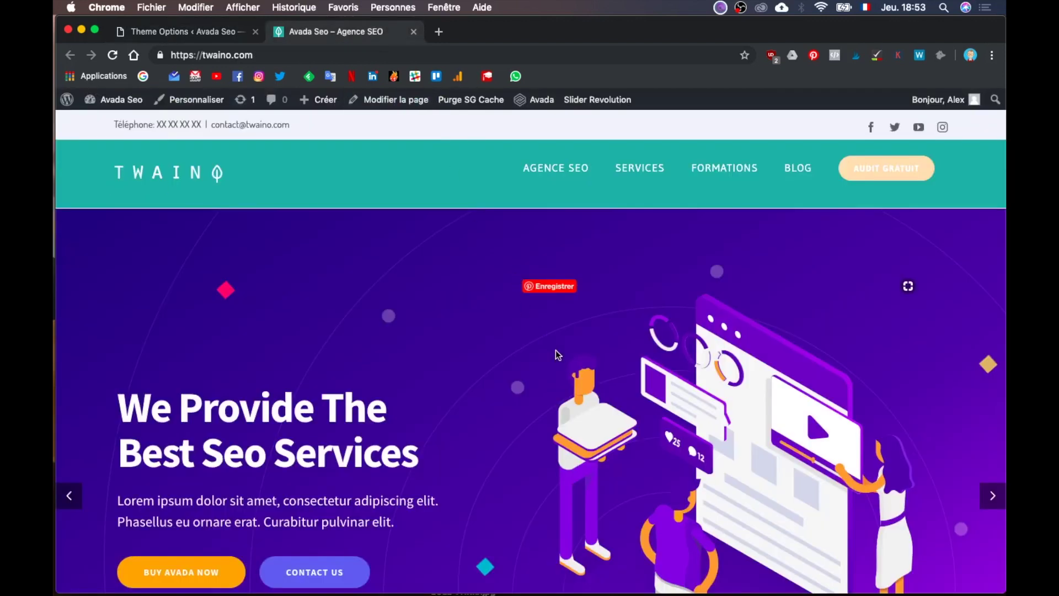
# Step: Scroll the Twaino homepage up and down to check the compact teal sticky header with white links
pyautogui.scroll(-3, 555, 350)
pyautogui.scroll(-5, 554, 349)
pyautogui.scroll(8, 555, 350)
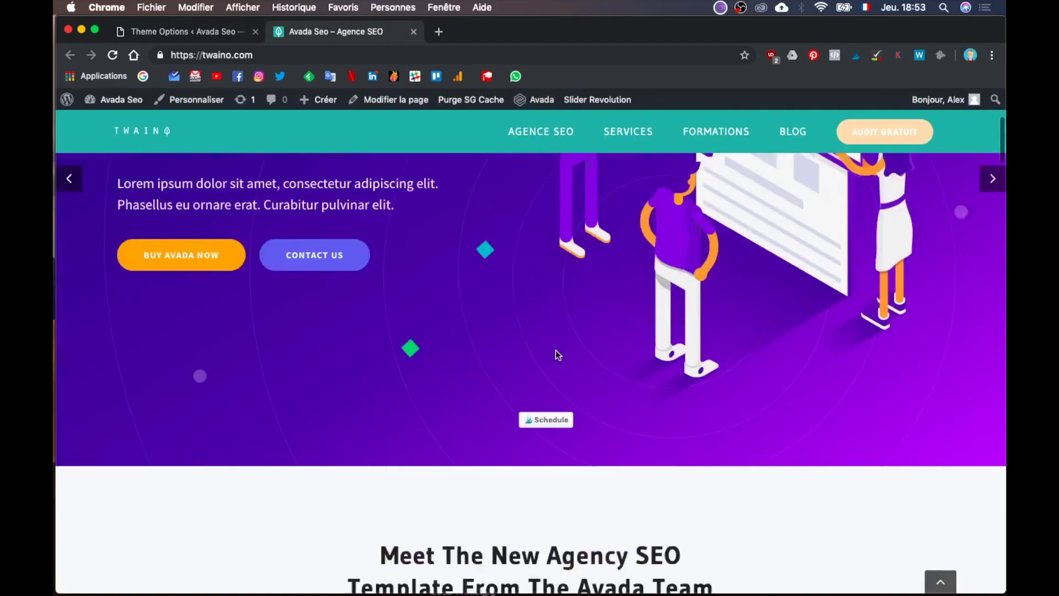
pyautogui.scroll(-4, 555, 350)
pyautogui.scroll(4, 555, 349)
pyautogui.scroll(-1, 555, 350)
pyautogui.scroll(1, 554, 349)
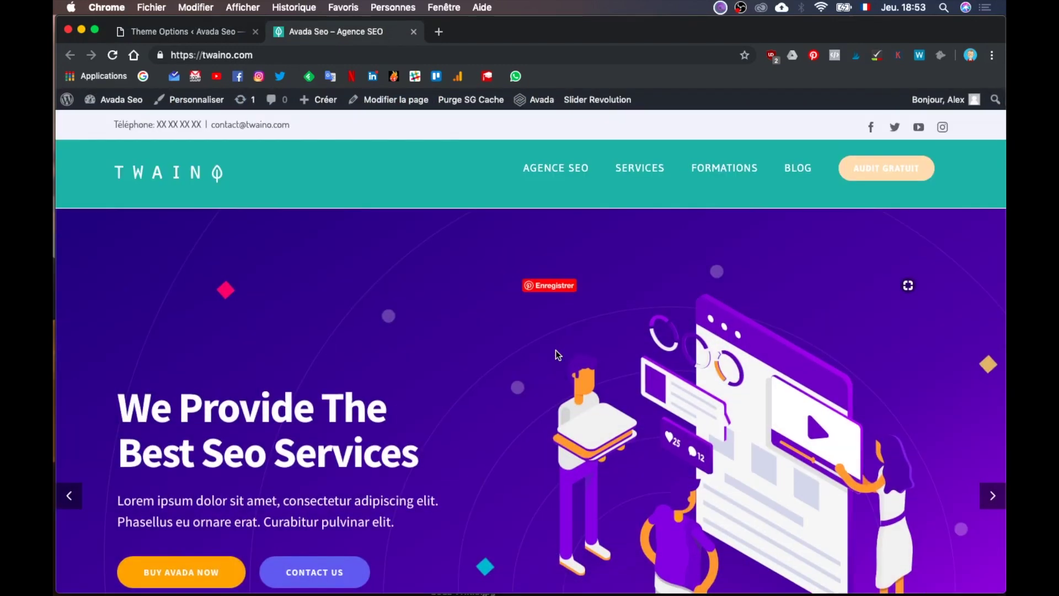
pyautogui.scroll(-3, 555, 350)
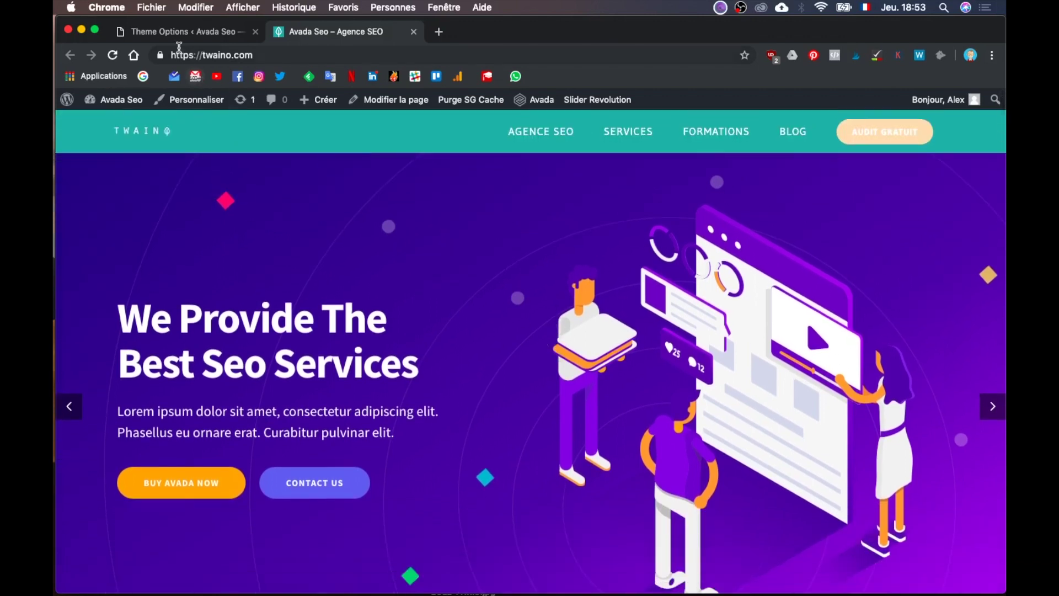
pyautogui.click(207, 38)
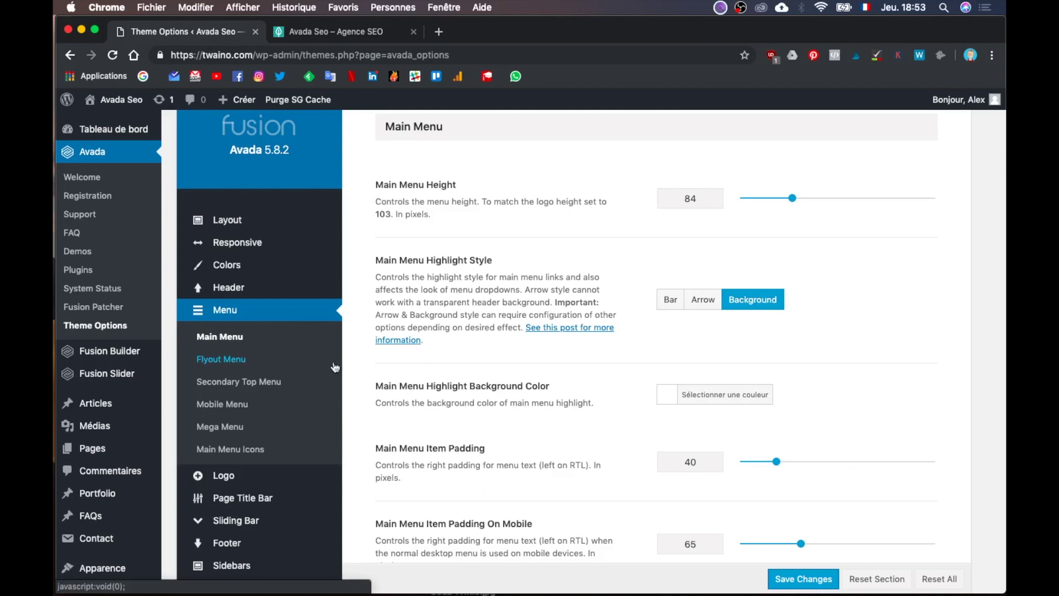
# Step: Open Header > Sticky Header and switch Sticky Header on Tablets on, then back off
pyautogui.moveTo(277, 288)
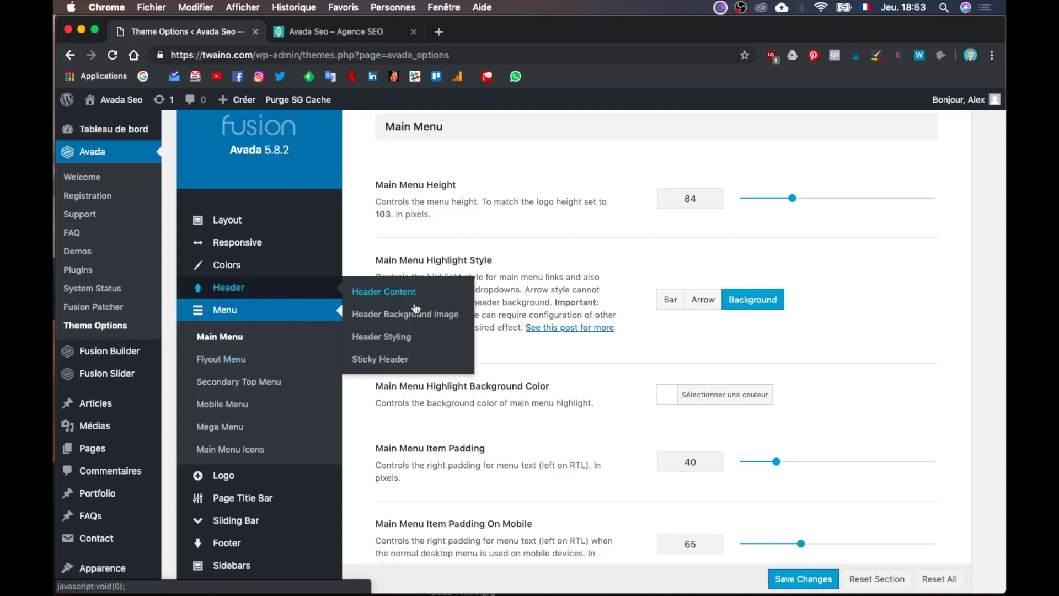
pyautogui.click(421, 363)
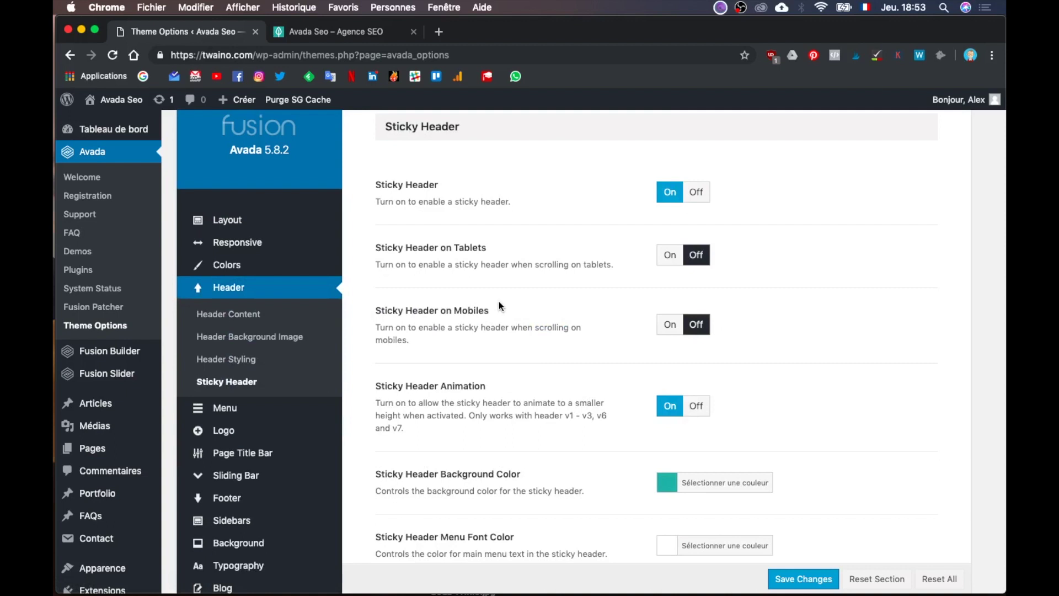
pyautogui.scroll(-1, 518, 282)
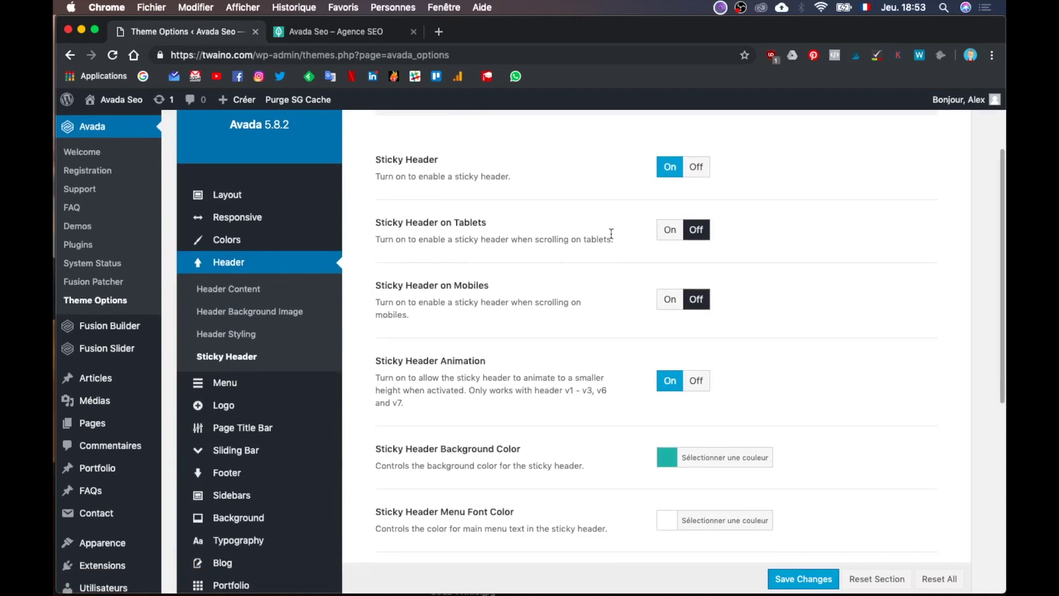
pyautogui.click(670, 233)
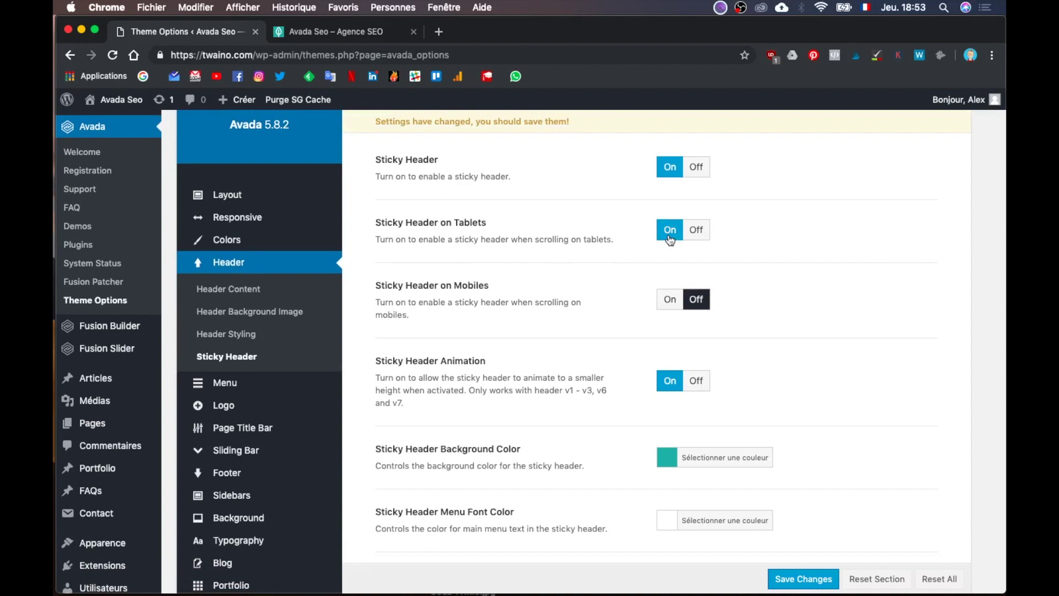
pyautogui.click(696, 231)
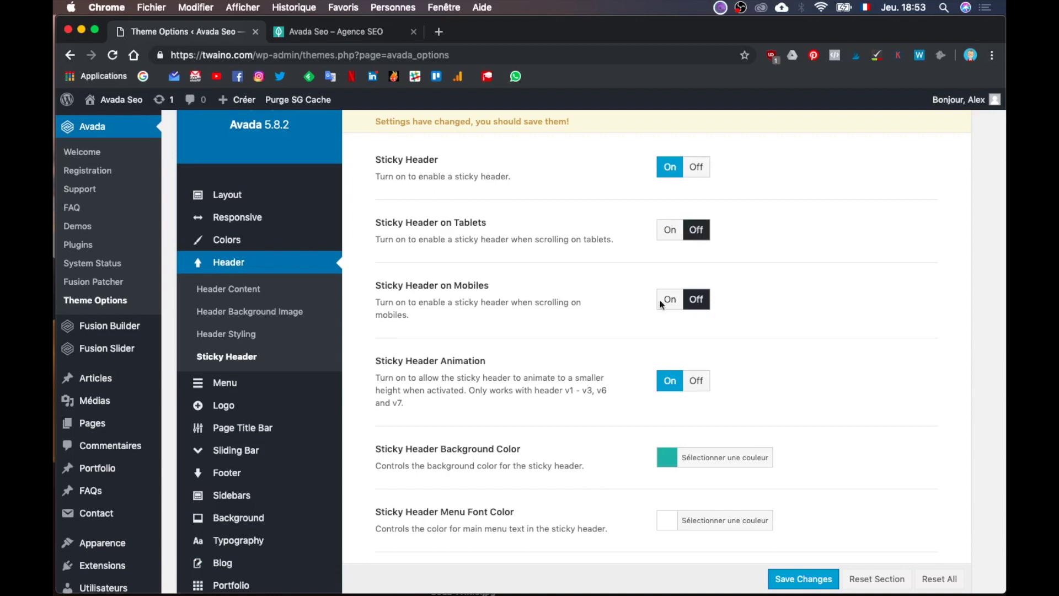
# Step: Review the sticky header colour options further down the section, leaving changes unsaved
pyautogui.scroll(-1, 656, 331)
pyautogui.scroll(-3, 657, 332)
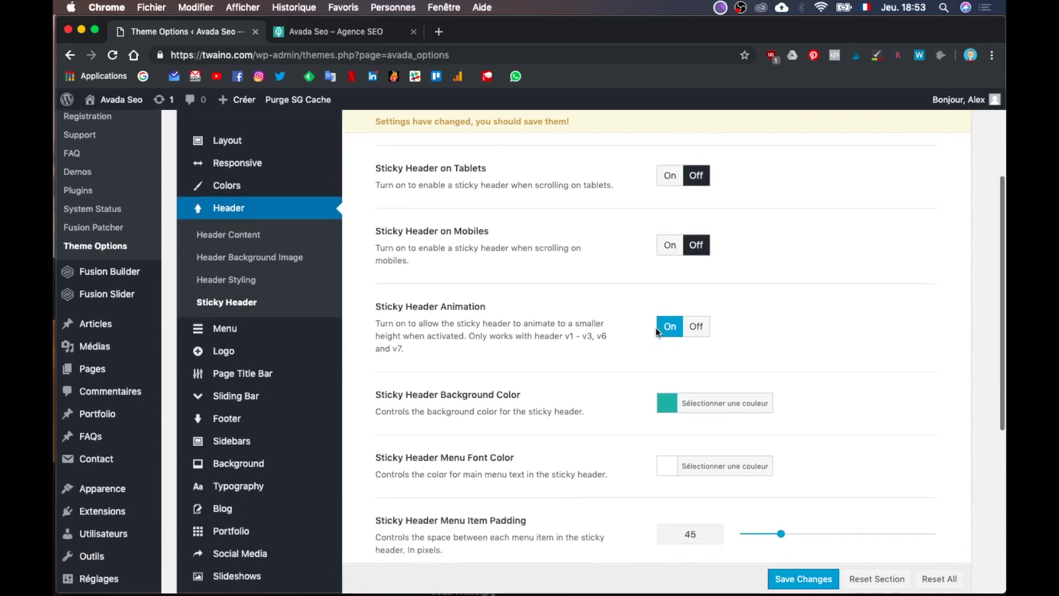
pyautogui.scroll(-2, 657, 331)
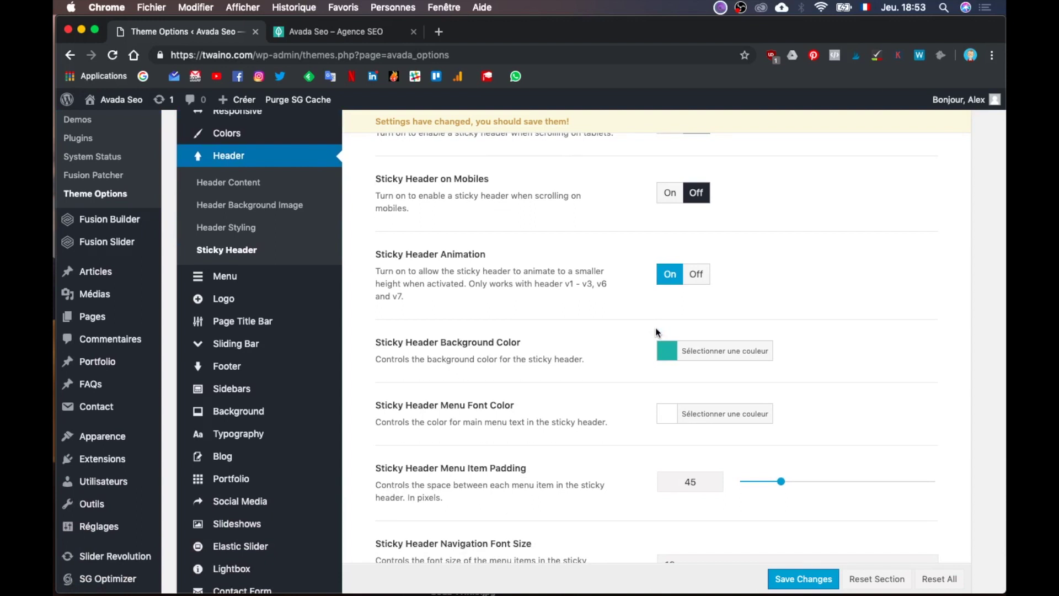
pyautogui.scroll(-5, 655, 330)
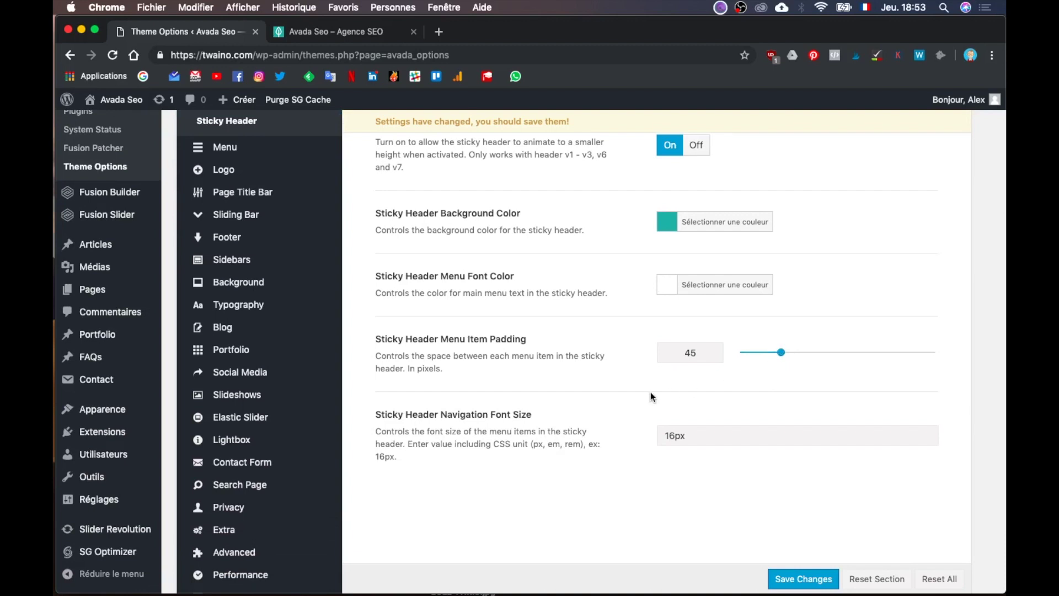
pyautogui.scroll(10, 650, 391)
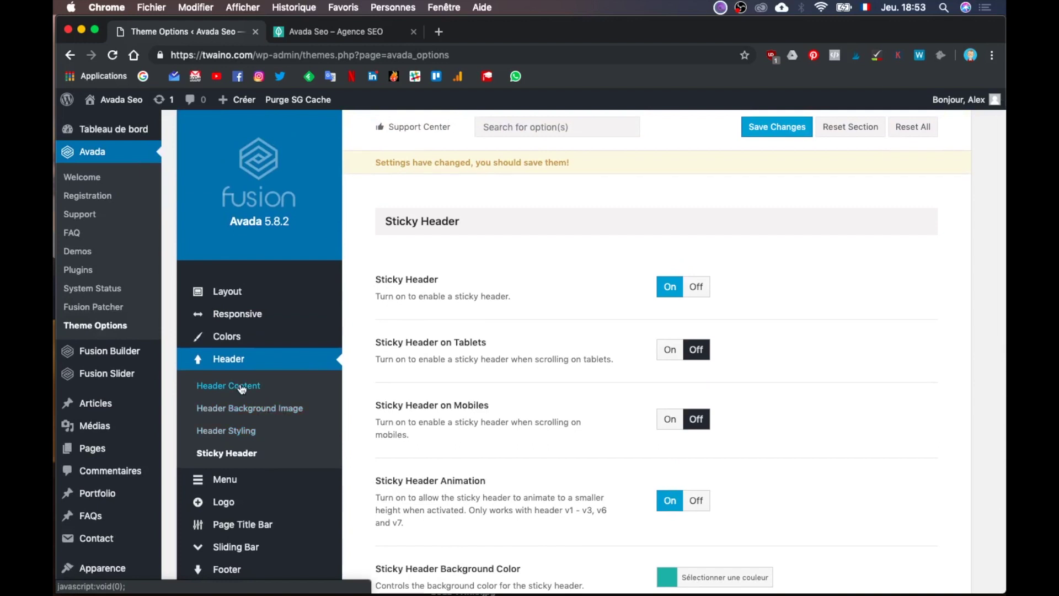
pyautogui.moveTo(254, 506)
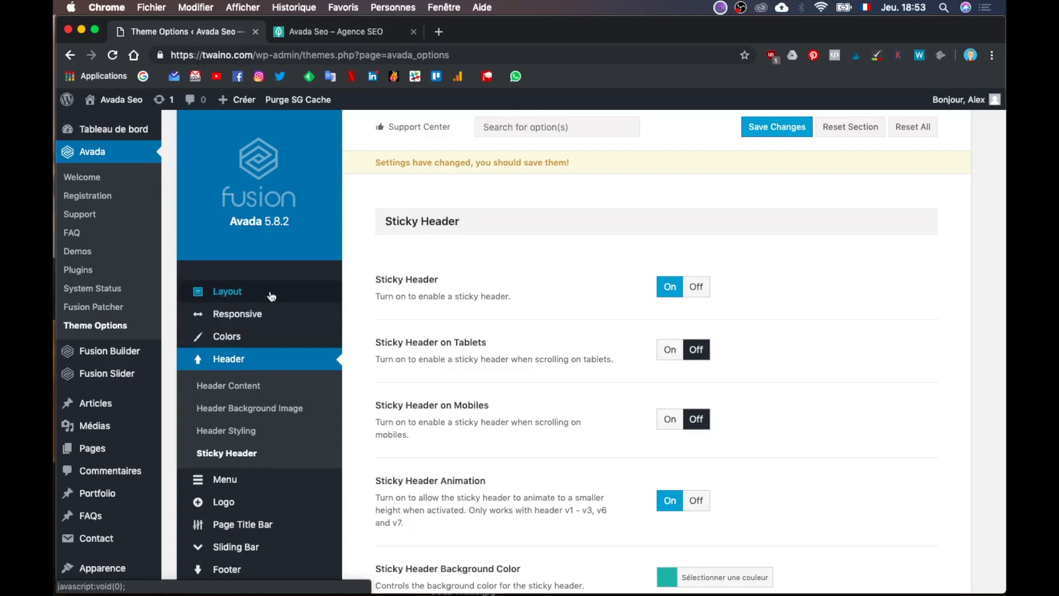
pyautogui.moveTo(269, 489)
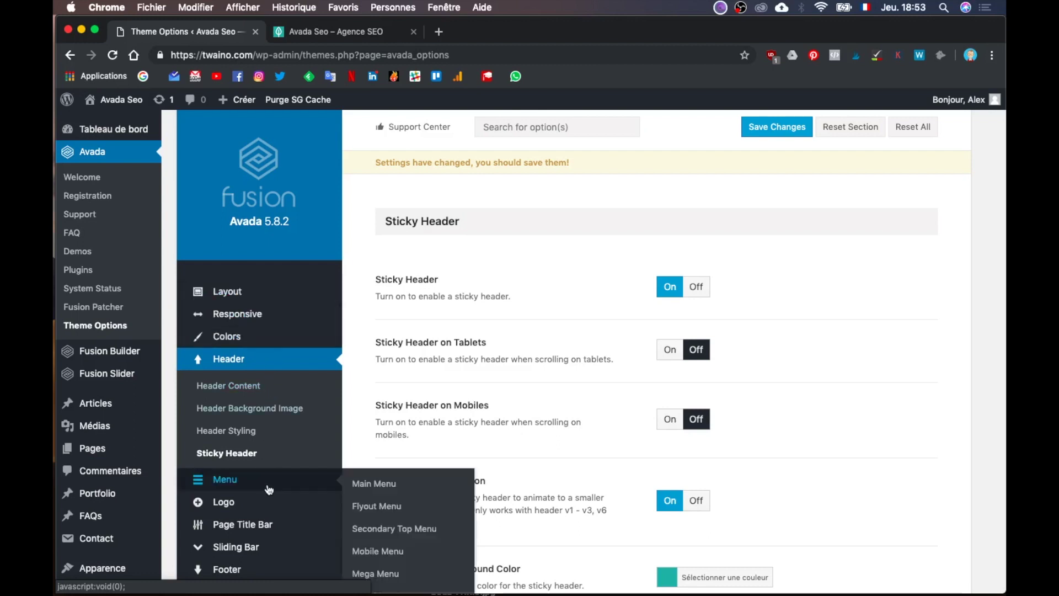
pyautogui.scroll(-3, 407, 485)
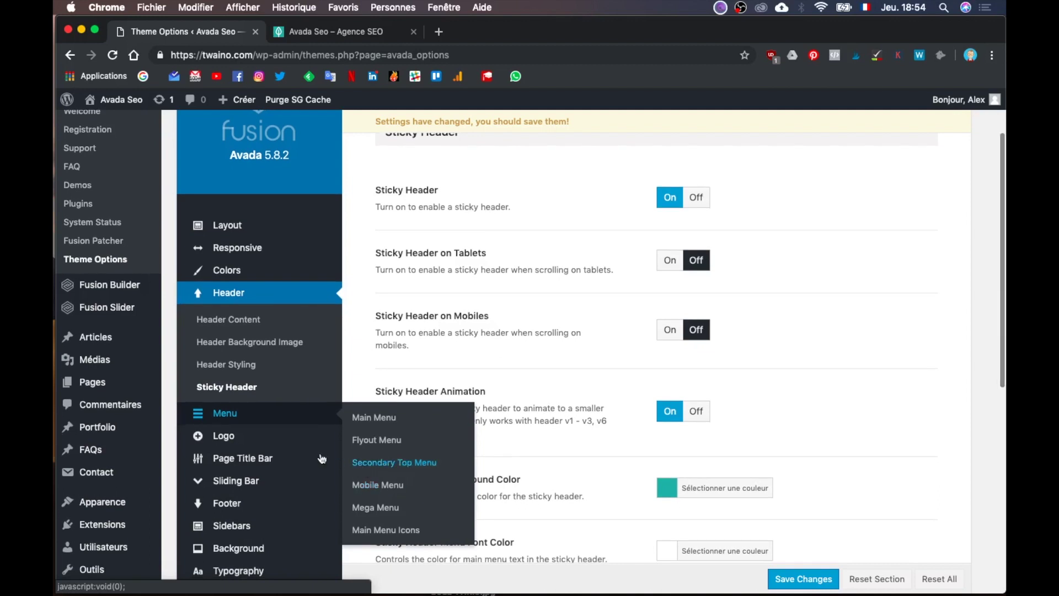
pyautogui.moveTo(272, 439)
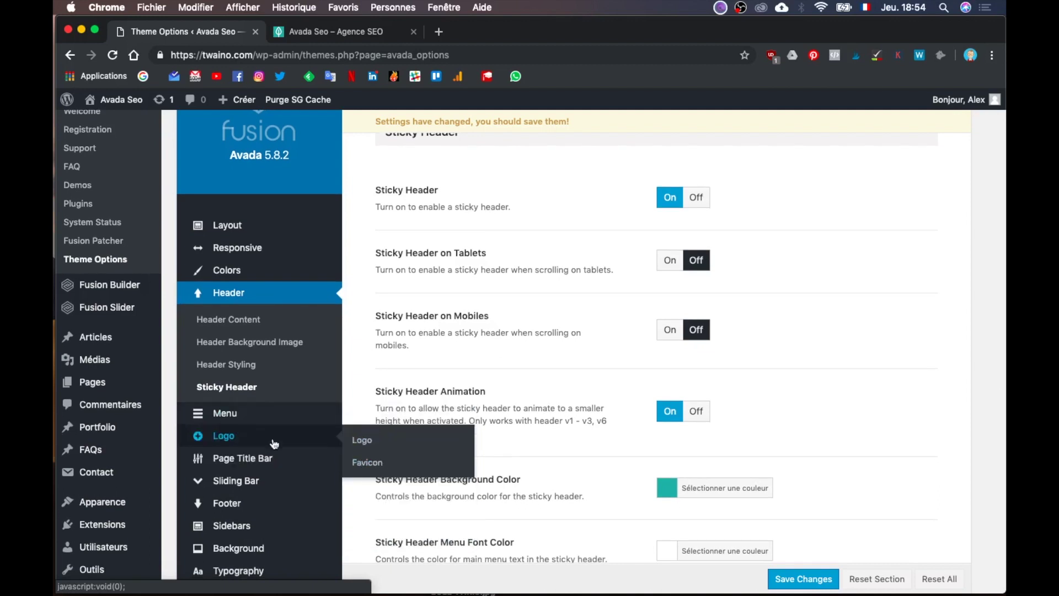
# Step: Open Logo settings and copy the 31px top Logo Margins value
pyautogui.click(380, 439)
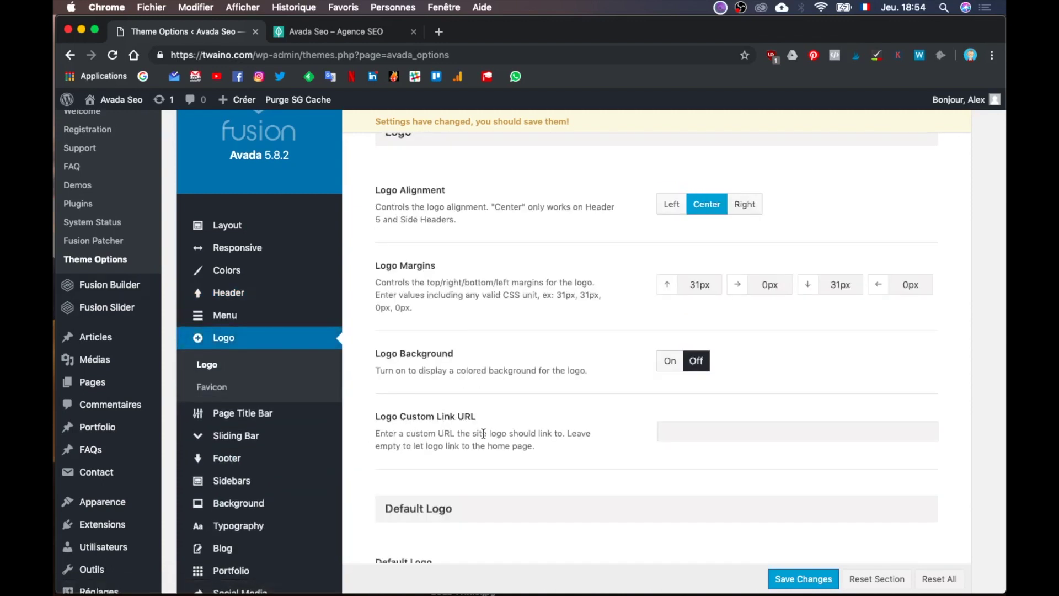
pyautogui.scroll(2, 483, 433)
pyautogui.scroll(-6, 484, 435)
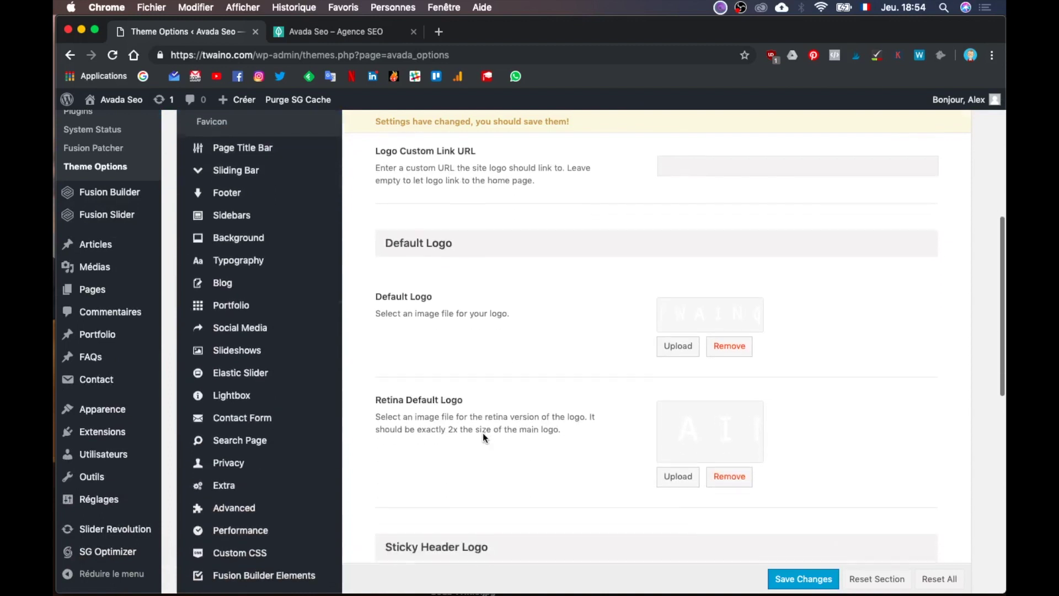
pyautogui.scroll(-10, 482, 432)
pyautogui.scroll(13, 482, 432)
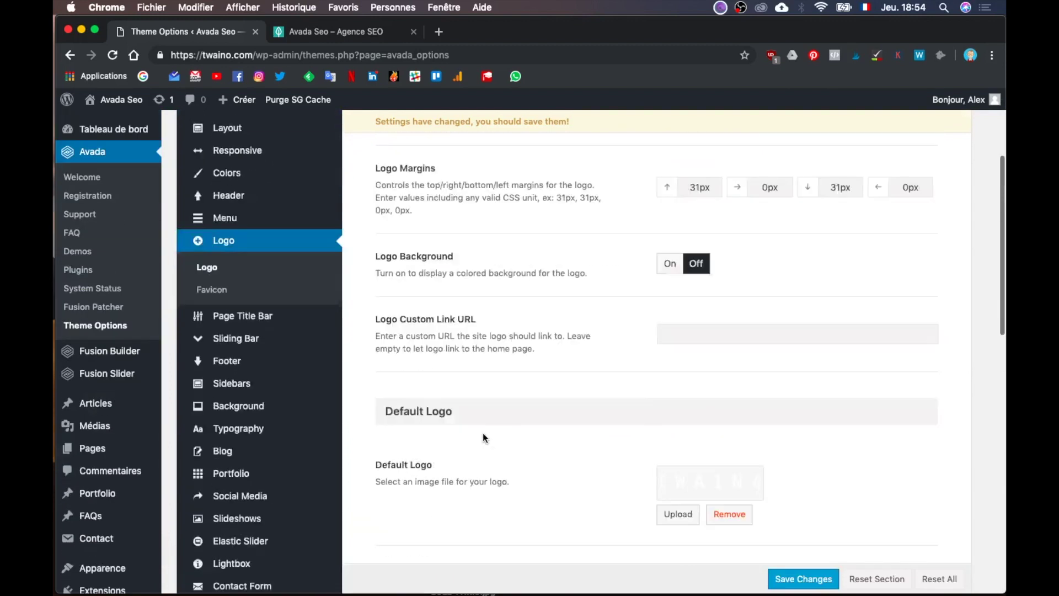
pyautogui.scroll(5, 482, 432)
pyautogui.doubleClick(696, 392)
pyautogui.press('super+c')
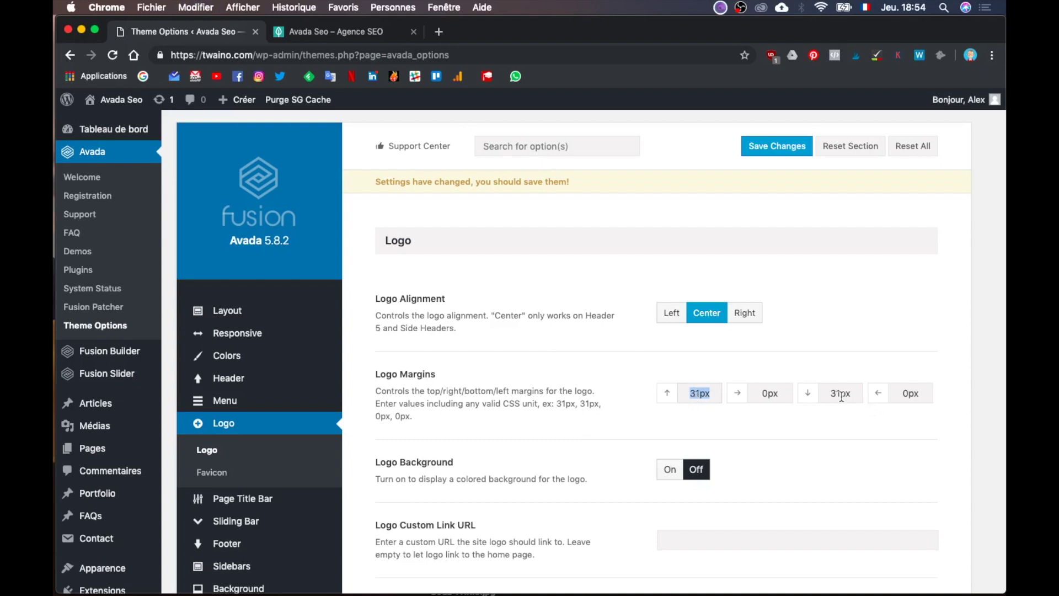
# Step: Save the theme options with the 31px top and bottom logo margins and sticky header settings
pyautogui.scroll(-10, 803, 465)
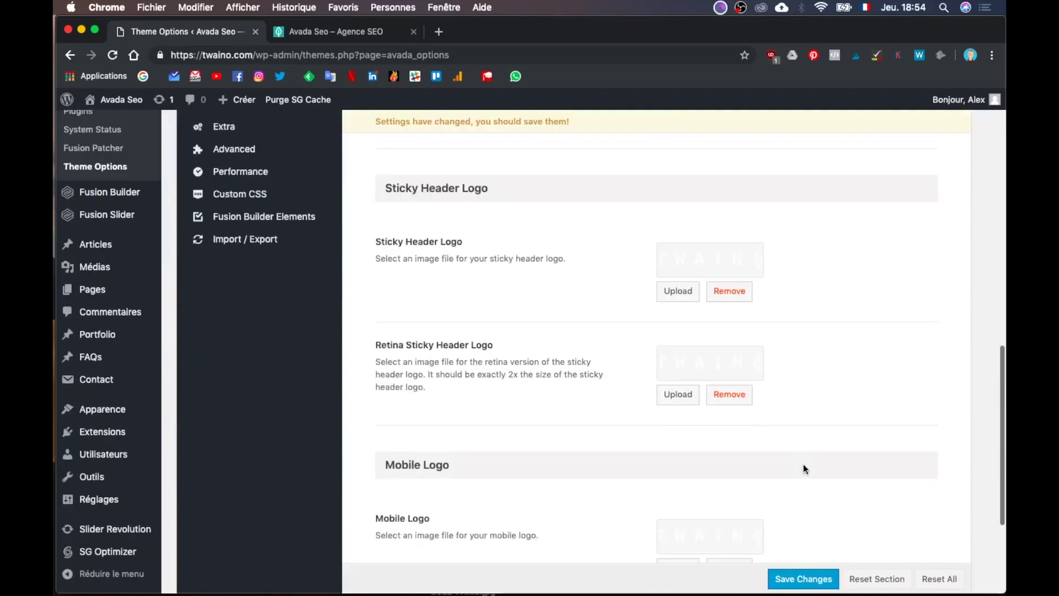
pyautogui.scroll(-3, 803, 464)
pyautogui.click(803, 536)
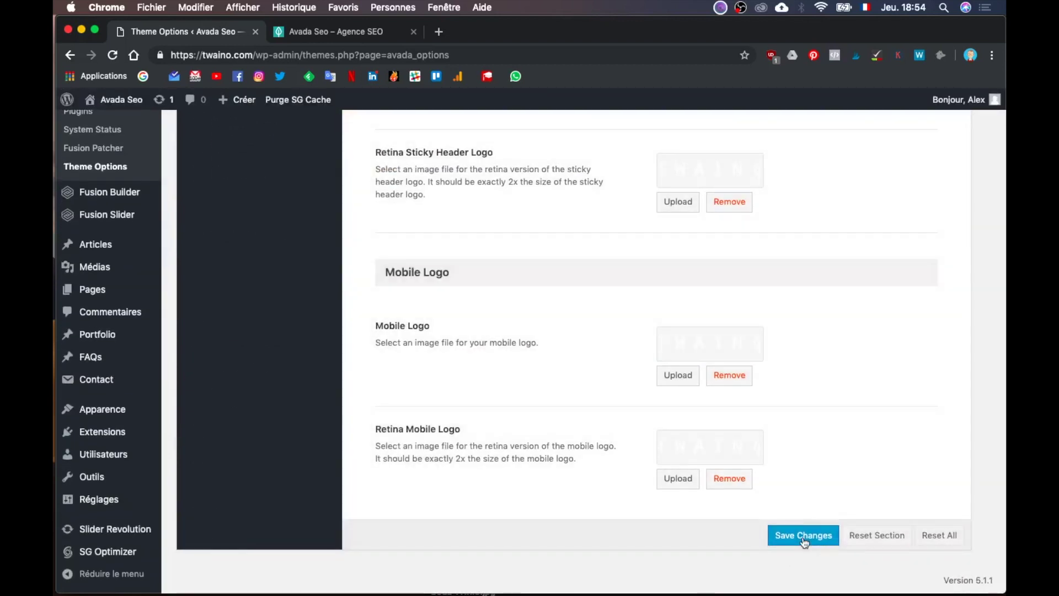
pyautogui.click(803, 535)
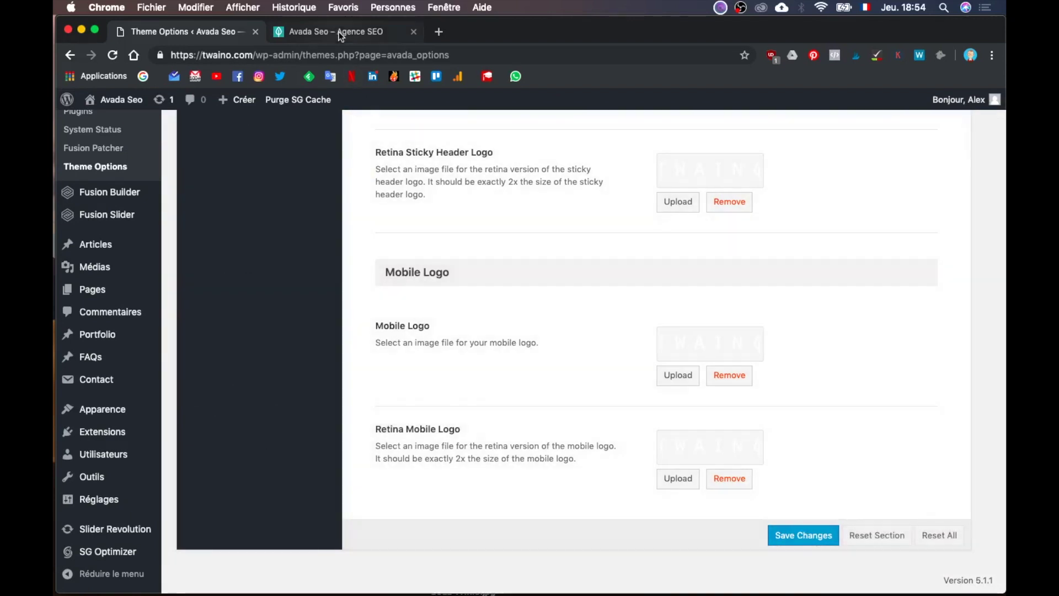
# Step: Reload the live twaino.com homepage and scroll down and back up to test the sticky header
pyautogui.click(340, 33)
pyautogui.press('super+r')
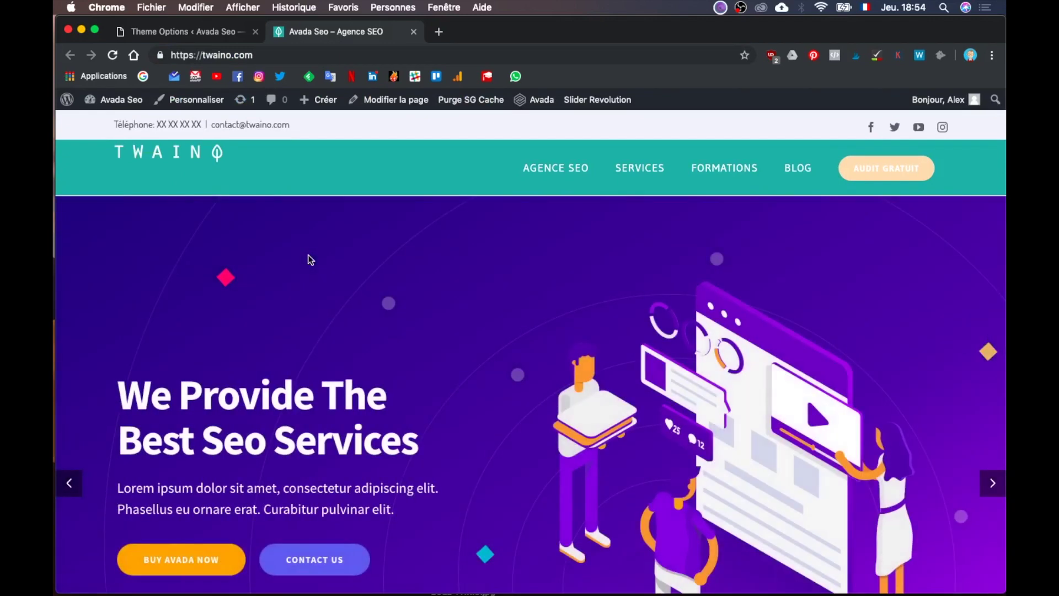
pyautogui.scroll(-6, 309, 258)
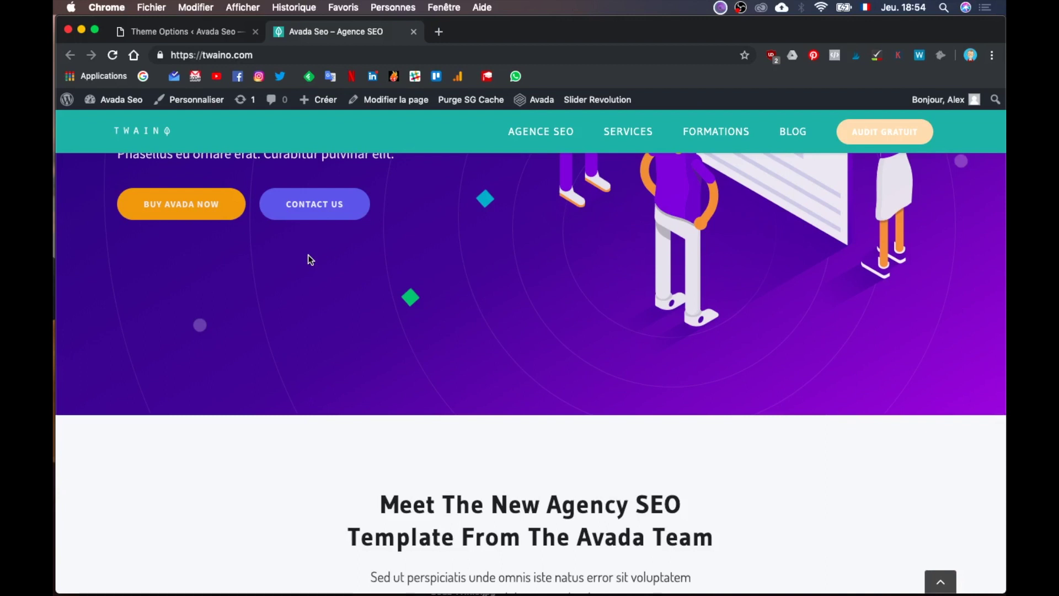
pyautogui.scroll(1, 310, 260)
pyautogui.scroll(6, 309, 259)
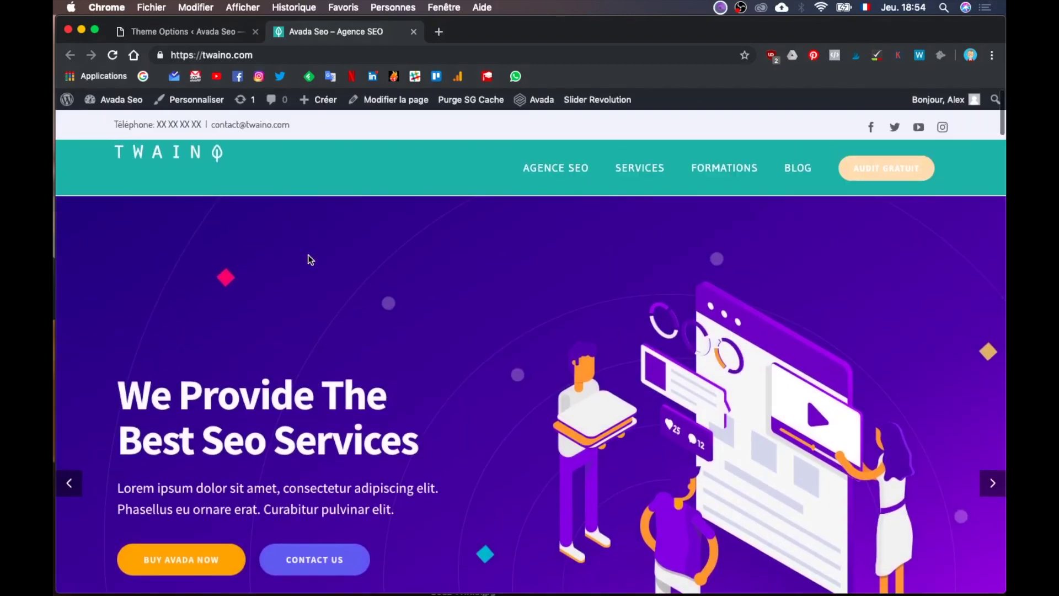
# Step: Go back to the Logo section and click into the top Logo Margins field, now reading 0
pyautogui.click(220, 31)
pyautogui.scroll(15, 494, 295)
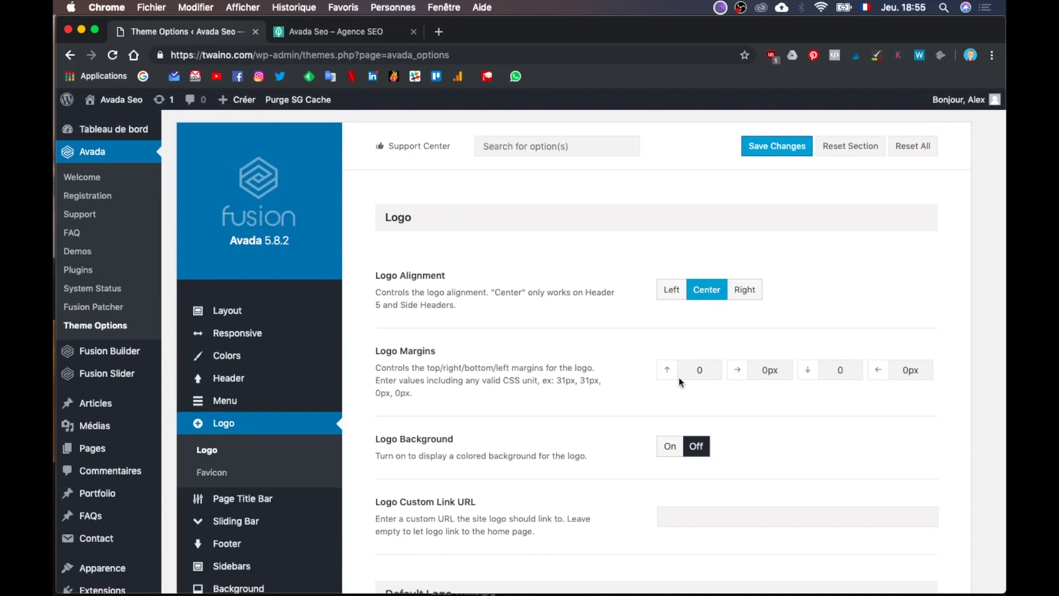
pyautogui.click(699, 369)
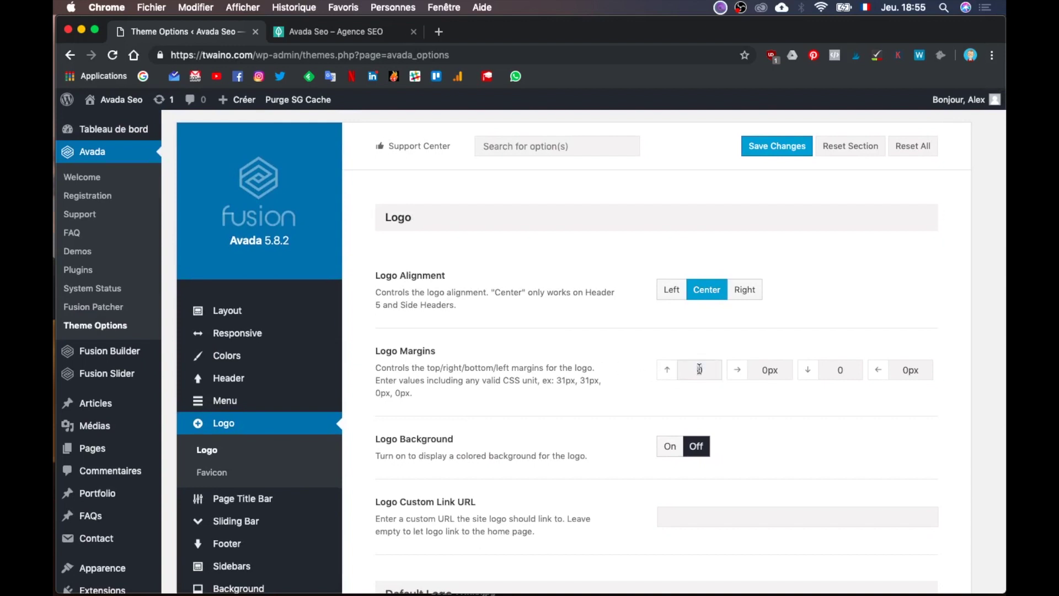